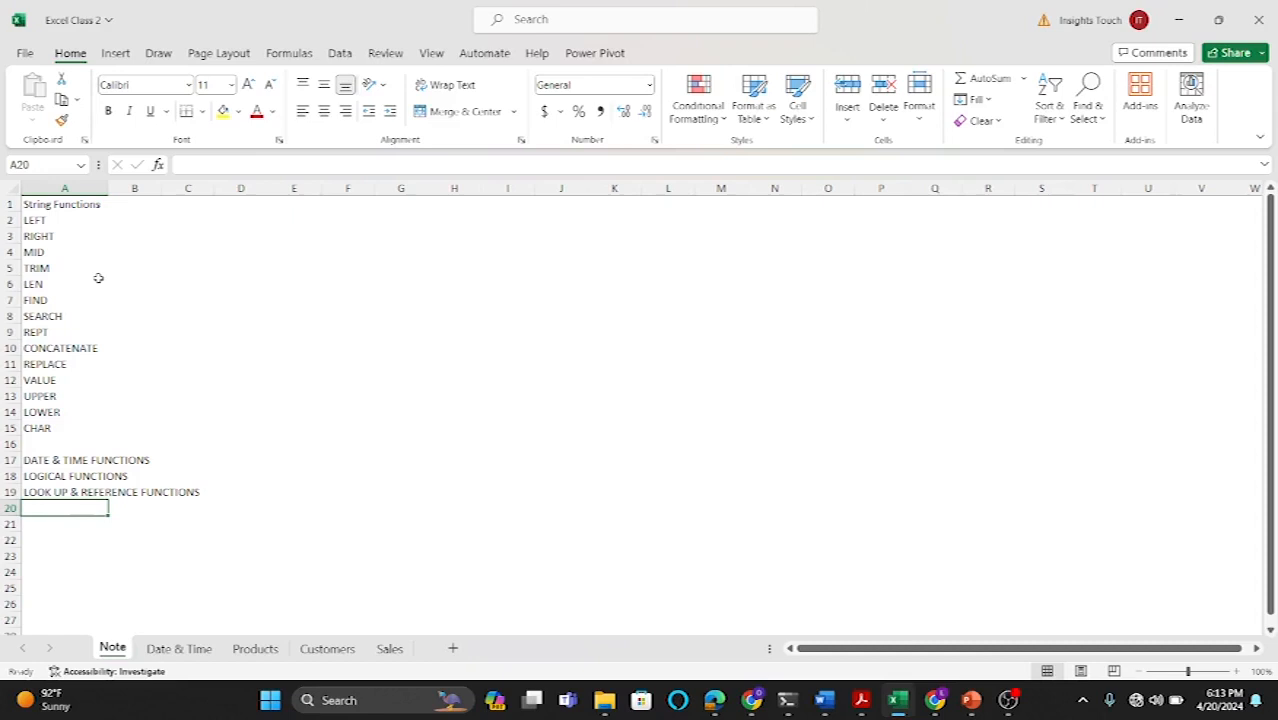
Step: Copy the string function names in A2:A14 of the Note sheet into cell A1 of a new sheet
{"action": "left_click_drag", "start_coordinate": [45, 220], "coordinate": [31, 408]}
{"action": "key", "text": "ctrl+c"}
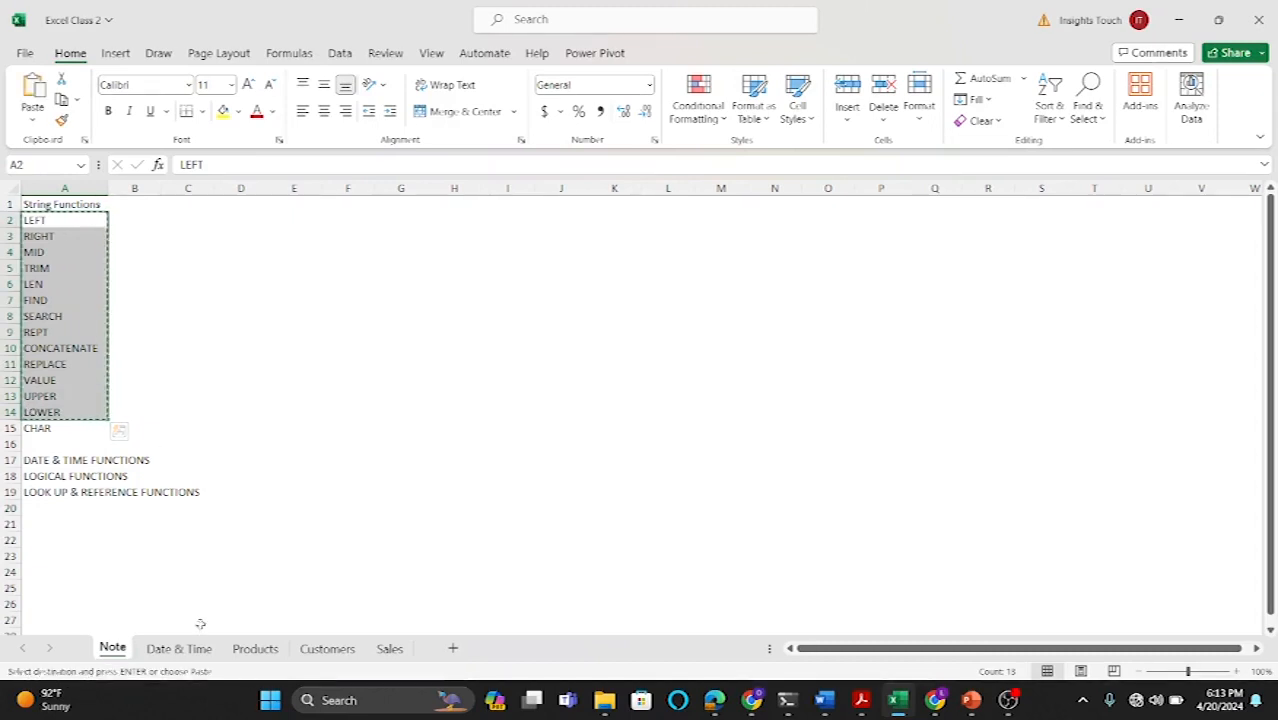
{"action": "left_click", "coordinate": [255, 648]}
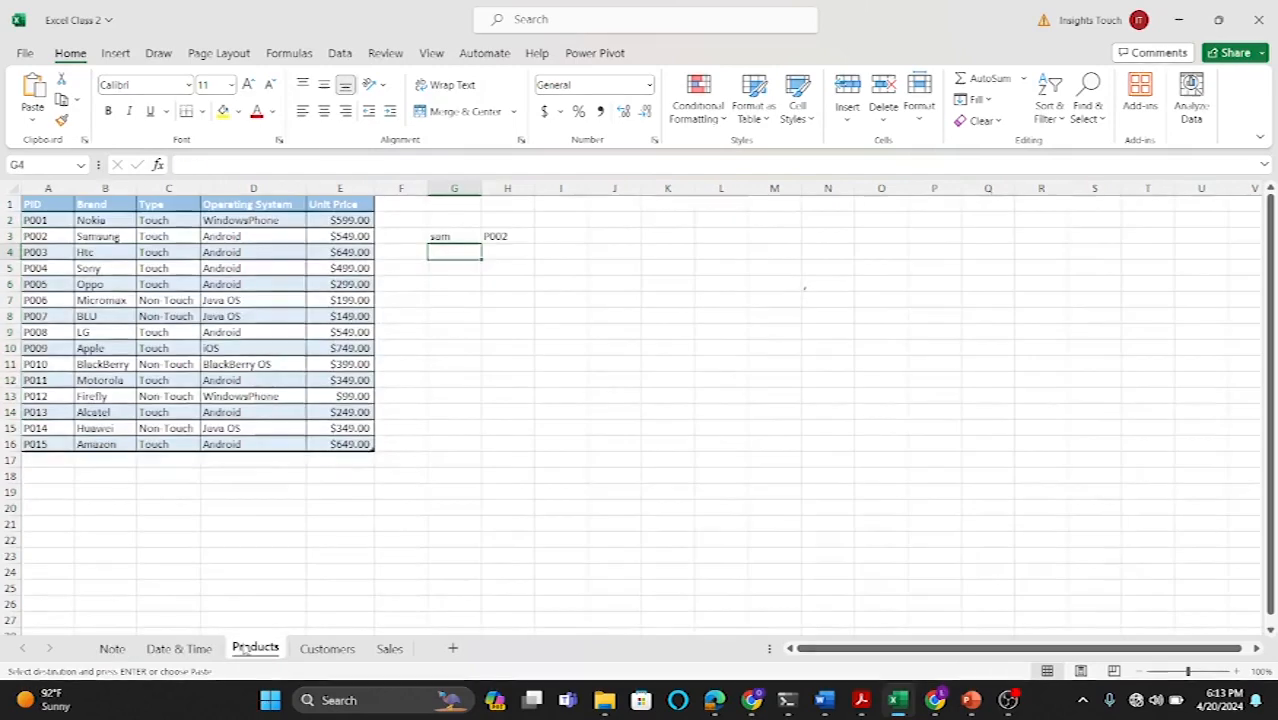
{"action": "left_click", "coordinate": [313, 648]}
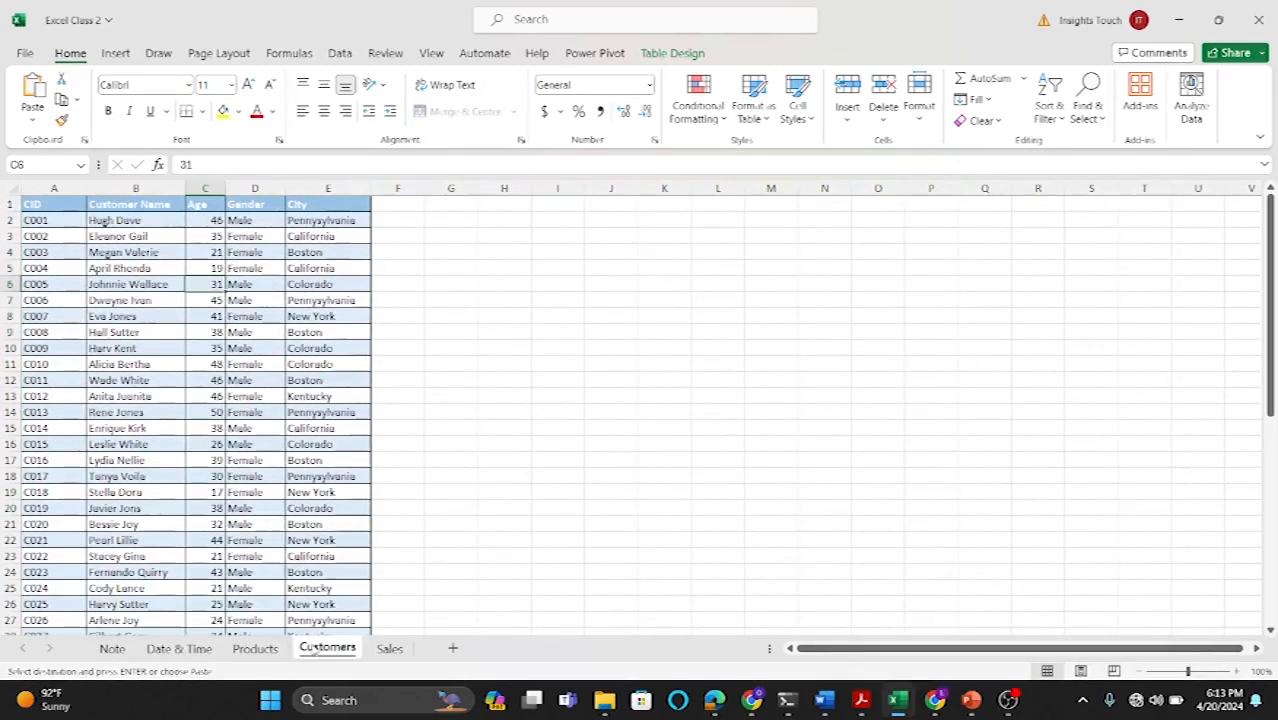
{"action": "left_click_drag", "start_coordinate": [388, 648], "coordinate": [428, 648]}
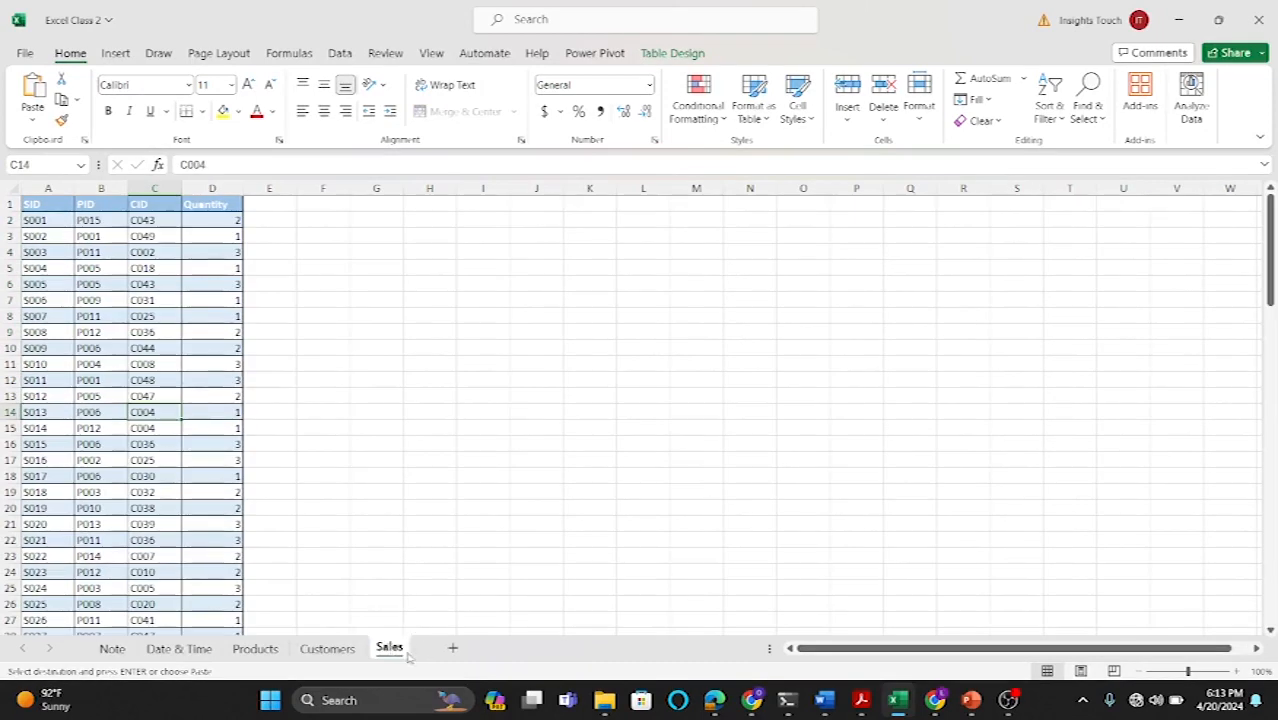
{"action": "left_click", "coordinate": [452, 648]}
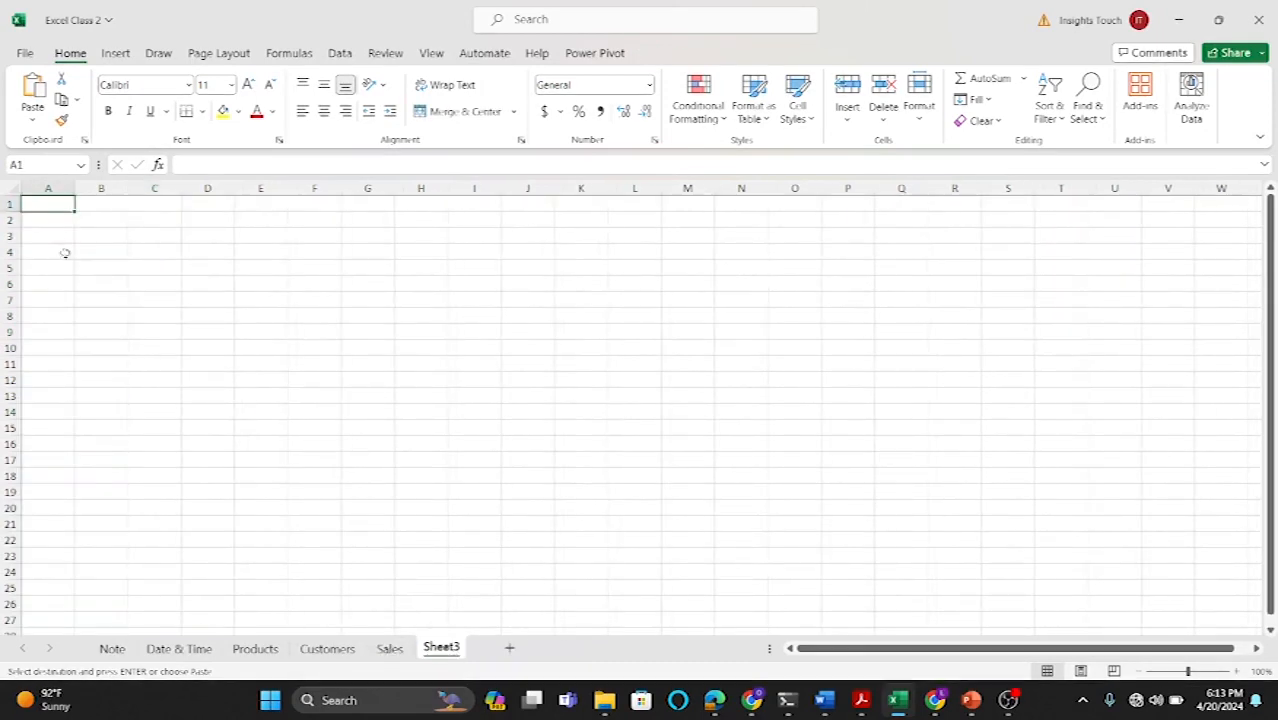
{"action": "key", "text": "ctrl+v"}
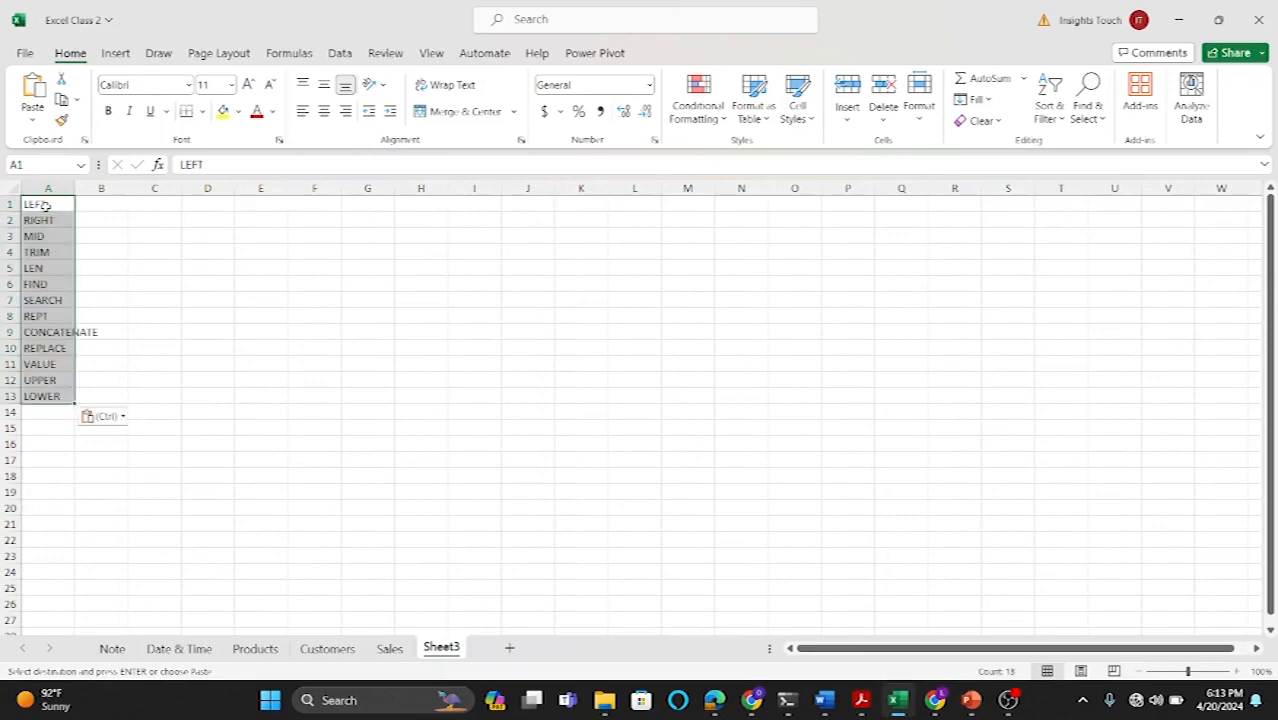
Step: Widen column A so the function names fit
{"action": "left_click_drag", "start_coordinate": [75, 189], "coordinate": [107, 196]}
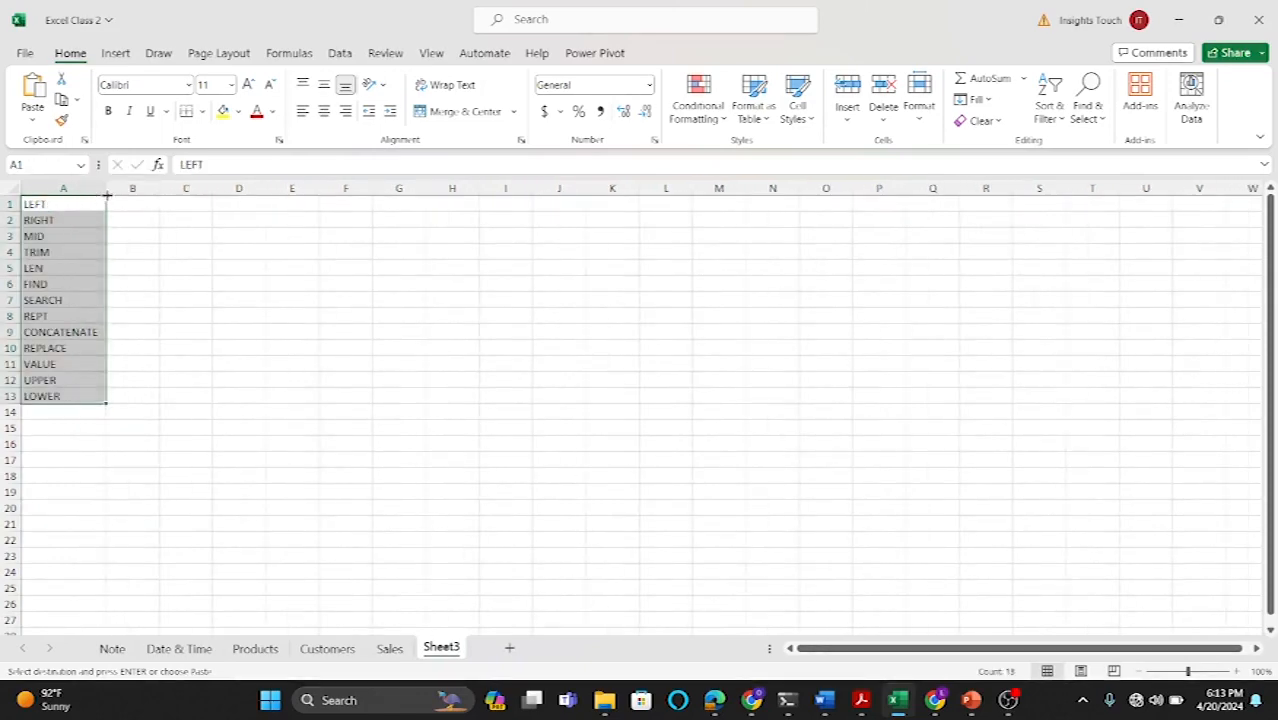
{"action": "left_click", "coordinate": [164, 240]}
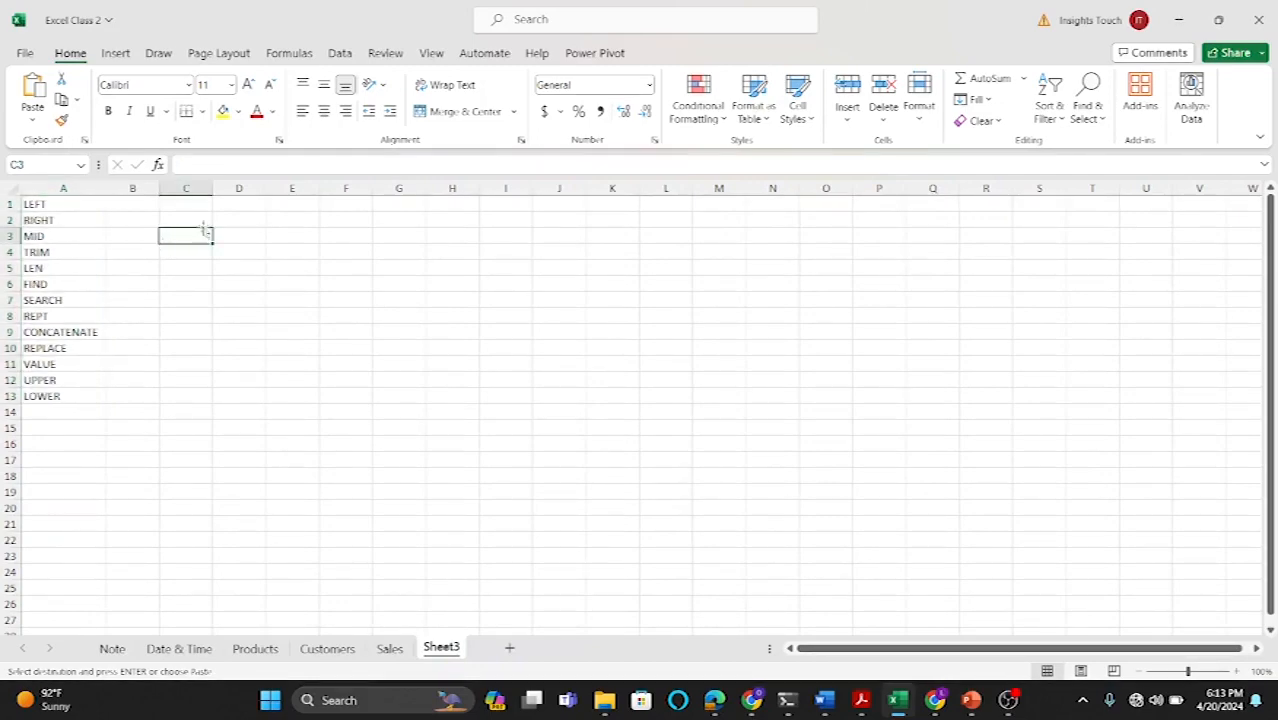
{"action": "left_click", "coordinate": [292, 205]}
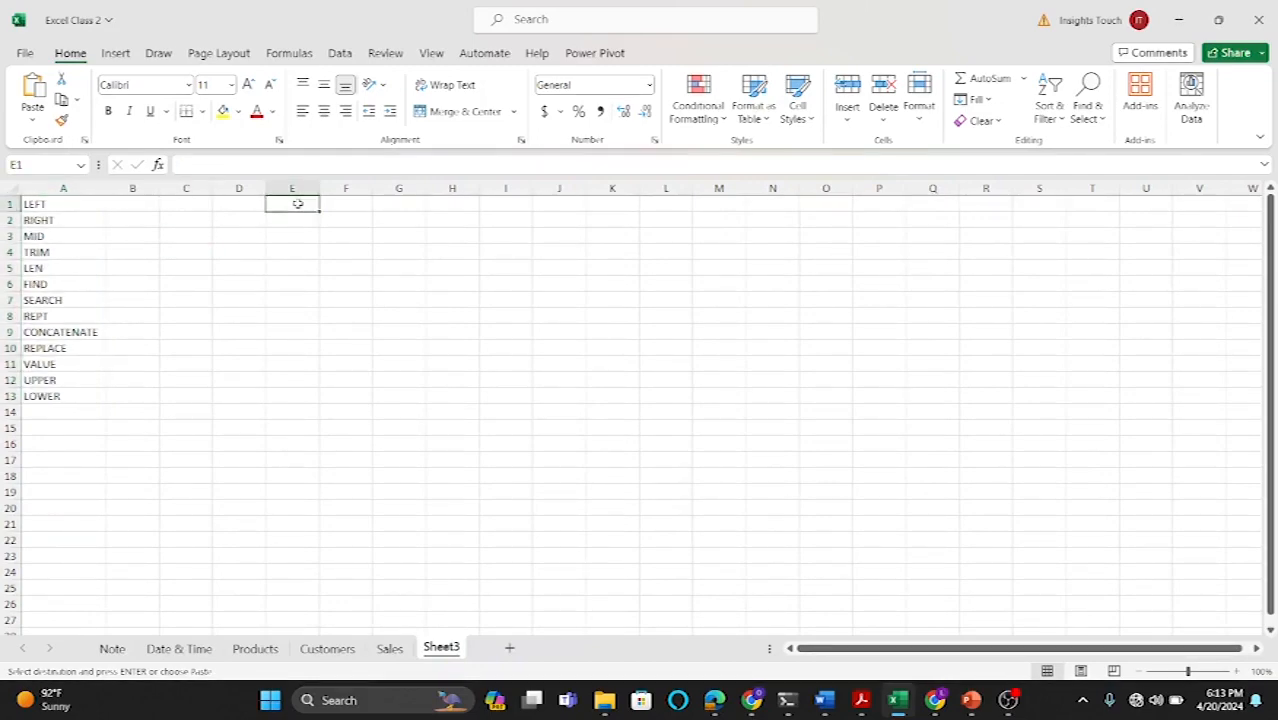
Step: Enter a sample full name in cell E1 and widen column E to fit it
{"action": "type", "text": "Ola"}
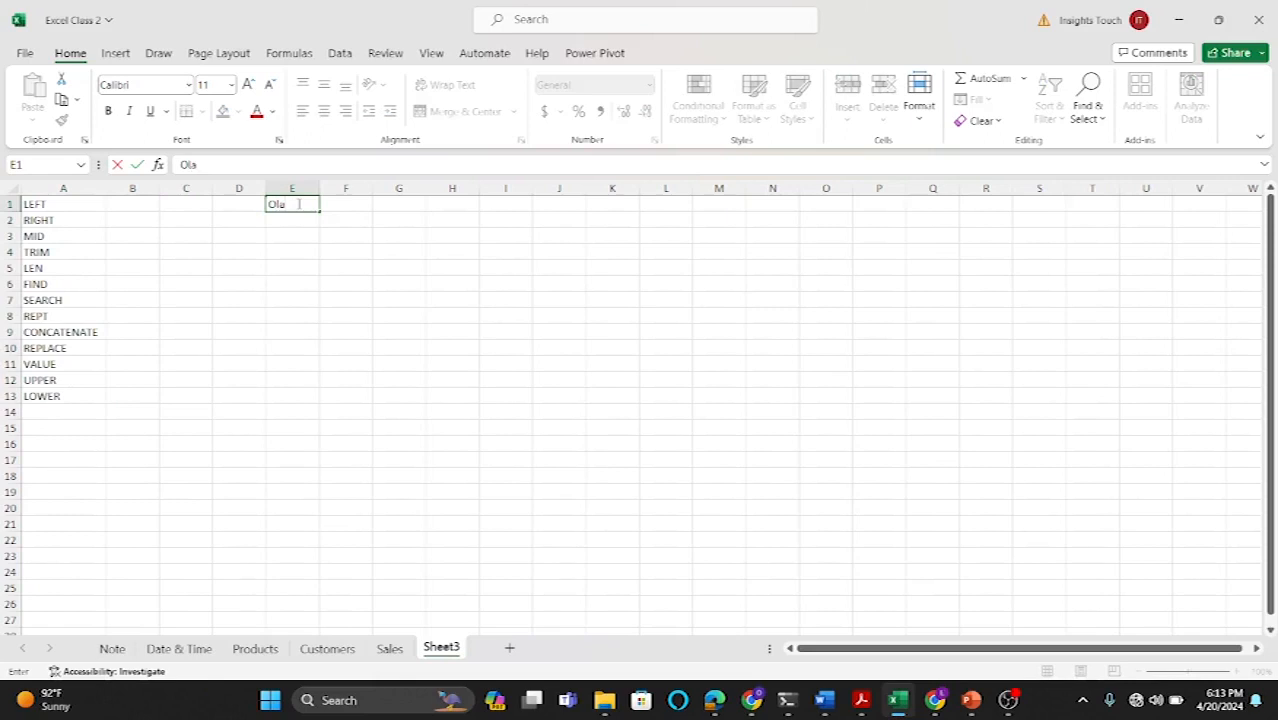
{"action": "type", "text": " Emmanuel"}
{"action": "left_click", "coordinate": [329, 251]}
{"action": "left_click_drag", "start_coordinate": [319, 188], "coordinate": [360, 188]}
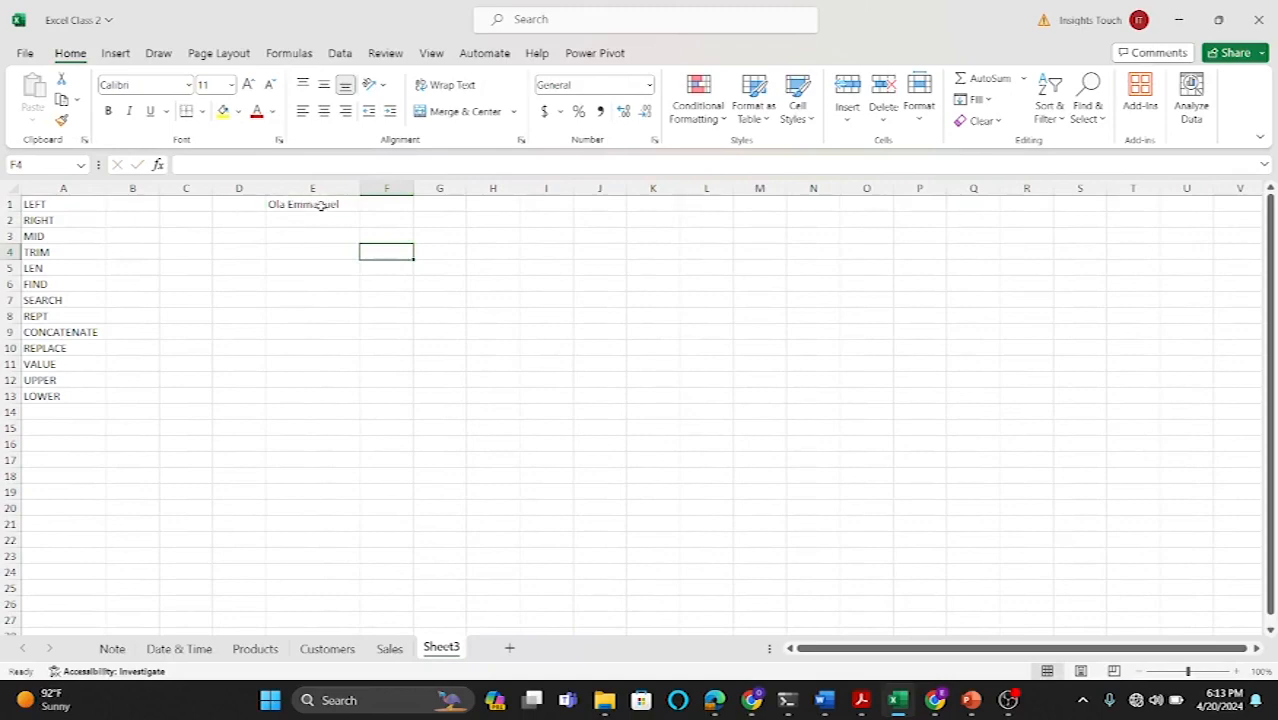
{"action": "left_click", "coordinate": [320, 205]}
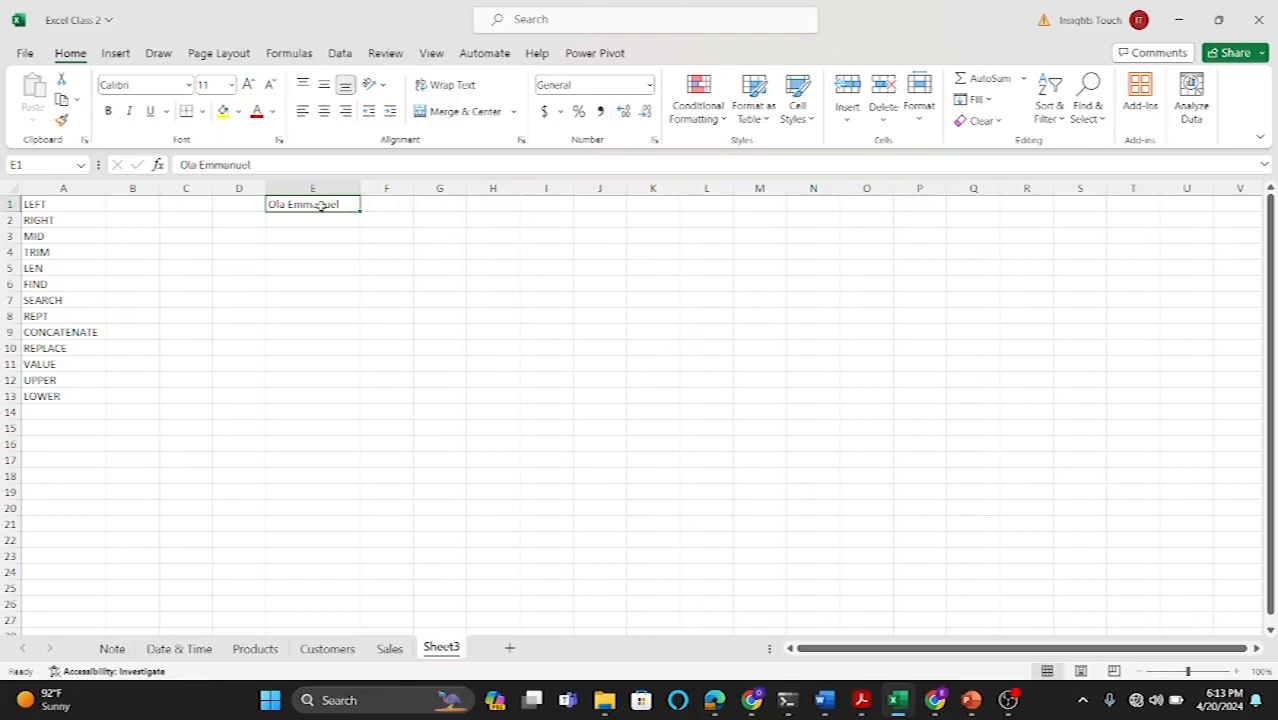
Step: Enter =LEFT(E1,3) in F1 to extract the first three characters of the name
{"action": "left_click", "coordinate": [396, 201]}
{"action": "type", "text": "="}
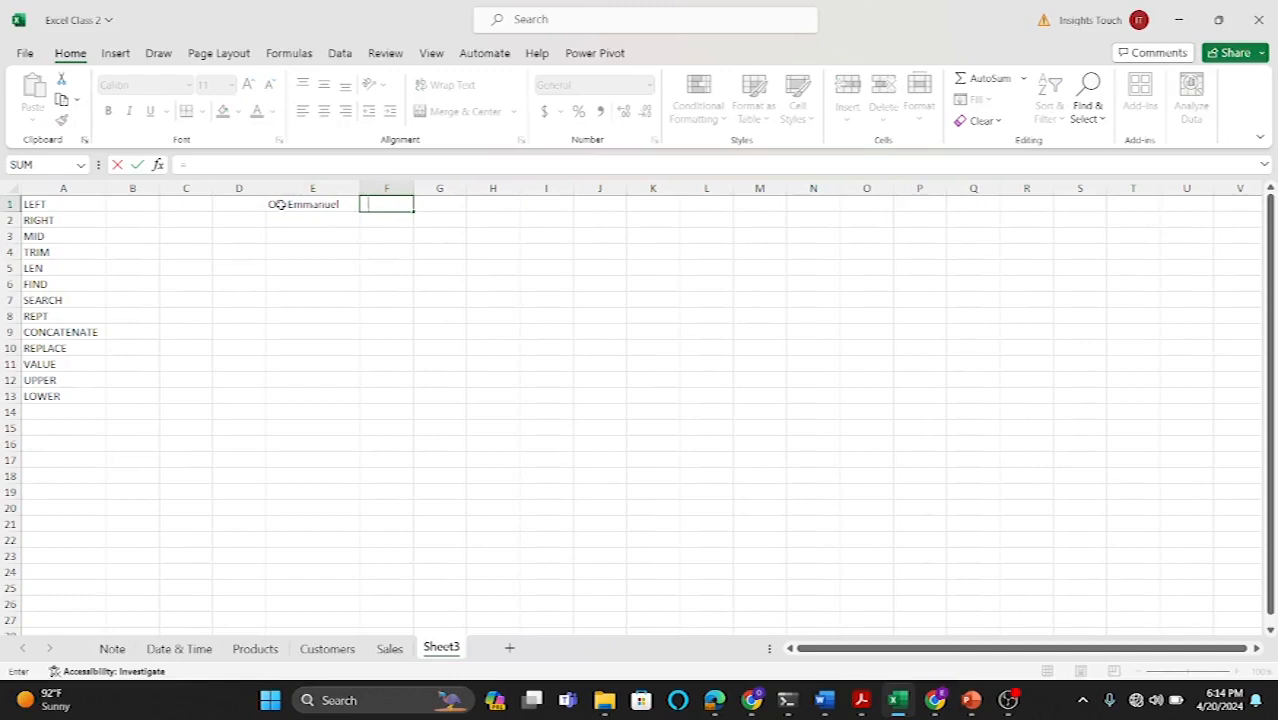
{"action": "type", "text": "le"}
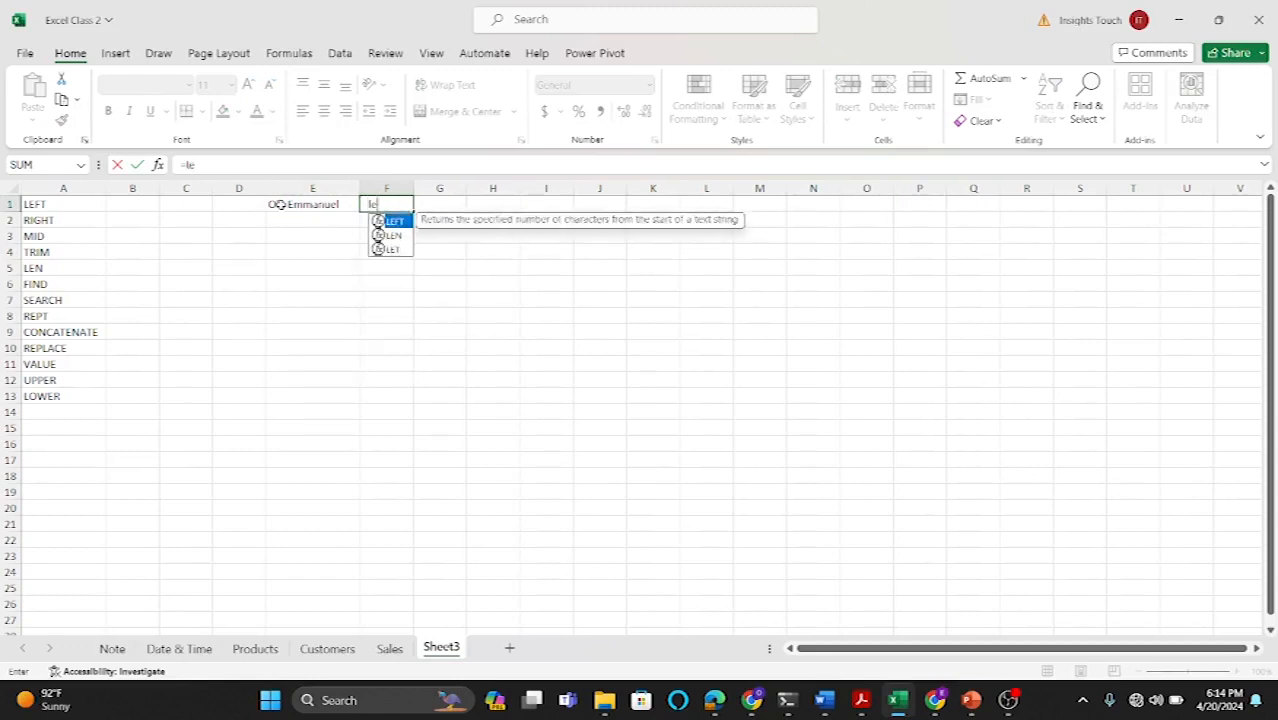
{"action": "type", "text": "ft"}
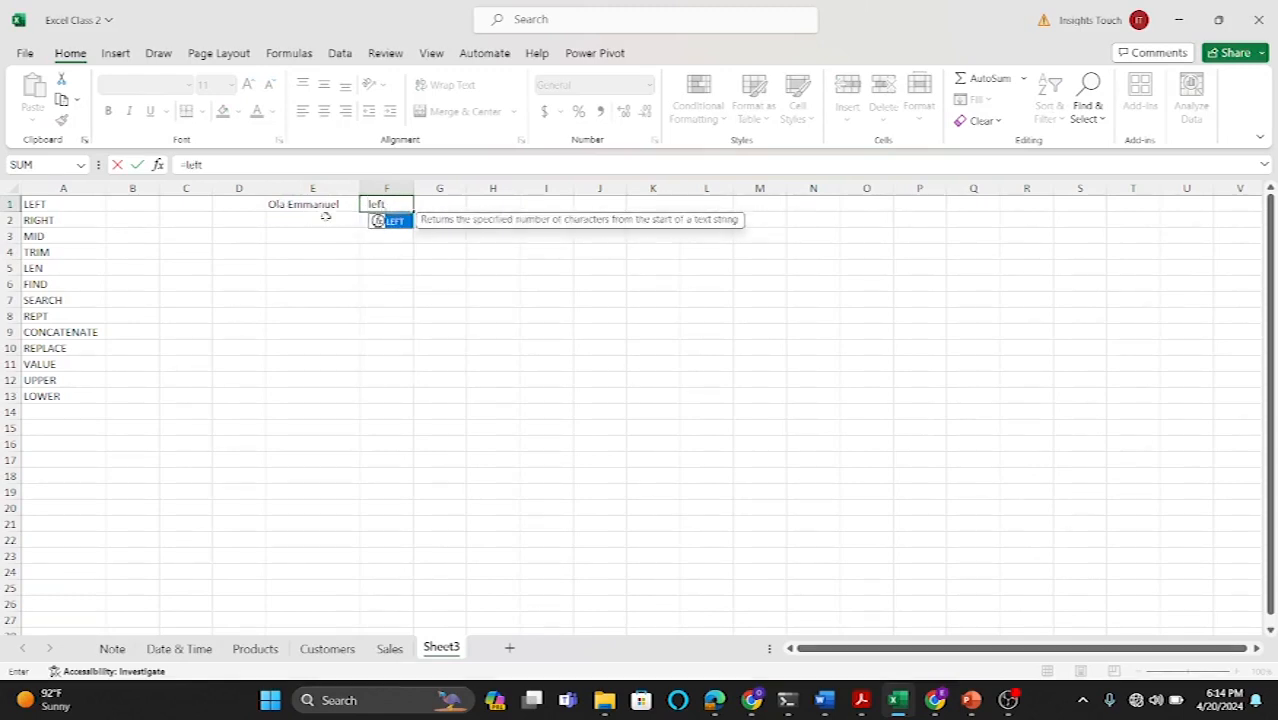
{"action": "double_click", "coordinate": [394, 218]}
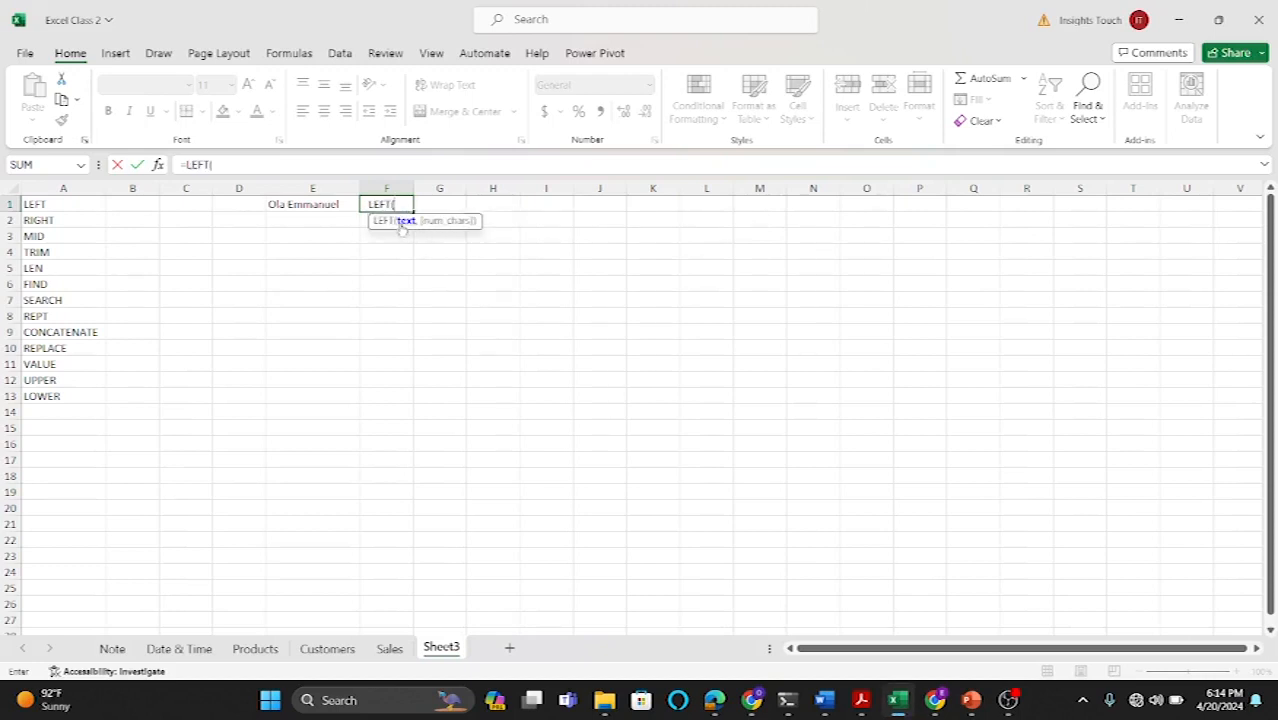
{"action": "left_click", "coordinate": [320, 203]}
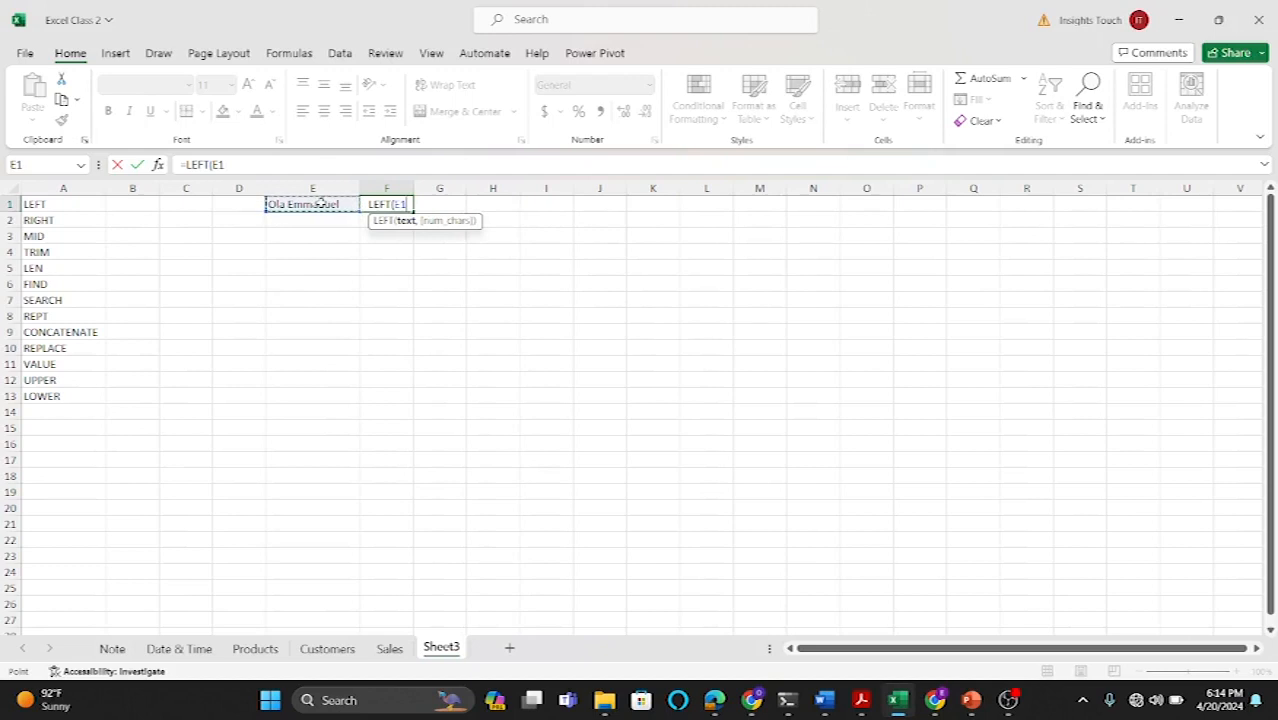
{"action": "type", "text": ","}
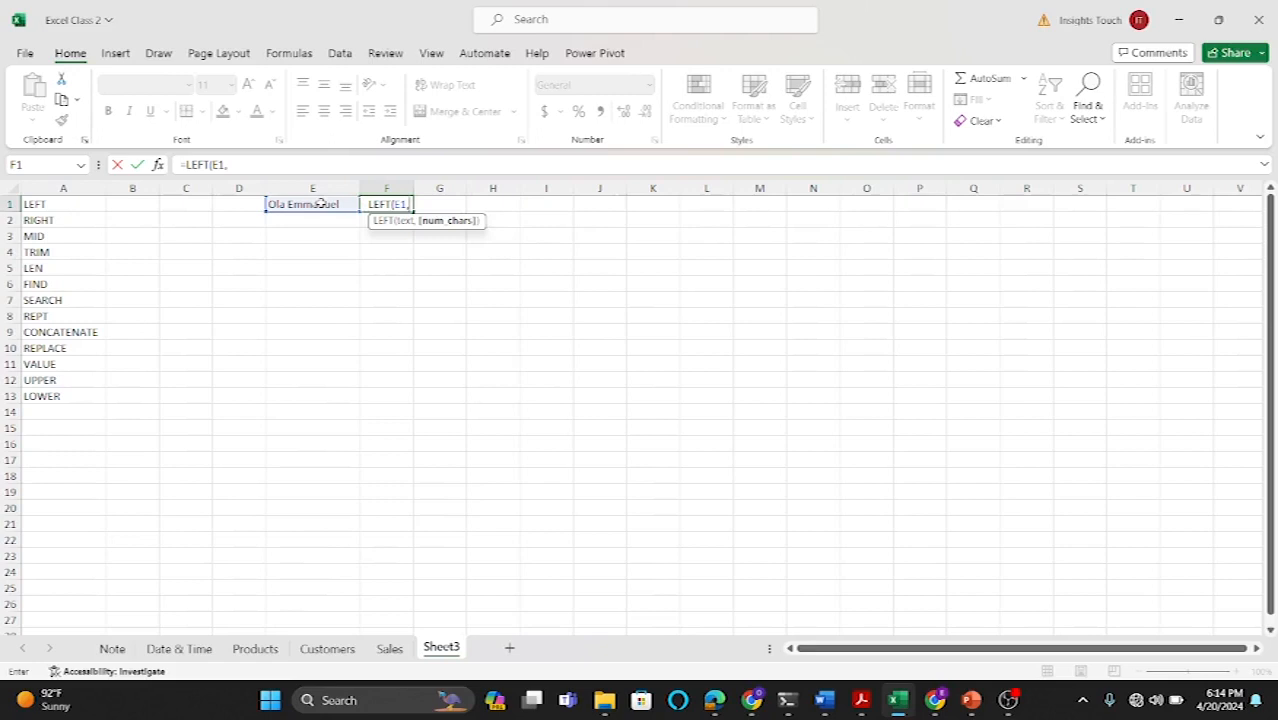
{"action": "type", "text": "3)"}
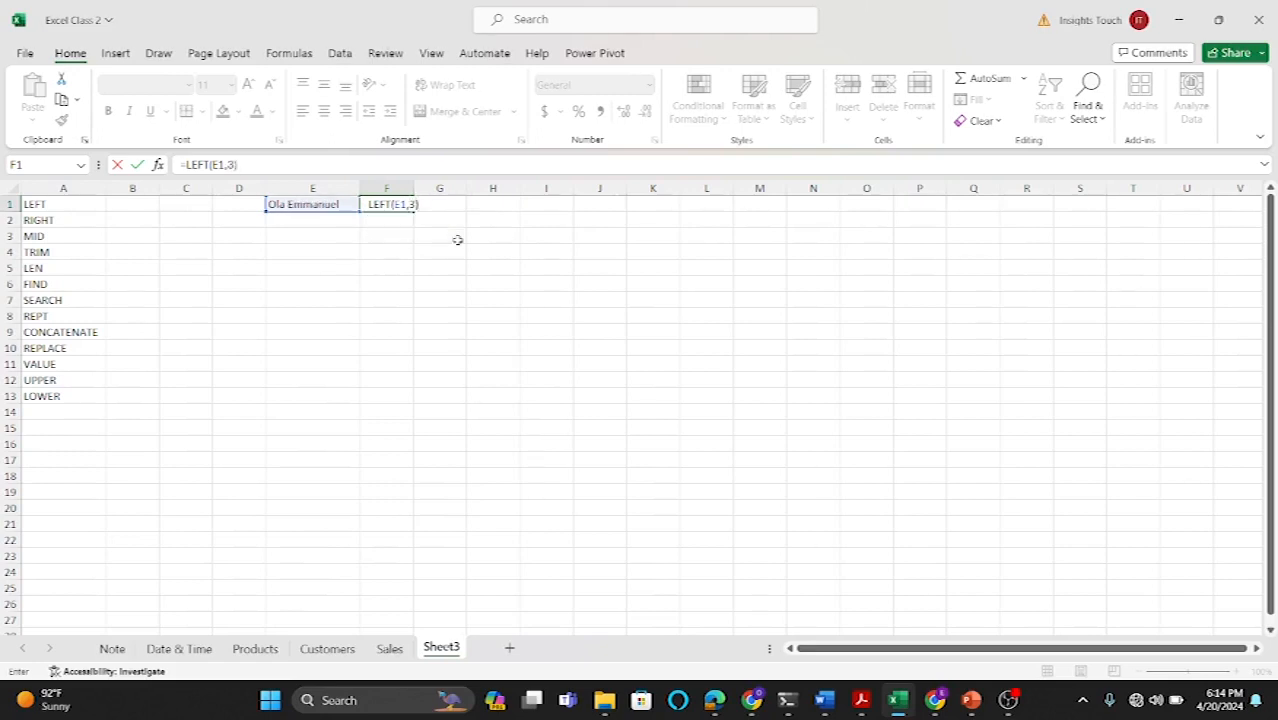
{"action": "key", "text": "Return"}
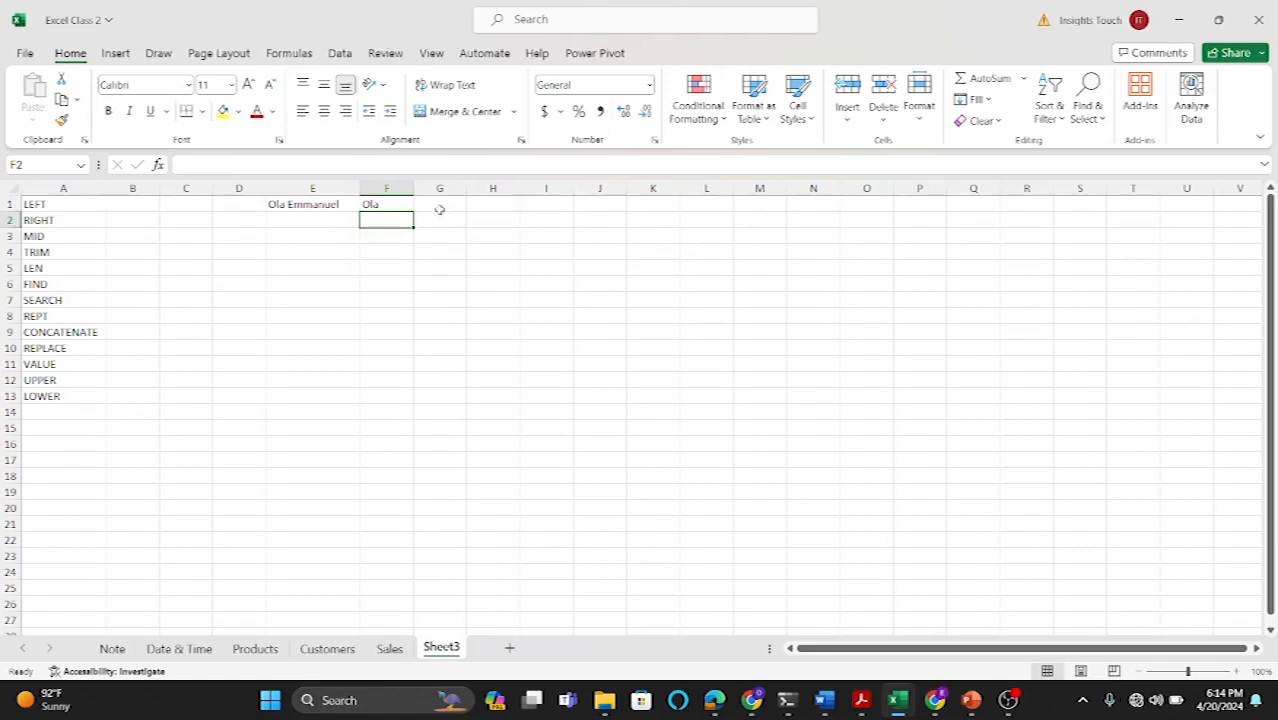
Step: Enter =LEFT(E1,8) in G1 to extract the first eight characters of the name
{"action": "left_click", "coordinate": [438, 206]}
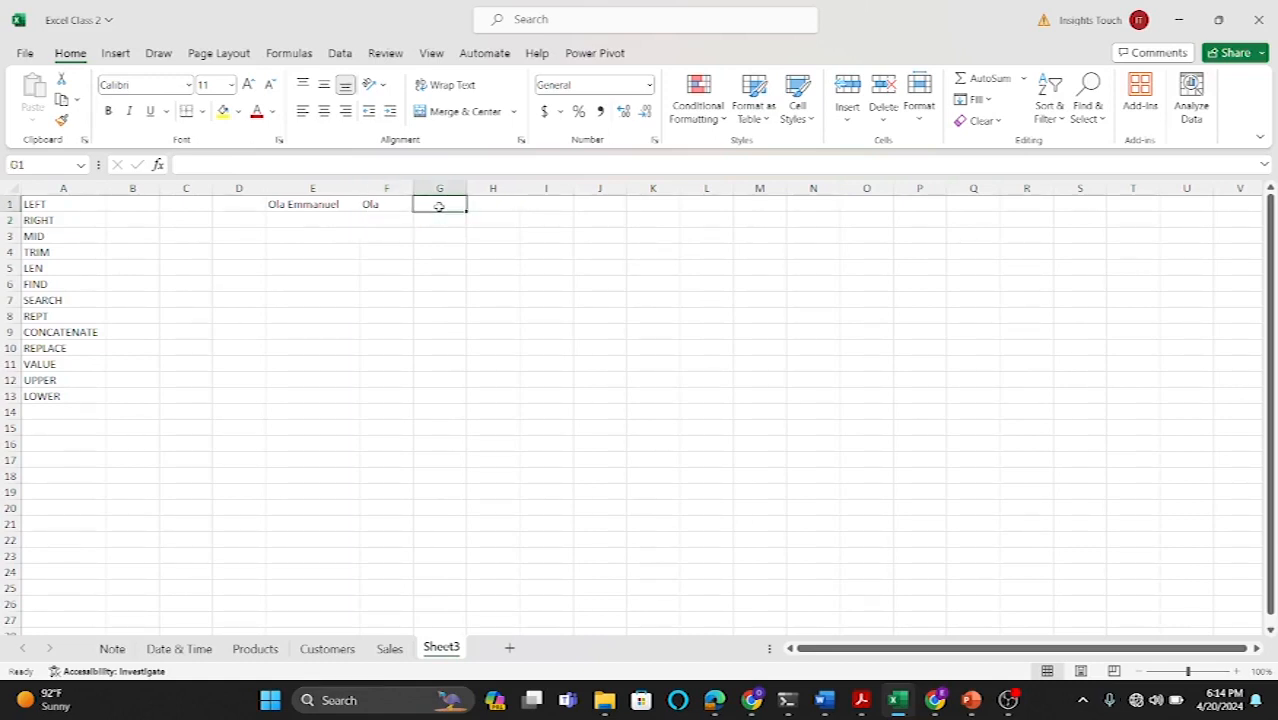
{"action": "type", "text": "="}
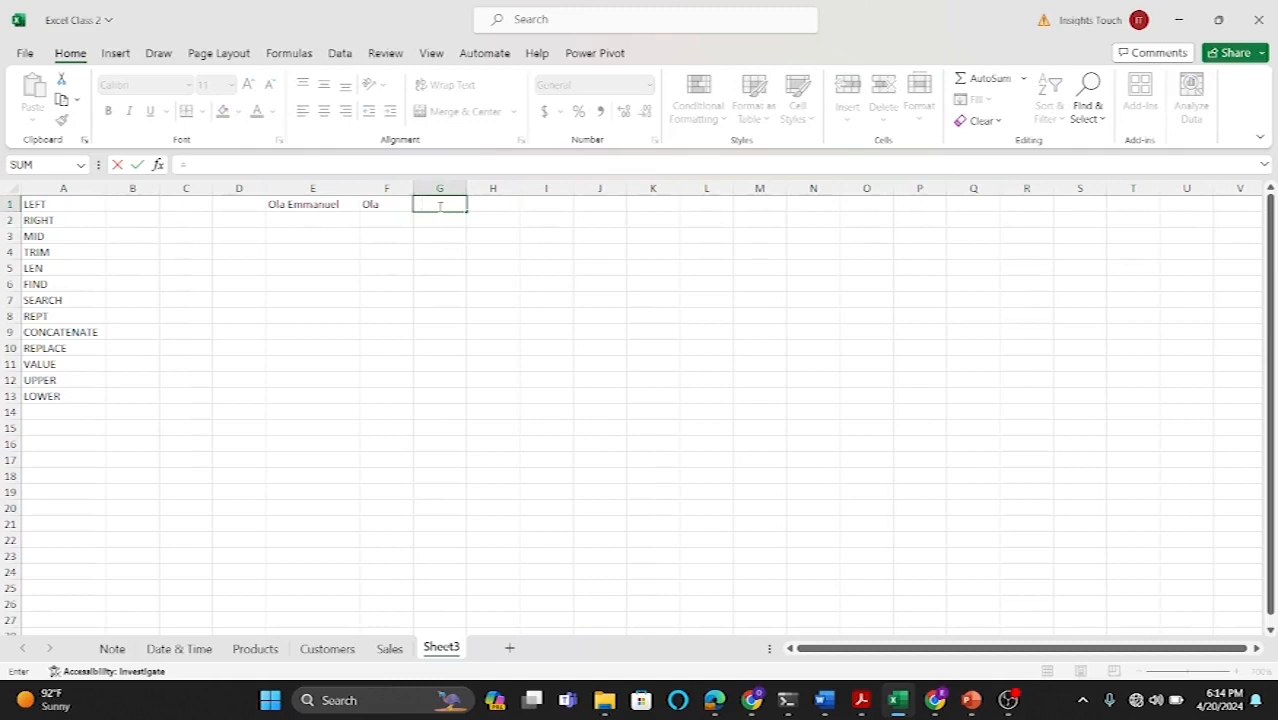
{"action": "type", "text": "left"}
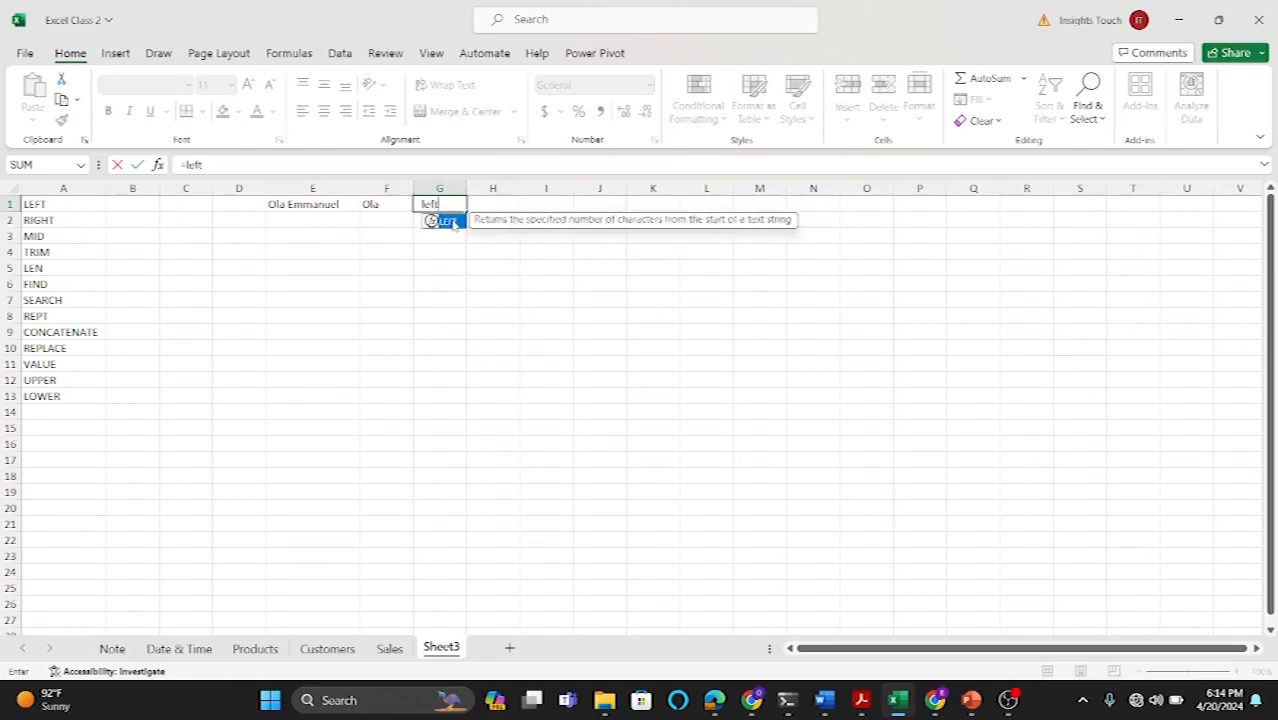
{"action": "key", "text": "Tab"}
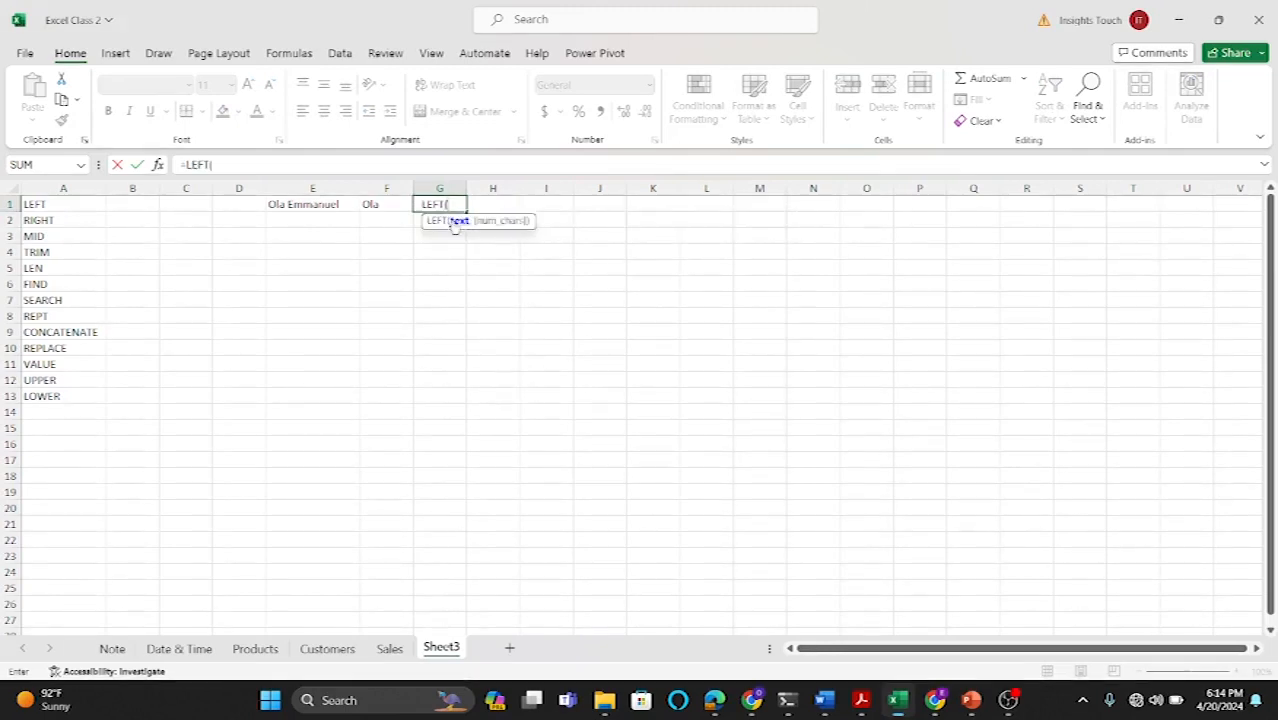
{"action": "left_click", "coordinate": [331, 203]}
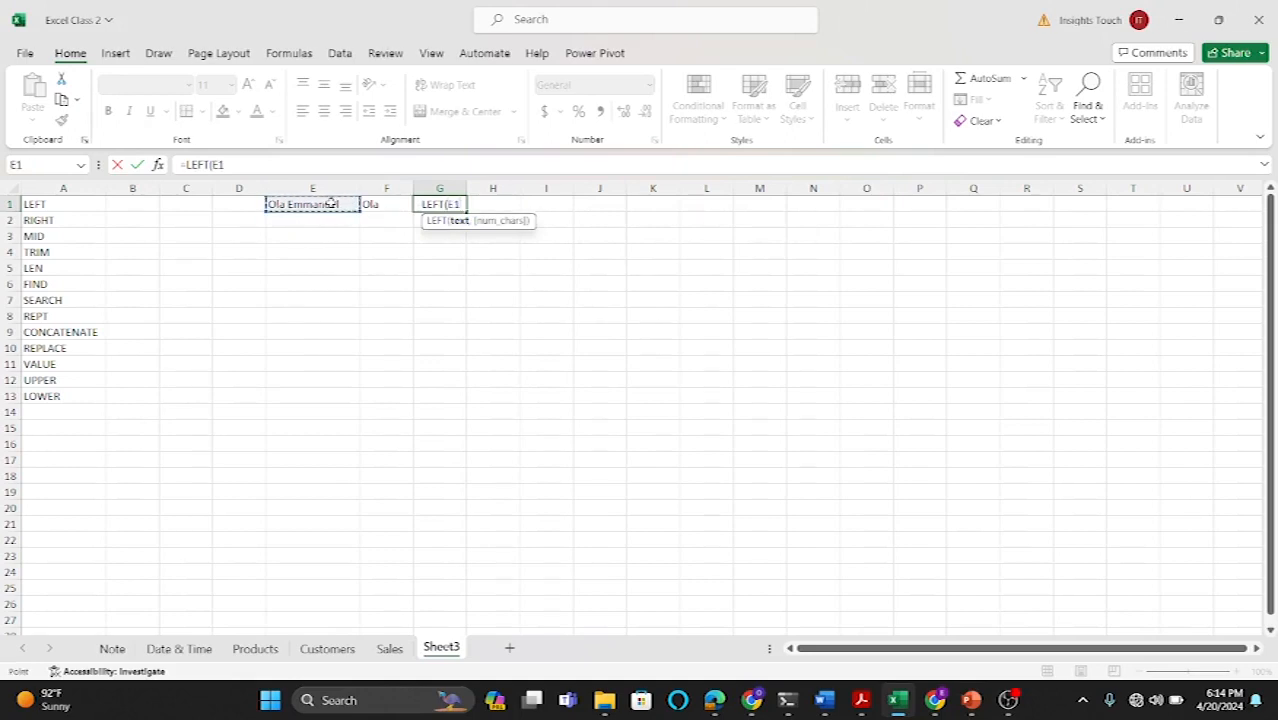
{"action": "type", "text": ","}
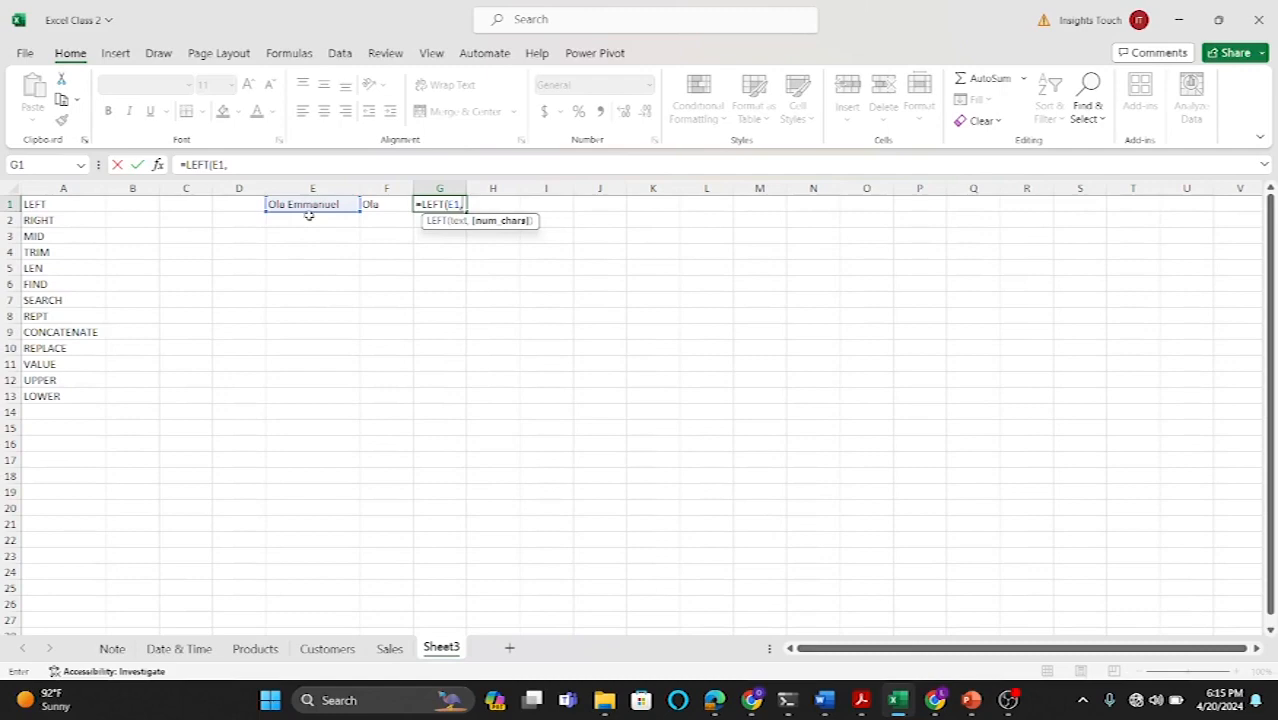
{"action": "type", "text": "8"}
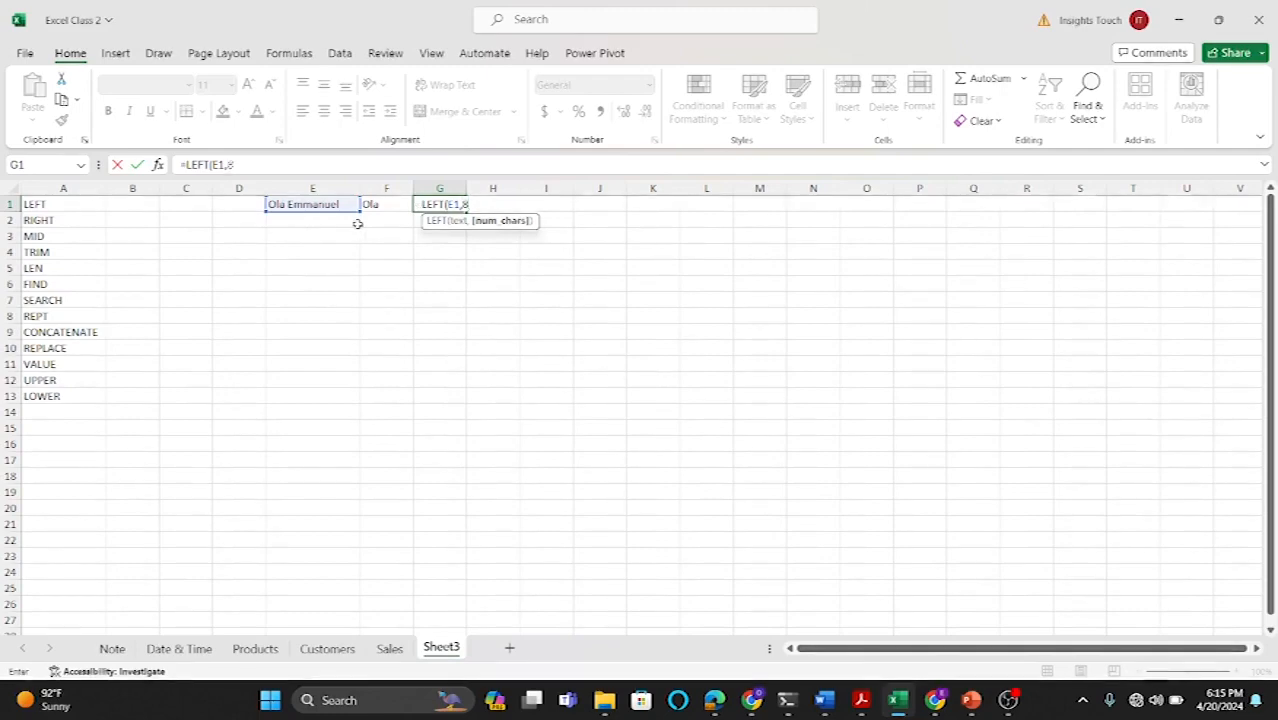
{"action": "type", "text": ")"}
{"action": "key", "text": "Return"}
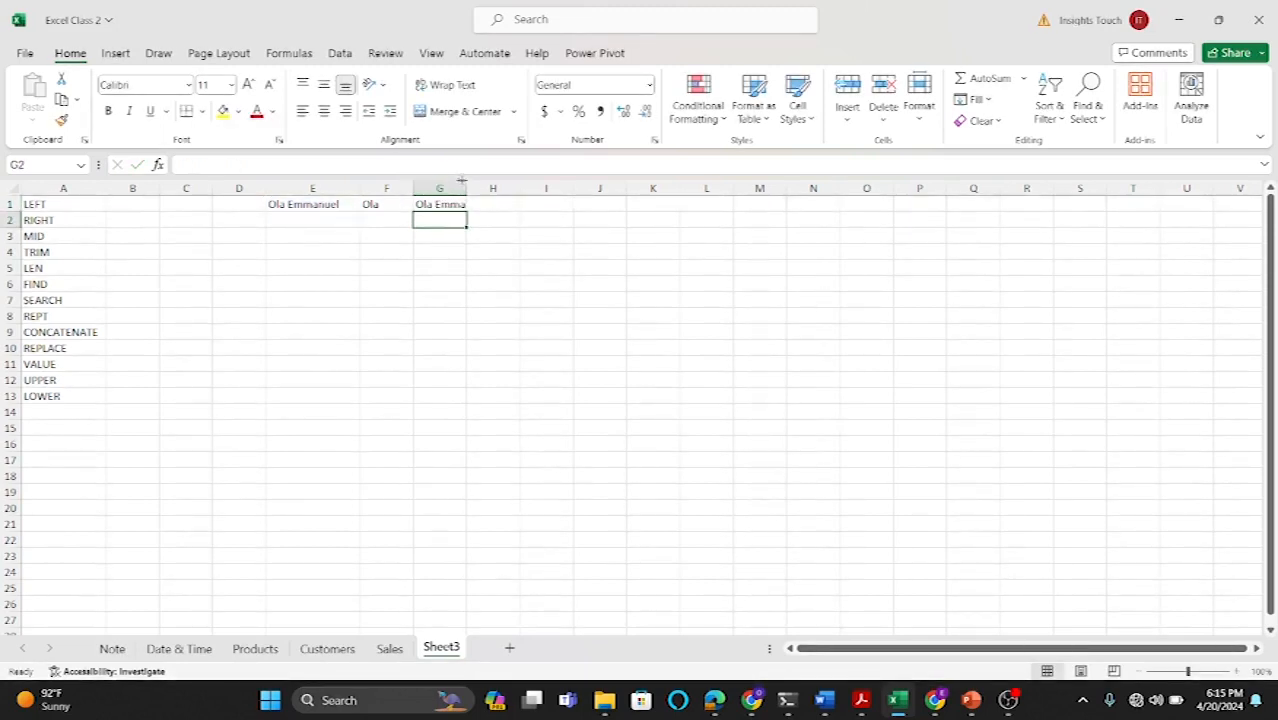
Step: Widen column G and reopen its formula for inspection
{"action": "left_click_drag", "start_coordinate": [466, 188], "coordinate": [497, 188]}
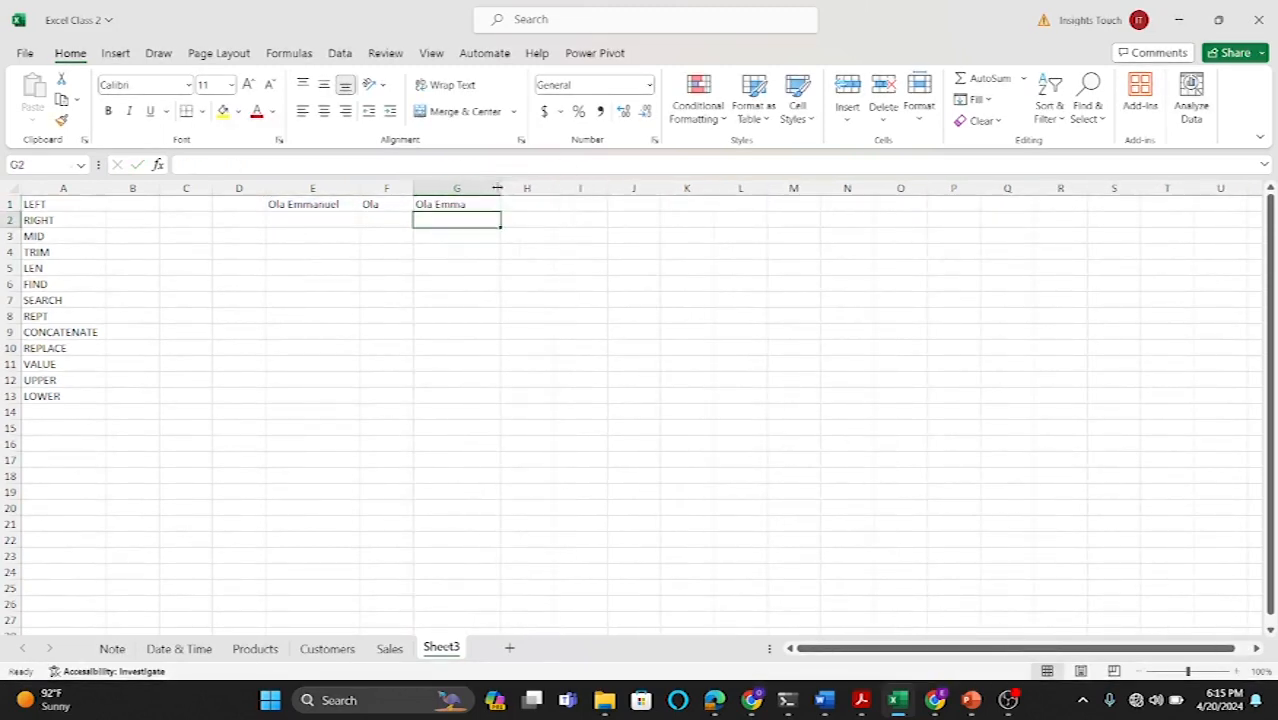
{"action": "double_click", "coordinate": [460, 204]}
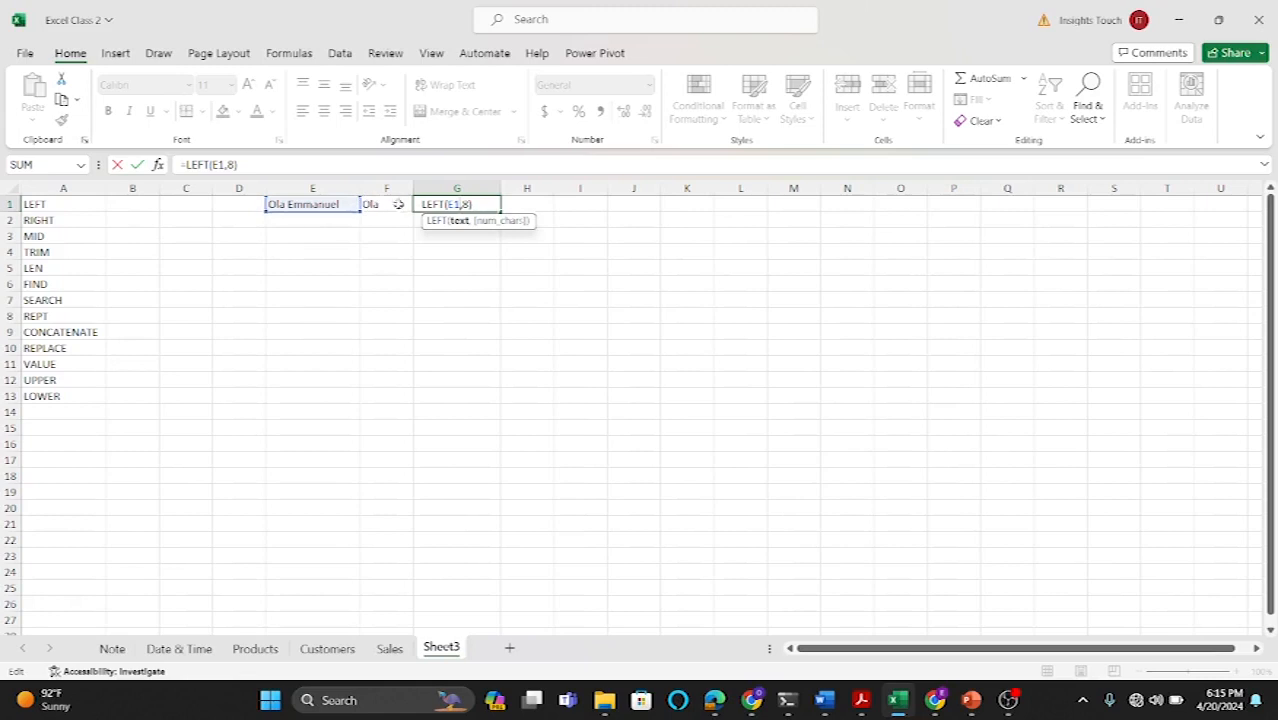
{"action": "key", "text": "Return"}
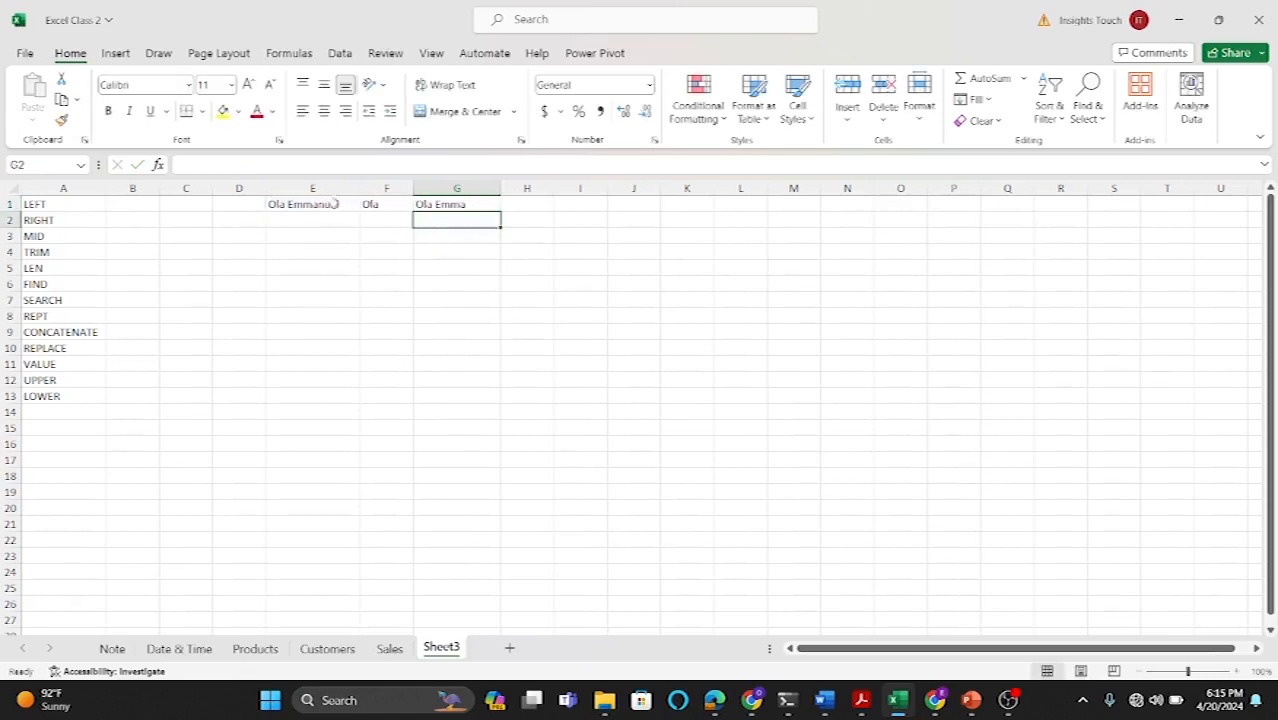
Step: Replace the formula in G1 with =RIGHT(E1,8) to extract the last eight characters of the name
{"action": "double_click", "coordinate": [441, 204]}
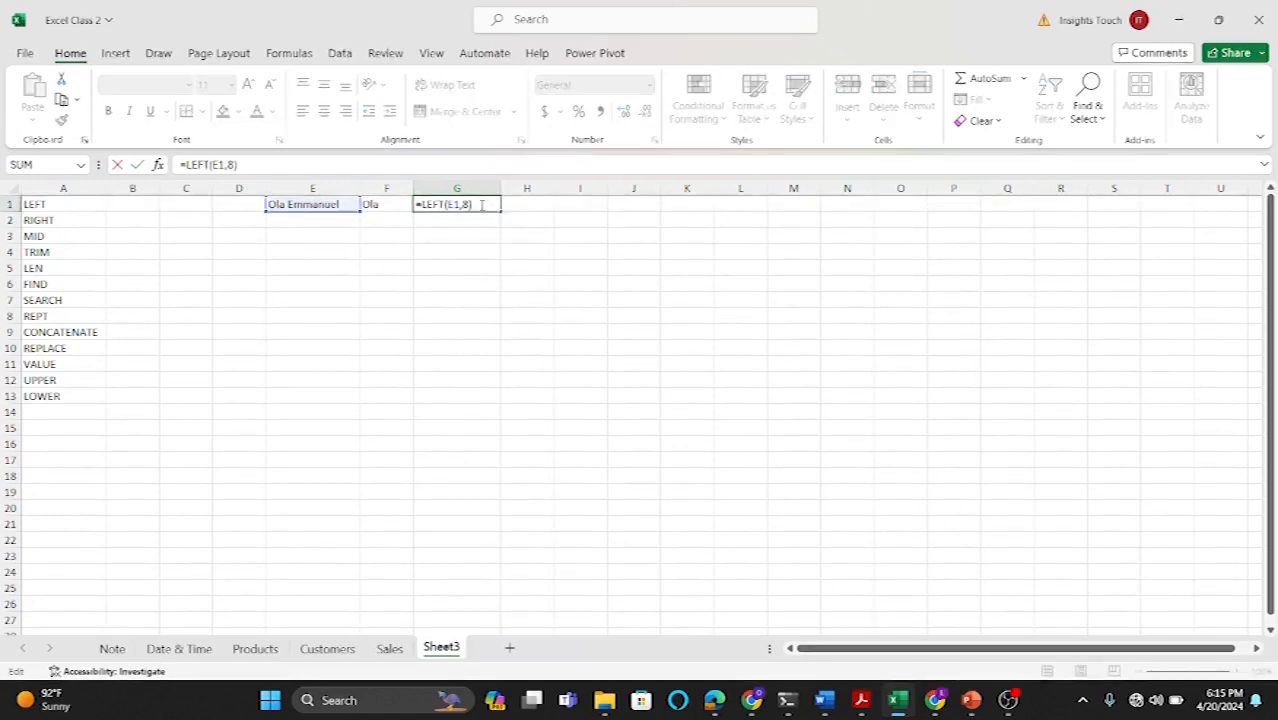
{"action": "key", "text": "BackSpace"}
{"action": "key", "text": "BackSpace"}
{"action": "key", "text": "BackSpace"}
{"action": "key", "text": "BackSpace"}
{"action": "key", "text": "BackSpace"}
{"action": "key", "text": "BackSpace"}
{"action": "key", "text": "BackSpace"}
{"action": "key", "text": "BackSpace"}
{"action": "key", "text": "BackSpace"}
{"action": "key", "text": "BackSpace"}
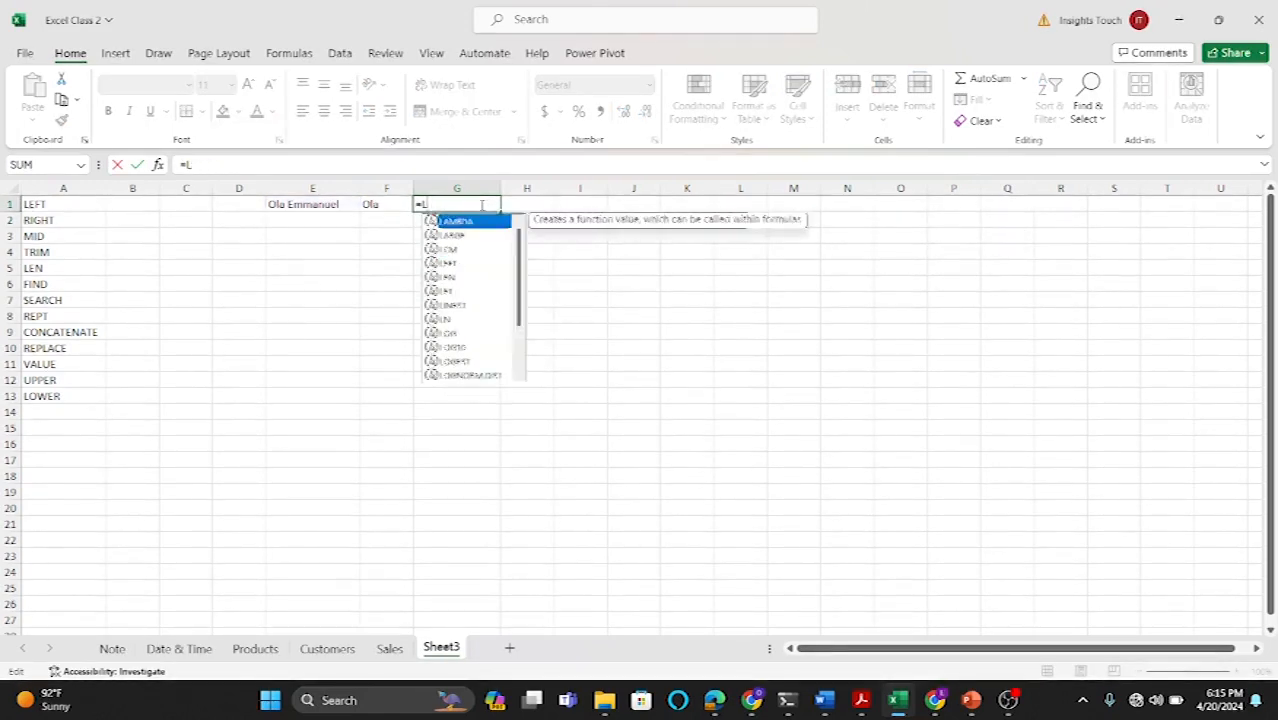
{"action": "type", "text": "ri"}
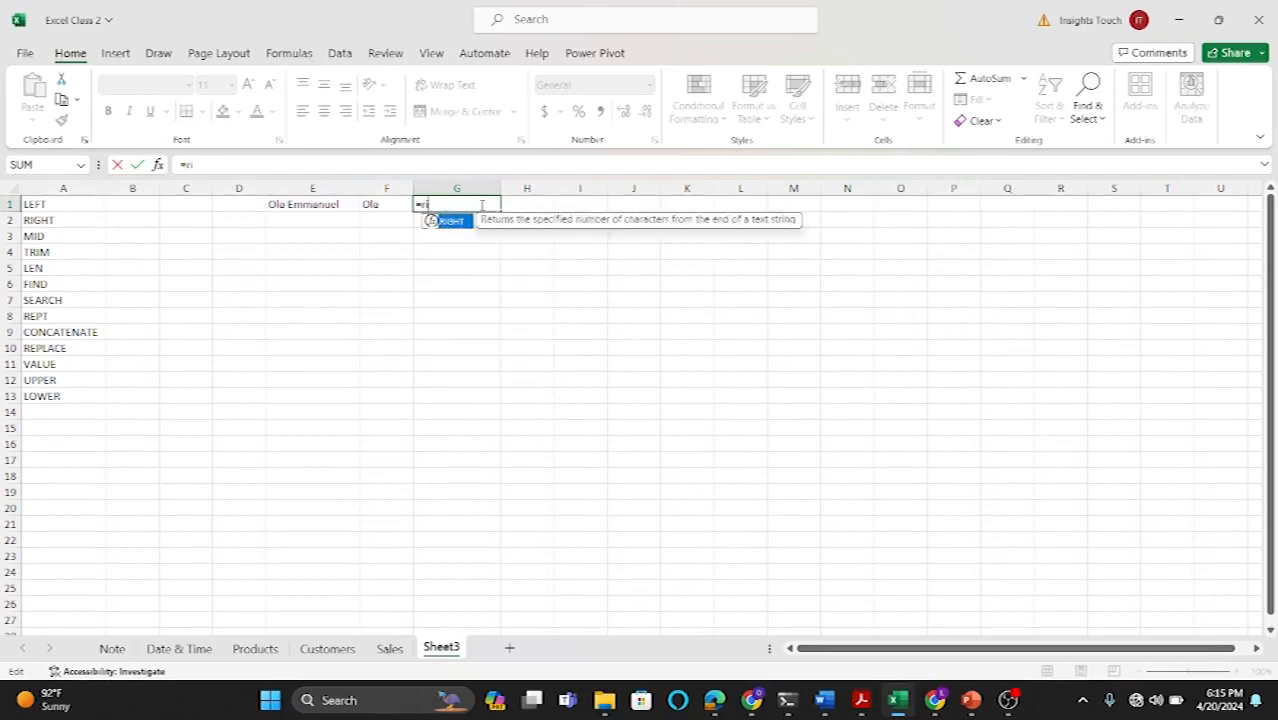
{"action": "type", "text": "ght"}
{"action": "double_click", "coordinate": [450, 221]}
{"action": "left_click", "coordinate": [334, 204]}
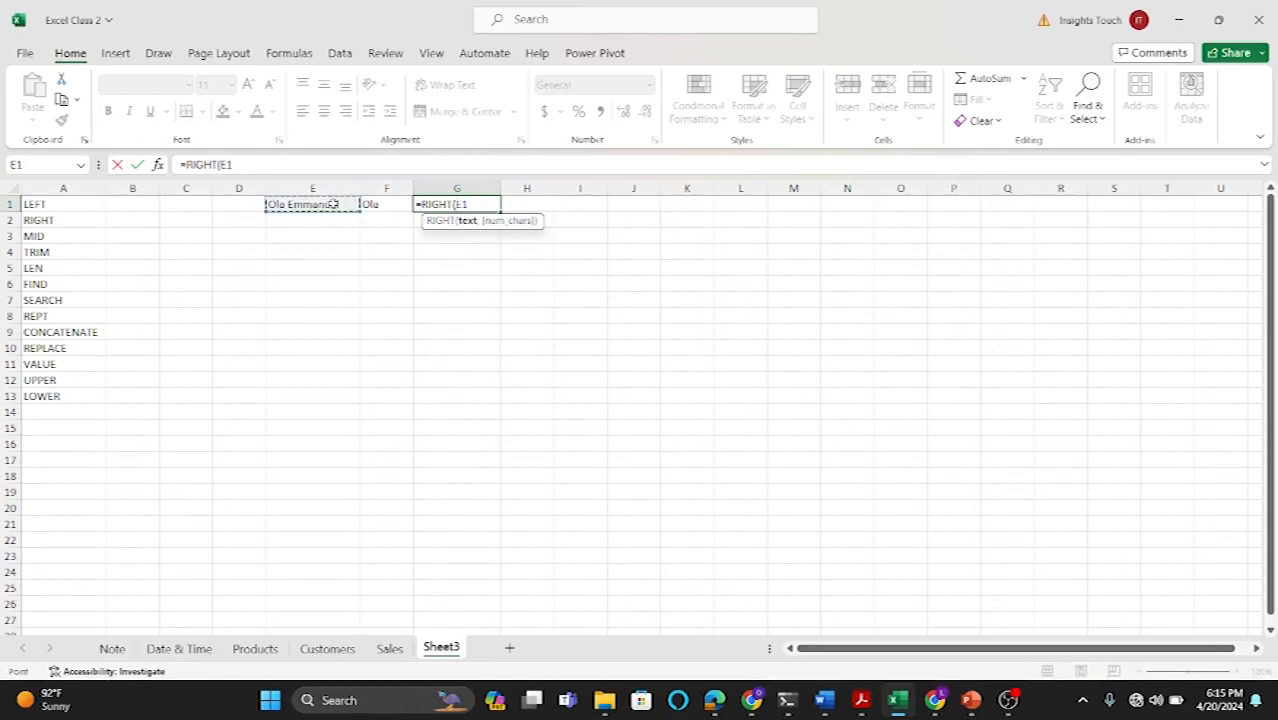
{"action": "type", "text": ","}
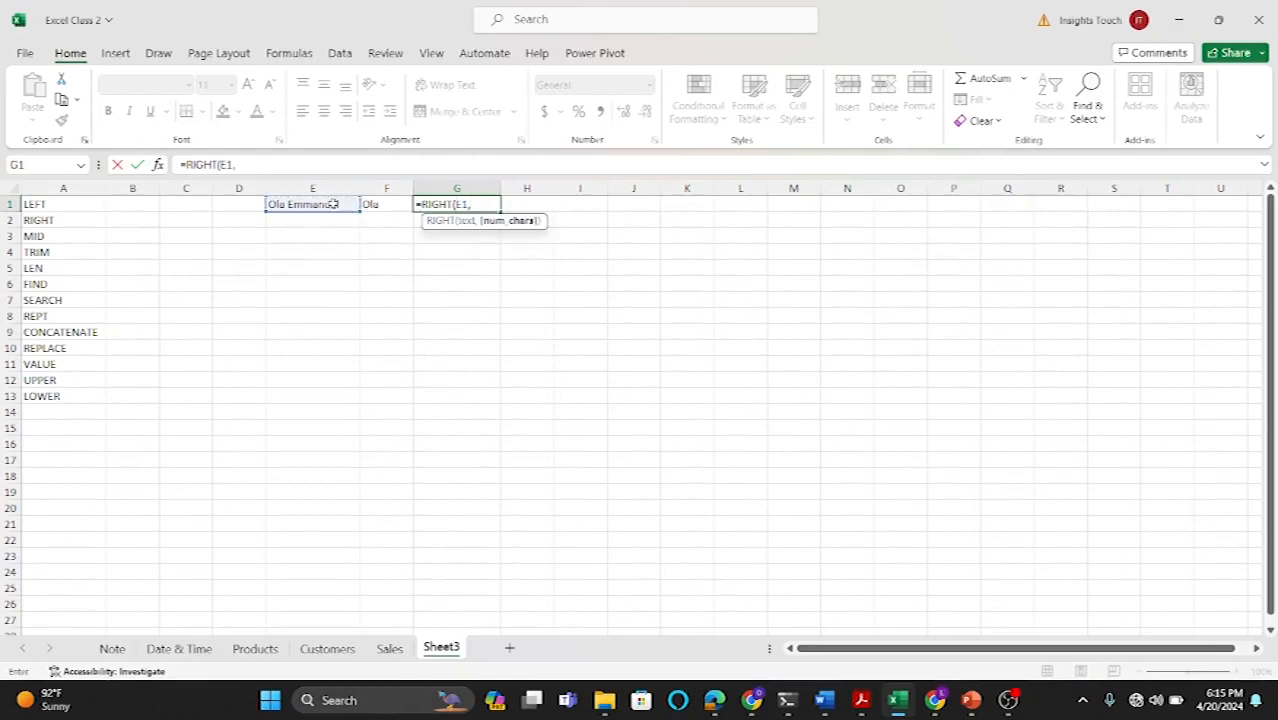
{"action": "type", "text": "8)"}
{"action": "key", "text": "Return"}
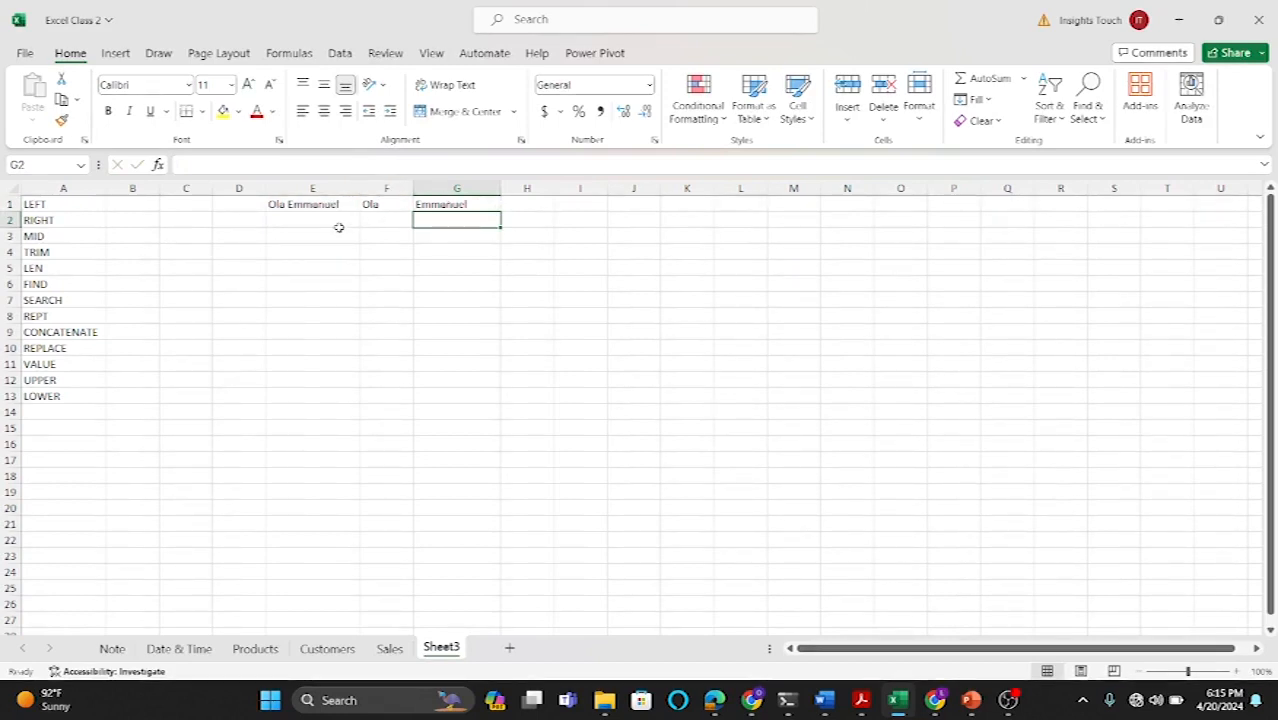
Step: Enter =MID(E1,1,3) in H1 to extract three characters starting at the first character of the name
{"action": "left_click", "coordinate": [536, 202]}
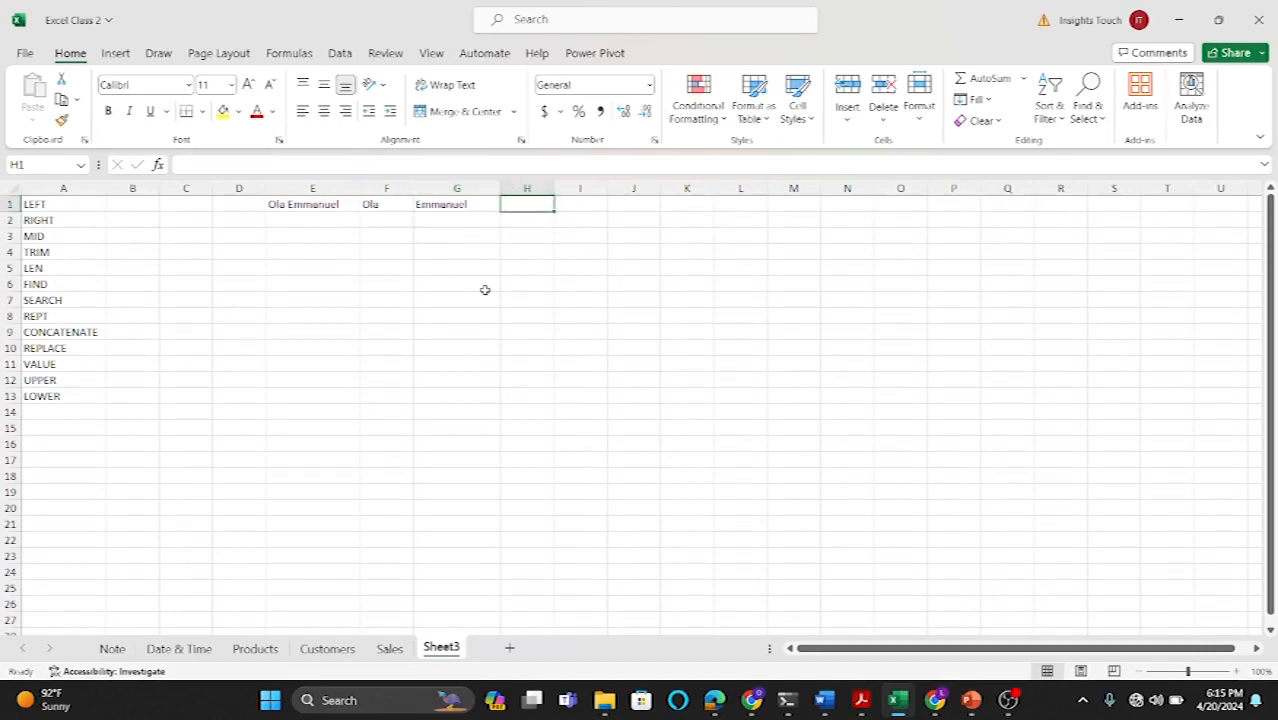
{"action": "scroll", "coordinate": [484, 290], "scroll_direction": "up", "scroll_amount": 2, "text": "ctrl"}
{"action": "scroll", "coordinate": [484, 290], "scroll_direction": "up", "scroll_amount": 1}
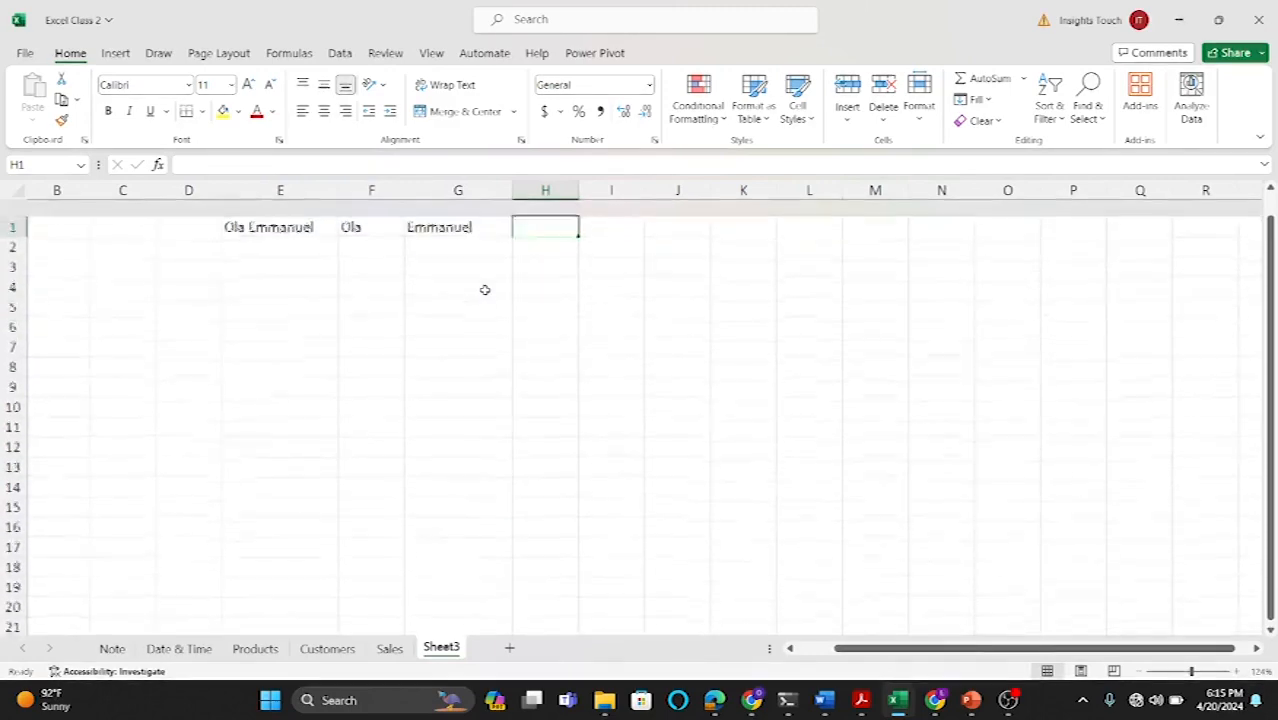
{"action": "scroll", "coordinate": [437, 320], "scroll_direction": "left", "scroll_amount": 1}
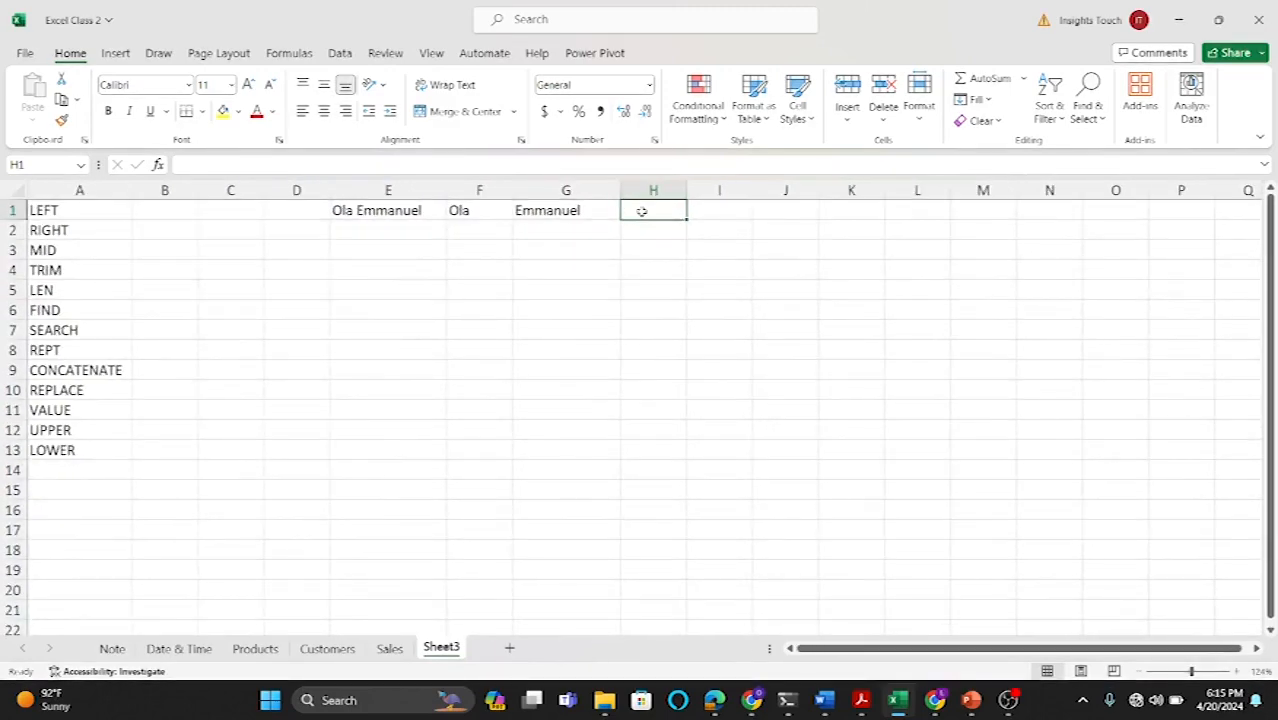
{"action": "type", "text": "=mid"}
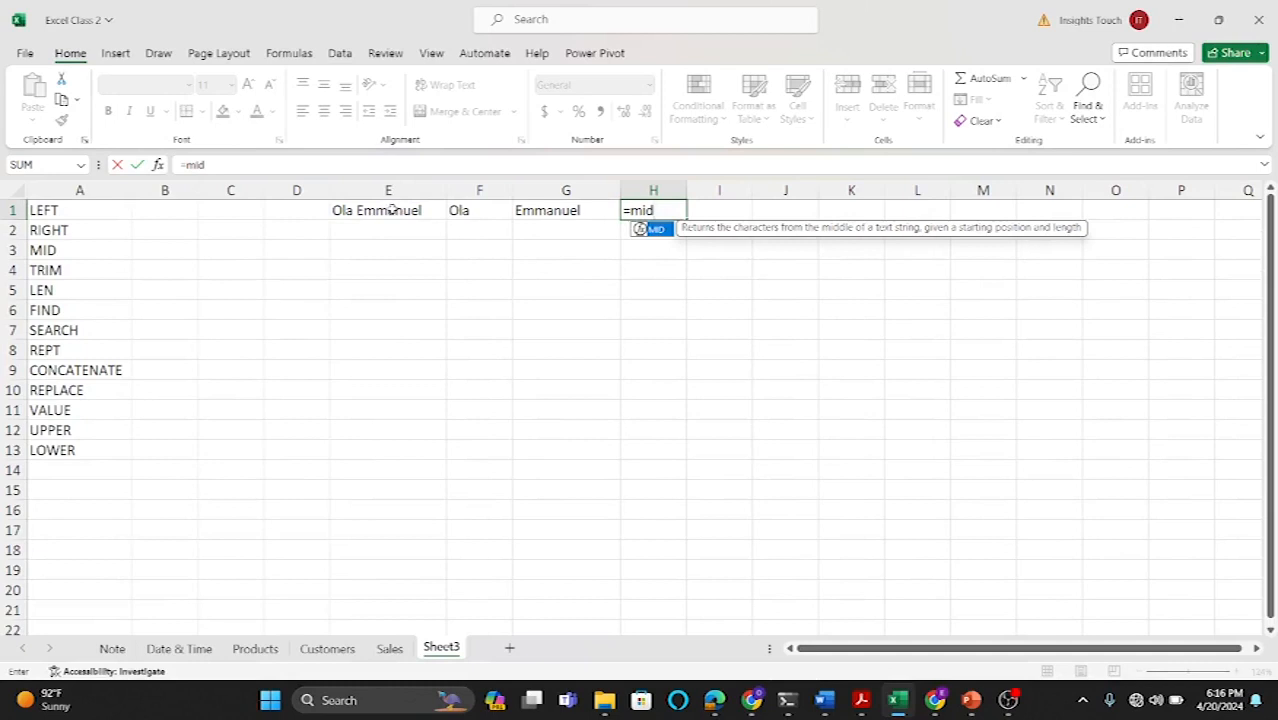
{"action": "double_click", "coordinate": [655, 230]}
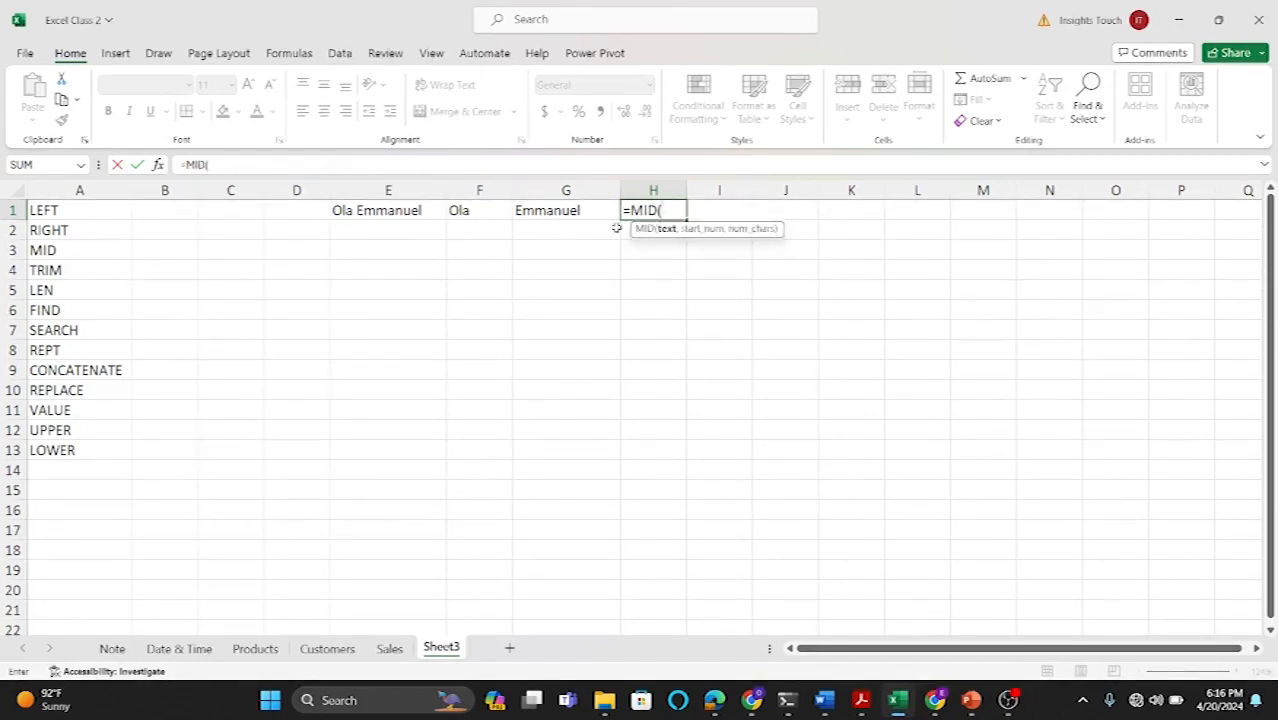
{"action": "left_click", "coordinate": [408, 211]}
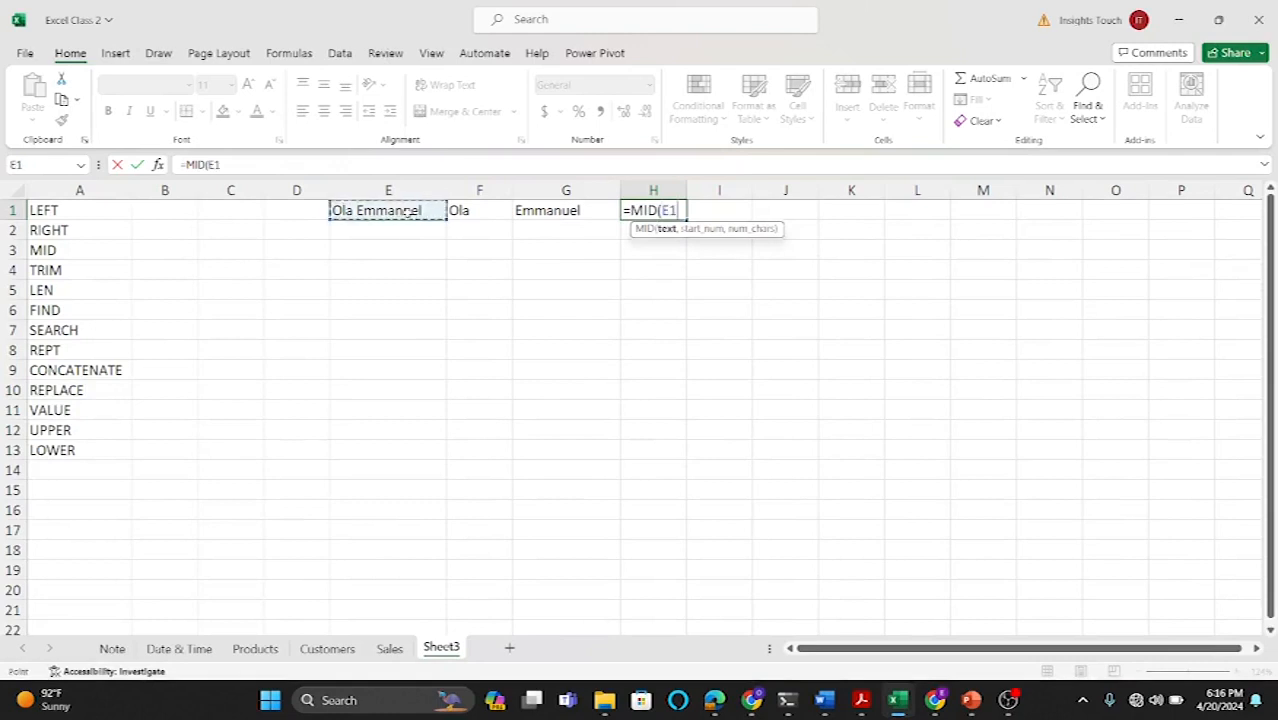
{"action": "type", "text": ",1"}
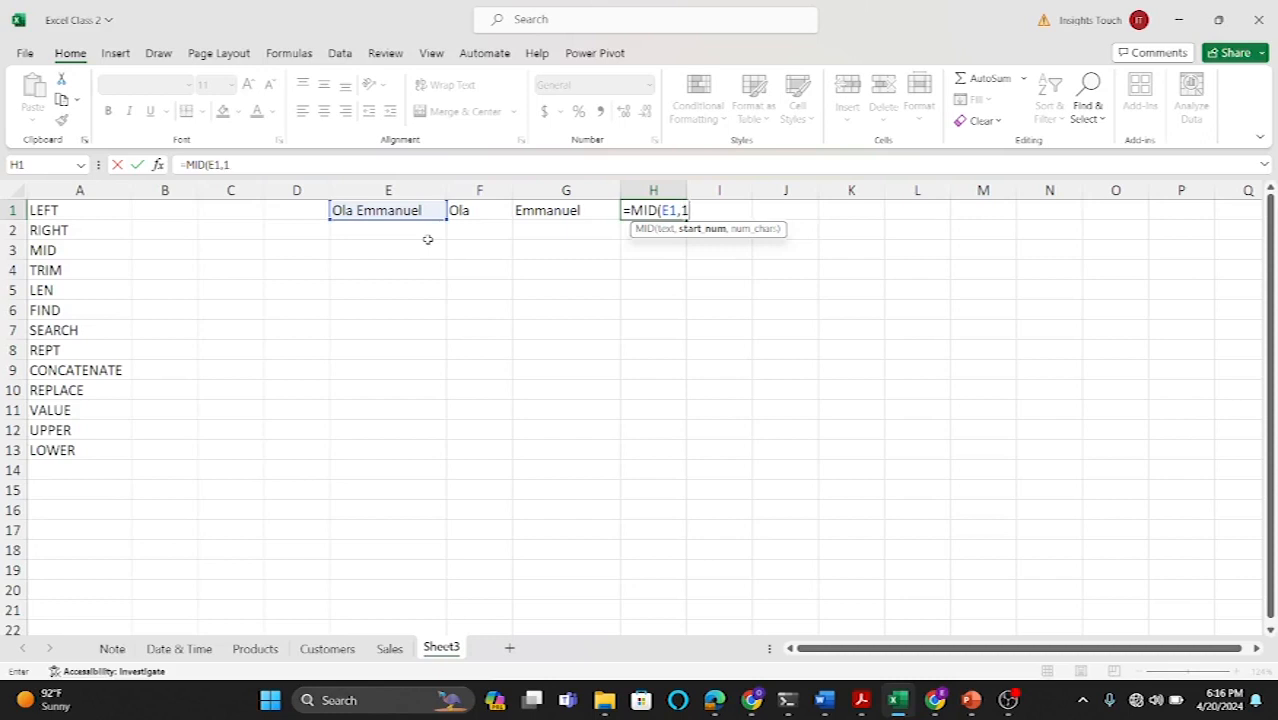
{"action": "type", "text": ",3)"}
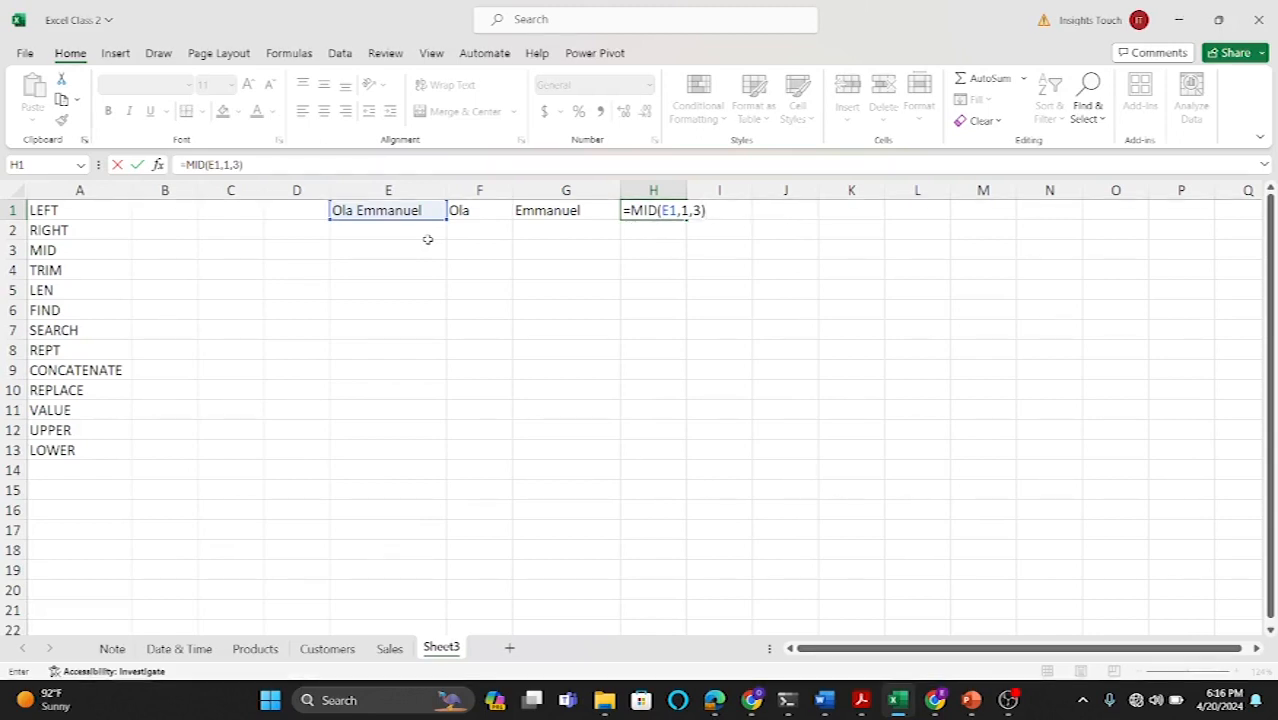
{"action": "key", "text": "Return"}
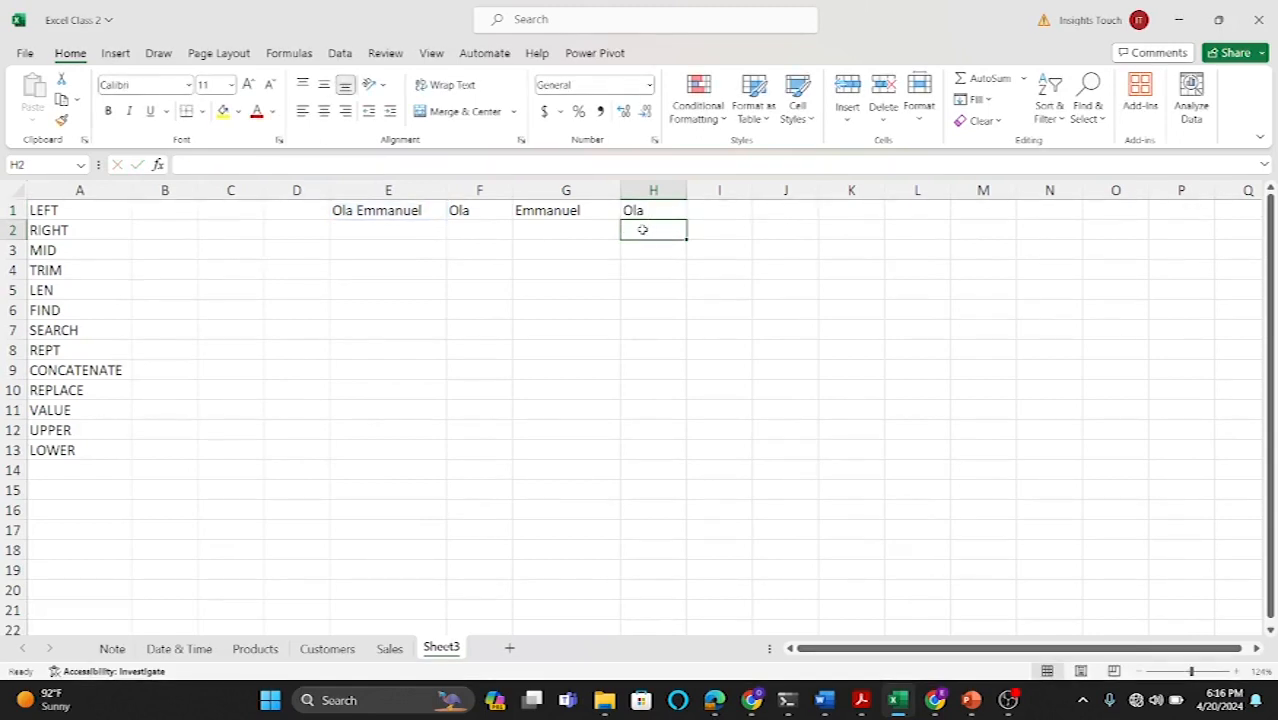
Step: Enter =MID(E1,2,2) in H2 to extract two characters starting at the second character
{"action": "type", "text": "=mid"}
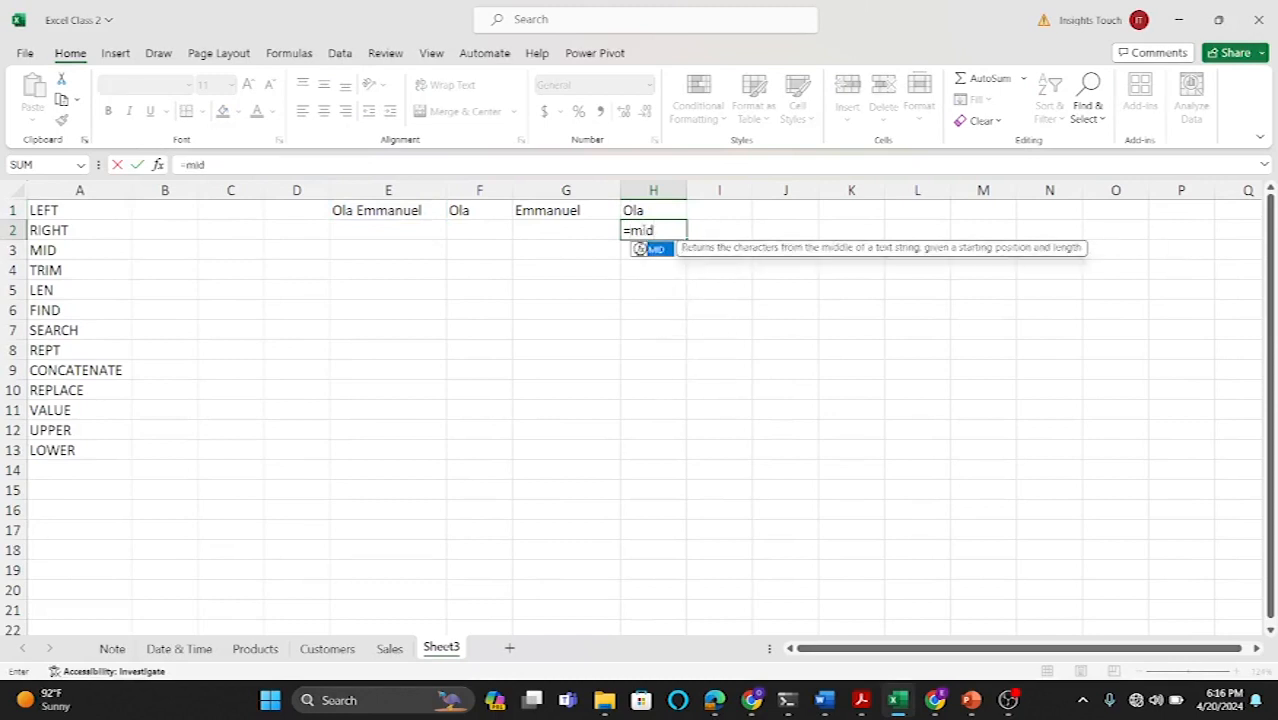
{"action": "double_click", "coordinate": [655, 249]}
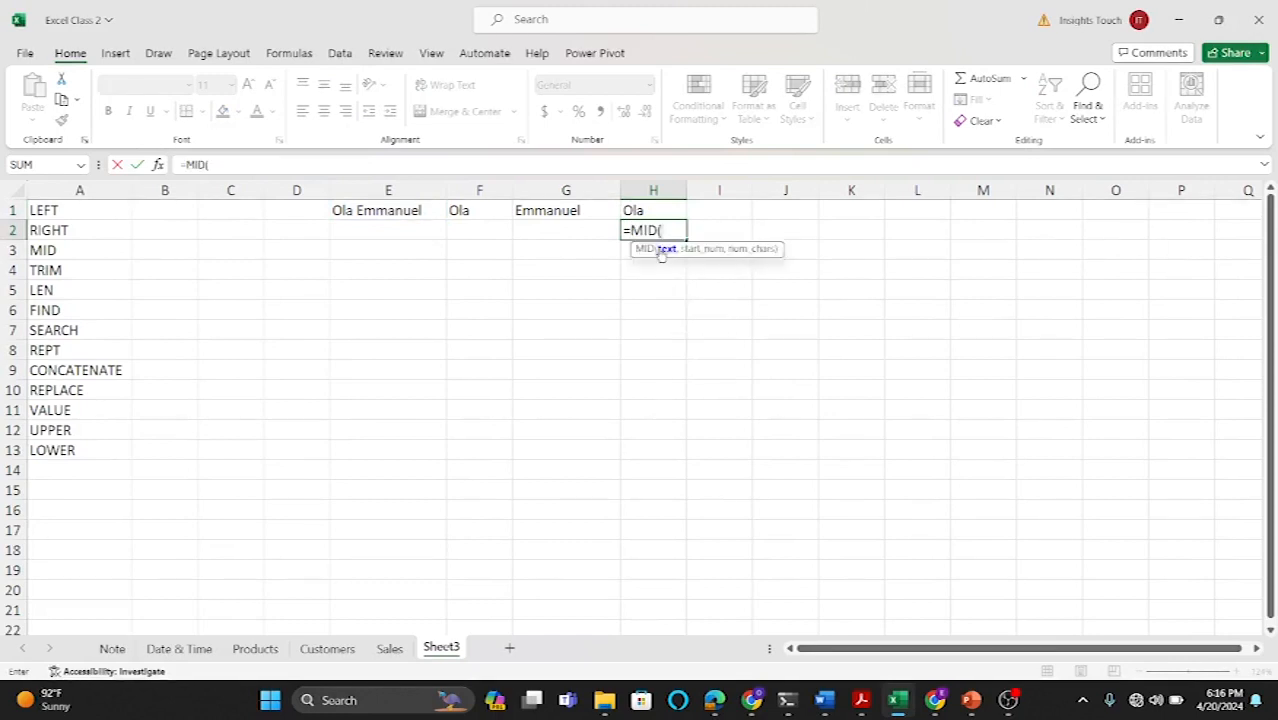
{"action": "left_click", "coordinate": [396, 212]}
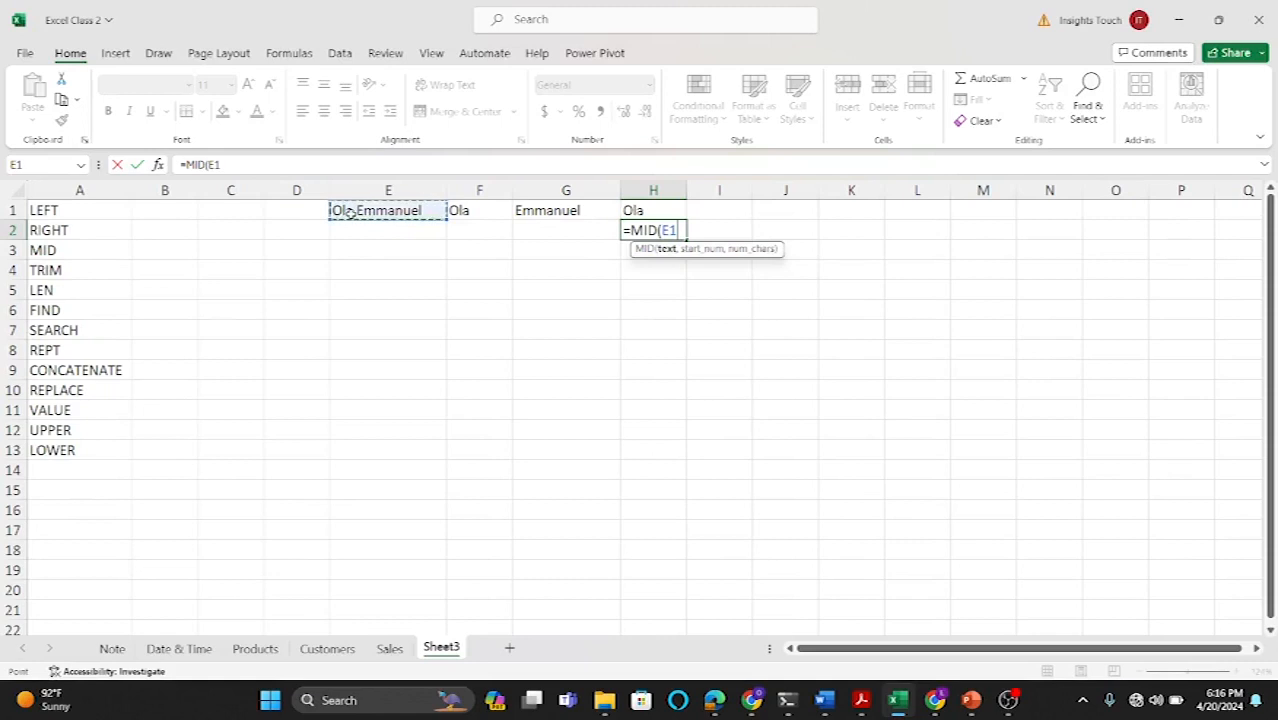
{"action": "type", "text": "2"}
{"action": "key", "text": "BackSpace"}
{"action": "type", "text": ",2,"}
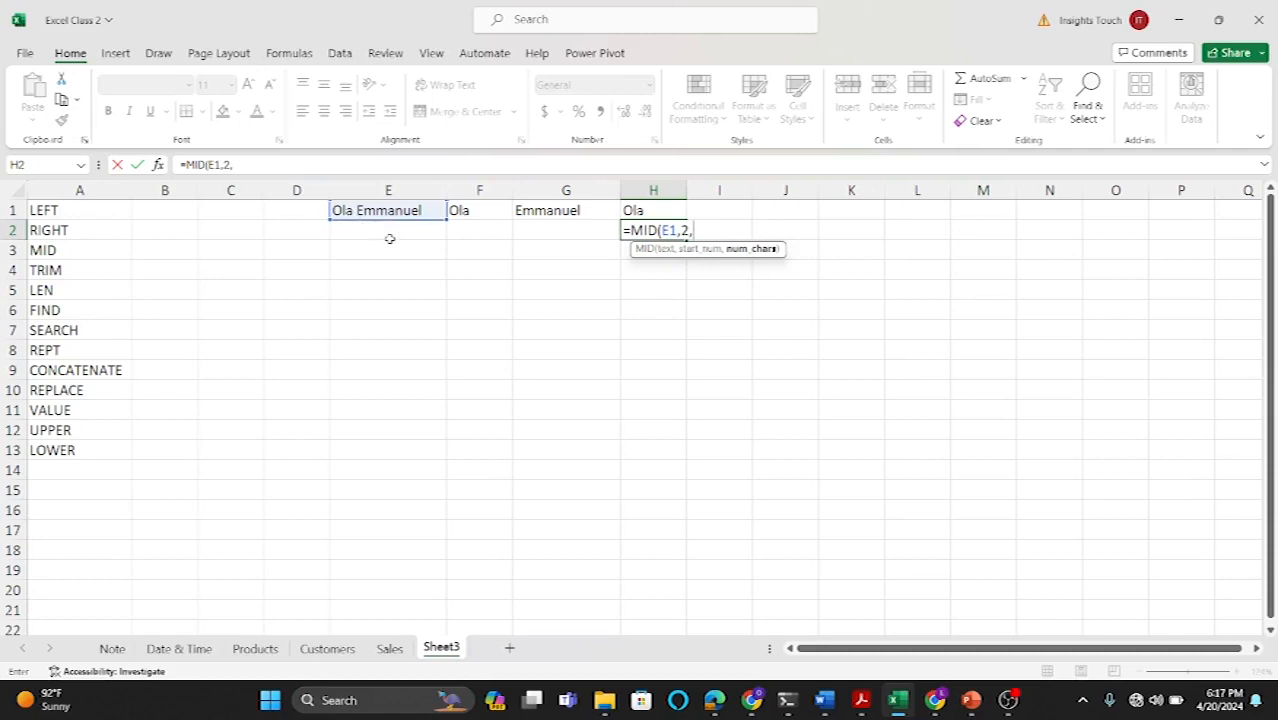
{"action": "type", "text": "2)"}
{"action": "key", "text": "Return"}
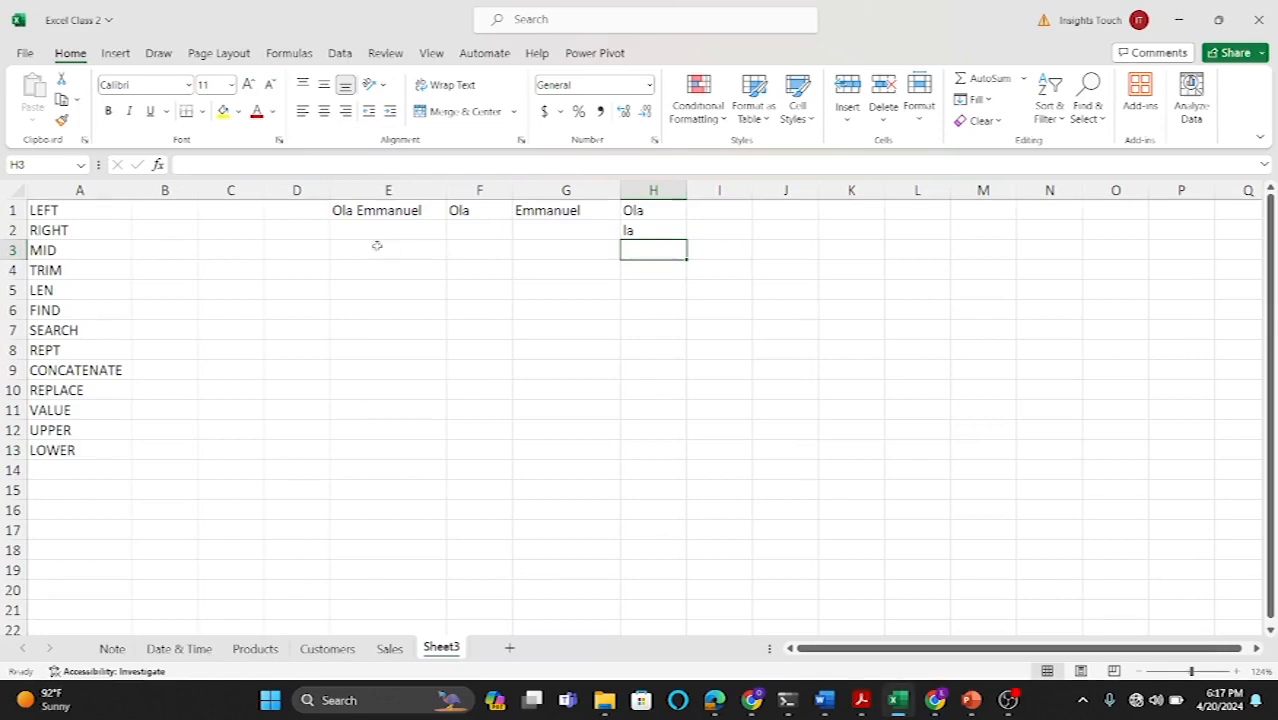
Step: Enter Ola in cell E3 and Ola preceded by a space in cell E4 as TRIM samples
{"action": "left_click", "coordinate": [363, 247]}
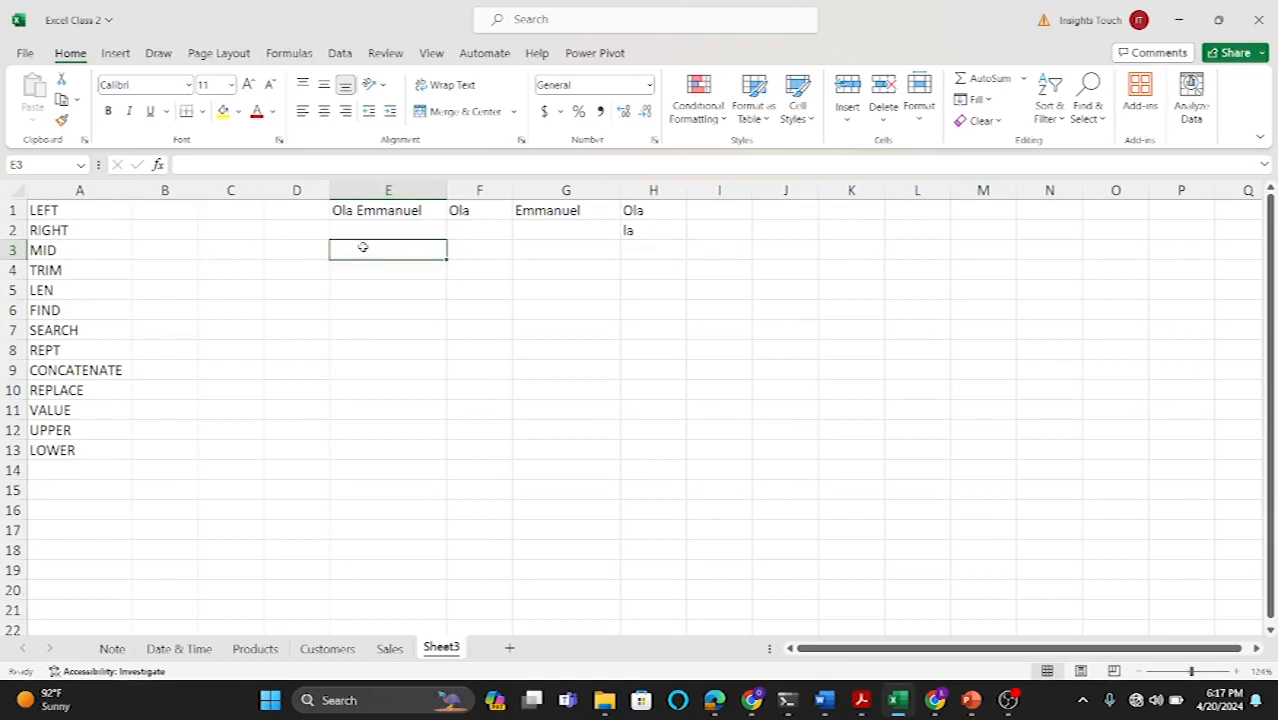
{"action": "type", "text": "Ola"}
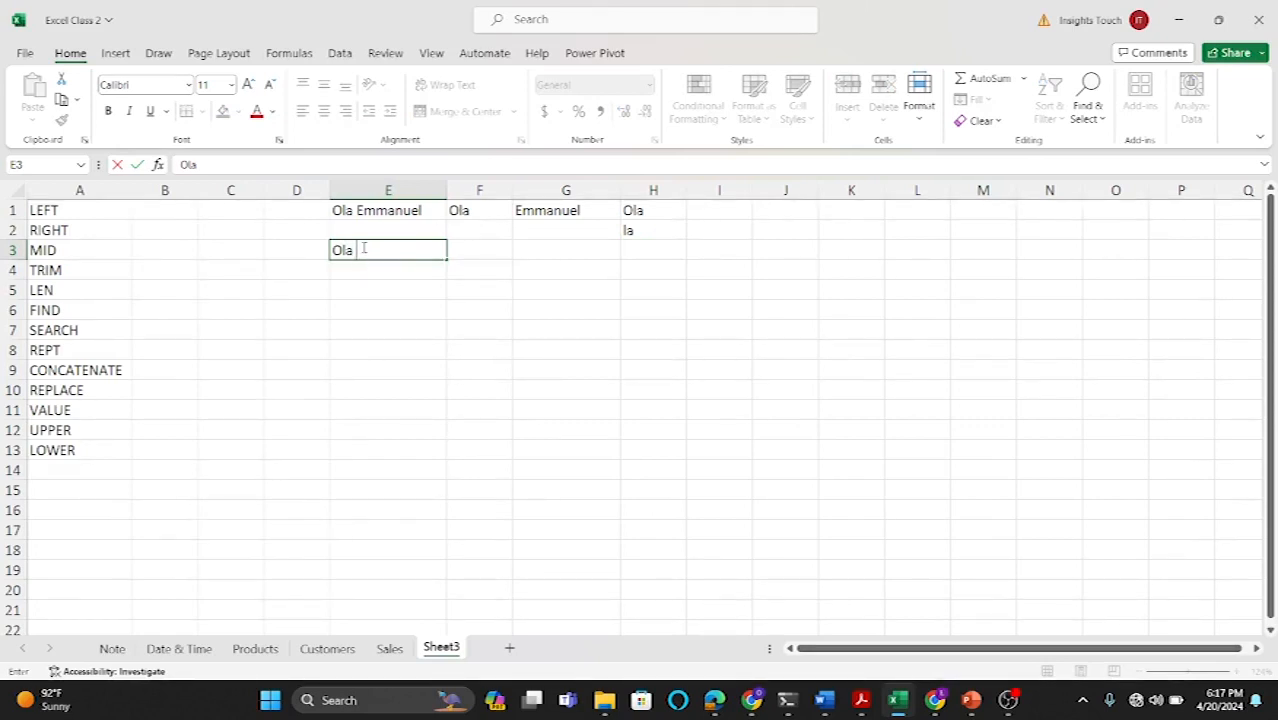
{"action": "key", "text": "Return"}
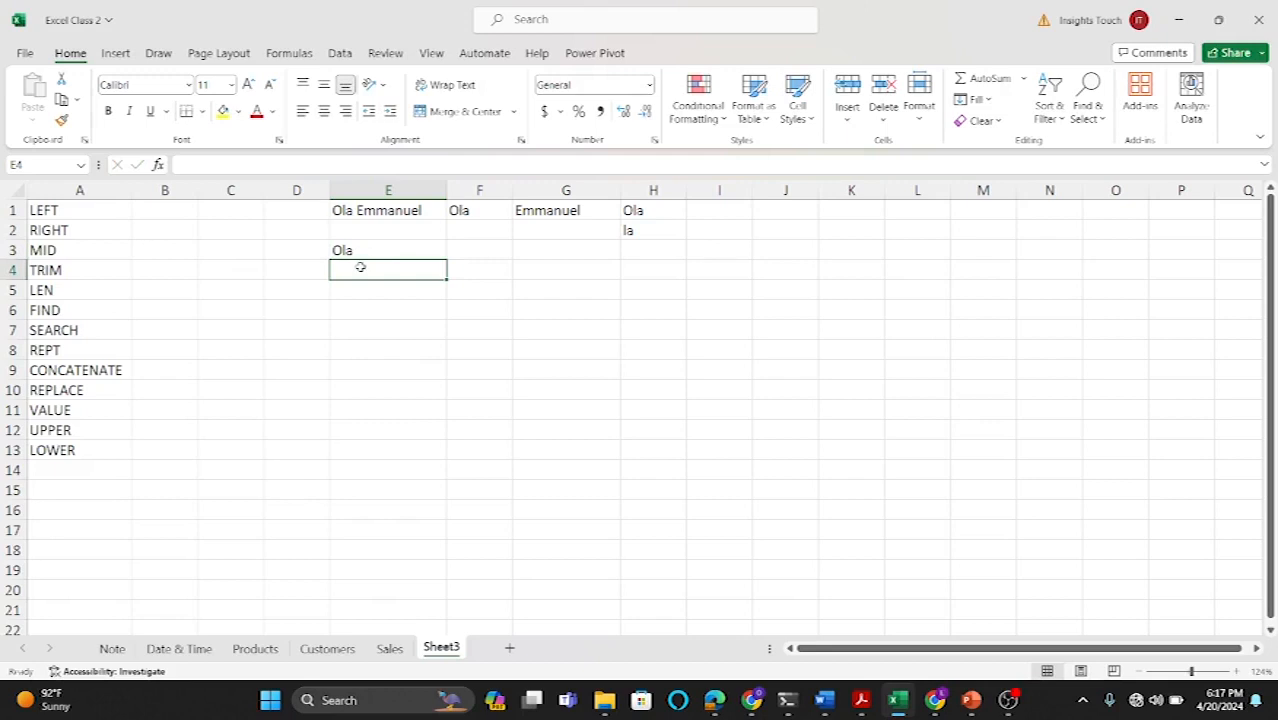
{"action": "type", "text": "O"}
{"action": "key", "text": "BackSpace"}
{"action": "key", "text": "BackSpace"}
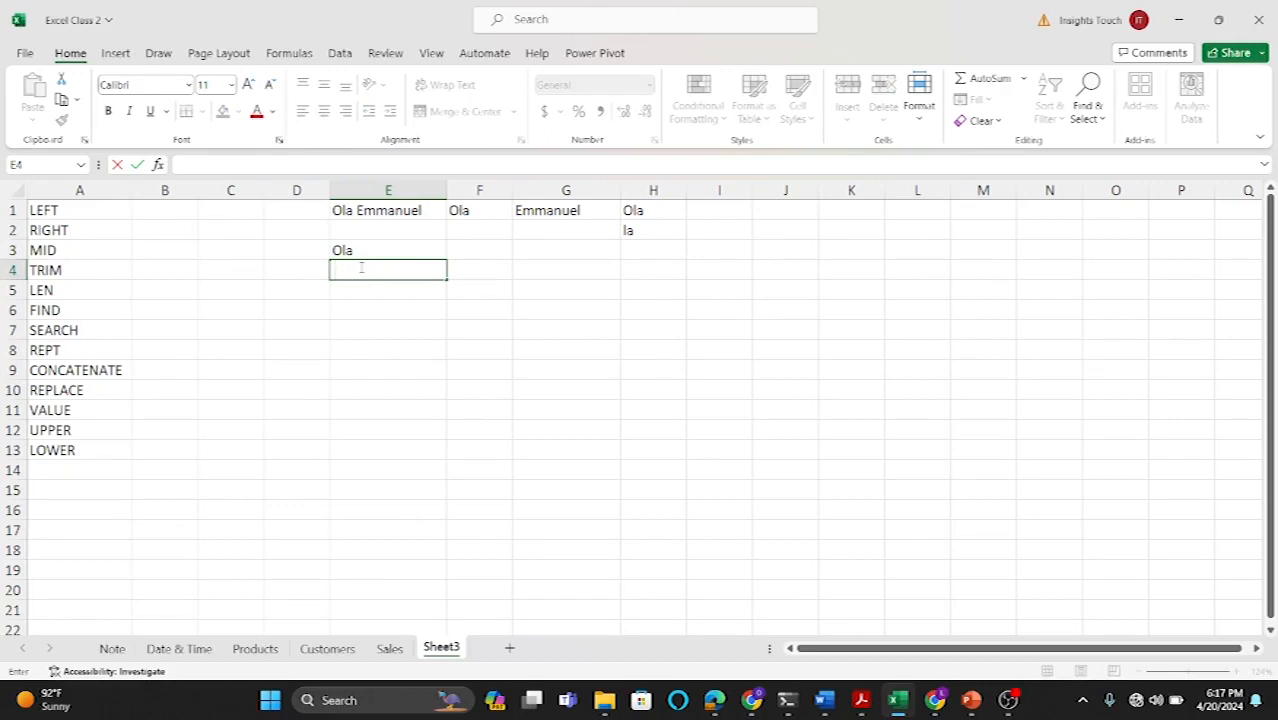
{"action": "type", "text": "Ola"}
{"action": "key", "text": "Return"}
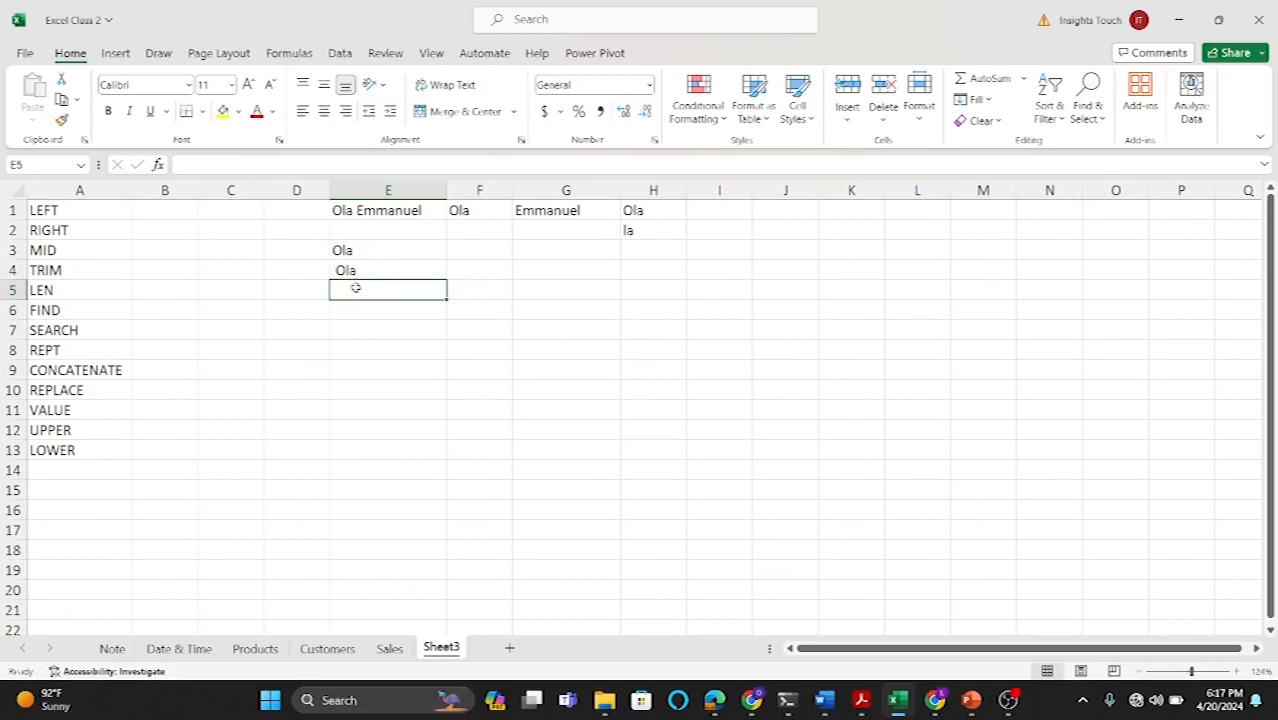
Step: Enter Ola in cell E5 as another sample text
{"action": "type", "text": "OLAa"}
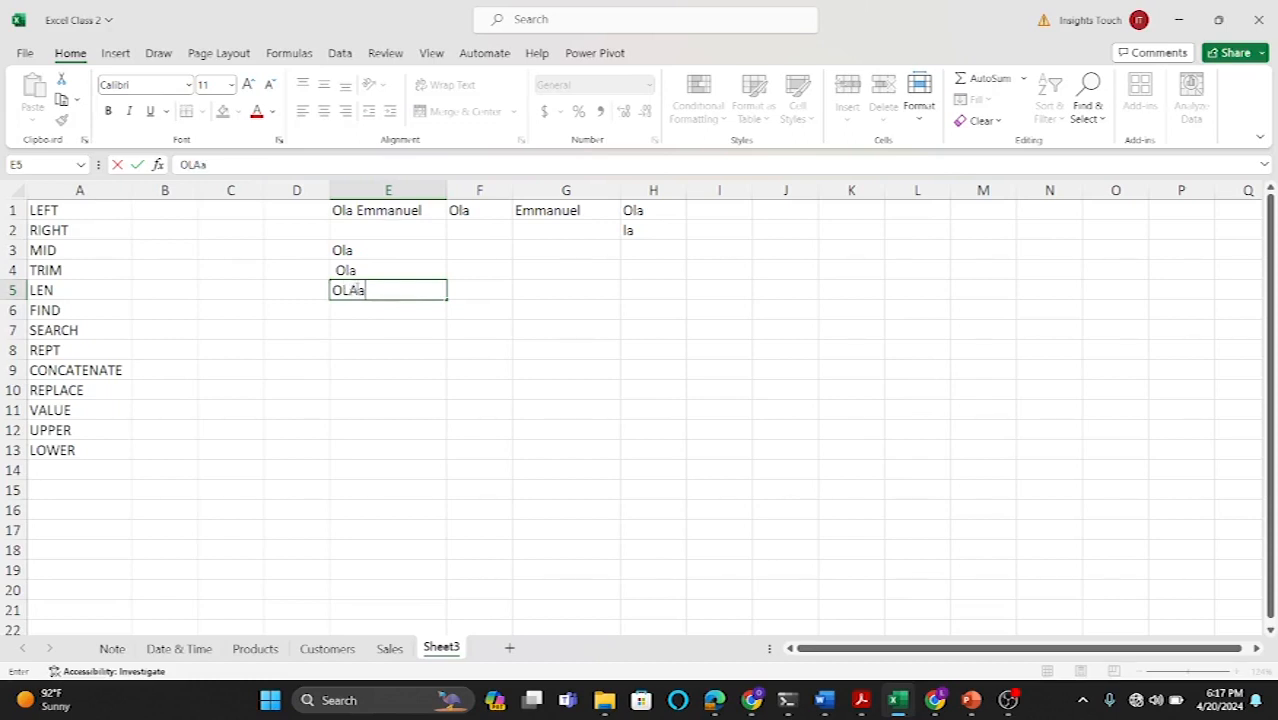
{"action": "key", "text": "BackSpace"}
{"action": "key", "text": "BackSpace"}
{"action": "type", "text": "a"}
{"action": "key", "text": "BackSpace"}
{"action": "key", "text": "BackSpace"}
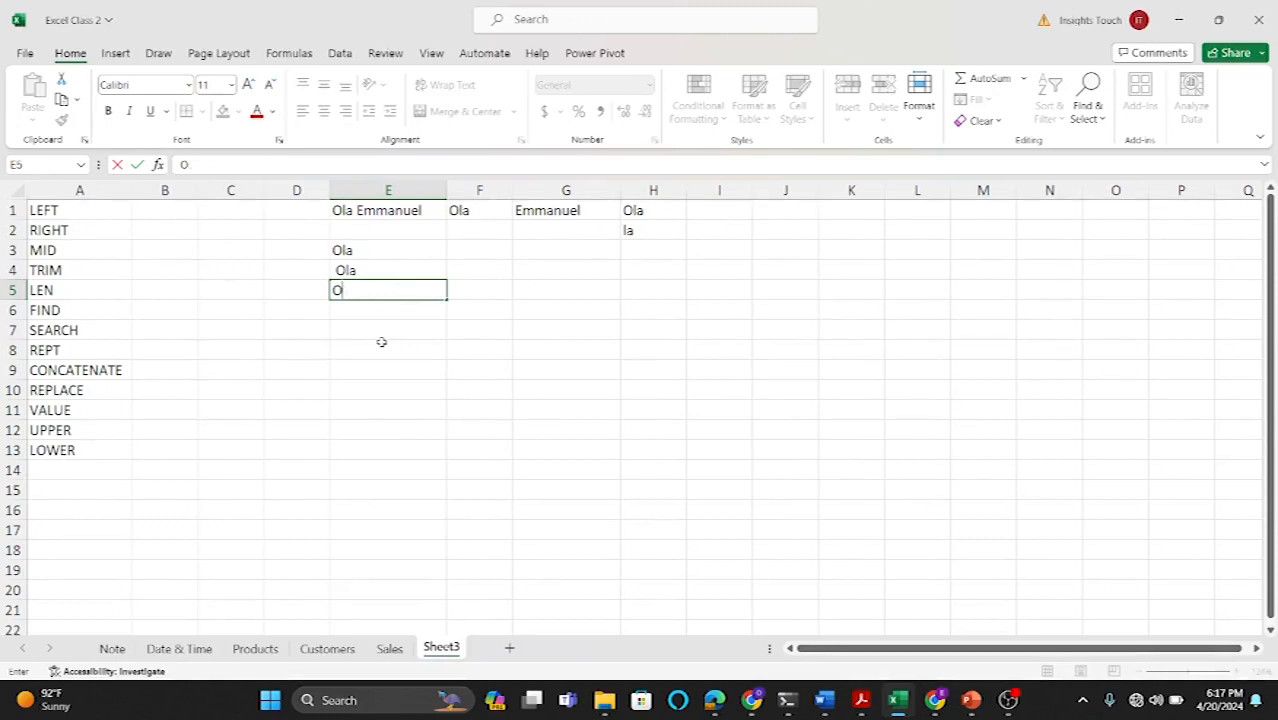
{"action": "type", "text": "la"}
{"action": "key", "text": "Return"}
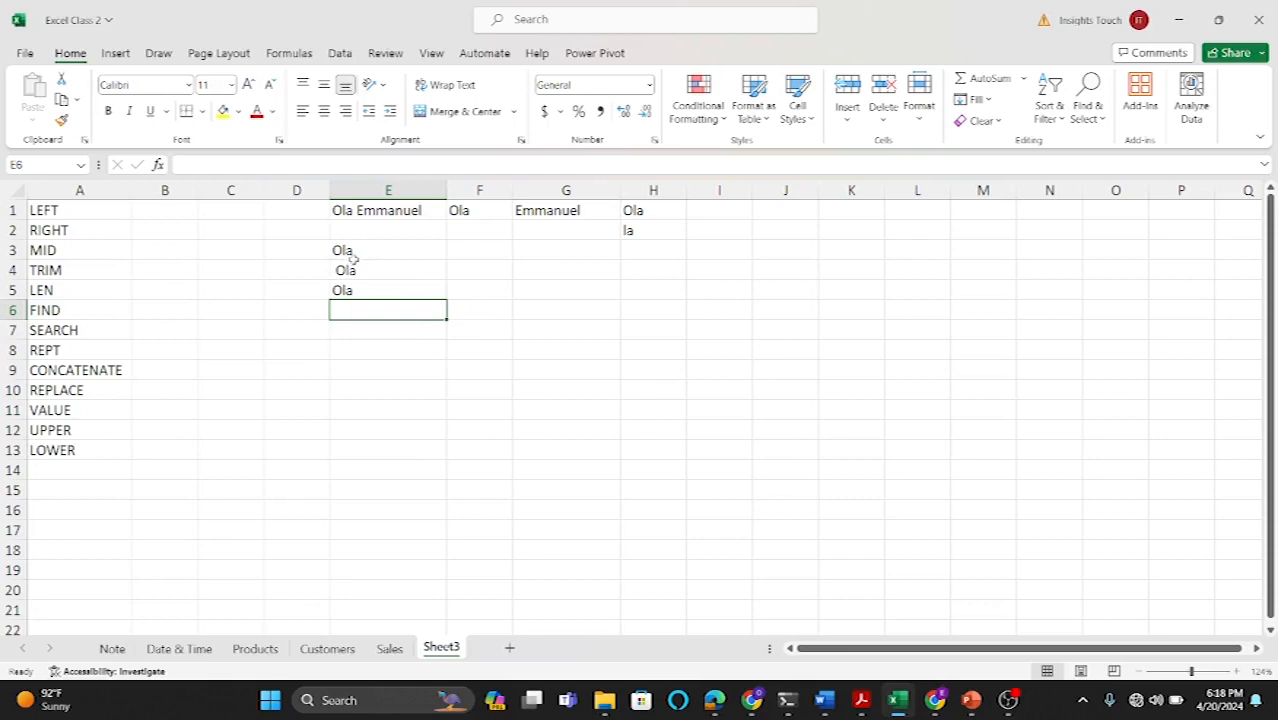
Step: Enter =TRIM(E3) in F3 to remove extra spaces from the sample text
{"action": "left_click", "coordinate": [467, 251]}
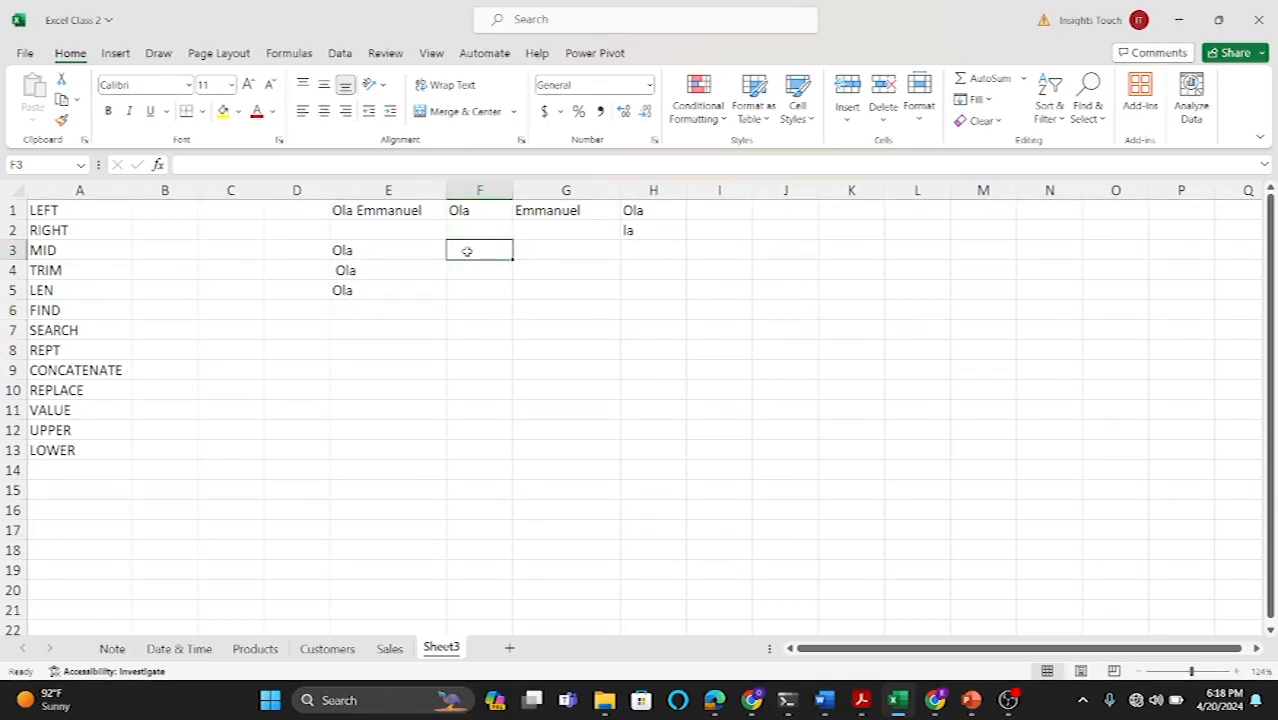
{"action": "type", "text": "=tr"}
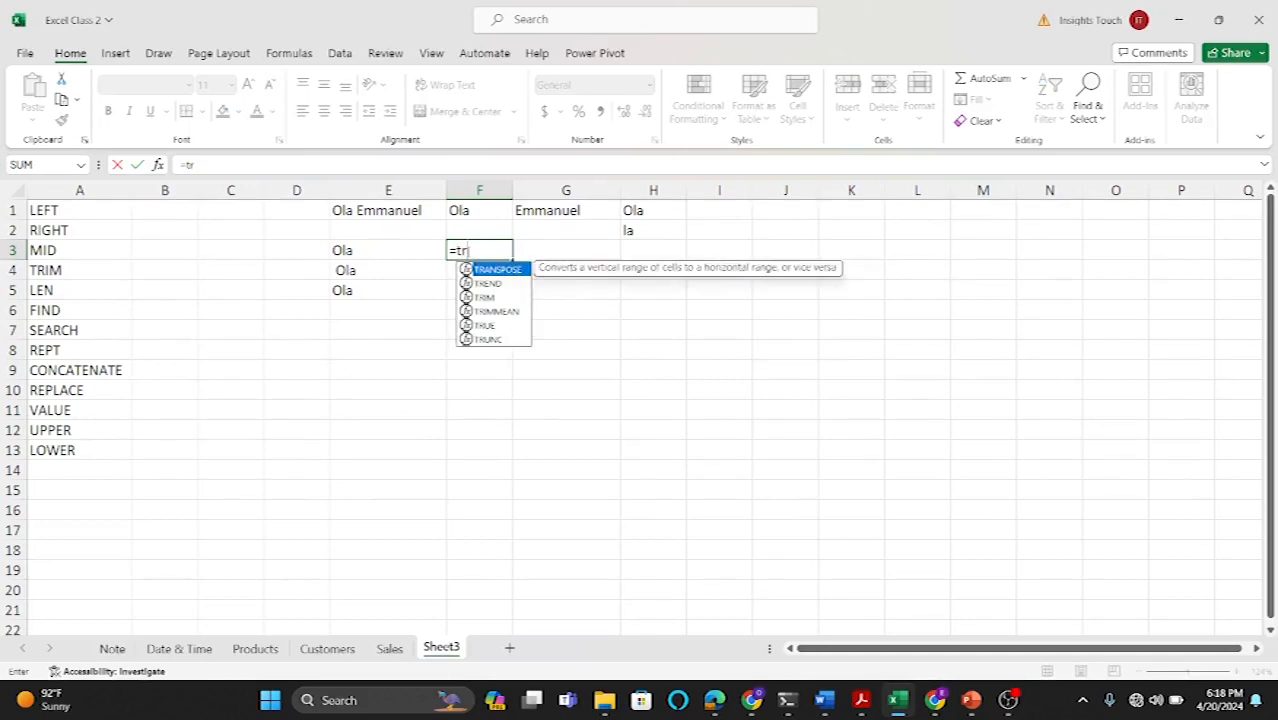
{"action": "type", "text": "im"}
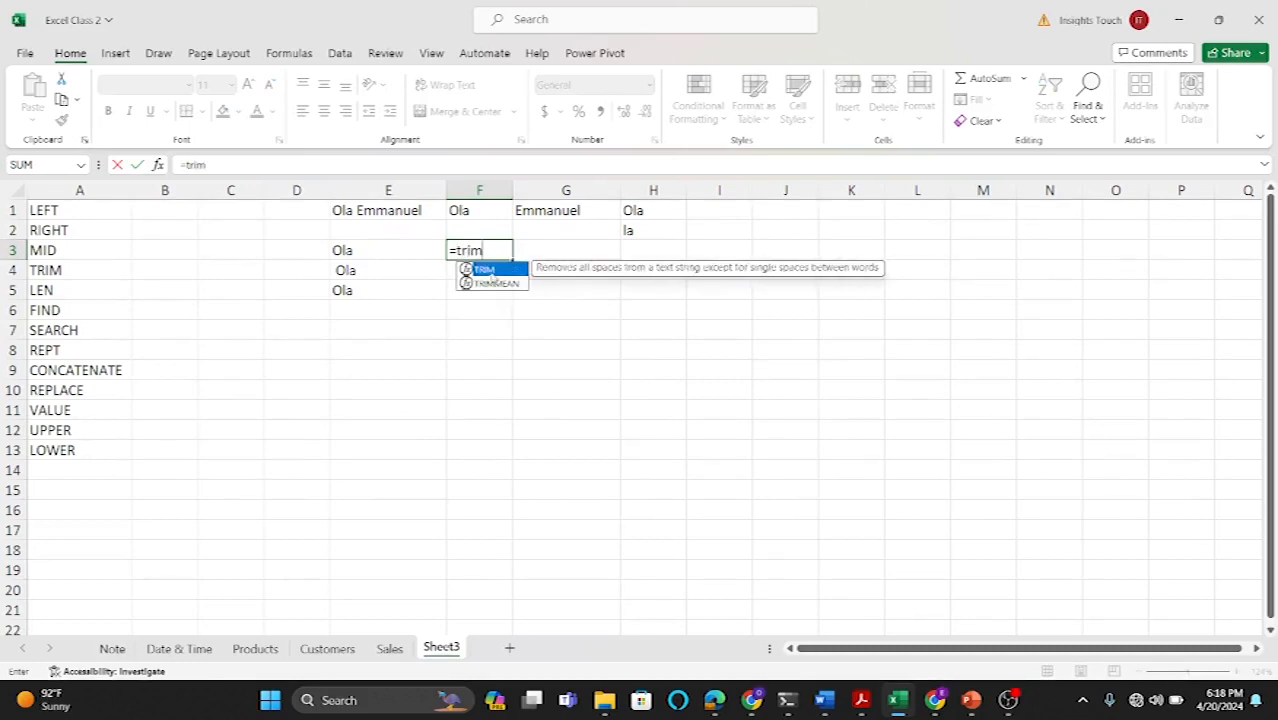
{"action": "double_click", "coordinate": [491, 271]}
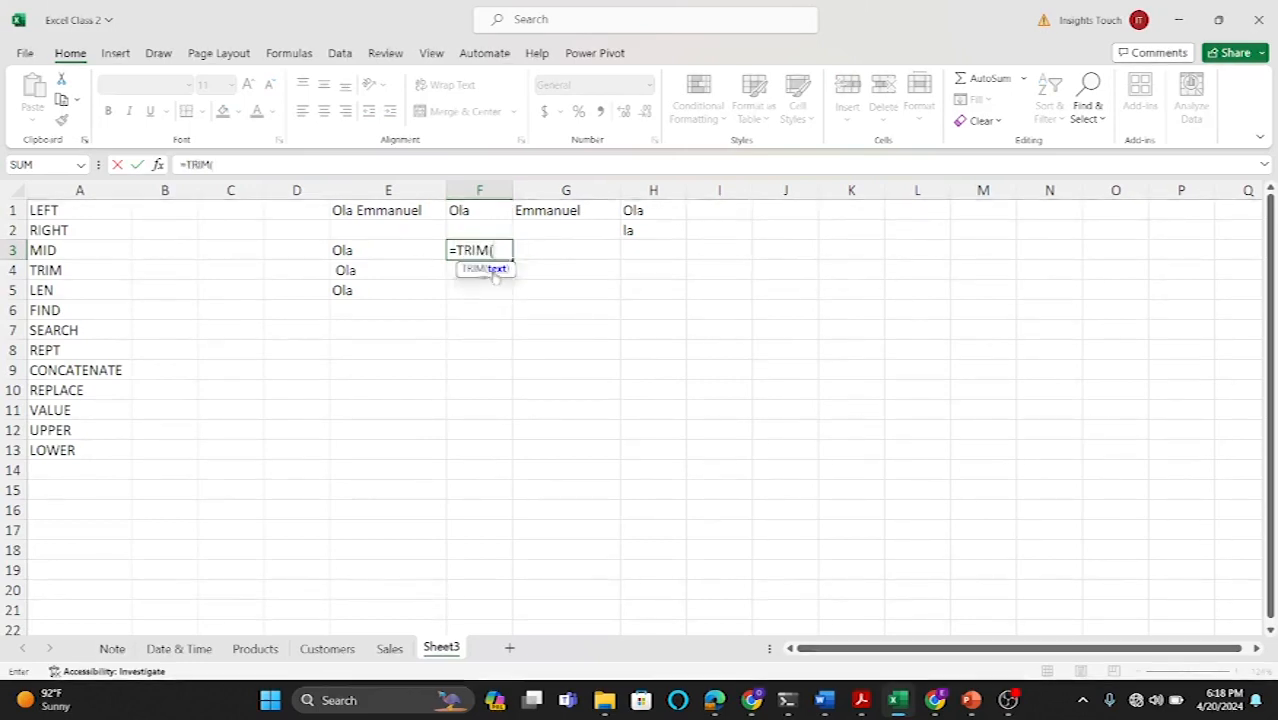
{"action": "left_click", "coordinate": [356, 251]}
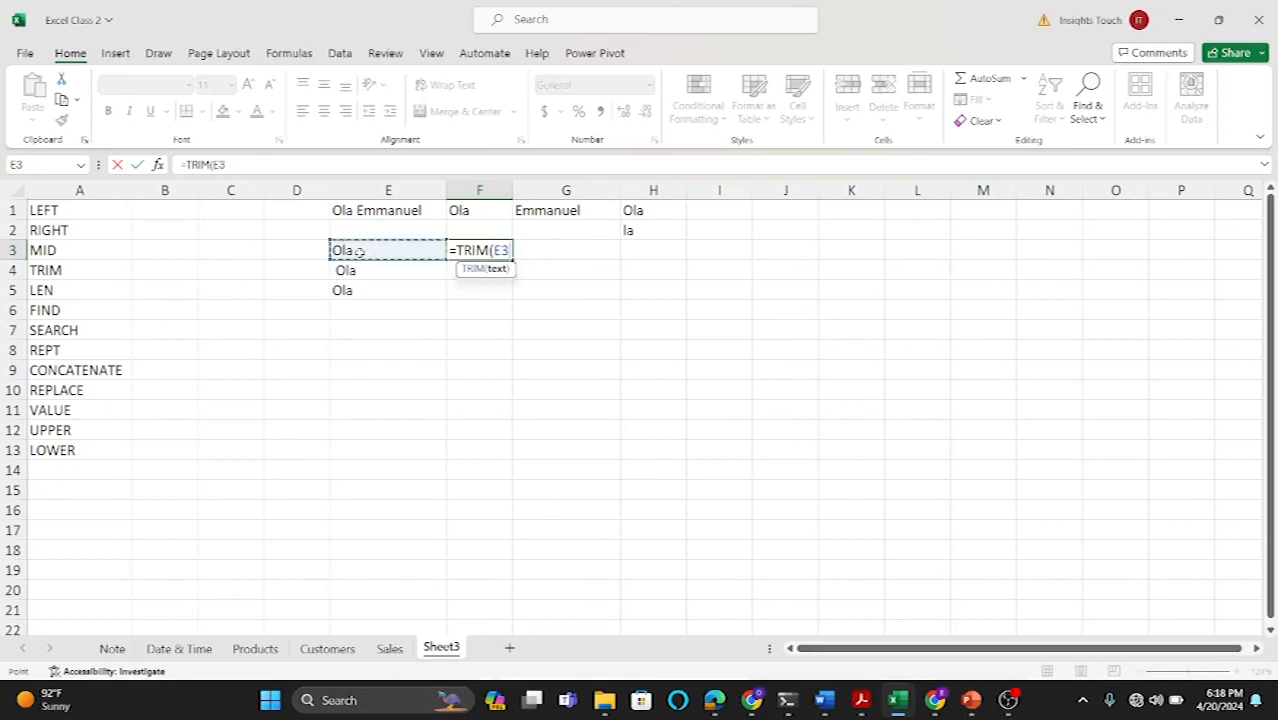
{"action": "key", "text": "Return"}
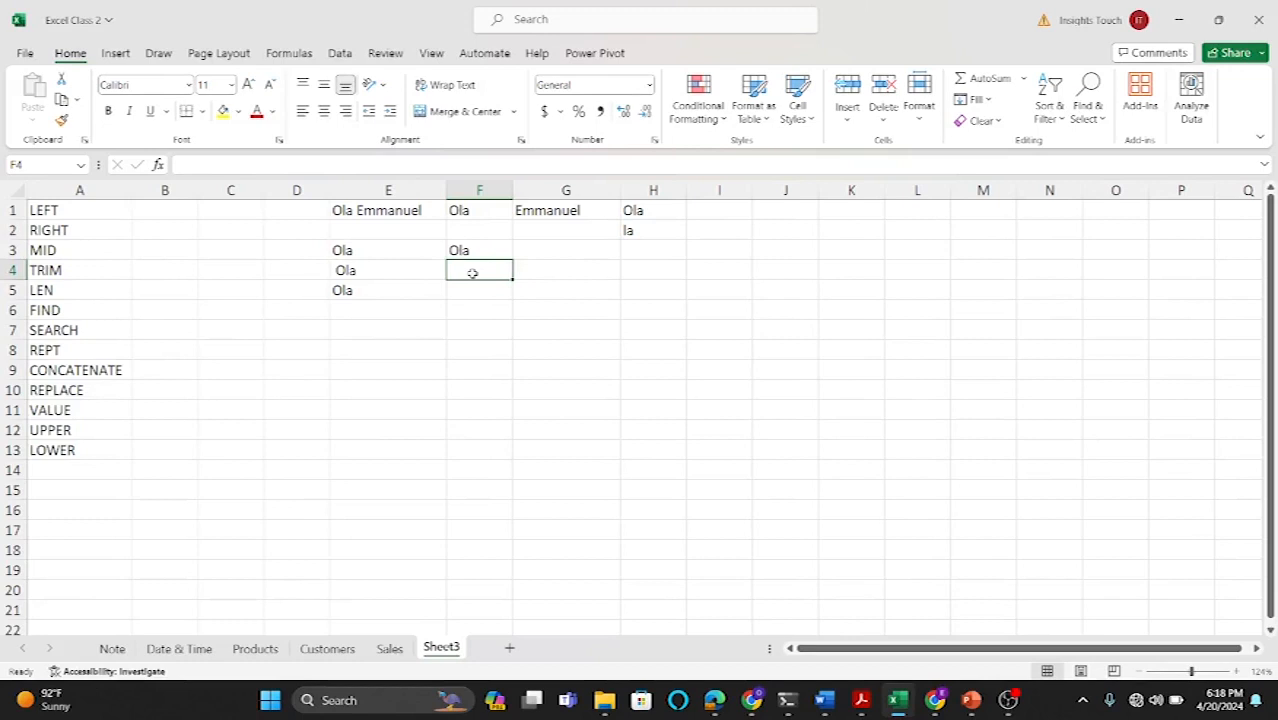
Step: Enter =TRIM(E4) in F4 to strip the leading space from the sample text
{"action": "type", "text": "=trim"}
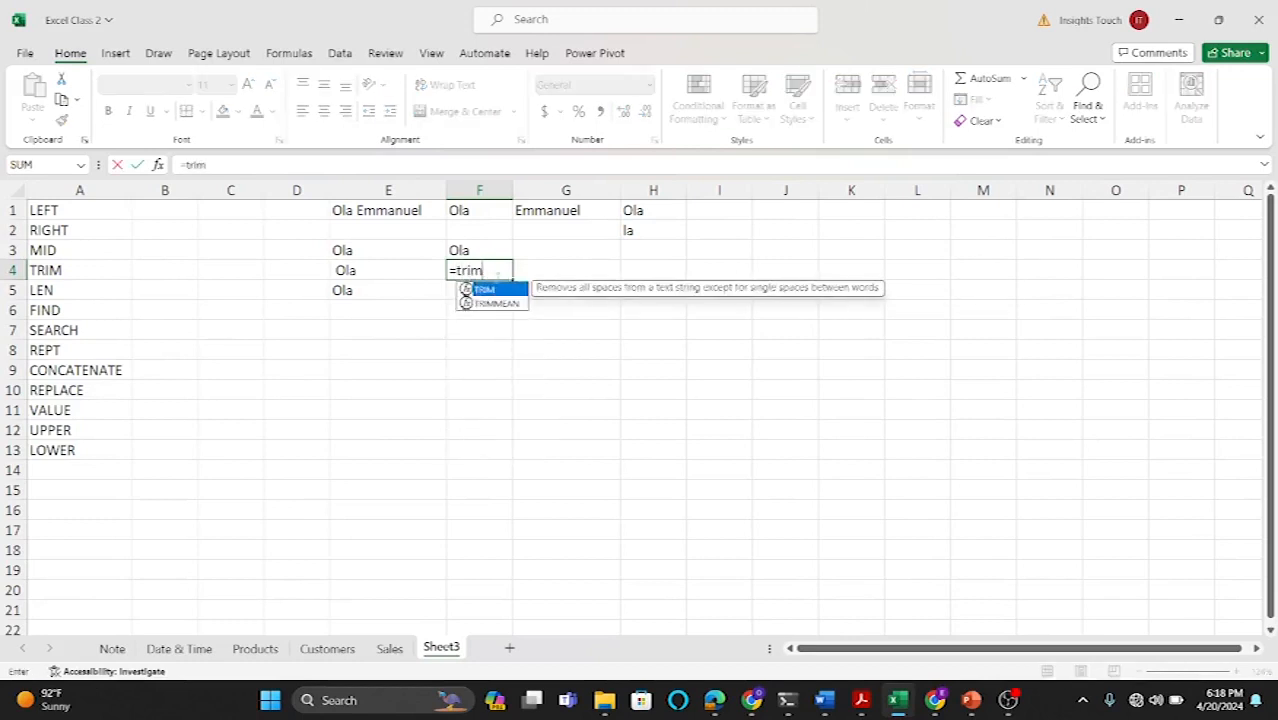
{"action": "double_click", "coordinate": [495, 290]}
{"action": "left_click", "coordinate": [386, 276]}
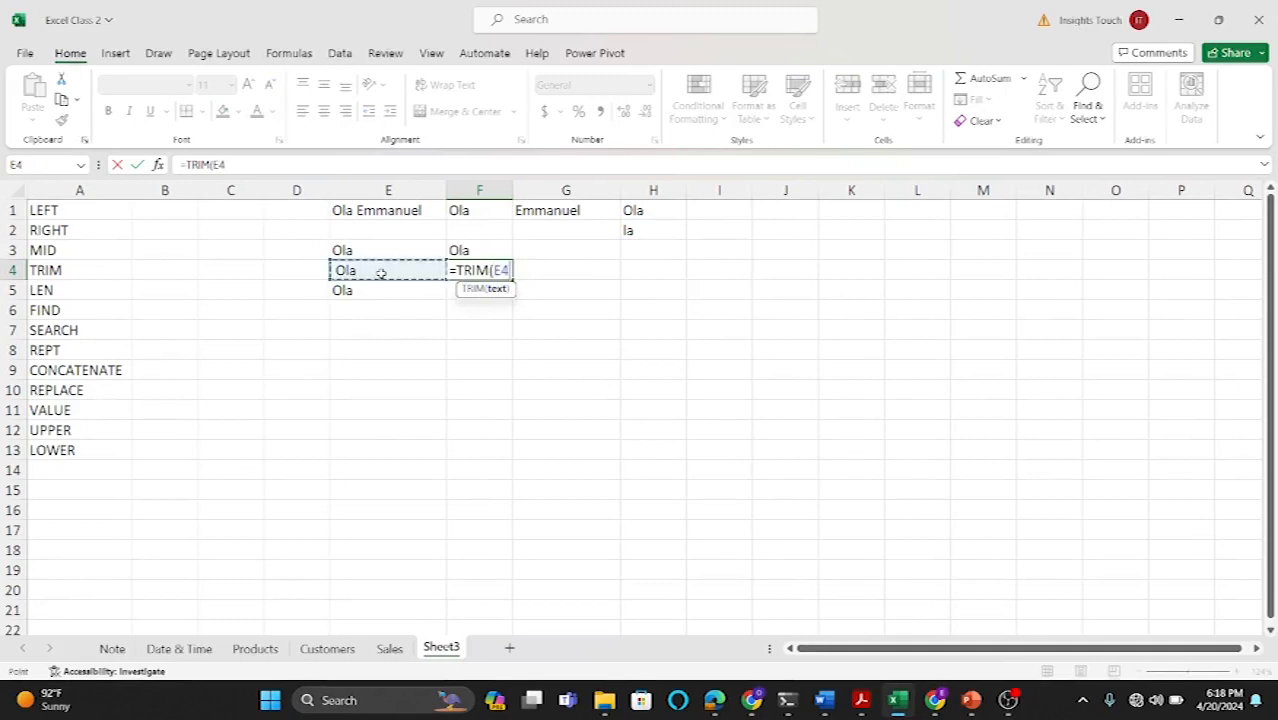
{"action": "key", "text": "Return"}
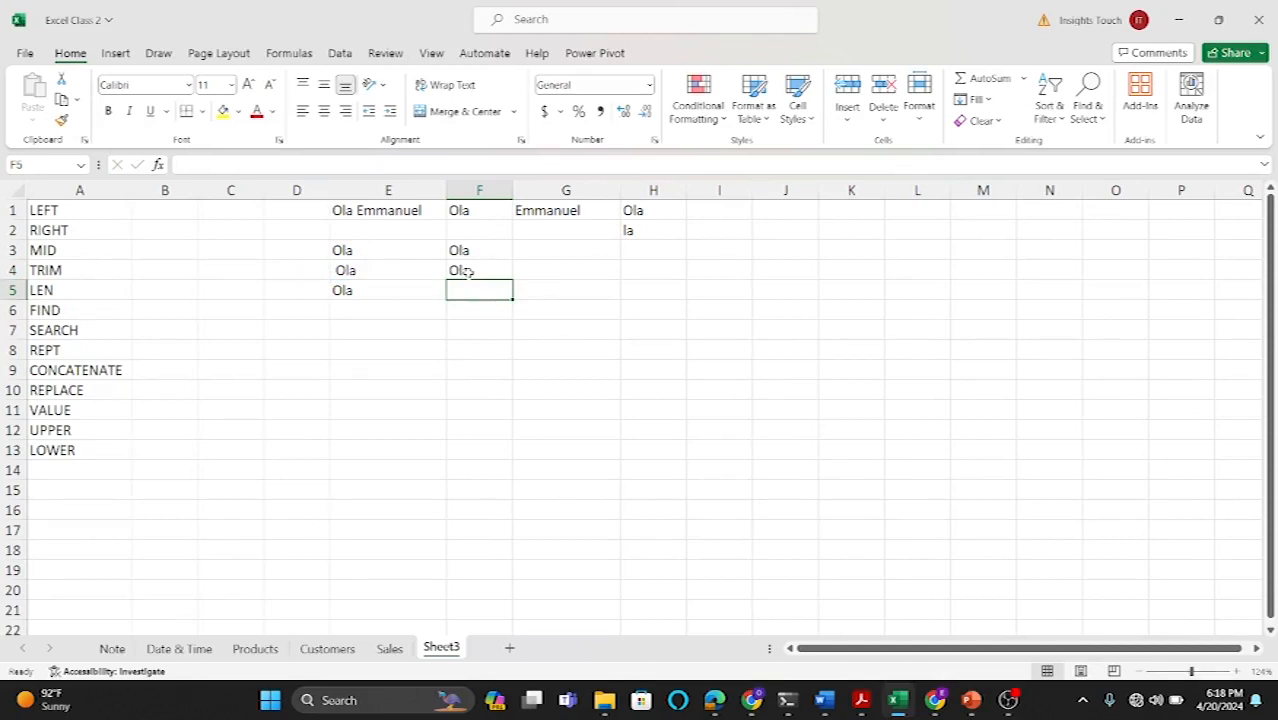
Step: Enter =LEN(F3) in G3 to count the characters of the trimmed text
{"action": "left_click", "coordinate": [371, 307]}
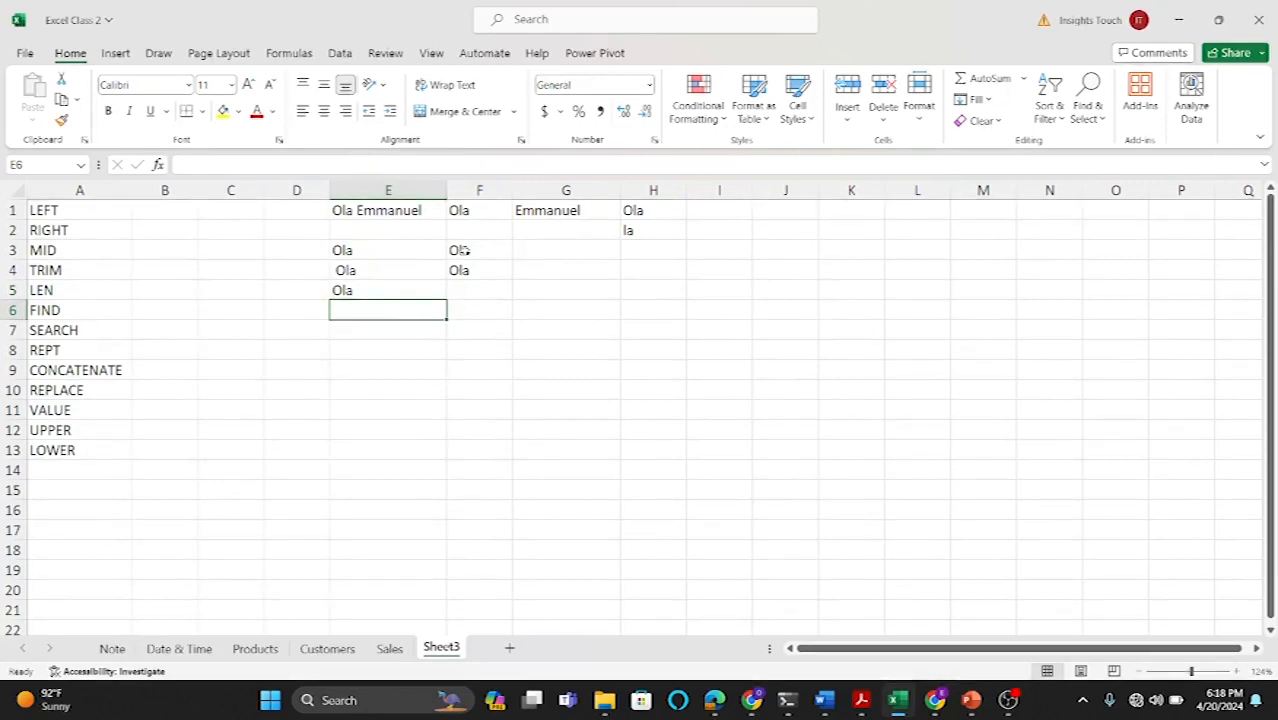
{"action": "left_click", "coordinate": [557, 250]}
{"action": "type", "text": "le"}
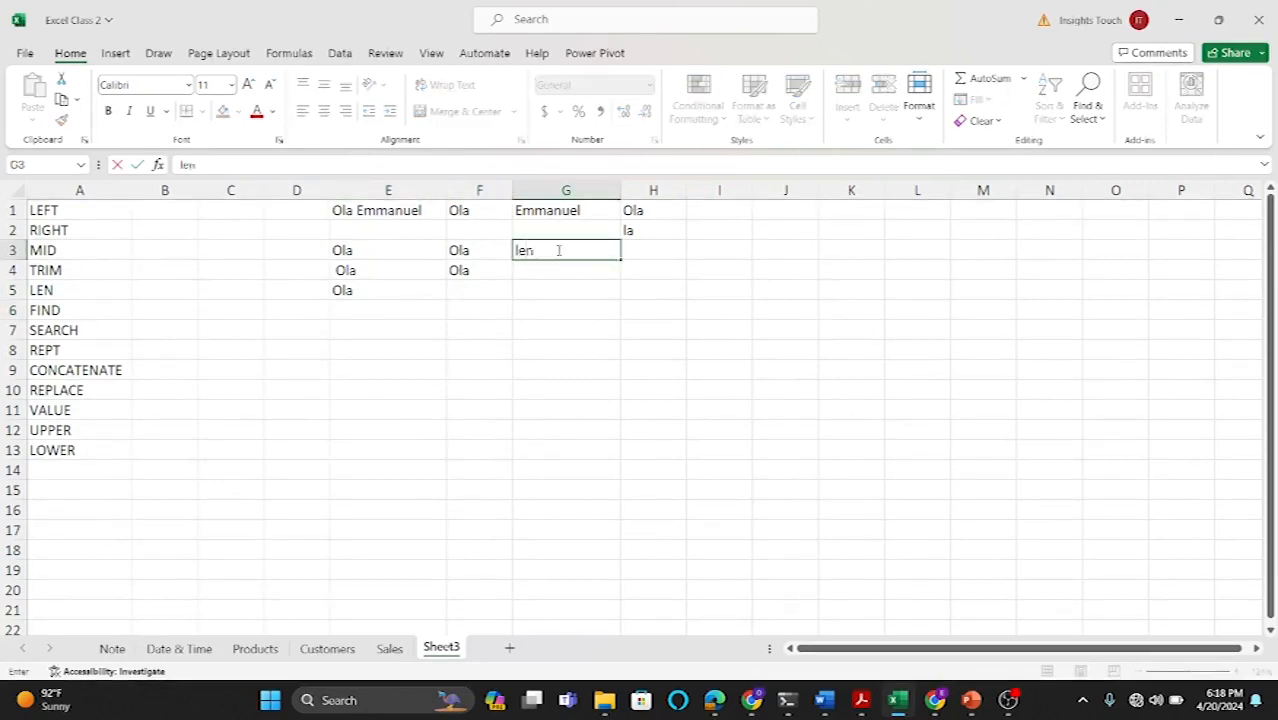
{"action": "key", "text": "Escape"}
{"action": "type", "text": "=len"}
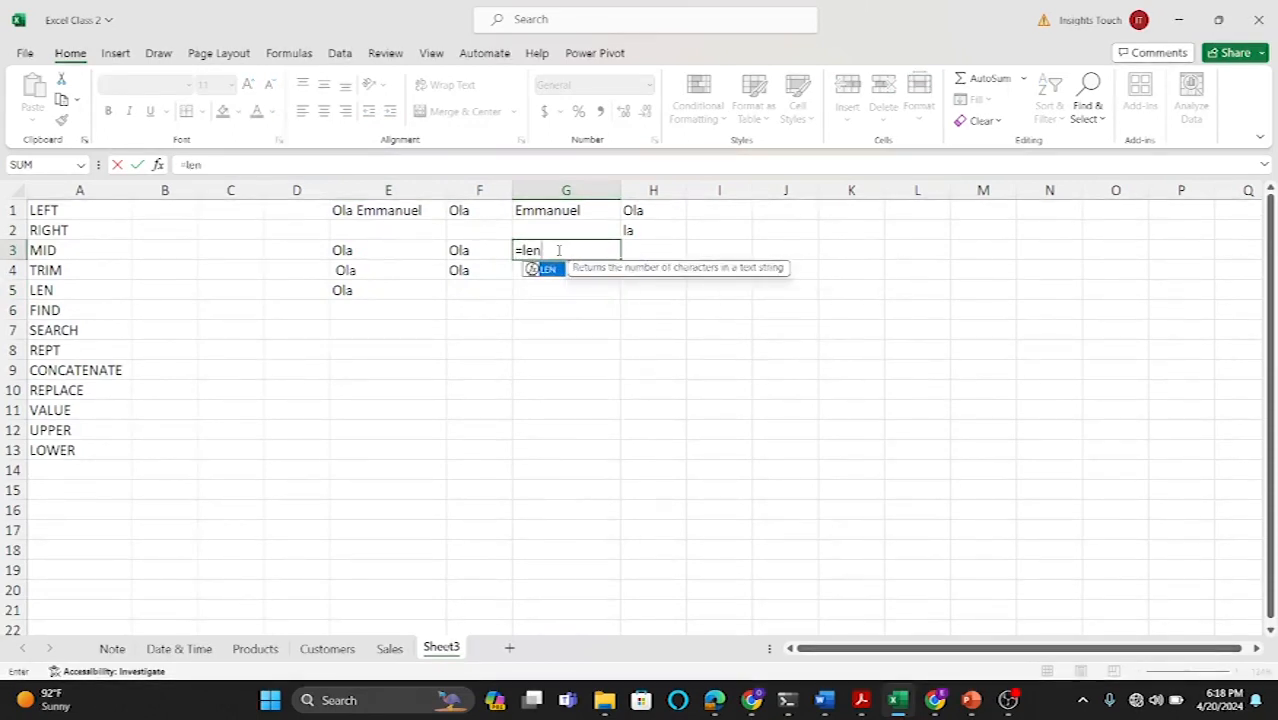
{"action": "double_click", "coordinate": [546, 270]}
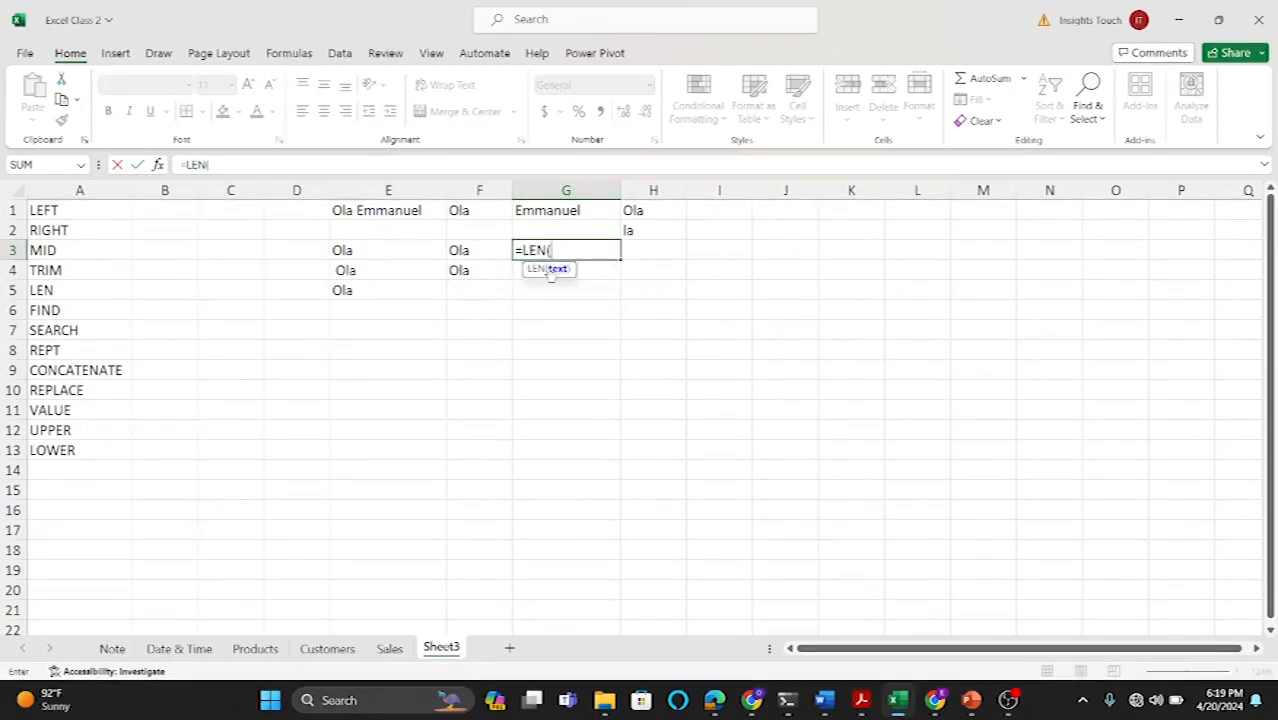
{"action": "left_click", "coordinate": [462, 252]}
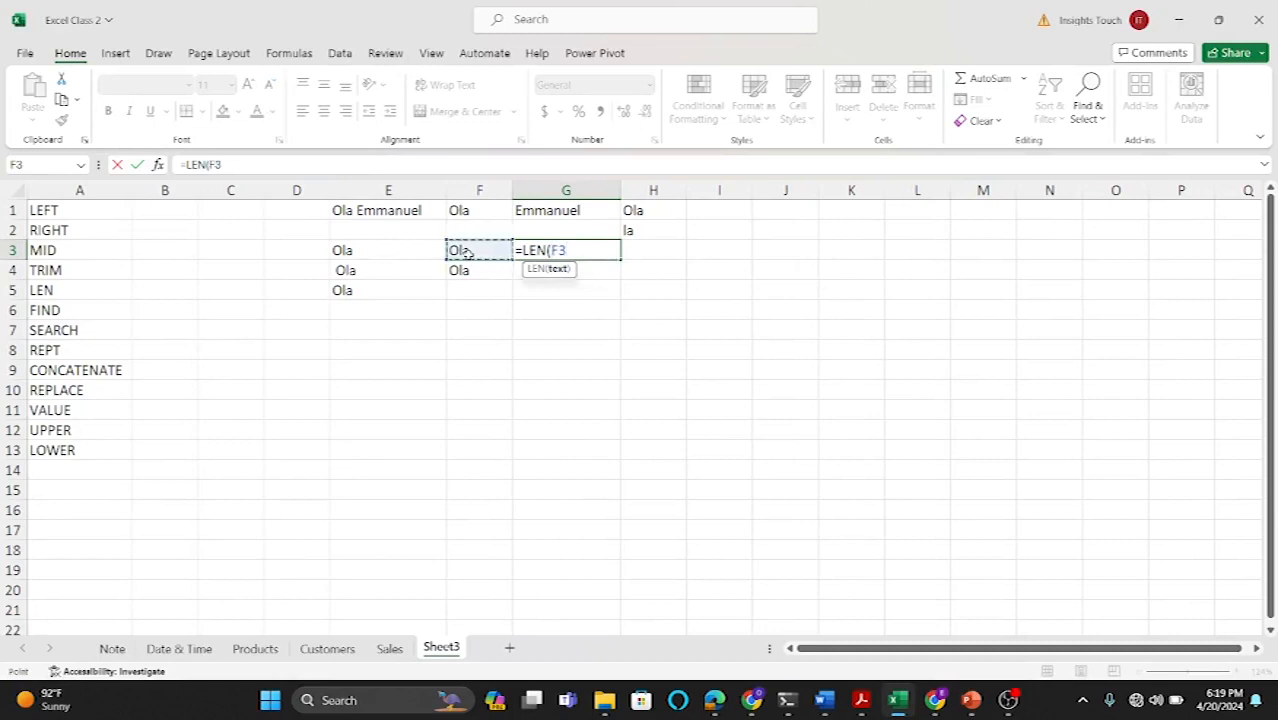
{"action": "type", "text": ")"}
{"action": "key", "text": "Return"}
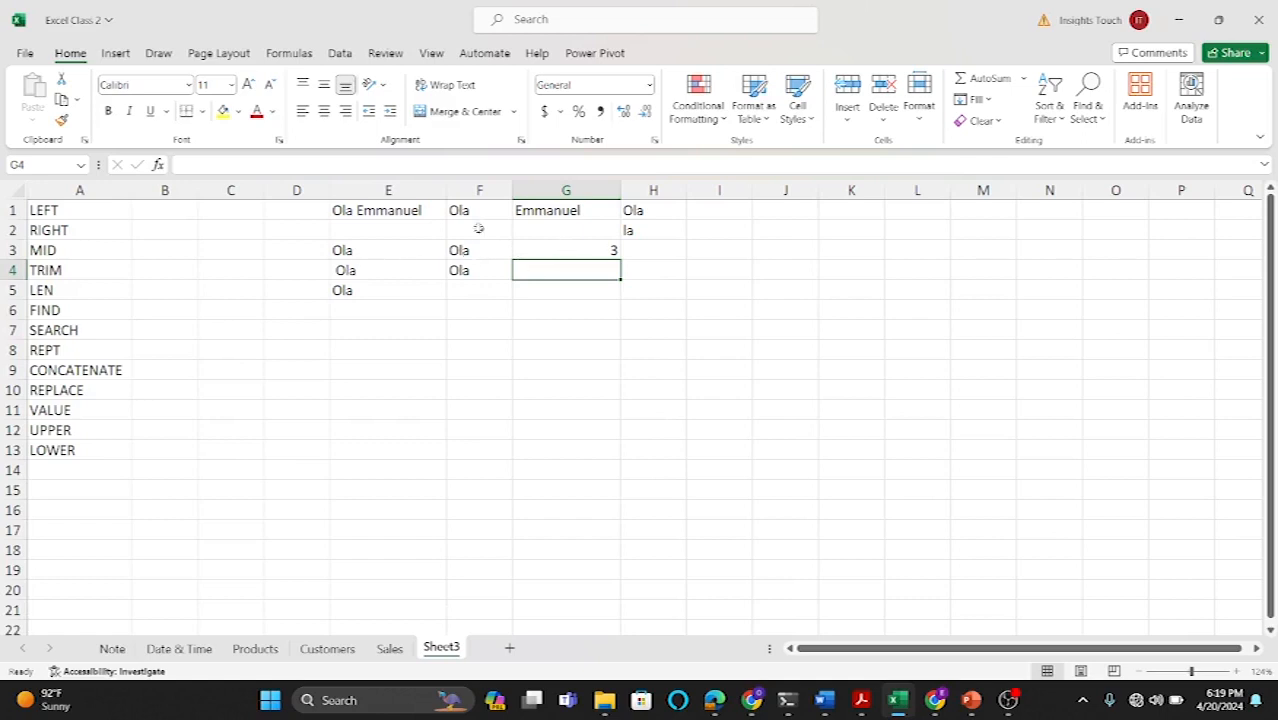
Step: Enter =LEN(E3) in H3 to count the characters of the original text
{"action": "left_click", "coordinate": [651, 252]}
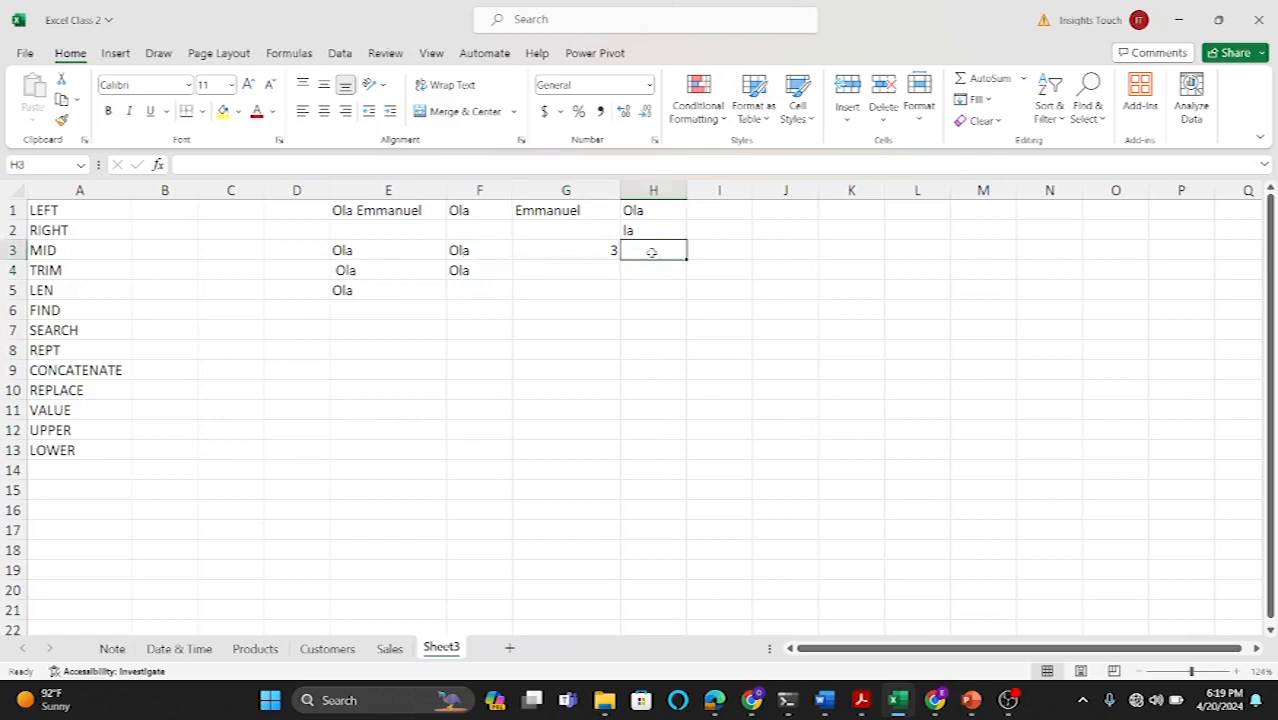
{"action": "type", "text": "=len"}
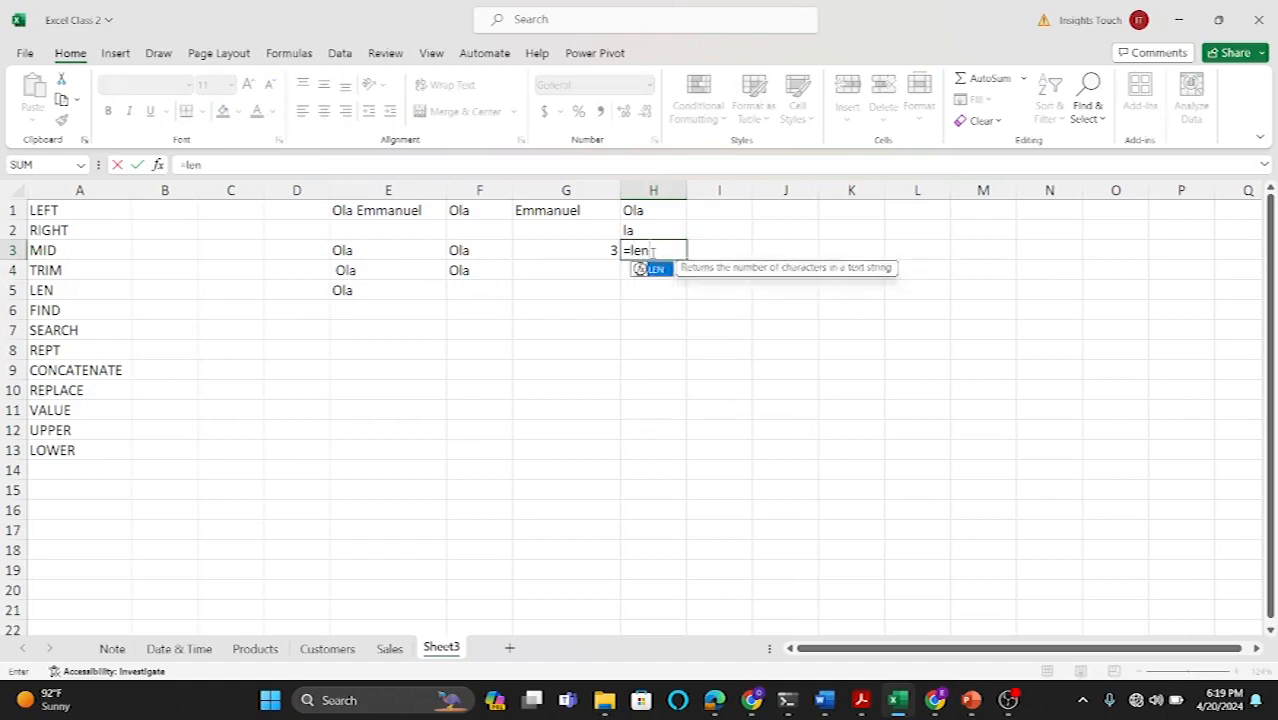
{"action": "double_click", "coordinate": [655, 270]}
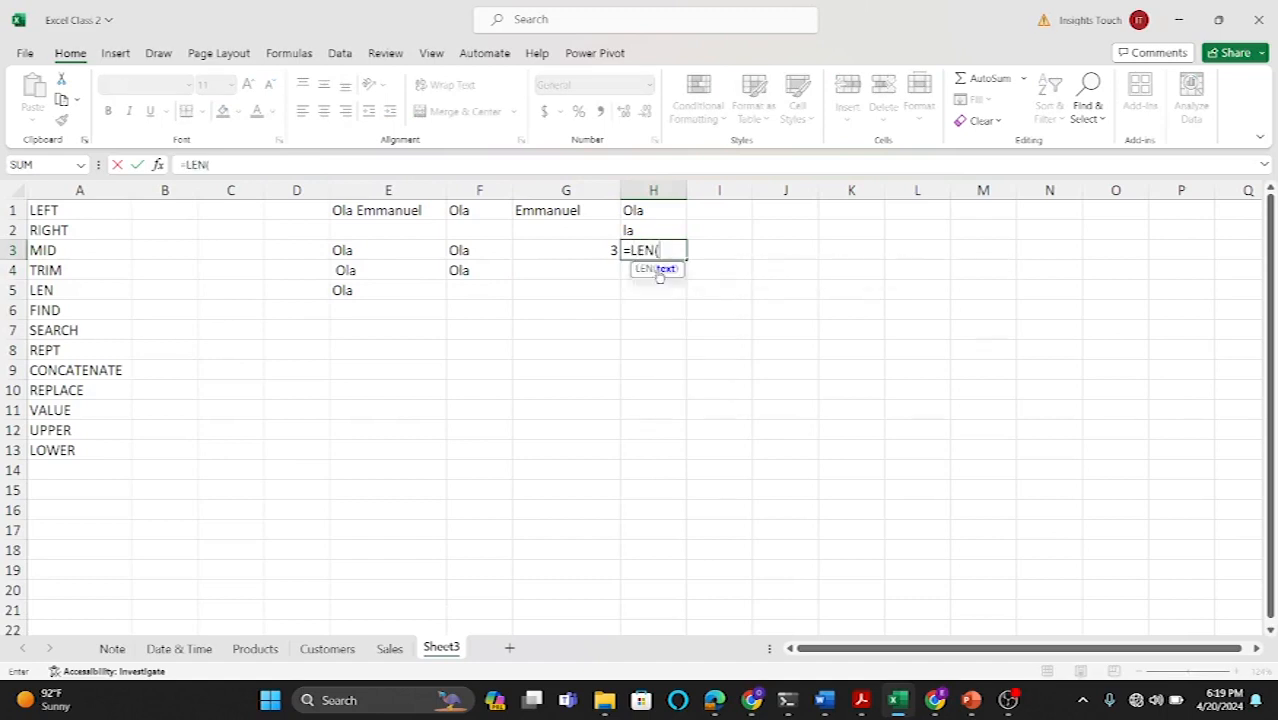
{"action": "left_click", "coordinate": [363, 252]}
{"action": "key", "text": "Return"}
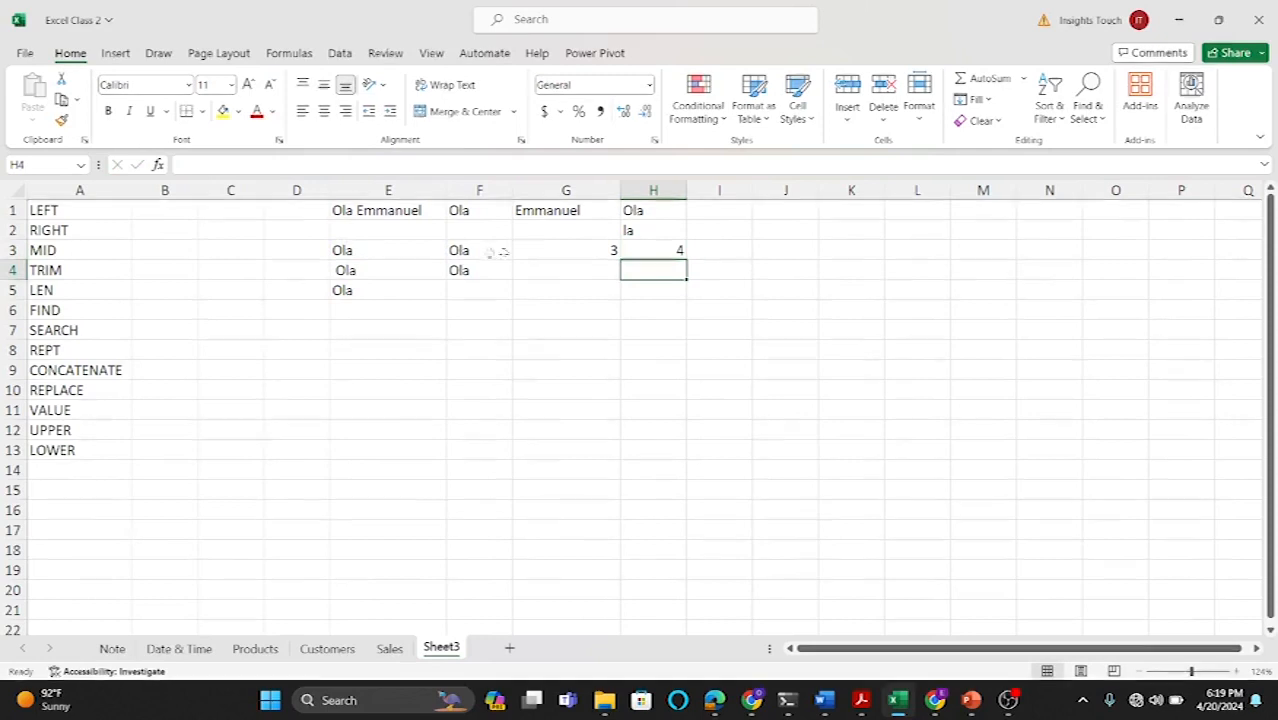
Step: Enter =FIND("a",E5,1) in F5 to locate the letter a within the sample text
{"action": "left_click", "coordinate": [357, 251]}
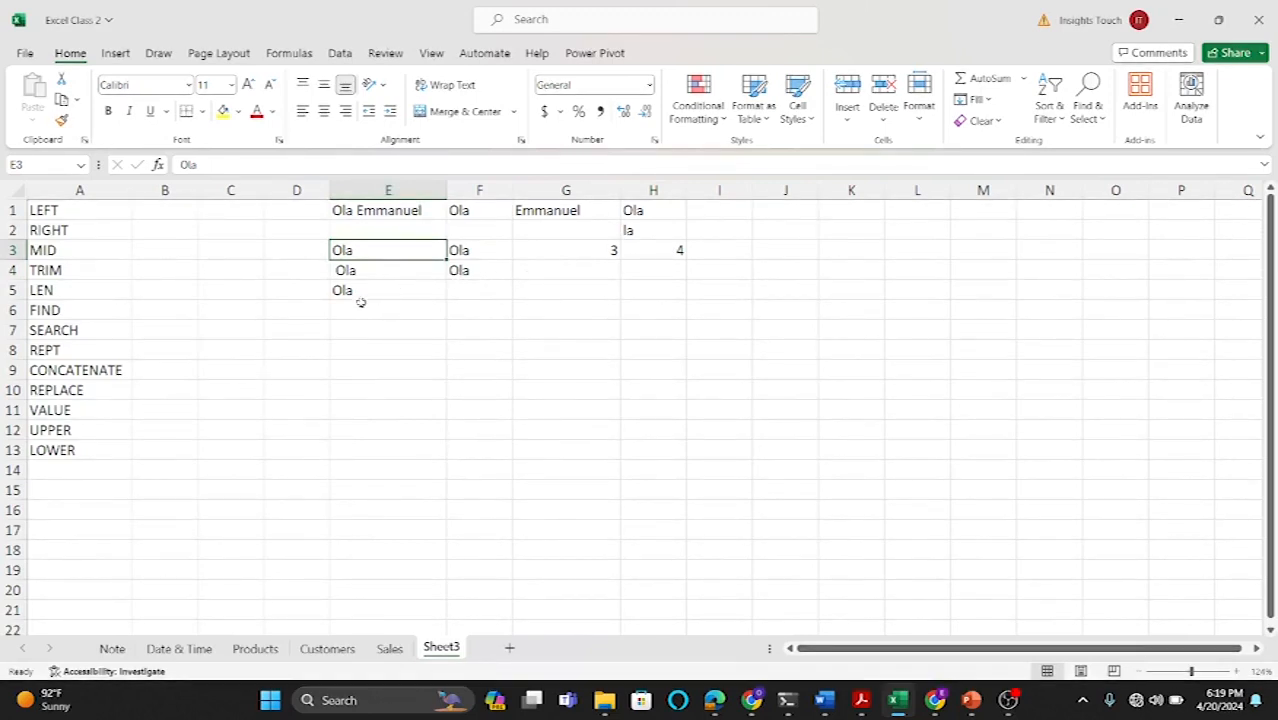
{"action": "left_click", "coordinate": [484, 290]}
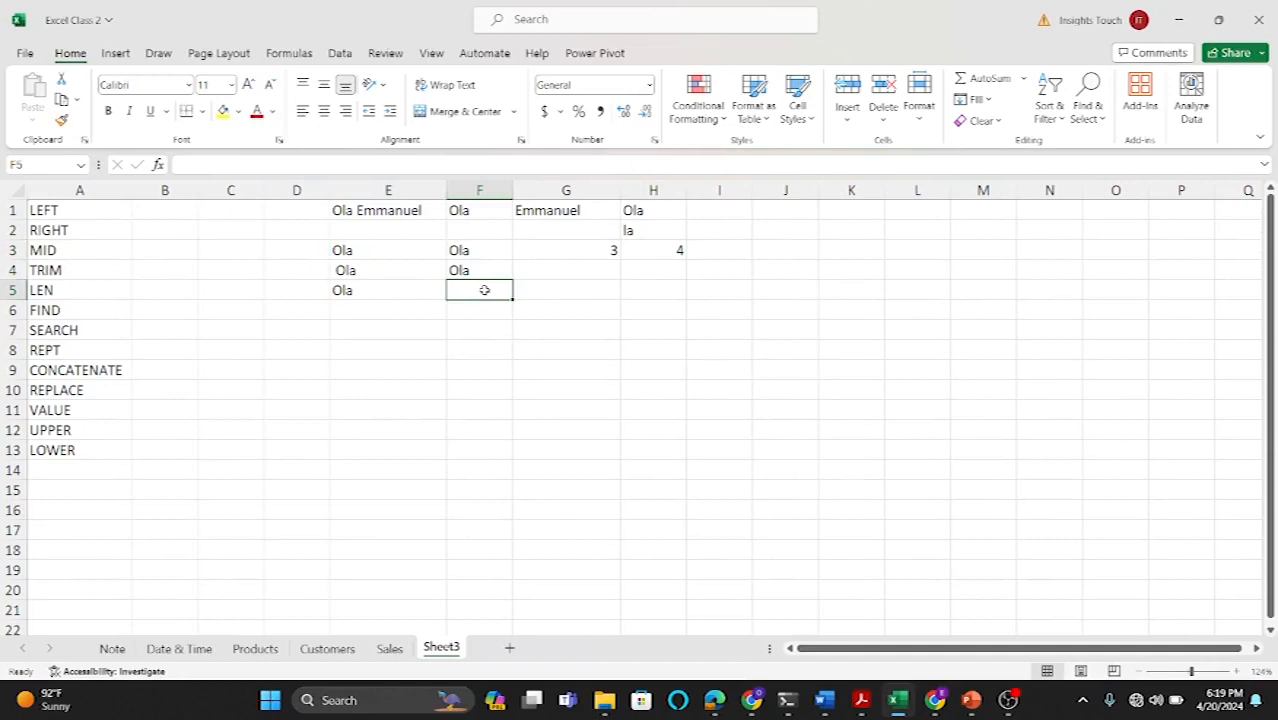
{"action": "type", "text": "=fimd"}
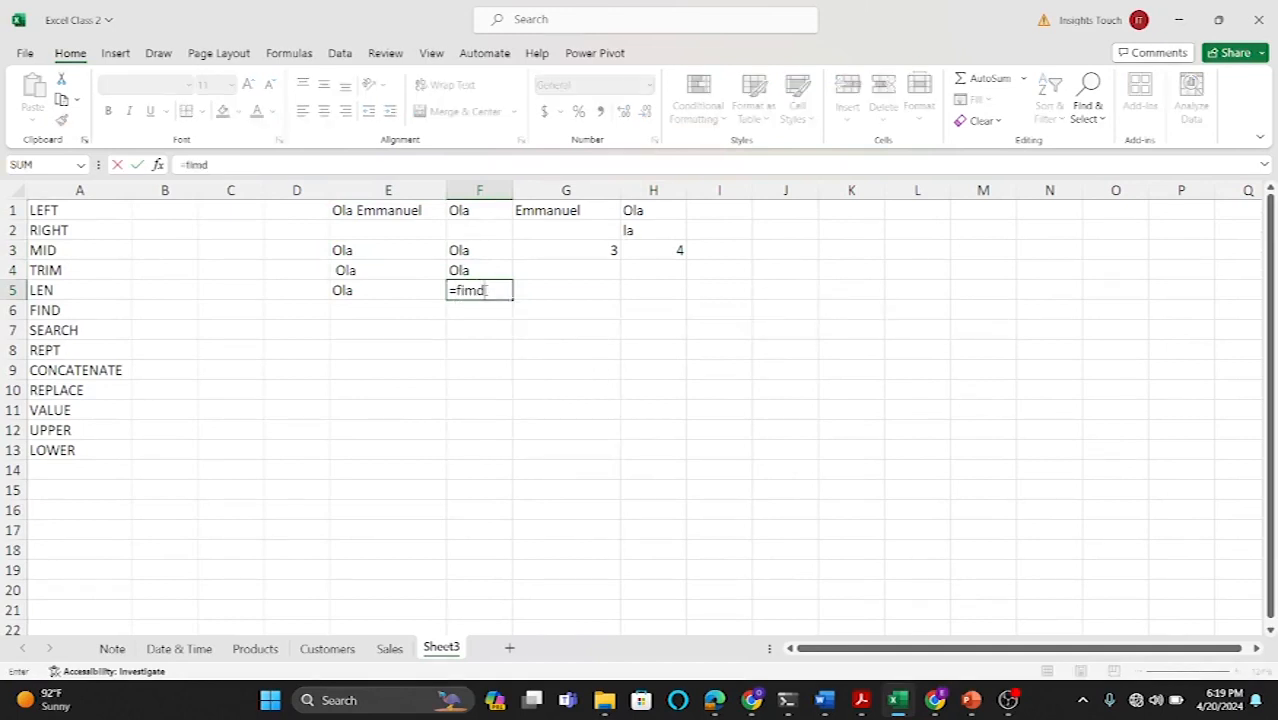
{"action": "key", "text": "BackSpace"}
{"action": "key", "text": "BackSpace"}
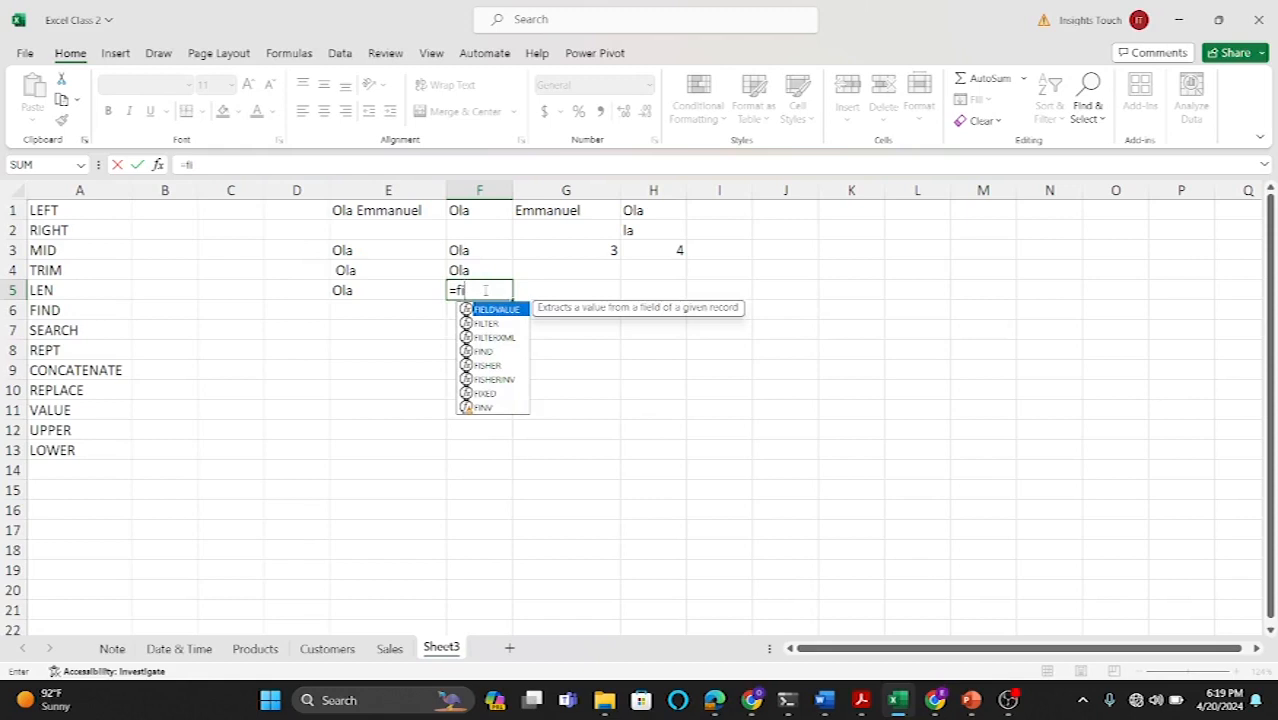
{"action": "type", "text": "nd"}
{"action": "double_click", "coordinate": [490, 309]}
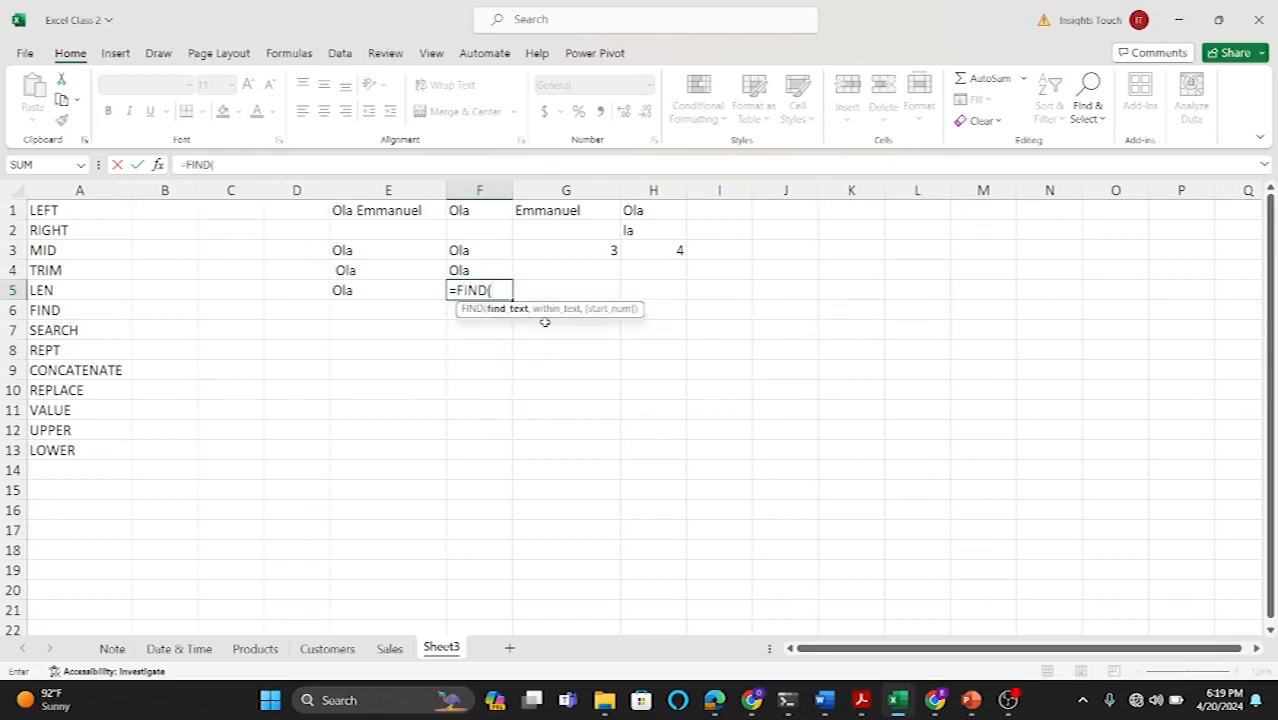
{"action": "key", "text": "BackSpace"}
{"action": "key", "text": "BackSpace"}
{"action": "key", "text": "BackSpace"}
{"action": "key", "text": "BackSpace"}
{"action": "key", "text": "BackSpace"}
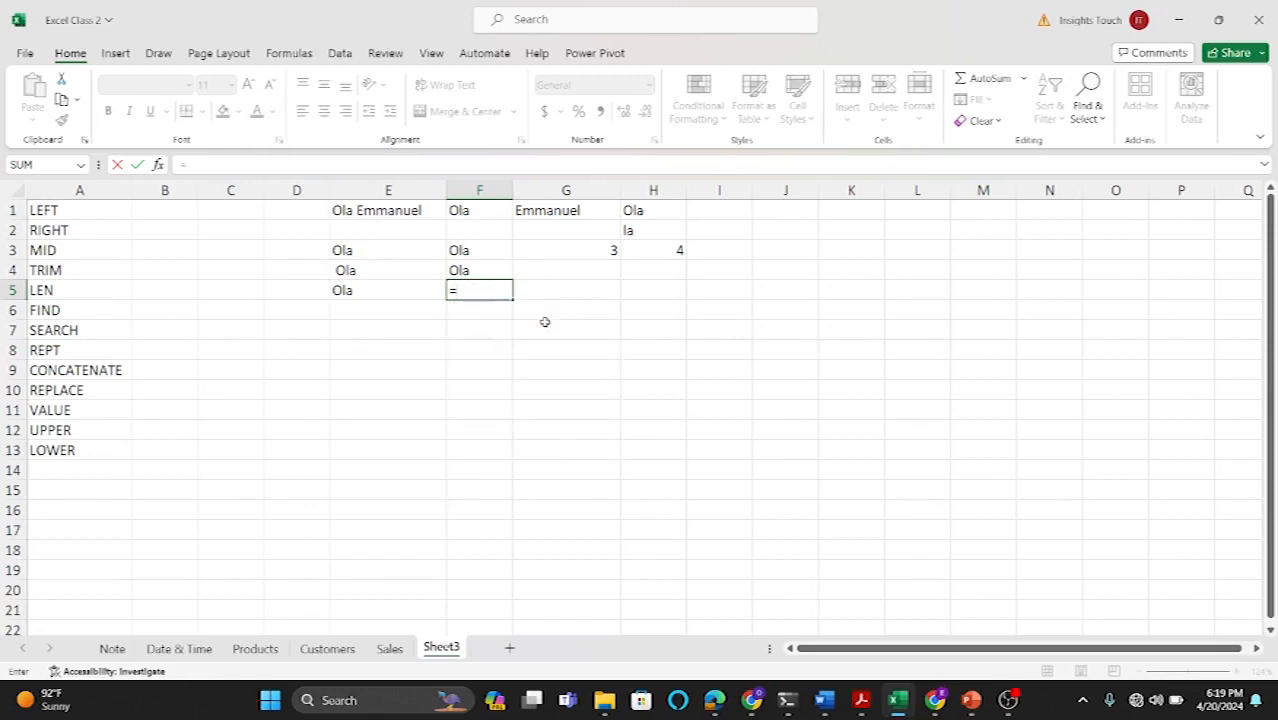
{"action": "type", "text": "fi"}
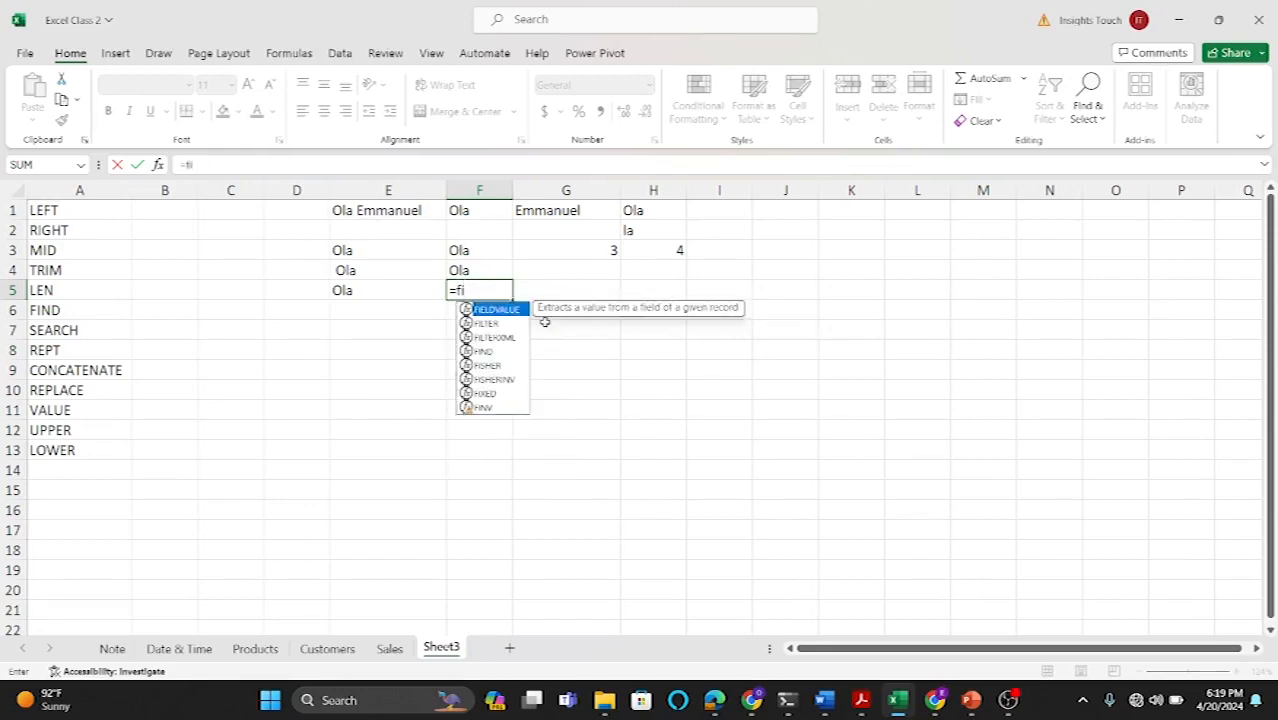
{"action": "type", "text": "n"}
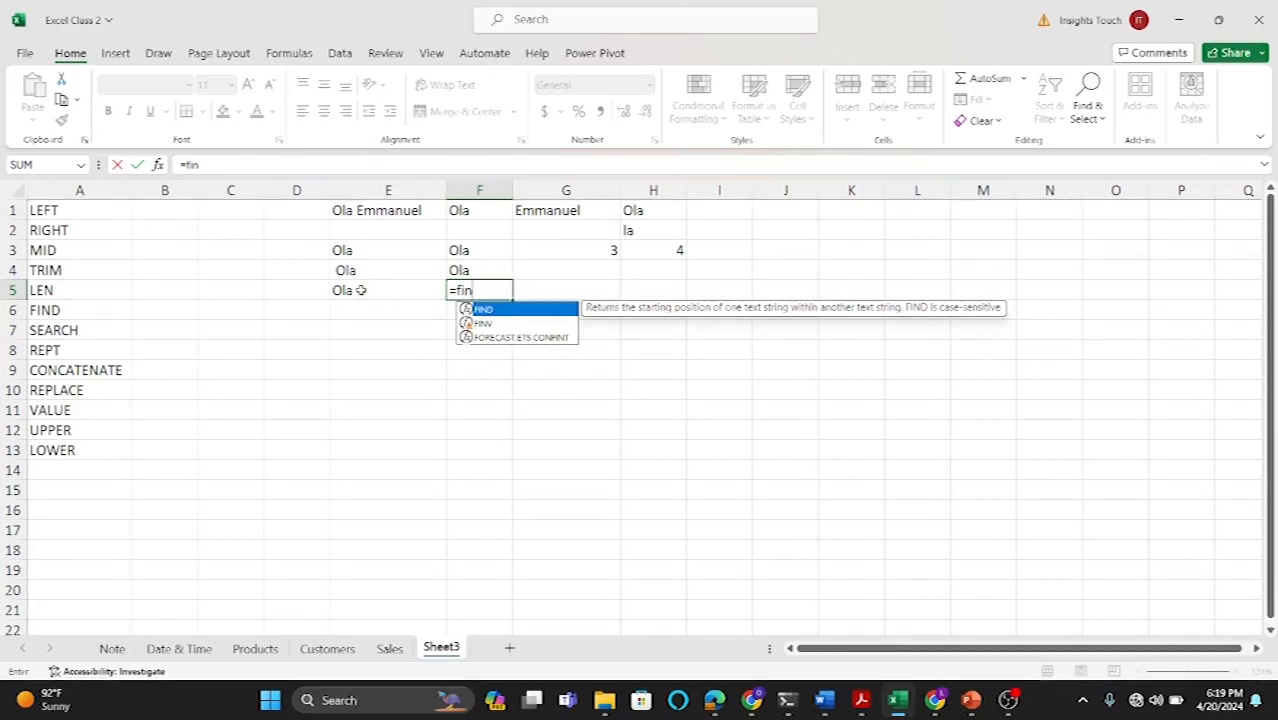
{"action": "key", "text": "BackSpace"}
{"action": "key", "text": "BackSpace"}
{"action": "key", "text": "BackSpace"}
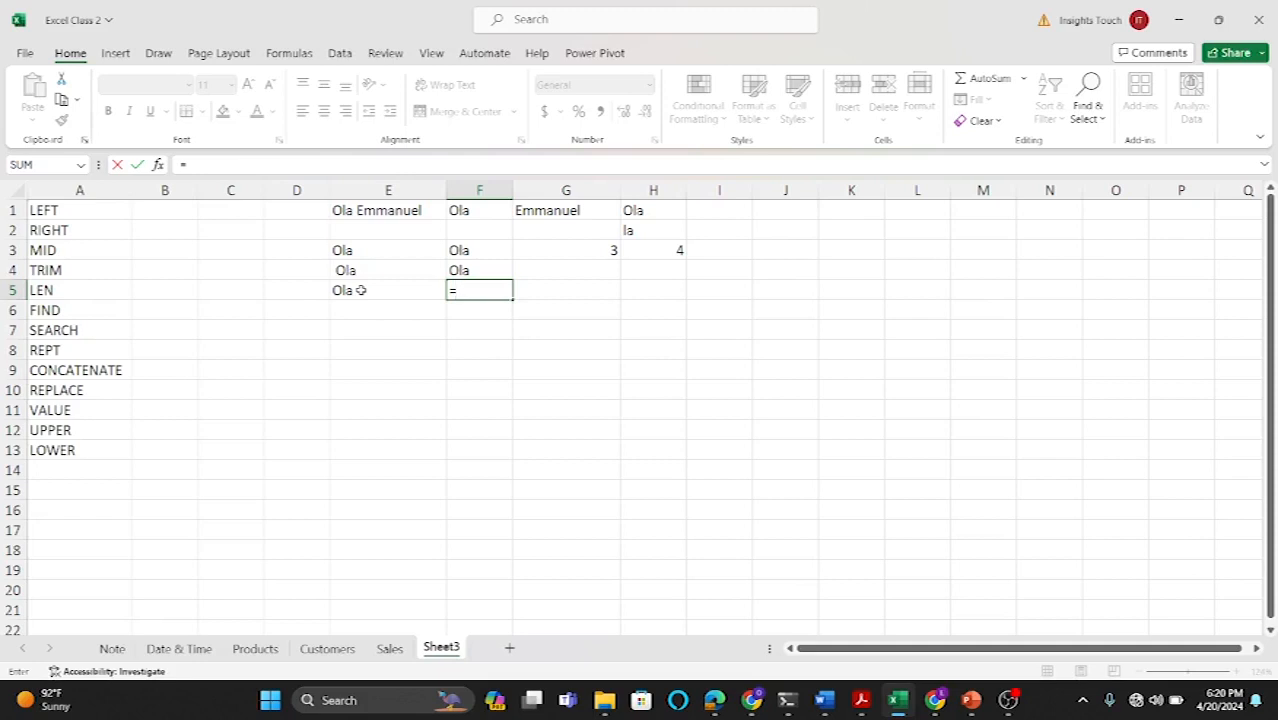
{"action": "key", "text": "BackSpace"}
{"action": "type", "text": "find"}
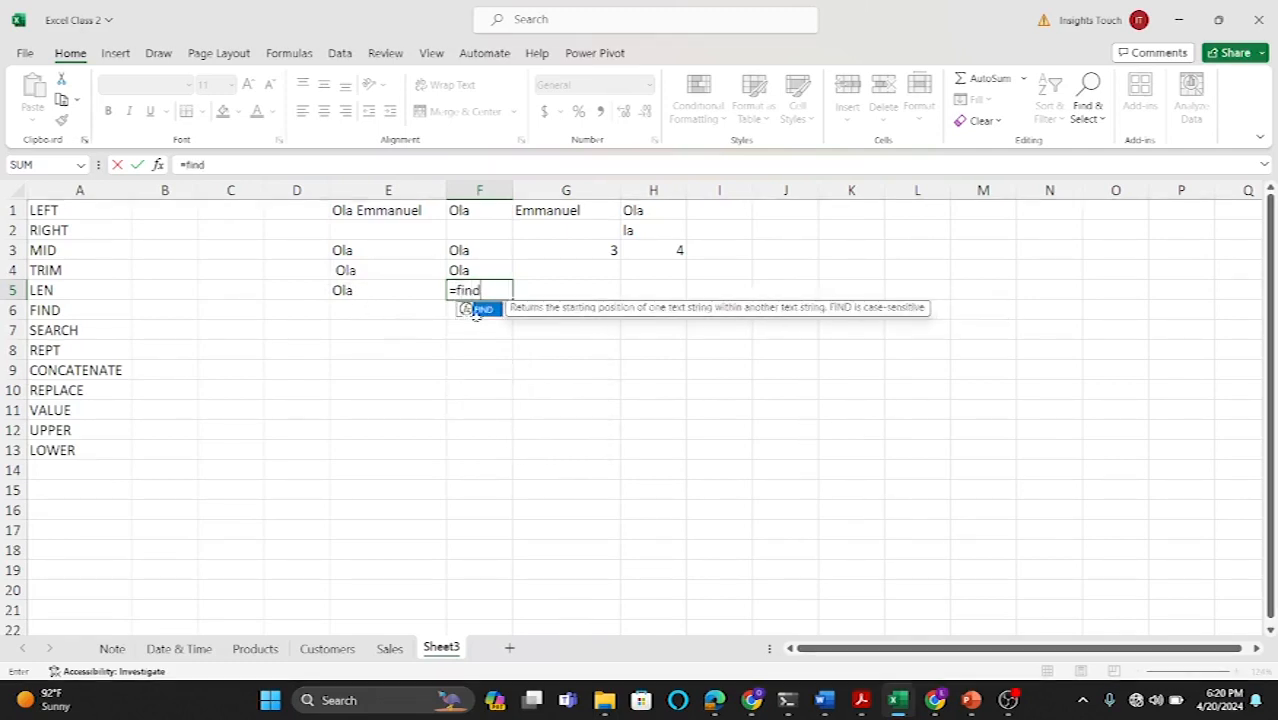
{"action": "double_click", "coordinate": [478, 311]}
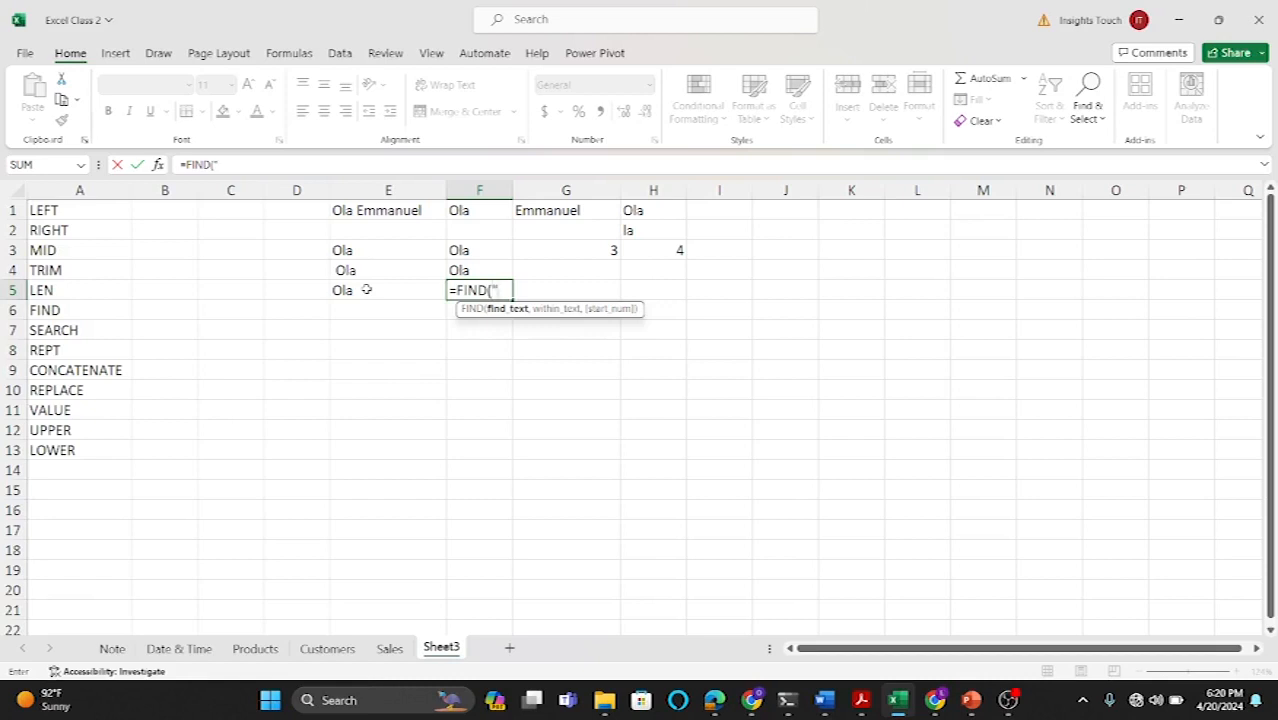
{"action": "type", "text": "a\","}
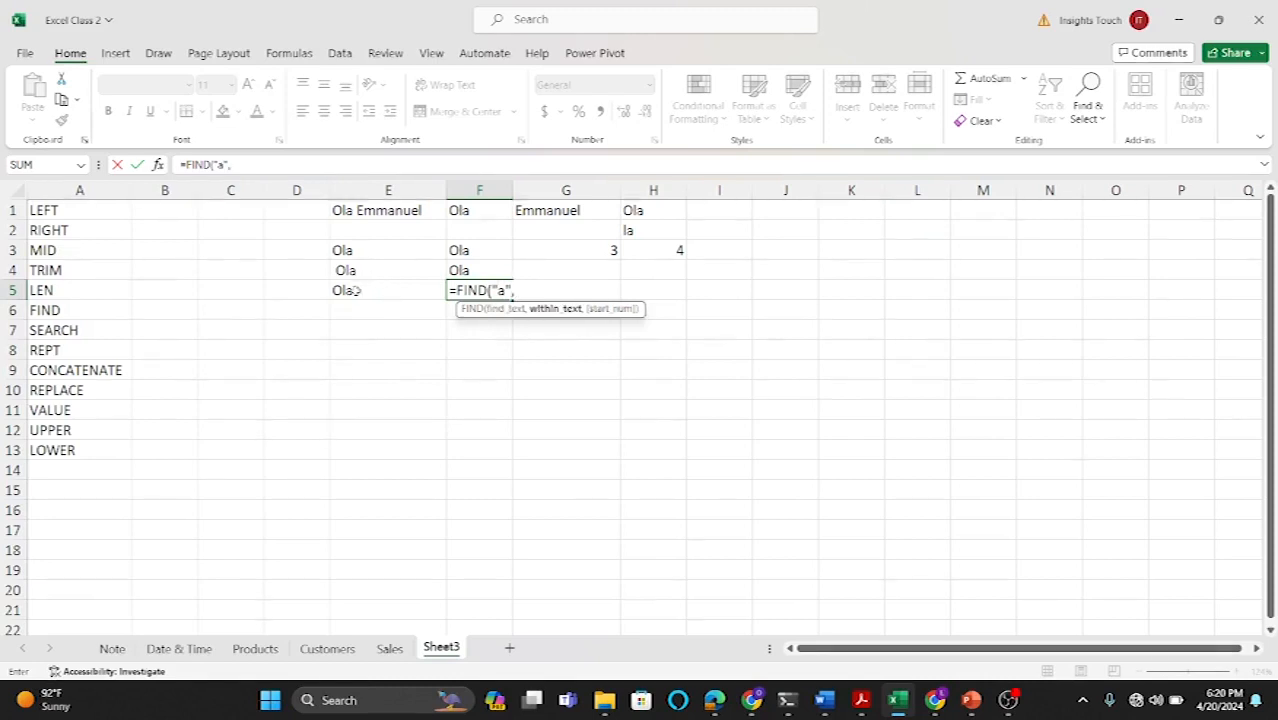
{"action": "left_click", "coordinate": [352, 290]}
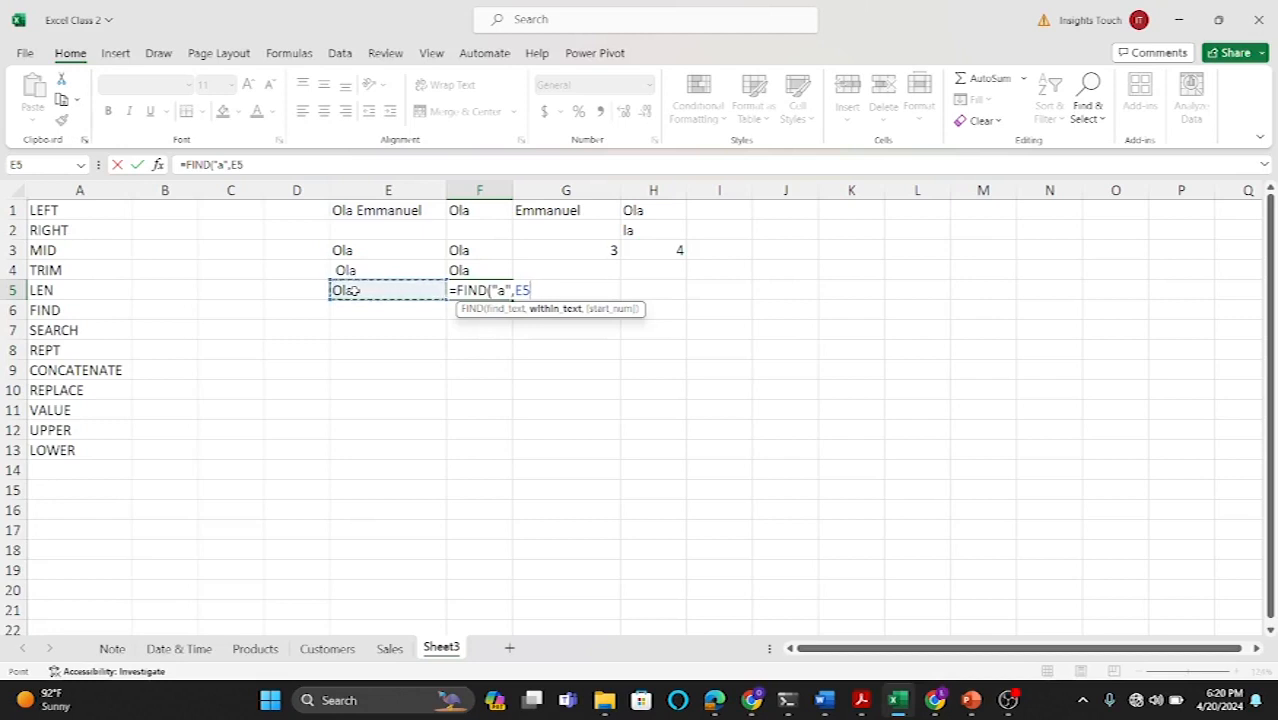
{"action": "type", "text": ","}
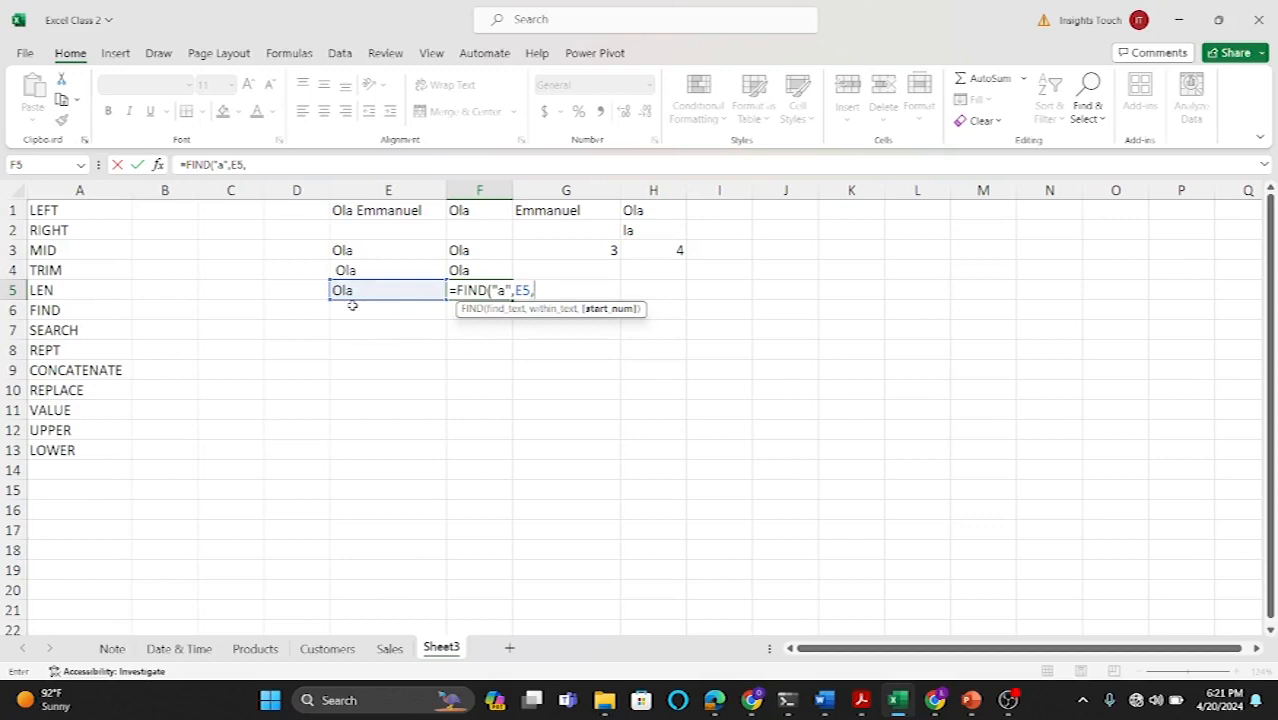
{"action": "type", "text": "1)"}
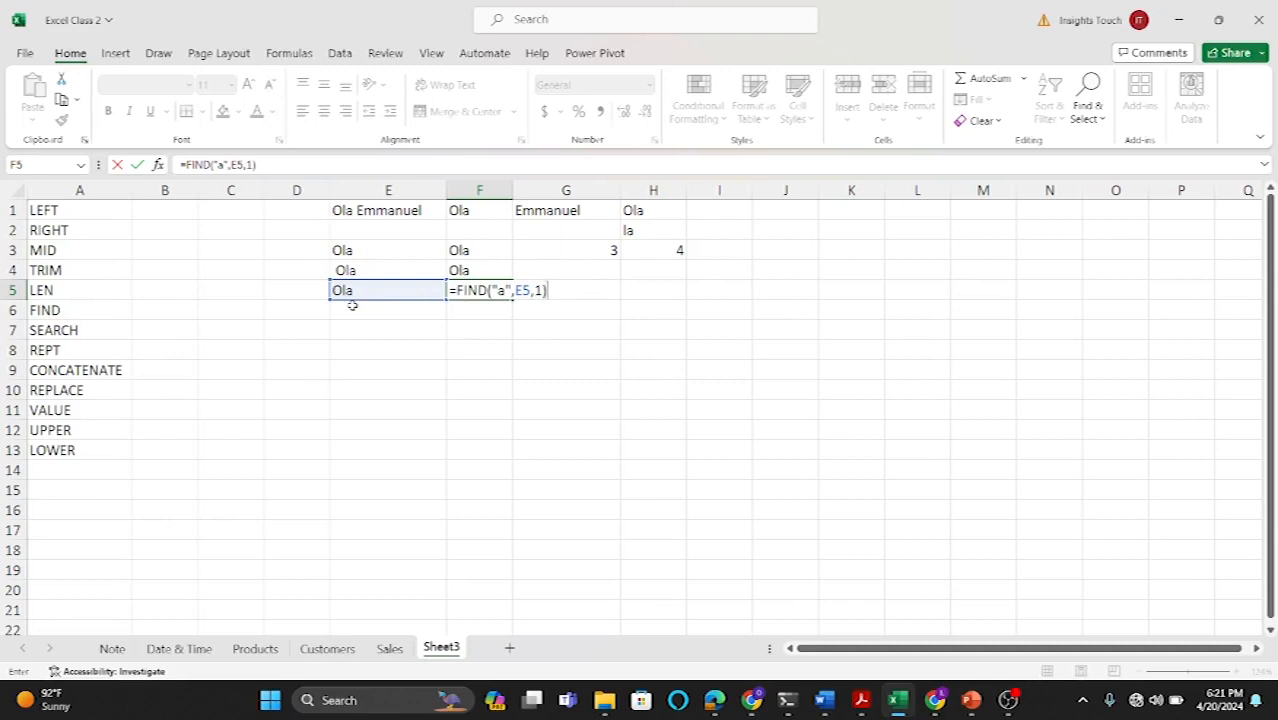
{"action": "key", "text": "Return"}
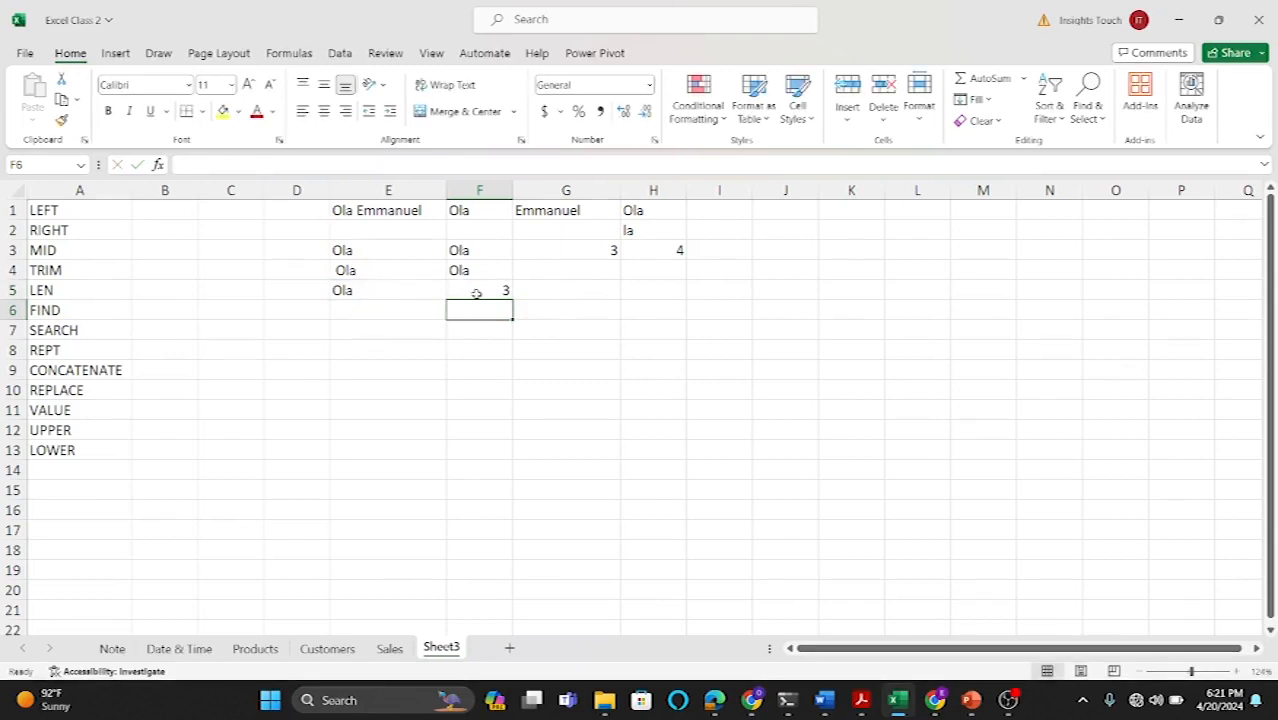
Step: Change the search text in F5's FIND formula to uppercase "A"
{"action": "double_click", "coordinate": [476, 293]}
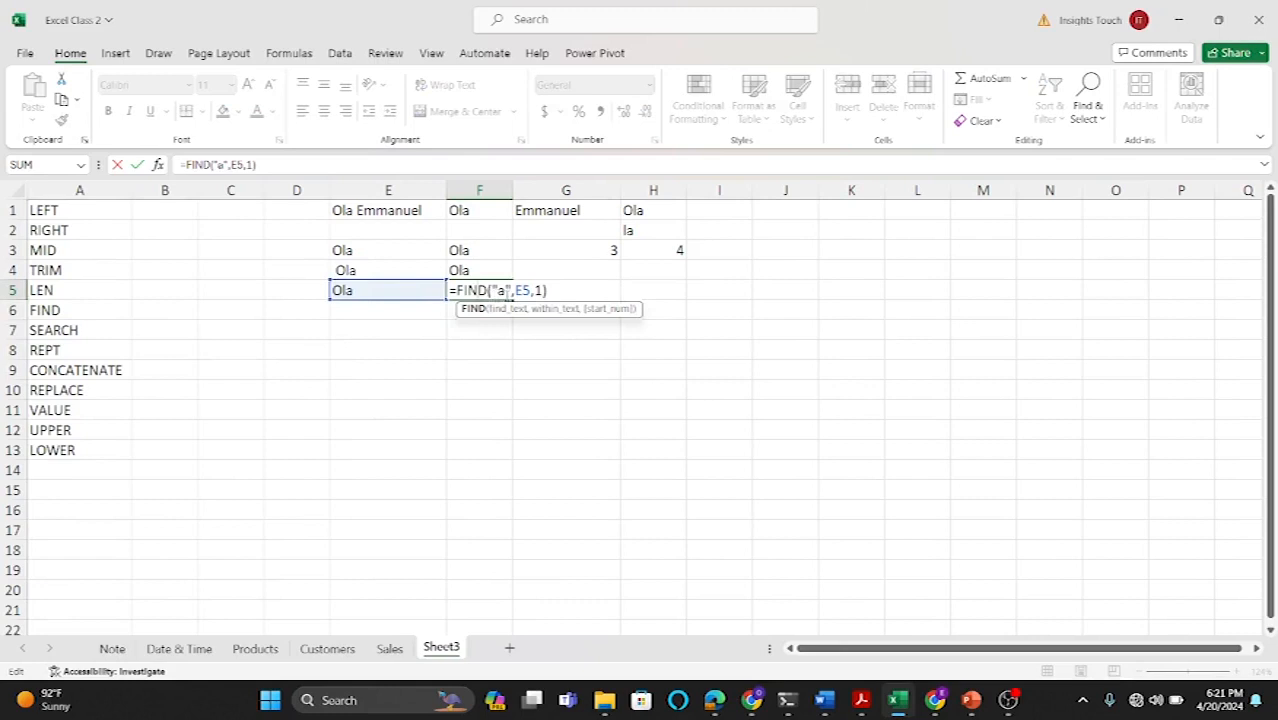
{"action": "left_click", "coordinate": [505, 290]}
{"action": "key", "text": "BackSpace"}
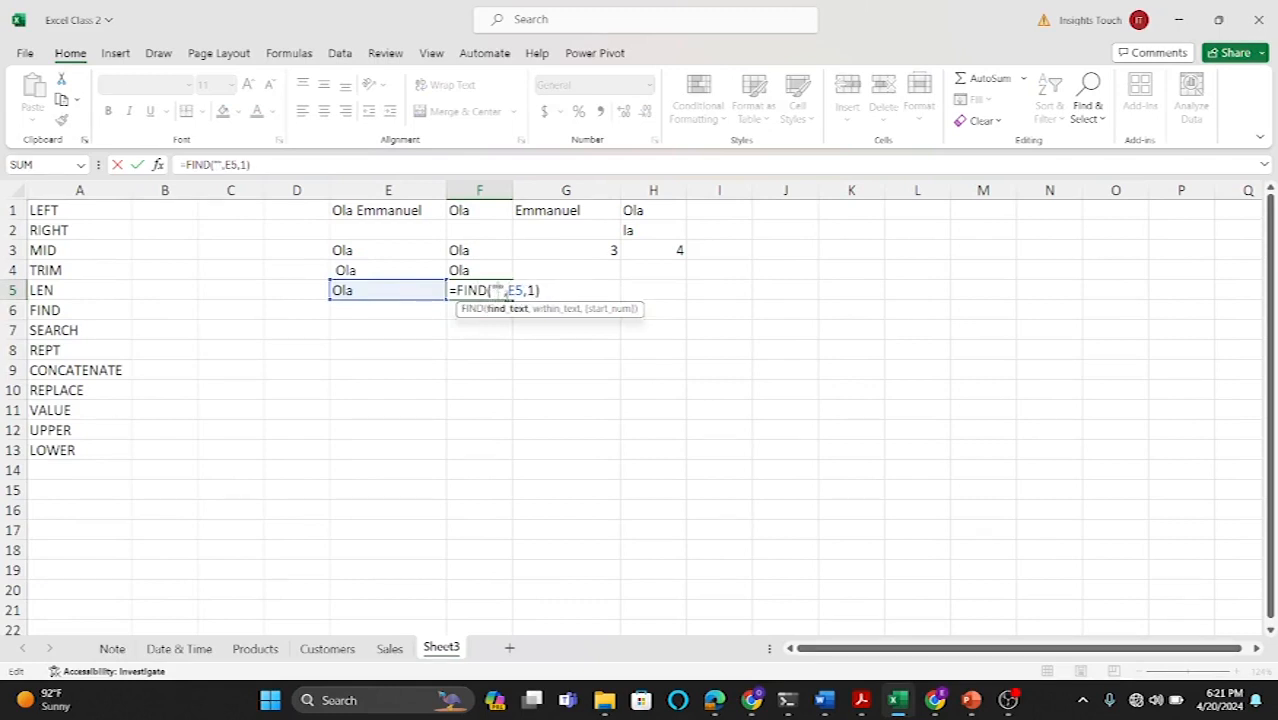
{"action": "type", "text": "A"}
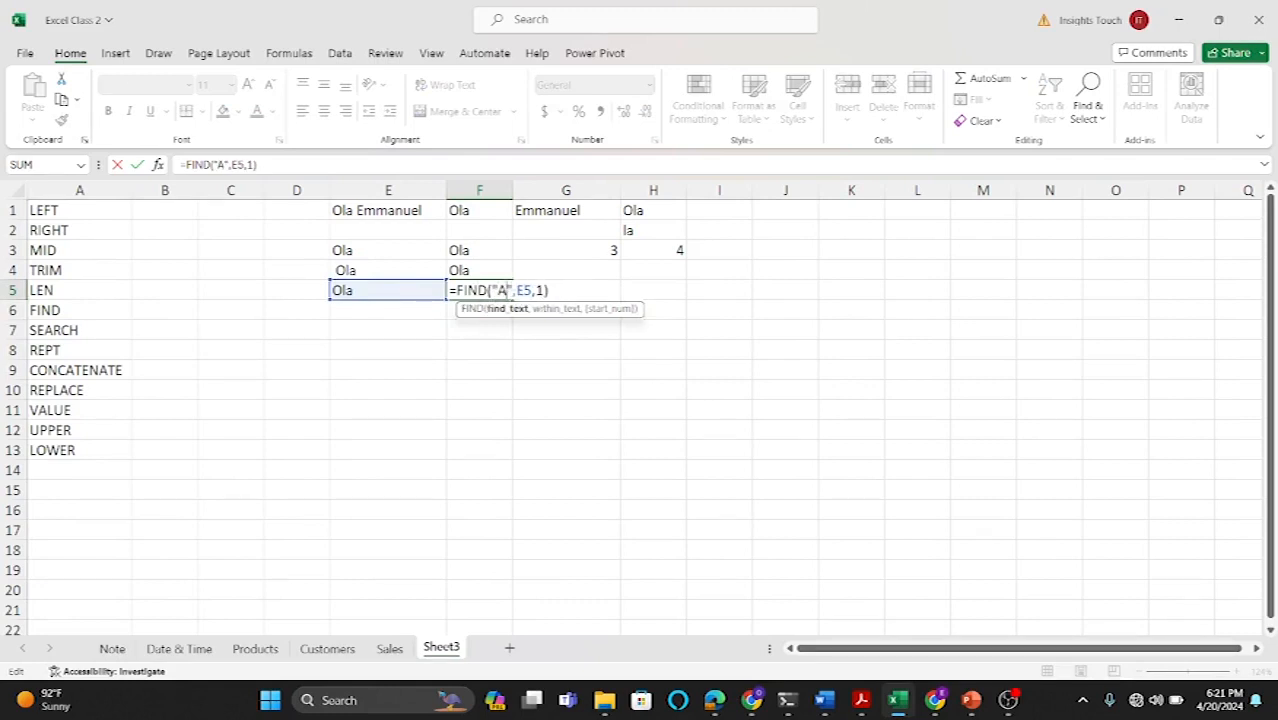
{"action": "left_click", "coordinate": [548, 290]}
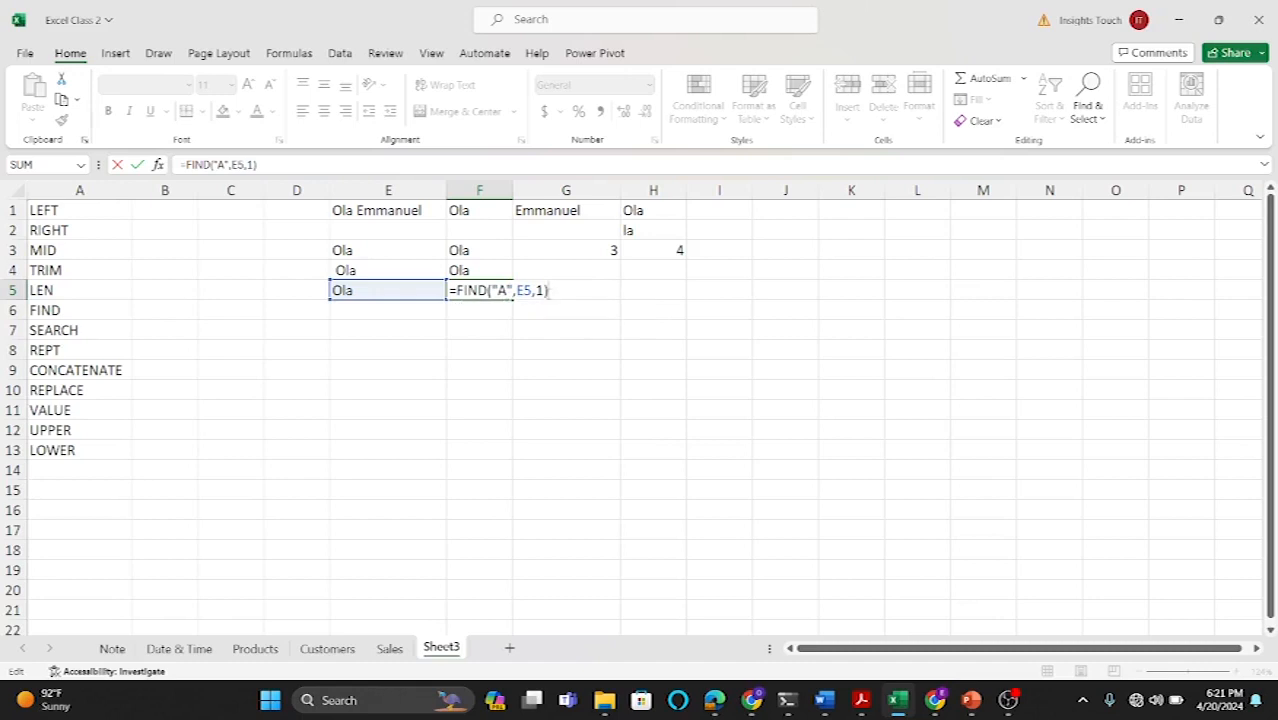
{"action": "key", "text": "Return"}
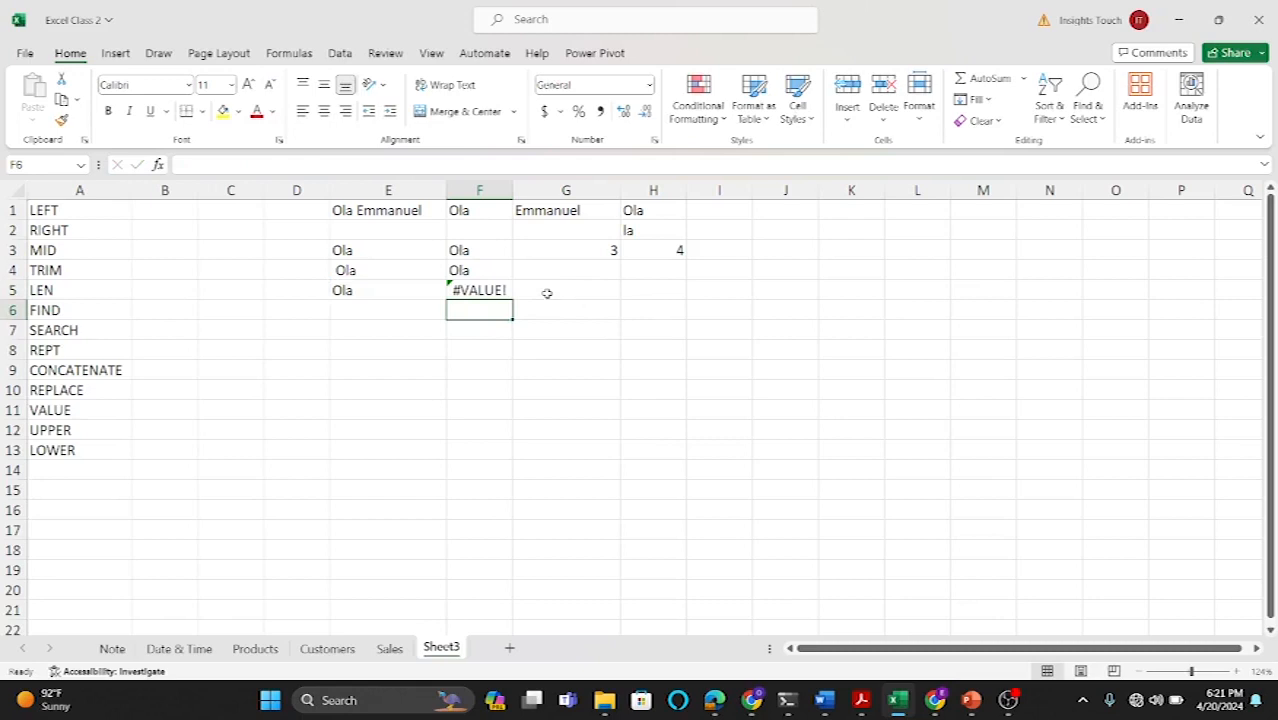
Step: Change the search text in F5's FIND formula back to lowercase "a"
{"action": "double_click", "coordinate": [494, 290]}
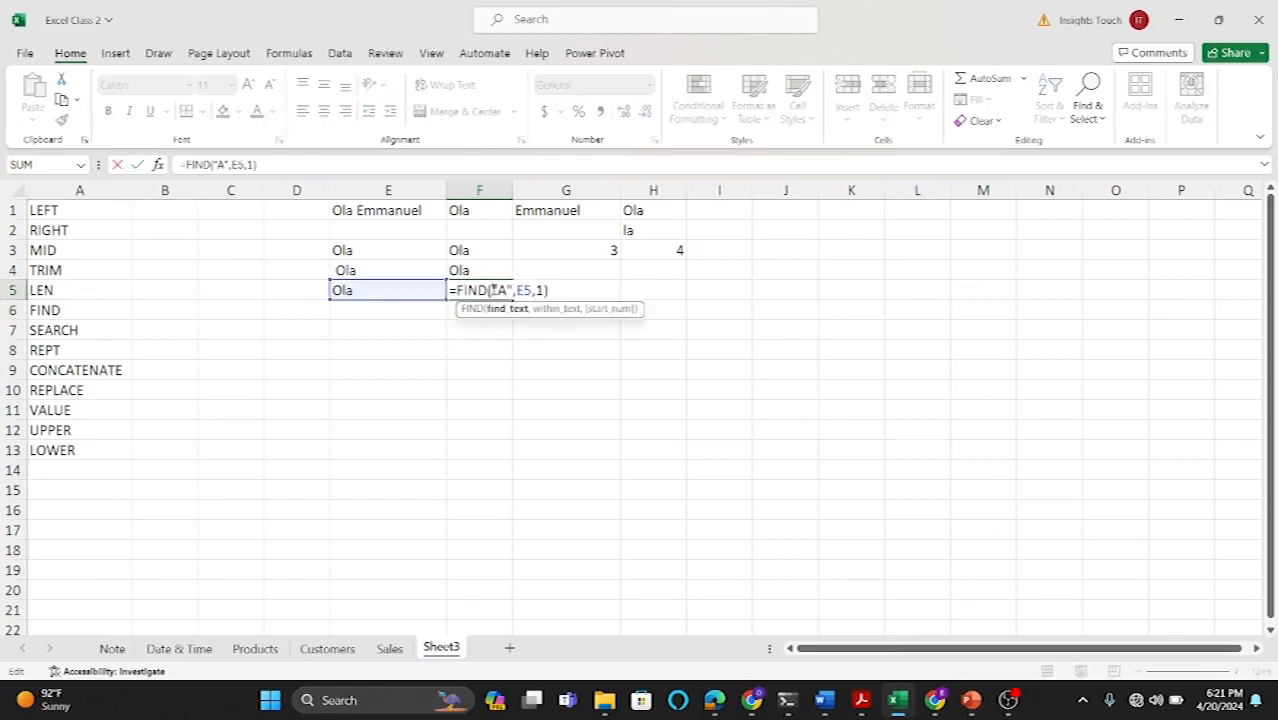
{"action": "key", "text": "BackSpace"}
{"action": "type", "text": "A"}
{"action": "key", "text": "BackSpace"}
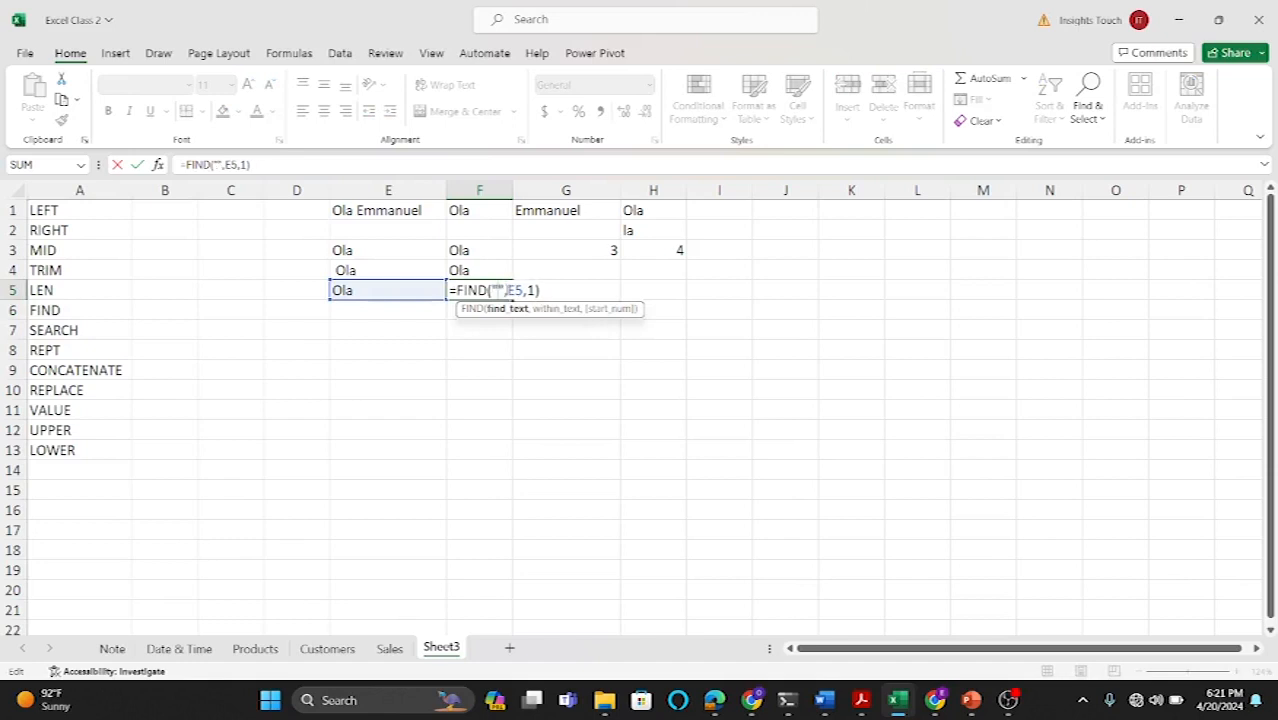
{"action": "type", "text": "a"}
{"action": "key", "text": "Return"}
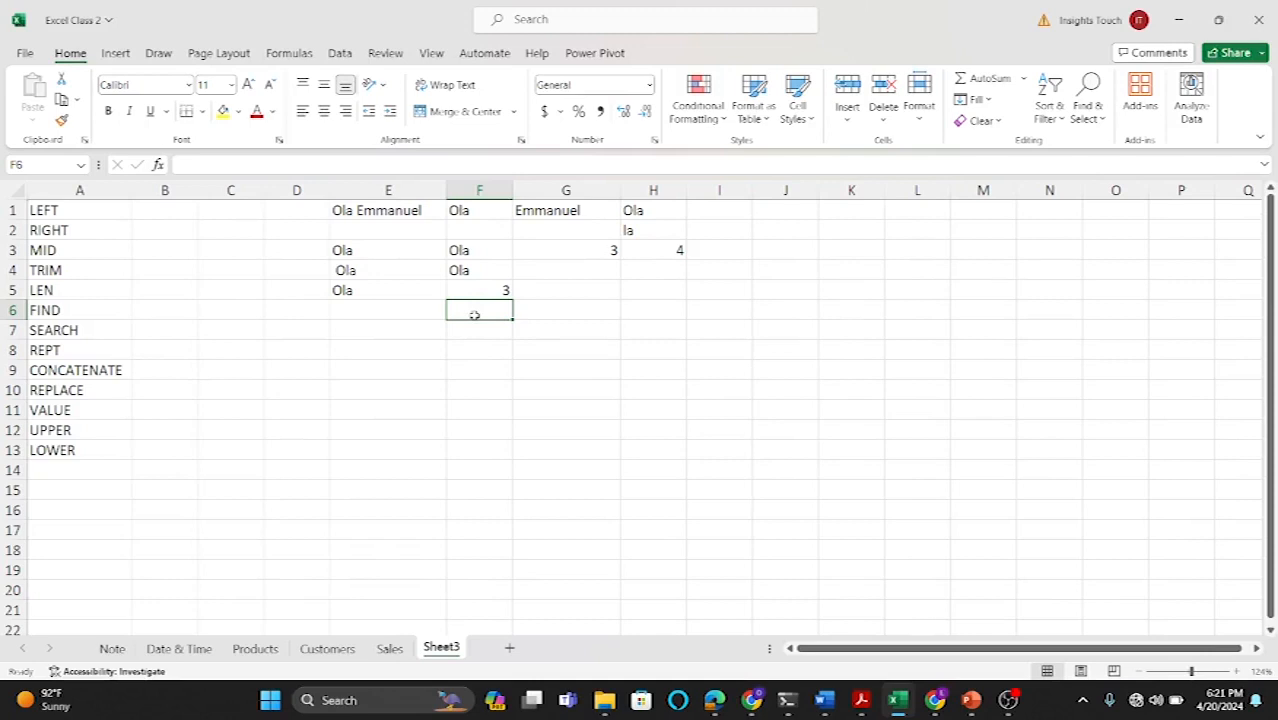
Step: Enter =SEARCH("a",E5,1) in F6 to locate the letter a in the sample text without case sensitivity
{"action": "type", "text": "=sea"}
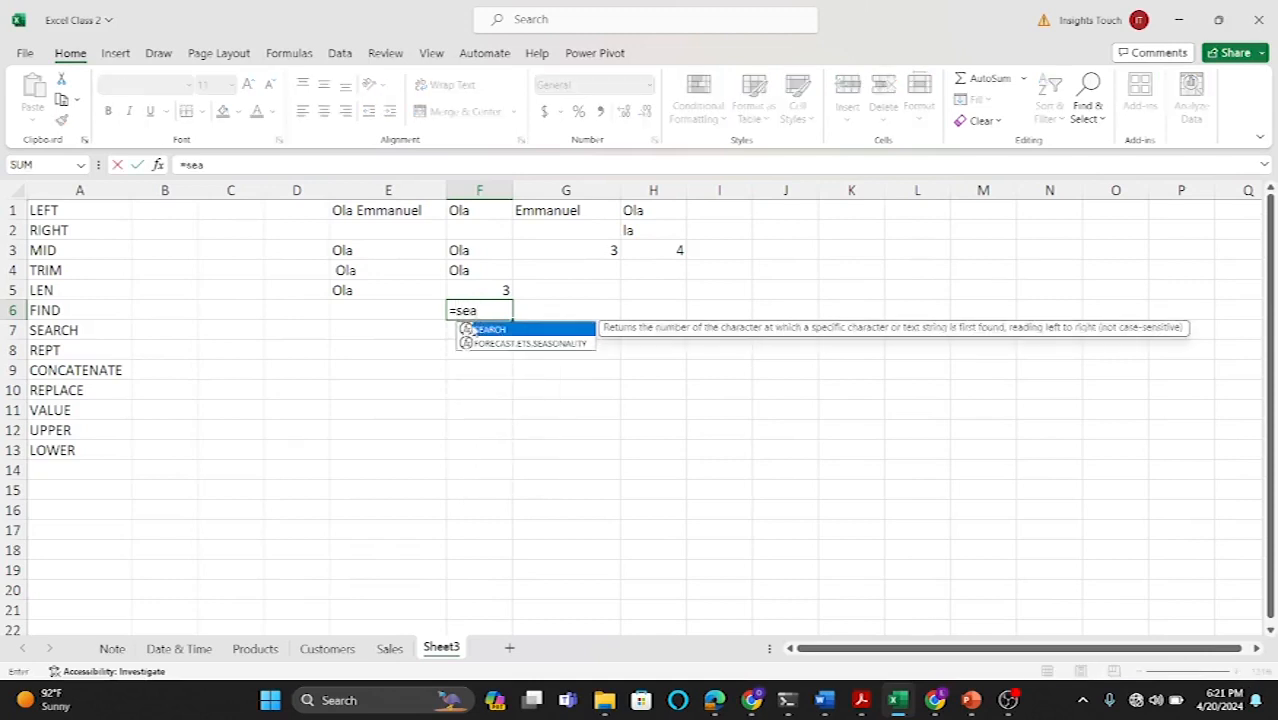
{"action": "double_click", "coordinate": [478, 330]}
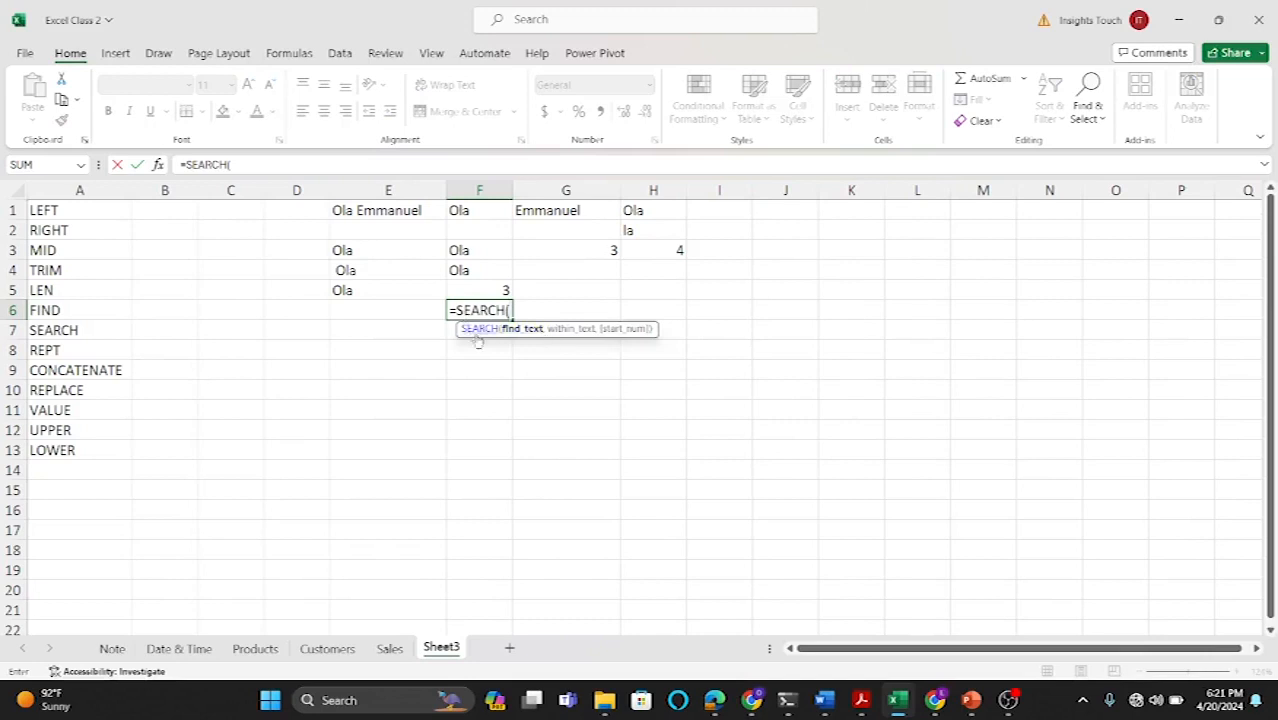
{"action": "type", "text": "\"a\","}
{"action": "left_click", "coordinate": [390, 292]}
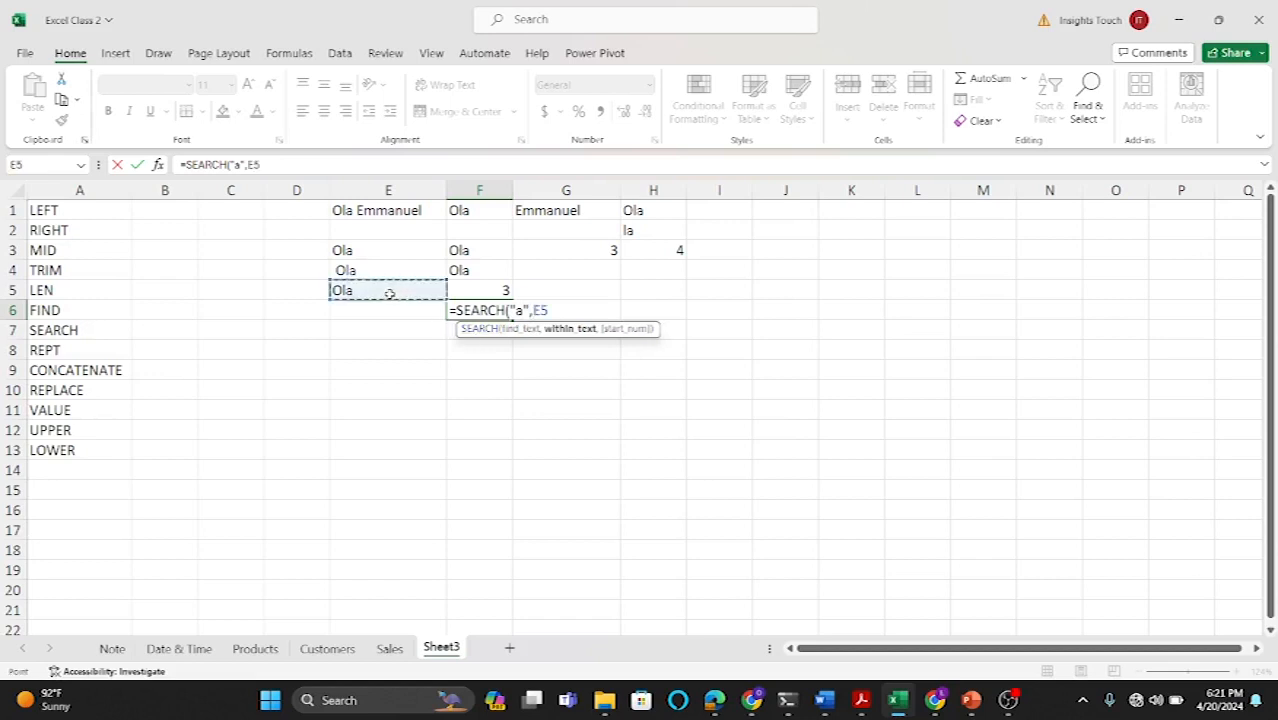
{"action": "type", "text": "."}
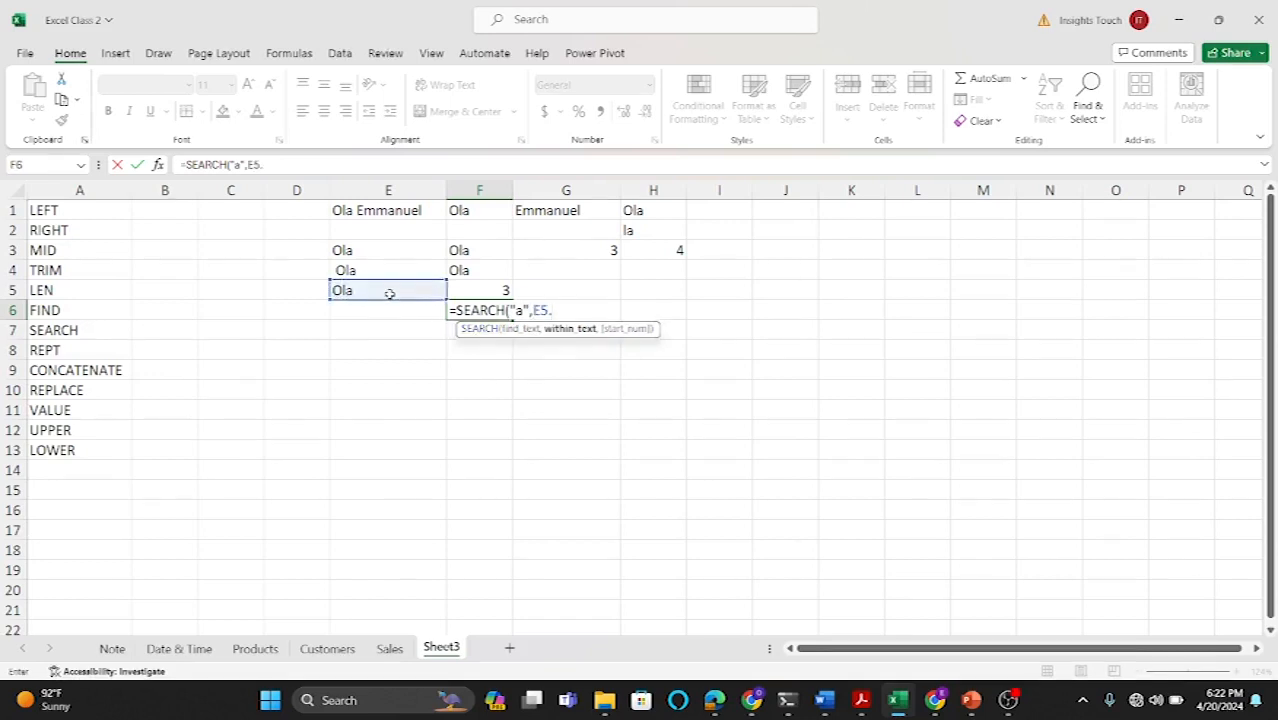
{"action": "key", "text": "BackSpace"}
{"action": "type", "text": ",1"}
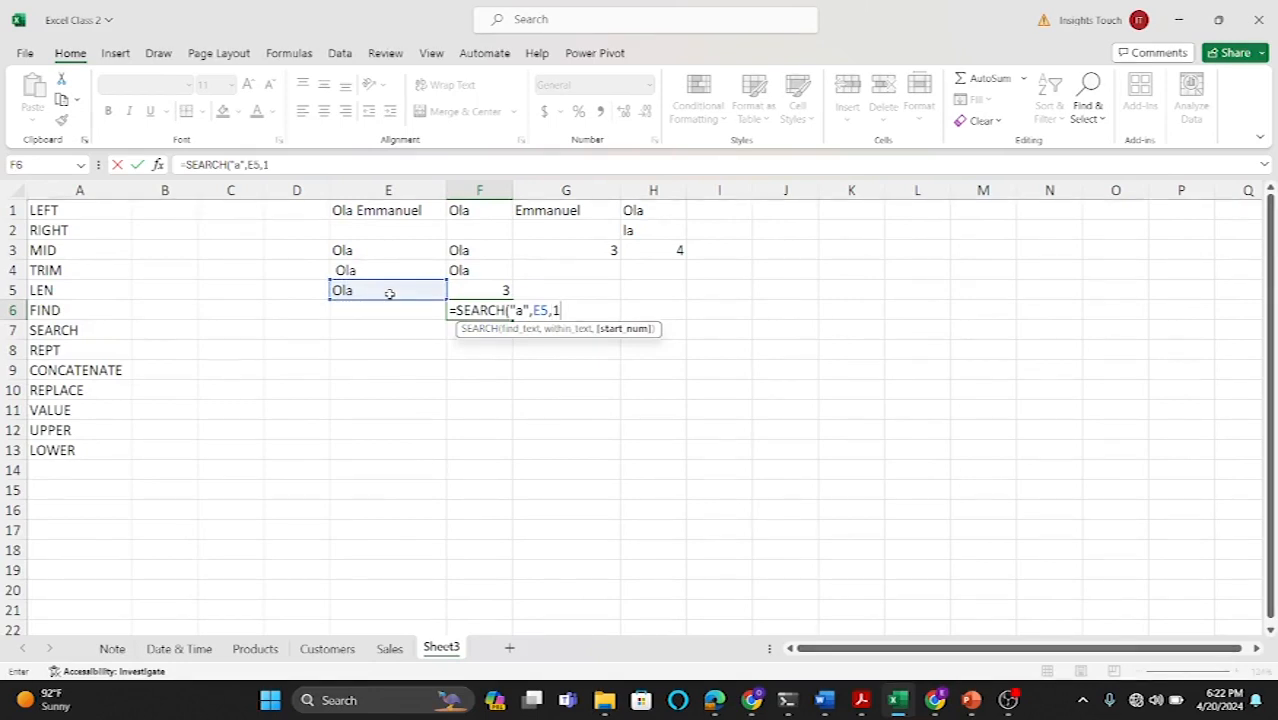
{"action": "type", "text": ")"}
{"action": "key", "text": "Return"}
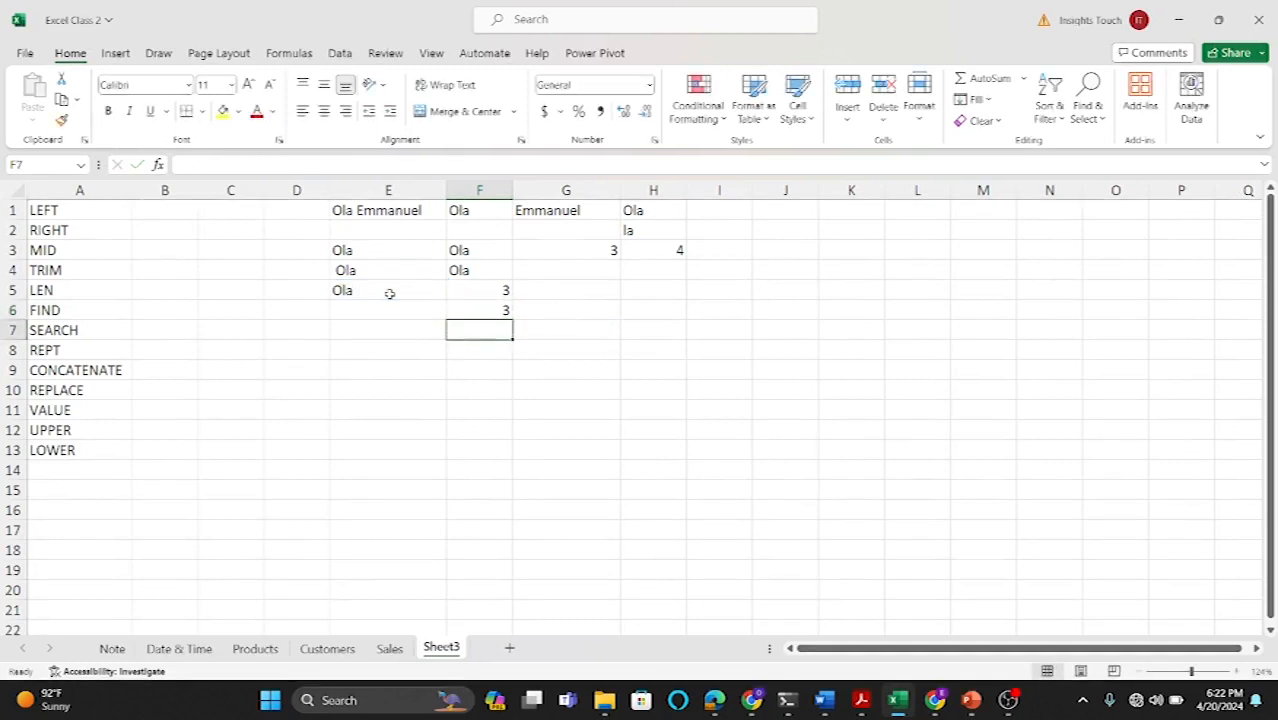
Step: Change the search text in F6's SEARCH formula to uppercase "A"
{"action": "left_click", "coordinate": [466, 311]}
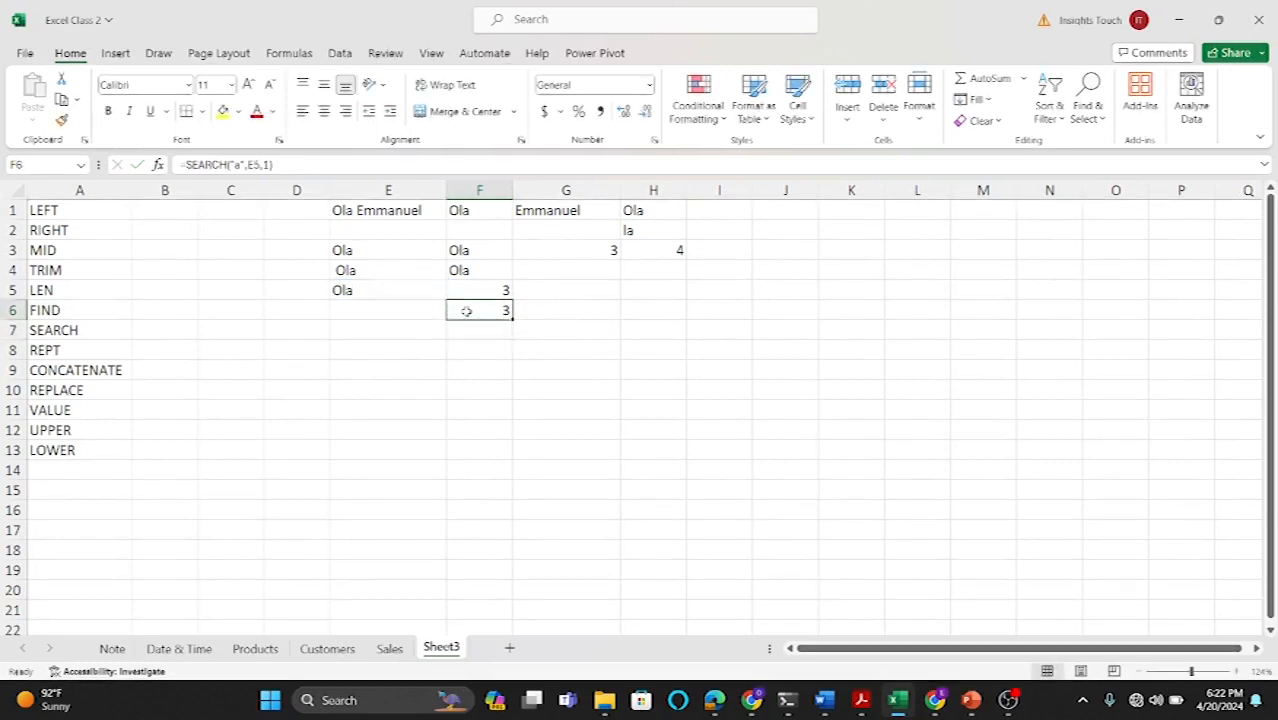
{"action": "double_click", "coordinate": [466, 311]}
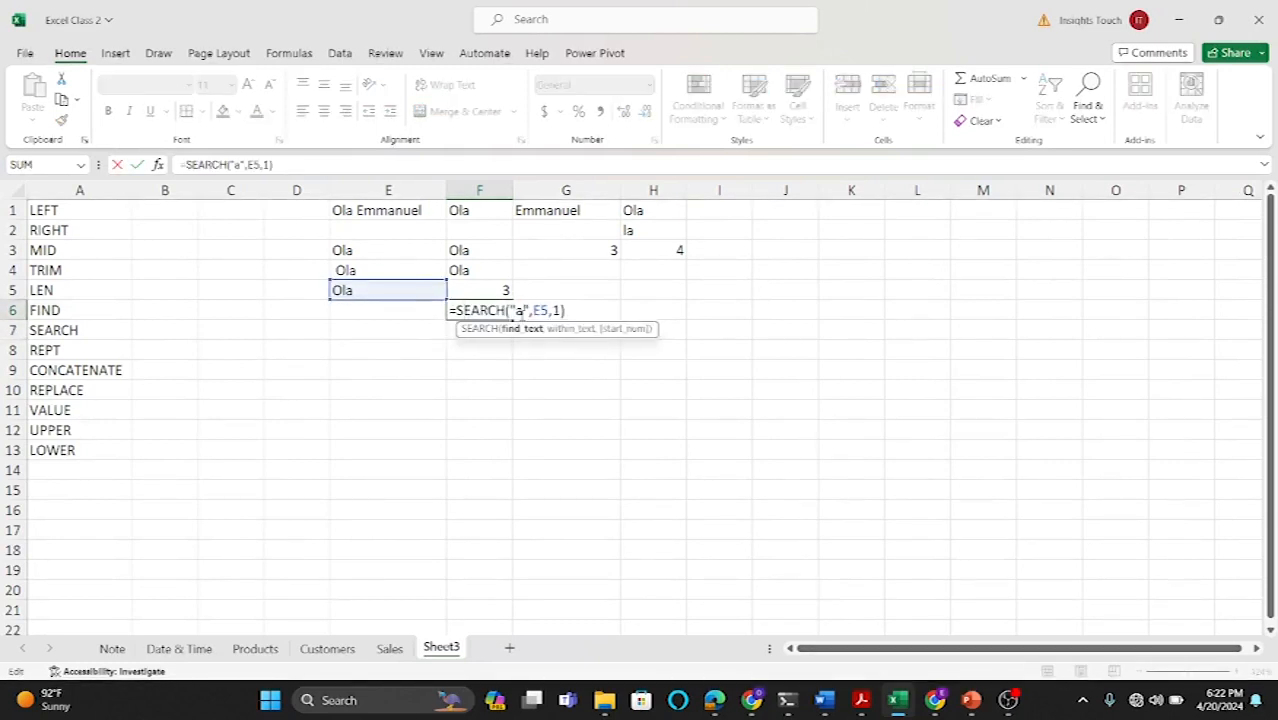
{"action": "key", "text": "BackSpace"}
{"action": "type", "text": "A"}
{"action": "key", "text": "Return"}
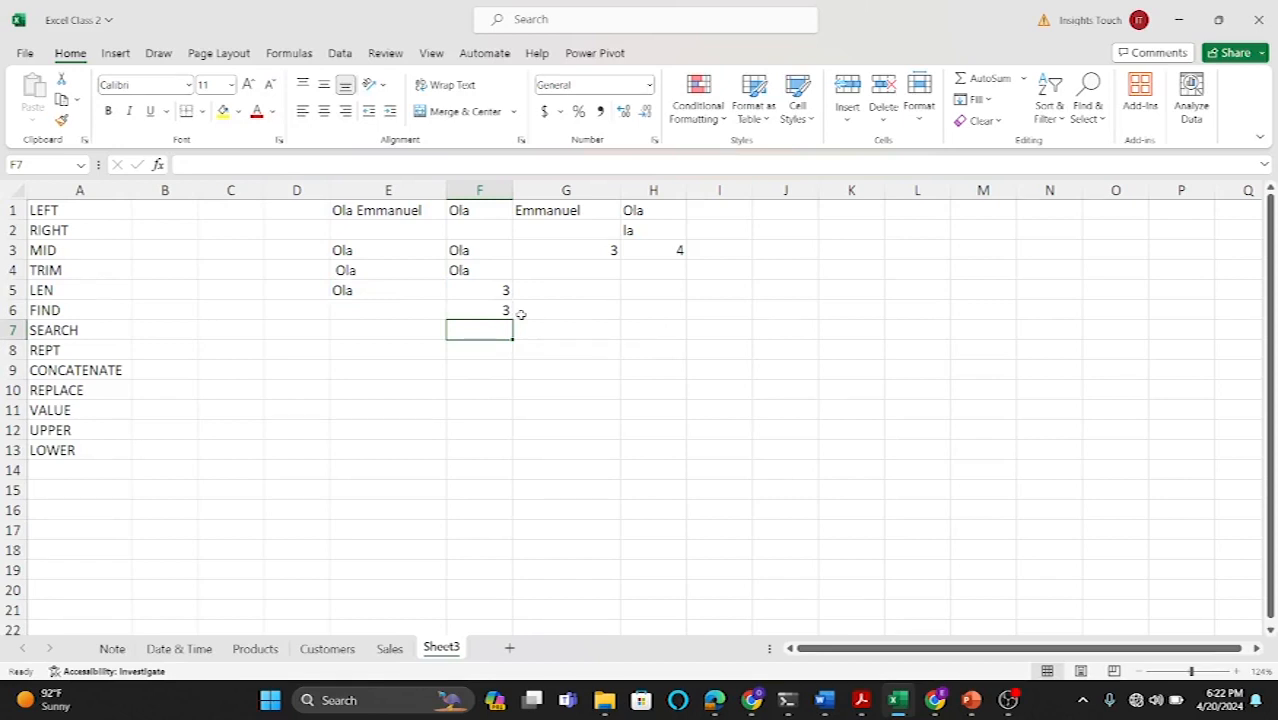
Step: Enter a sample first name in E8 and a matching last name in F8
{"action": "left_click", "coordinate": [380, 354]}
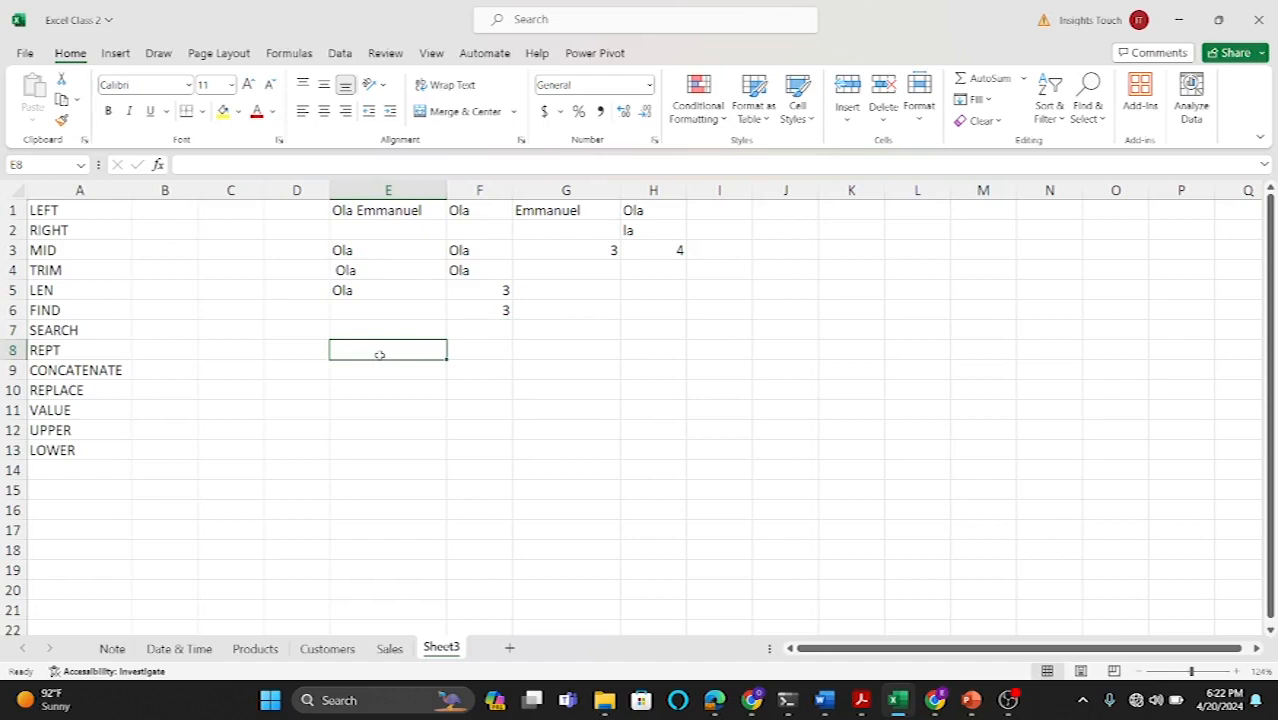
{"action": "type", "text": "OLA"}
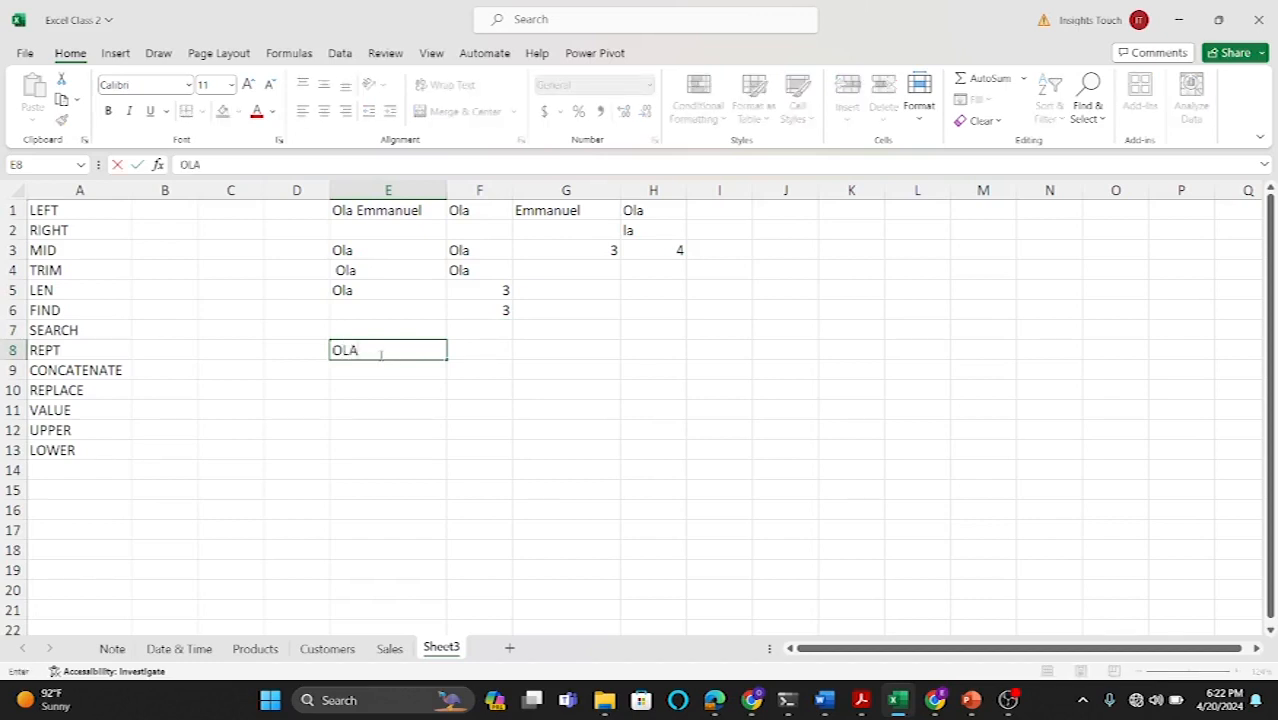
{"action": "left_click", "coordinate": [475, 352]}
{"action": "type", "text": "EMMAN"}
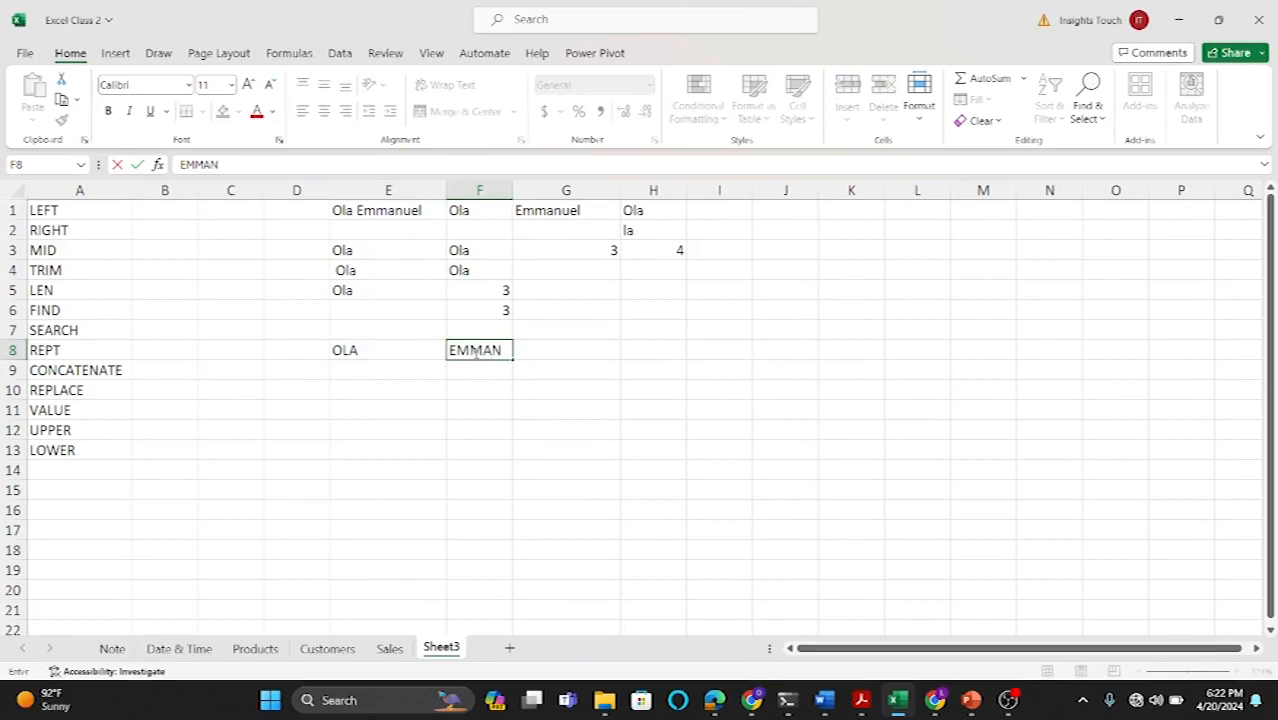
{"action": "key", "text": "Return"}
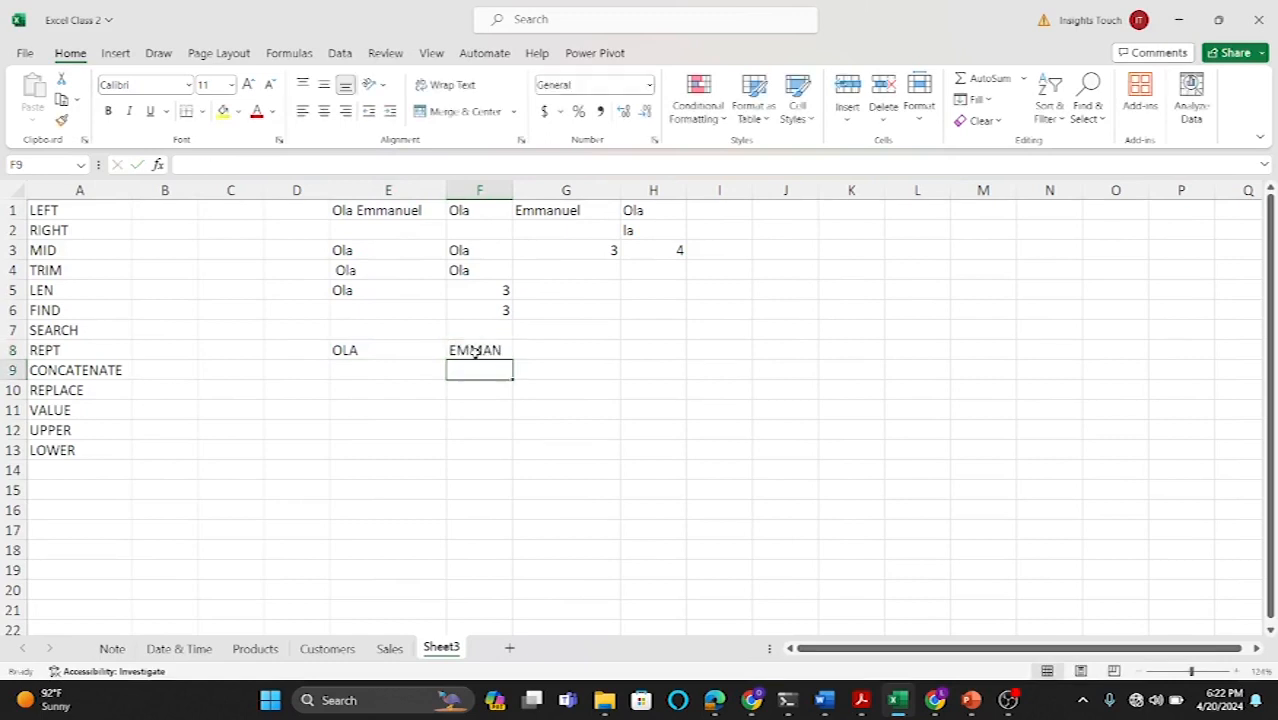
Step: Enter a second sample first name in E9 and its last name in F9
{"action": "left_click", "coordinate": [410, 371]}
{"action": "type", "text": "JU"}
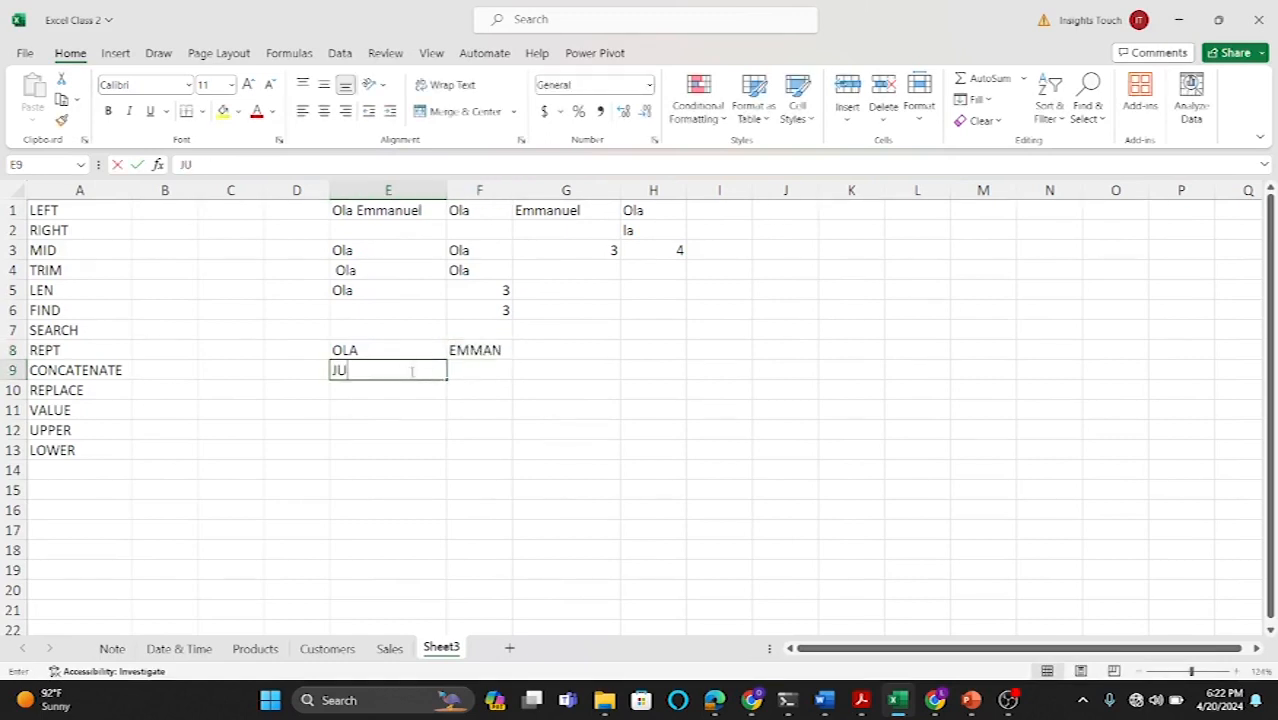
{"action": "type", "text": "LIUS"}
{"action": "left_click", "coordinate": [495, 372]}
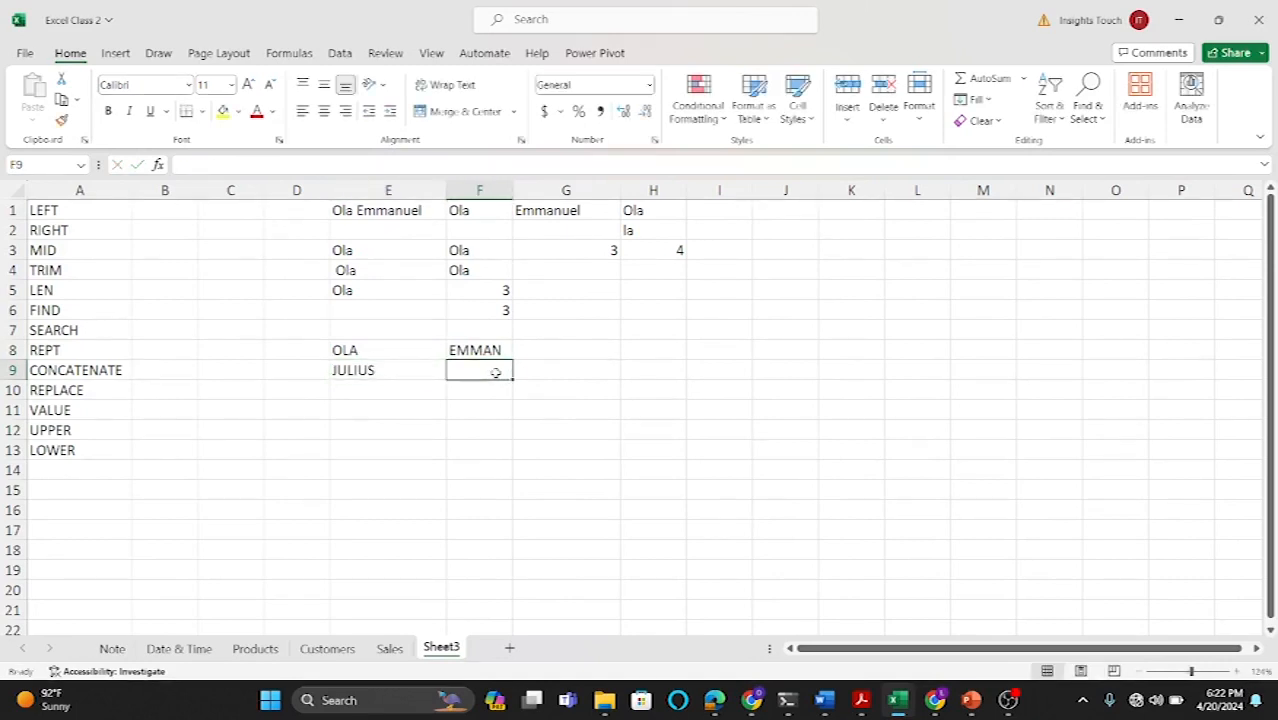
{"action": "type", "text": "RI"}
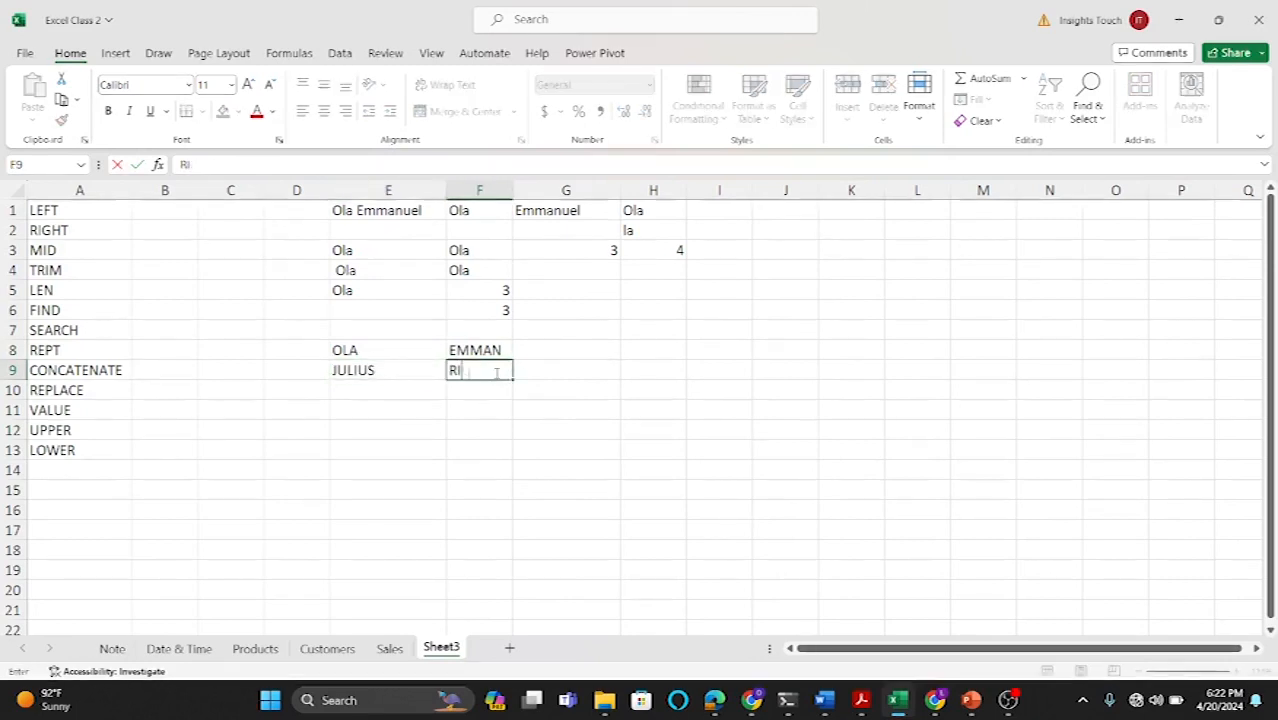
{"action": "type", "text": "CHA"}
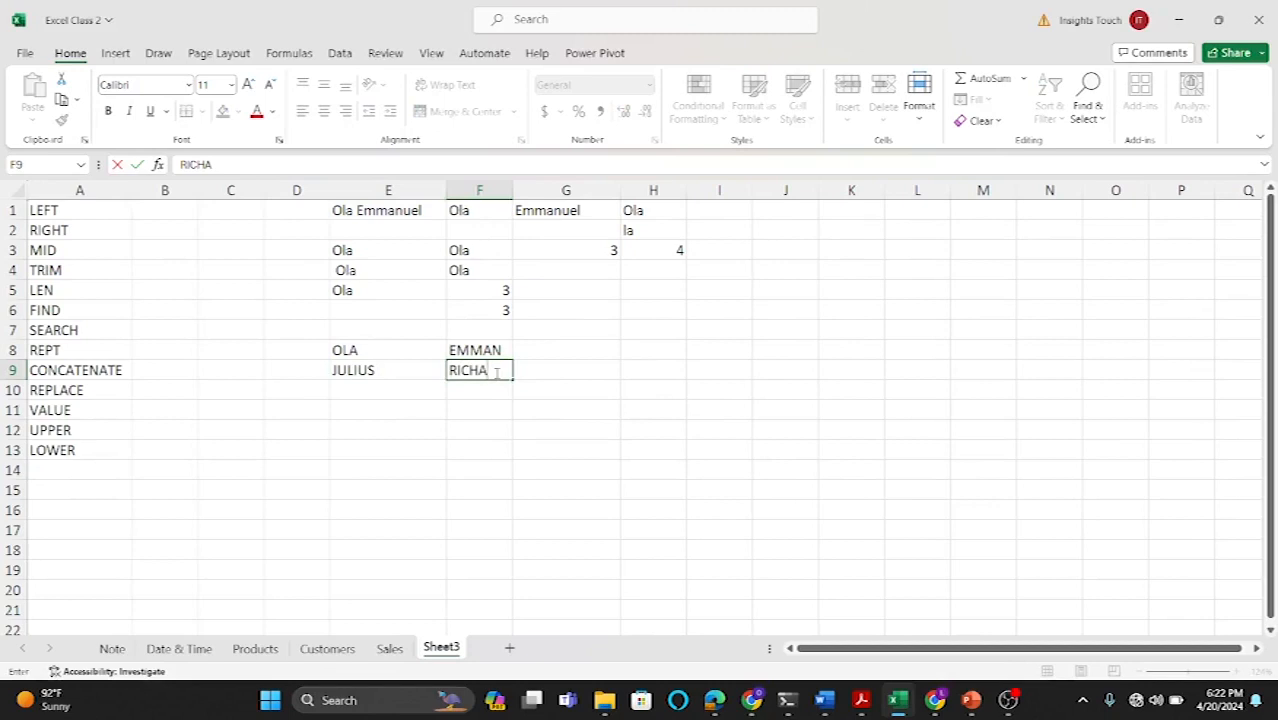
{"action": "type", "text": "RD"}
{"action": "key", "text": "Return"}
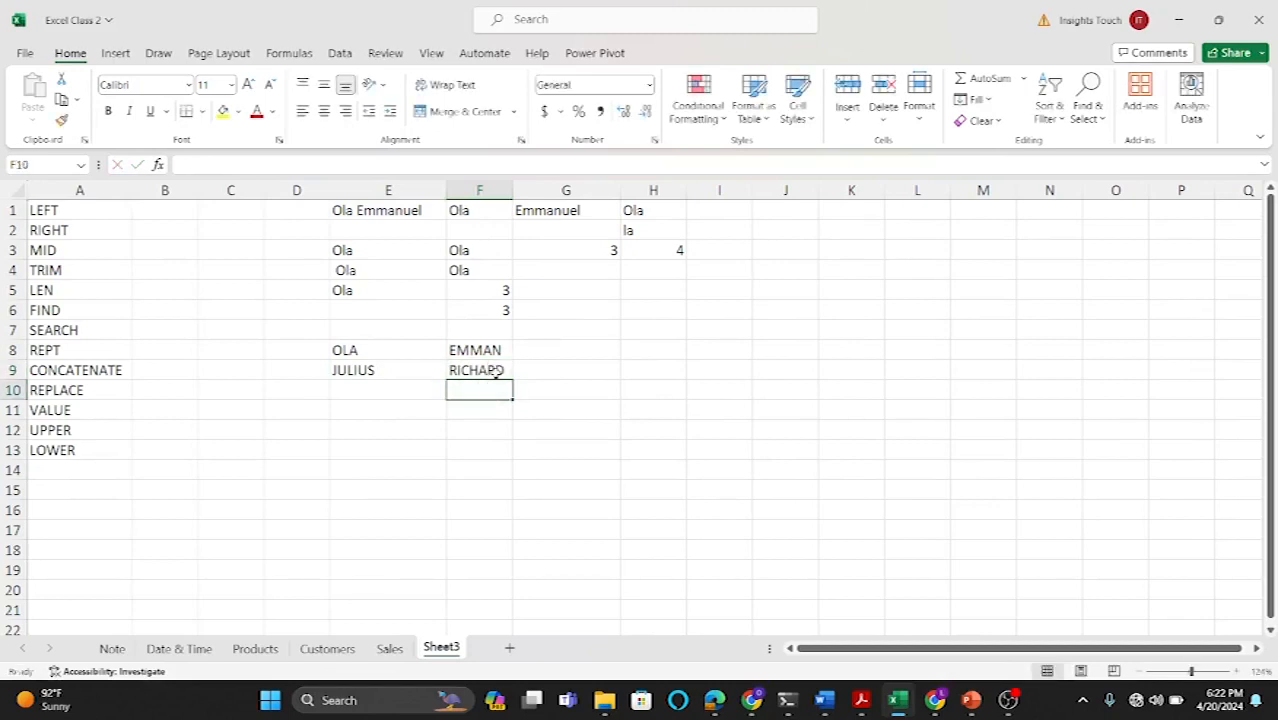
Step: Enter a third sample first name in E10 and its last name in F10
{"action": "left_click", "coordinate": [410, 388]}
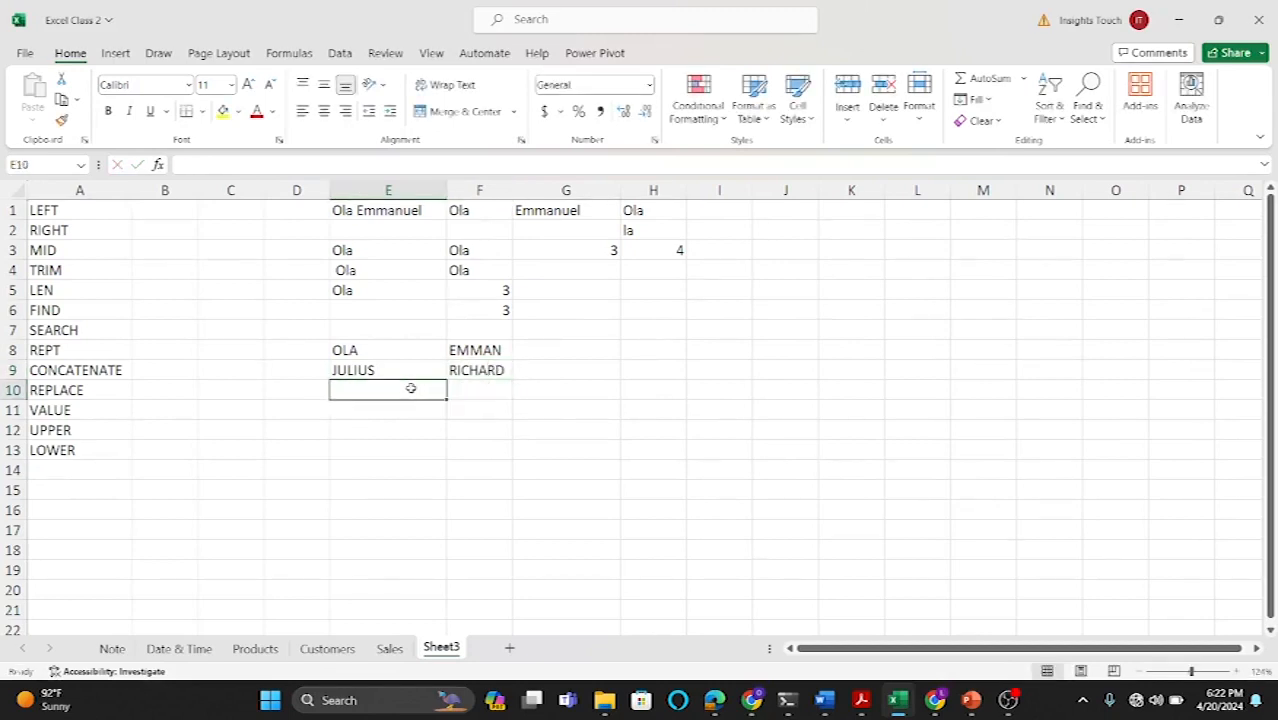
{"action": "type", "text": "PAUL"}
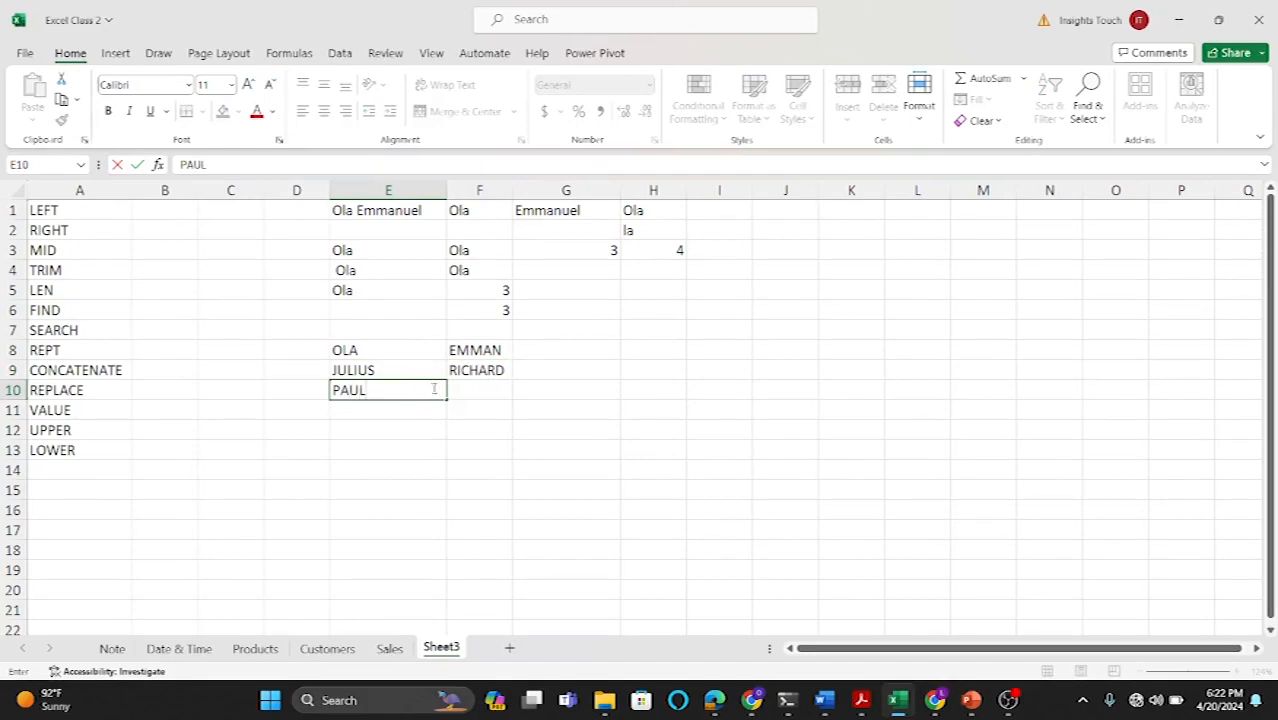
{"action": "left_click", "coordinate": [479, 388]}
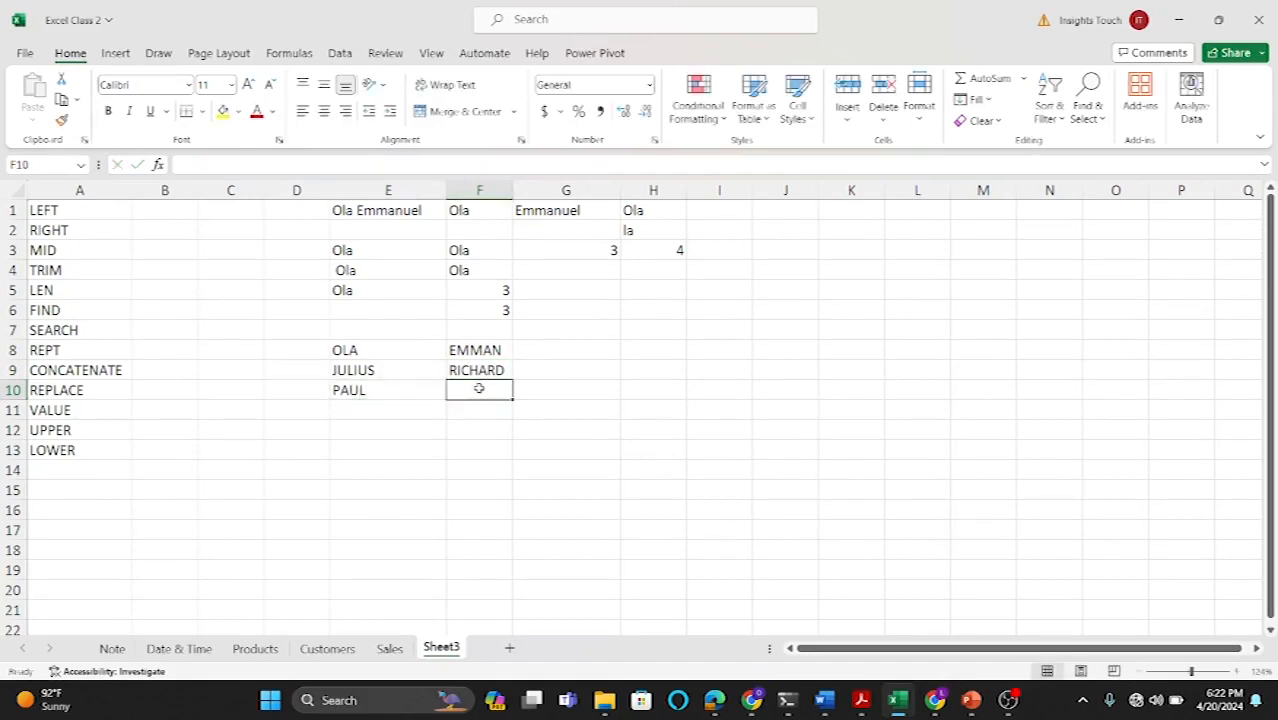
{"action": "type", "text": "BEN"}
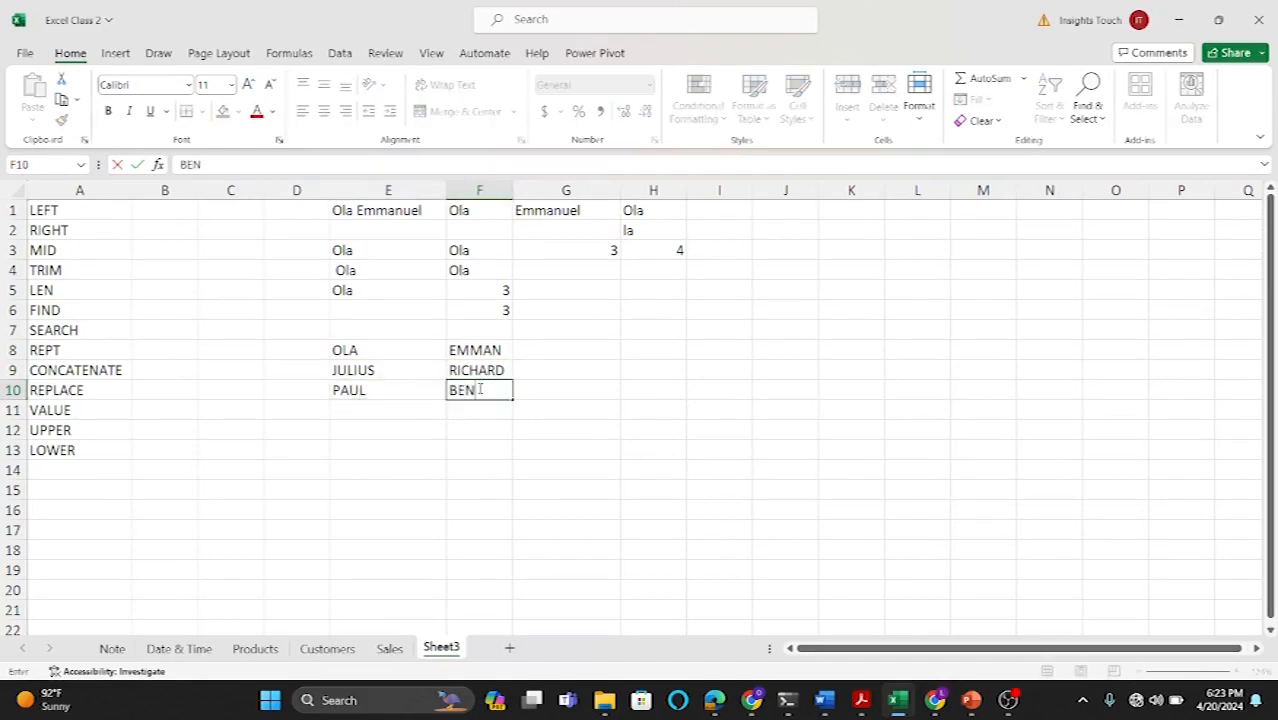
{"action": "left_click", "coordinate": [568, 464]}
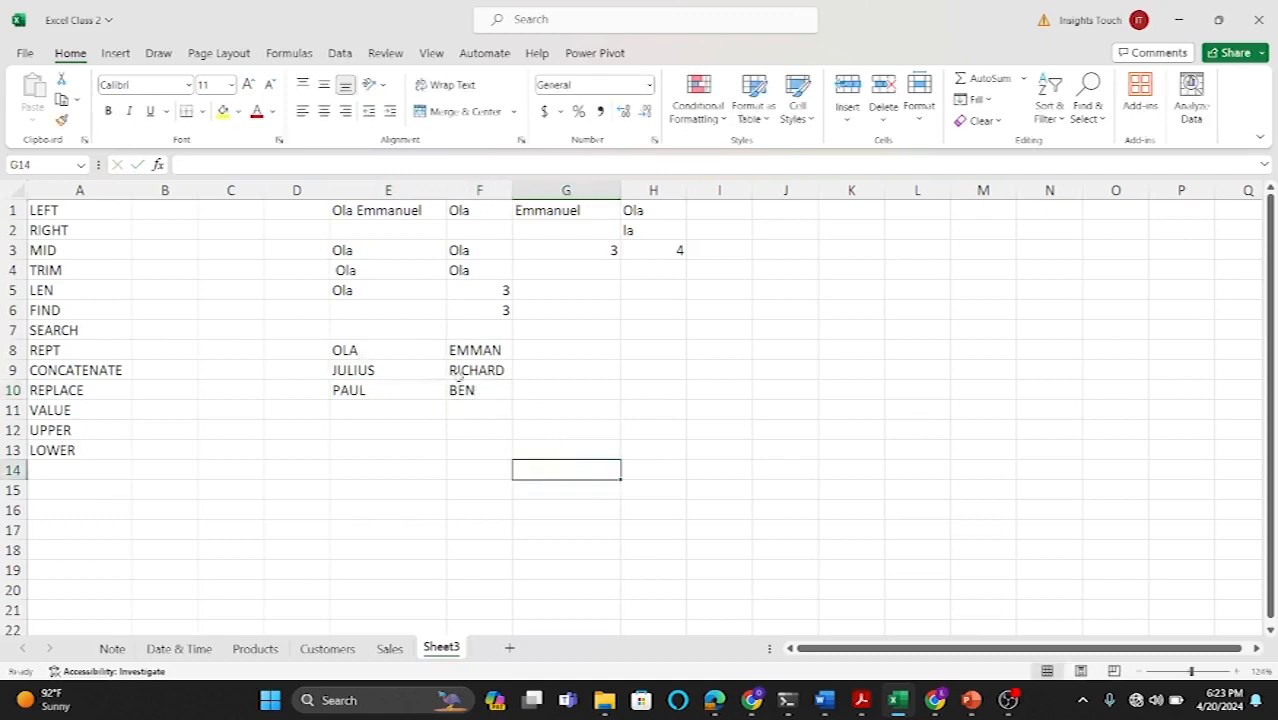
Step: Add the headers First in E7 and Last Name in F7, and widen column F to fit
{"action": "left_click", "coordinate": [355, 330]}
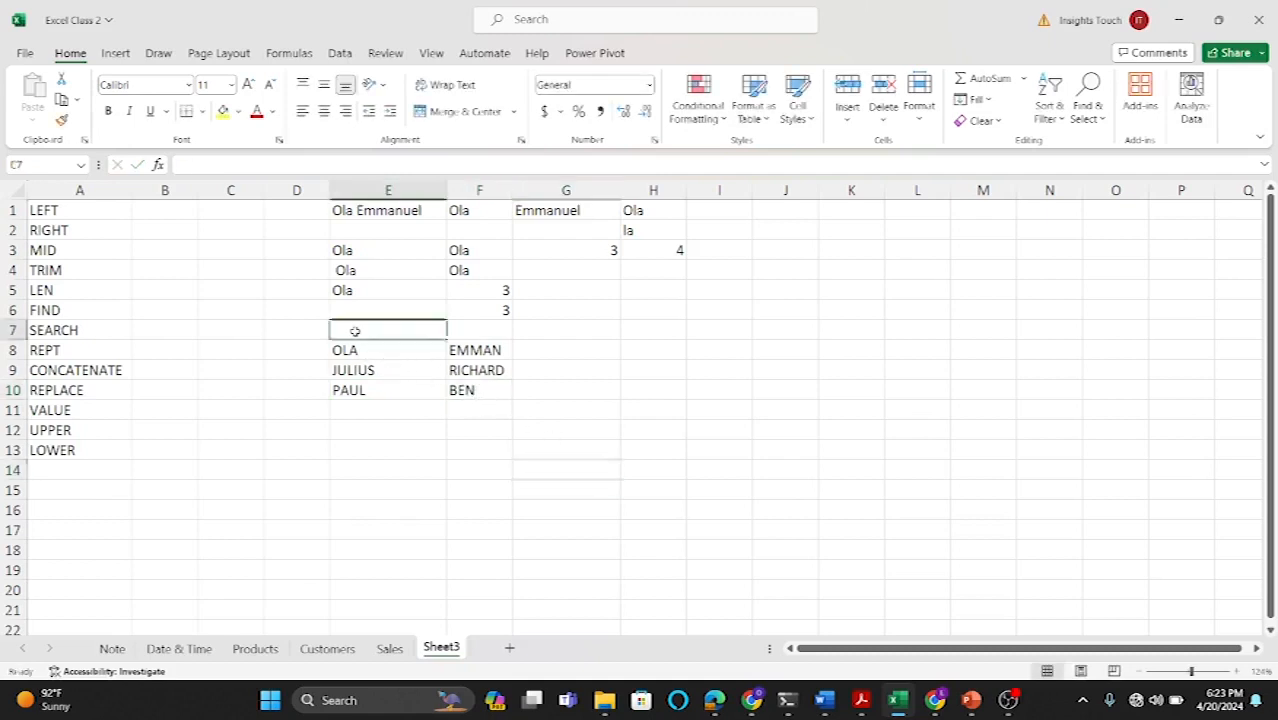
{"action": "type", "text": "Fi"}
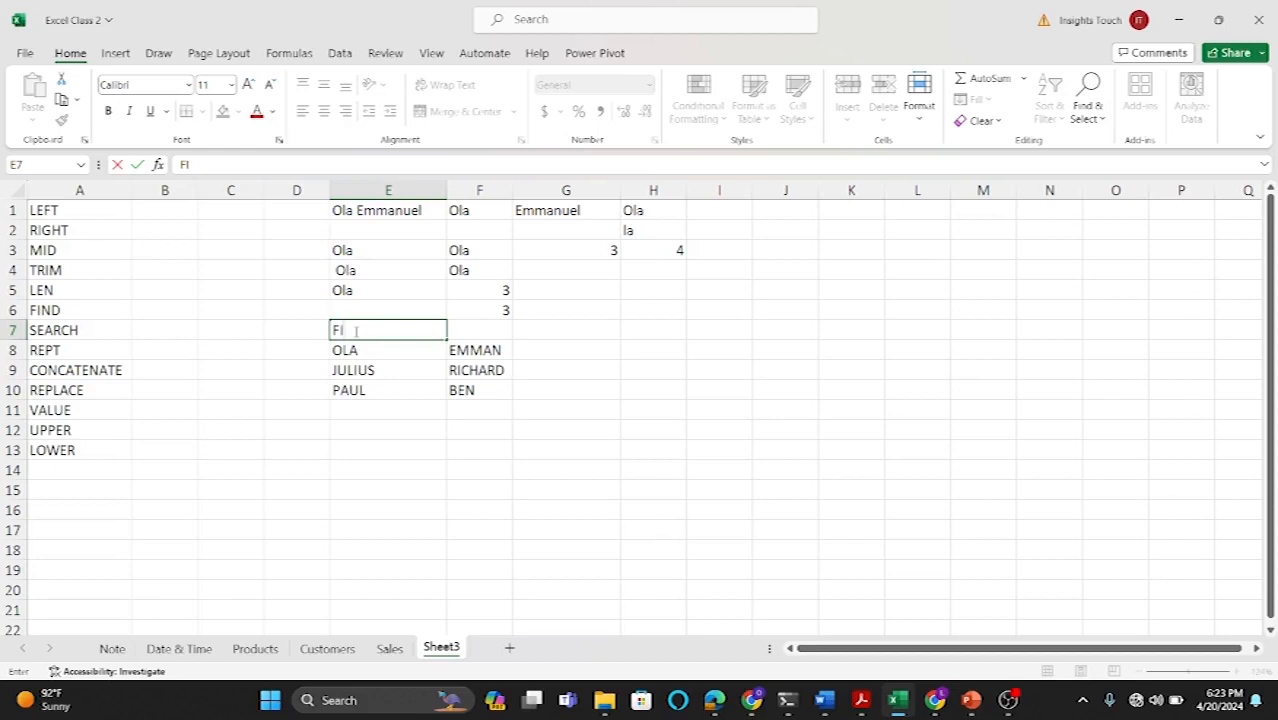
{"action": "type", "text": "st"}
{"action": "left_click", "coordinate": [489, 333]}
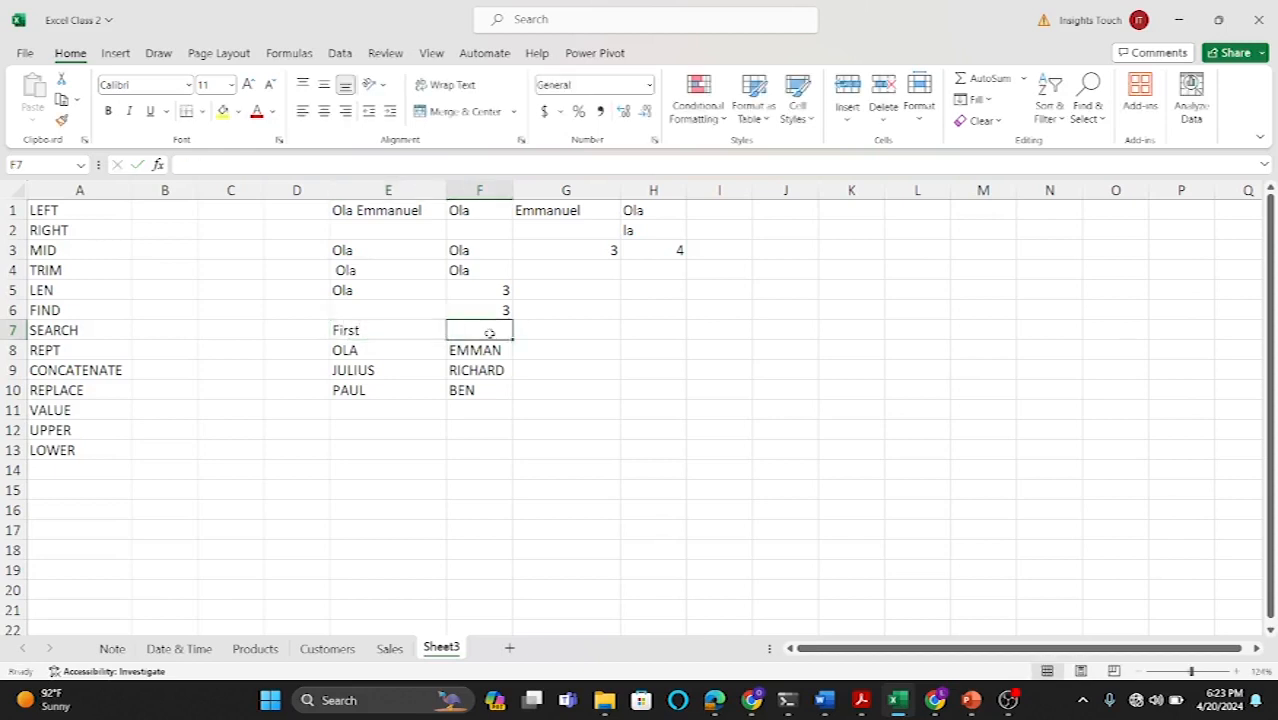
{"action": "type", "text": "Last"}
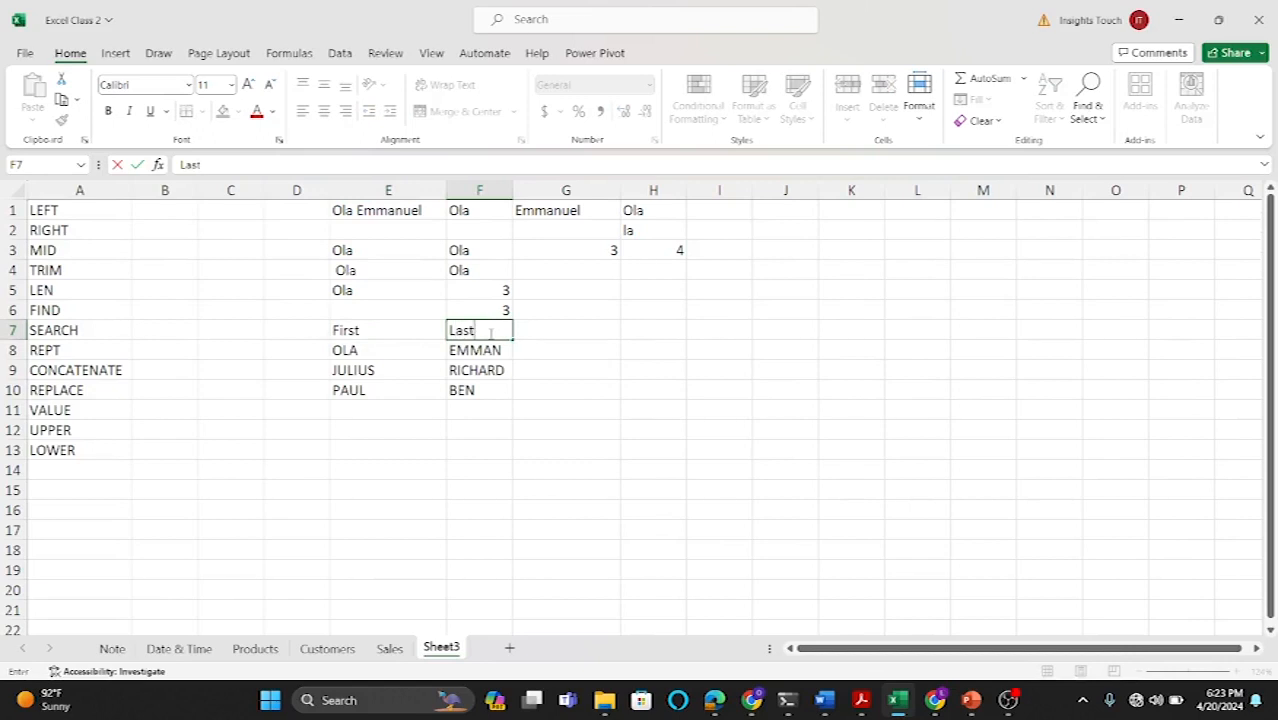
{"action": "type", "text": " Name"}
{"action": "key", "text": "Return"}
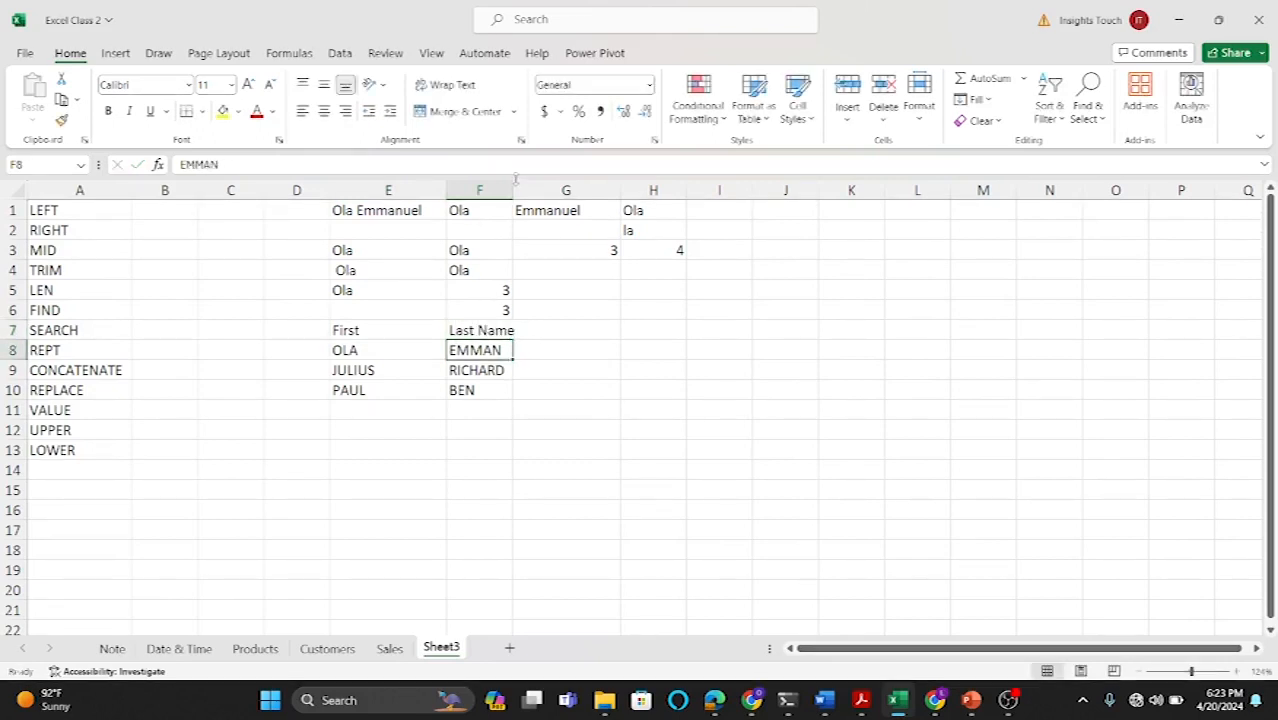
{"action": "left_click_drag", "start_coordinate": [510, 183], "coordinate": [536, 183]}
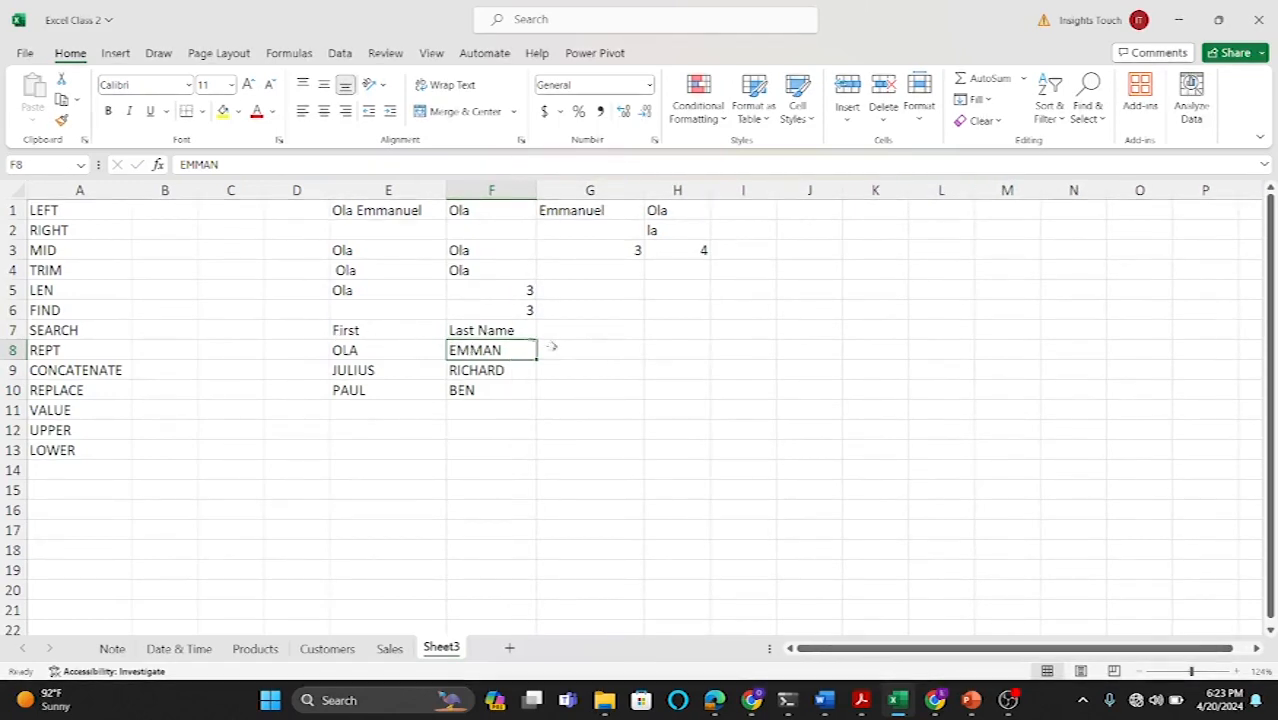
Step: Enter the header full name in G7
{"action": "left_click", "coordinate": [587, 333]}
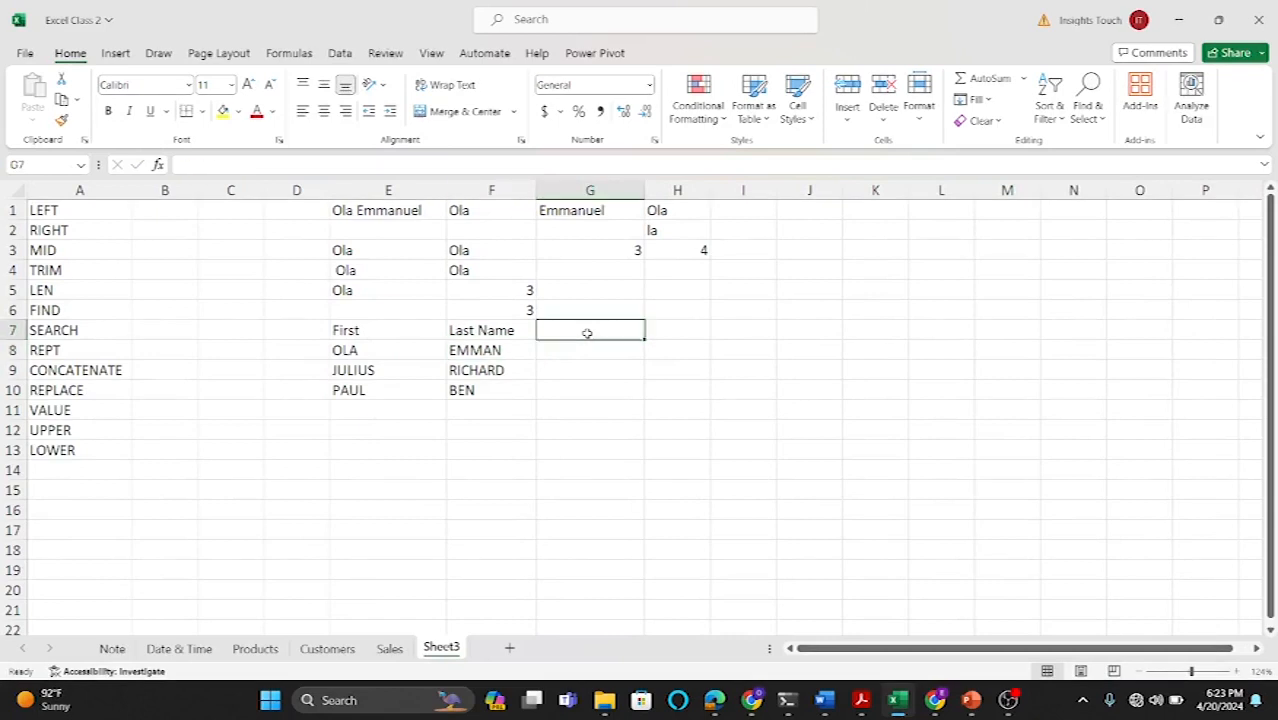
{"action": "type", "text": "full na"}
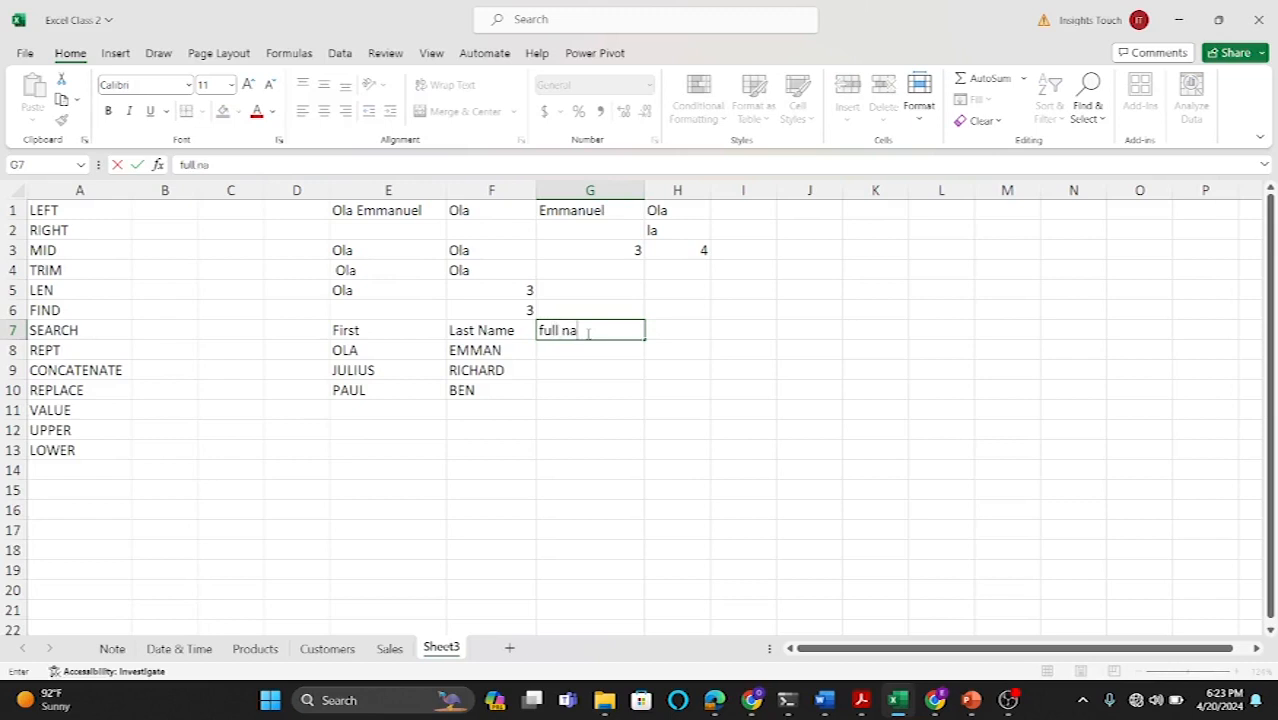
{"action": "type", "text": "me"}
{"action": "left_click", "coordinate": [635, 404]}
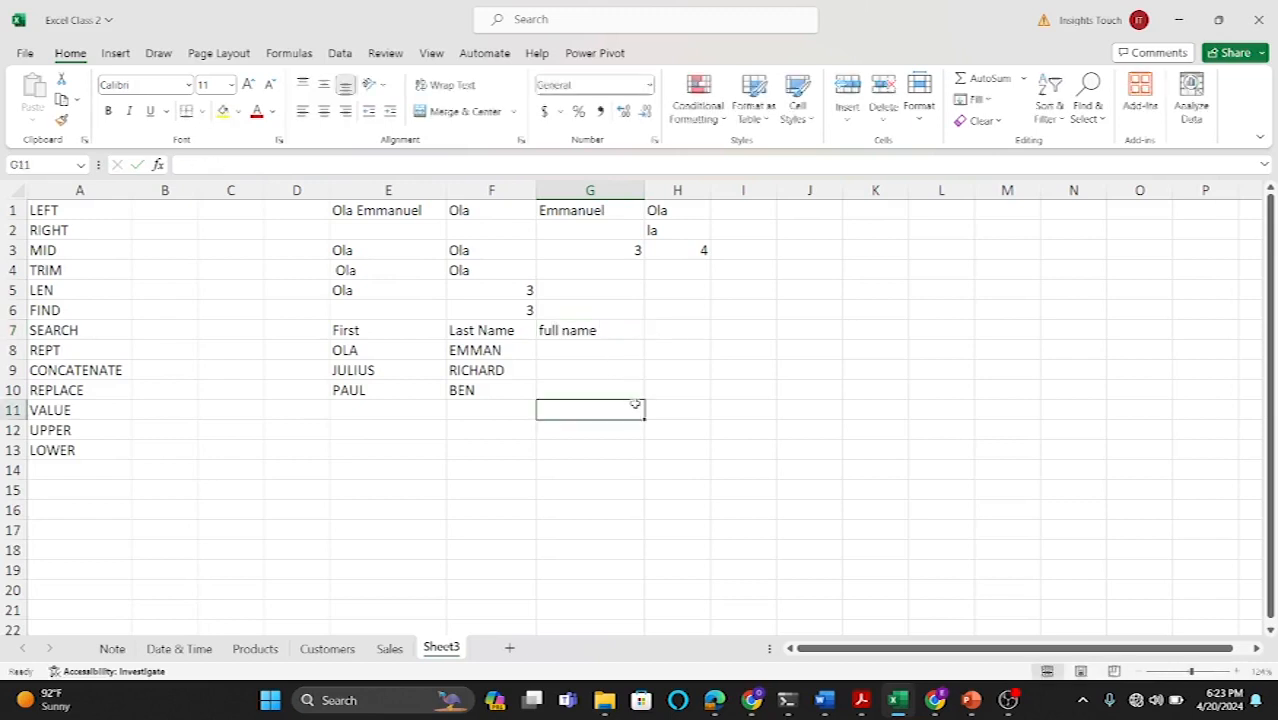
Step: Enter a CONCAT formula in G8 joining the first name in E8 with the last name in F8
{"action": "left_click", "coordinate": [574, 350]}
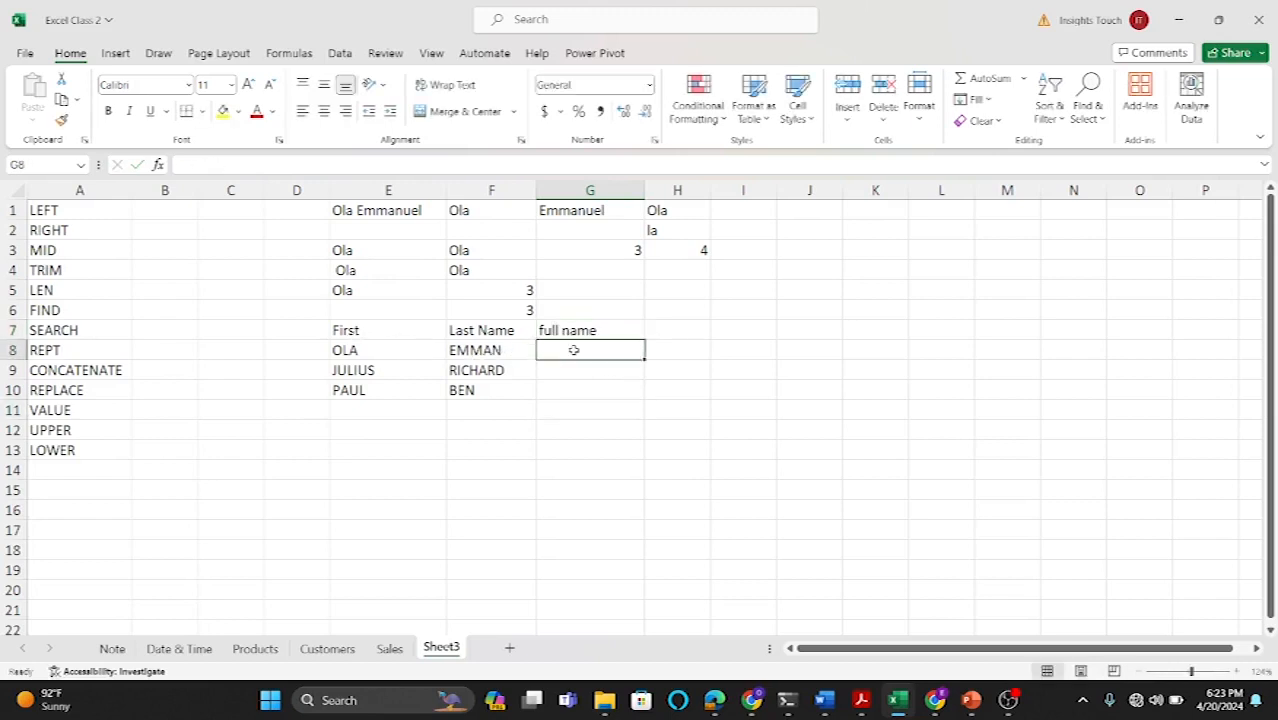
{"action": "type", "text": "=con"}
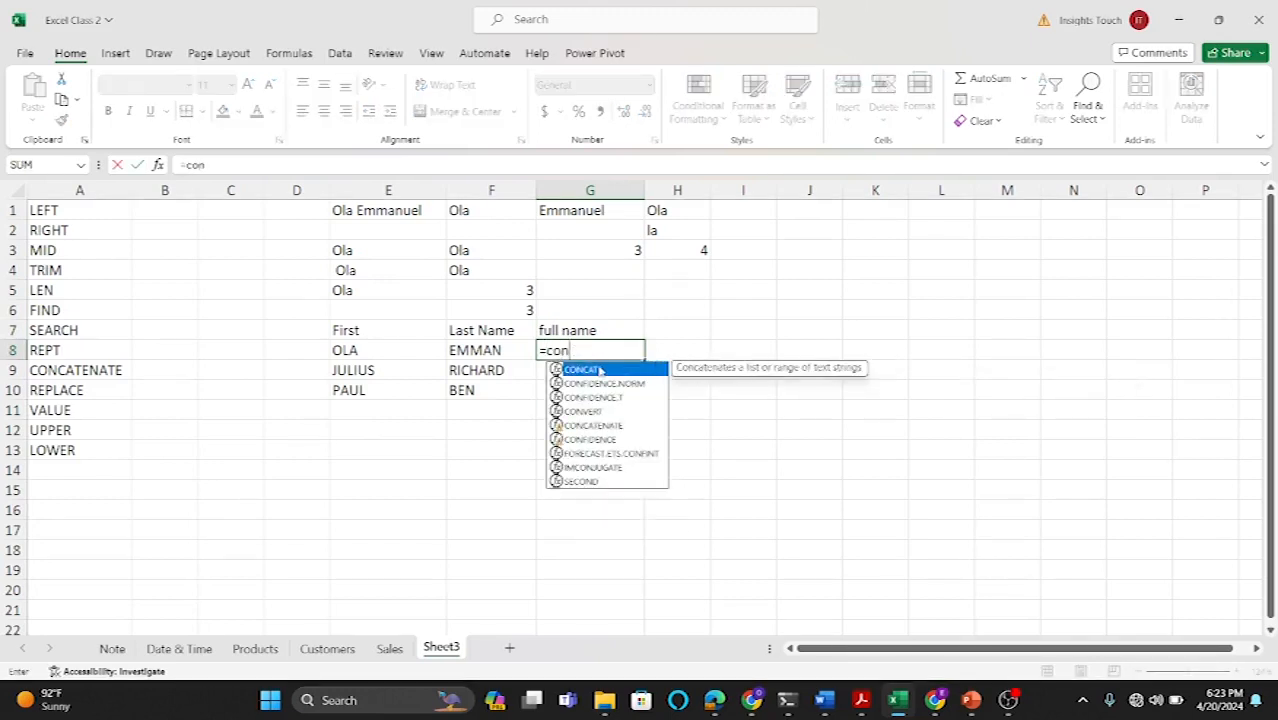
{"action": "double_click", "coordinate": [598, 370]}
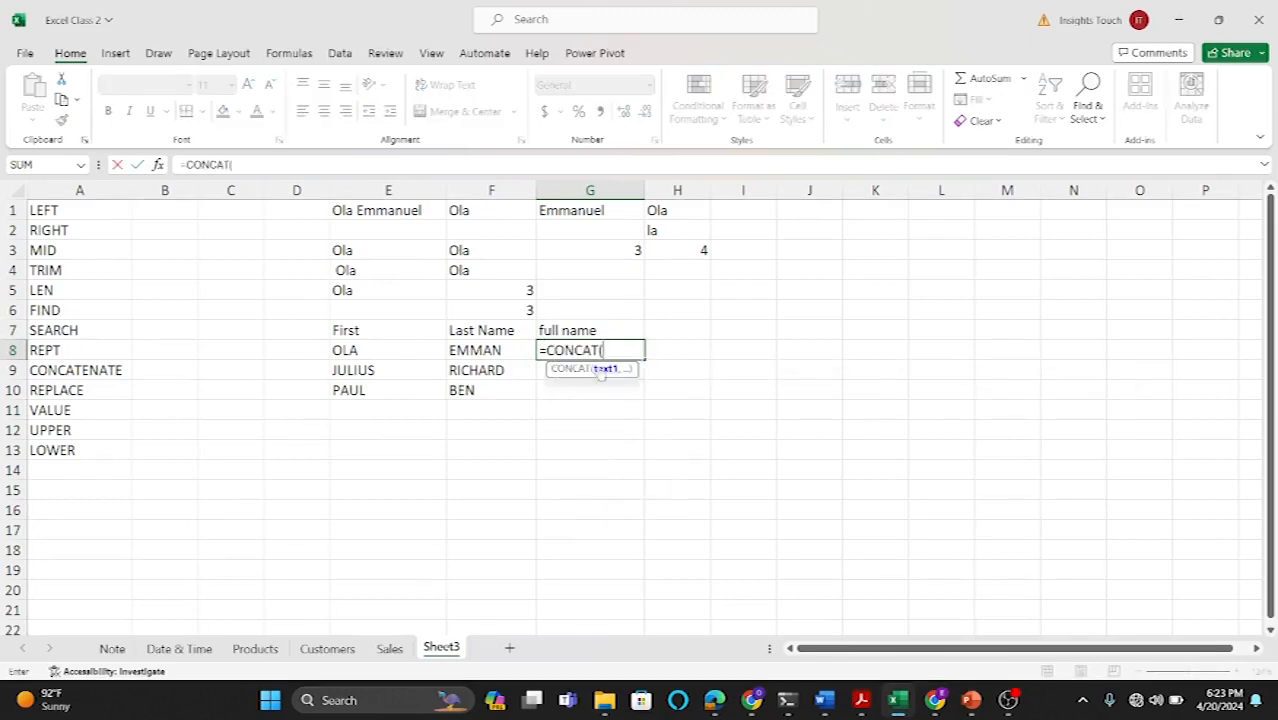
{"action": "left_click", "coordinate": [392, 352]}
{"action": "type", "text": ","}
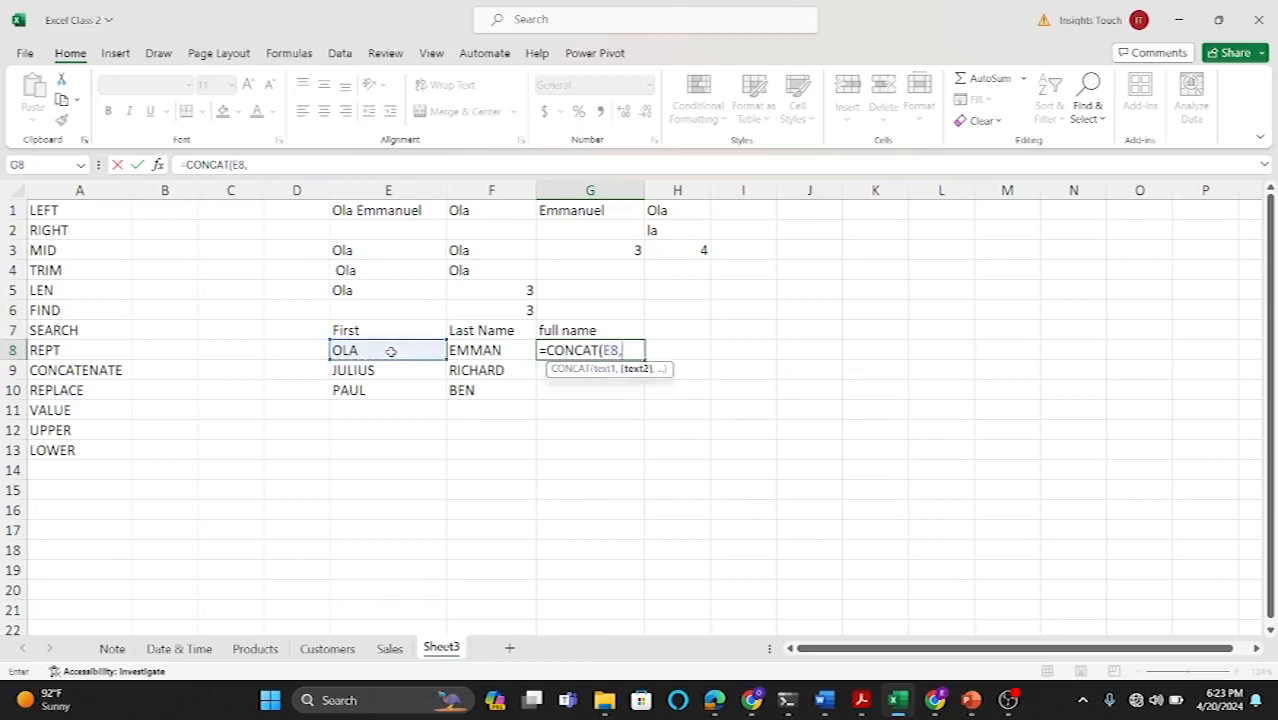
{"action": "left_click", "coordinate": [475, 350]}
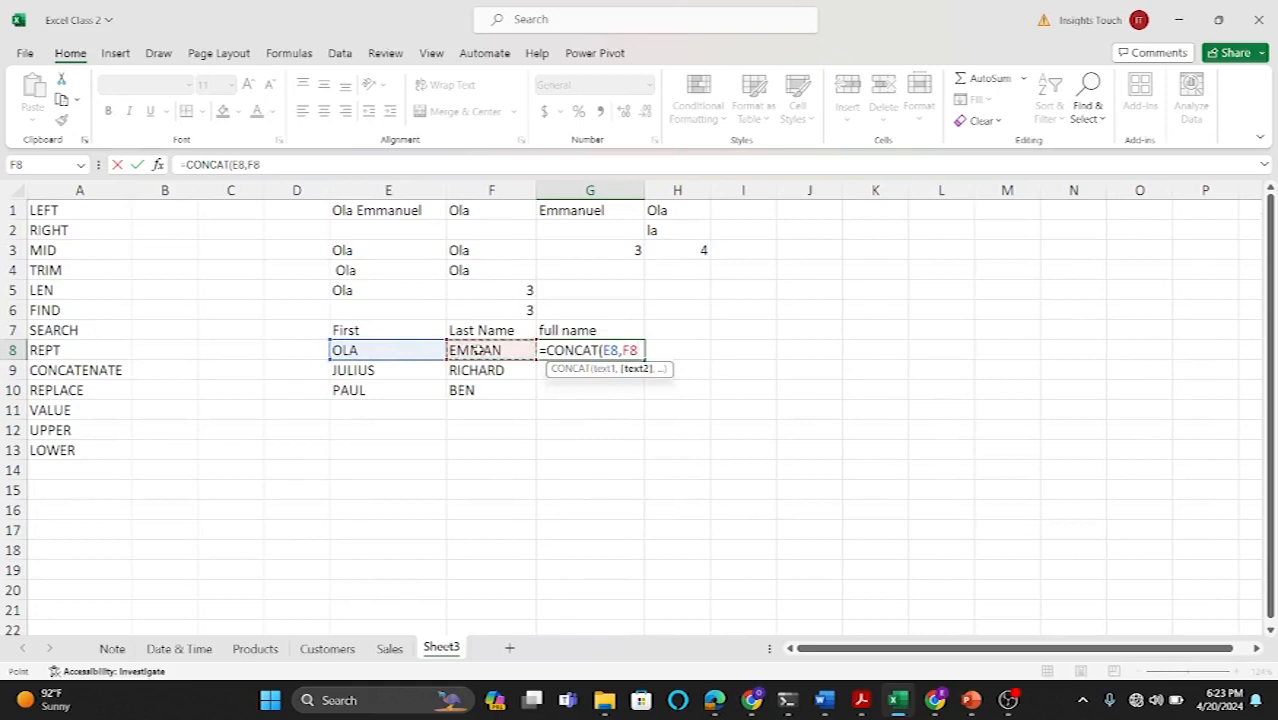
{"action": "key", "text": "Return"}
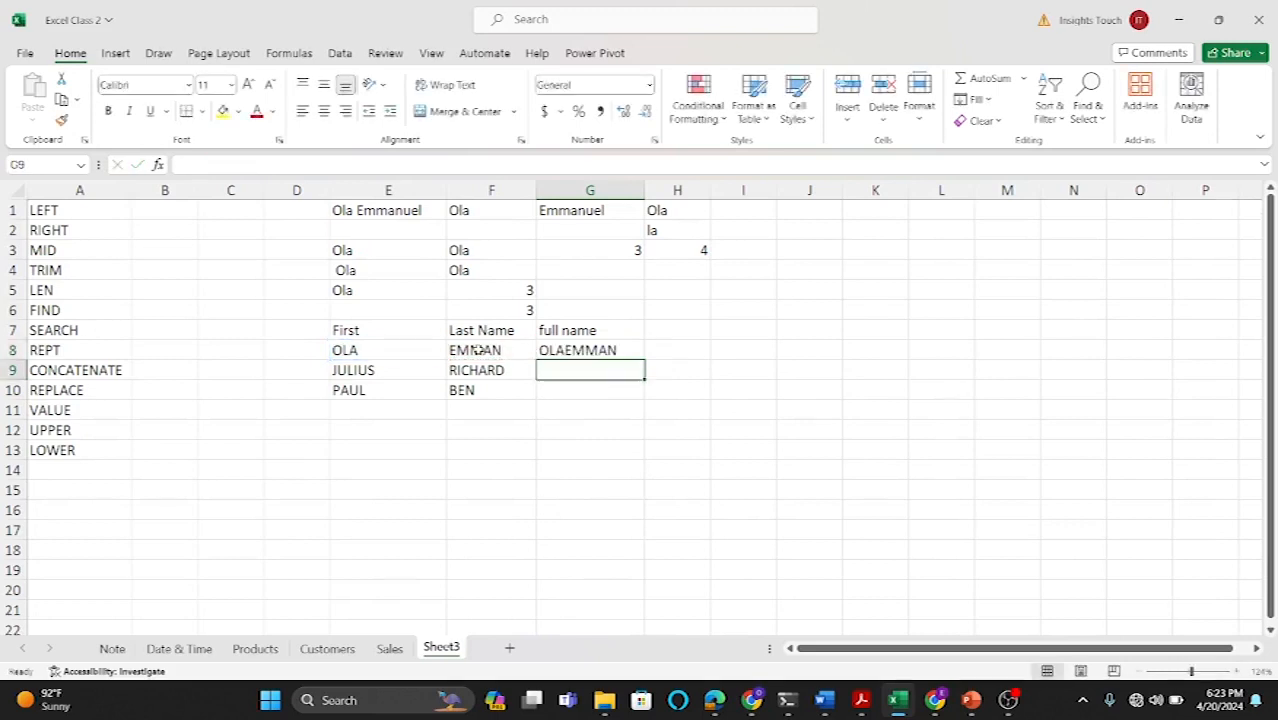
Step: Edit G8's formula to =CONCAT(E8," ",F8) so a space separates the first and last names
{"action": "left_click", "coordinate": [582, 350]}
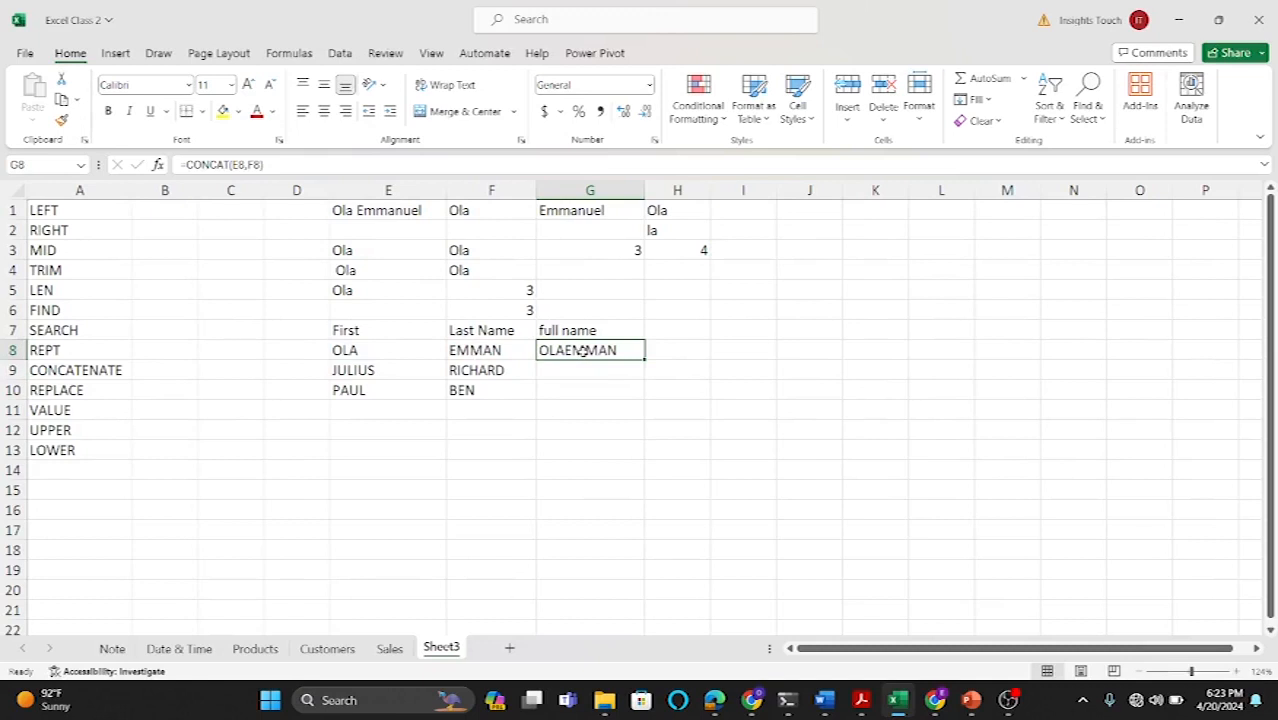
{"action": "double_click", "coordinate": [583, 350]}
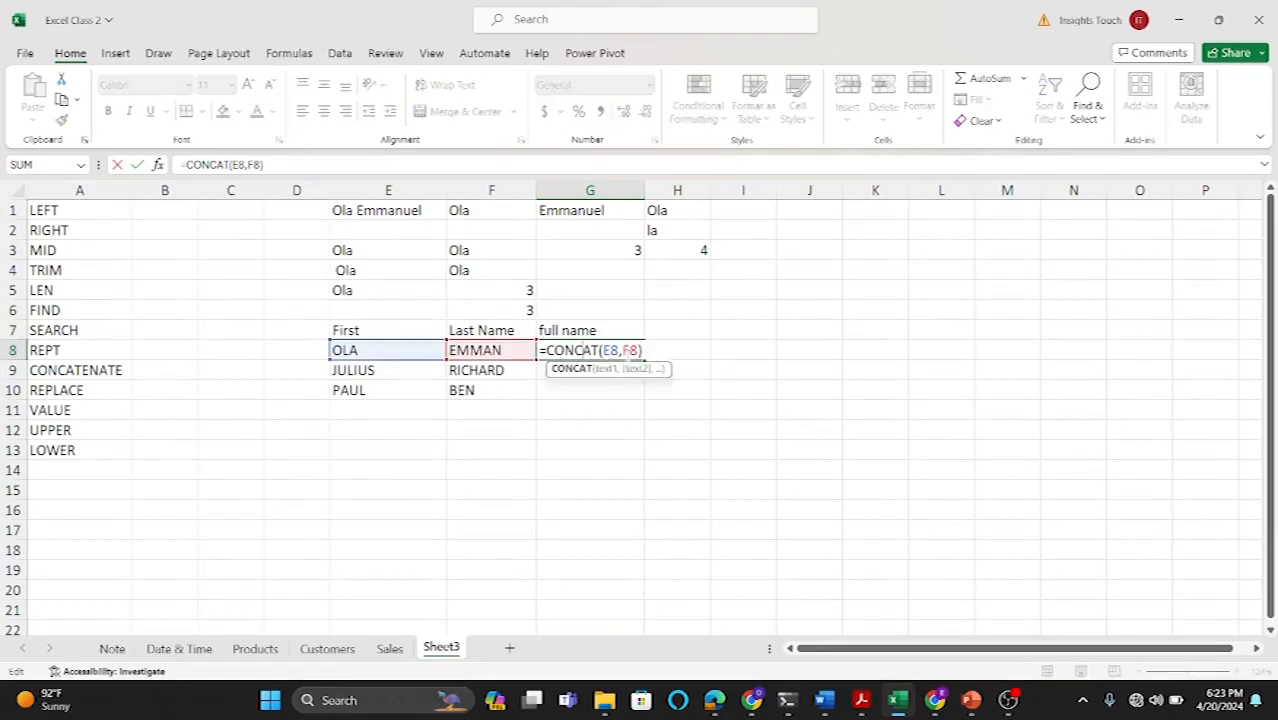
{"action": "left_click", "coordinate": [646, 351]}
{"action": "key", "text": "BackSpace"}
{"action": "key", "text": "BackSpace"}
{"action": "key", "text": "BackSpace"}
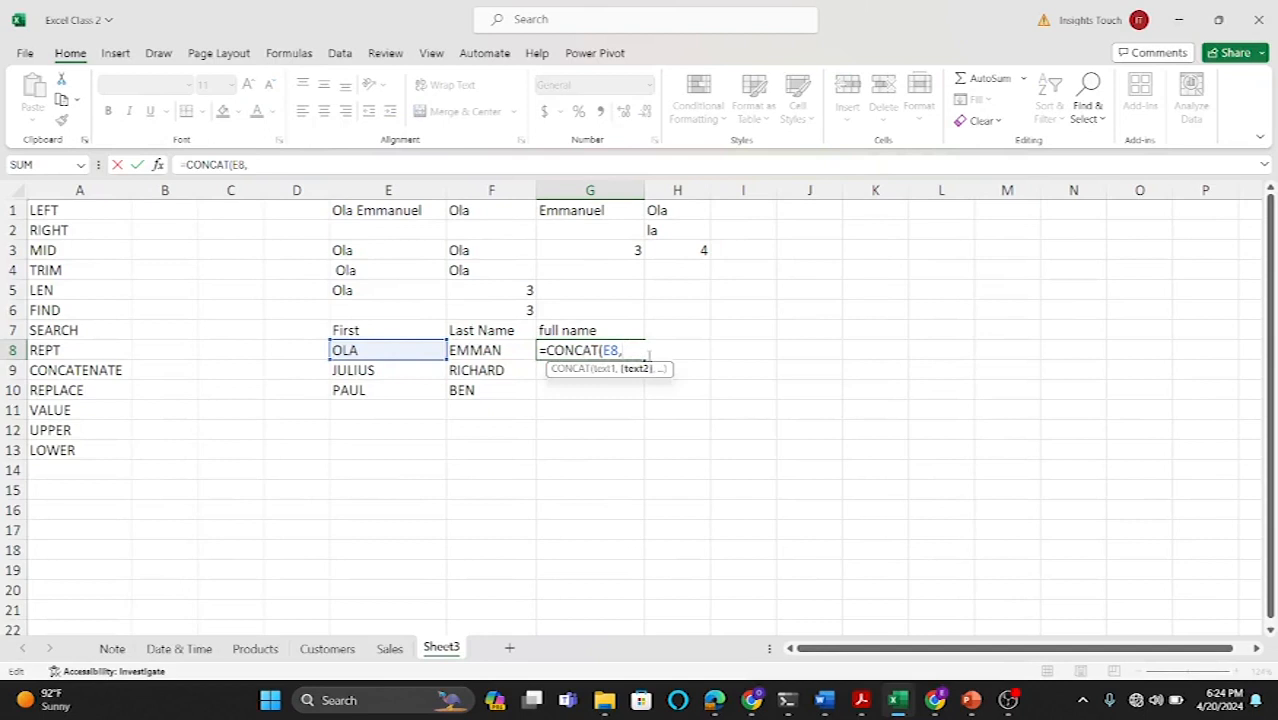
{"action": "type", "text": "\" \","}
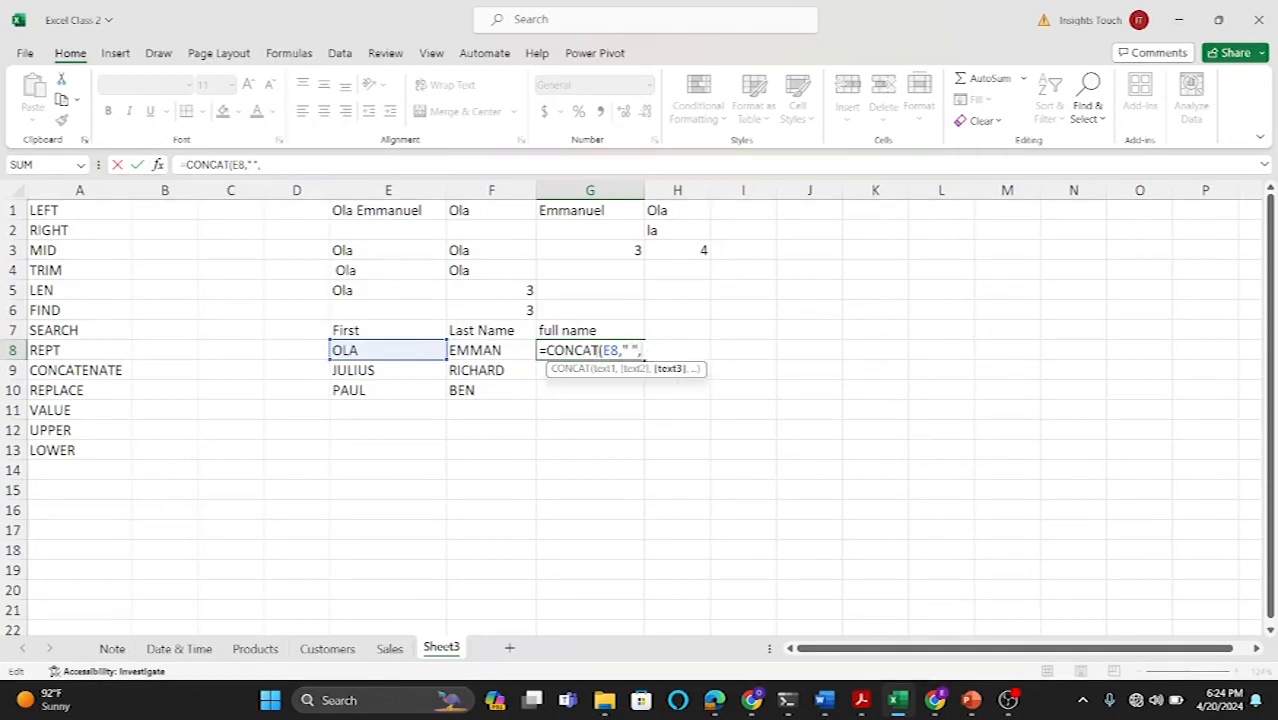
{"action": "left_click", "coordinate": [495, 350]}
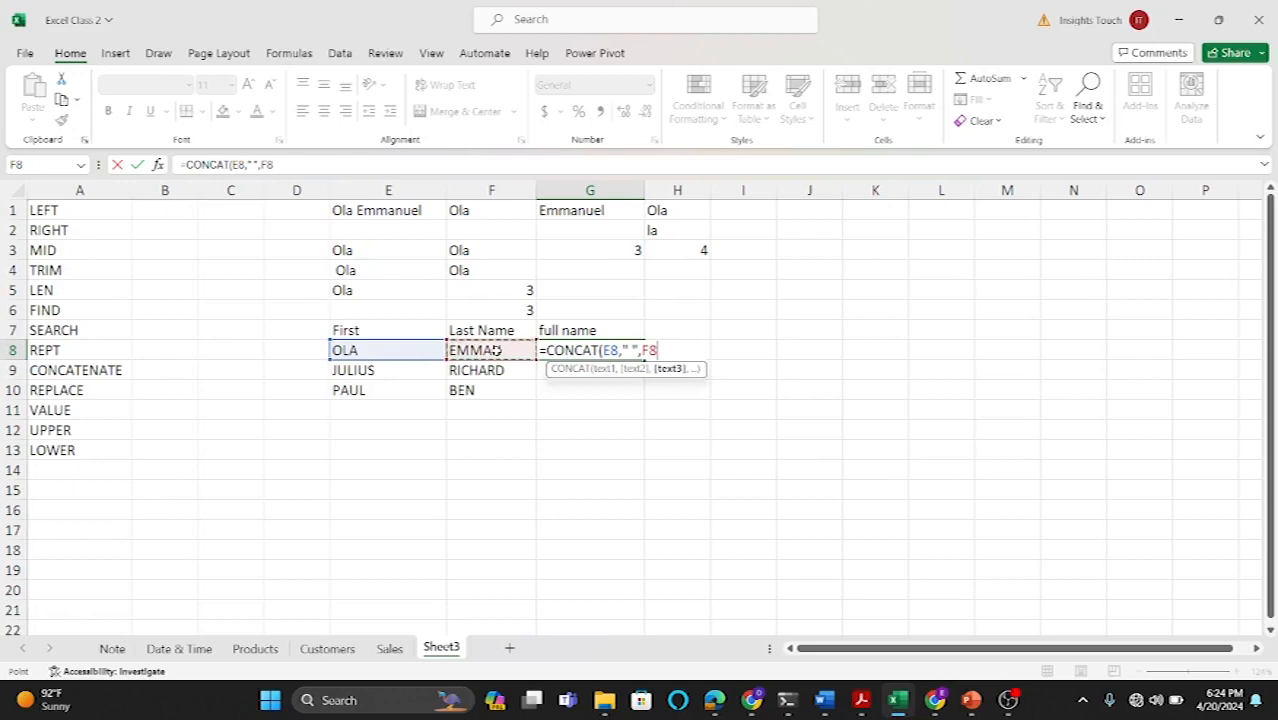
{"action": "type", "text": ")"}
{"action": "key", "text": "Return"}
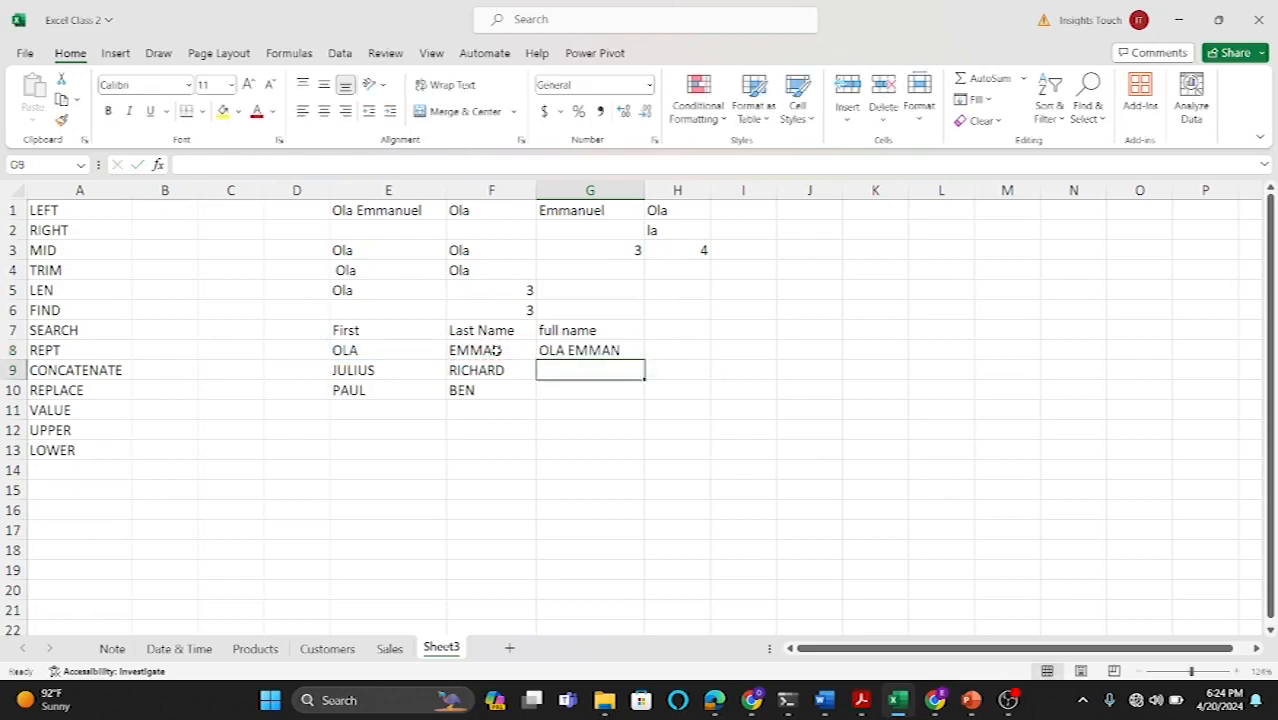
Step: Fill the full-name formula from G8 down to G10
{"action": "left_click", "coordinate": [603, 350]}
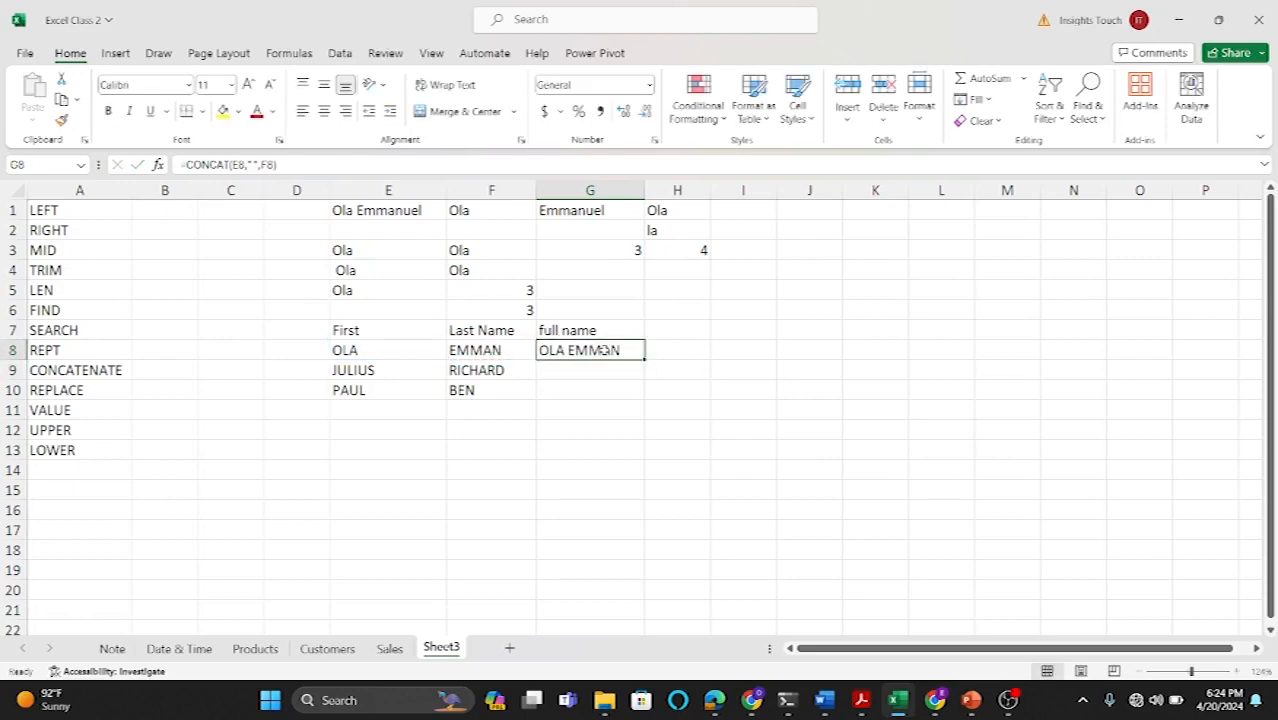
{"action": "left_click_drag", "start_coordinate": [645, 360], "coordinate": [645, 397]}
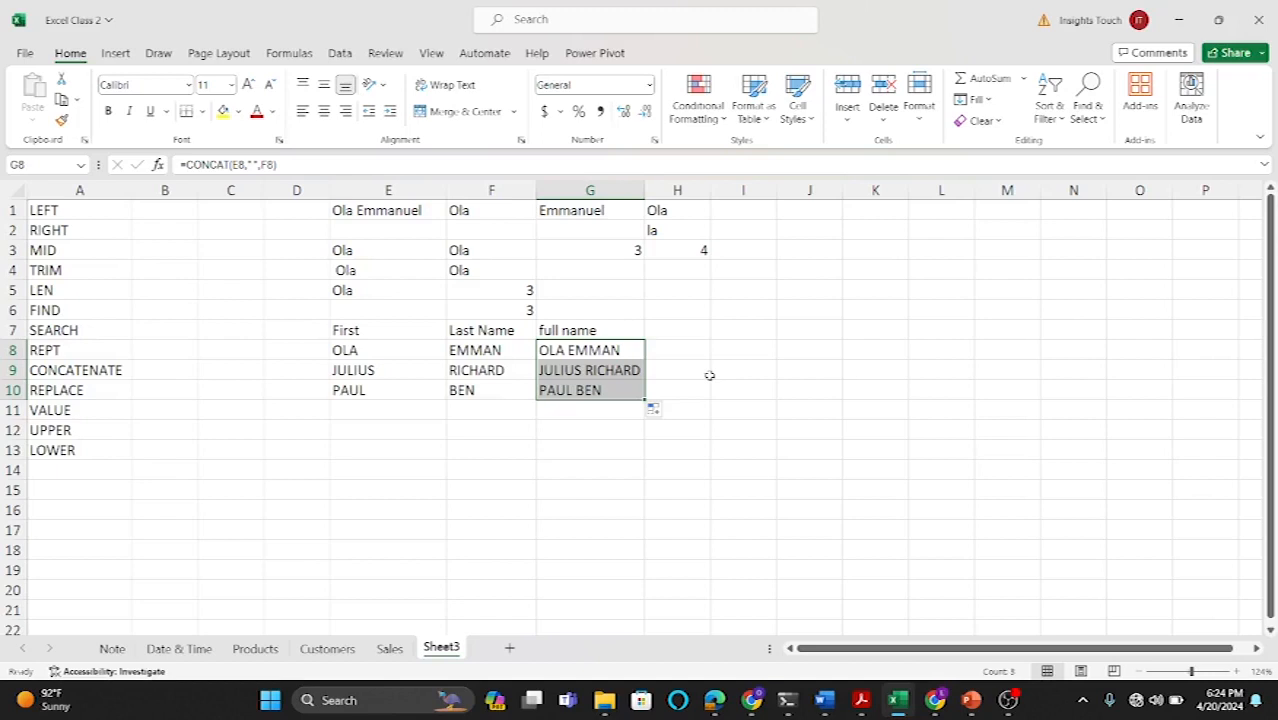
Step: Enter the first name from E8 in H8 and try Flash Fill for the rest of column H
{"action": "left_click", "coordinate": [687, 354]}
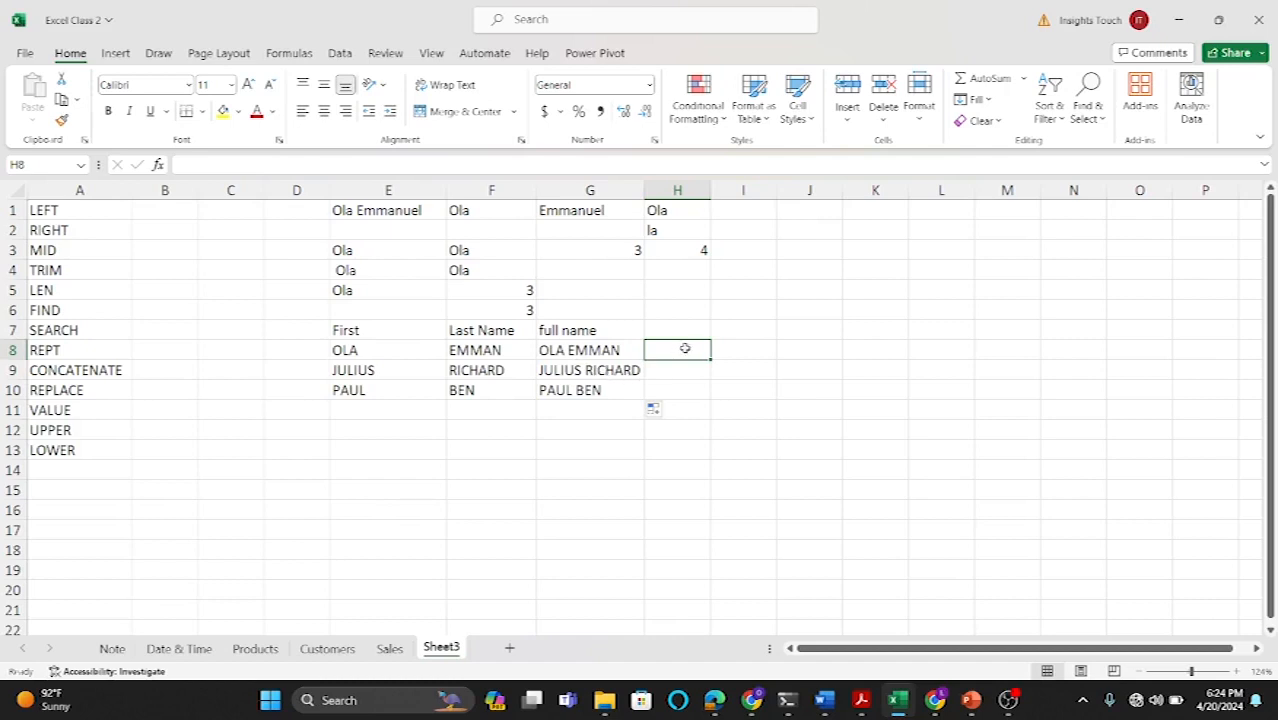
{"action": "type", "text": "o"}
{"action": "key", "text": "BackSpace"}
{"action": "key", "text": "BackSpace"}
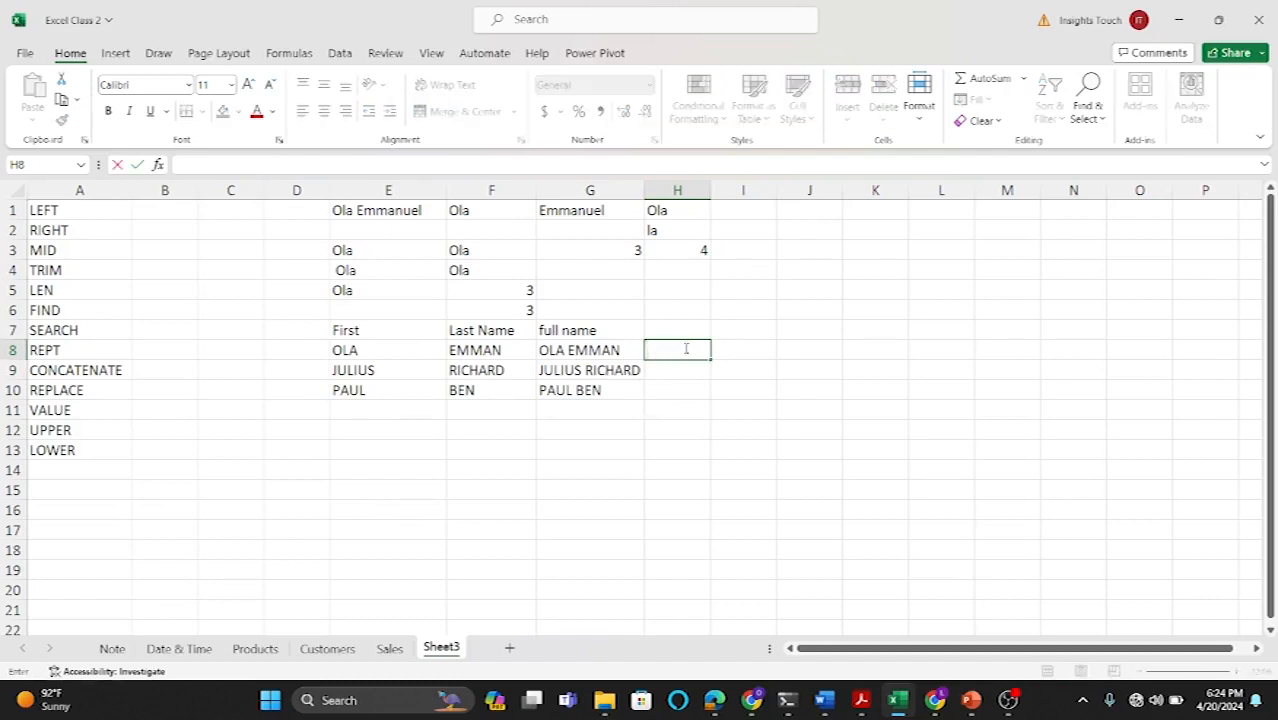
{"action": "type", "text": "OLA"}
{"action": "key", "text": "Return"}
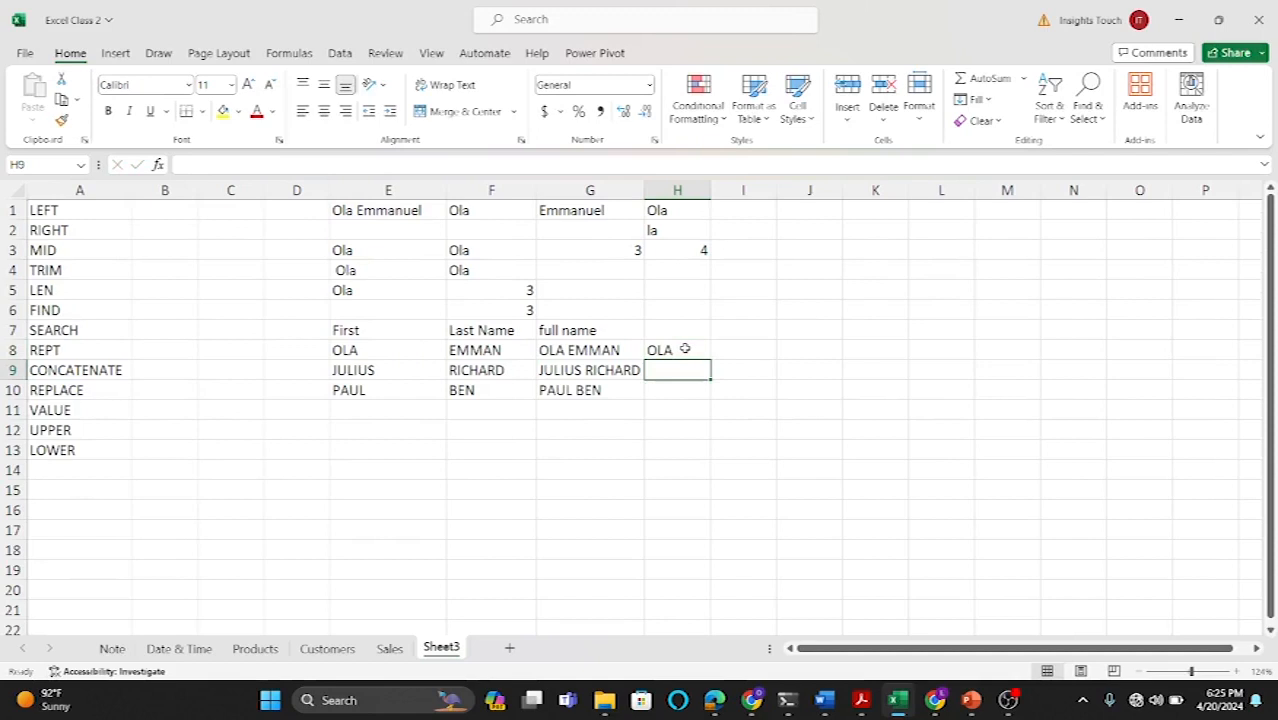
{"action": "key", "text": "ctrl+e"}
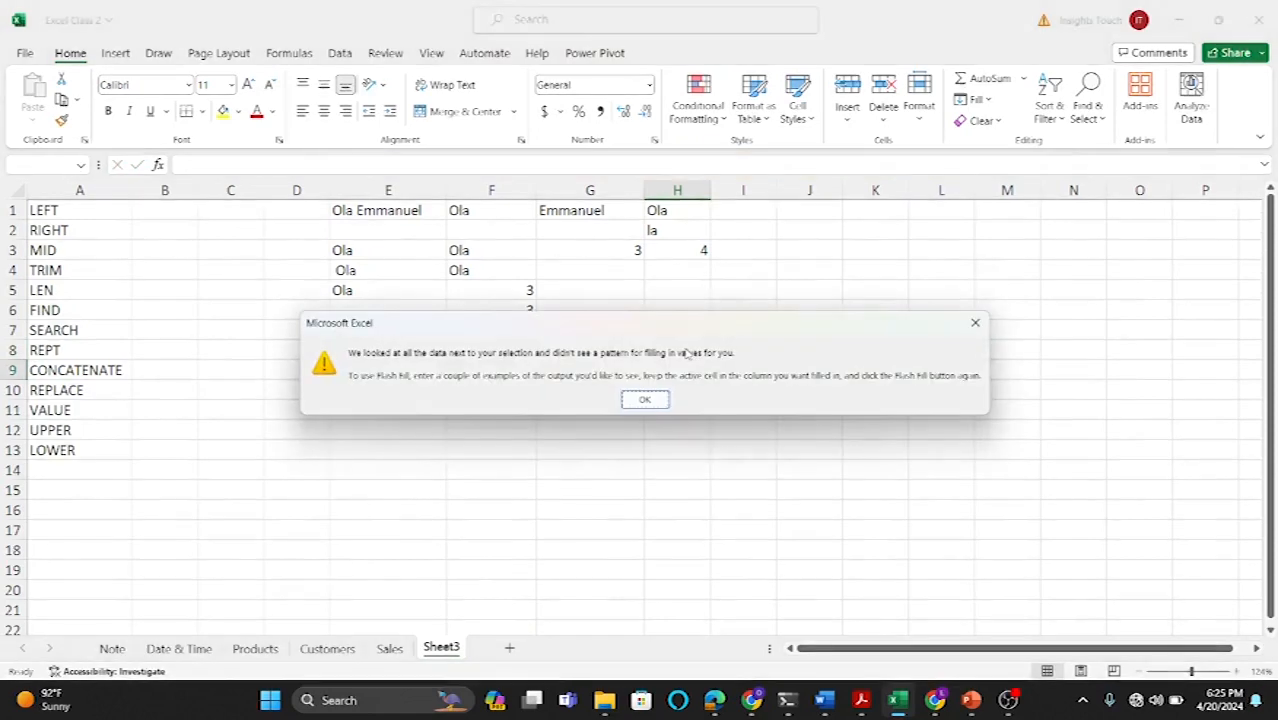
{"action": "left_click", "coordinate": [976, 323]}
Step: Enter the last name from F9 in H9 and retry Flash Fill
{"action": "type", "text": "RICH"}
{"action": "type", "text": "ER"}
{"action": "key", "text": "BackSpace"}
{"action": "key", "text": "BackSpace"}
{"action": "type", "text": "ARD"}
{"action": "key", "text": "Return"}
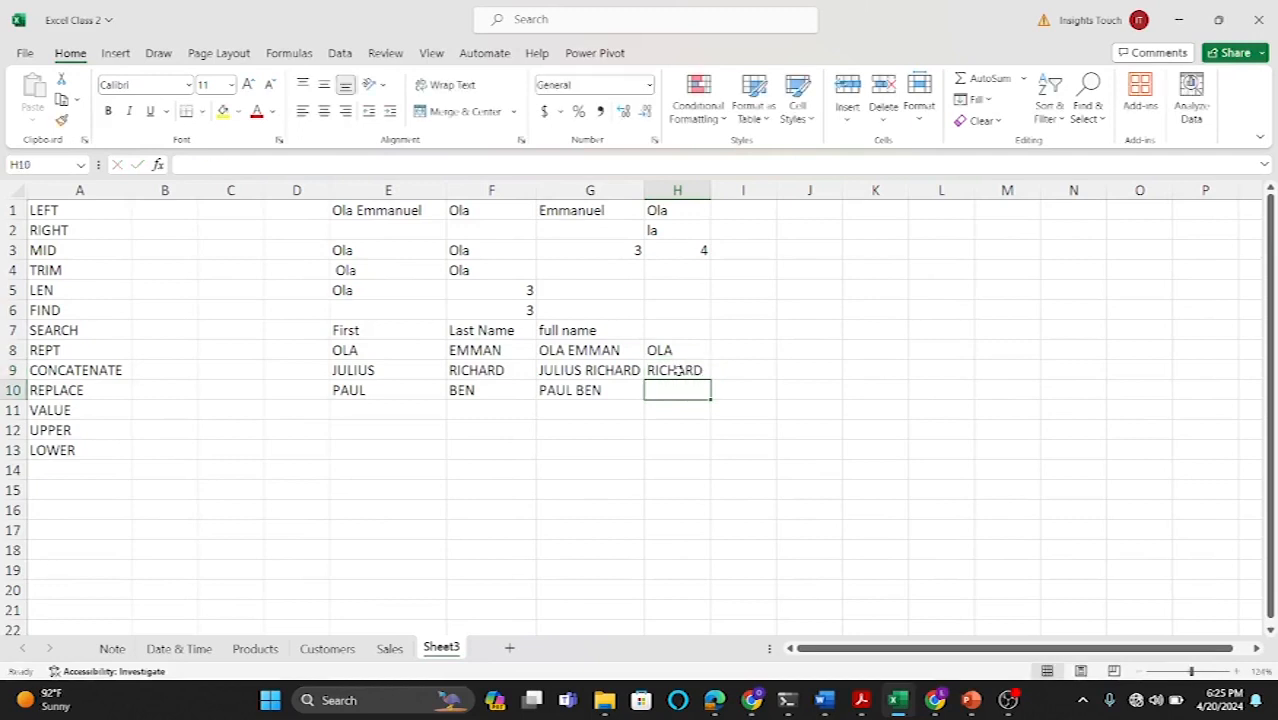
{"action": "key", "text": "ctrl+e"}
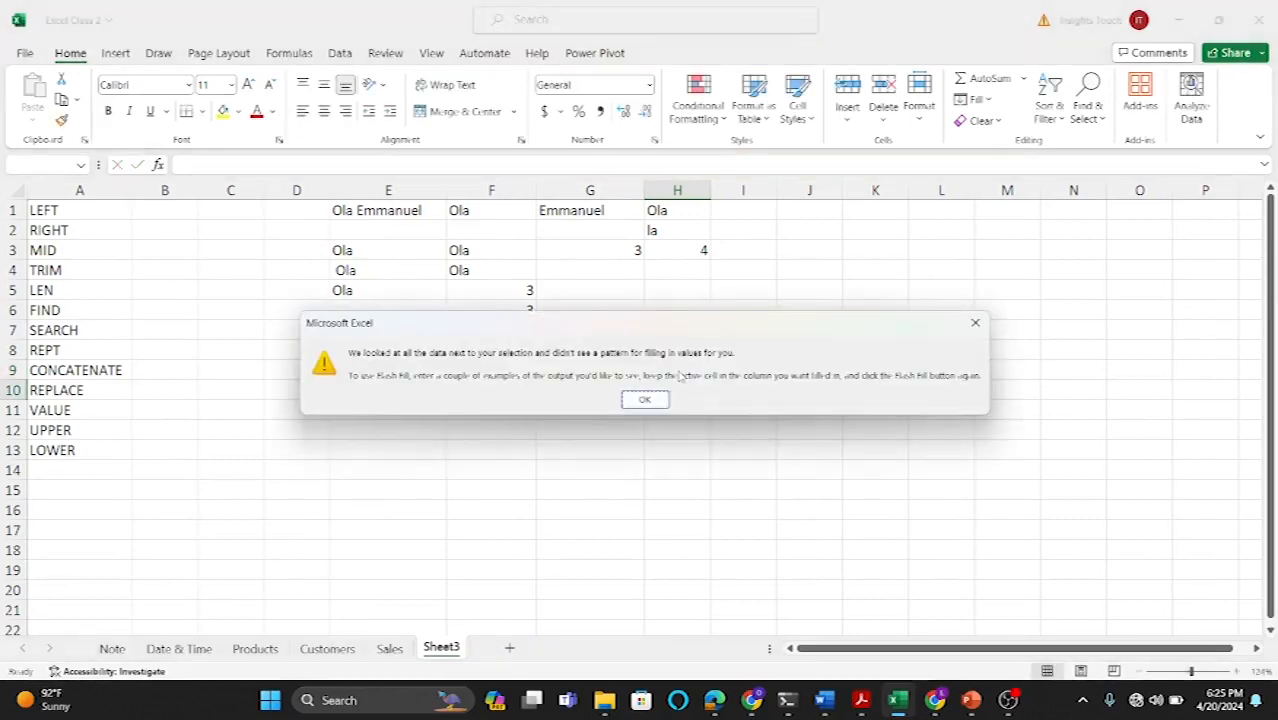
{"action": "left_click", "coordinate": [972, 325]}
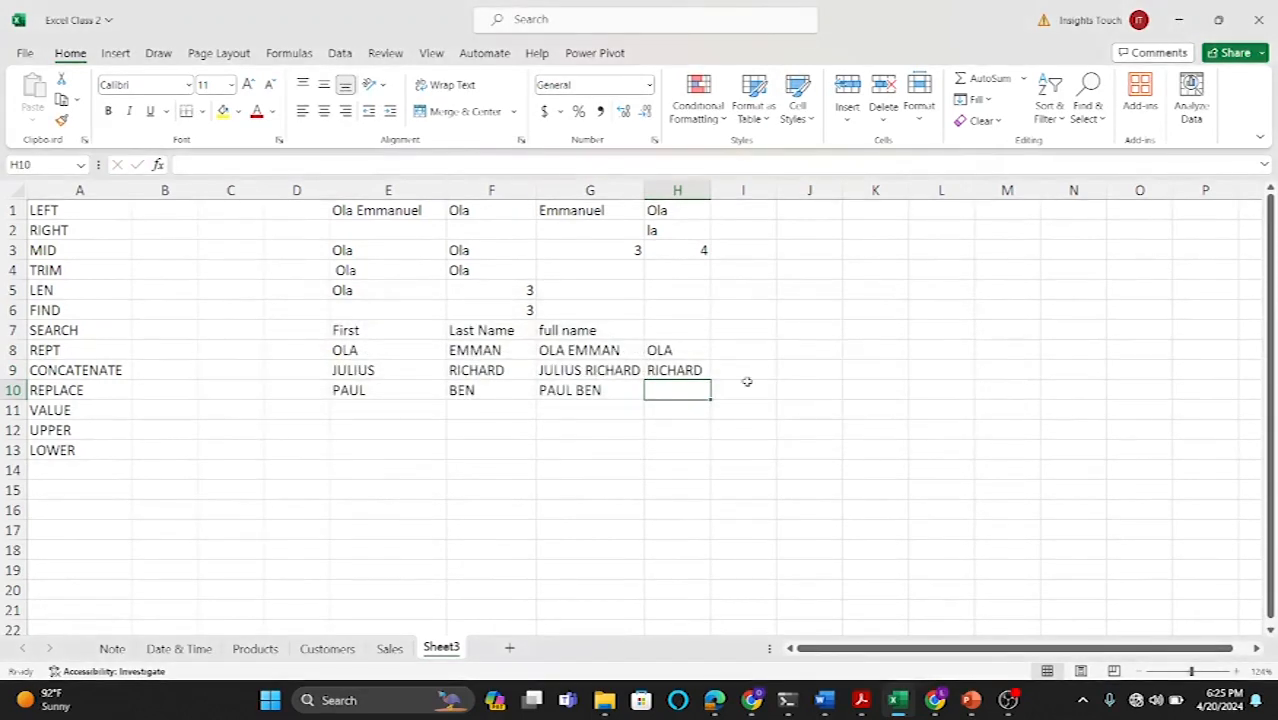
Step: Replace H9 with the first name from E9 and retry Flash Fill
{"action": "left_click", "coordinate": [688, 373]}
{"action": "key", "text": "F2"}
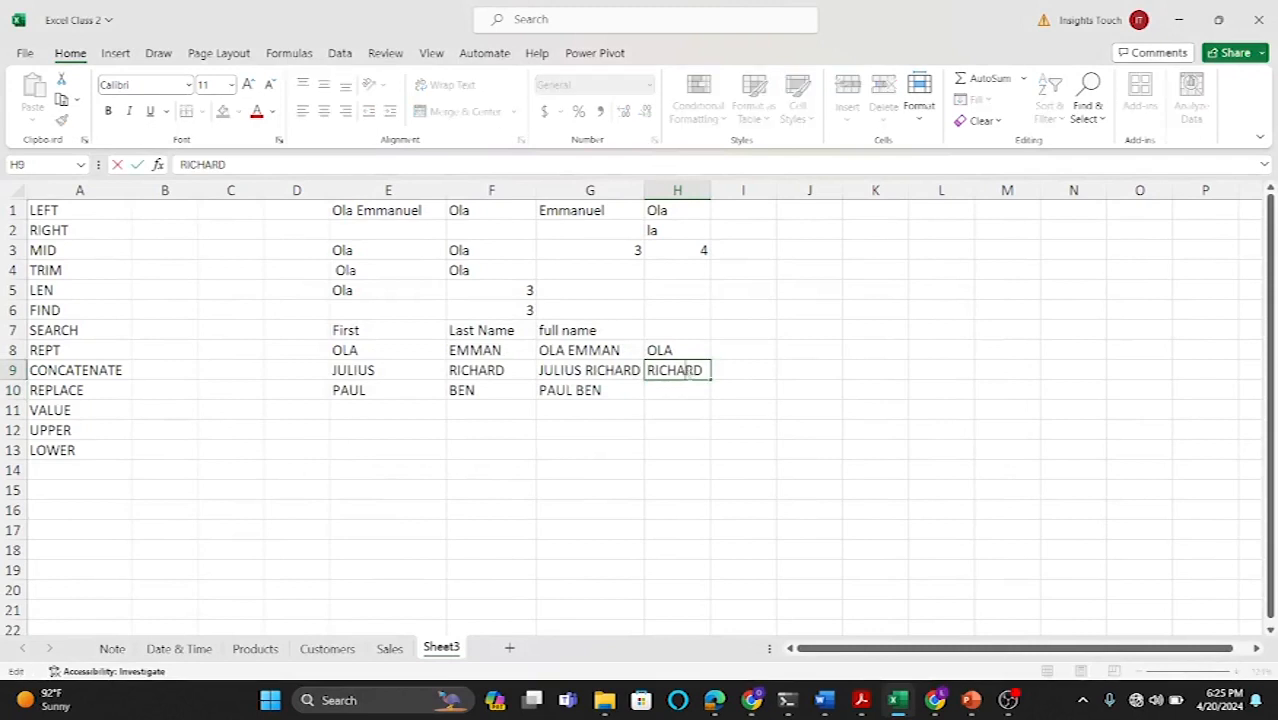
{"action": "key", "text": "BackSpace"}
{"action": "key", "text": "BackSpace"}
{"action": "key", "text": "BackSpace"}
{"action": "key", "text": "BackSpace"}
{"action": "key", "text": "BackSpace"}
{"action": "key", "text": "BackSpace"}
{"action": "key", "text": "BackSpace"}
{"action": "type", "text": "JULIS"}
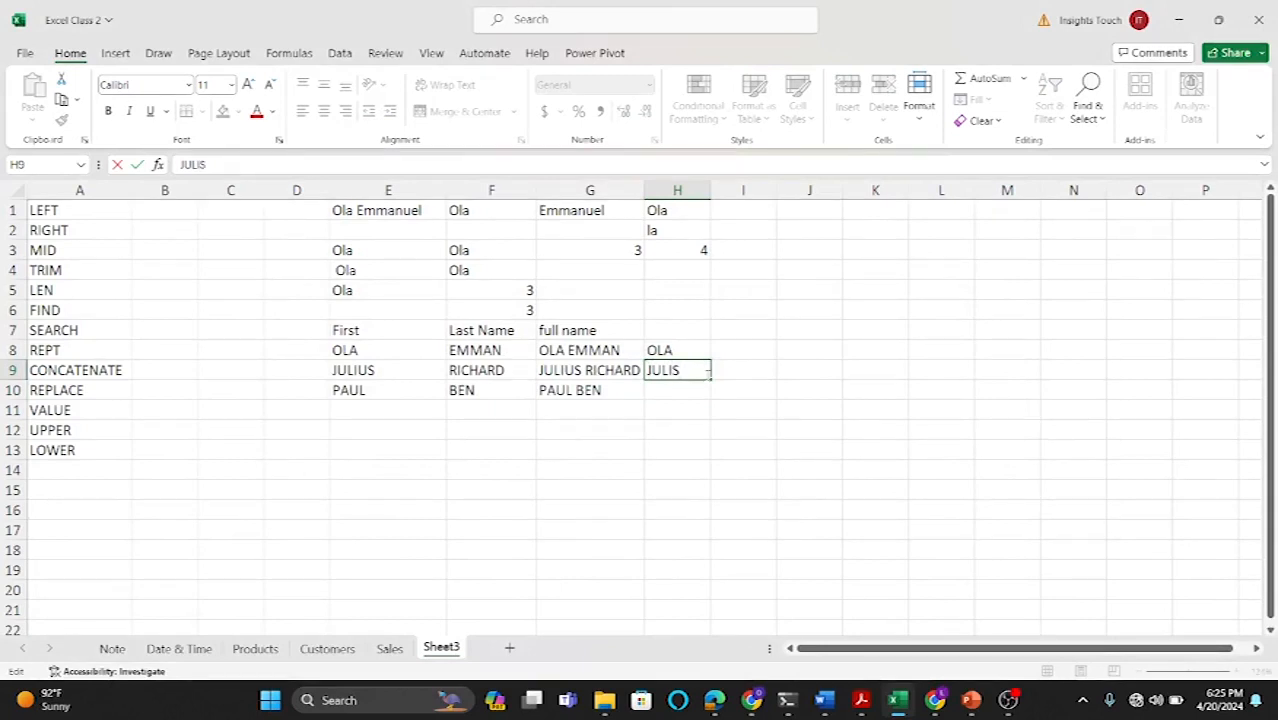
{"action": "key", "text": "BackSpace"}
{"action": "type", "text": "US"}
{"action": "key", "text": "Return"}
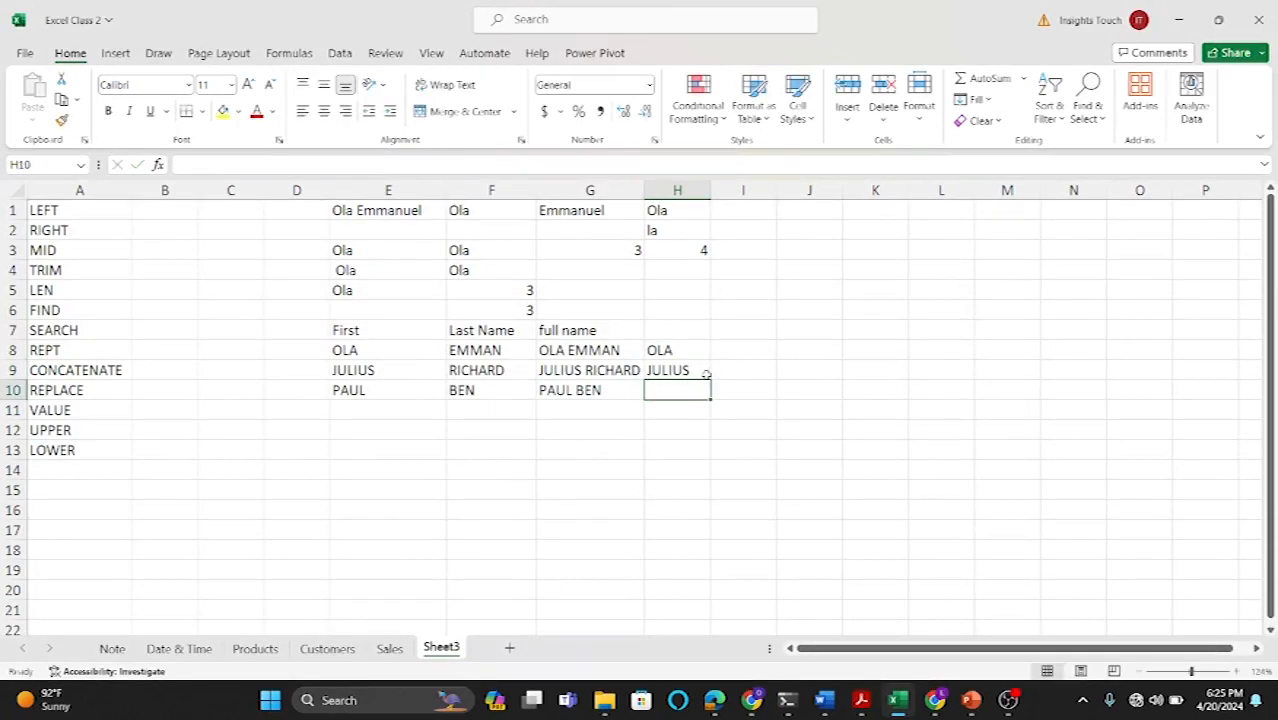
{"action": "key", "text": "ctrl+e"}
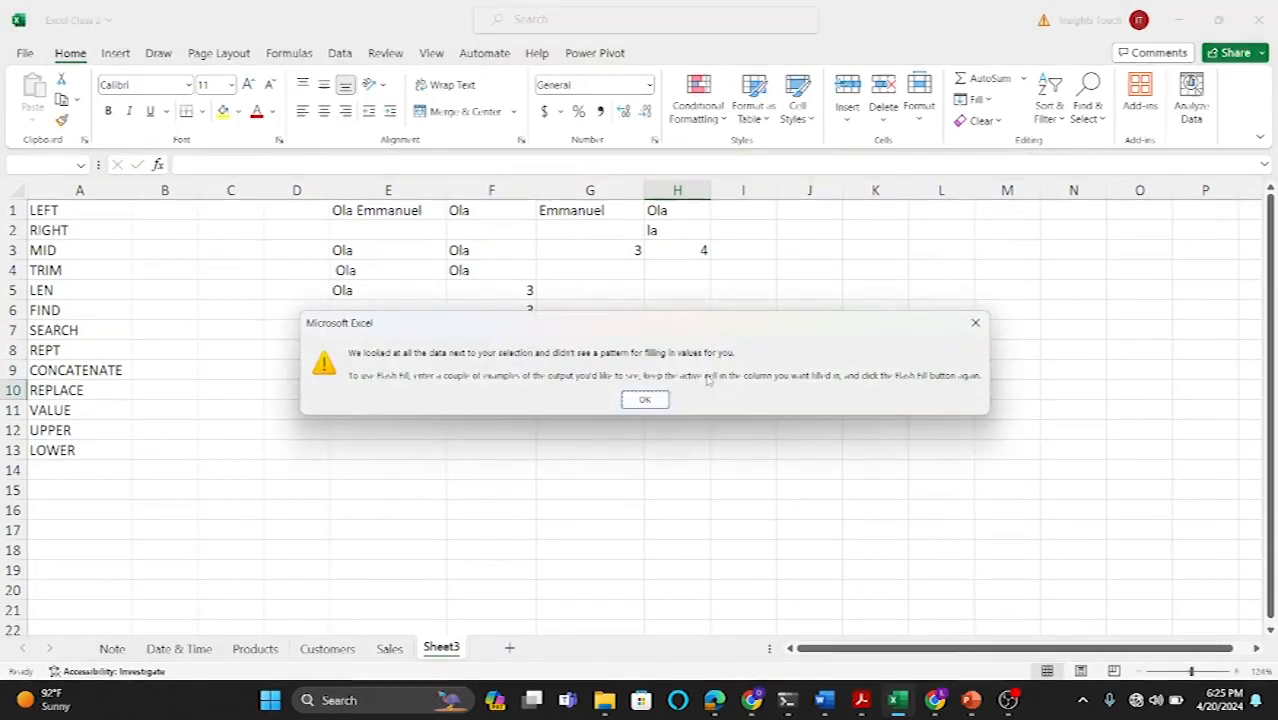
{"action": "left_click", "coordinate": [976, 322]}
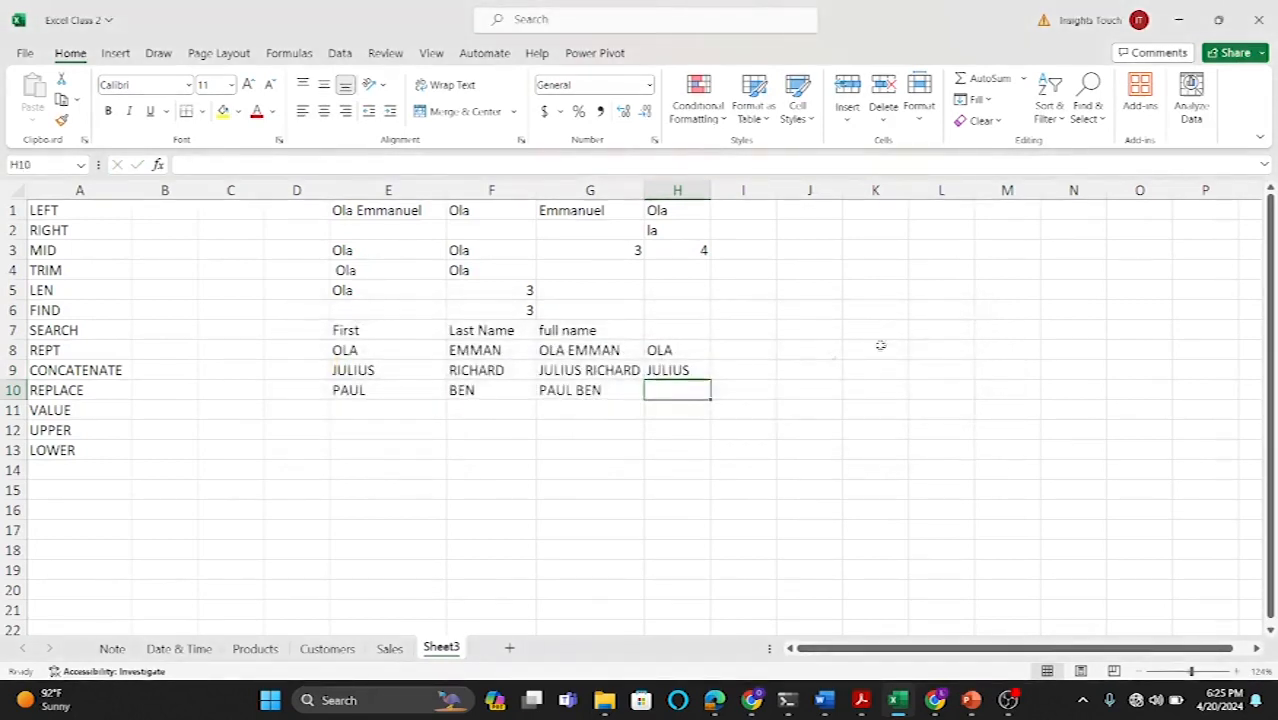
Step: Clear the entries in H8:H10
{"action": "left_click", "coordinate": [668, 370]}
{"action": "left_click_drag", "start_coordinate": [668, 350], "coordinate": [673, 382]}
{"action": "key", "text": "BackSpace"}
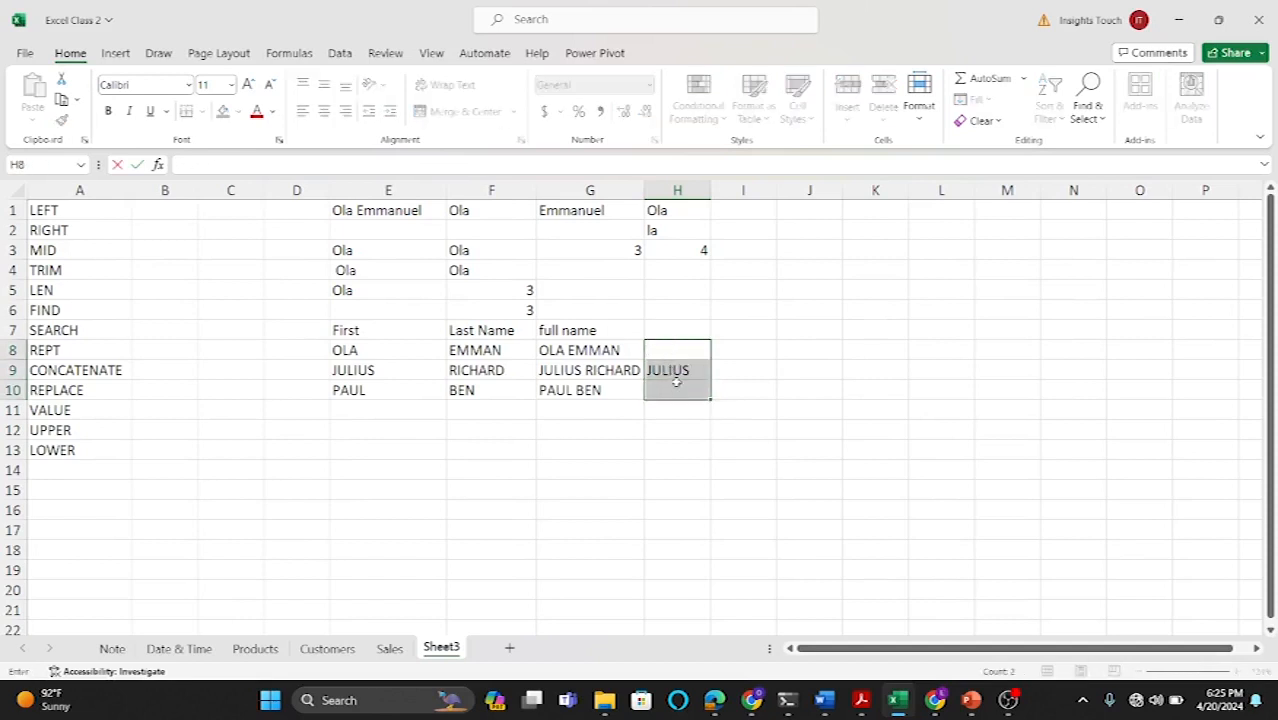
{"action": "left_click", "coordinate": [742, 428]}
{"action": "left_click_drag", "start_coordinate": [674, 345], "coordinate": [676, 390]}
{"action": "key", "text": "Delete"}
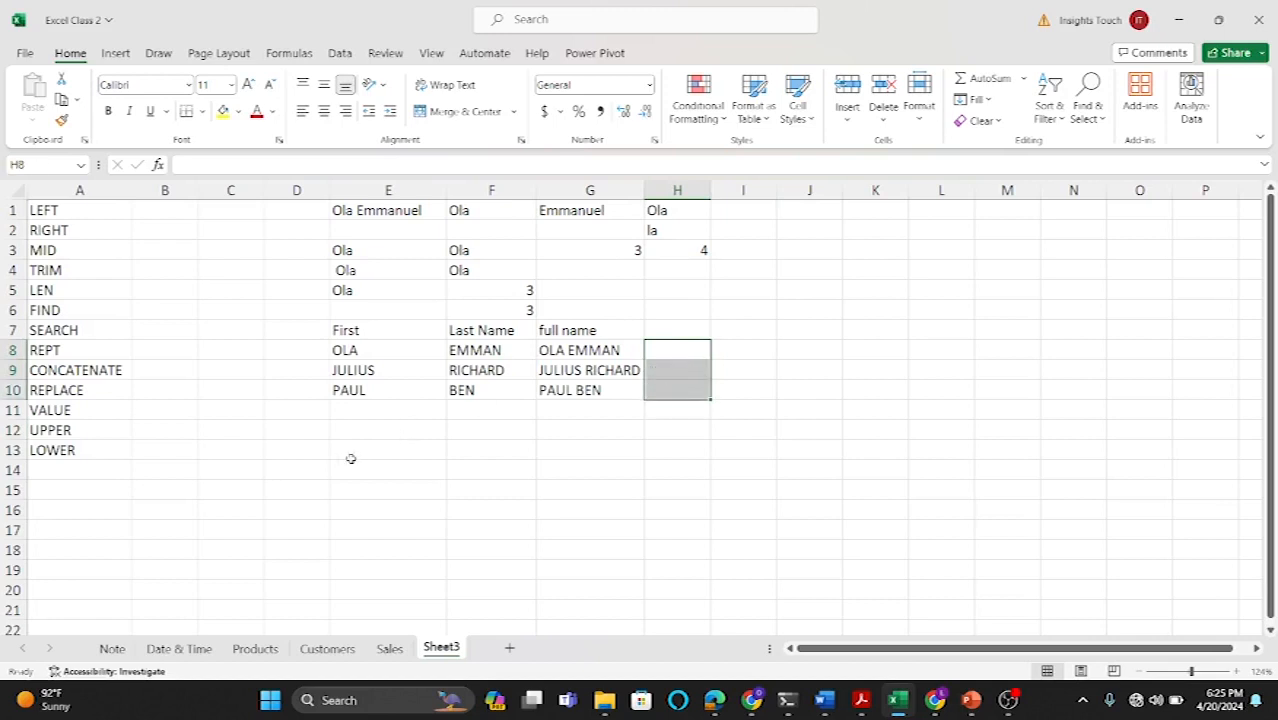
Step: Enter a sample first name in E12 next to UPPER and another in E13 next to LOWER
{"action": "left_click", "coordinate": [473, 432]}
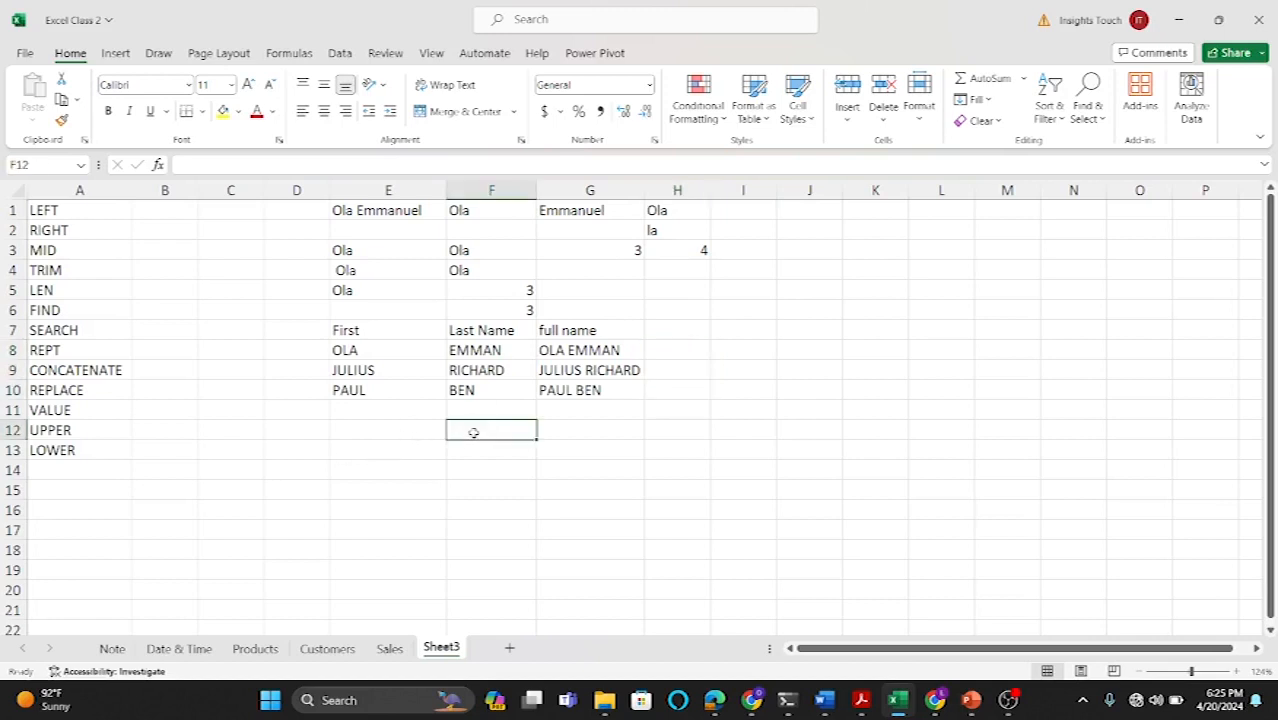
{"action": "left_click", "coordinate": [409, 438]}
{"action": "type", "text": "T"}
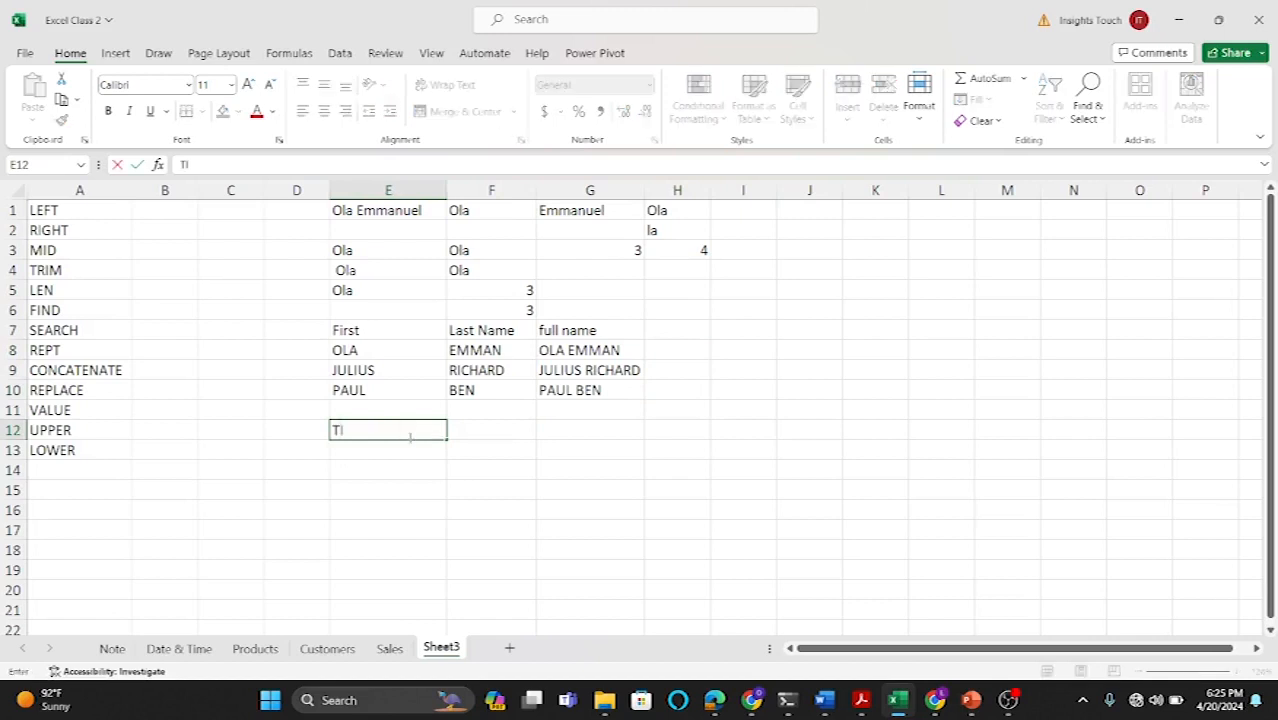
{"action": "type", "text": "UNDE"}
{"action": "key", "text": "Return"}
{"action": "type", "text": "ABBF"}
{"action": "type", "text": "Y"}
Step: Add a surname to each sample name in E12 and E13 to make full names
{"action": "double_click", "coordinate": [403, 429]}
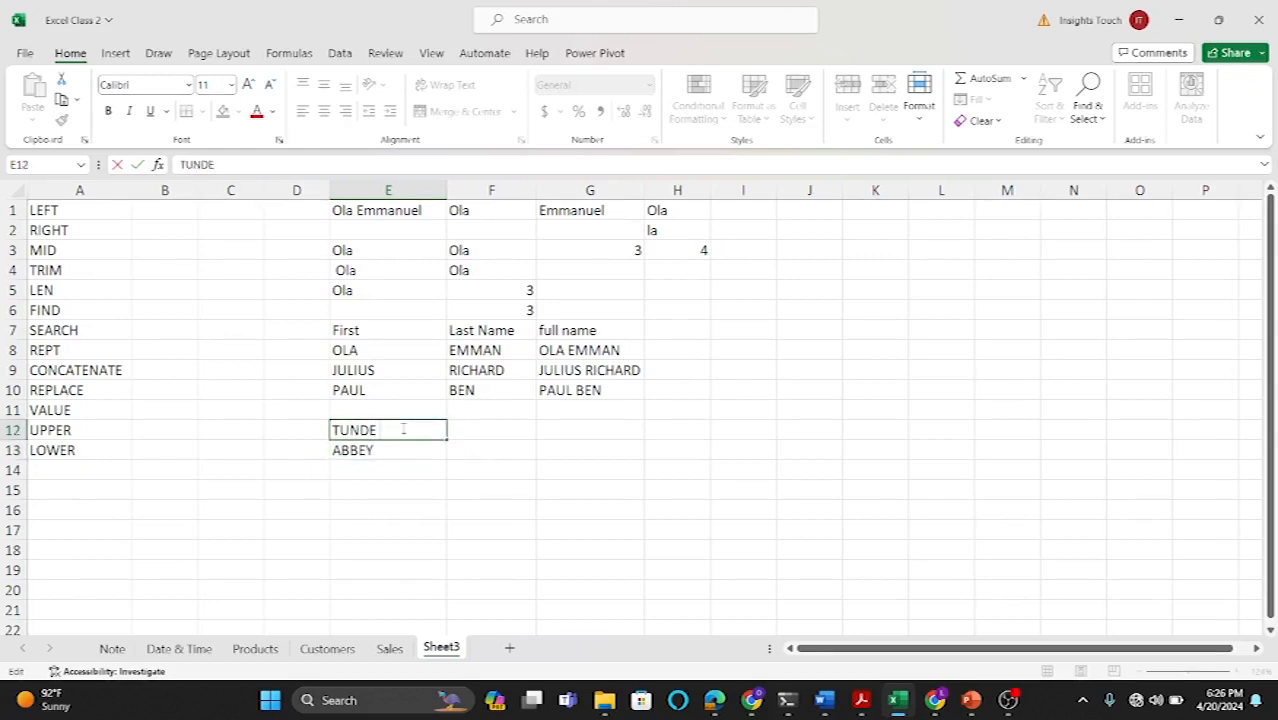
{"action": "type", "text": "SAM"}
{"action": "key", "text": "Return"}
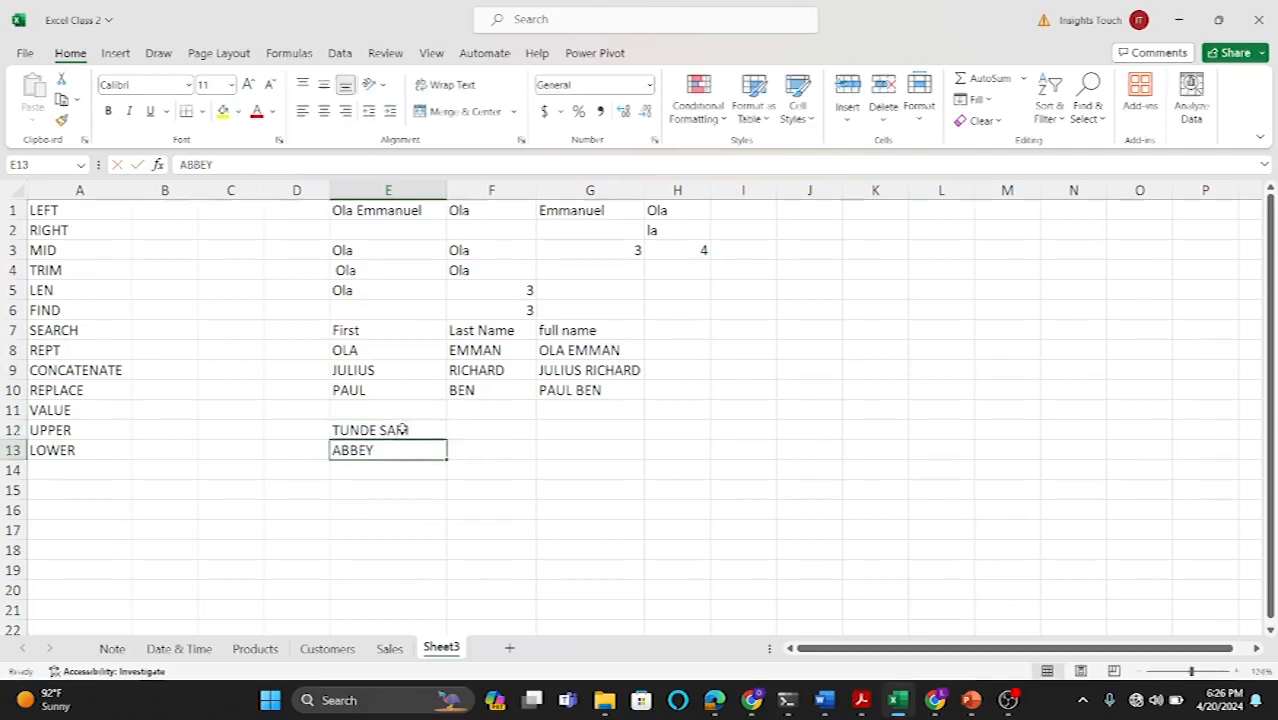
{"action": "double_click", "coordinate": [394, 449]}
{"action": "type", "text": "BELLO"}
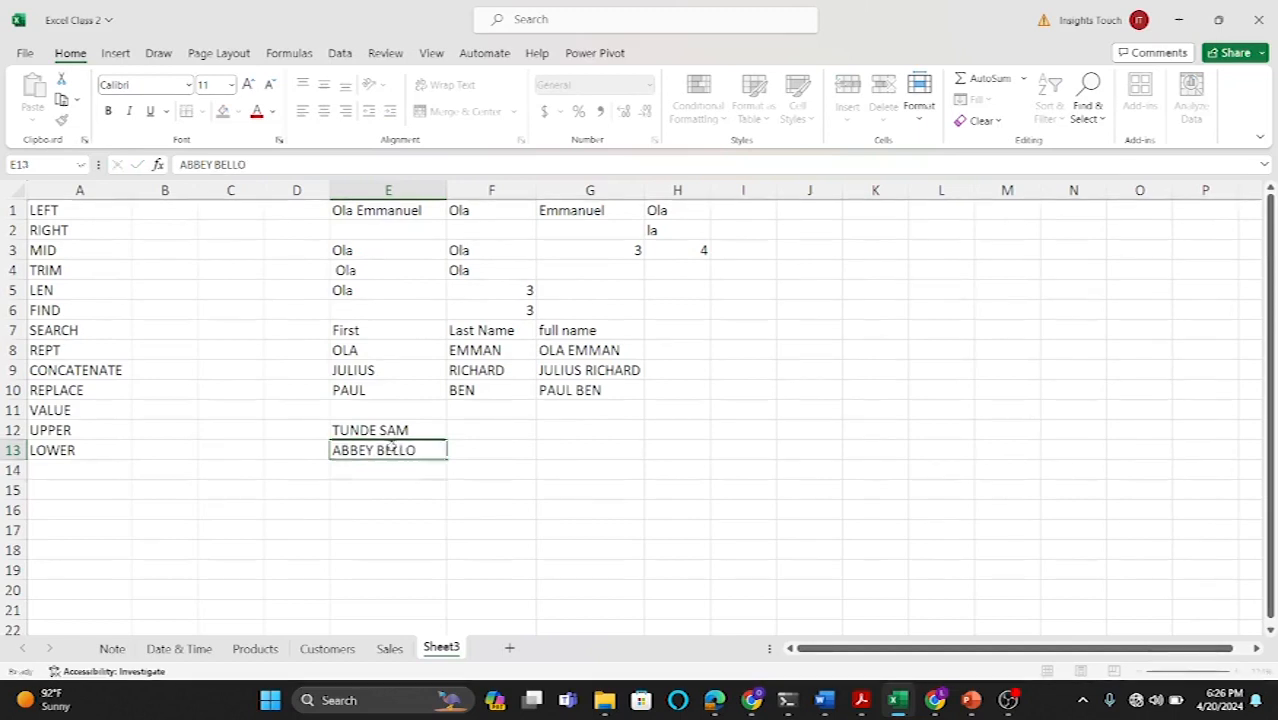
{"action": "key", "text": "Return"}
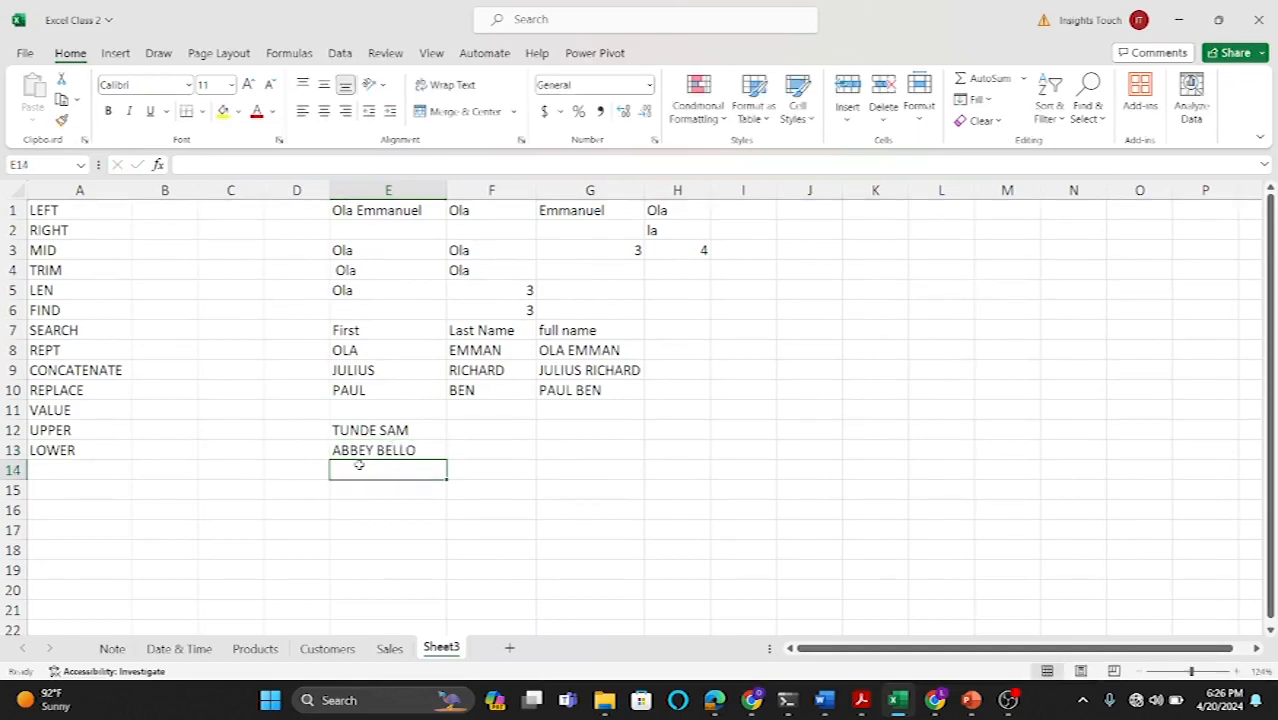
Step: Enter two more sample full names, OGE IFE in E14 and DAVE BERRY in E15
{"action": "type", "text": "OGE"}
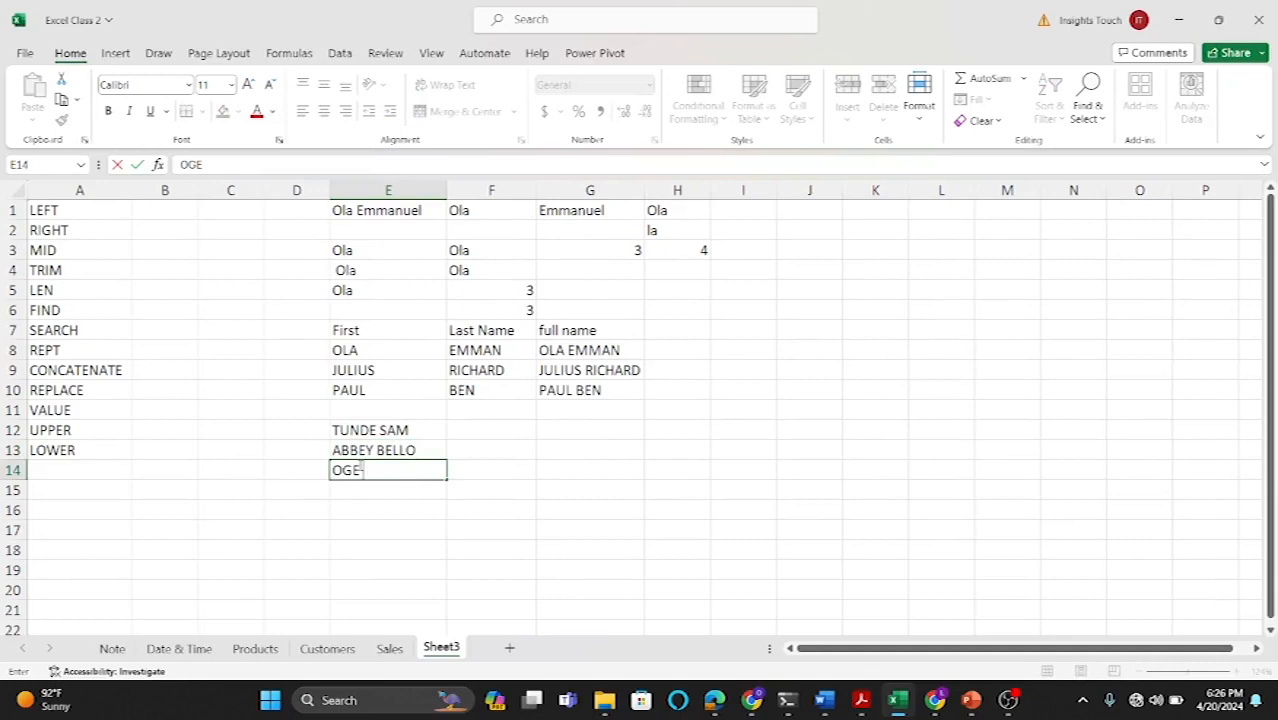
{"action": "type", "text": " IFE"}
{"action": "key", "text": "Return"}
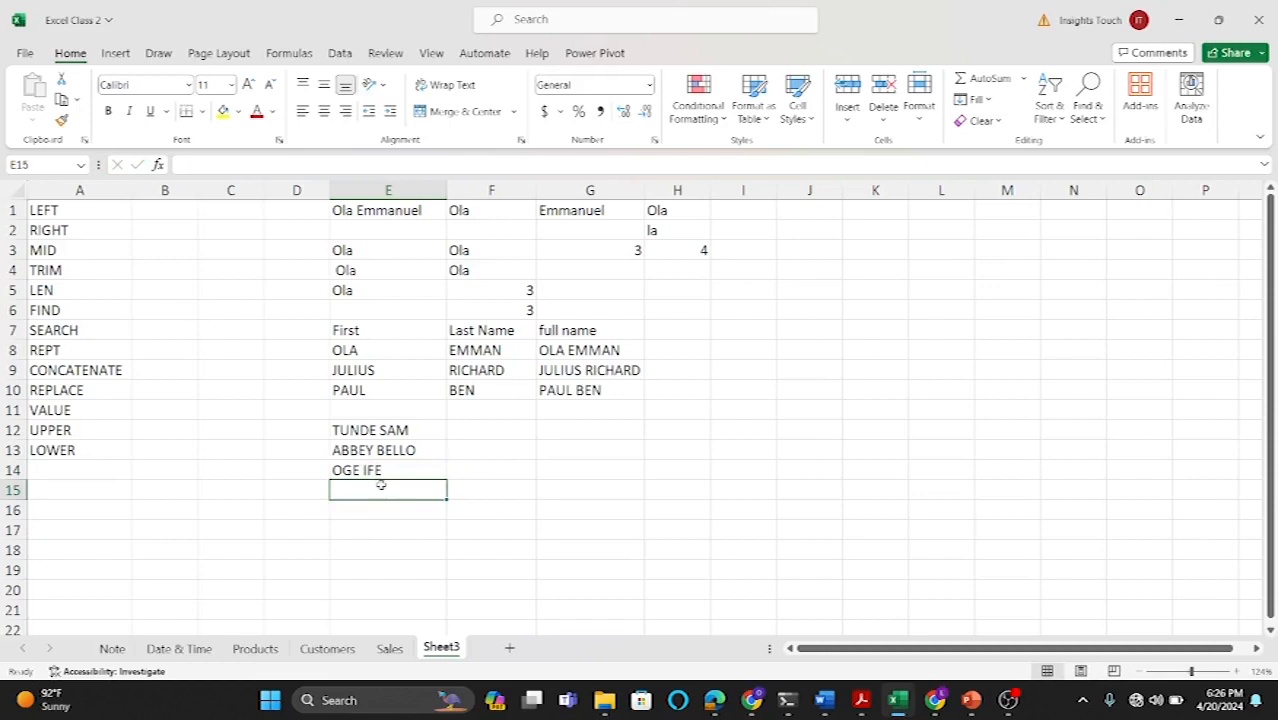
{"action": "type", "text": "D"}
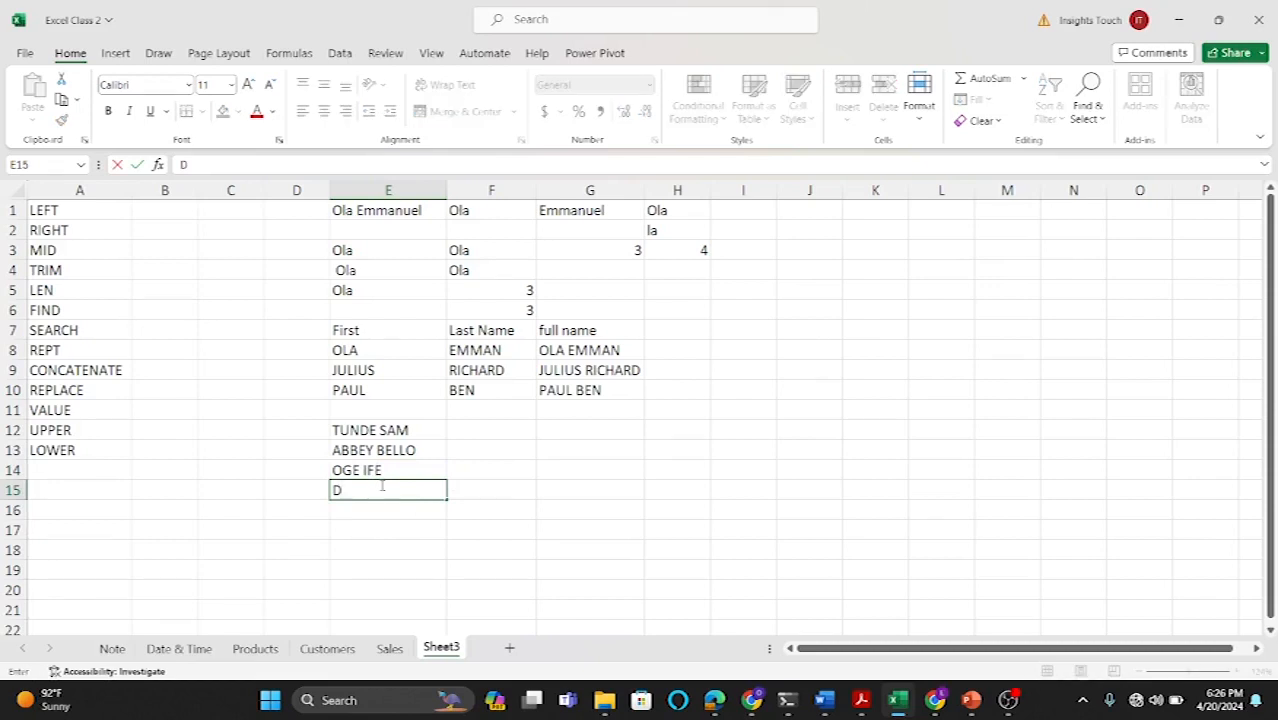
{"action": "type", "text": "AVE"}
{"action": "type", "text": "BERRY"}
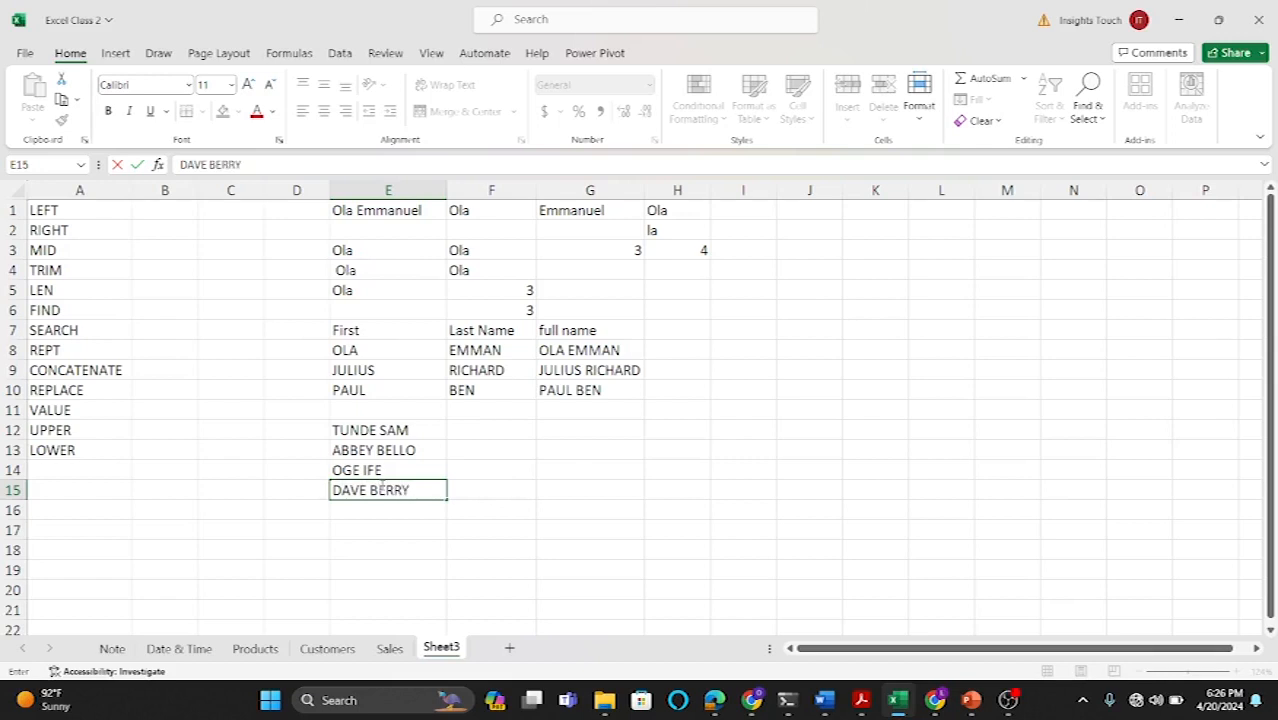
{"action": "left_click", "coordinate": [530, 493]}
Step: Enter TUNDE in F12 and ABBEY in F13, then Flash Fill the first names down to F15
{"action": "left_click", "coordinate": [470, 428]}
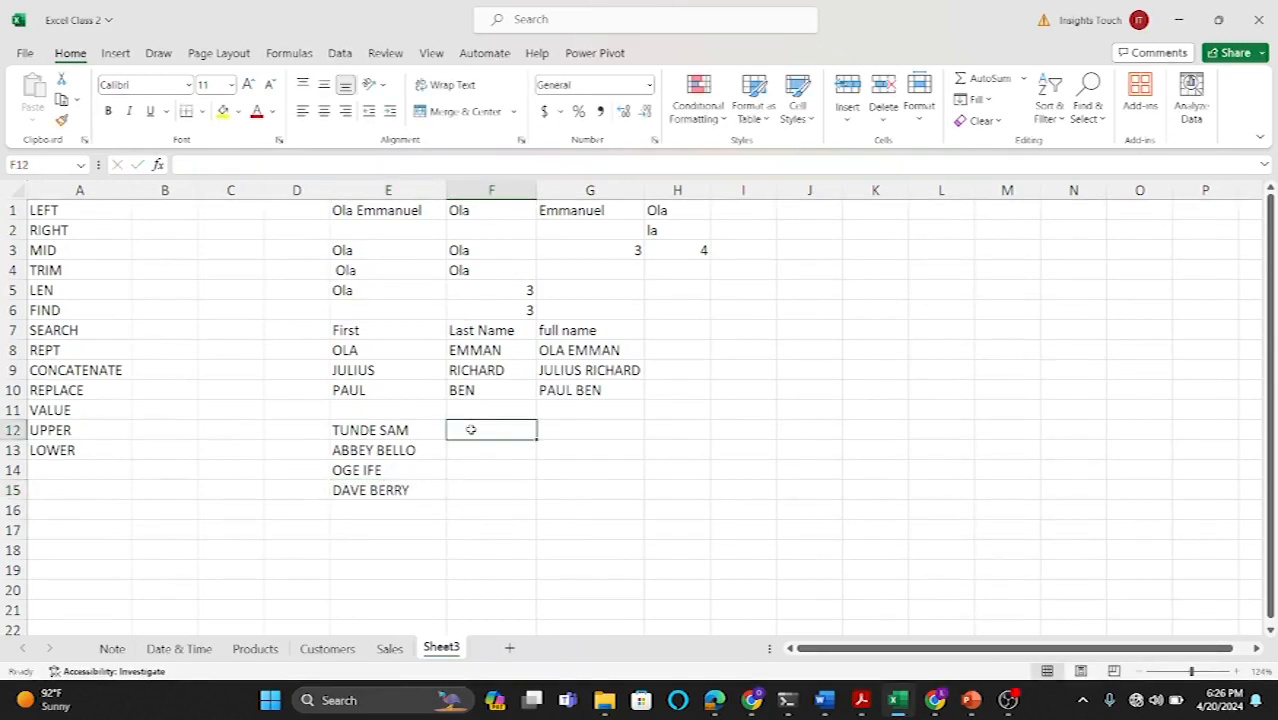
{"action": "type", "text": "TU"}
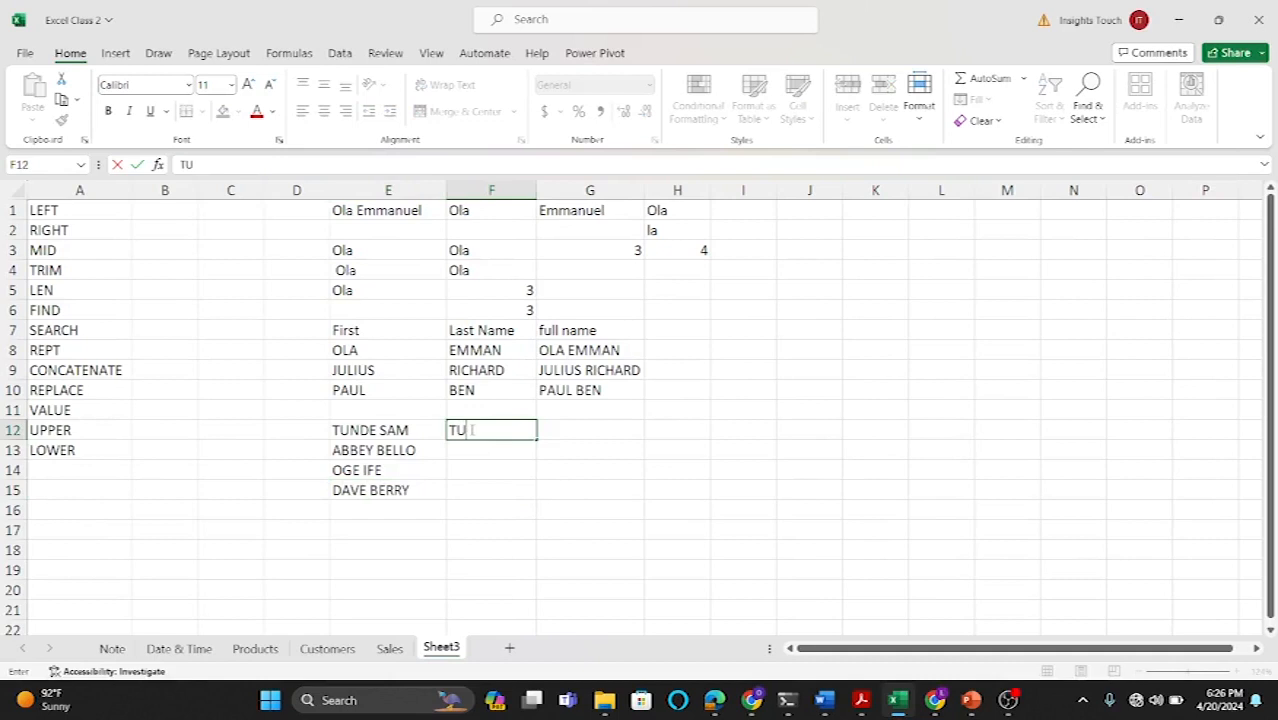
{"action": "type", "text": "NDE"}
{"action": "key", "text": "Return"}
{"action": "type", "text": "ABBEY"}
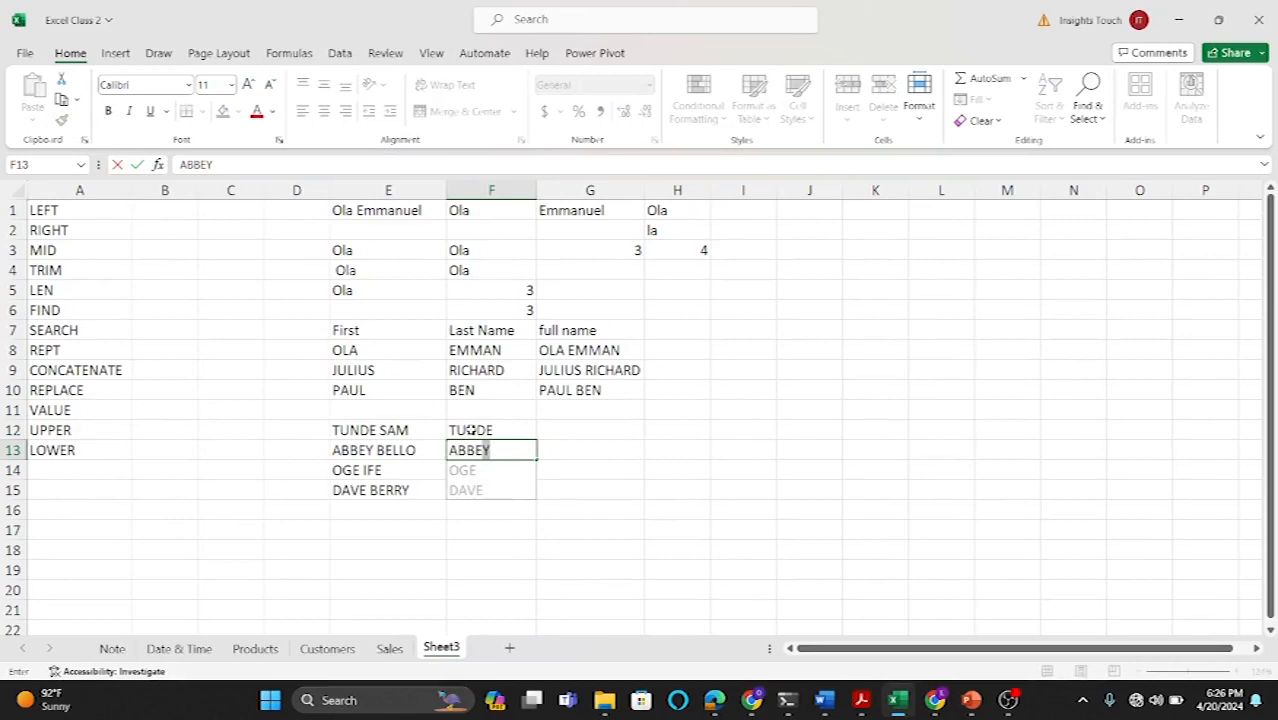
{"action": "type", "text": "Y"}
{"action": "key", "text": "Return"}
{"action": "key", "text": "ctrl+e"}
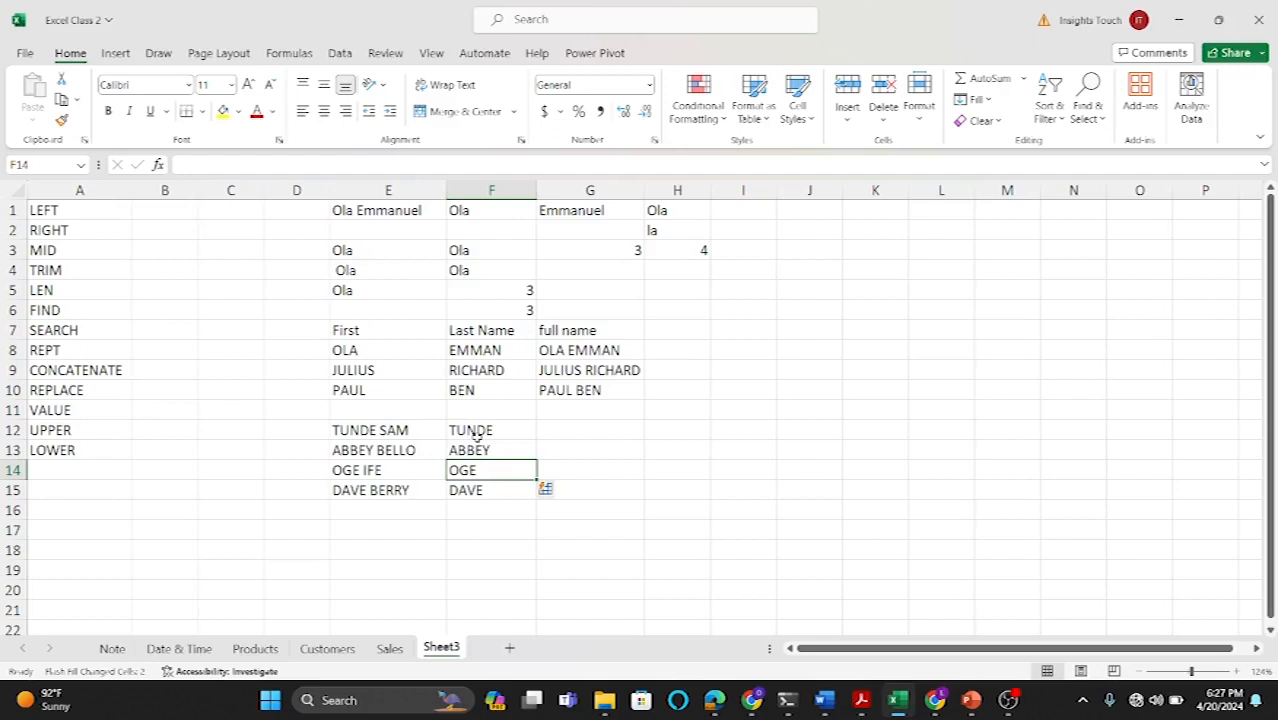
{"action": "left_click_drag", "start_coordinate": [645, 190], "coordinate": [663, 190]}
{"action": "left_click", "coordinate": [680, 332]}
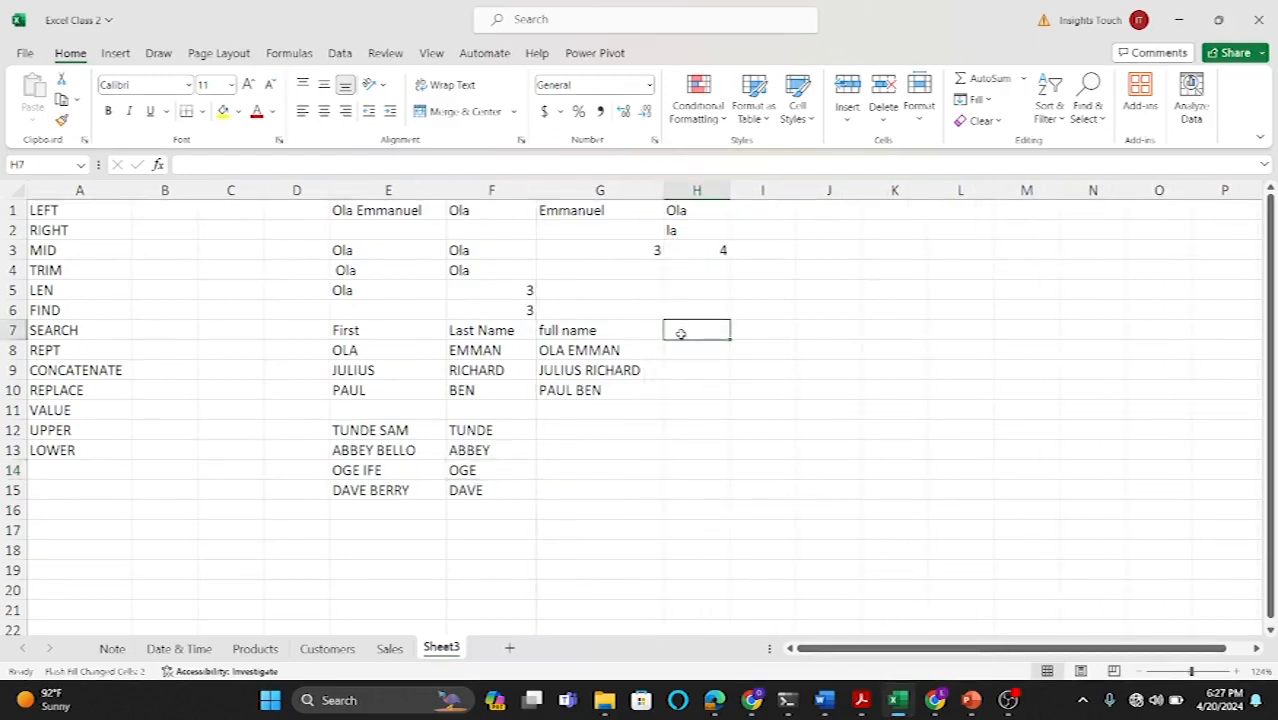
{"action": "left_click_drag", "start_coordinate": [664, 190], "coordinate": [649, 190]}
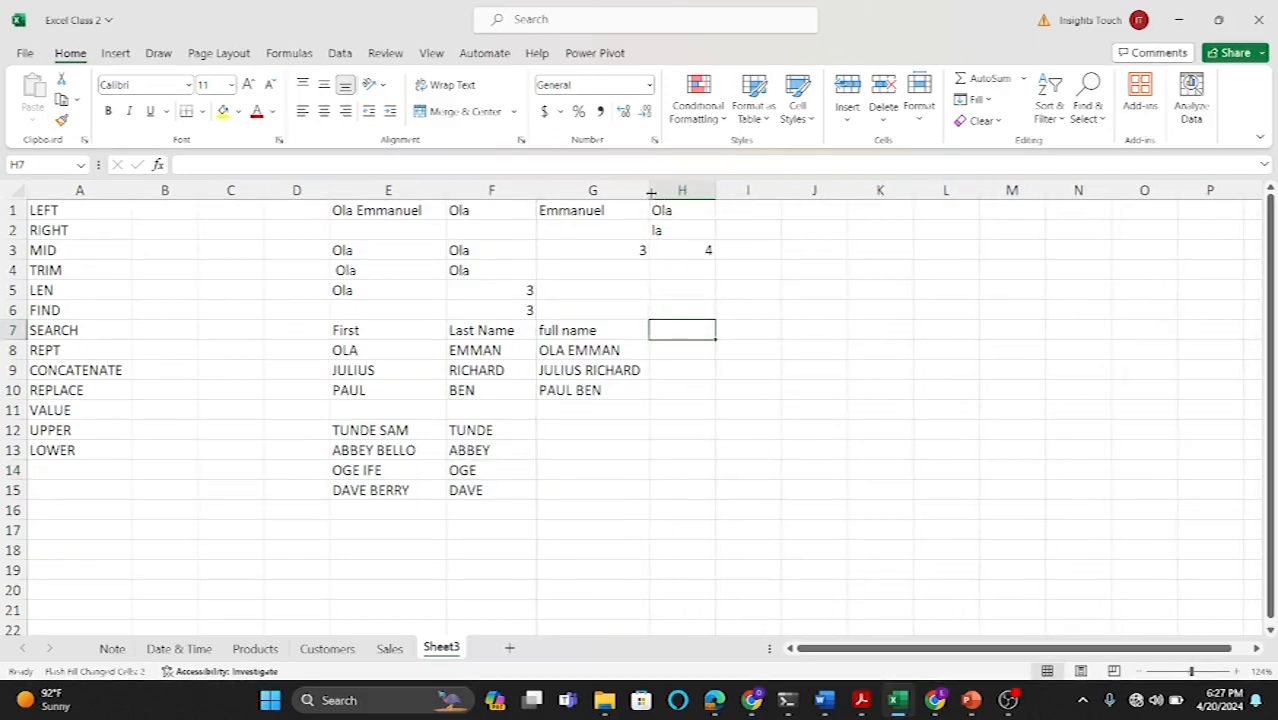
Step: Enter the formula =LEFT(G8,3) in H8
{"action": "left_click", "coordinate": [667, 352]}
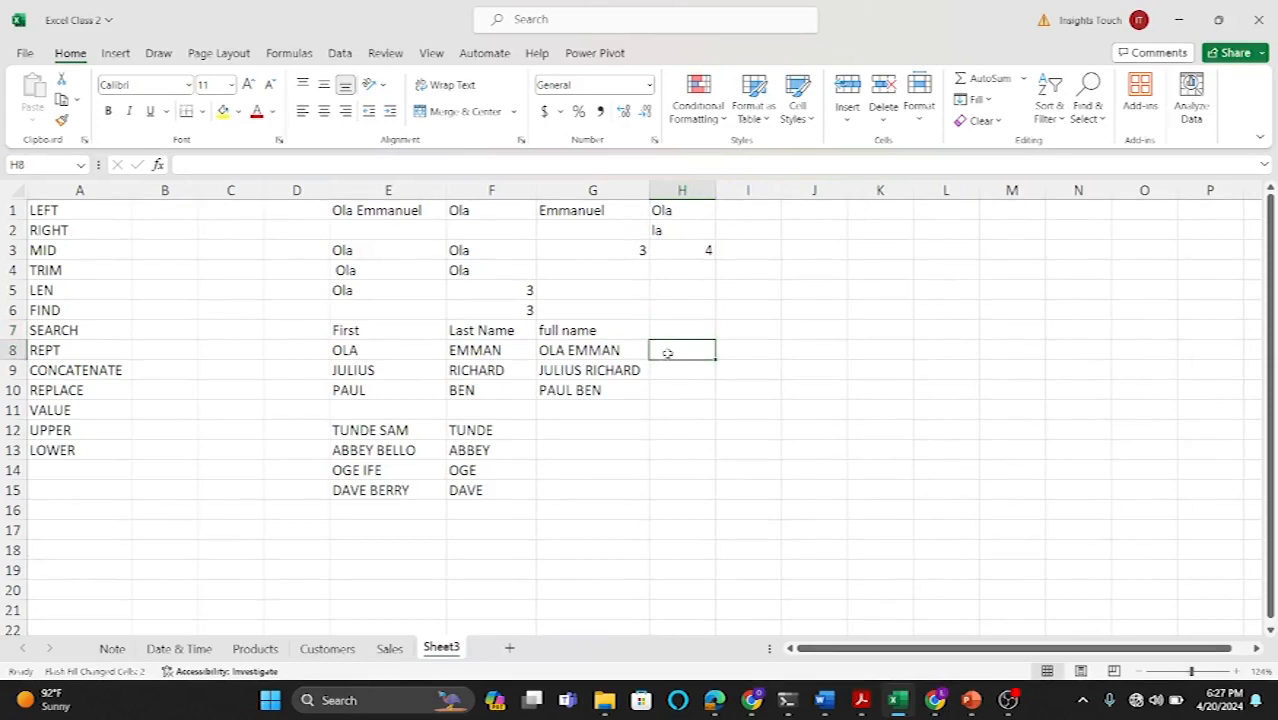
{"action": "type", "text": "LE"}
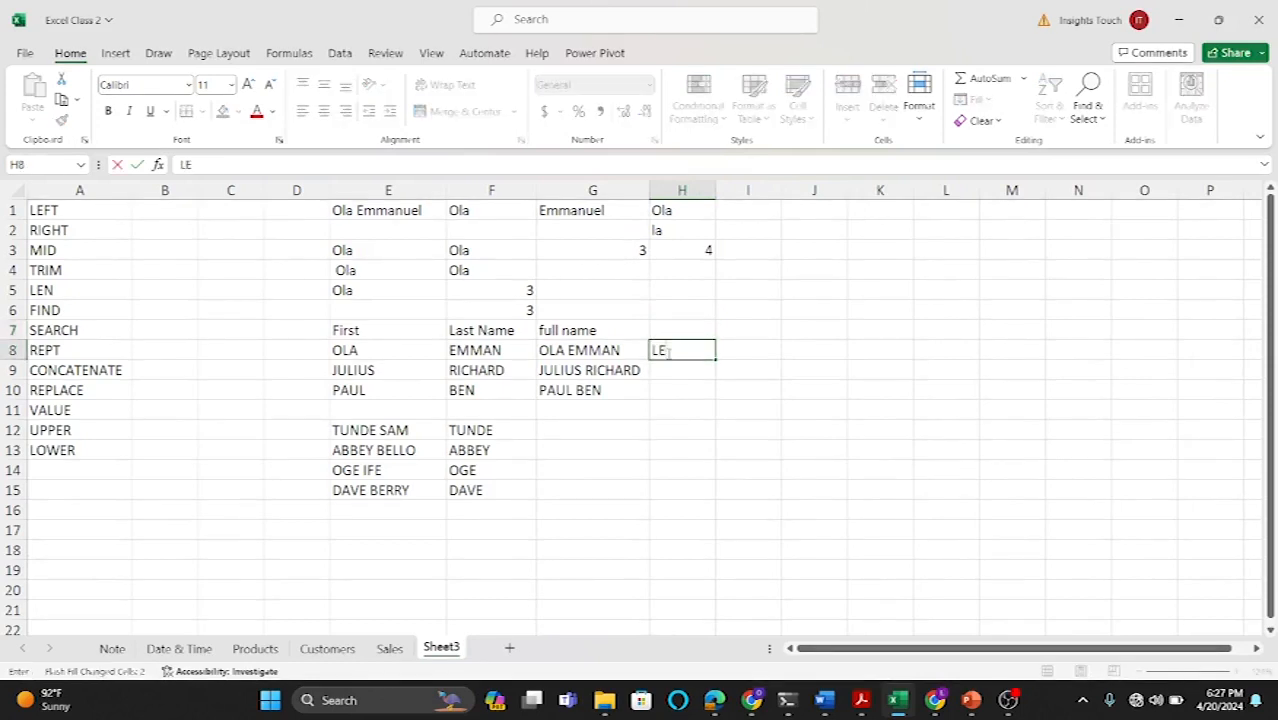
{"action": "key", "text": "BackSpace"}
{"action": "key", "text": "BackSpace"}
{"action": "type", "text": "=LEFT"}
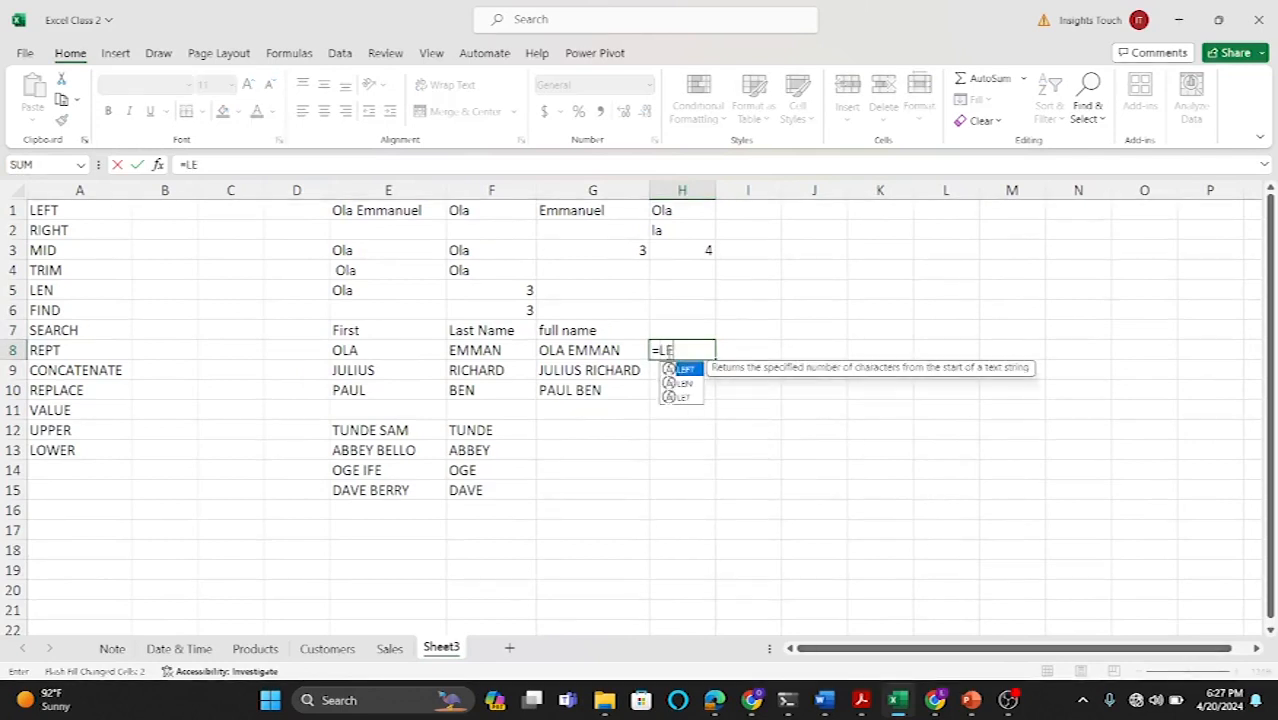
{"action": "type", "text": "("}
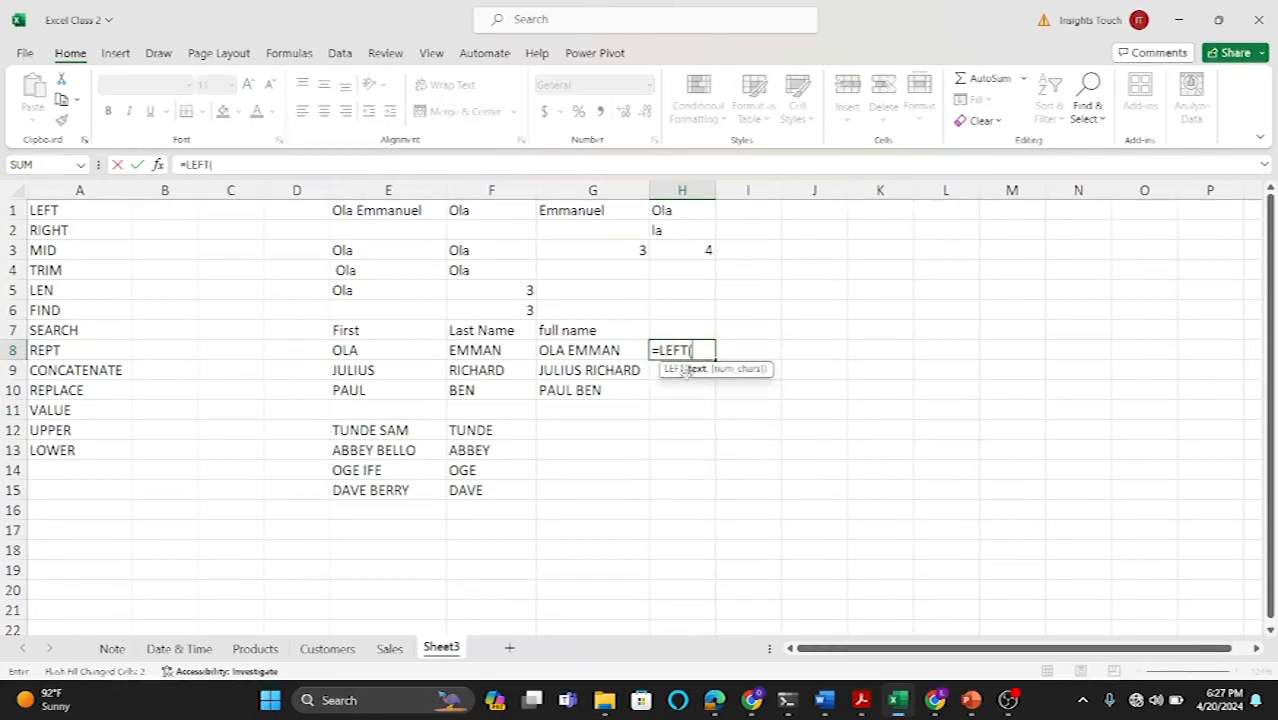
{"action": "left_click", "coordinate": [594, 350]}
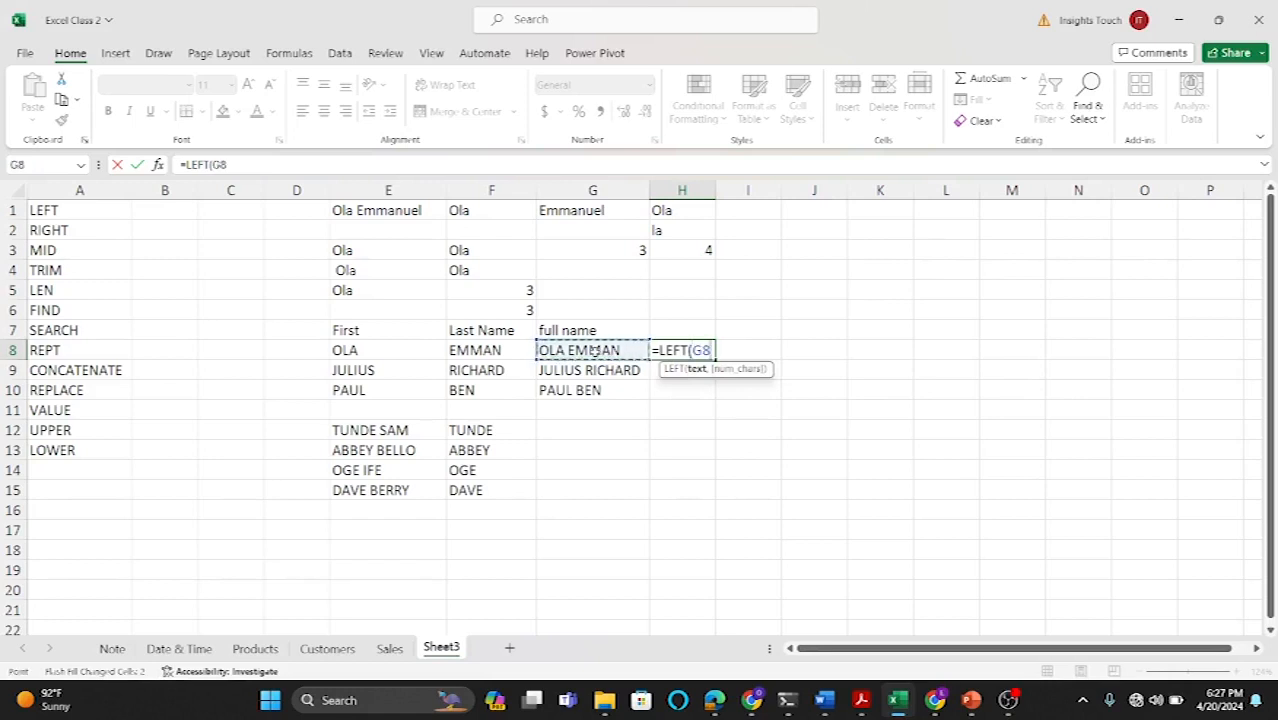
{"action": "type", "text": ","}
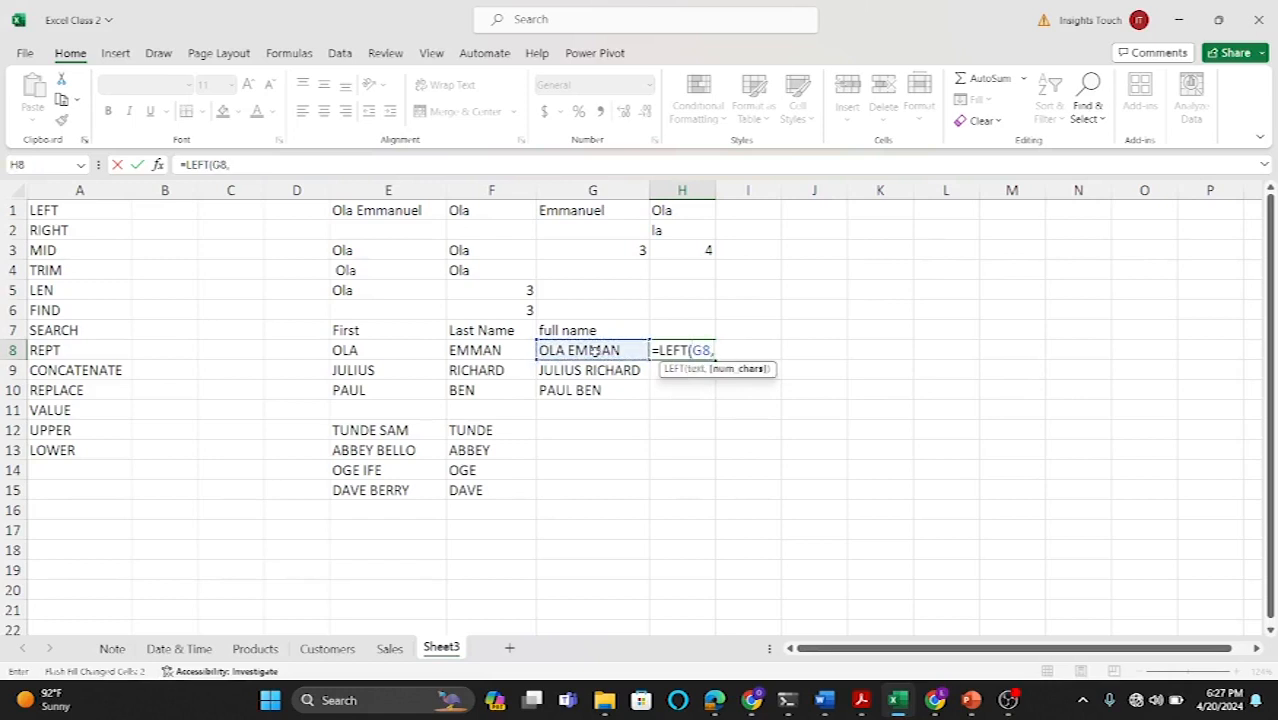
{"action": "type", "text": "3"}
{"action": "key", "text": "Return"}
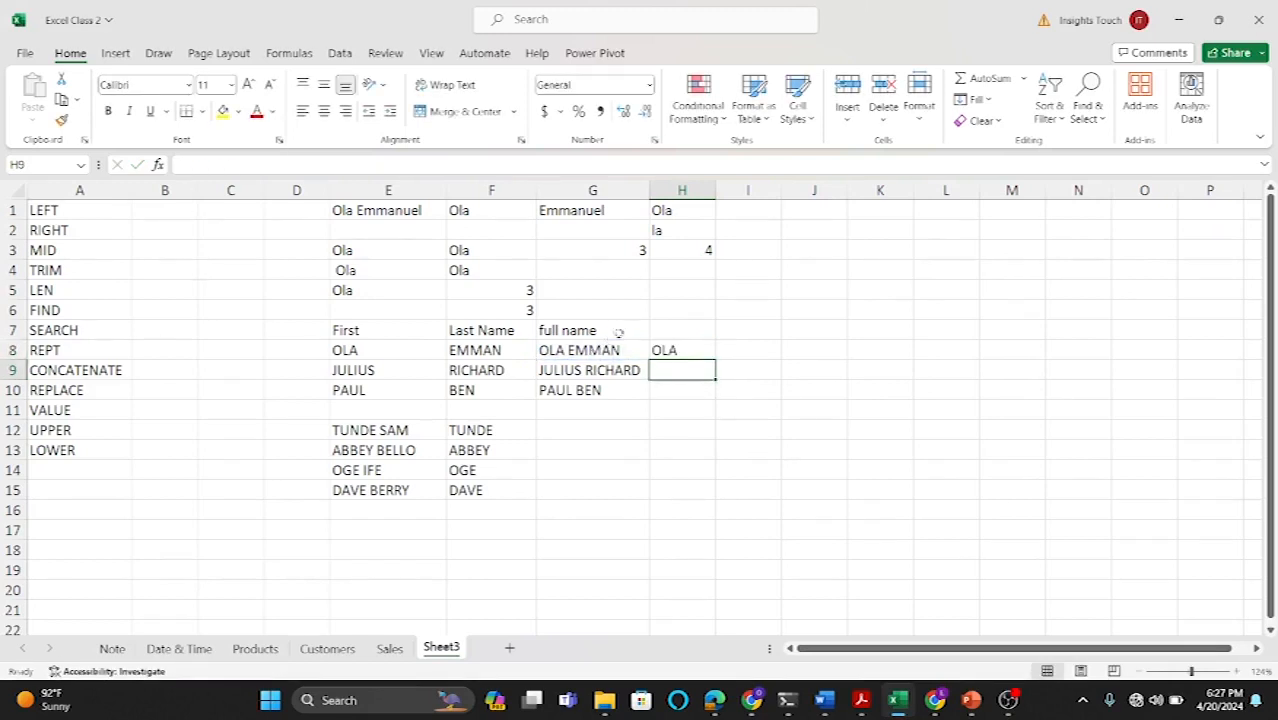
Step: Fill the H8 formula down to H10, then clear H9:H10
{"action": "left_click", "coordinate": [680, 353]}
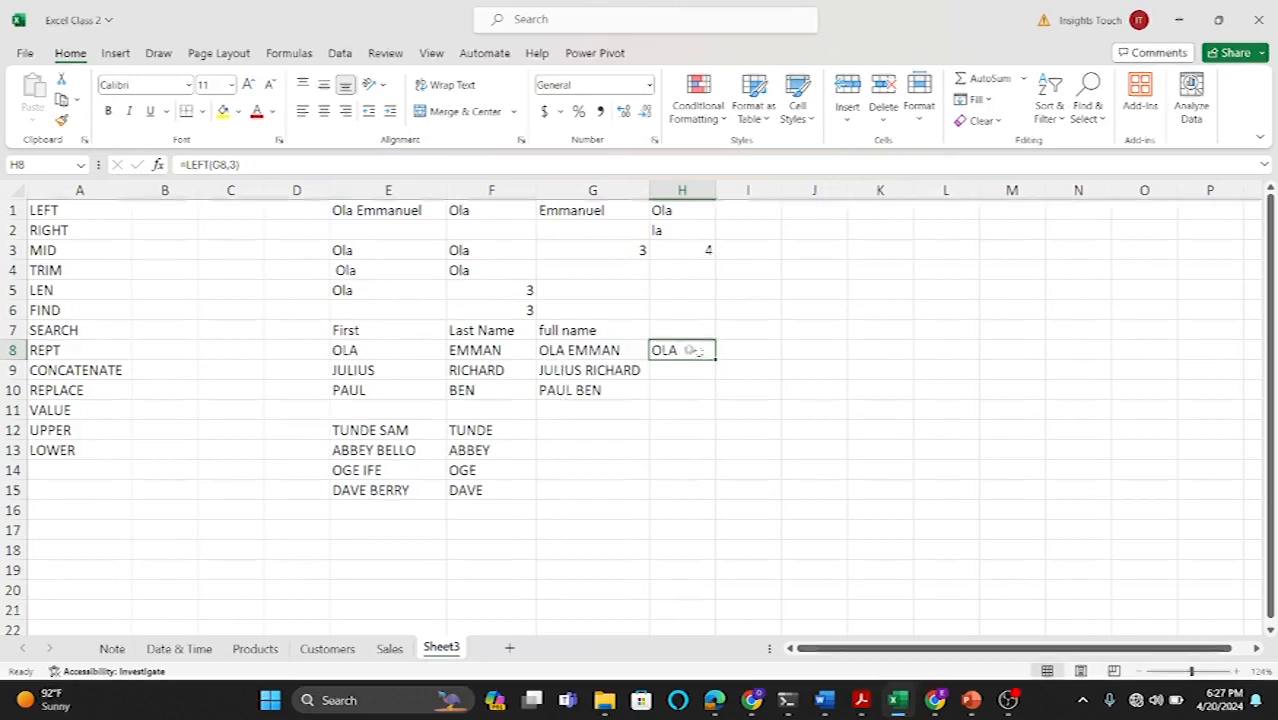
{"action": "mouse_move", "coordinate": [715, 357]}
{"action": "left_mouse_down"}
{"action": "mouse_move", "coordinate": [716, 401]}
{"action": "mouse_move", "coordinate": [666, 390]}
{"action": "left_mouse_up"}
{"action": "left_click", "coordinate": [666, 371]}
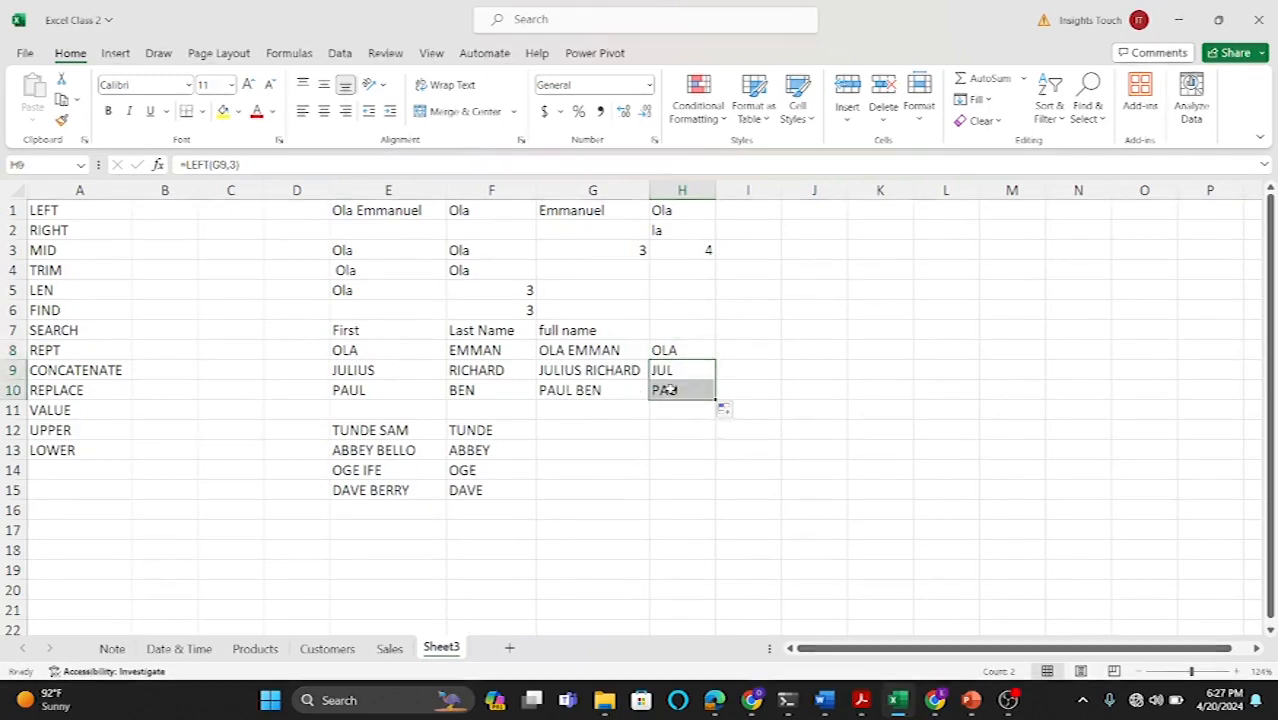
{"action": "key", "text": "Delete"}
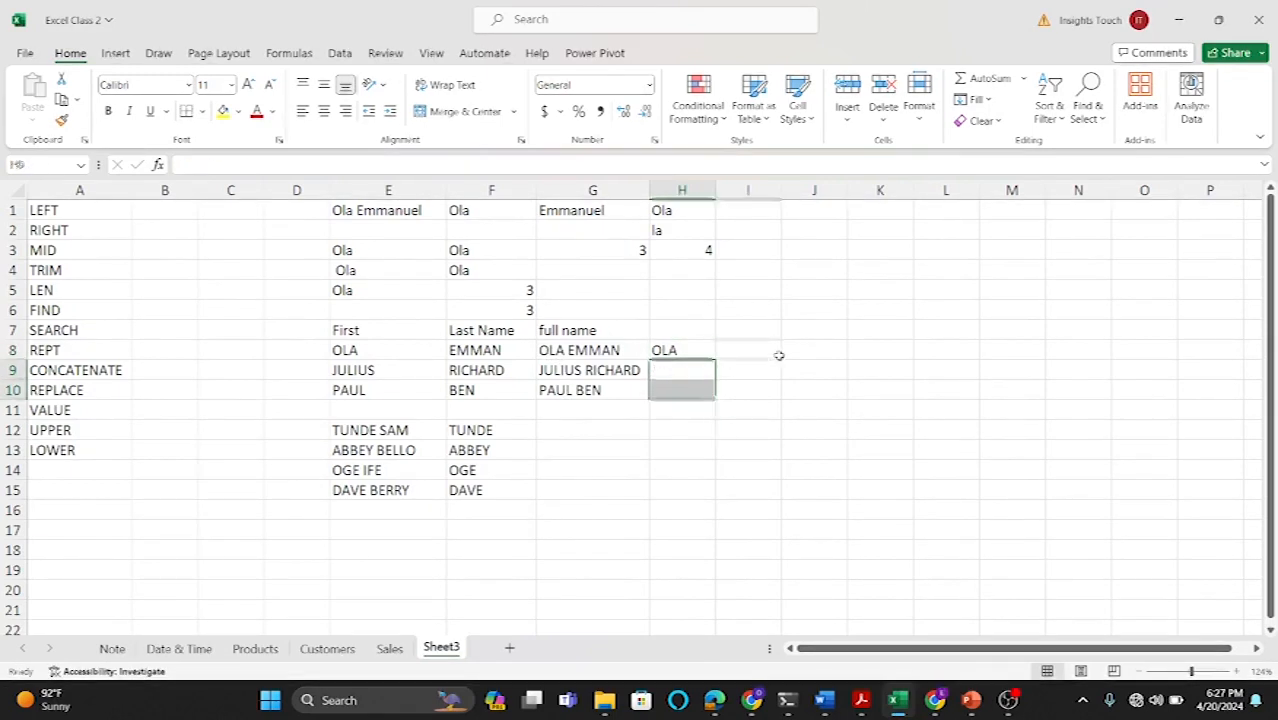
{"action": "left_click", "coordinate": [779, 354]}
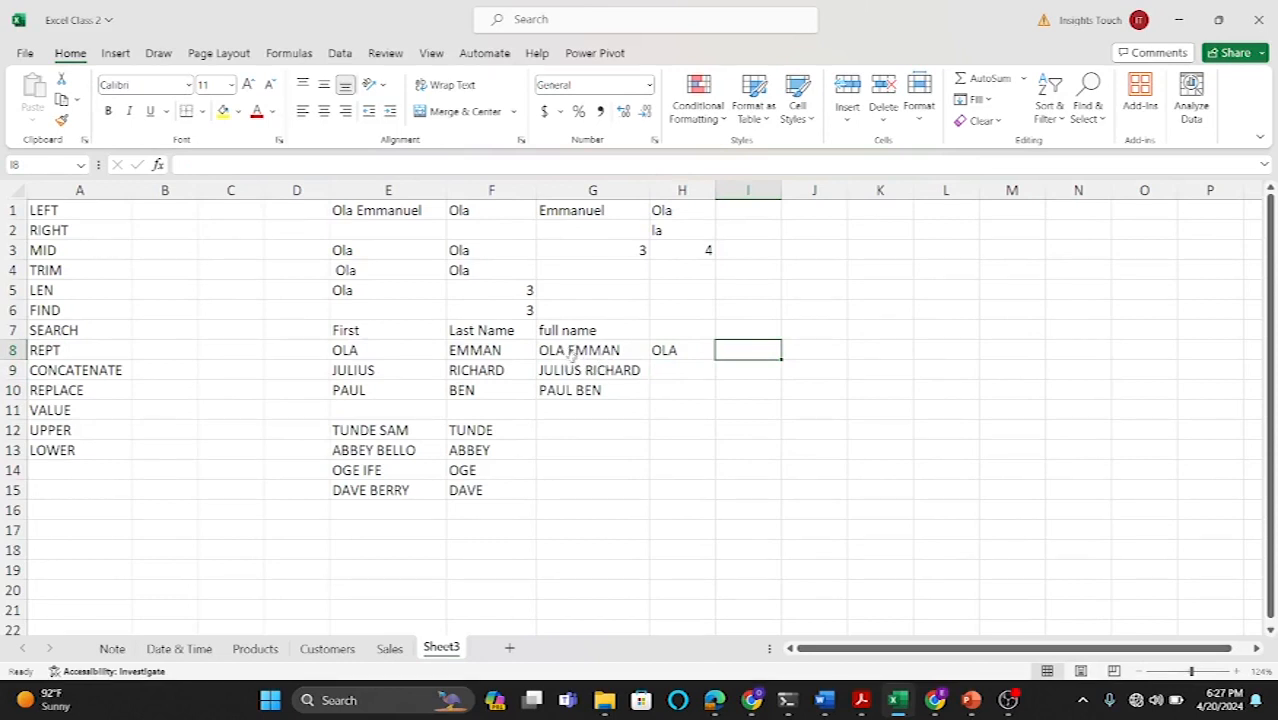
Step: Clear the LEFT formula from H8
{"action": "double_click", "coordinate": [668, 352]}
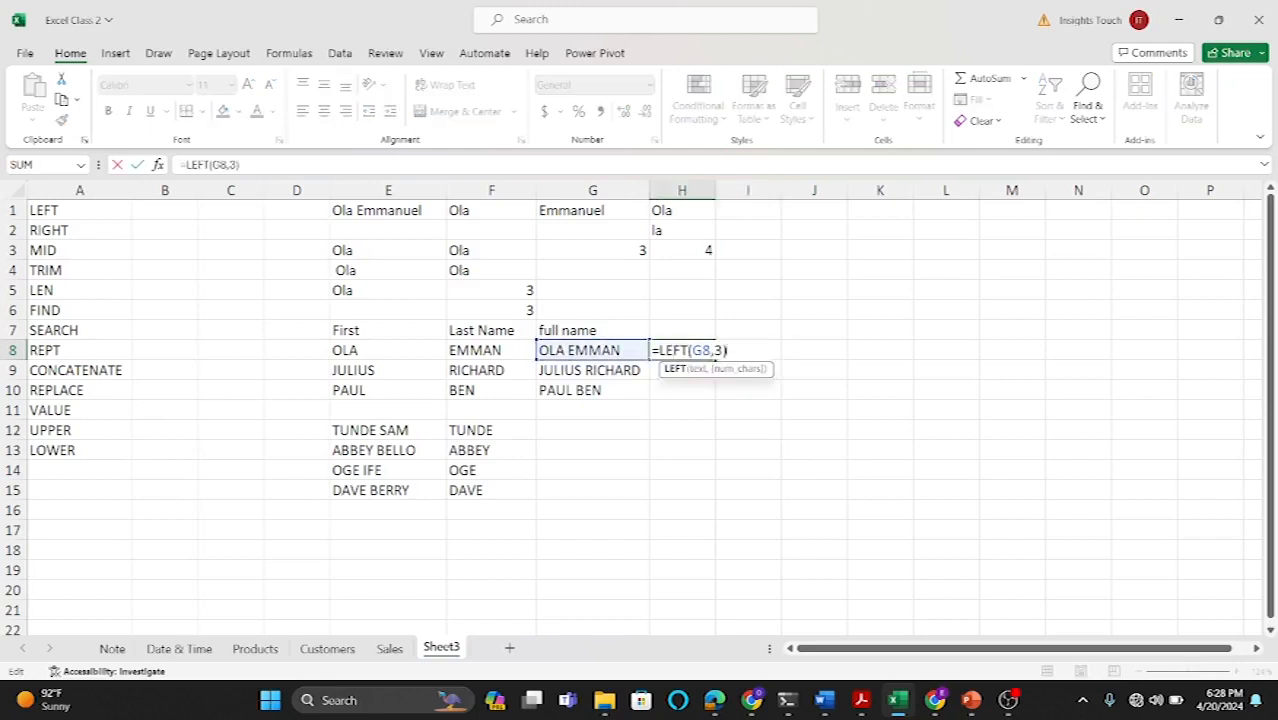
{"action": "left_click", "coordinate": [731, 350]}
{"action": "key", "text": "BackSpace"}
{"action": "key", "text": "BackSpace"}
{"action": "key", "text": "BackSpace"}
{"action": "key", "text": "BackSpace"}
{"action": "key", "text": "BackSpace"}
{"action": "key", "text": "BackSpace"}
{"action": "key", "text": "BackSpace"}
{"action": "key", "text": "BackSpace"}
{"action": "key", "text": "BackSpace"}
{"action": "key", "text": "BackSpace"}
{"action": "key", "text": "BackSpace"}
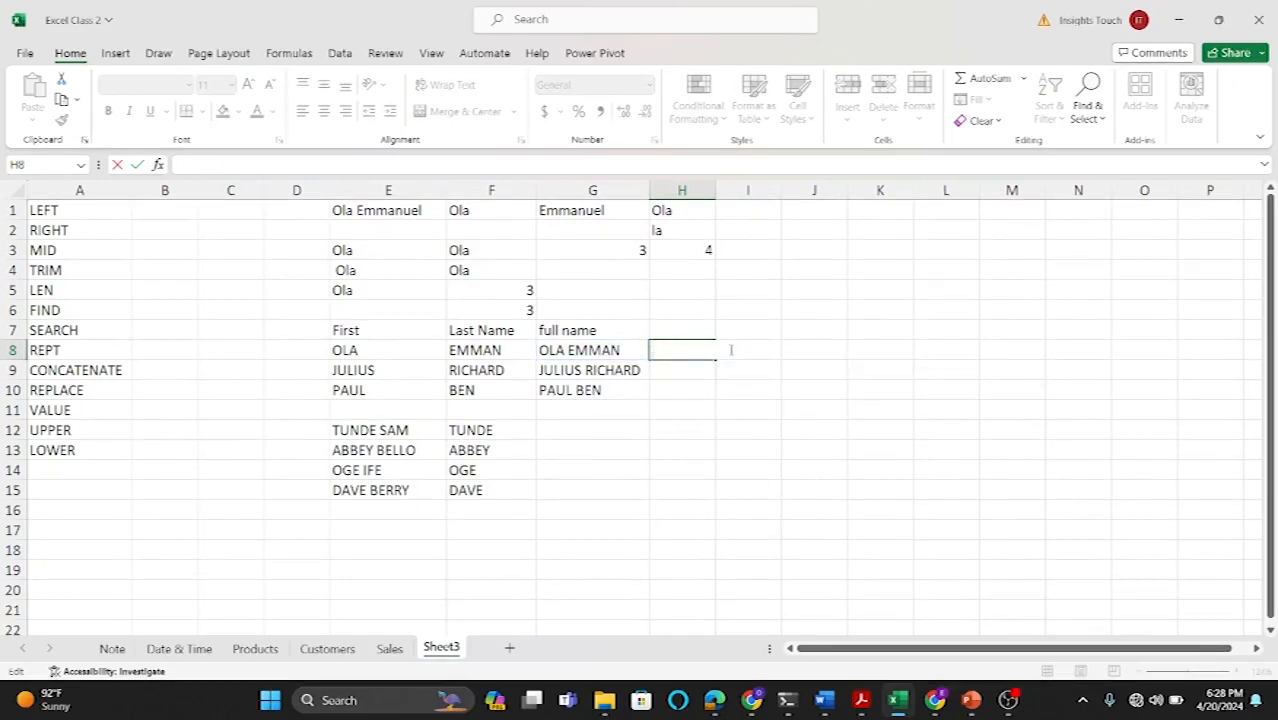
{"action": "left_click", "coordinate": [742, 388]}
Step: Enter =FIND(" ",G8,1) in H8 to locate the space, and fill it down to H10
{"action": "left_click", "coordinate": [682, 346]}
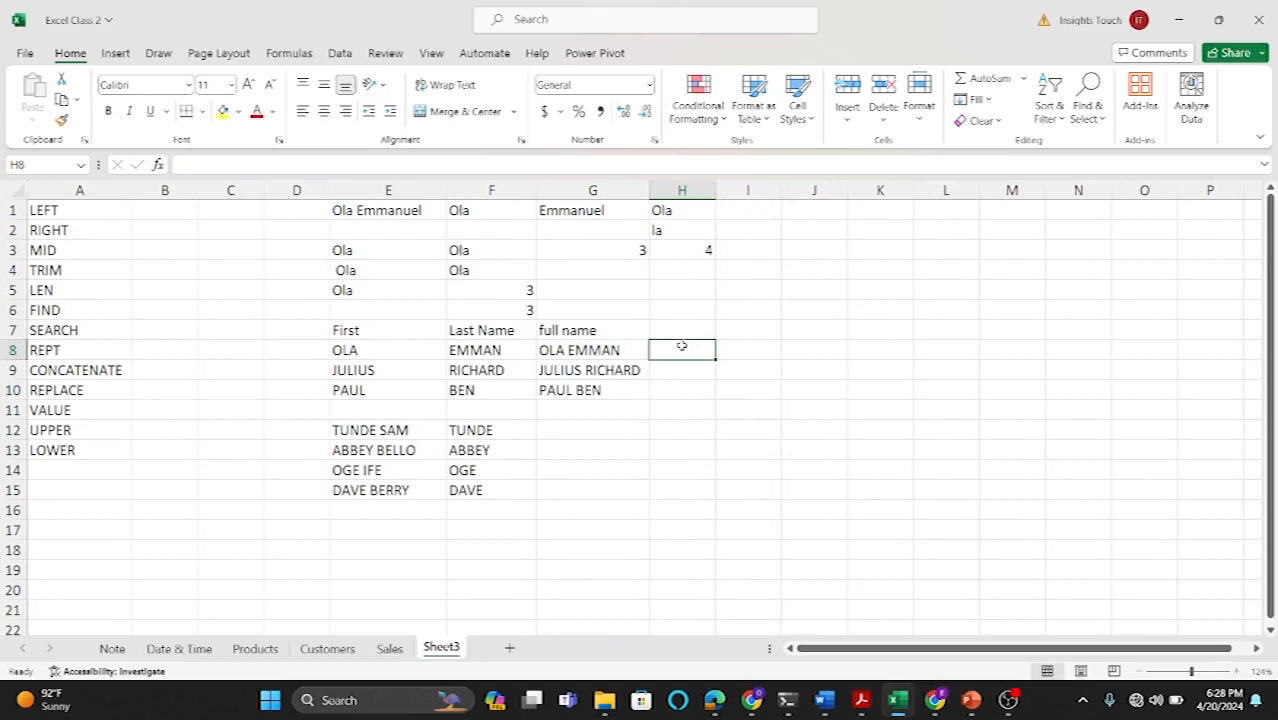
{"action": "type", "text": "=FI"}
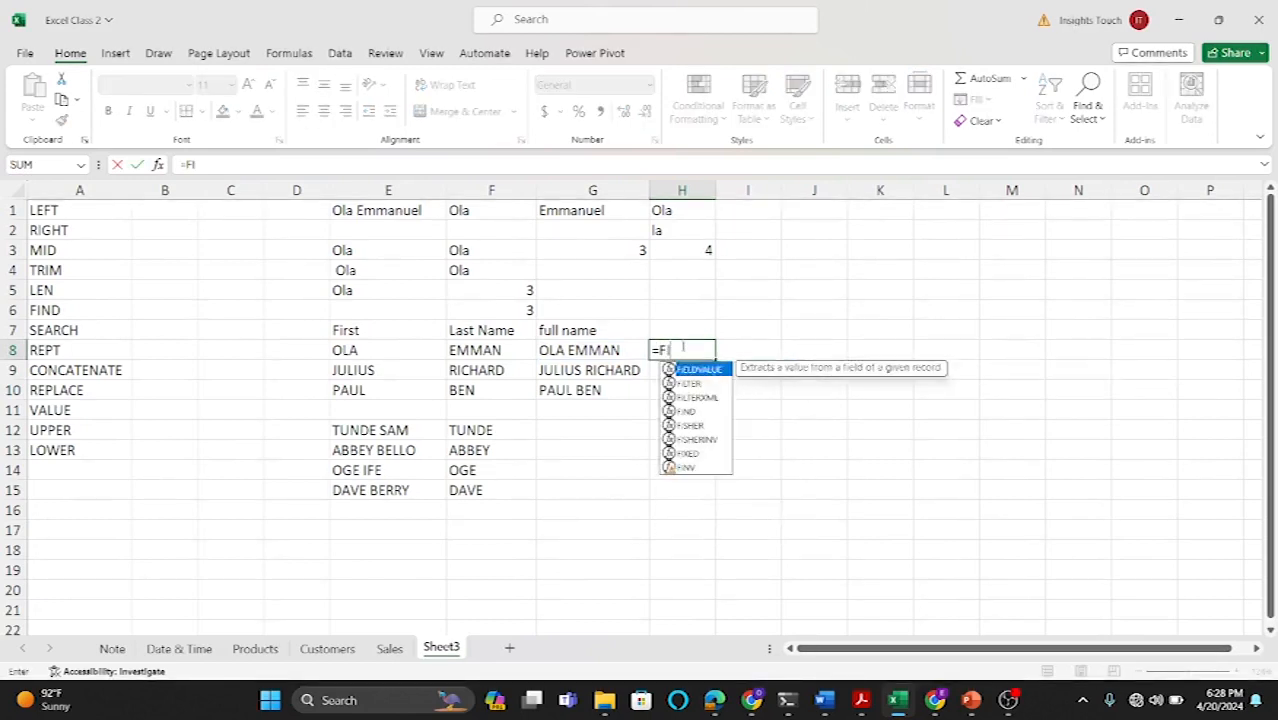
{"action": "type", "text": "ND("}
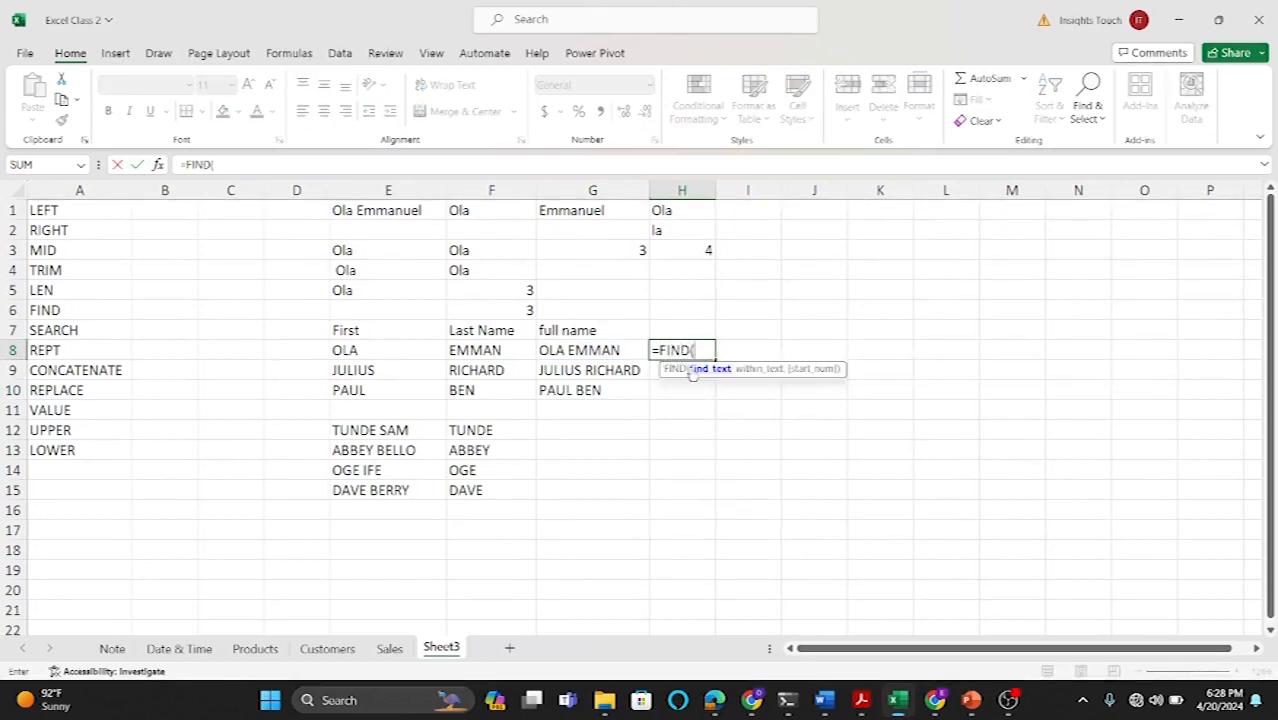
{"action": "type", "text": "\" \","}
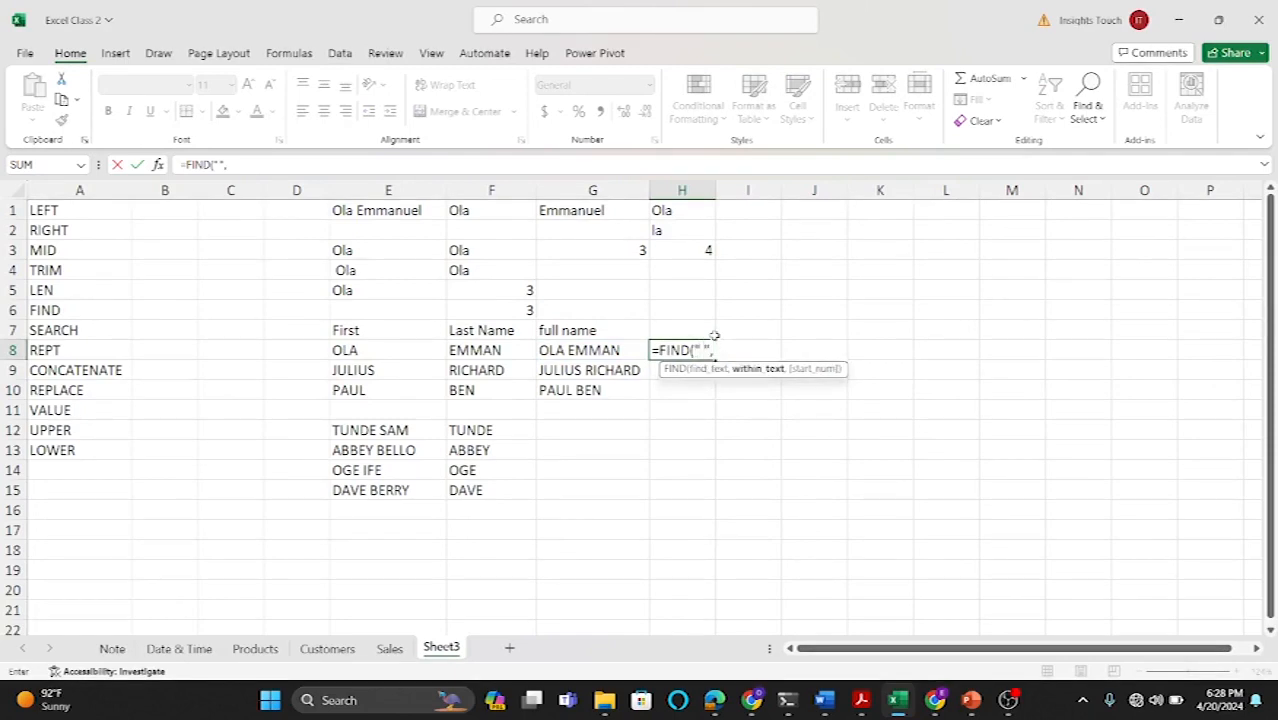
{"action": "left_click", "coordinate": [601, 352]}
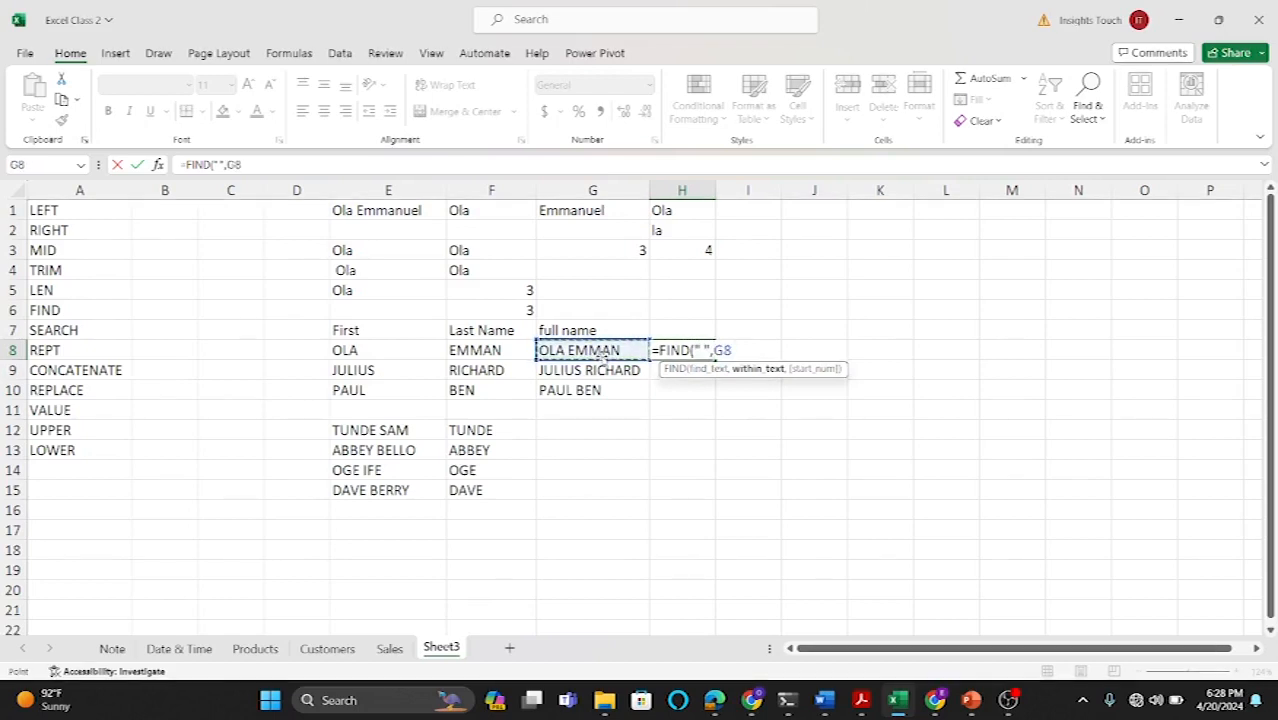
{"action": "type", "text": ",1)"}
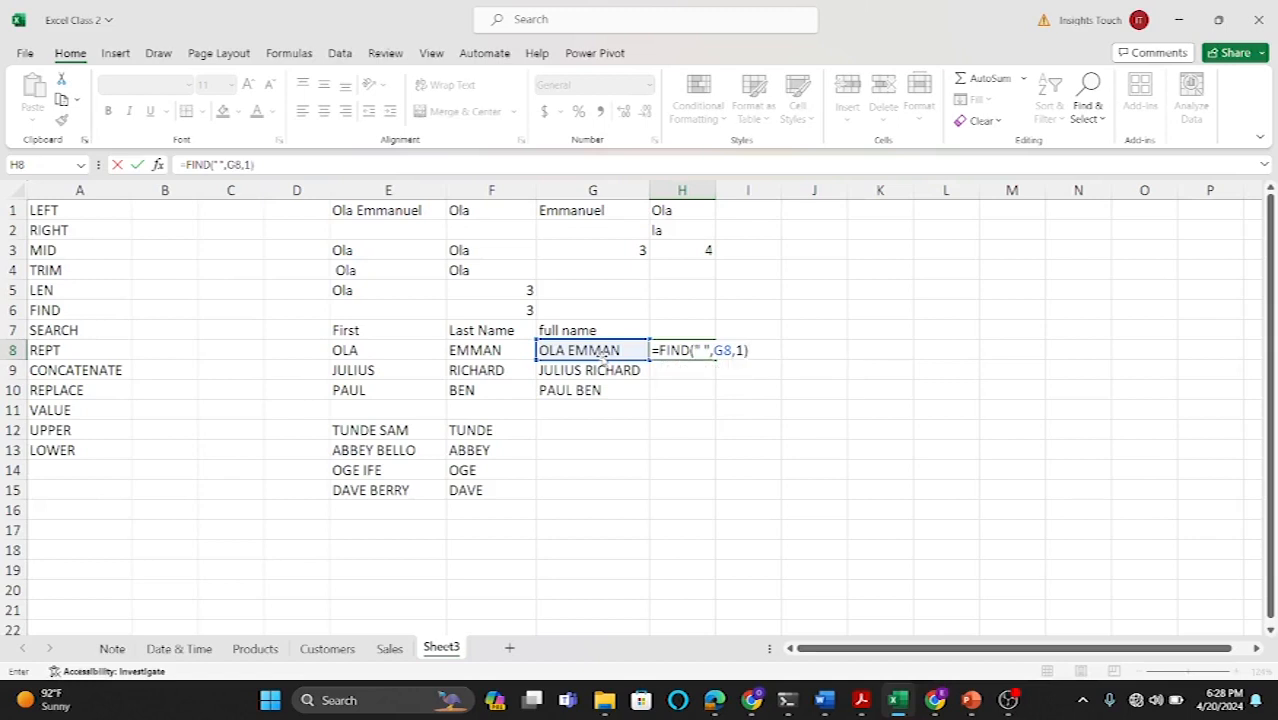
{"action": "key", "text": "Return"}
{"action": "left_click", "coordinate": [693, 348]}
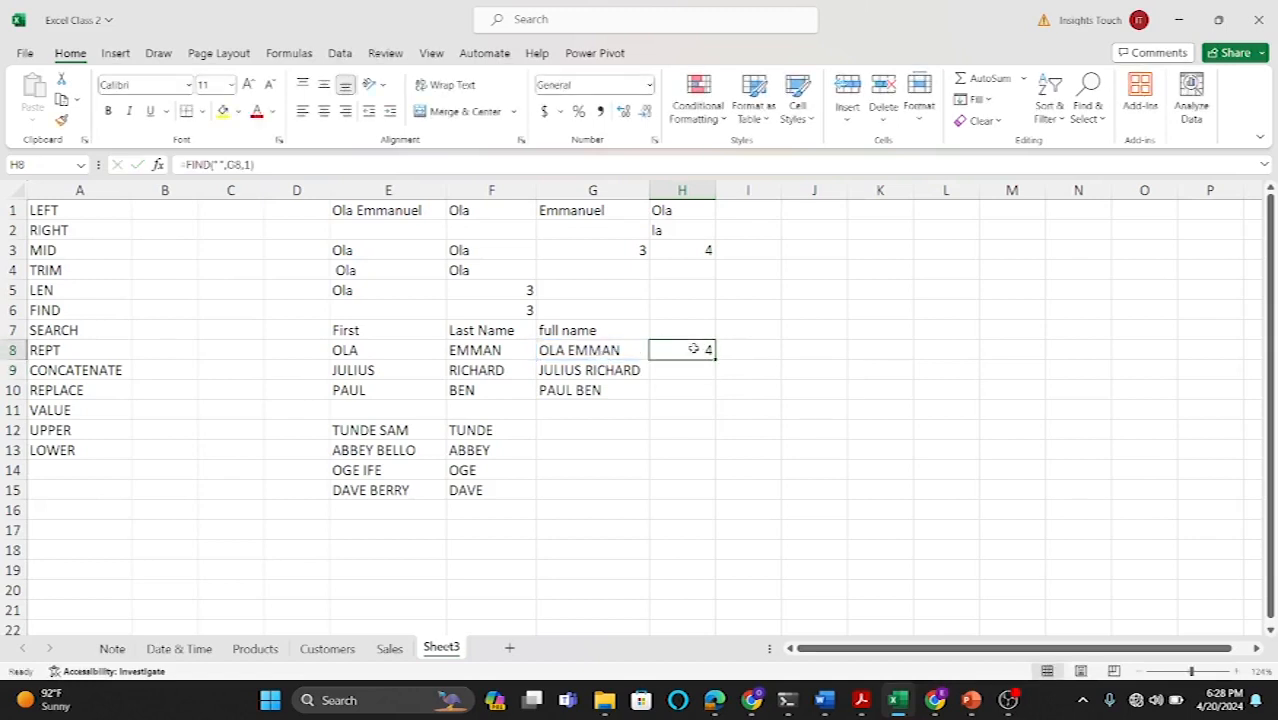
{"action": "left_click_drag", "start_coordinate": [715, 358], "coordinate": [710, 395]}
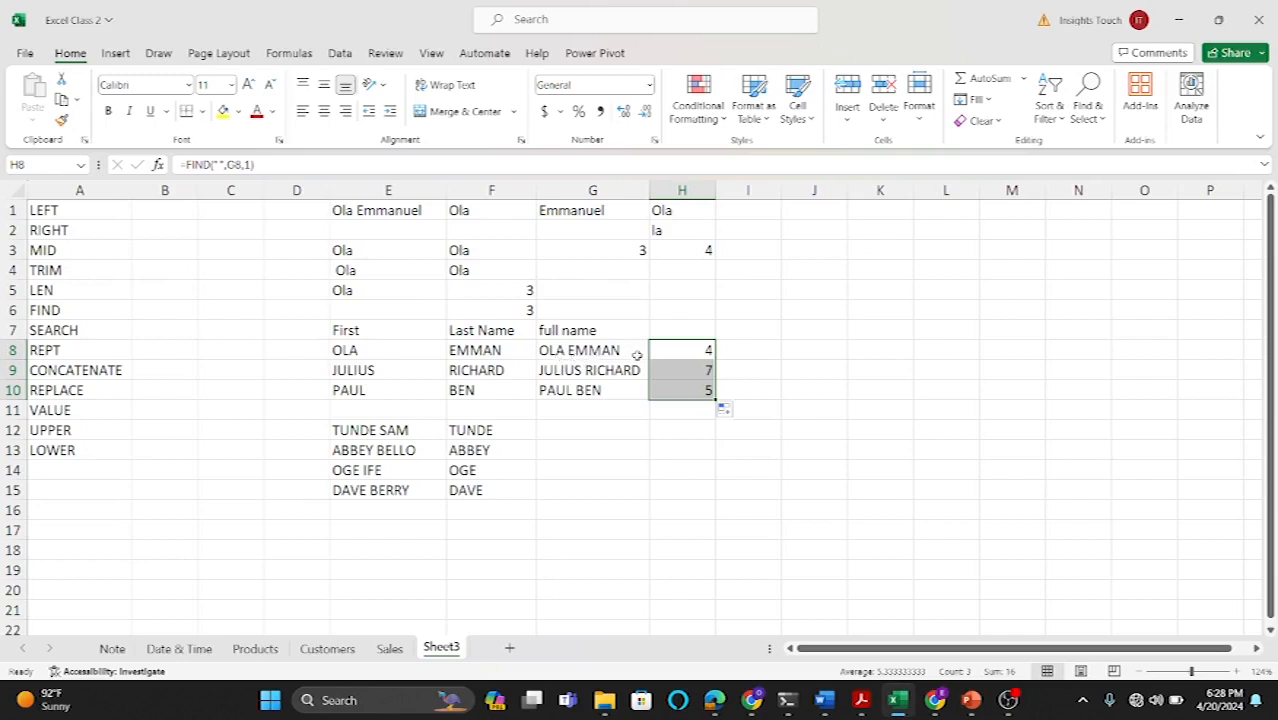
Step: Enter the formula =LEFT(G8,LEN(G8)-H8) in I8
{"action": "left_click", "coordinate": [760, 344]}
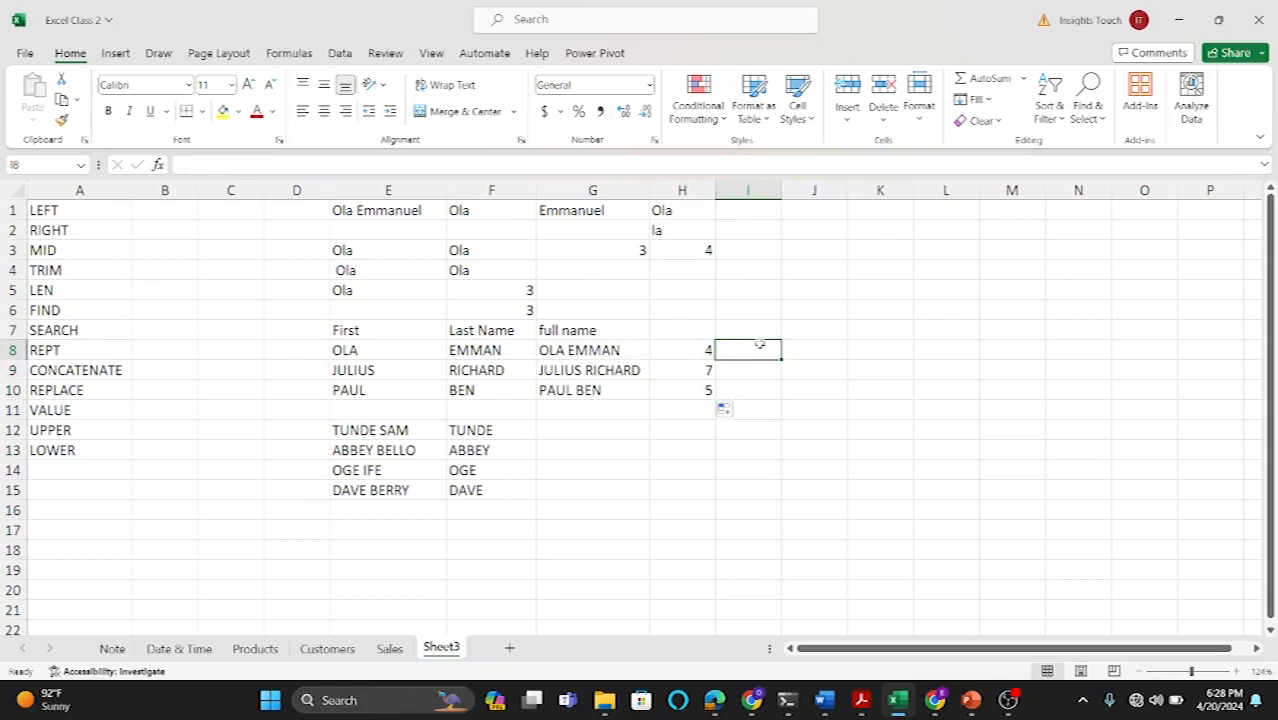
{"action": "type", "text": "=LEFT"}
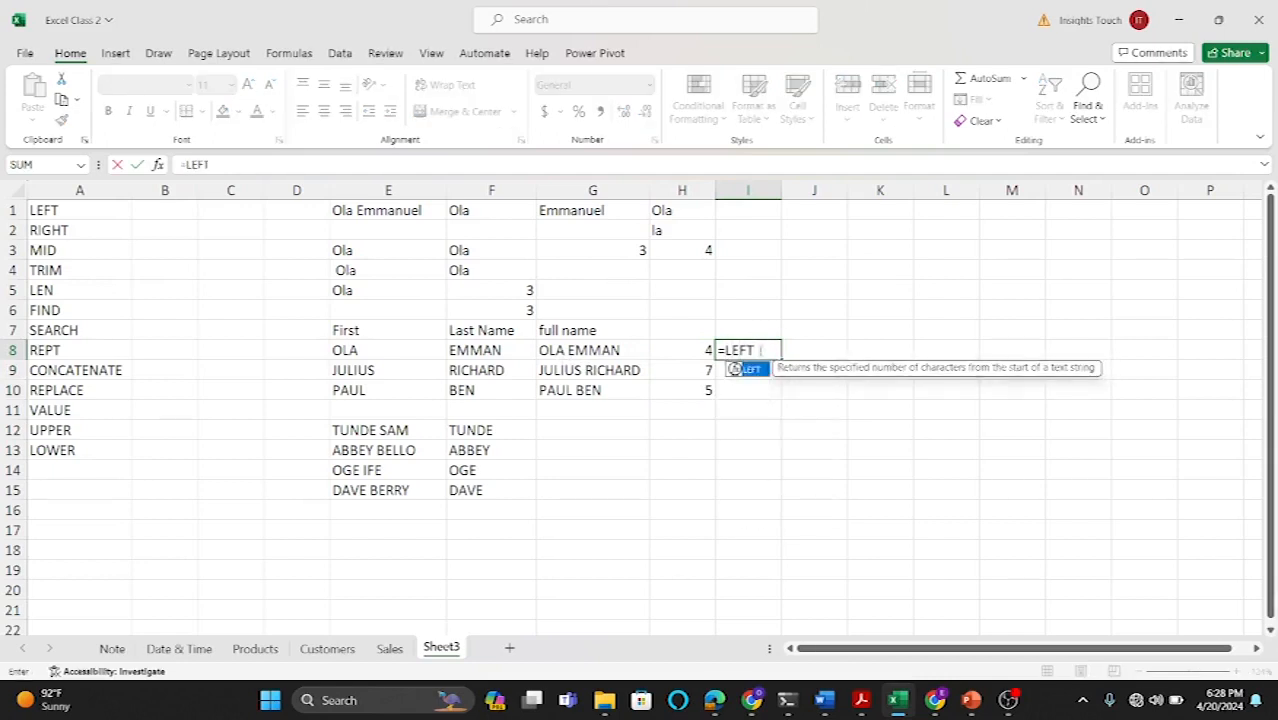
{"action": "double_click", "coordinate": [752, 369]}
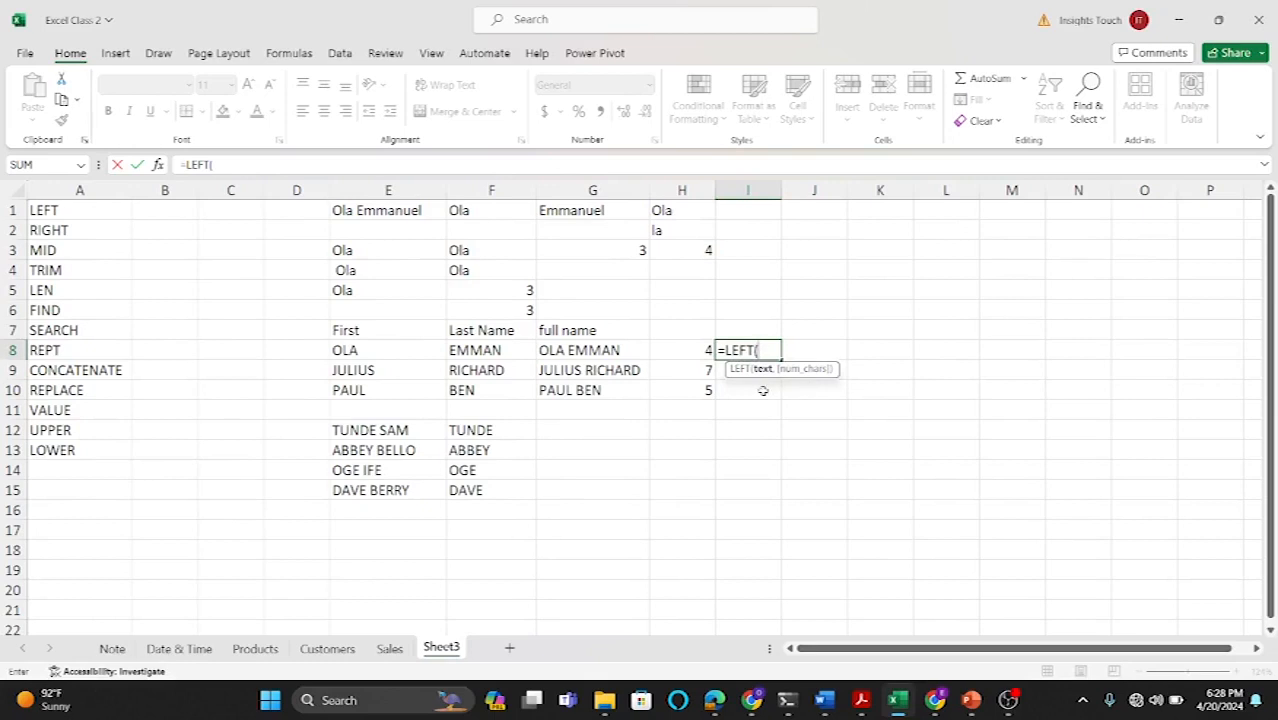
{"action": "left_click", "coordinate": [609, 347]}
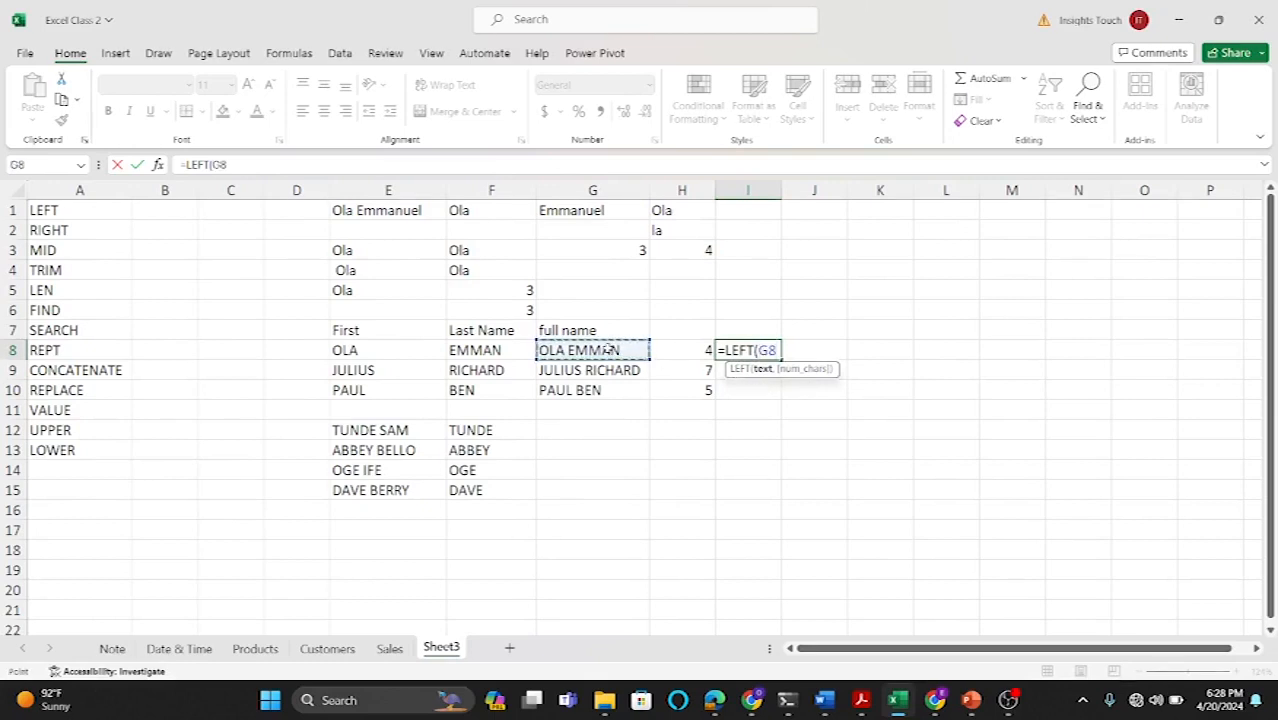
{"action": "type", "text": ","}
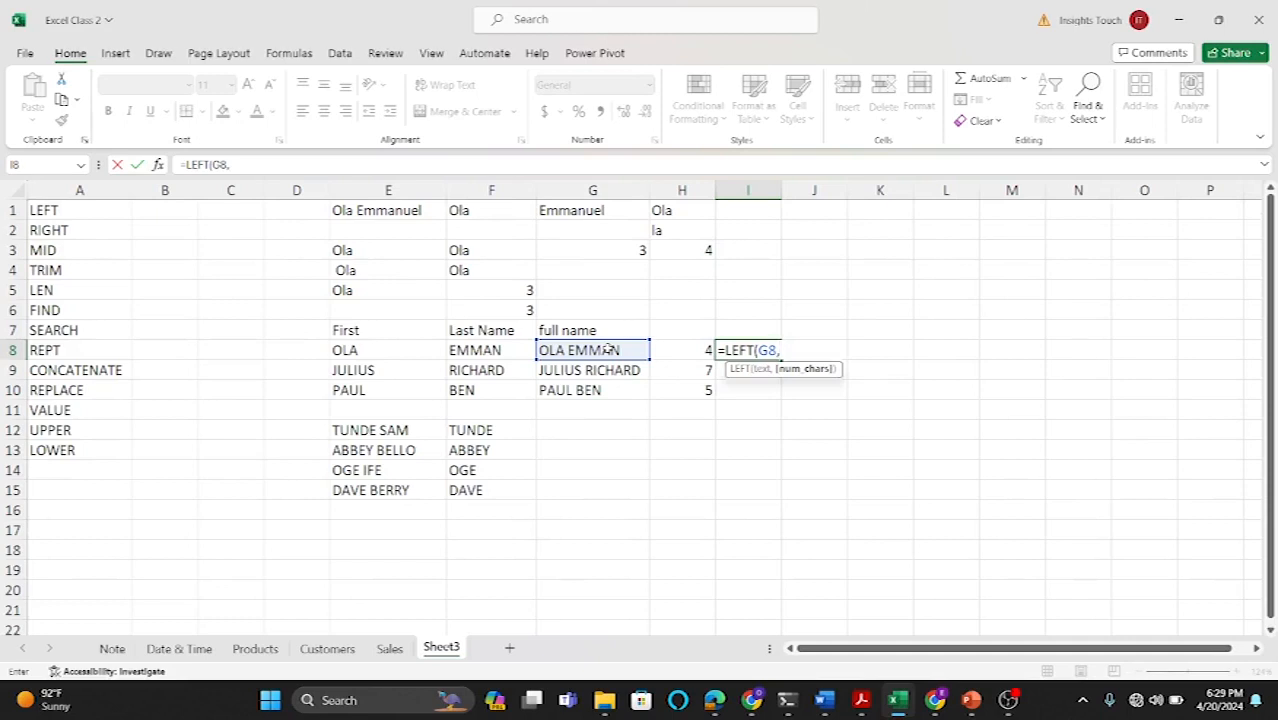
{"action": "type", "text": "LEN"}
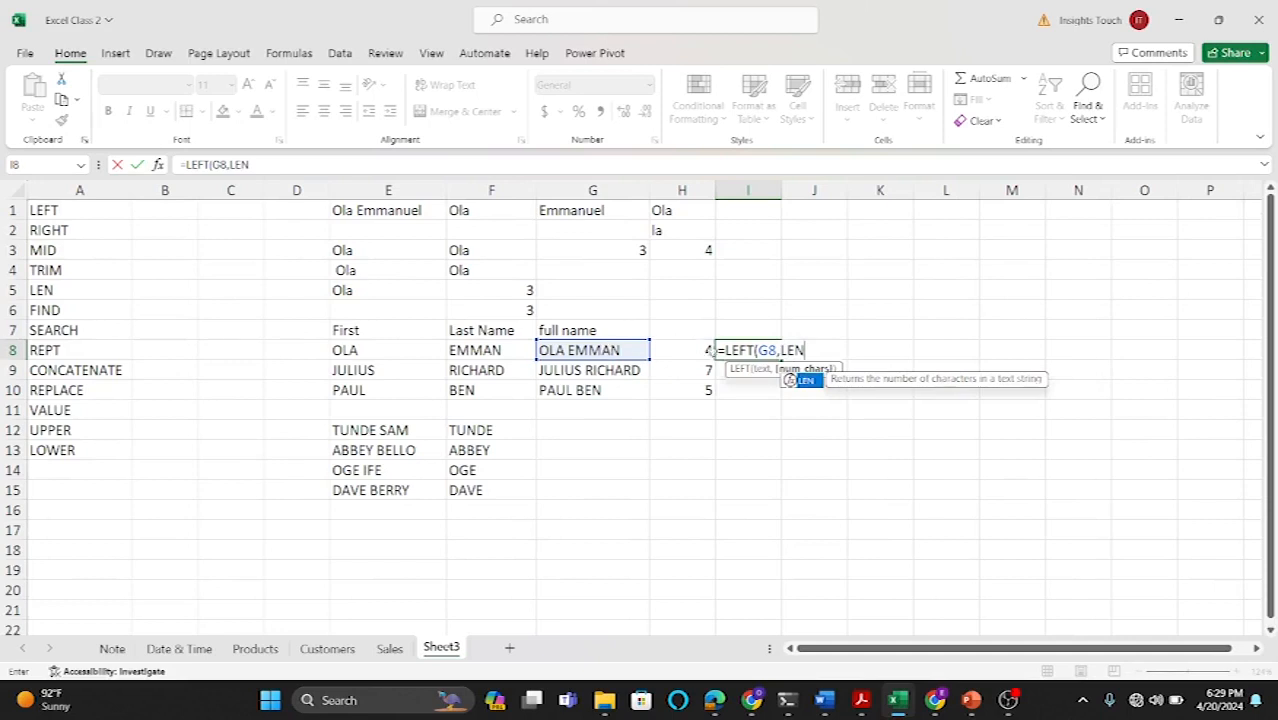
{"action": "double_click", "coordinate": [800, 379]}
{"action": "left_click", "coordinate": [615, 351]}
{"action": "type", "text": ")"}
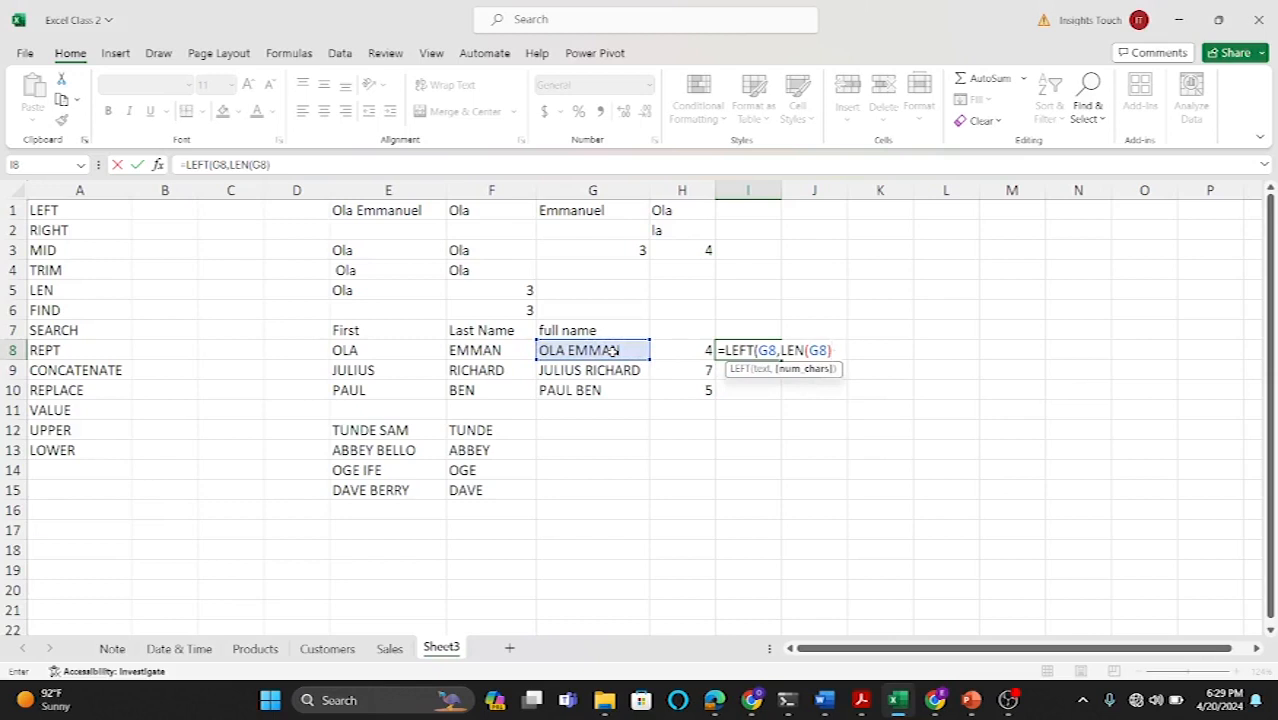
{"action": "type", "text": "-"}
{"action": "left_click", "coordinate": [695, 352]}
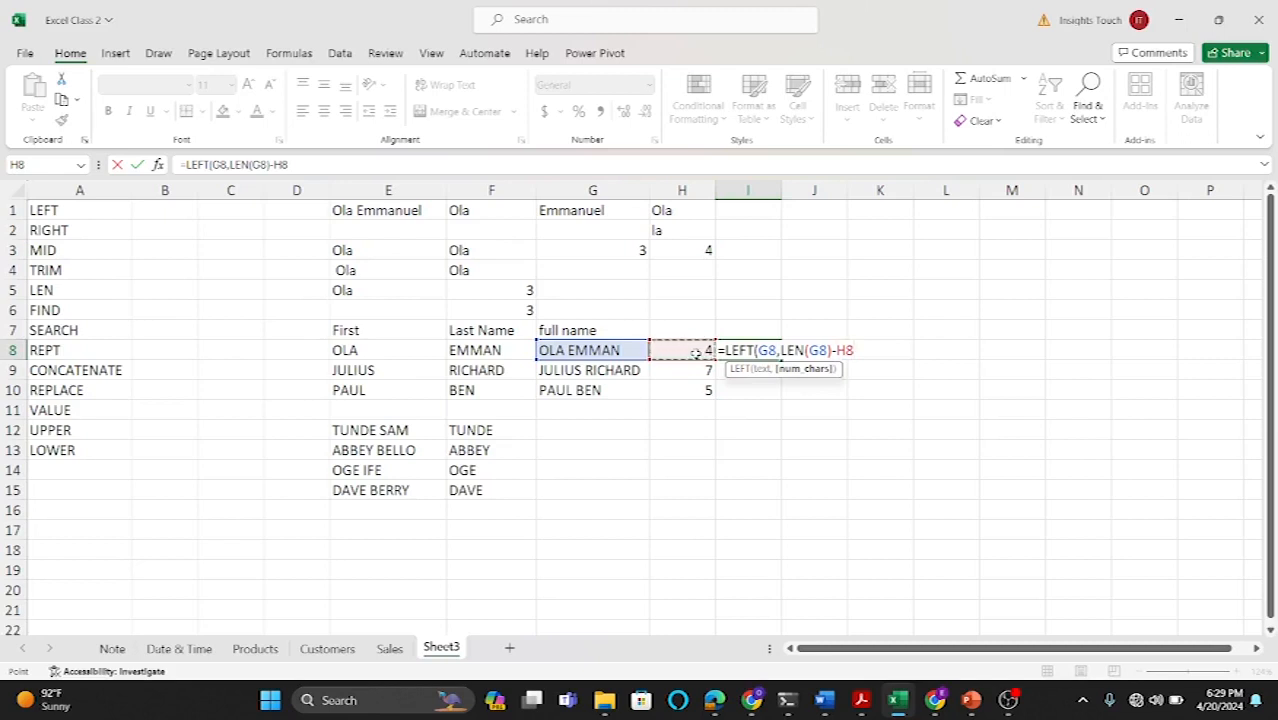
{"action": "type", "text": ")"}
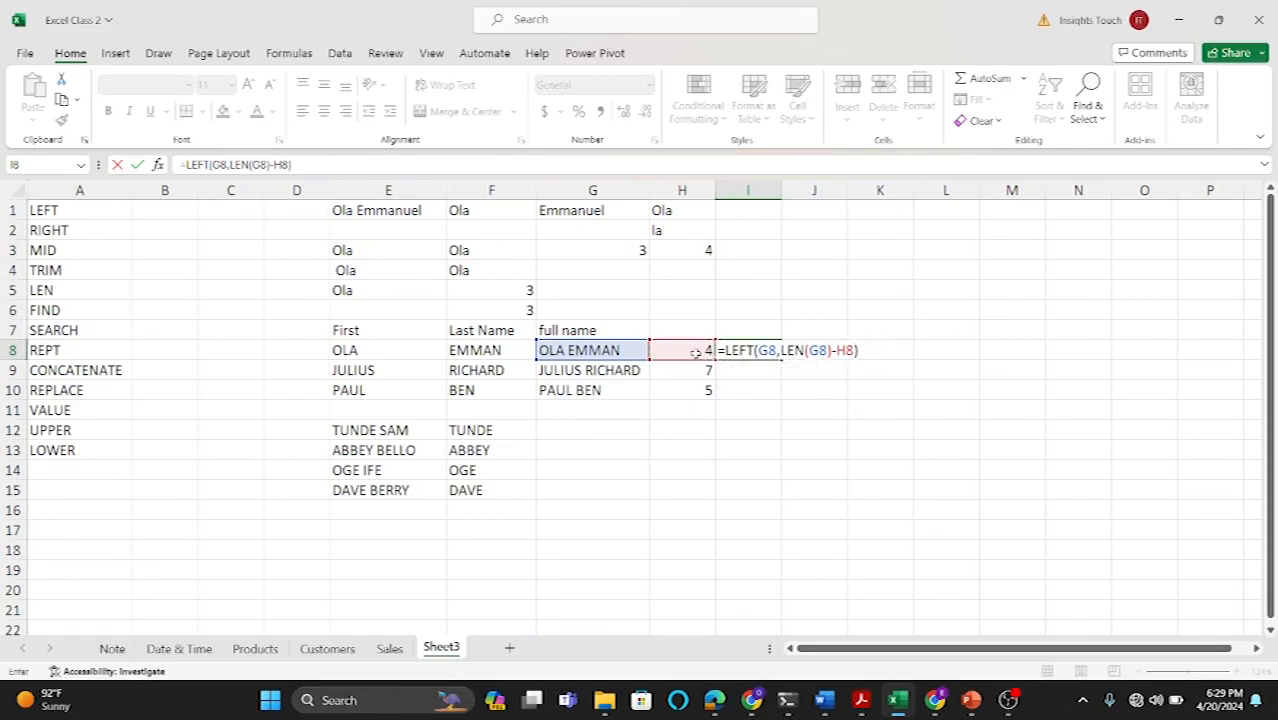
{"action": "key", "text": "Return"}
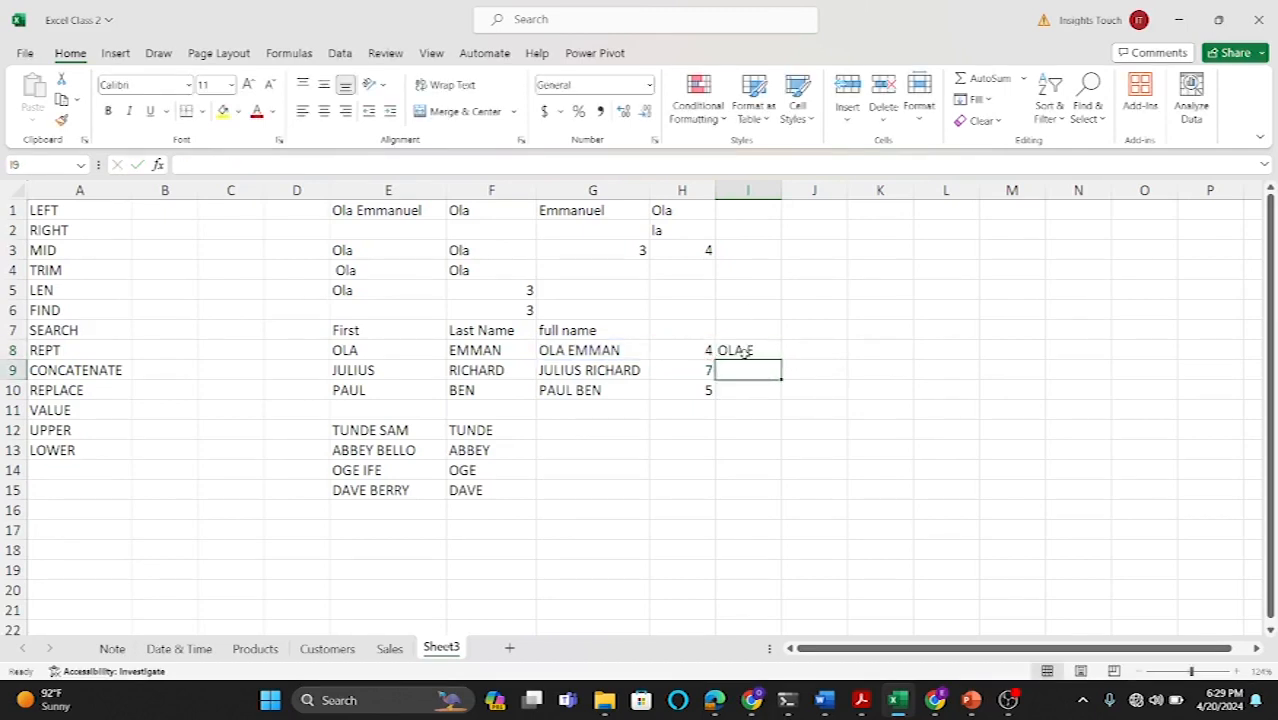
Step: Change the I8 formula to =LEFT(G8,H8-1) to extract the first name, and fill it down to I10
{"action": "double_click", "coordinate": [747, 350]}
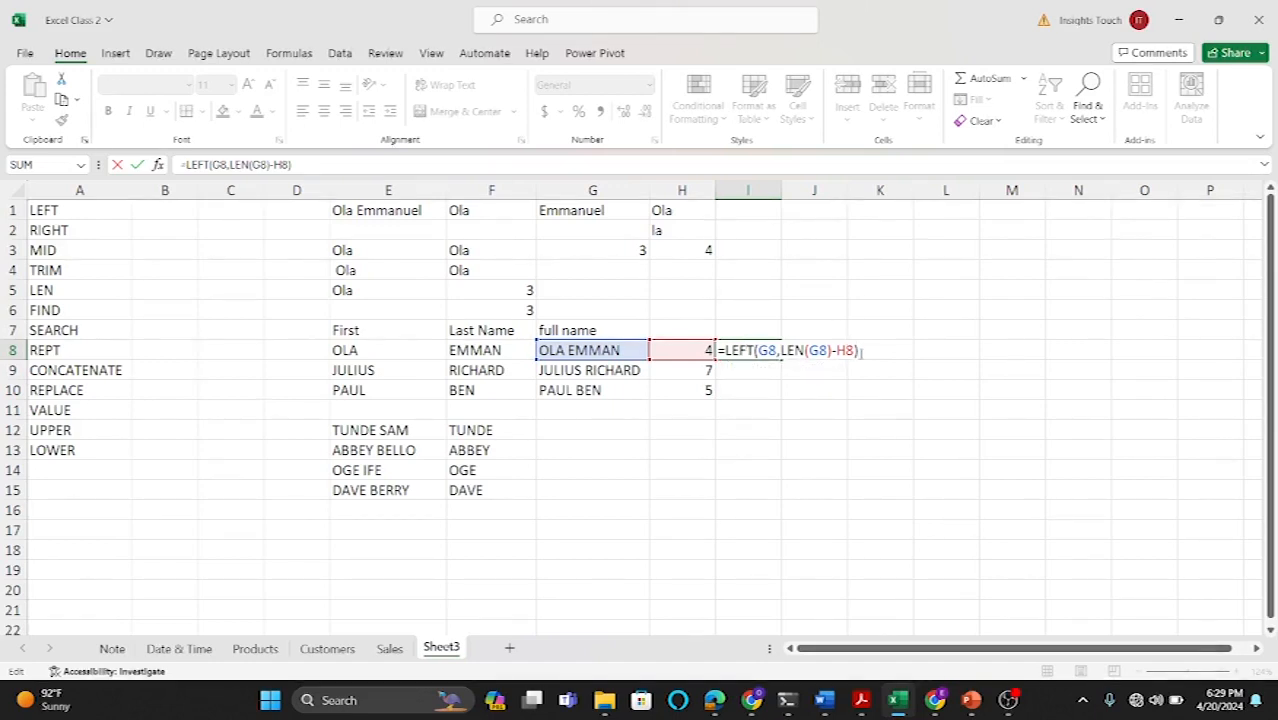
{"action": "key", "text": "BackSpace"}
{"action": "key", "text": "BackSpace"}
{"action": "key", "text": "BackSpace"}
{"action": "key", "text": "BackSpace"}
{"action": "key", "text": "BackSpace"}
{"action": "key", "text": "BackSpace"}
{"action": "key", "text": "BackSpace"}
{"action": "key", "text": "BackSpace"}
{"action": "key", "text": "BackSpace"}
{"action": "key", "text": "BackSpace"}
{"action": "key", "text": "BackSpace"}
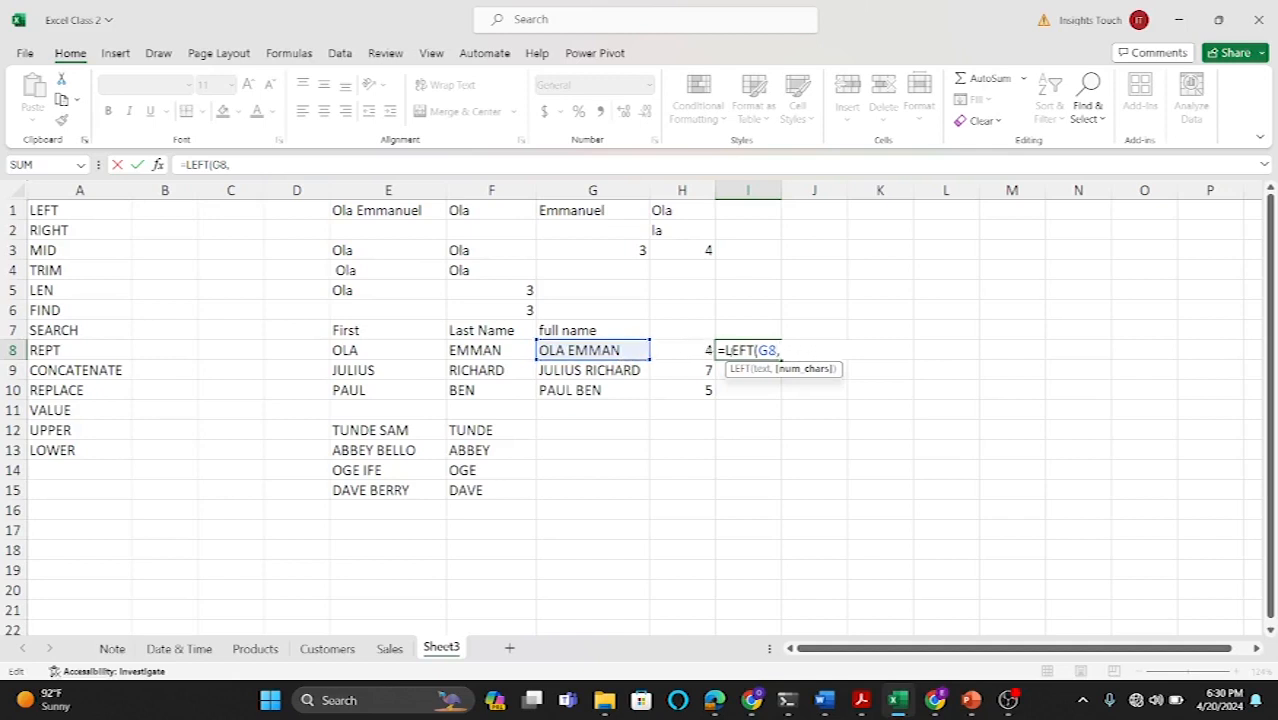
{"action": "left_click", "coordinate": [679, 350]}
{"action": "type", "text": "-1)"}
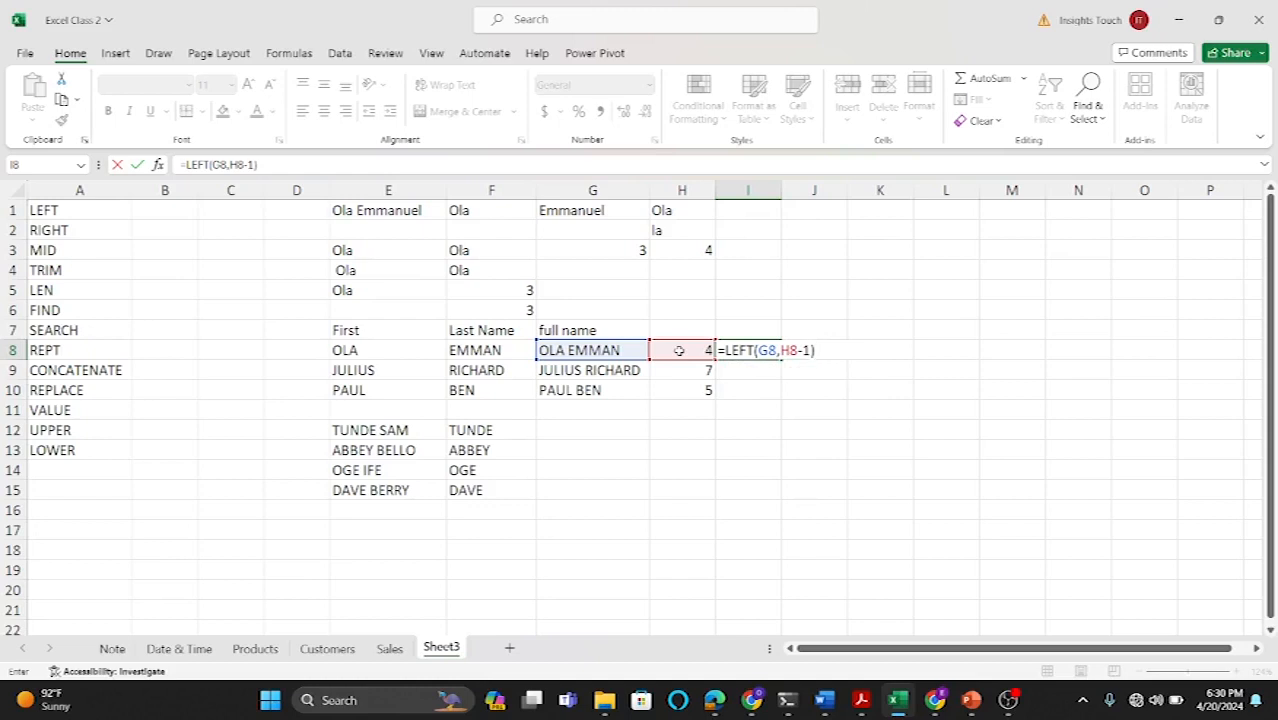
{"action": "key", "text": "Return"}
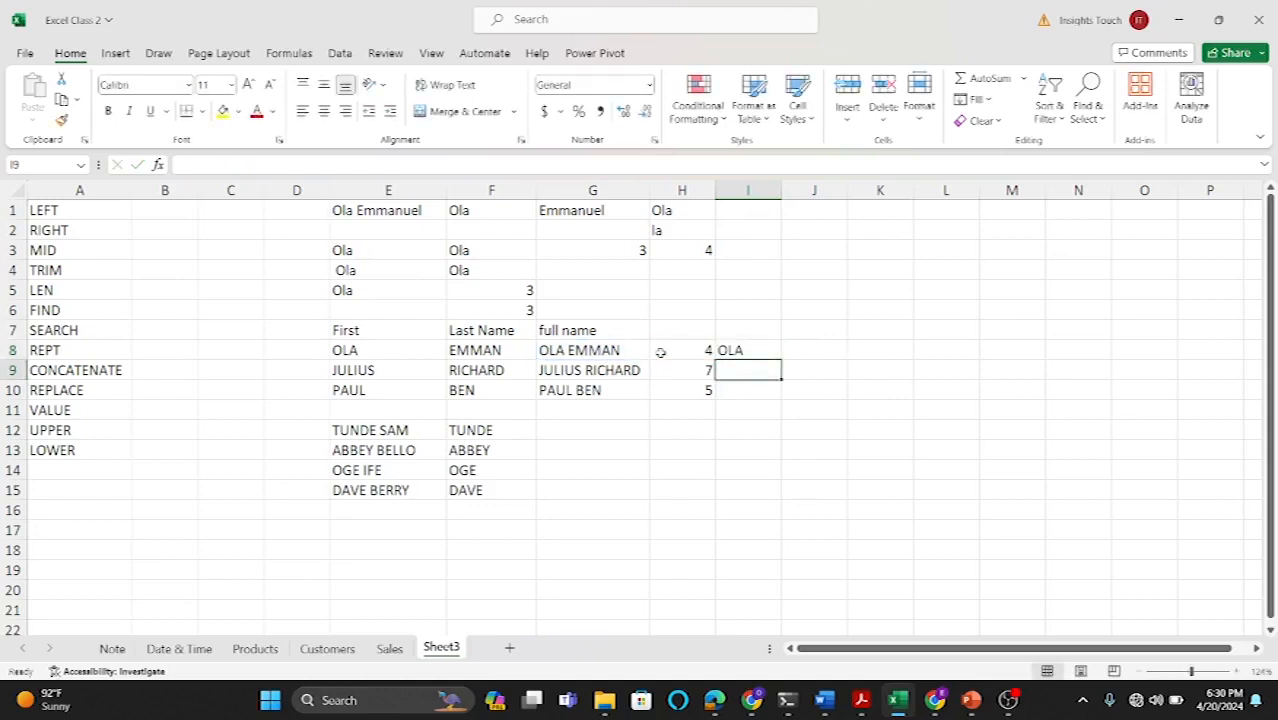
{"action": "left_click", "coordinate": [762, 348]}
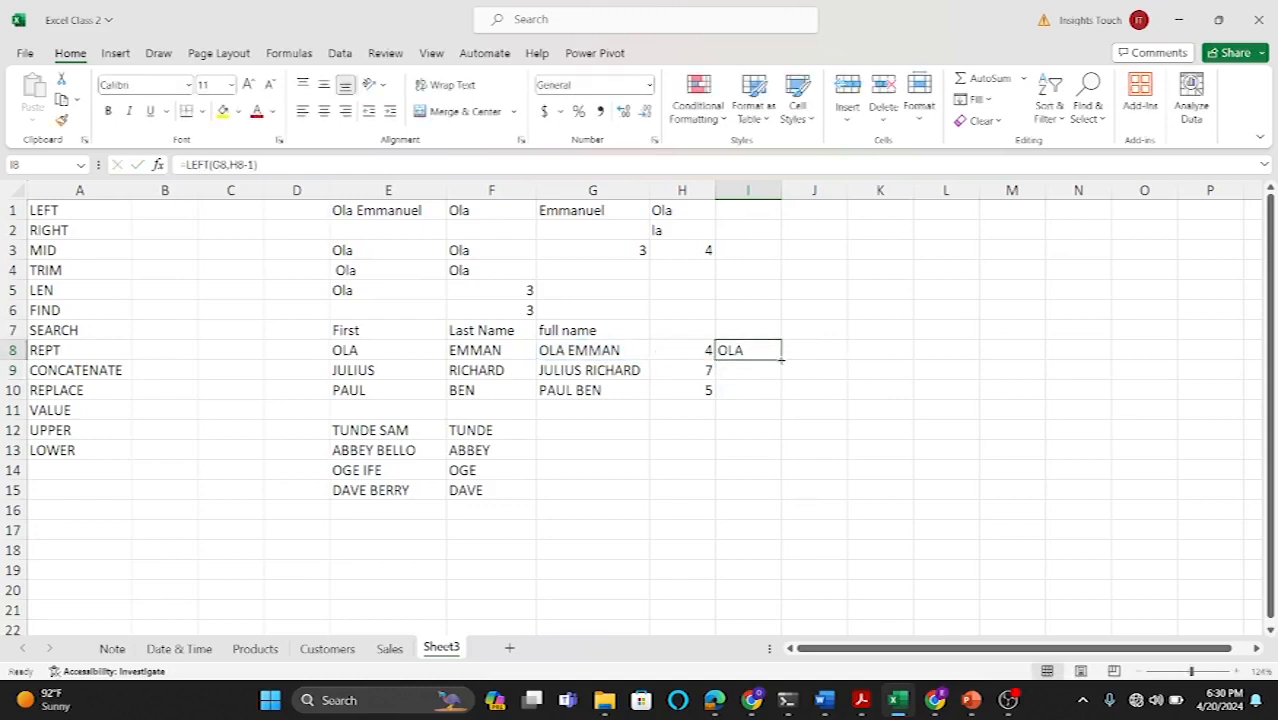
{"action": "left_click_drag", "start_coordinate": [781, 359], "coordinate": [782, 401]}
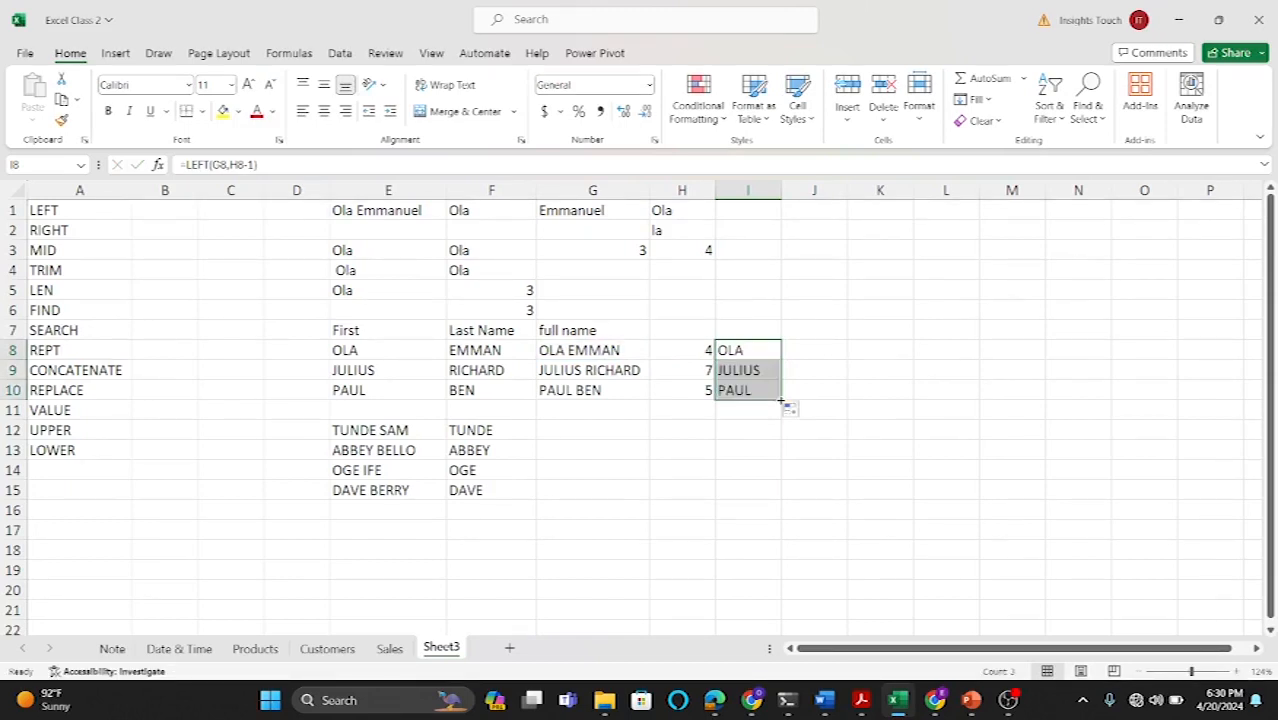
Step: Start a RIGHT formula in J8 that takes text from G8 to extract the last name
{"action": "left_click", "coordinate": [801, 349]}
{"action": "type", "text": "="}
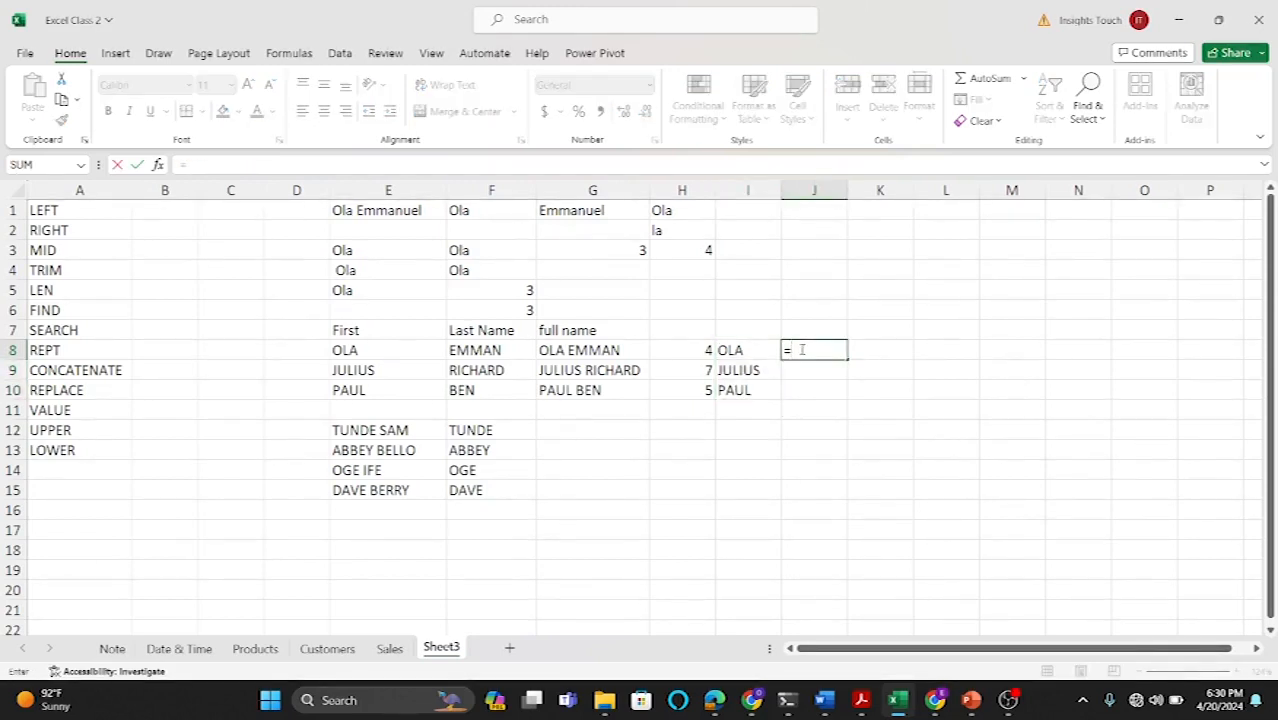
{"action": "type", "text": "RIGHT"}
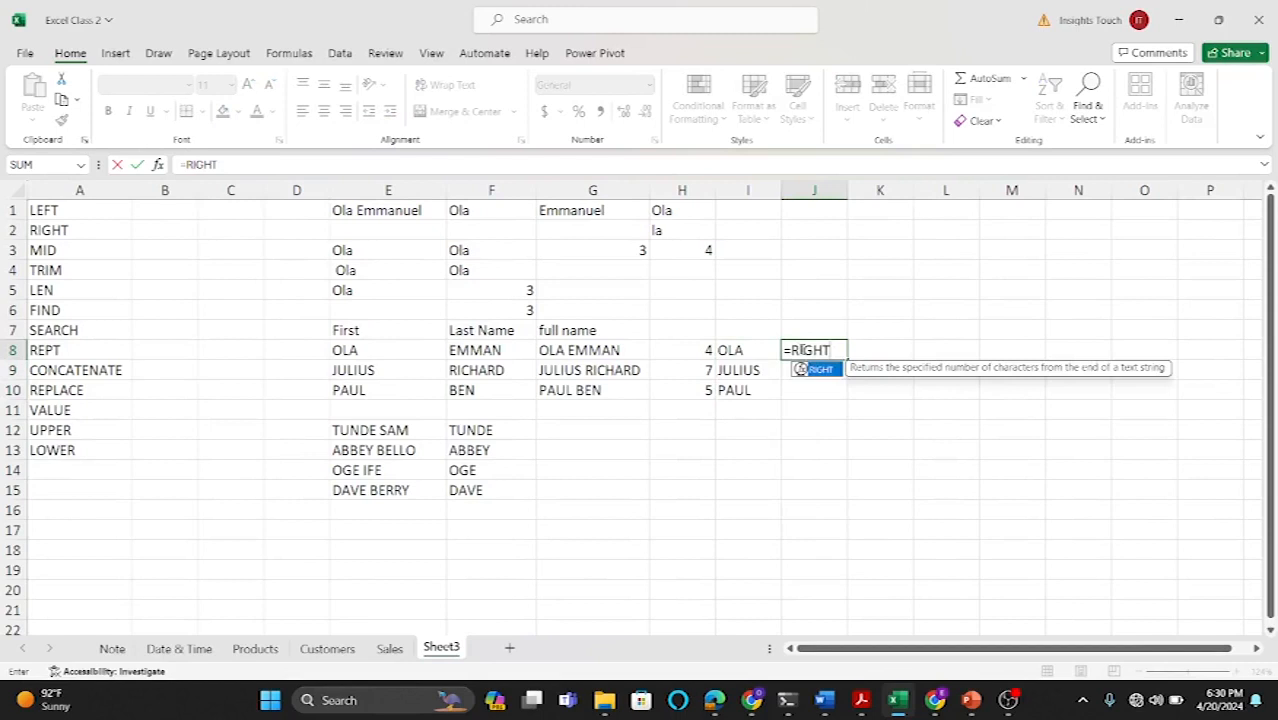
{"action": "double_click", "coordinate": [820, 369]}
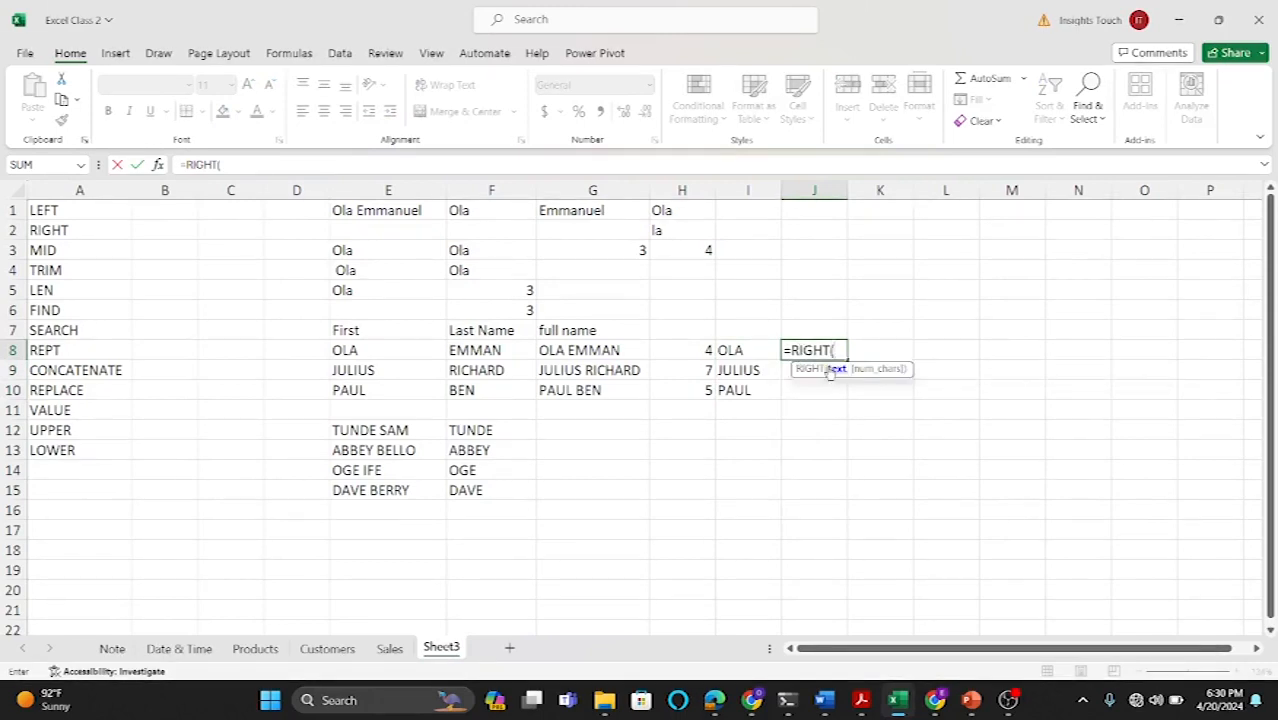
{"action": "left_click", "coordinate": [598, 350]}
{"action": "type", "text": ","}
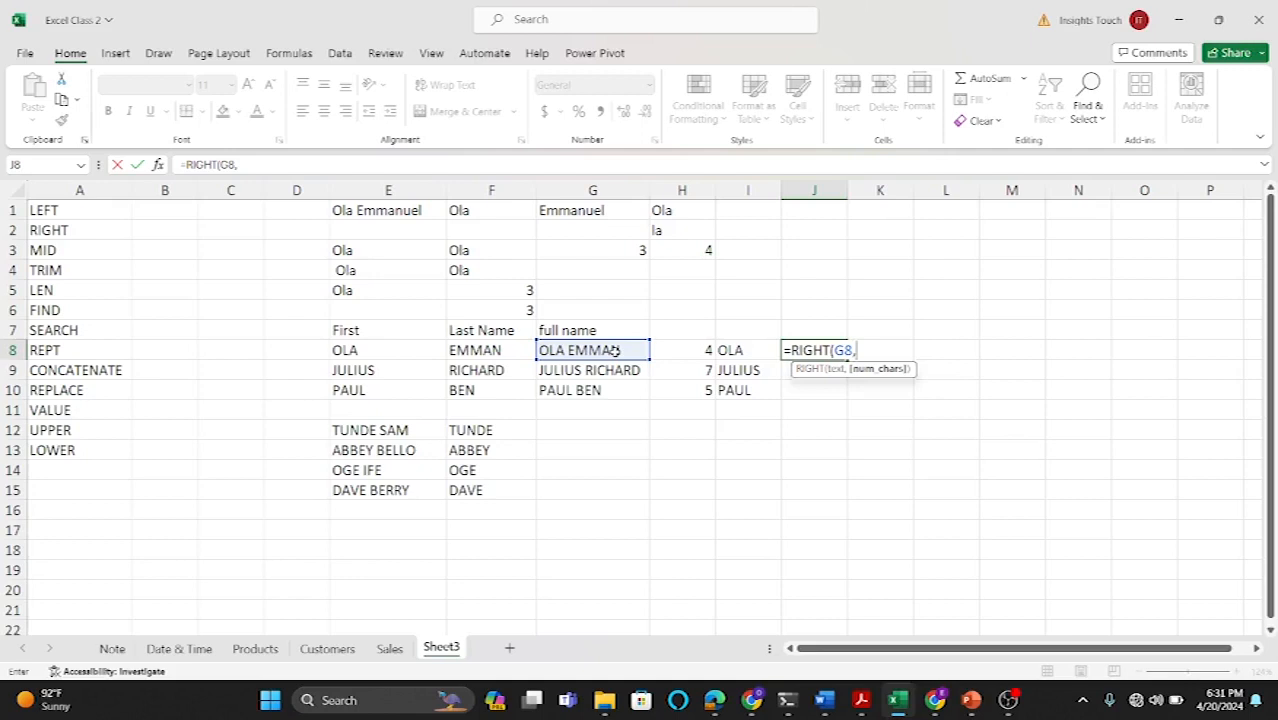
Step: Complete the J8 formula as =RIGHT(G8,LEN(G8)-H8) to extract the last name, and fill it down to J10
{"action": "type", "text": "LEN"}
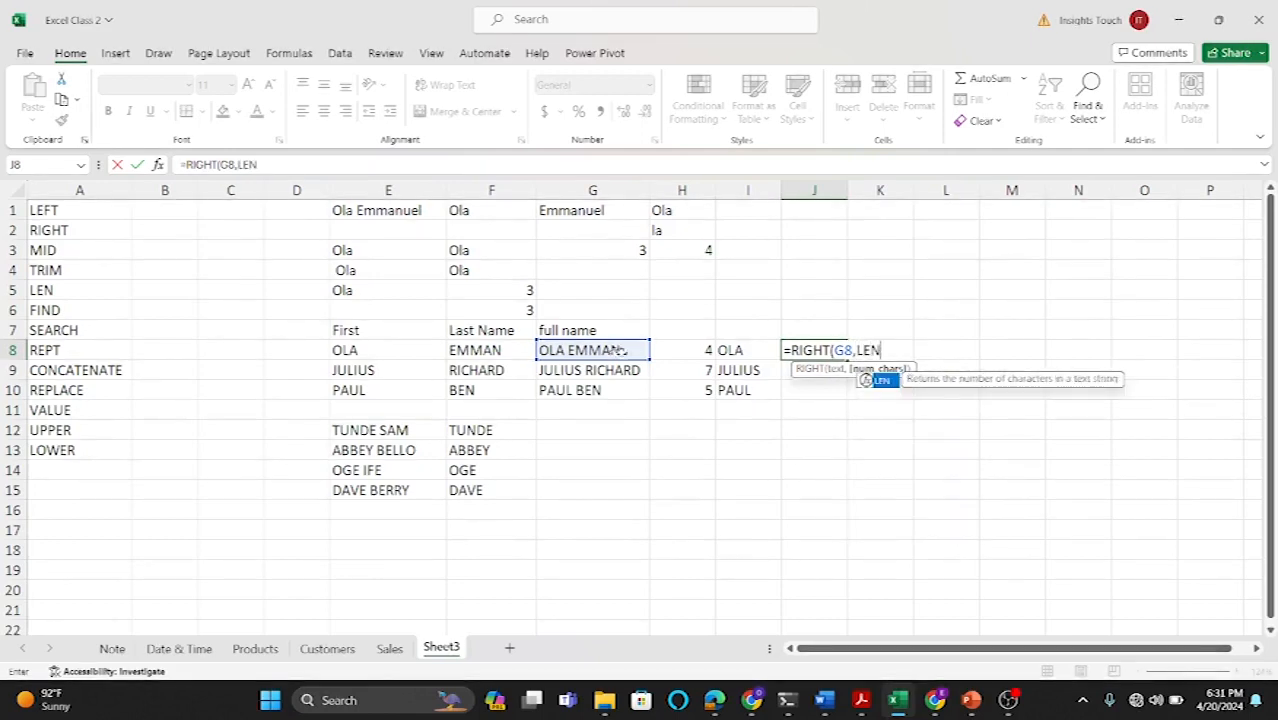
{"action": "double_click", "coordinate": [880, 381]}
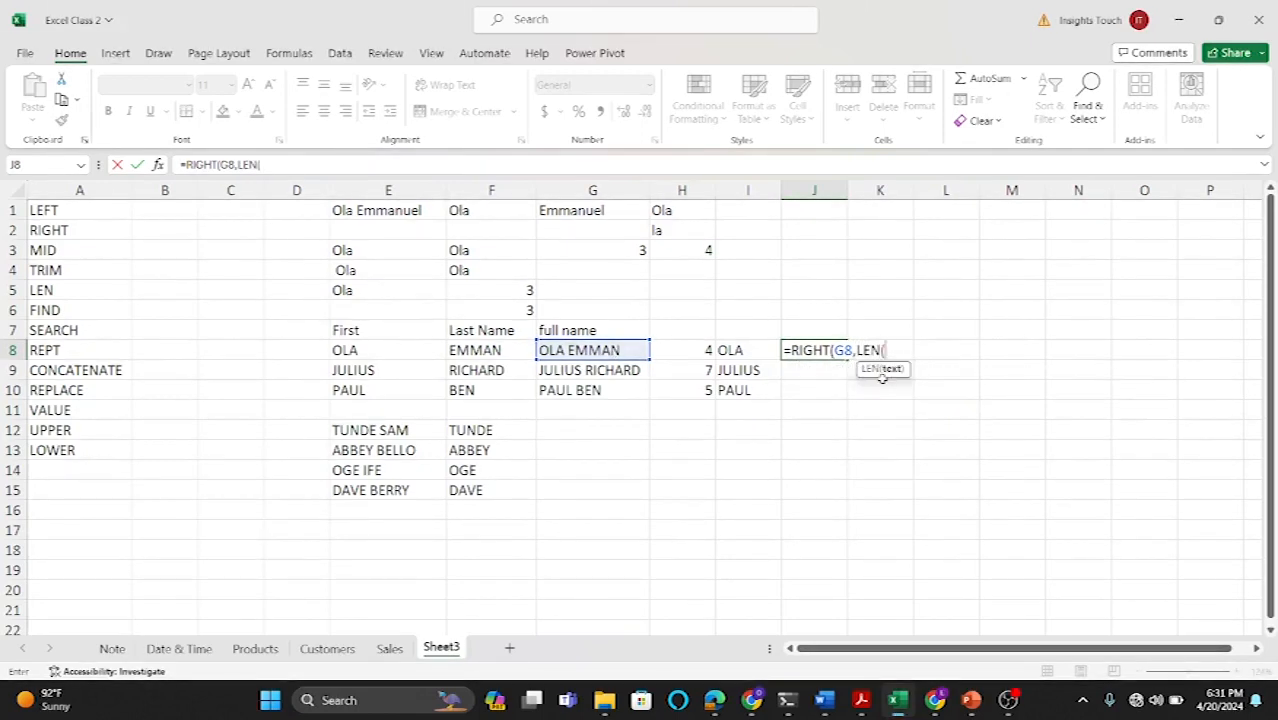
{"action": "left_click", "coordinate": [611, 350]}
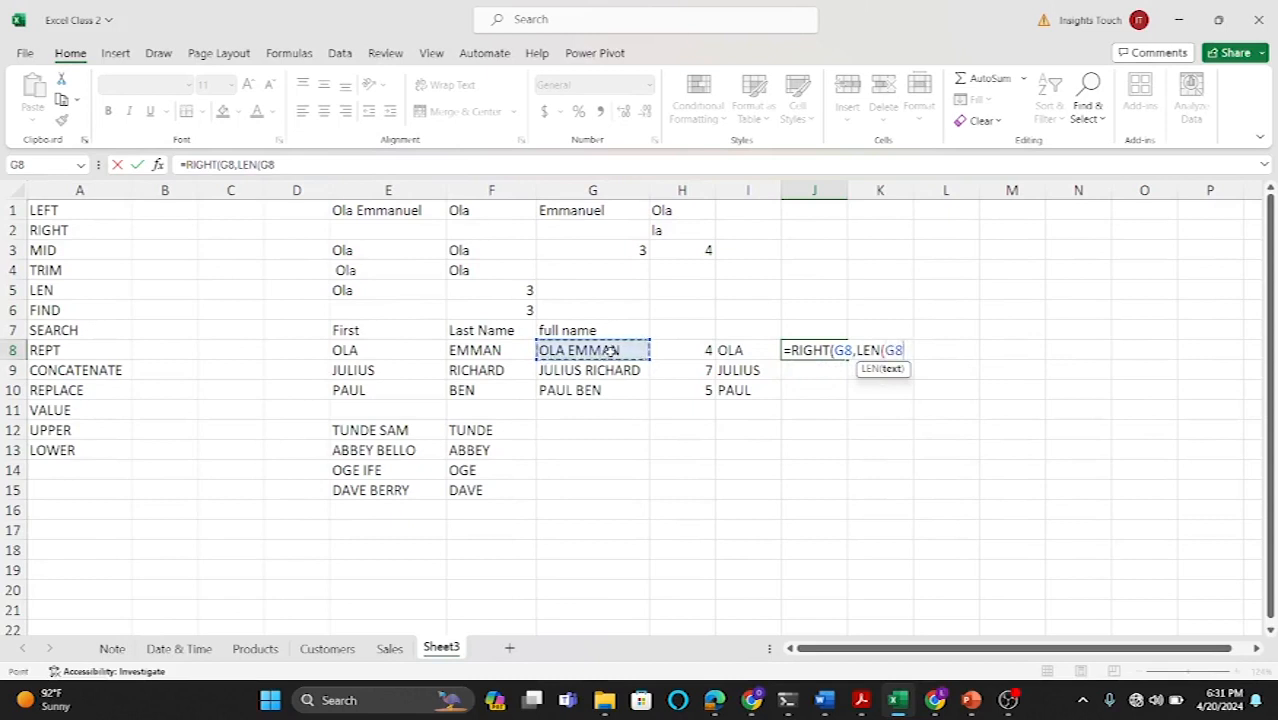
{"action": "type", "text": ")-"}
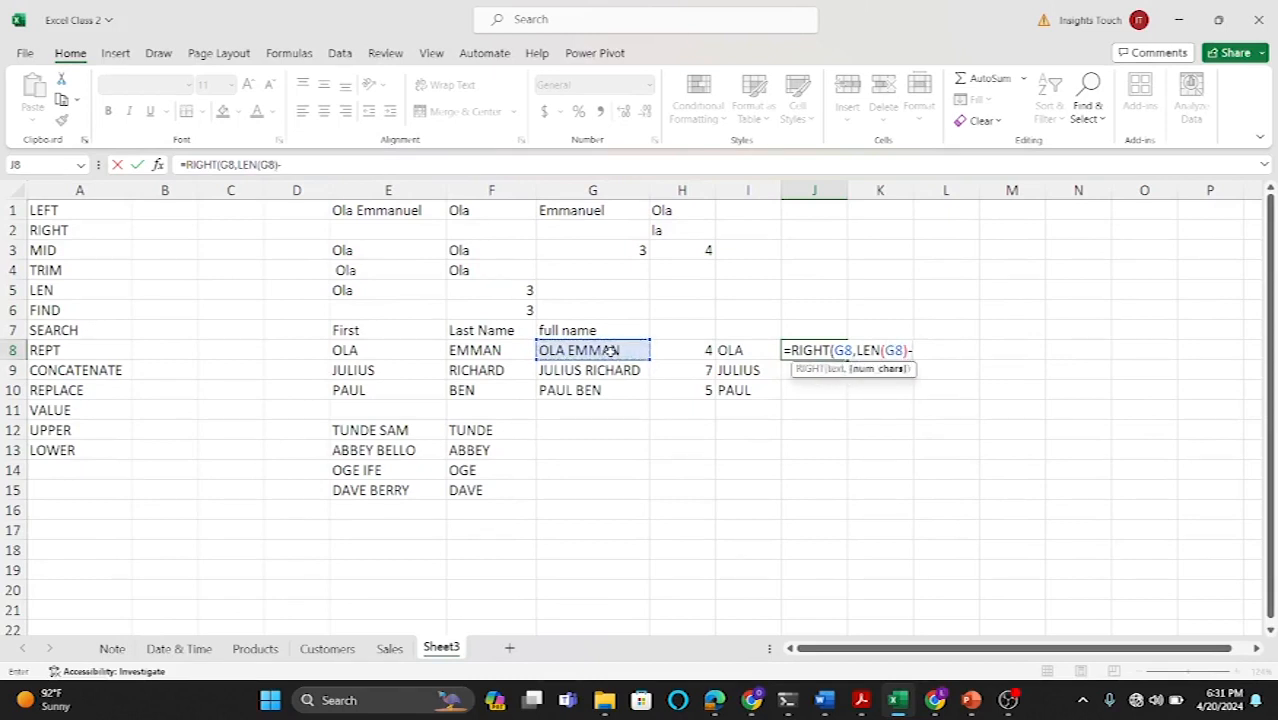
{"action": "left_click", "coordinate": [696, 350]}
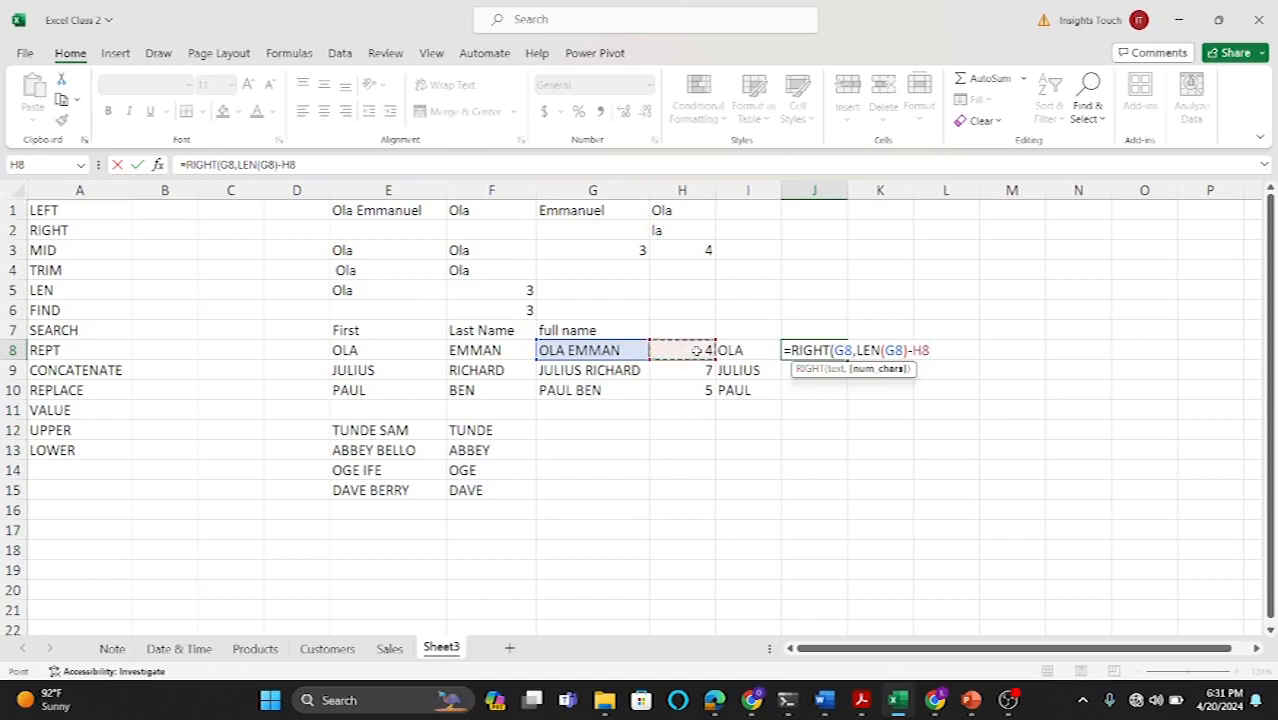
{"action": "type", "text": ")"}
{"action": "key", "text": "Return"}
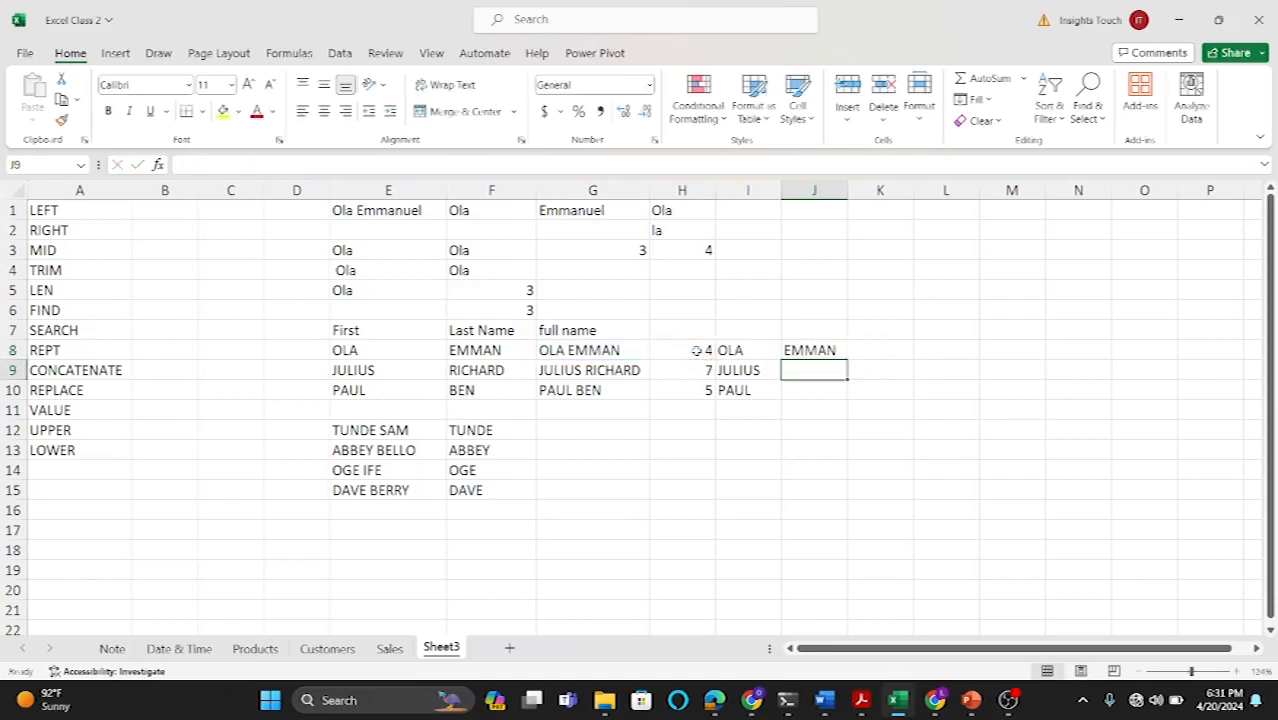
{"action": "left_click", "coordinate": [815, 344]}
{"action": "left_click_drag", "start_coordinate": [847, 358], "coordinate": [848, 400]}
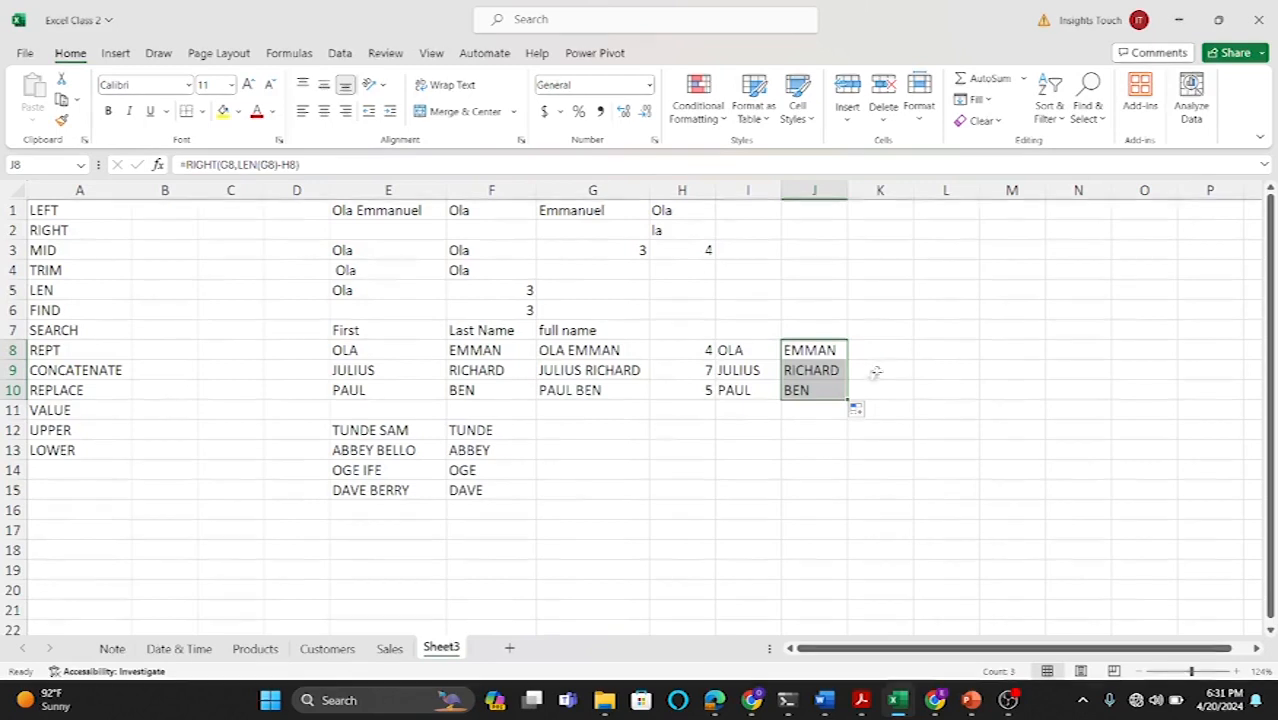
Step: Enter =REPLACE(F12,1,1,"S") in G12 to replace the first letter of the name in F12 with S
{"action": "left_click", "coordinate": [590, 434]}
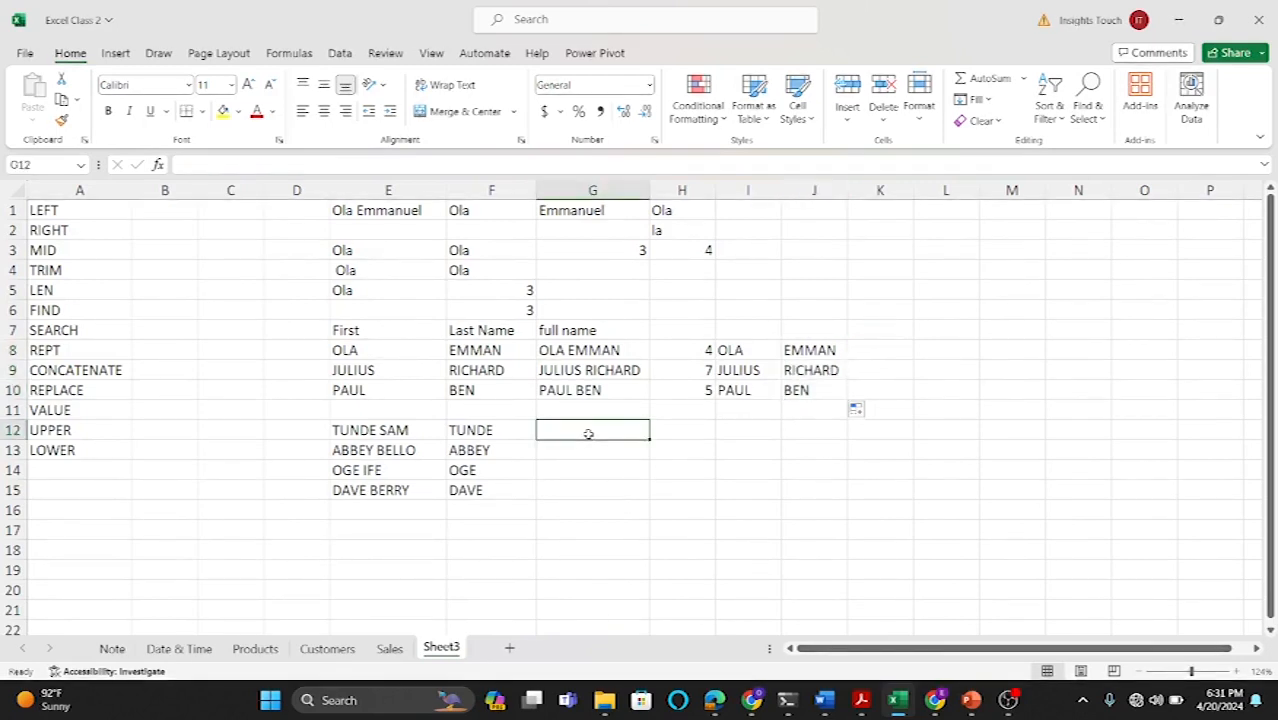
{"action": "type", "text": "=RE"}
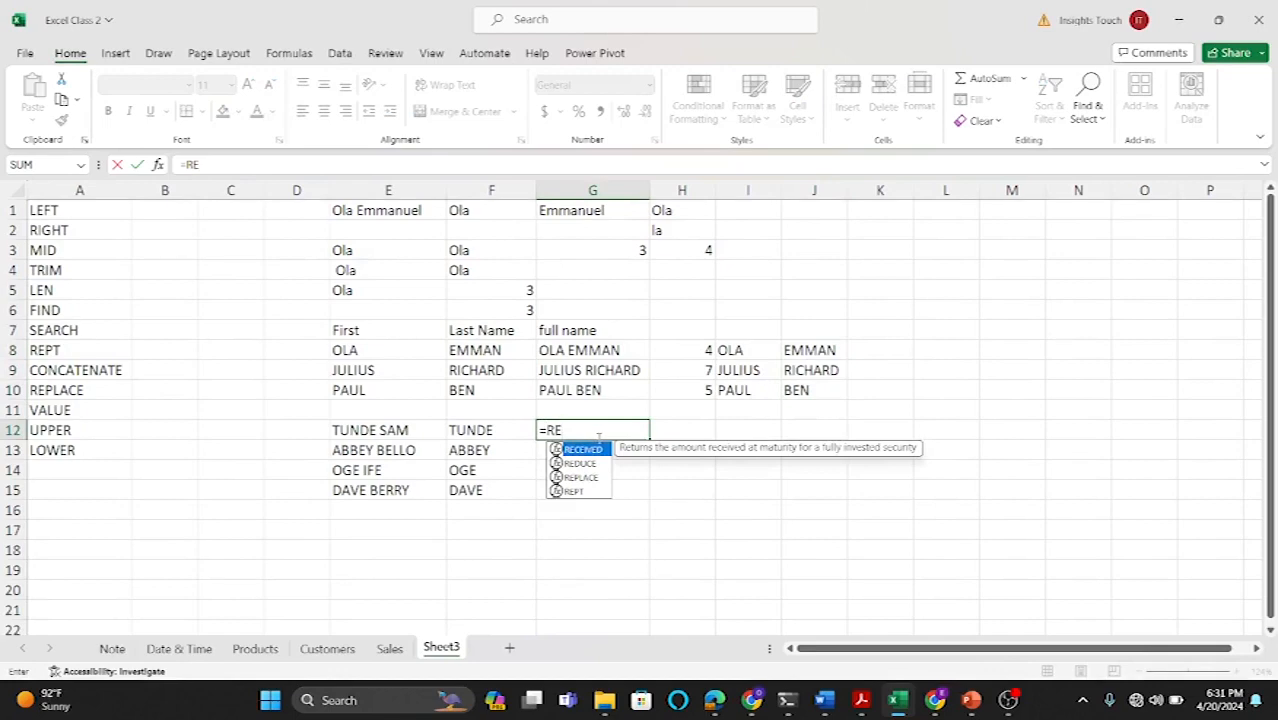
{"action": "type", "text": "PLA"}
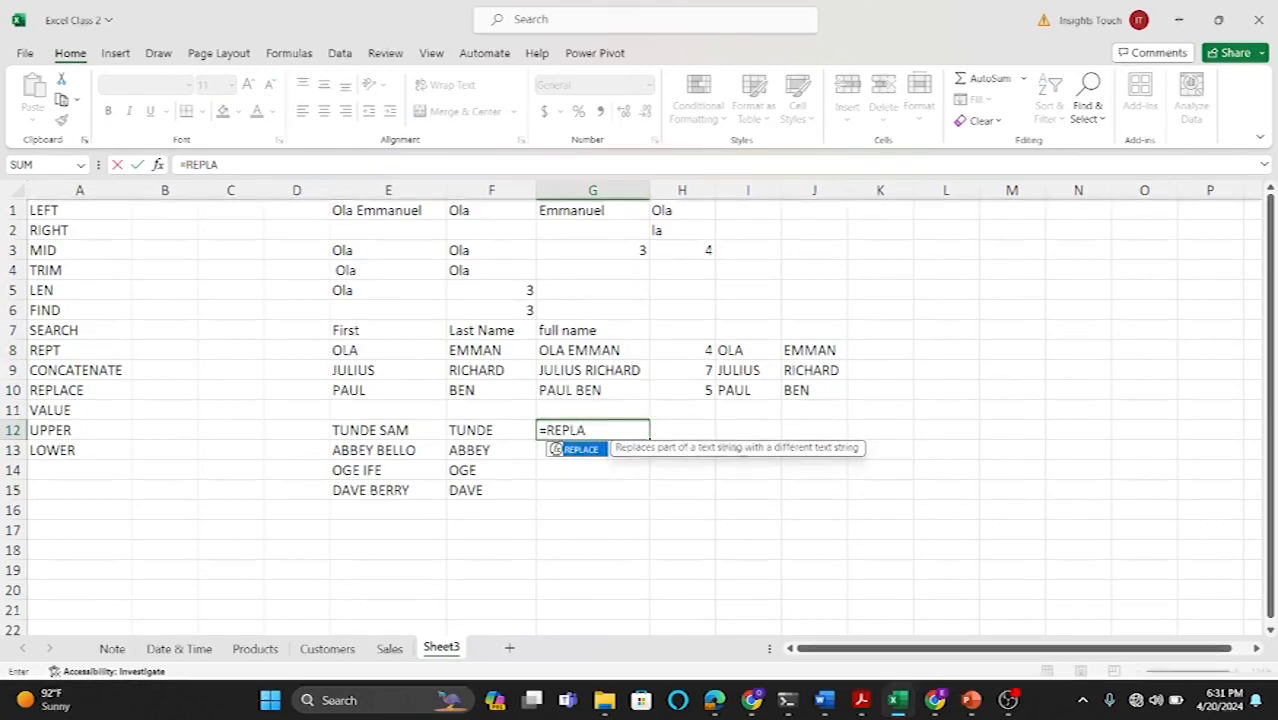
{"action": "double_click", "coordinate": [601, 450]}
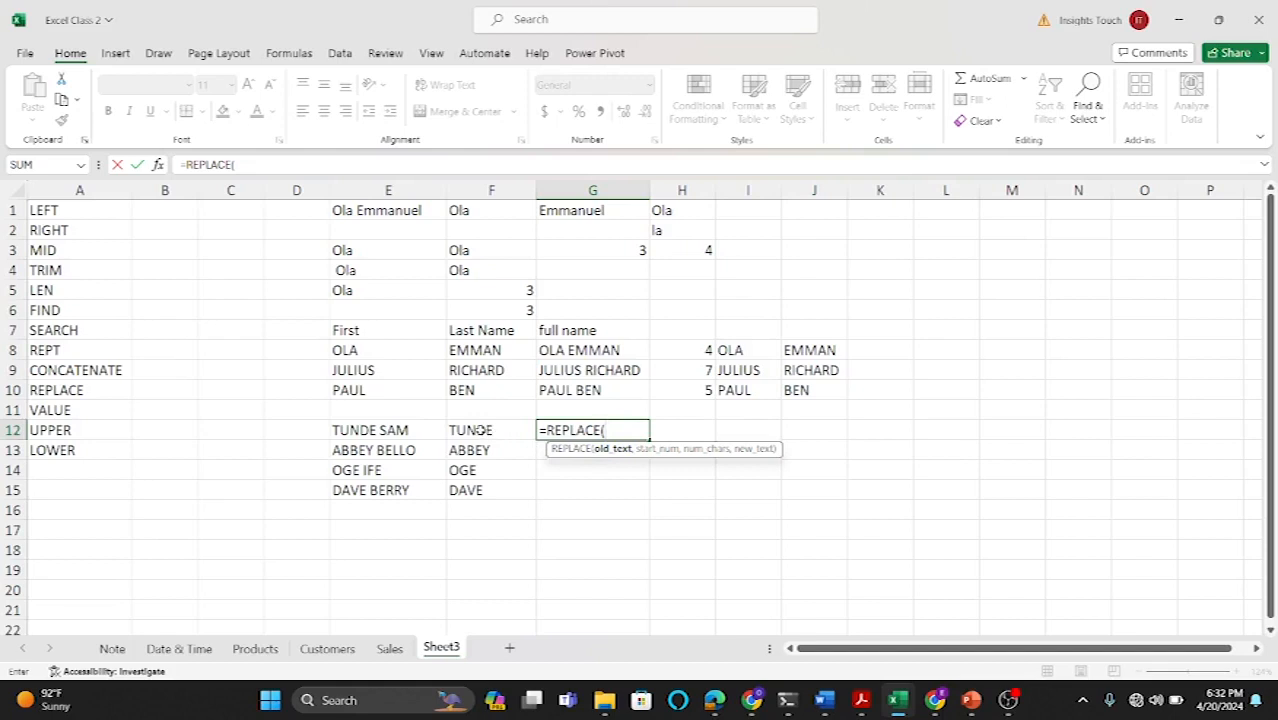
{"action": "left_click", "coordinate": [479, 430]}
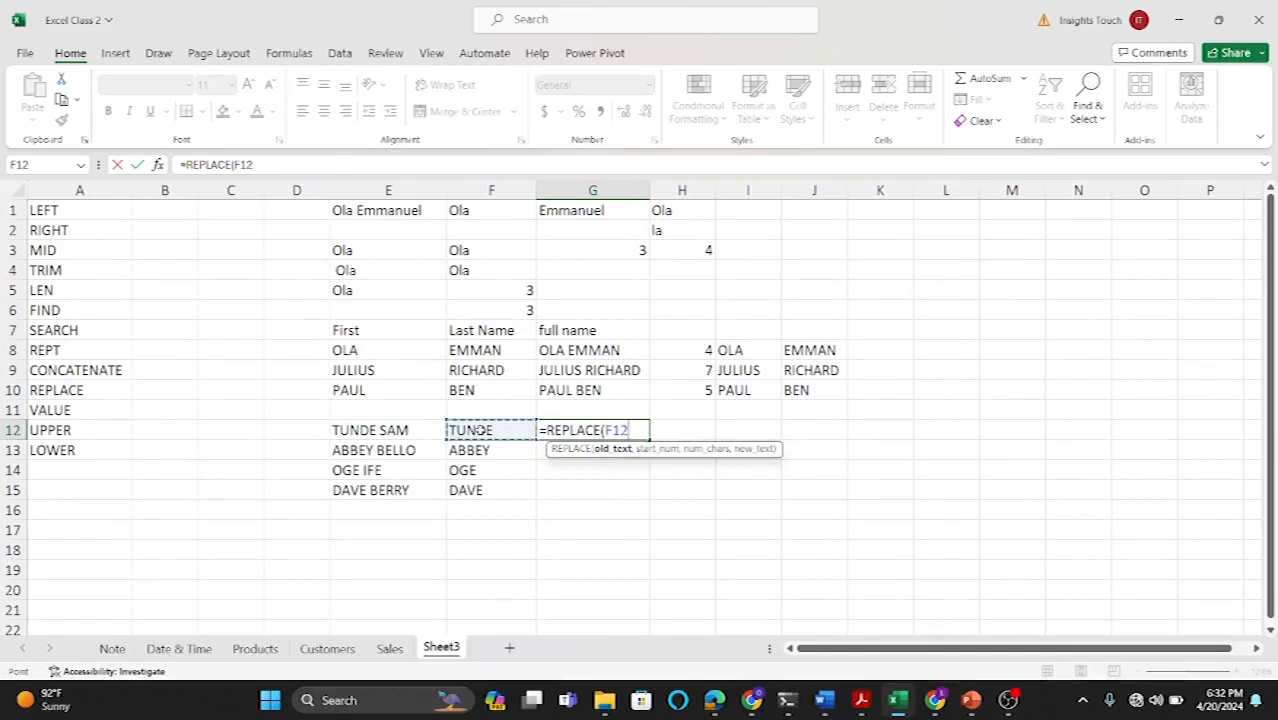
{"action": "type", "text": ",1"}
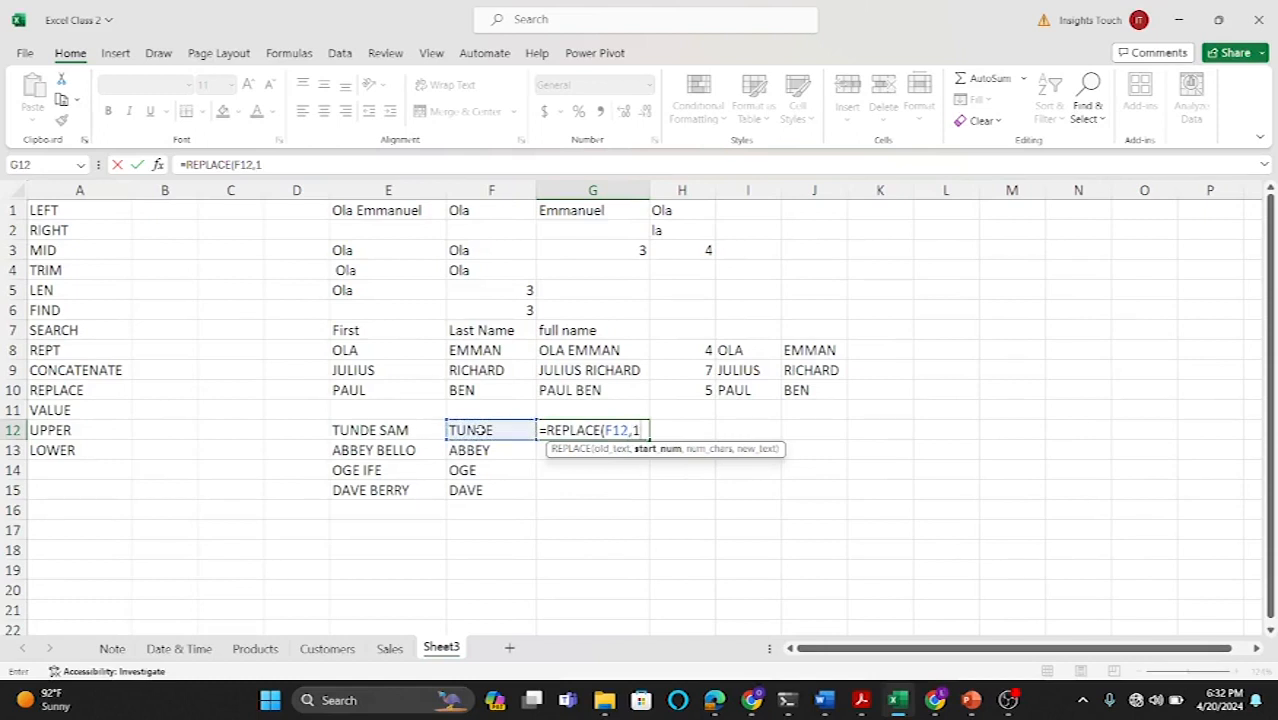
{"action": "type", "text": ","}
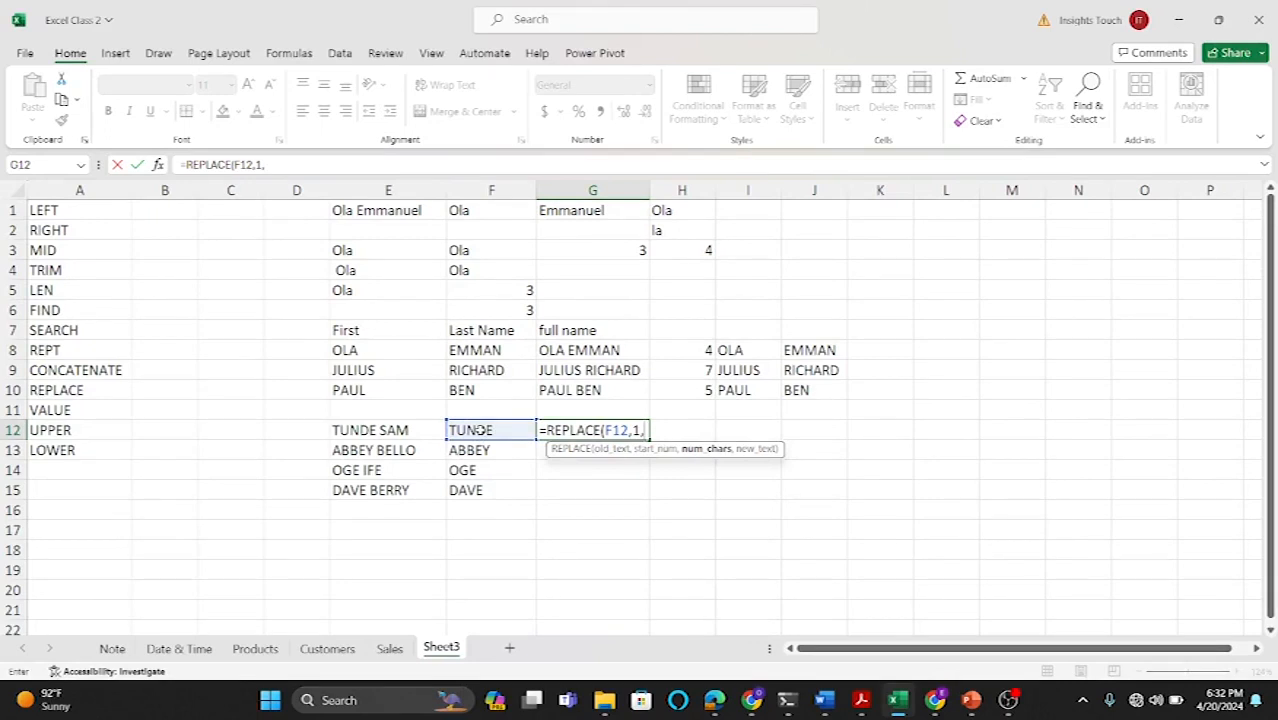
{"action": "type", "text": "1,"}
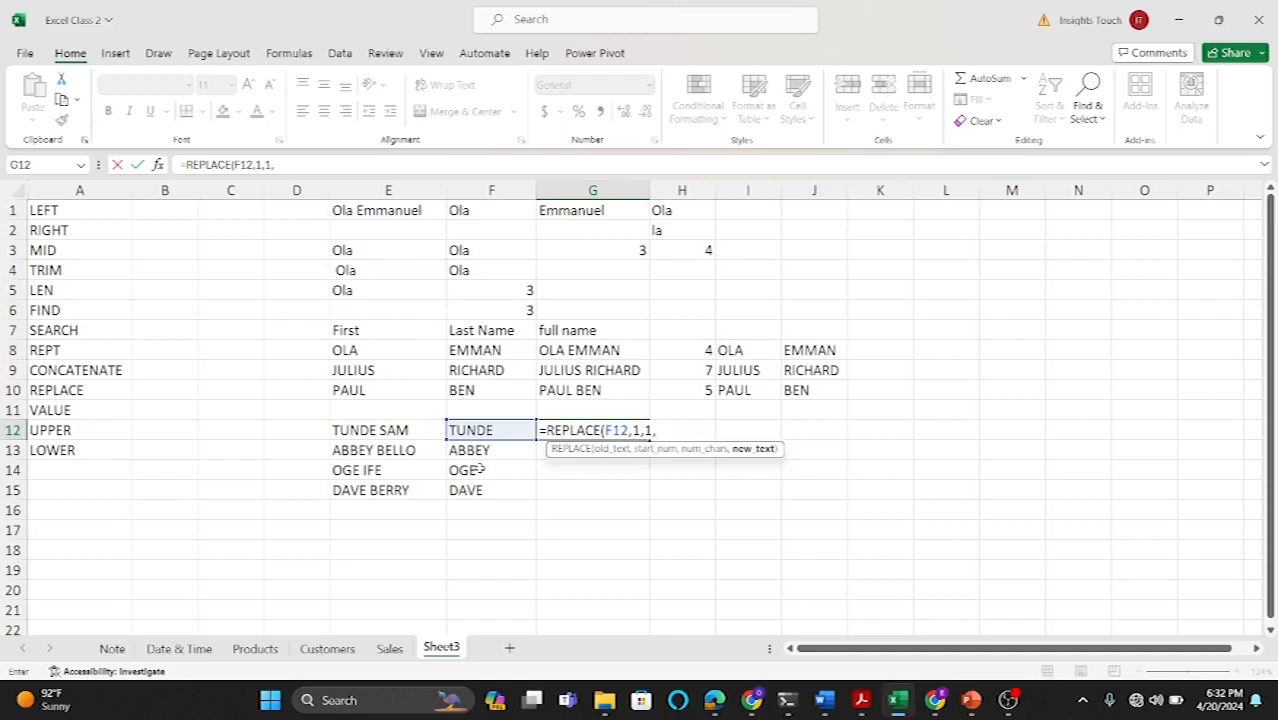
{"action": "type", "text": "\"S\")"}
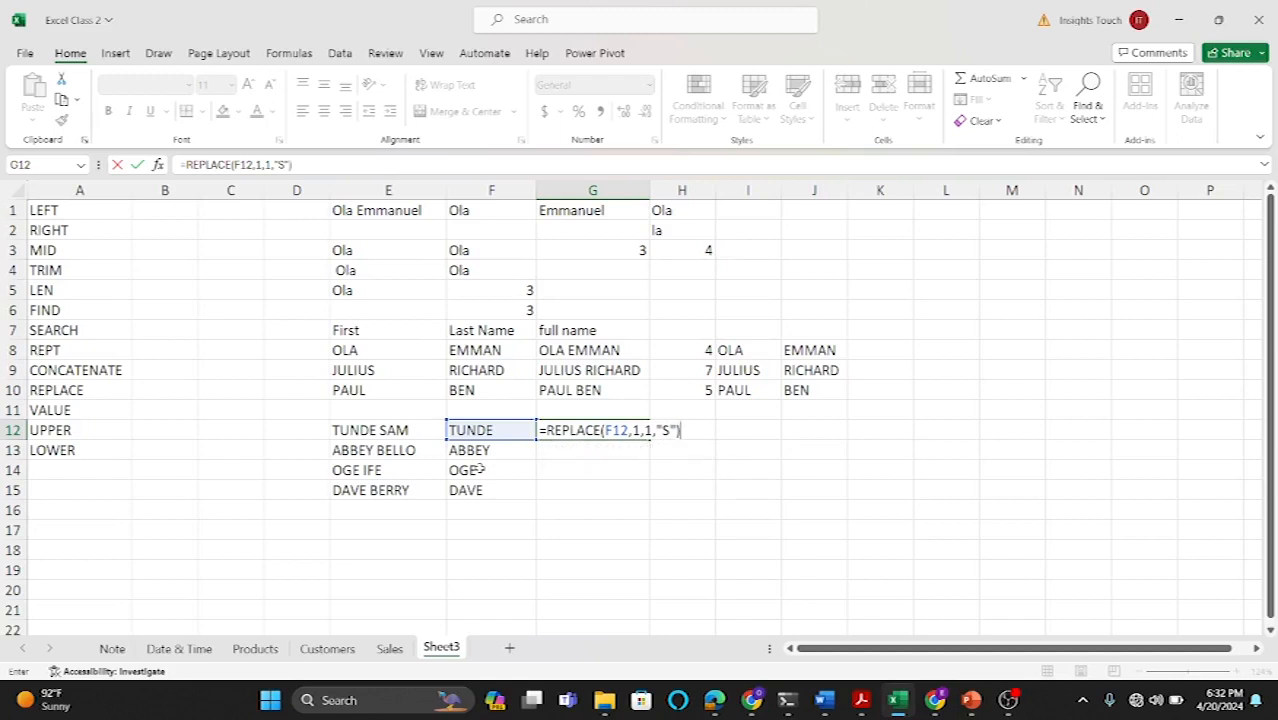
{"action": "key", "text": "Return"}
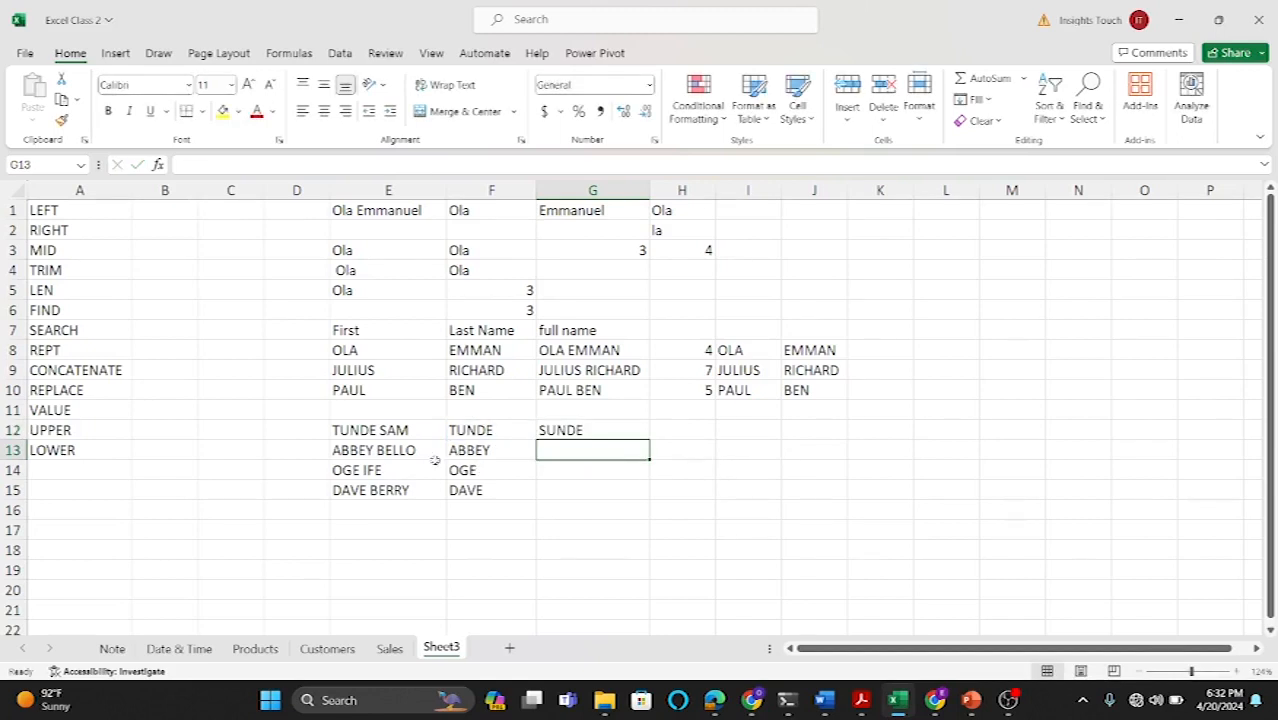
Step: Change the G12 formula to =REPLACE(F12,1,2,"S") so the first two characters are replaced
{"action": "double_click", "coordinate": [567, 430]}
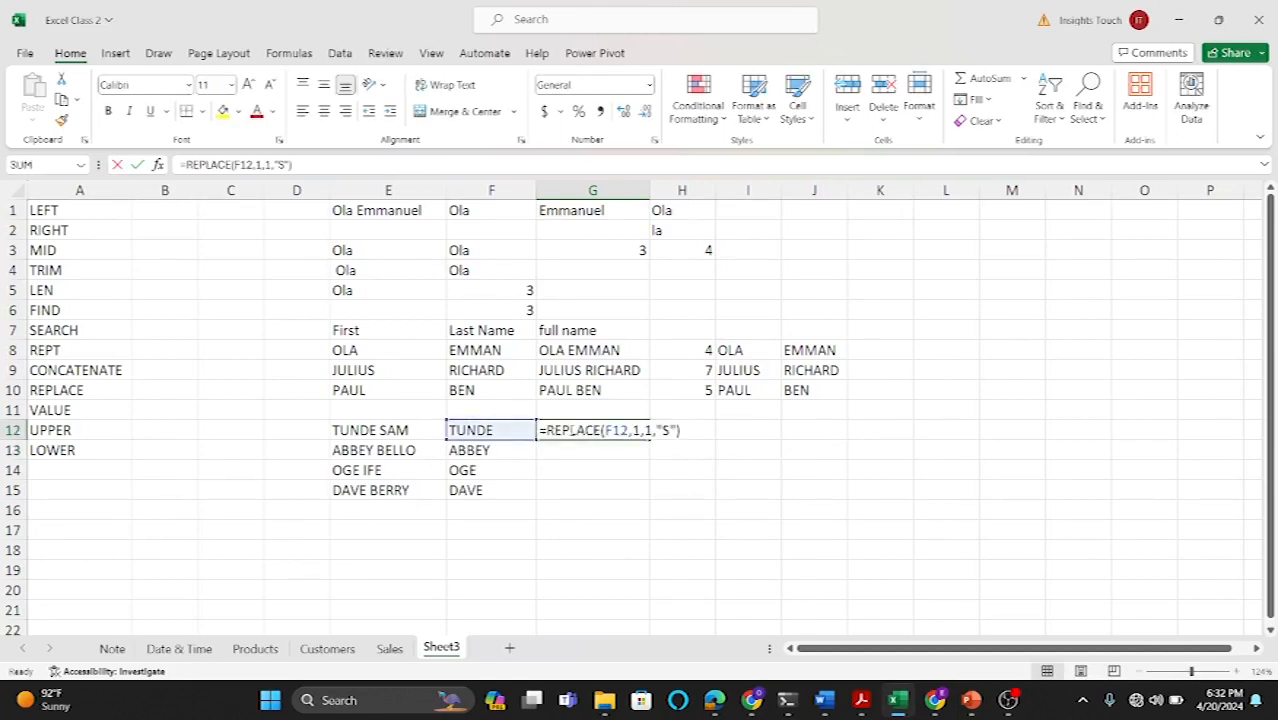
{"action": "left_click", "coordinate": [651, 430]}
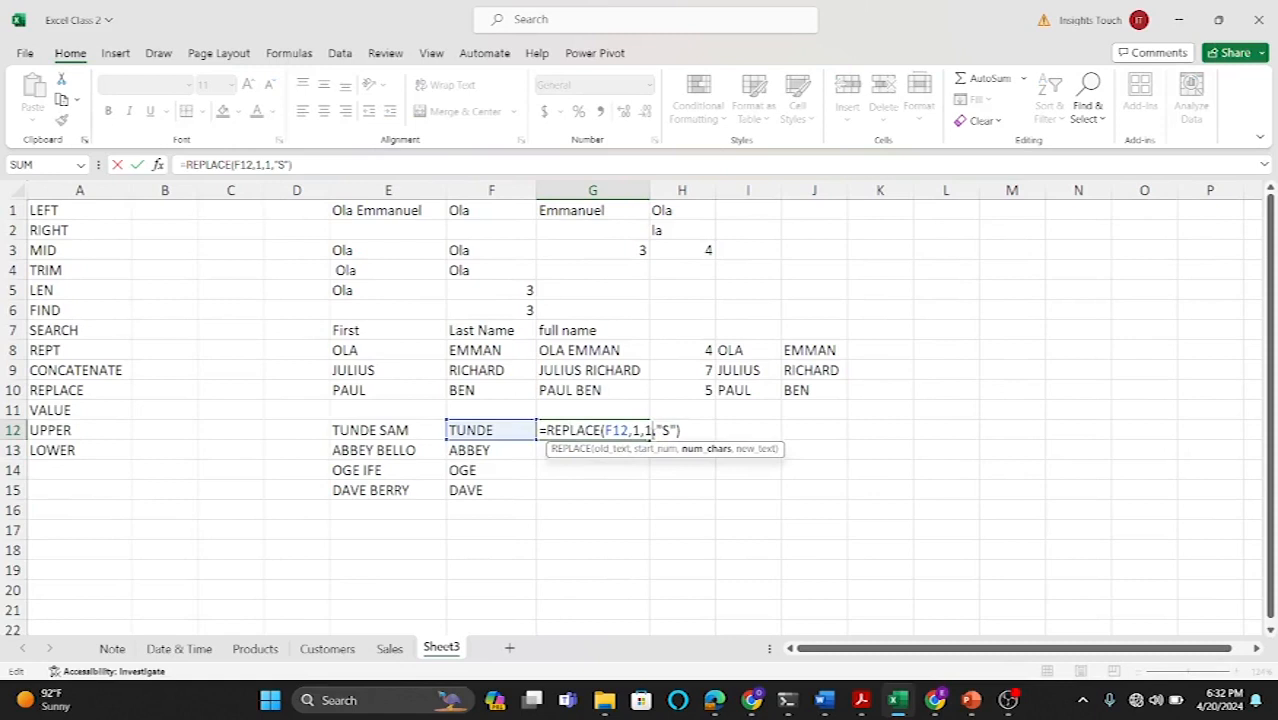
{"action": "key", "text": "BackSpace"}
{"action": "type", "text": "2"}
{"action": "key", "text": "Return"}
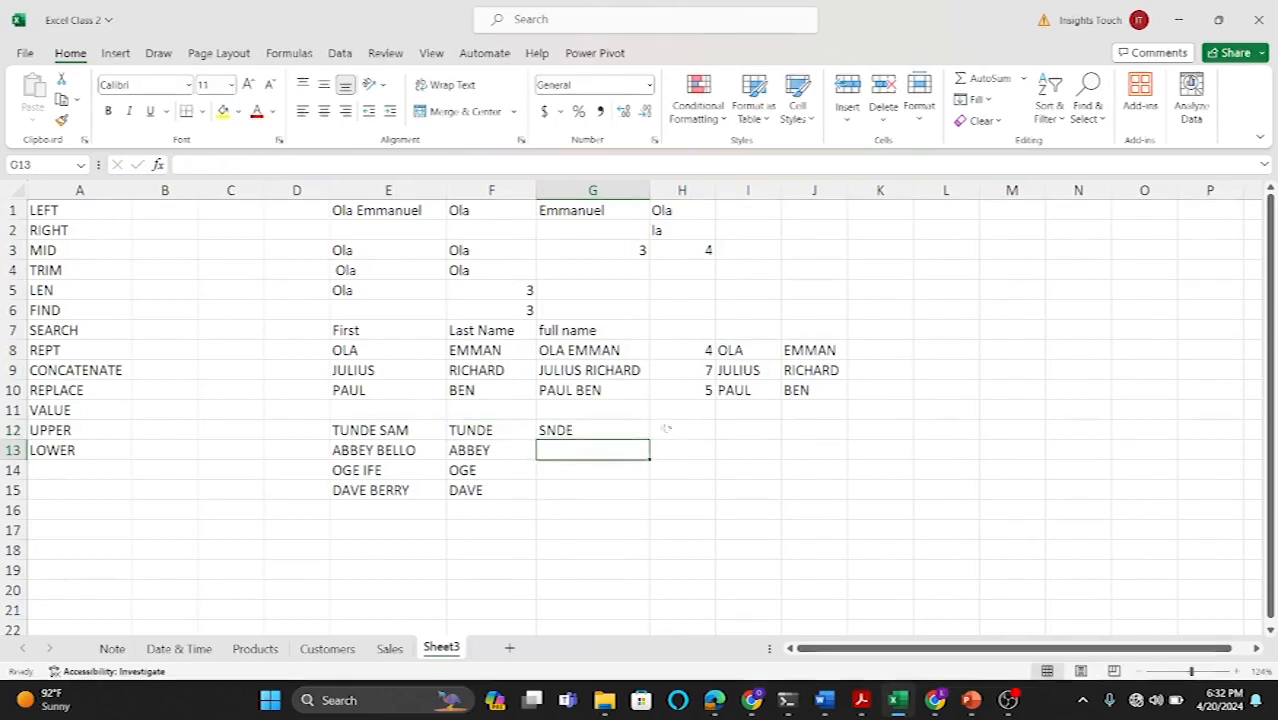
{"action": "double_click", "coordinate": [575, 430]}
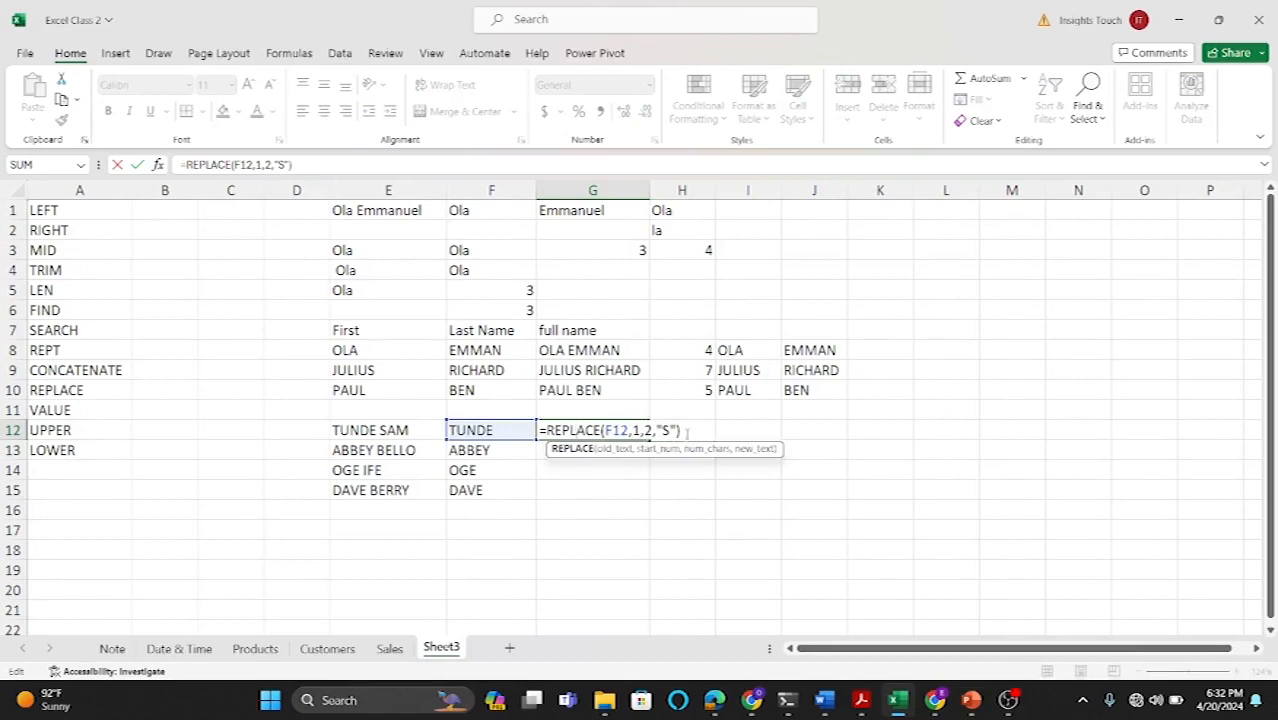
{"action": "key", "text": "Return"}
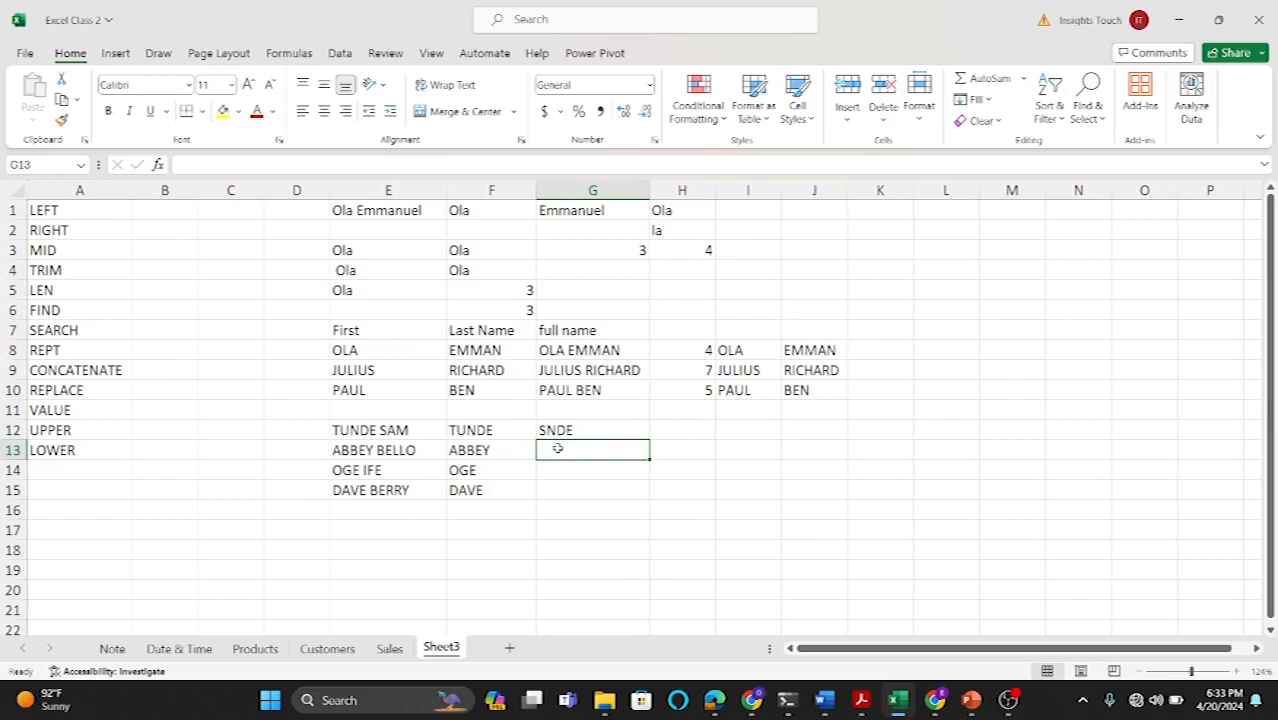
Step: Enter =LOWER(F13) in G13 to convert the name to lowercase
{"action": "type", "text": "=LO"}
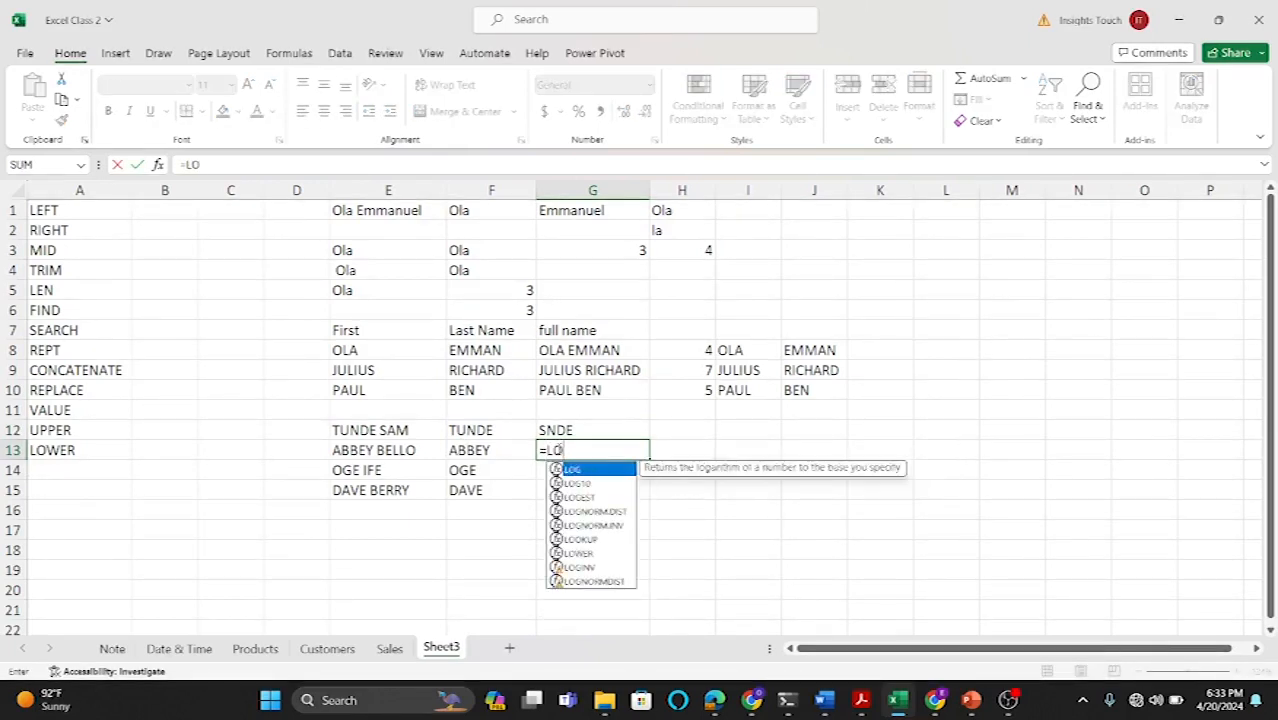
{"action": "type", "text": "WER"}
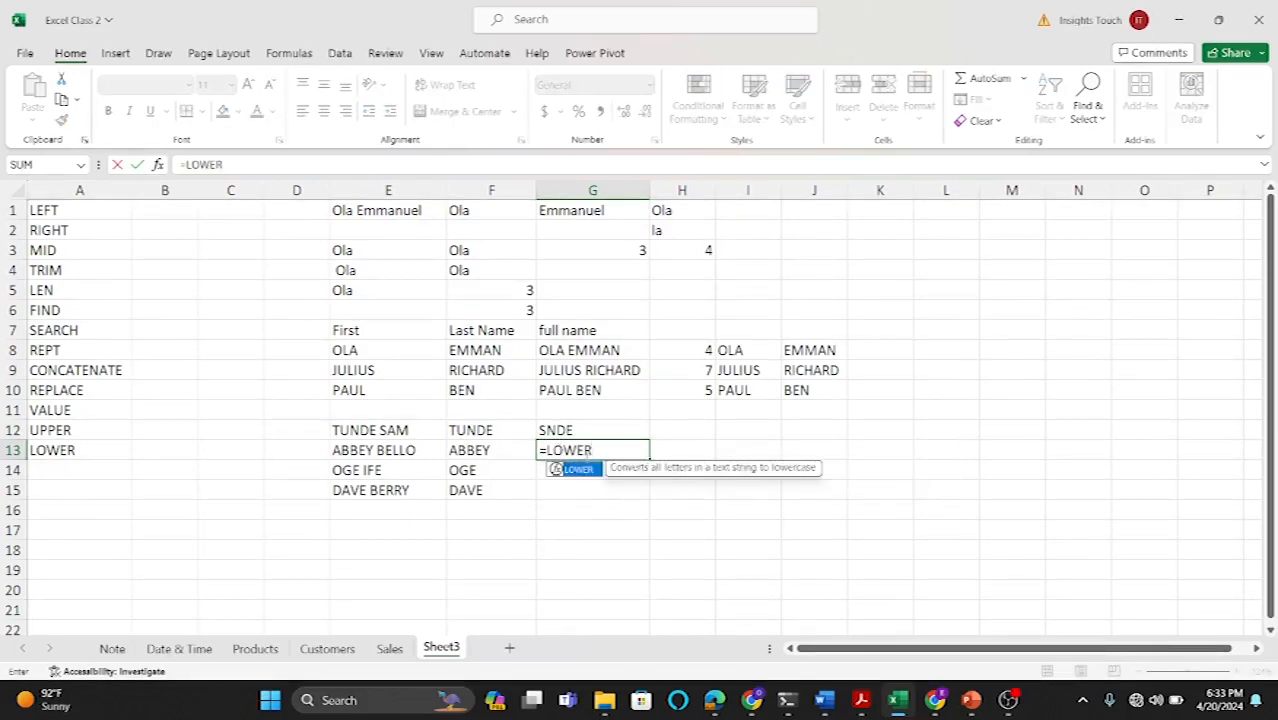
{"action": "double_click", "coordinate": [586, 470]}
{"action": "left_click", "coordinate": [487, 451]}
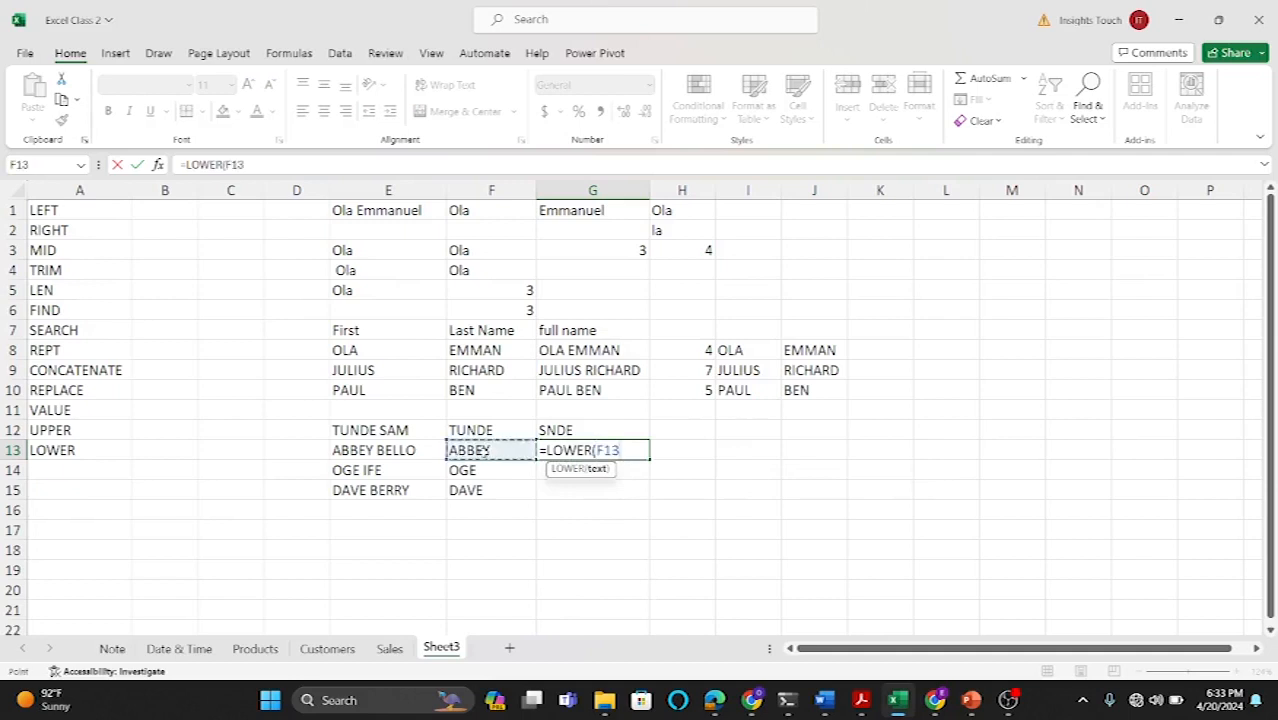
{"action": "type", "text": ")"}
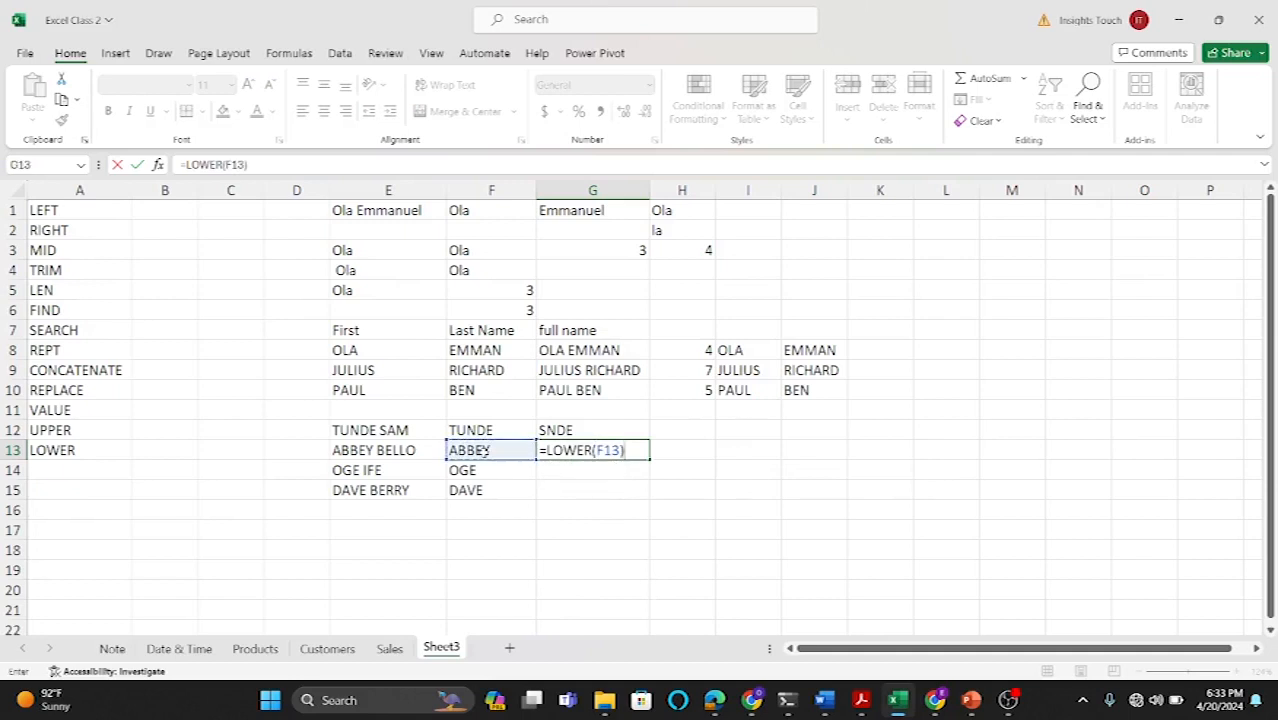
{"action": "key", "text": "Return"}
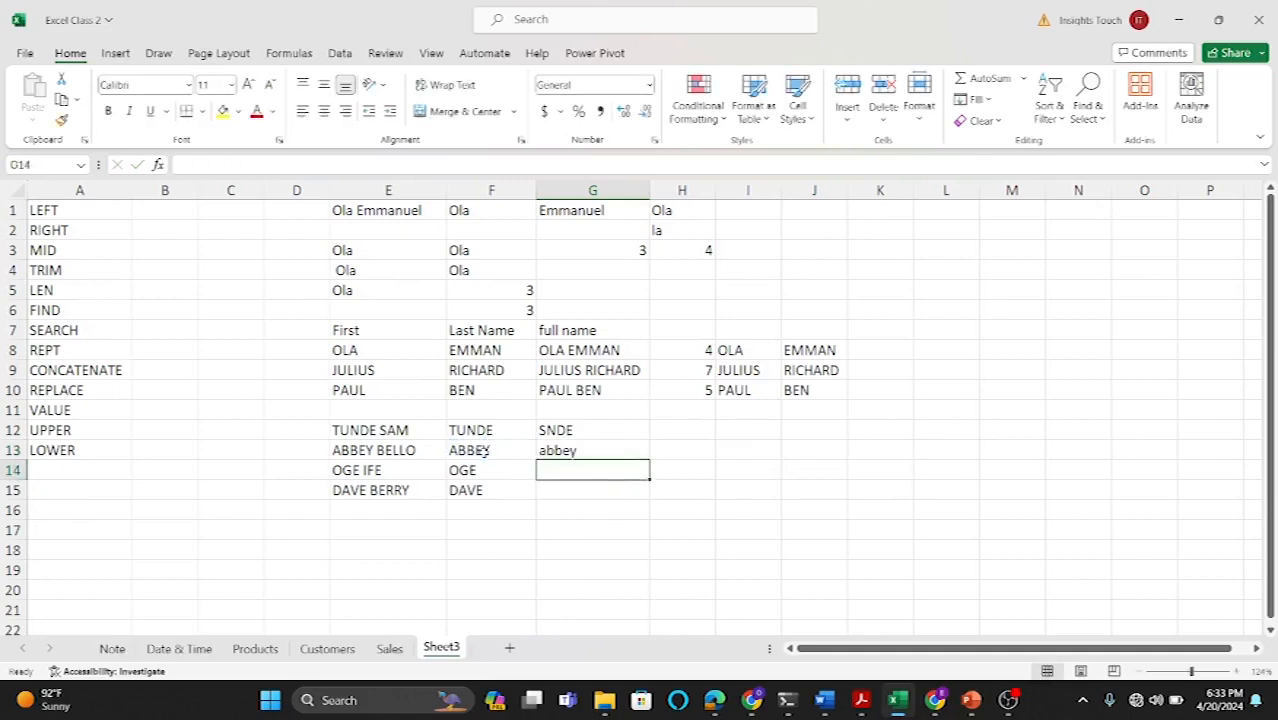
Step: Enter =UPPER(G13) in H13 to convert the lowercase name back to uppercase
{"action": "left_click", "coordinate": [670, 449]}
{"action": "type", "text": "=UPPER"}
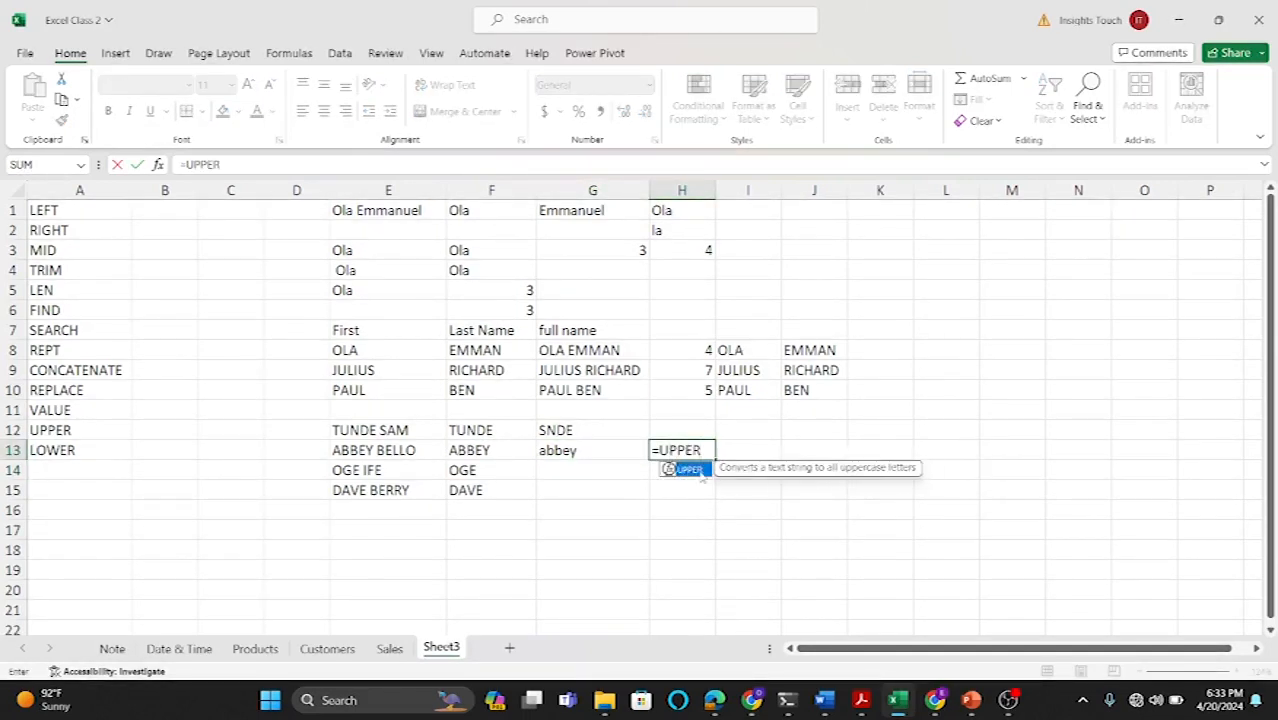
{"action": "type", "text": "("}
{"action": "left_click", "coordinate": [563, 452]}
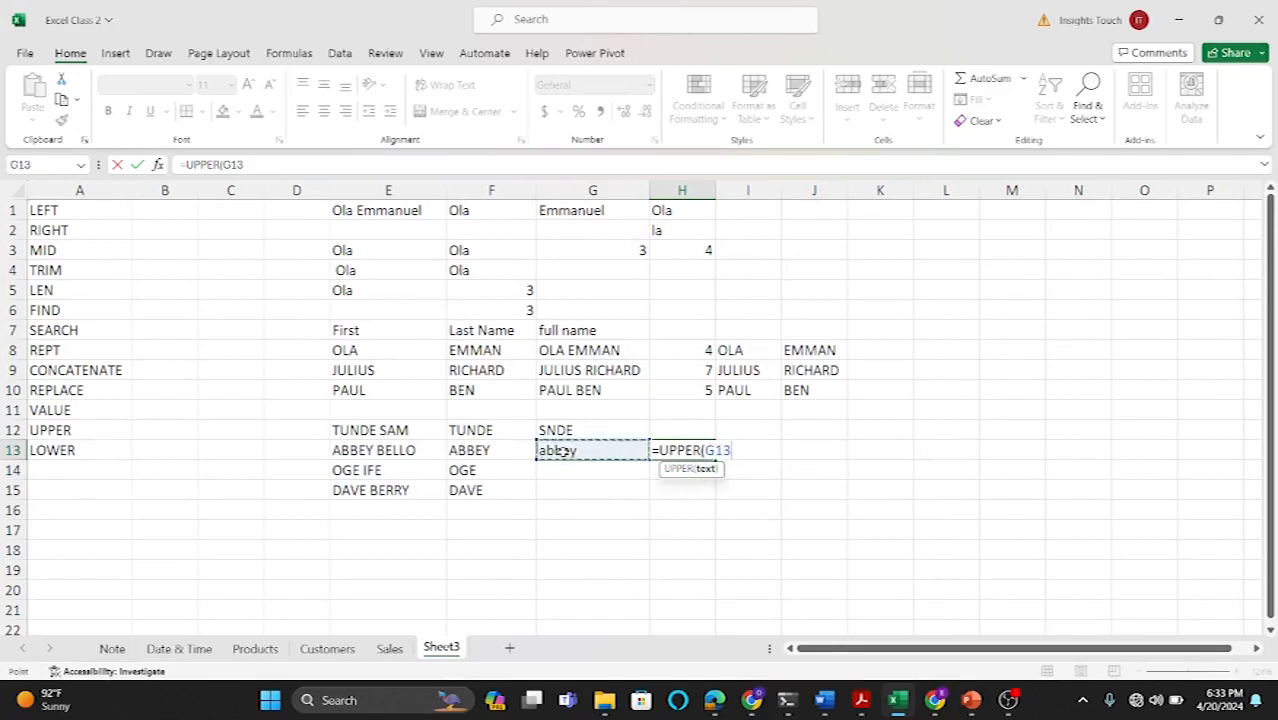
{"action": "key", "text": "Return"}
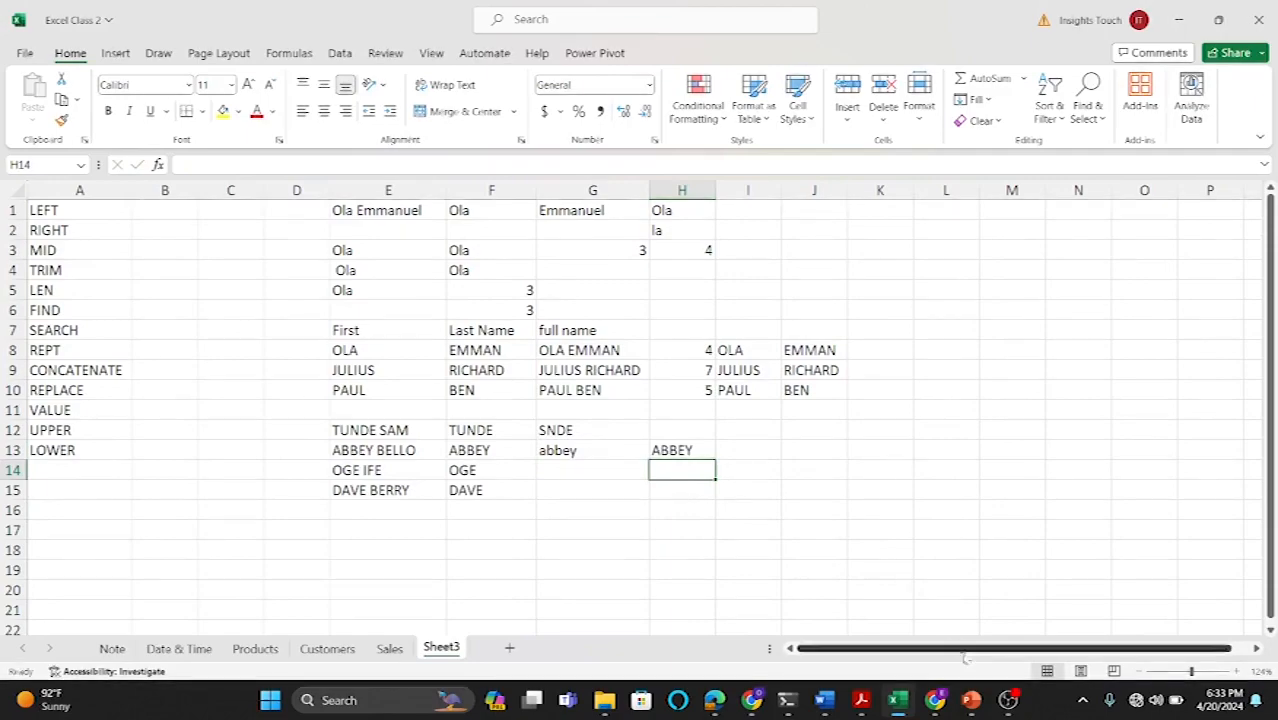
Step: Switch to the Date & Time sheet, select B1 and widen column B slightly
{"action": "mouse_move", "coordinate": [1003, 705]}
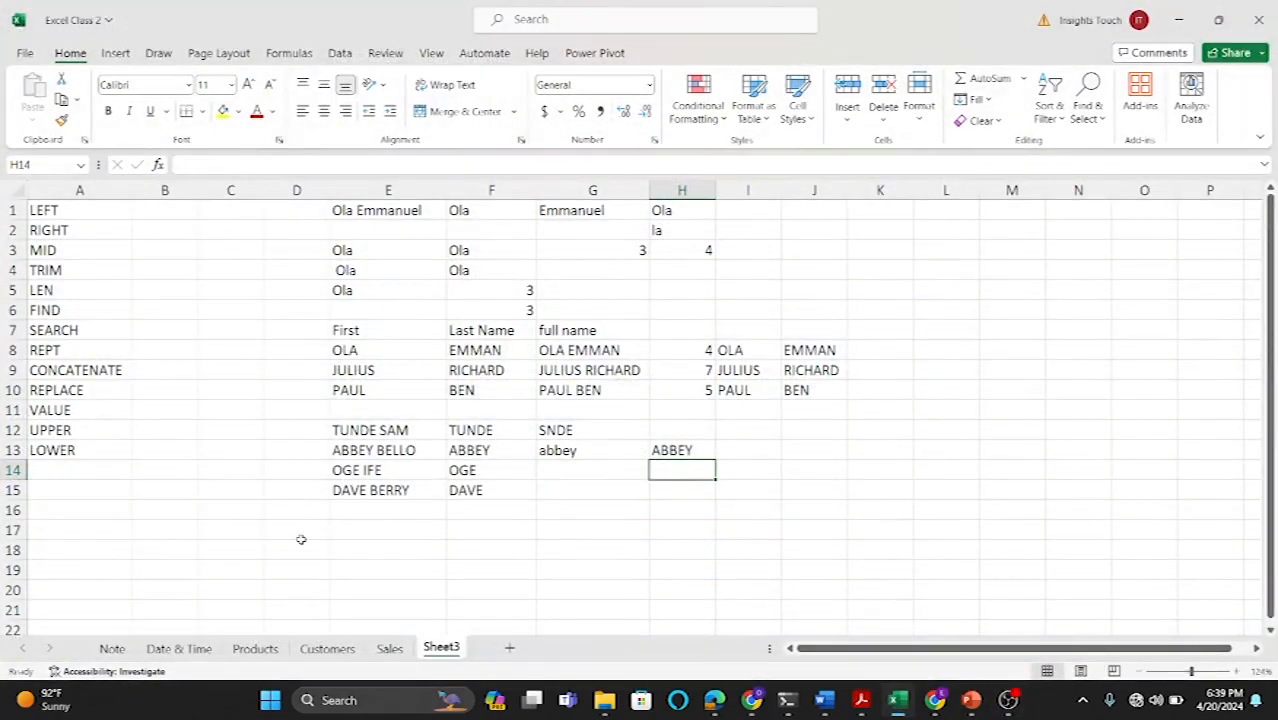
{"action": "left_click", "coordinate": [178, 649]}
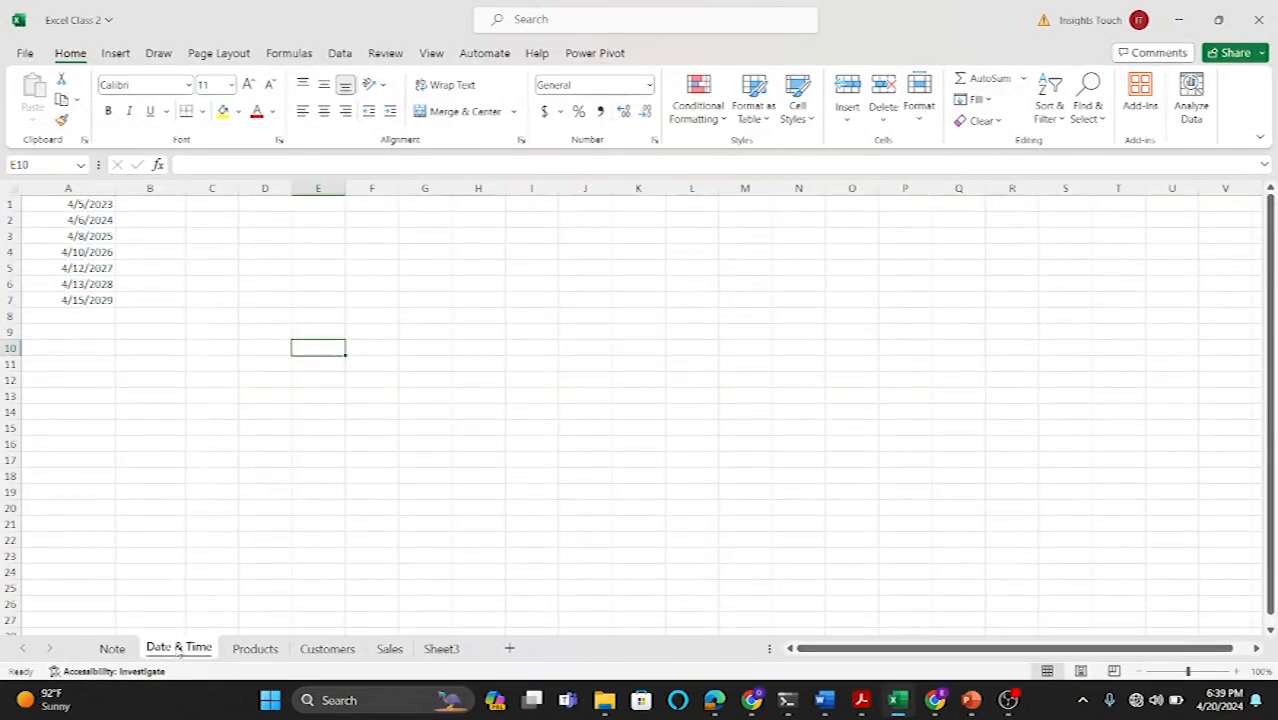
{"action": "left_click", "coordinate": [151, 204]}
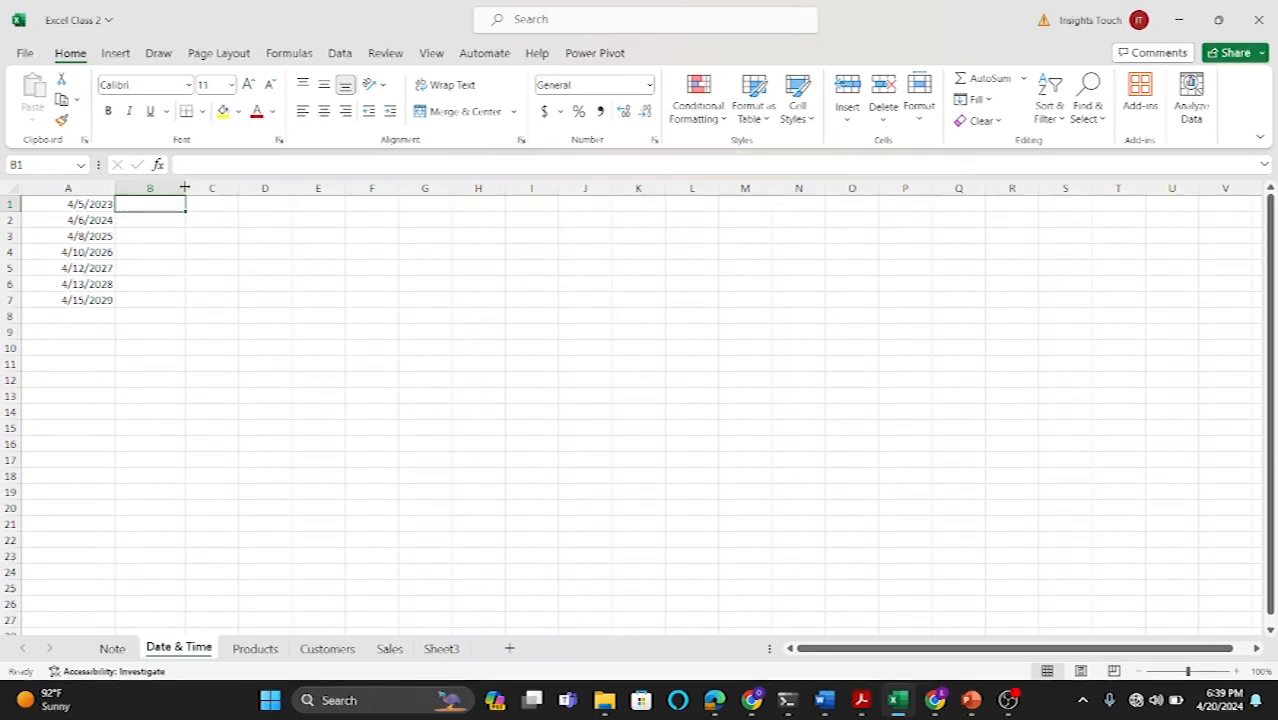
{"action": "left_click_drag", "start_coordinate": [186, 188], "coordinate": [203, 188]}
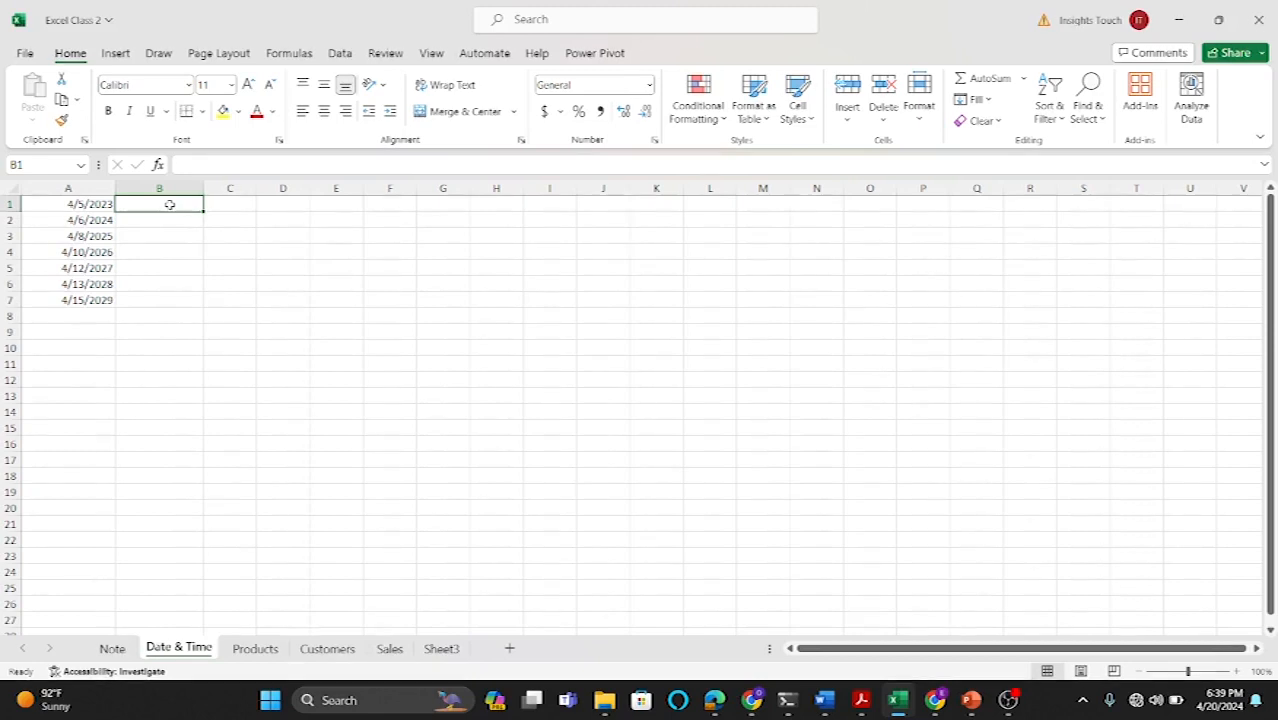
Step: Enter =DAY(A1) in B1 to extract the day of the month from the date
{"action": "type", "text": "="}
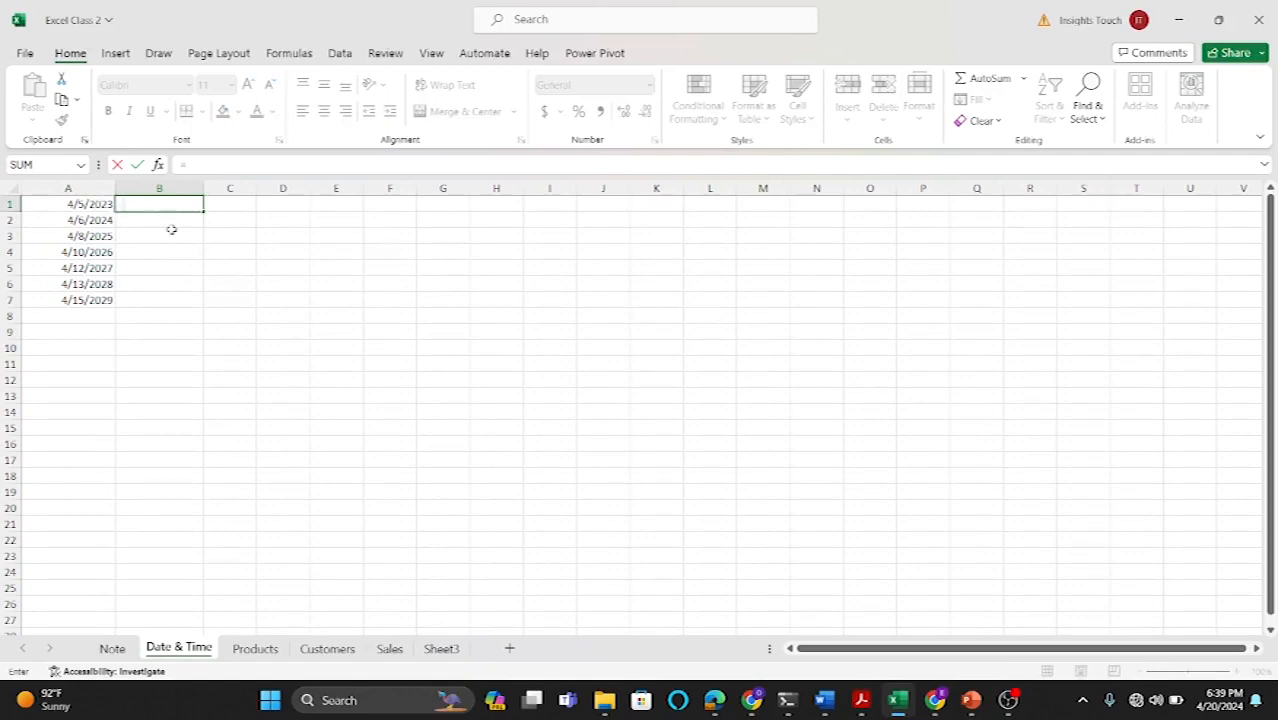
{"action": "type", "text": "DAY"}
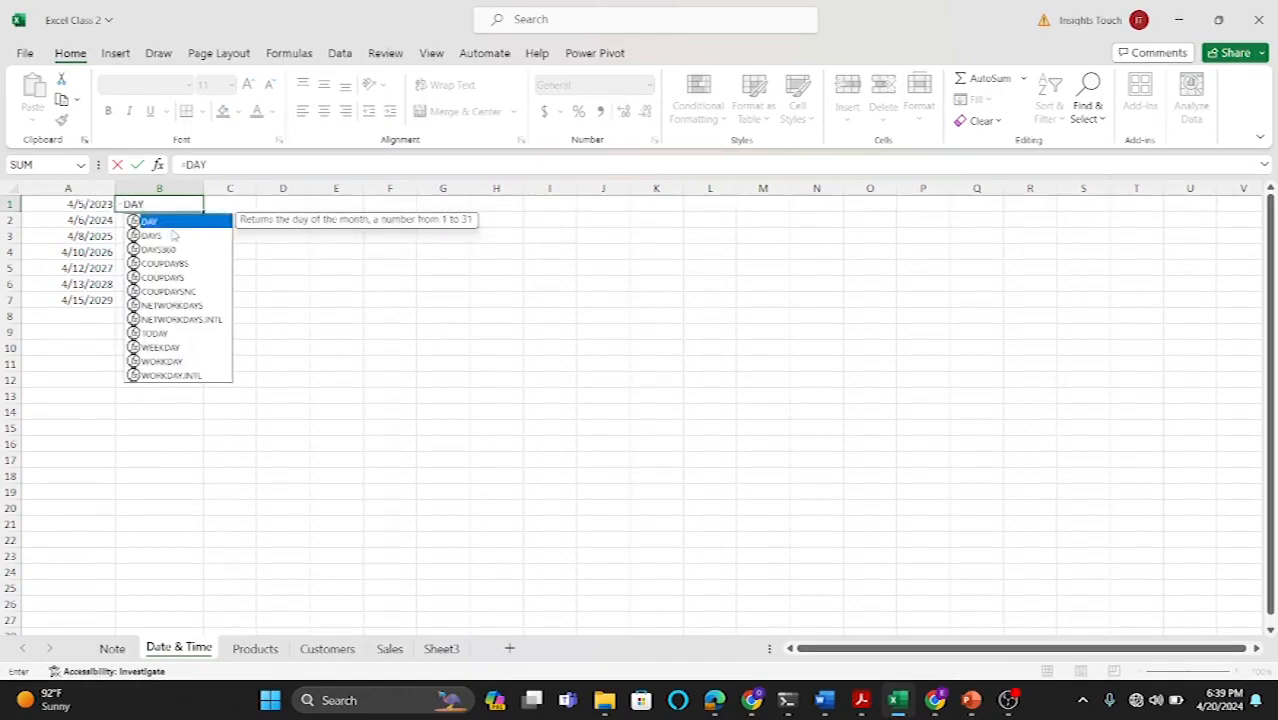
{"action": "double_click", "coordinate": [165, 222]}
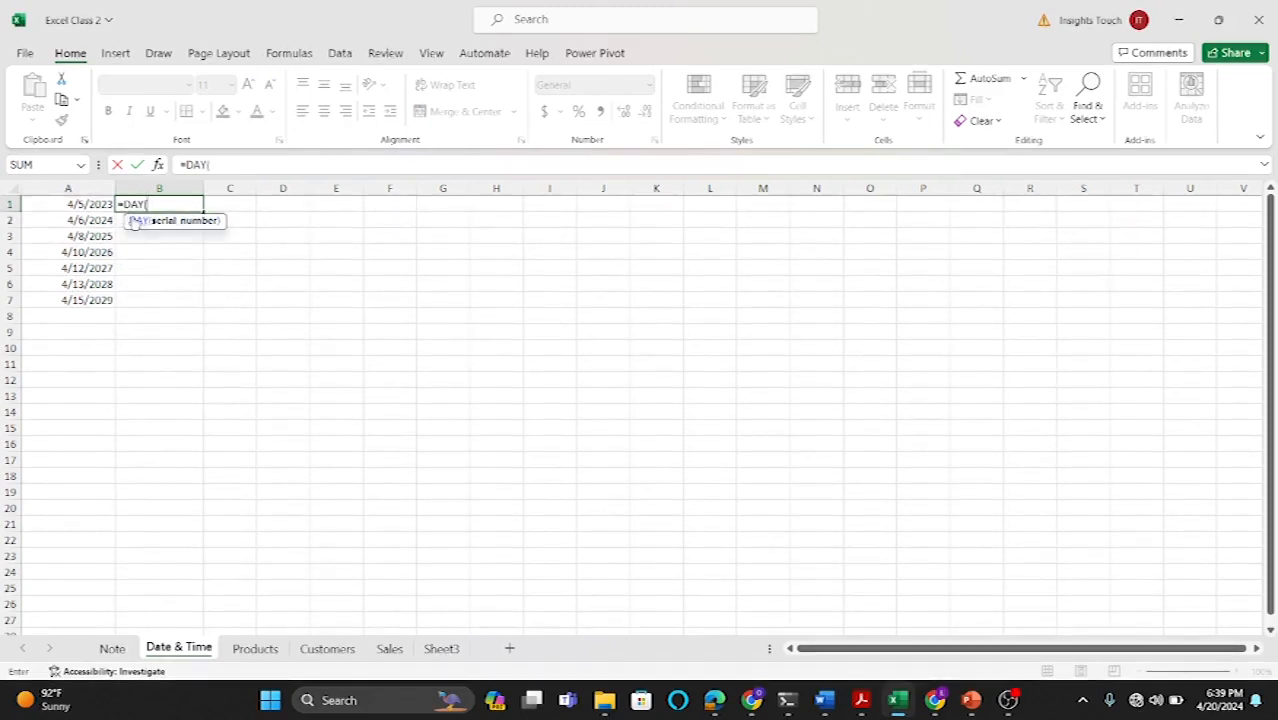
{"action": "left_click", "coordinate": [88, 205]}
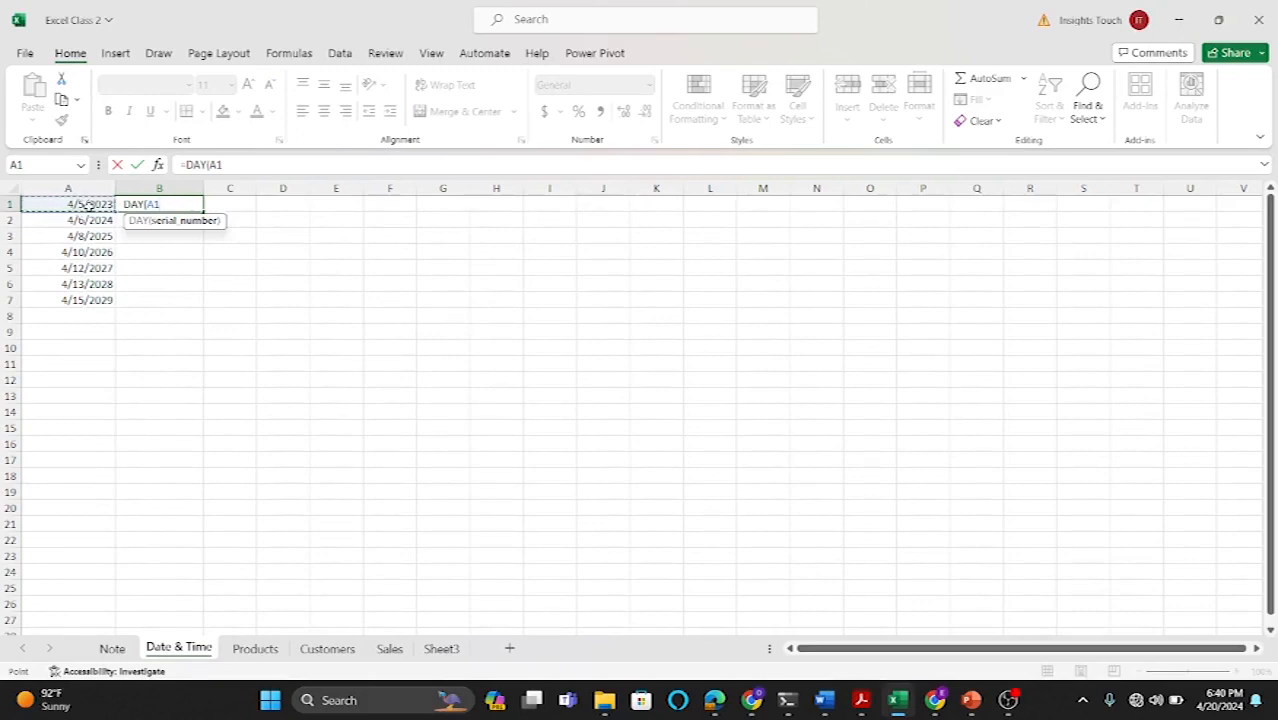
{"action": "type", "text": ")"}
{"action": "key", "text": "Return"}
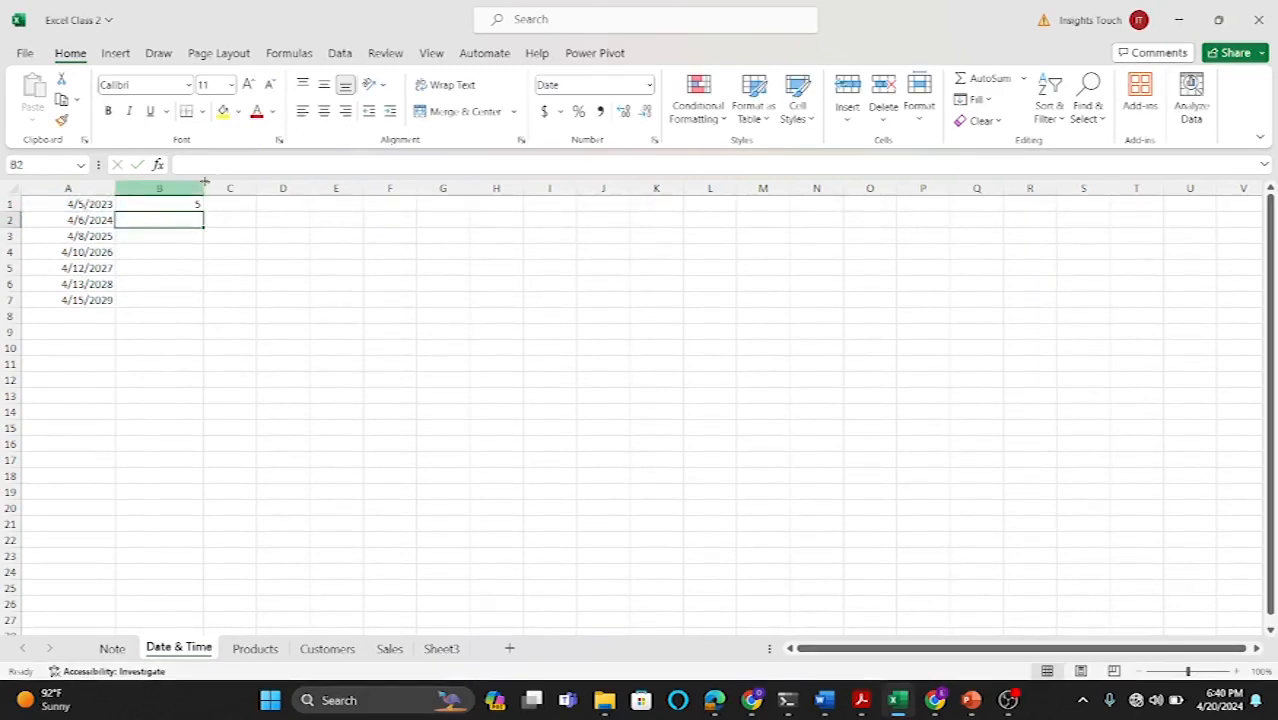
Step: Enter =MONTH(A1) in C1 to extract the month number from the date
{"action": "left_click", "coordinate": [227, 202]}
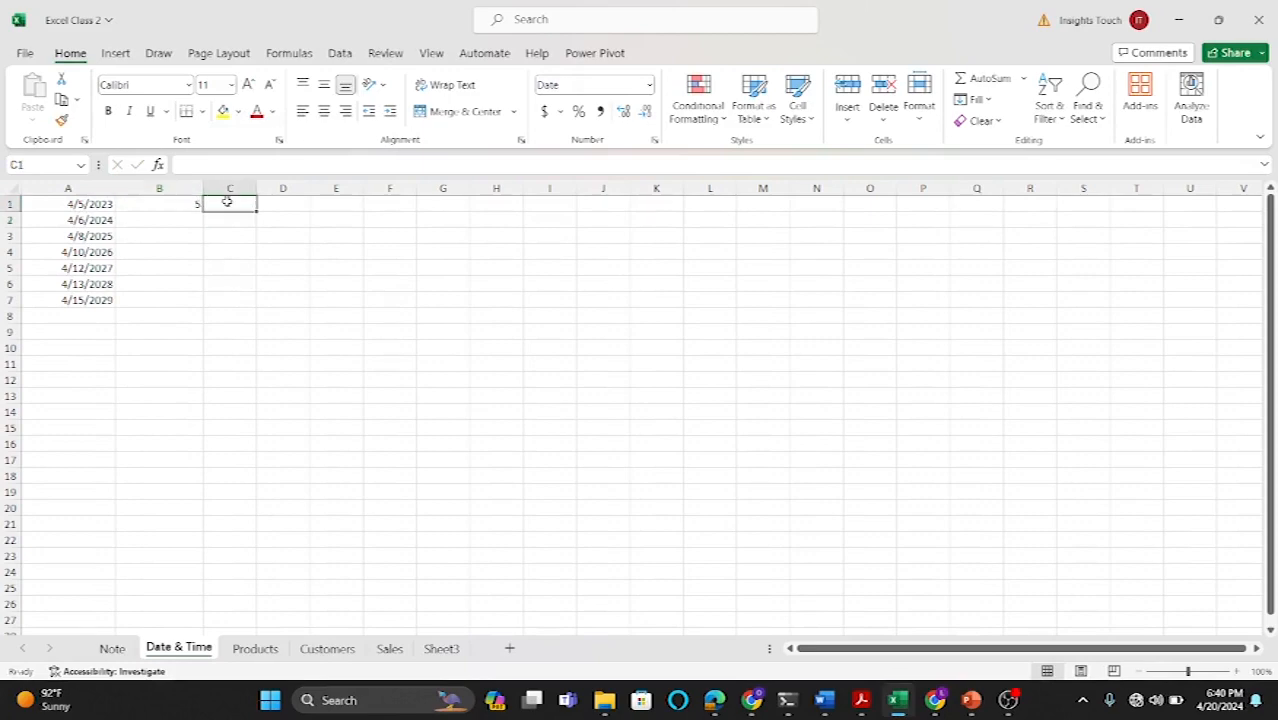
{"action": "type", "text": "=MONTH"}
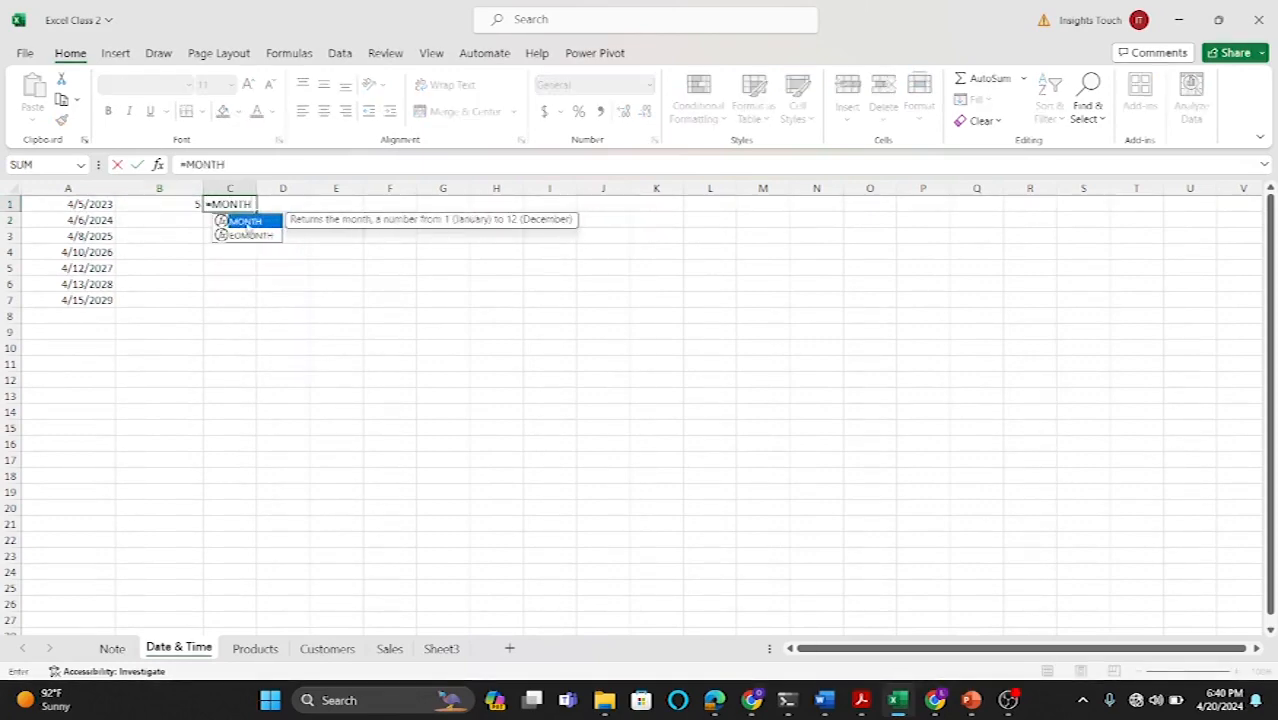
{"action": "double_click", "coordinate": [247, 221]}
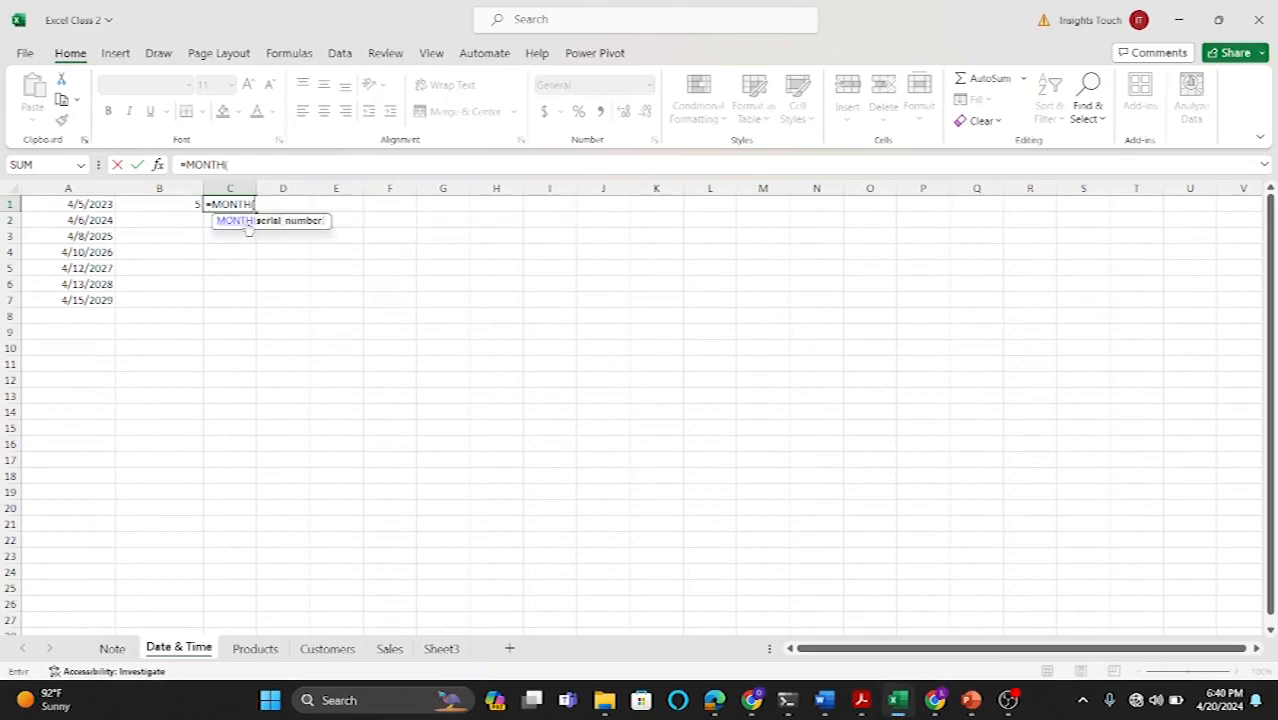
{"action": "left_click", "coordinate": [95, 204]}
{"action": "type", "text": ")"}
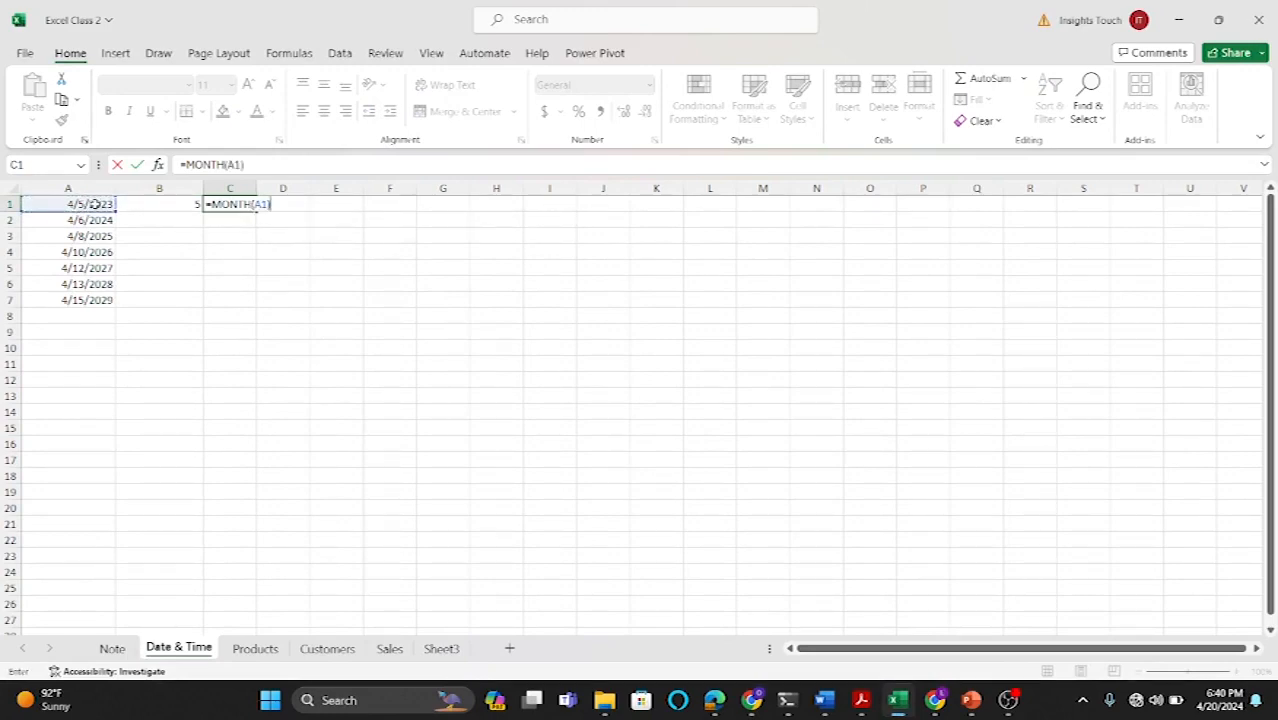
{"action": "key", "text": "Return"}
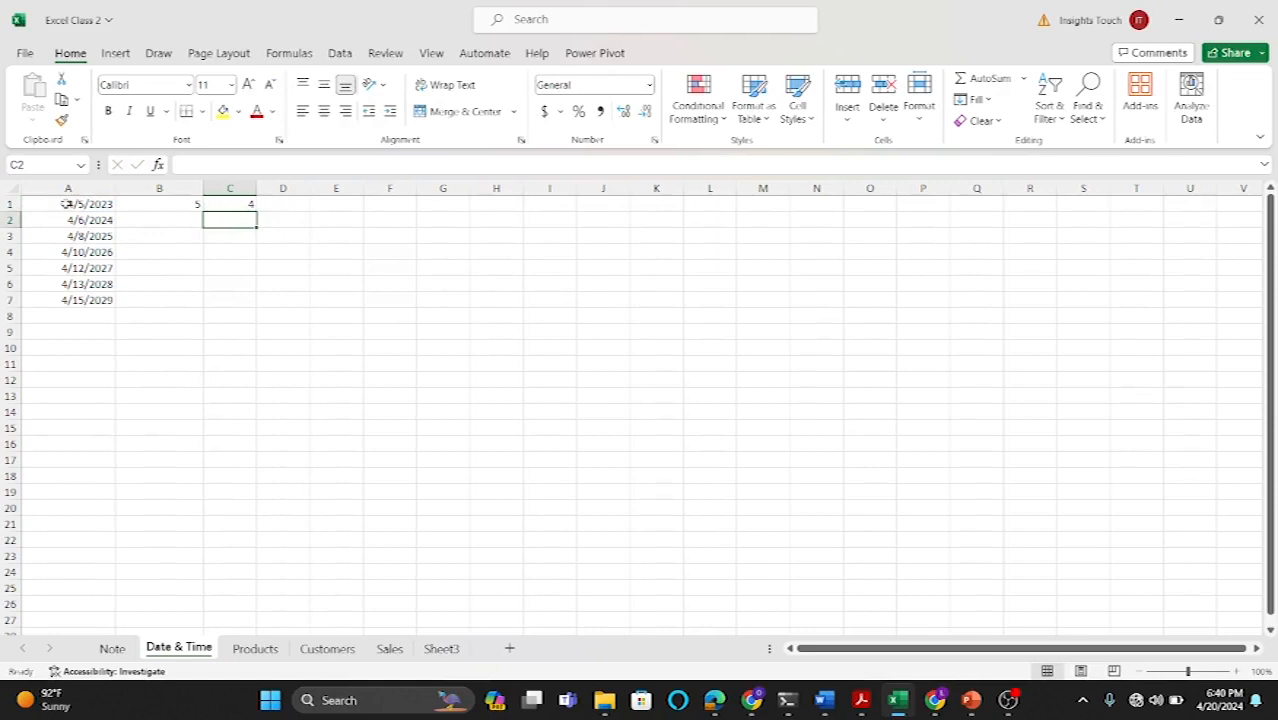
Step: Enter =YEAR(A1) in D1 to extract the year, and widen column D to fit it
{"action": "left_click", "coordinate": [282, 202]}
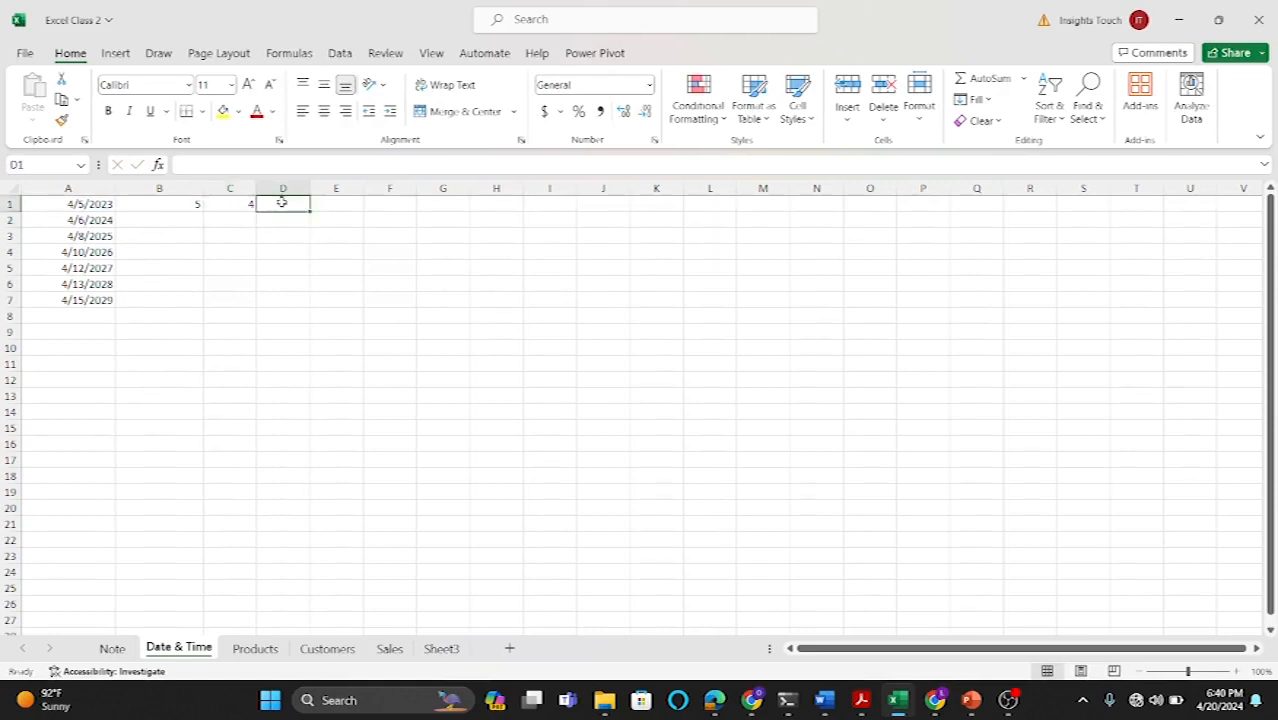
{"action": "type", "text": "="}
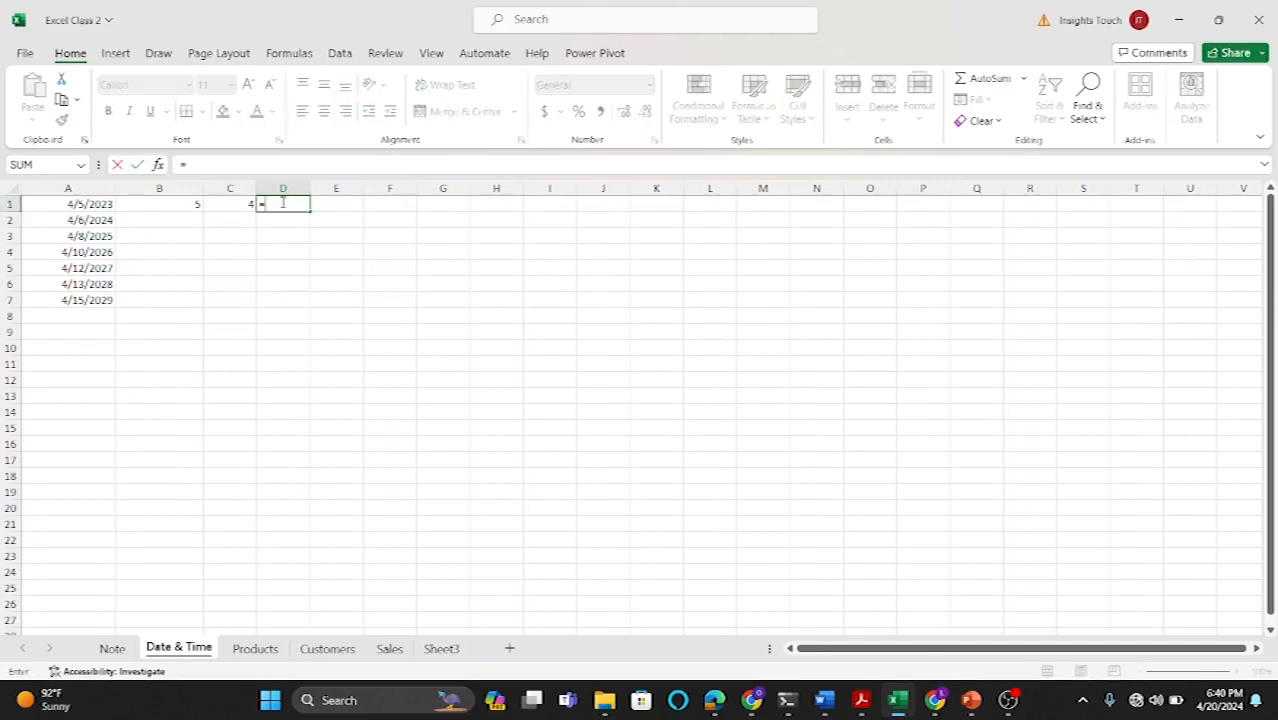
{"action": "type", "text": "YEAR"}
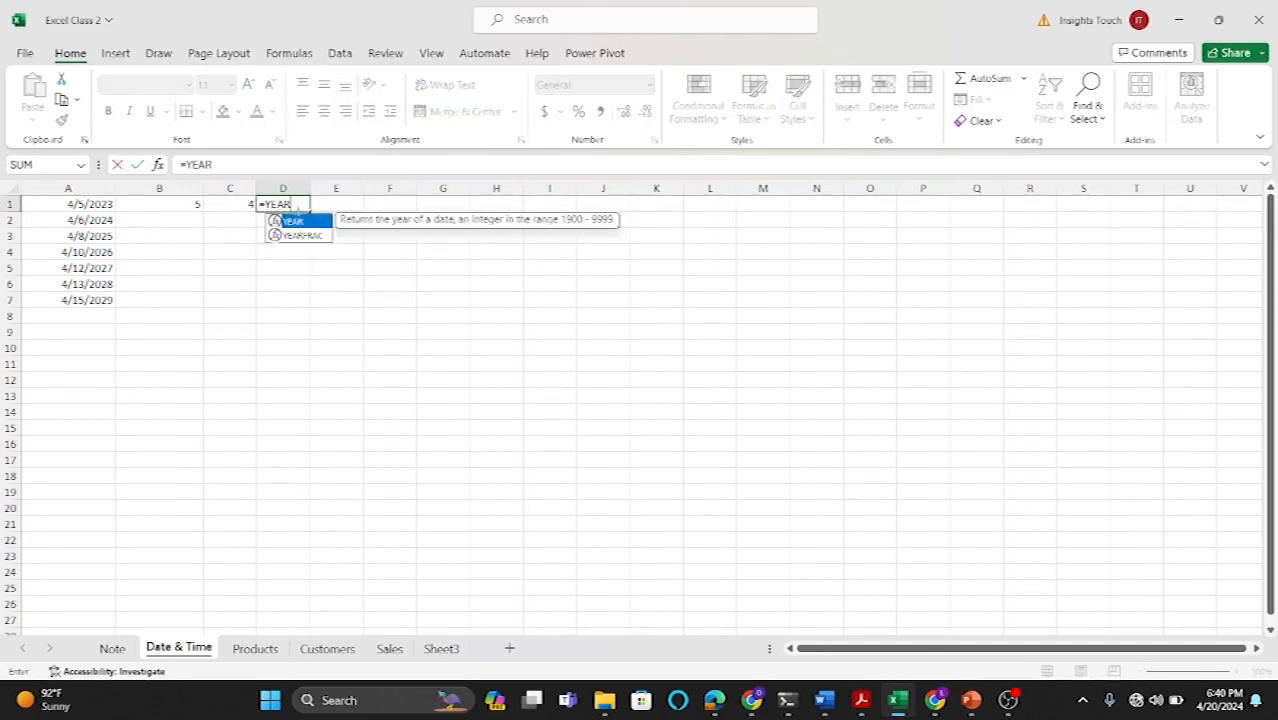
{"action": "double_click", "coordinate": [299, 222]}
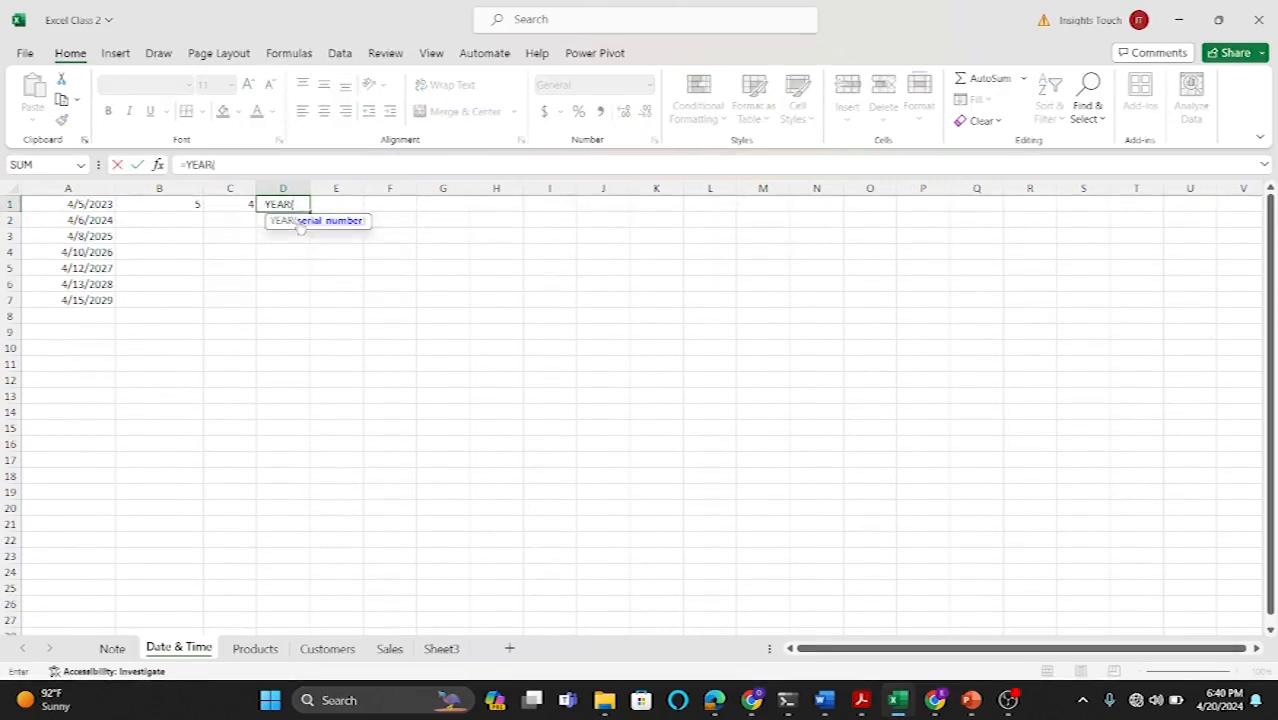
{"action": "left_click", "coordinate": [92, 206]}
{"action": "type", "text": ")"}
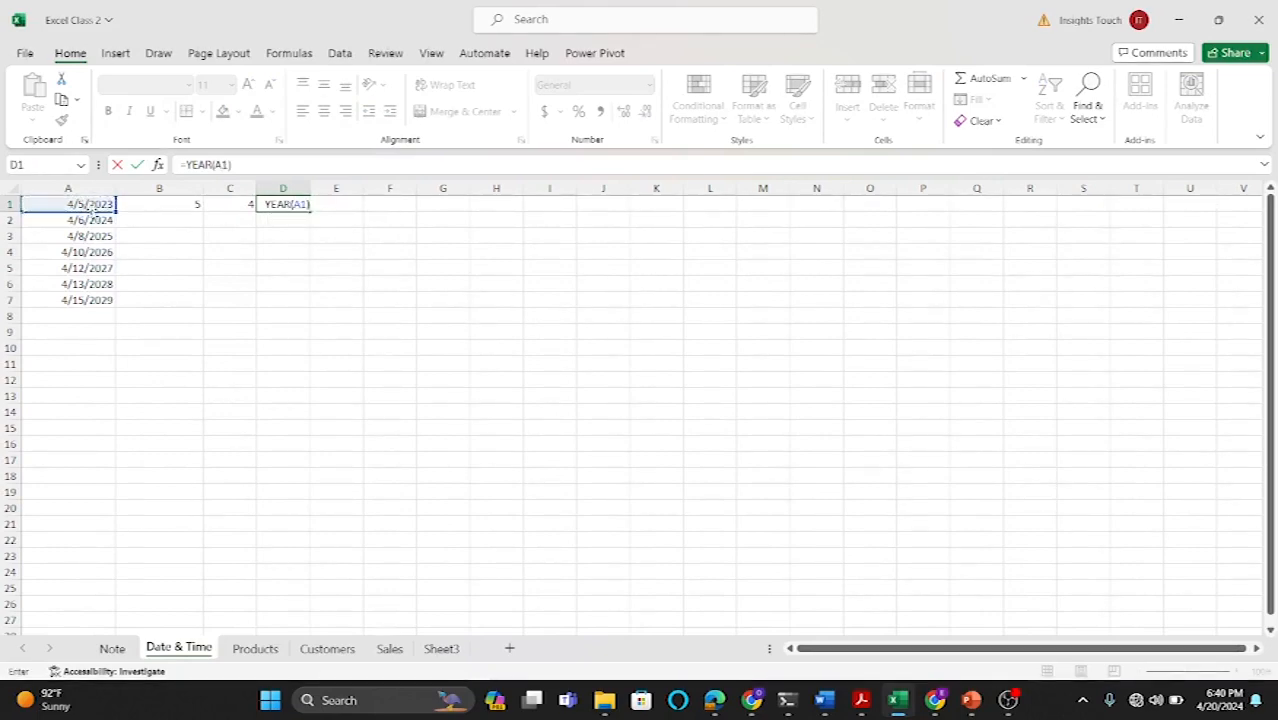
{"action": "key", "text": "Return"}
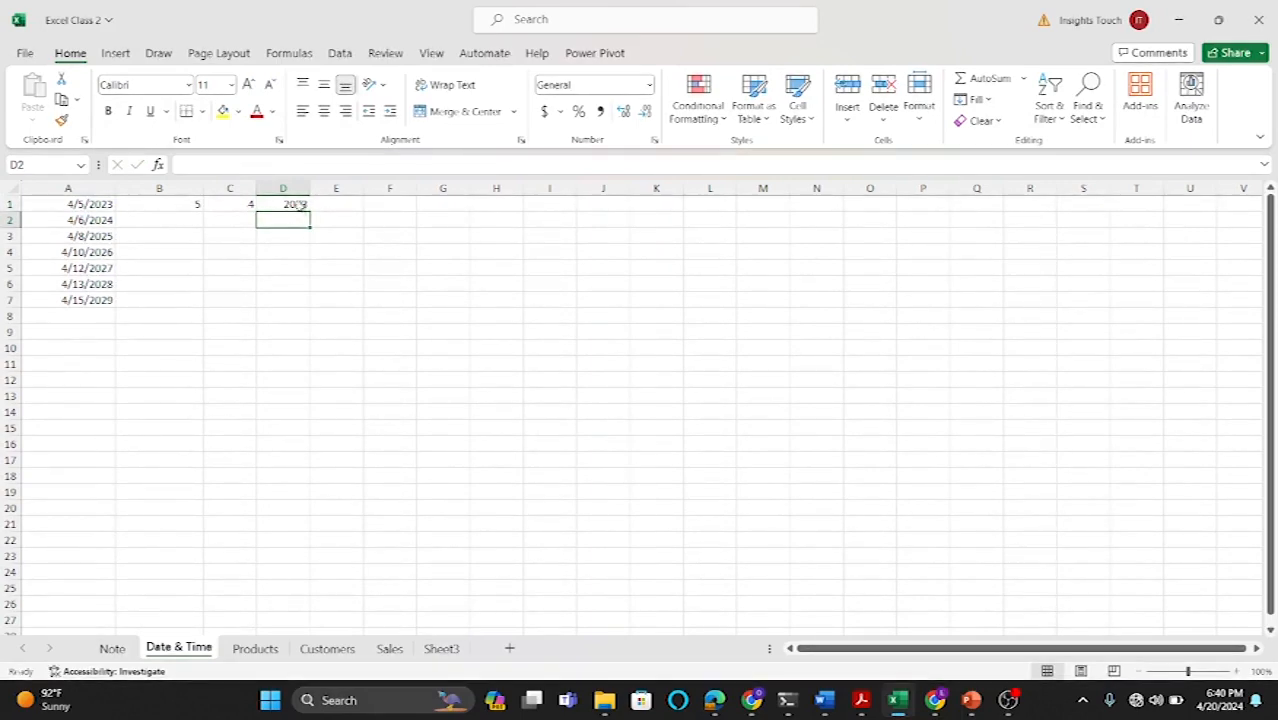
{"action": "left_click_drag", "start_coordinate": [305, 193], "coordinate": [332, 193]}
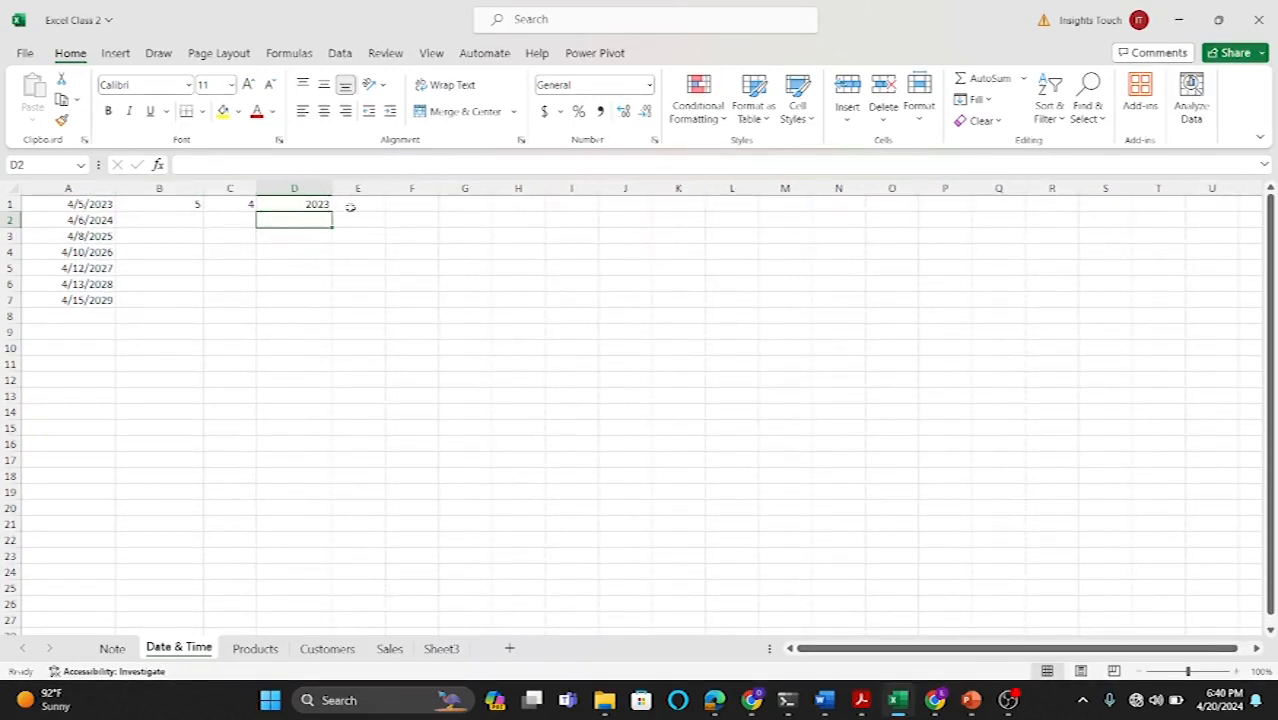
Step: Widen column E and enter =A1+5 in E1 to add five days to the date
{"action": "left_click_drag", "start_coordinate": [385, 188], "coordinate": [410, 188]}
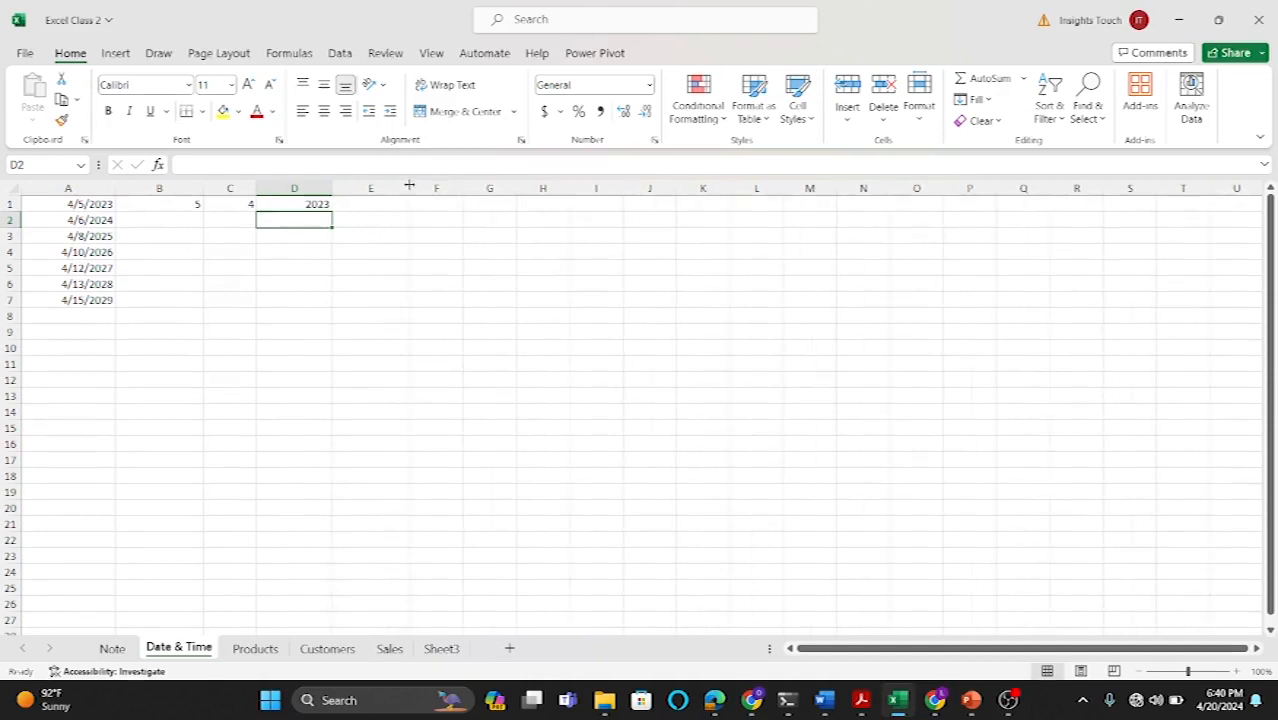
{"action": "left_click", "coordinate": [375, 202]}
{"action": "type", "text": "="}
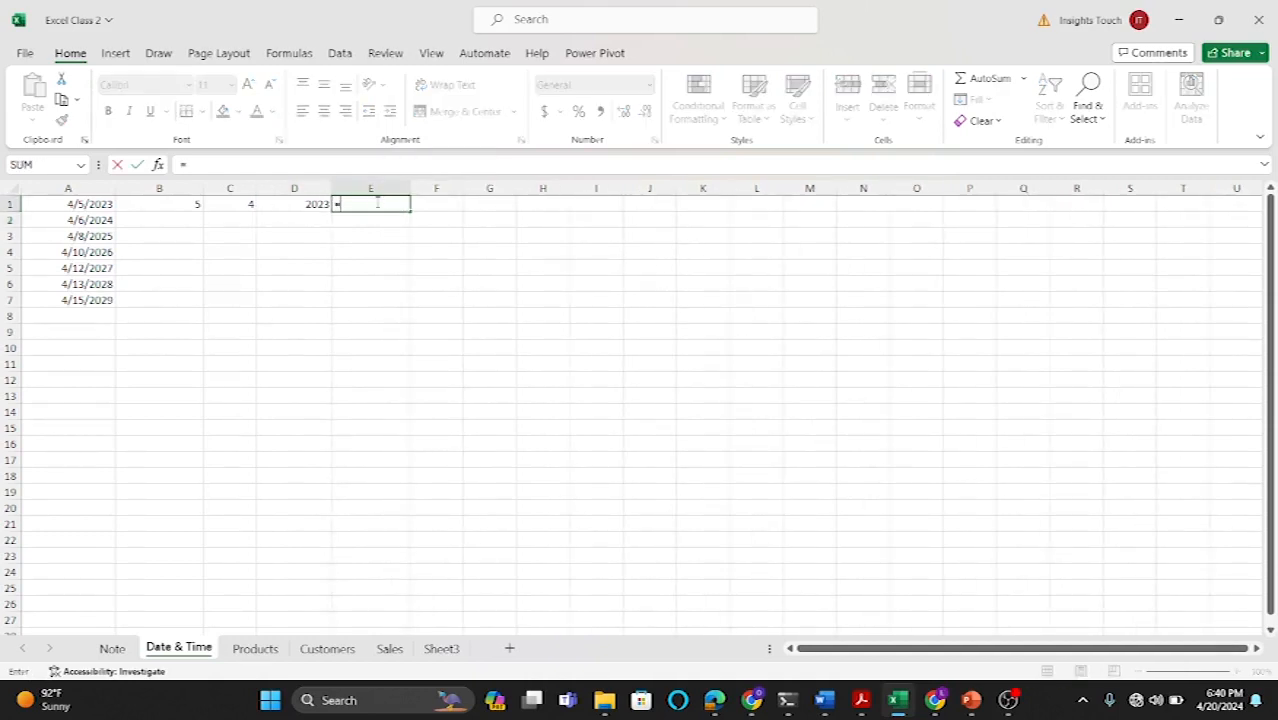
{"action": "left_click", "coordinate": [106, 204]}
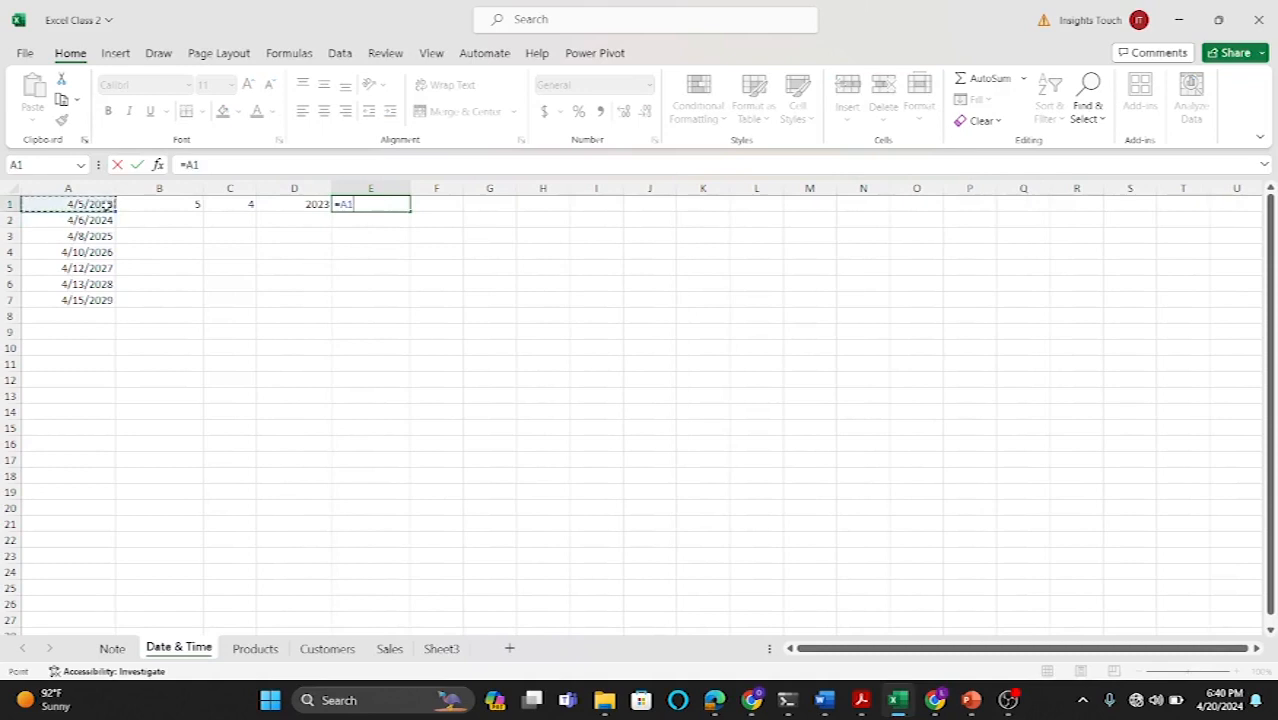
{"action": "type", "text": "=A1+5"}
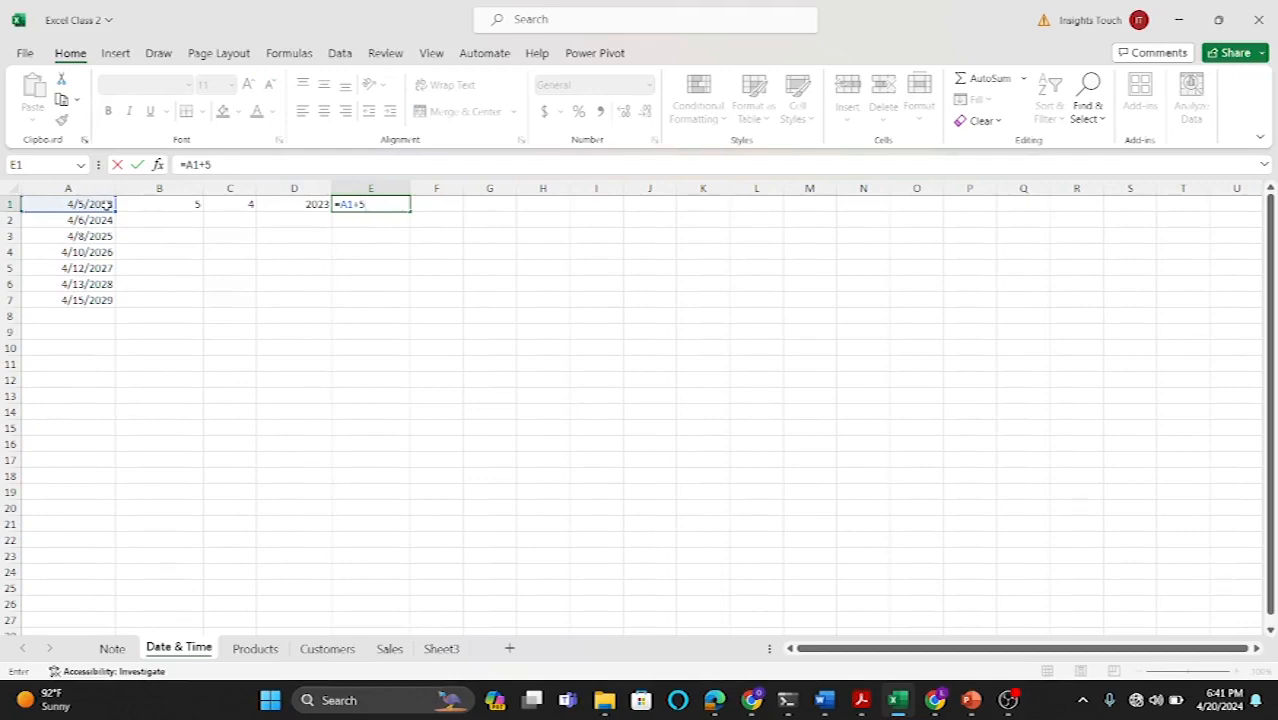
{"action": "key", "text": "Return"}
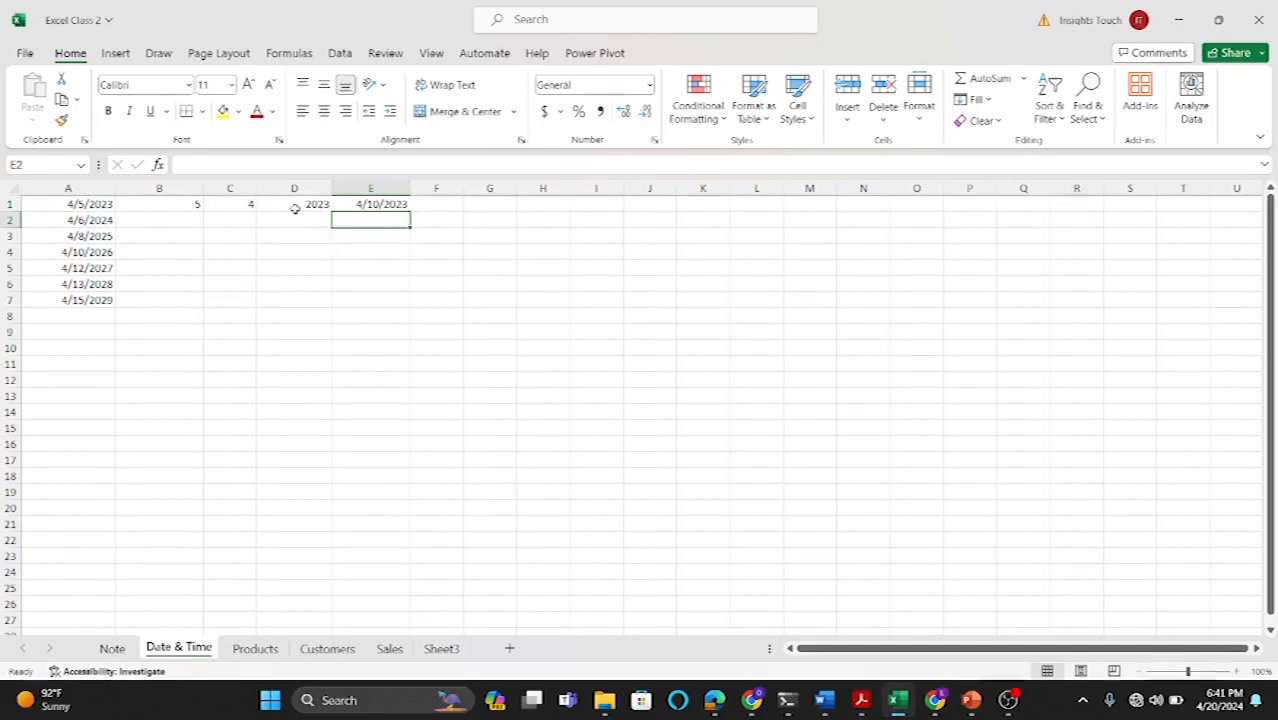
Step: Enter =TEXT(A2,"DDDD") in B2 to show the weekday name of the date
{"action": "left_click", "coordinate": [177, 222]}
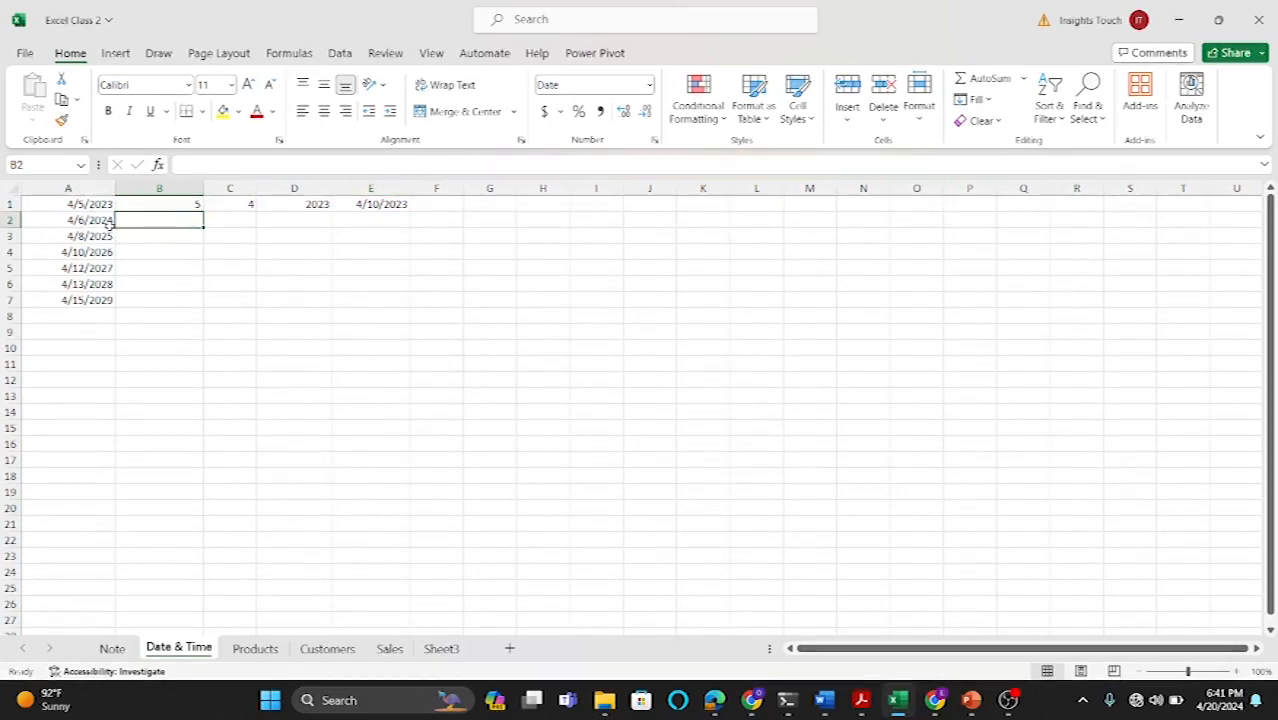
{"action": "type", "text": "="}
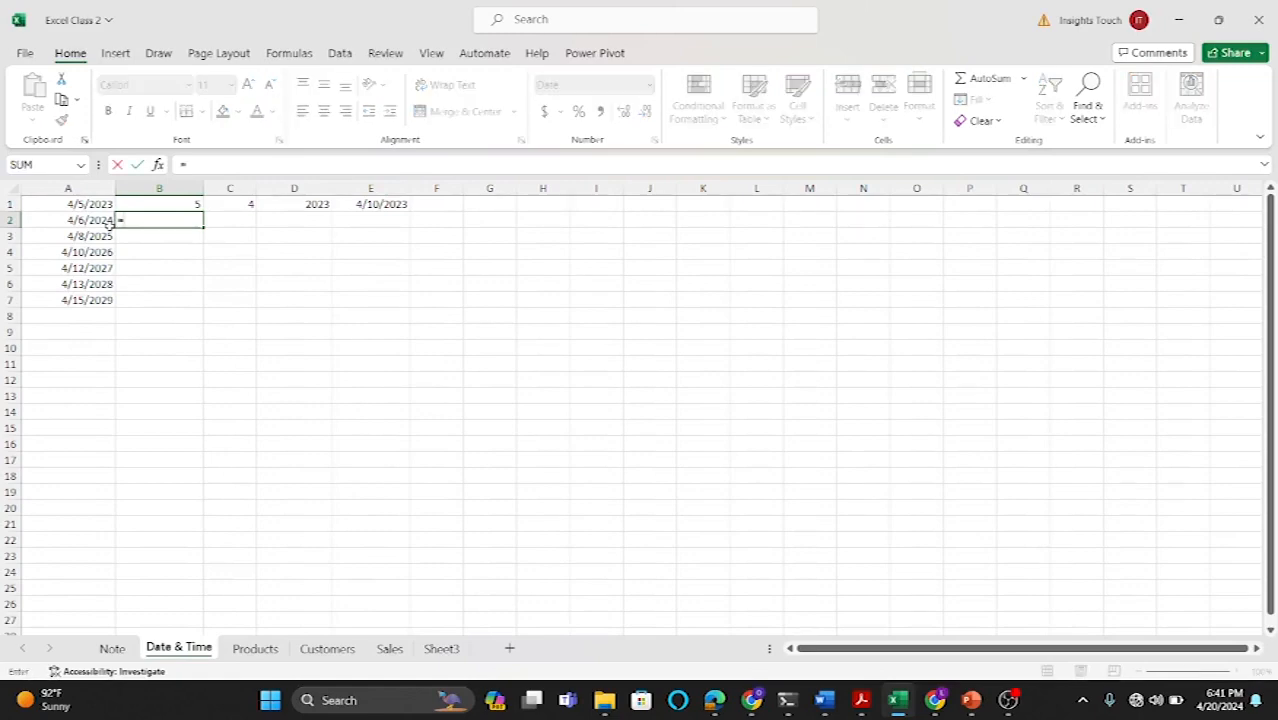
{"action": "type", "text": "TEXT"}
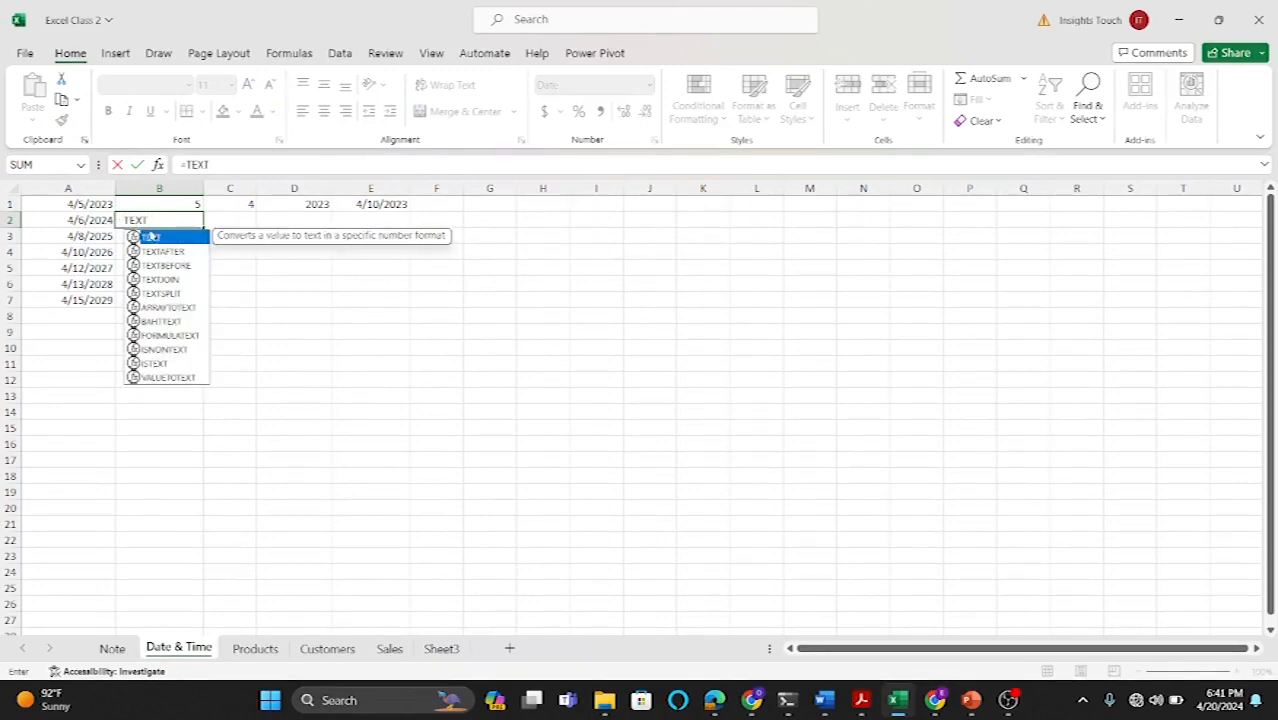
{"action": "double_click", "coordinate": [157, 240]}
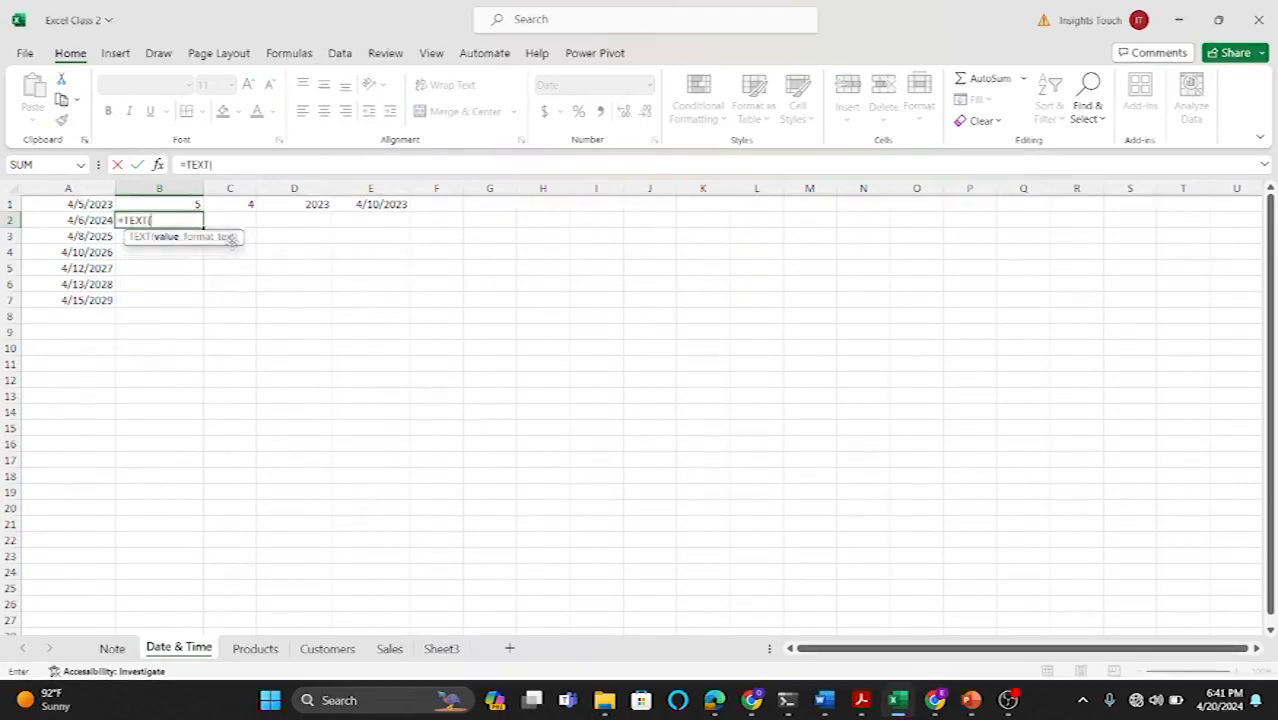
{"action": "left_click", "coordinate": [100, 221]}
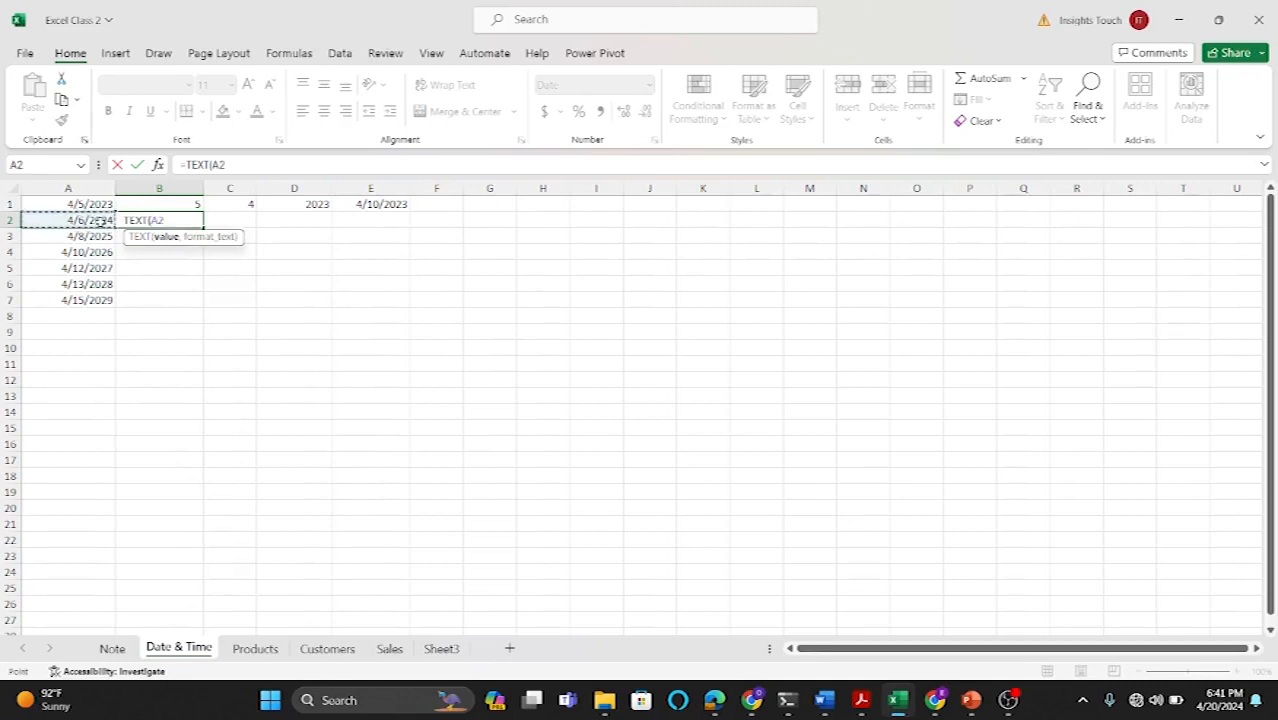
{"action": "type", "text": ","}
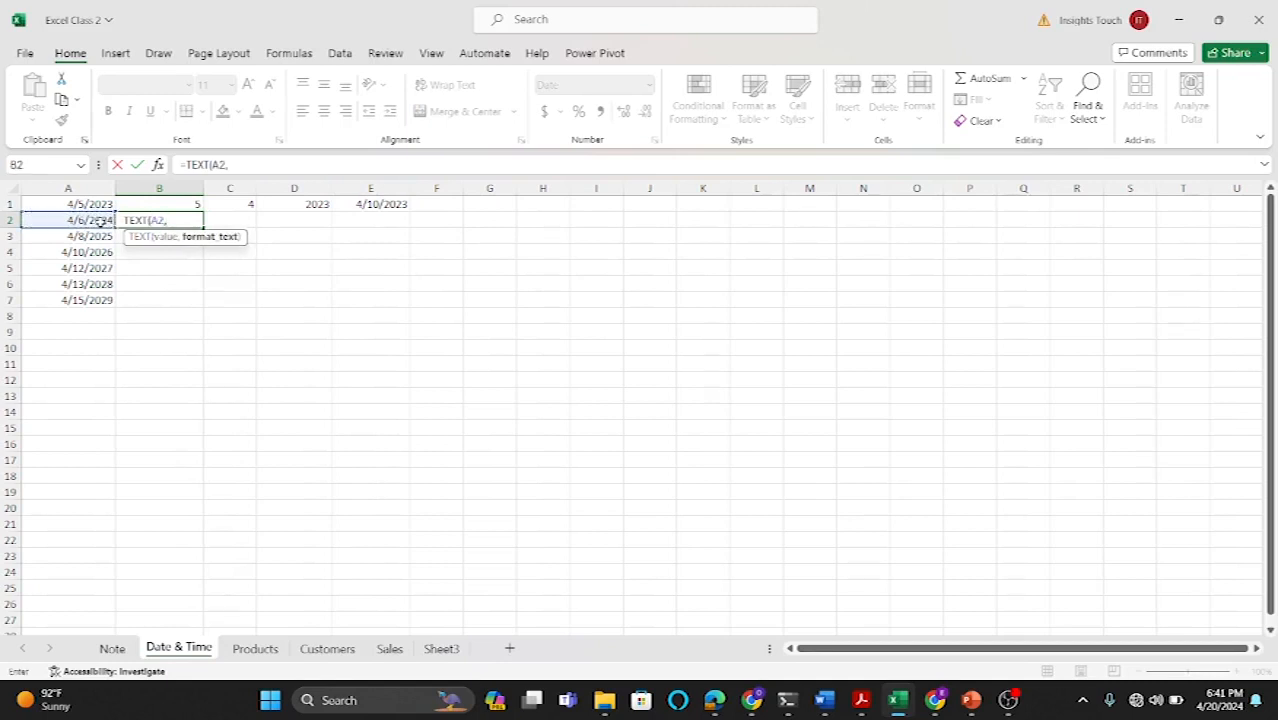
{"action": "type", "text": "\"DDDD"}
{"action": "type", "text": "\")"}
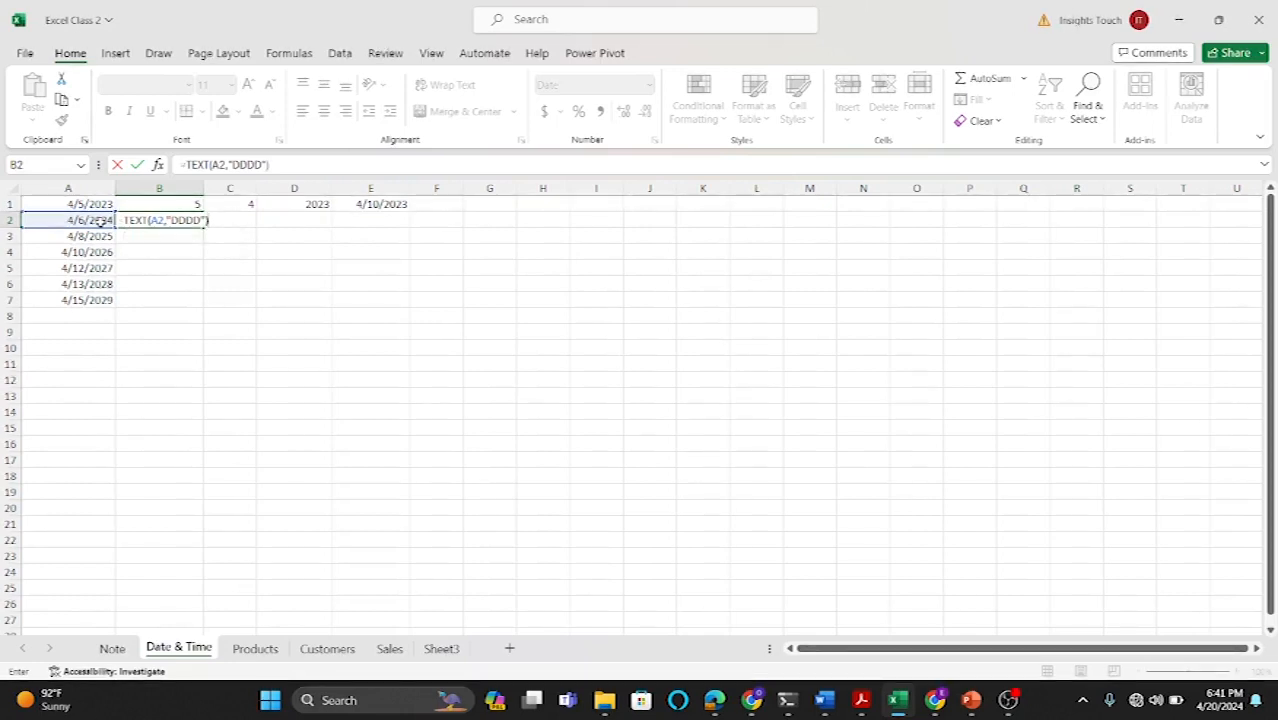
{"action": "key", "text": "Return"}
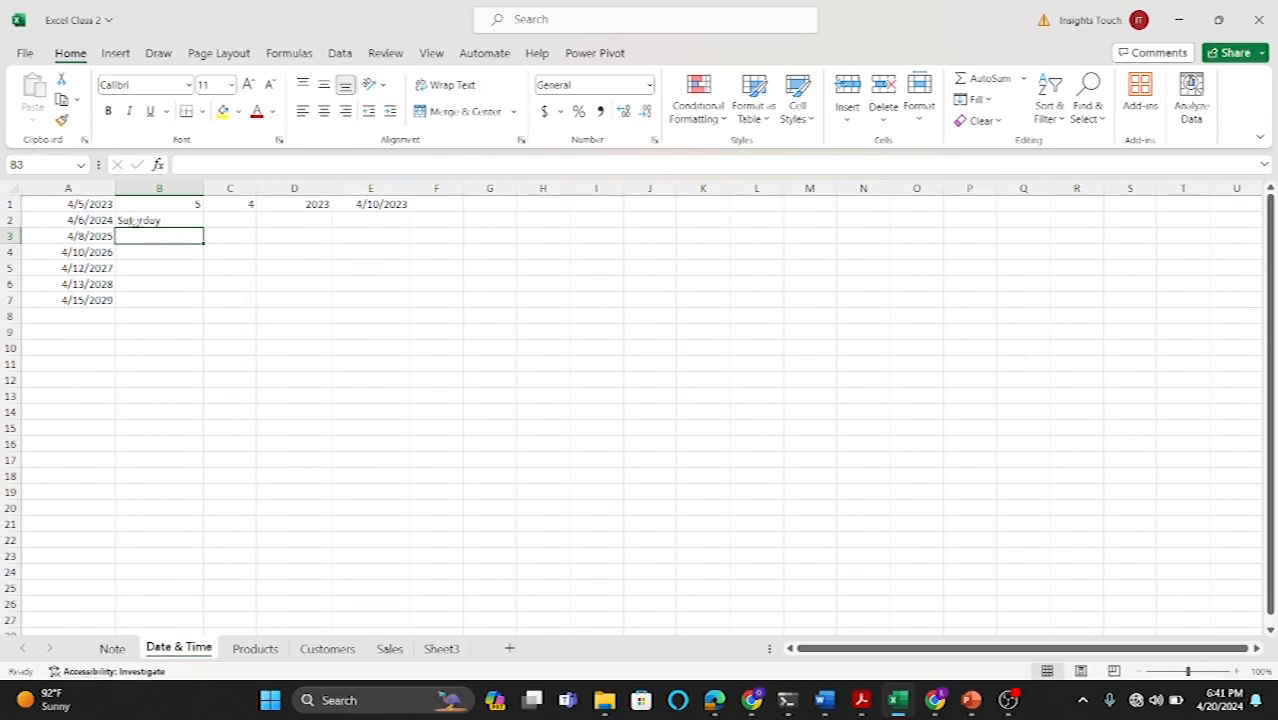
Step: Enter =TEXT(A2,"MMMM") in C2 to show the month name of the date, and review the formulas in B2 and C2
{"action": "left_click", "coordinate": [227, 222]}
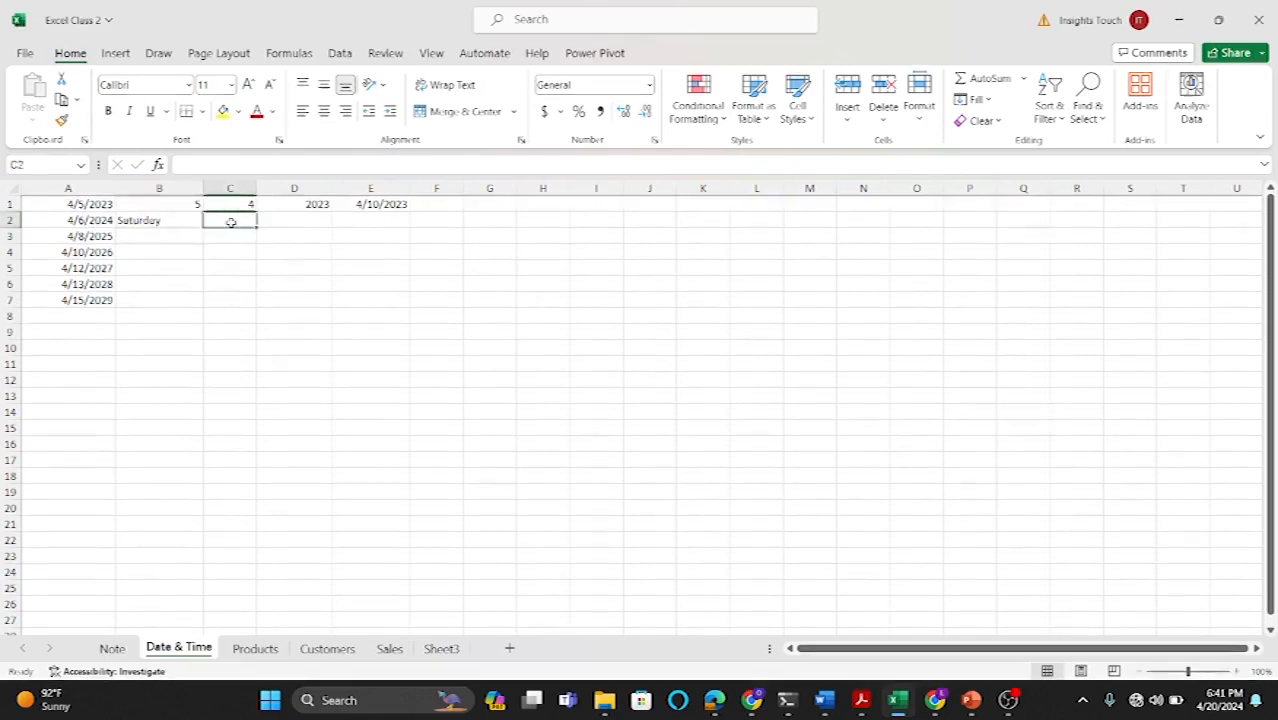
{"action": "type", "text": "="}
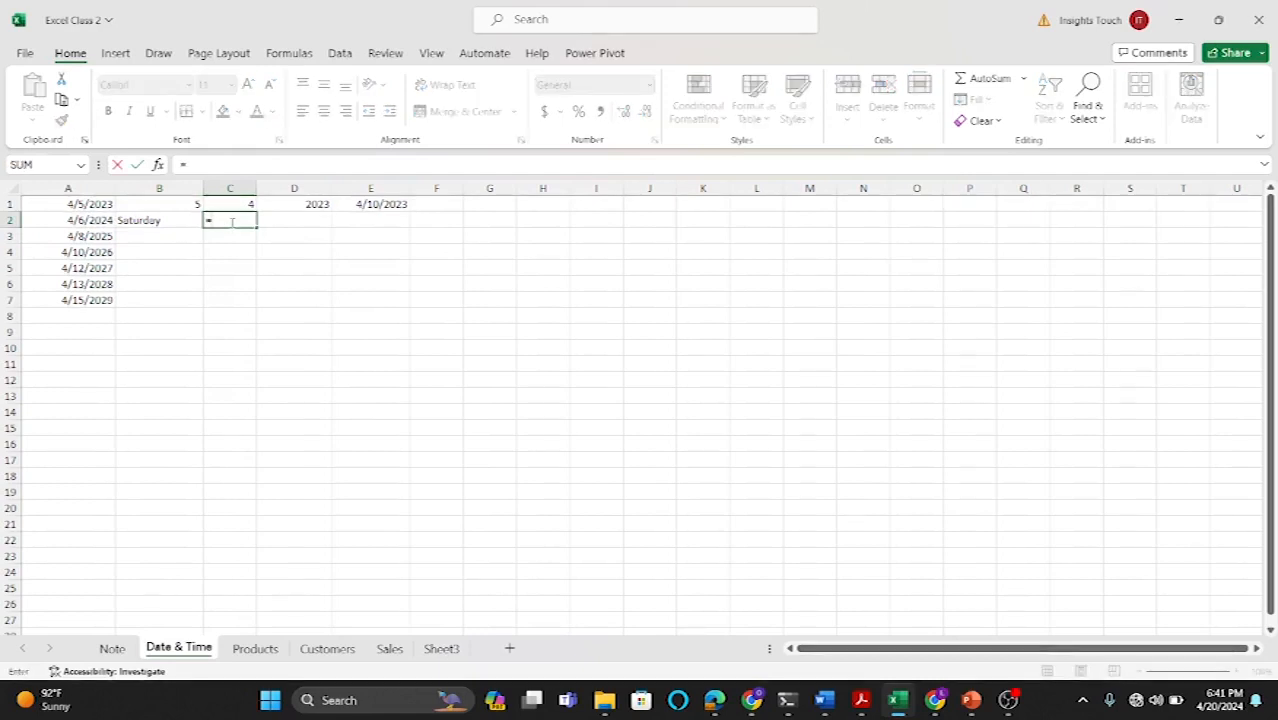
{"action": "type", "text": "TEXT"}
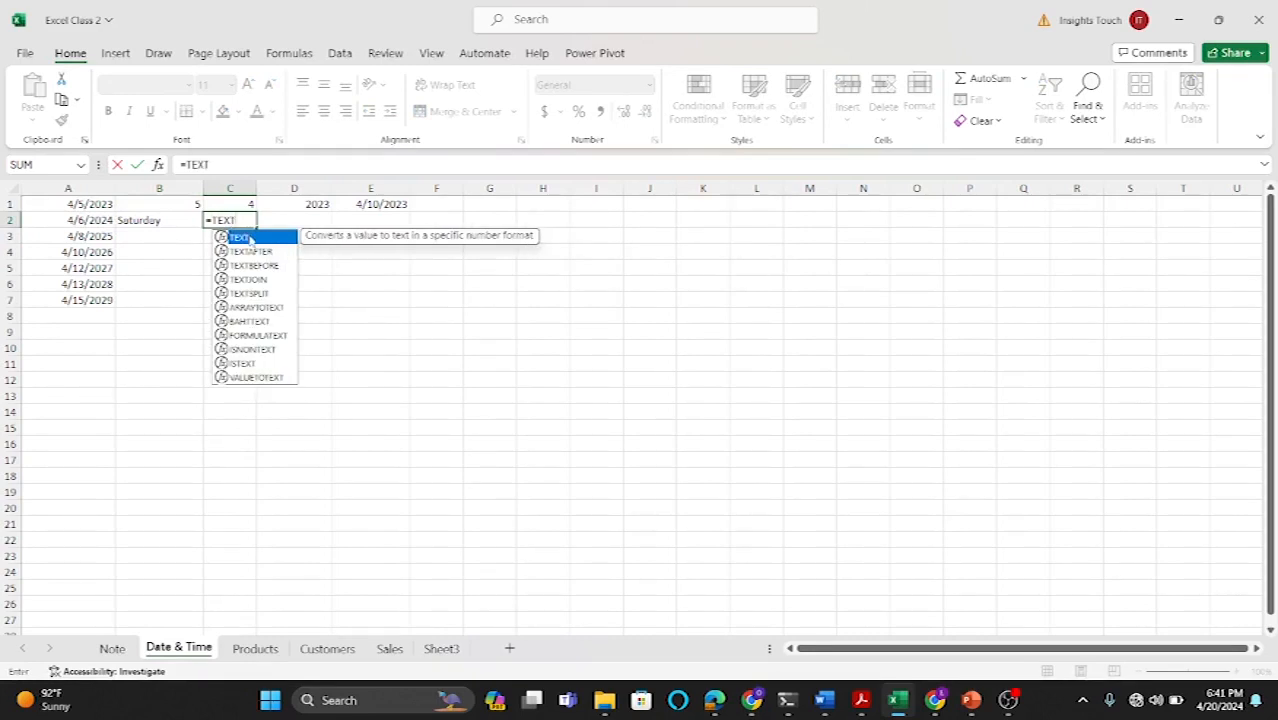
{"action": "double_click", "coordinate": [244, 238]}
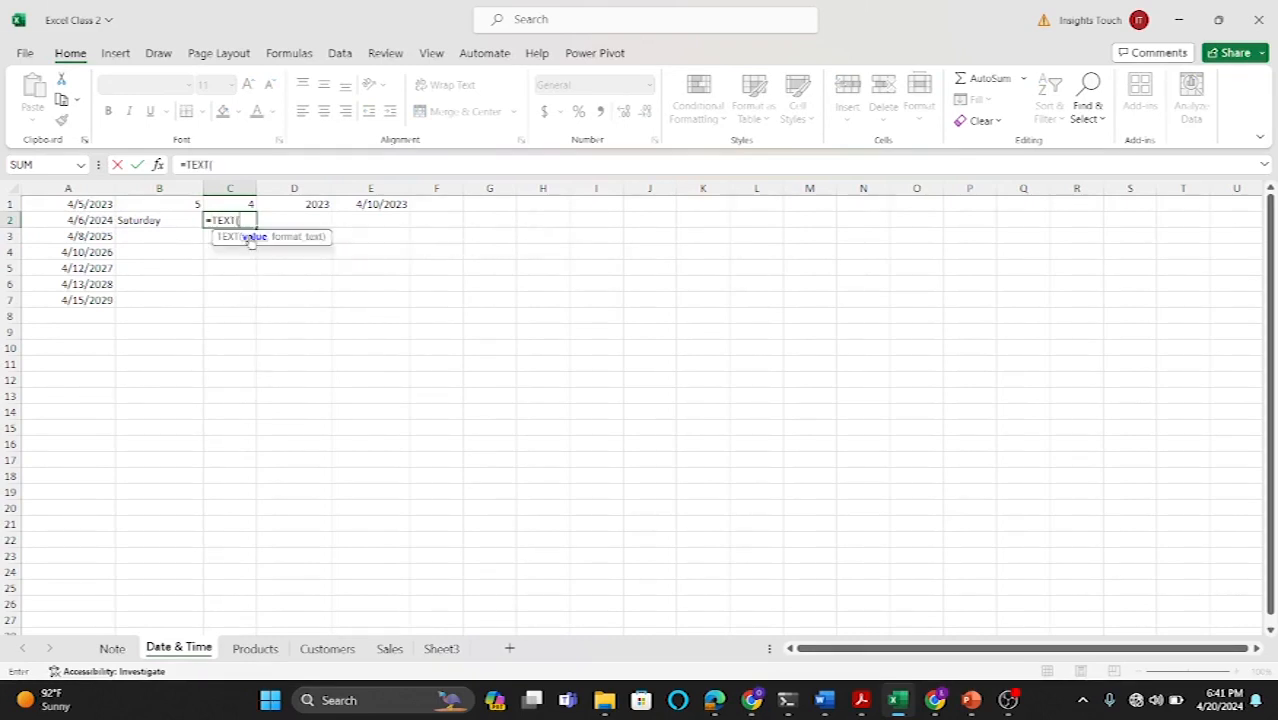
{"action": "left_click", "coordinate": [97, 222]}
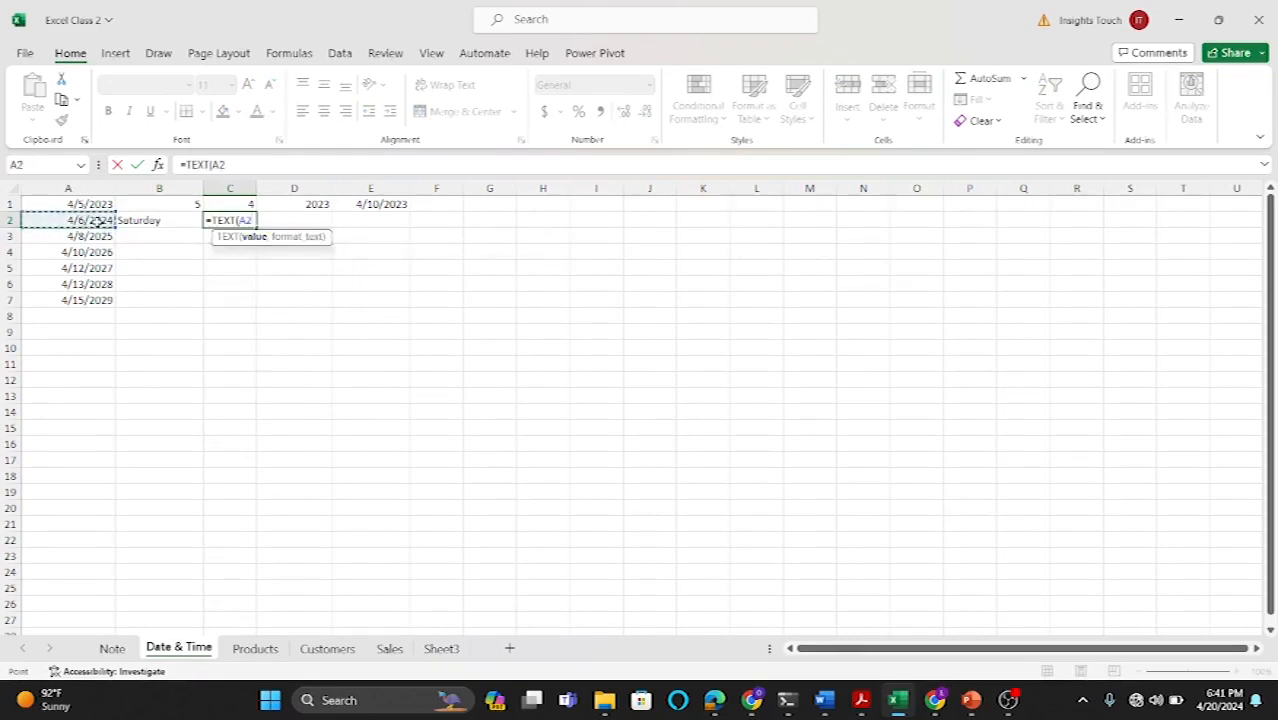
{"action": "type", "text": ",\""}
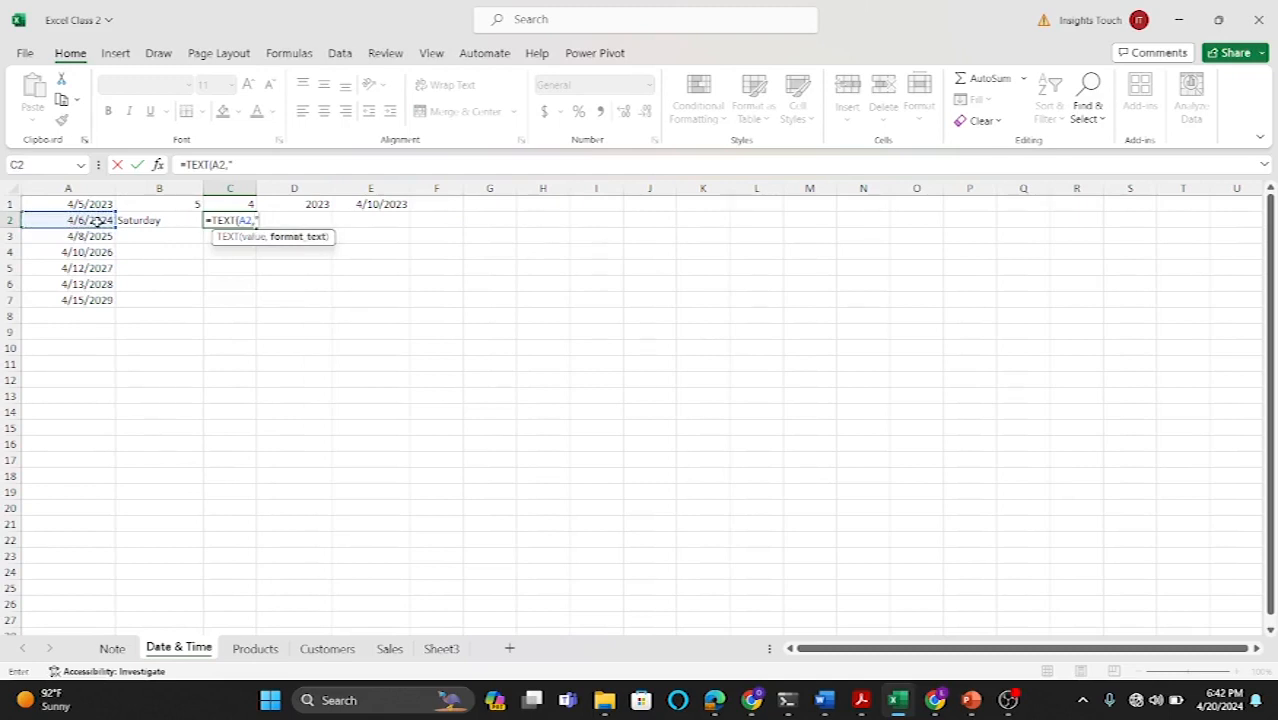
{"action": "type", "text": "MMMM"}
{"action": "type", "text": ")"}
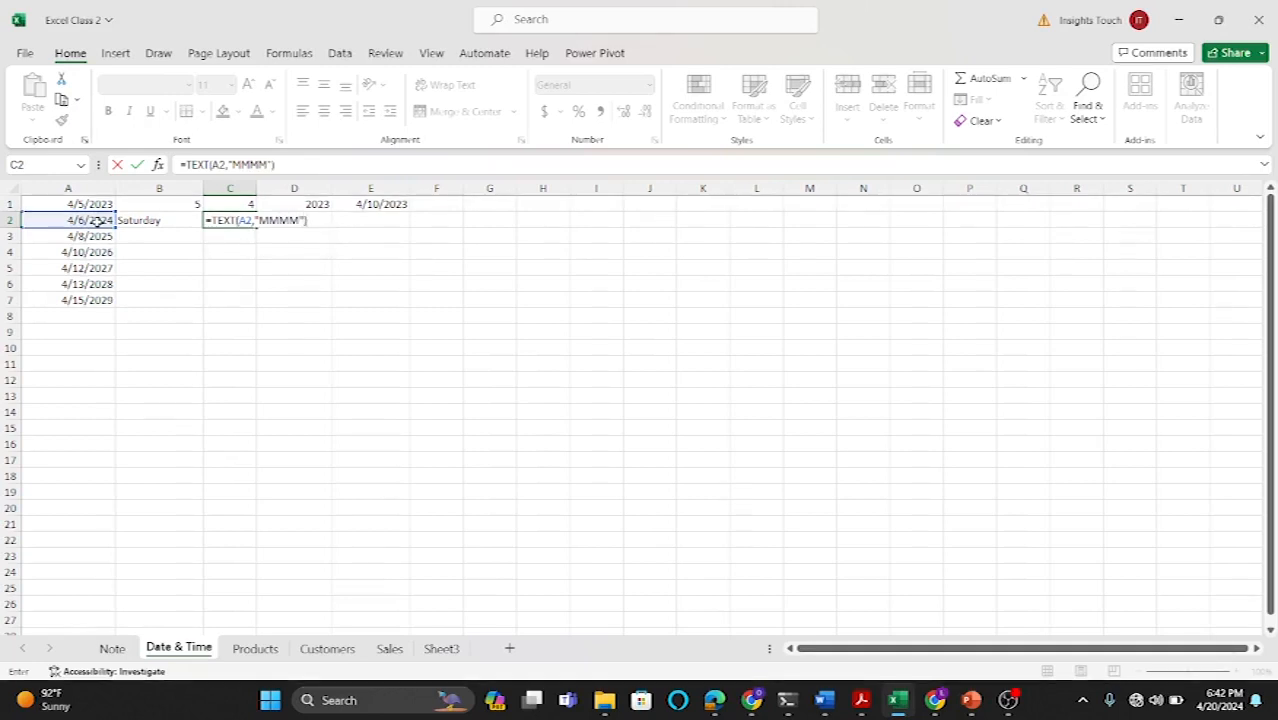
{"action": "key", "text": "Return"}
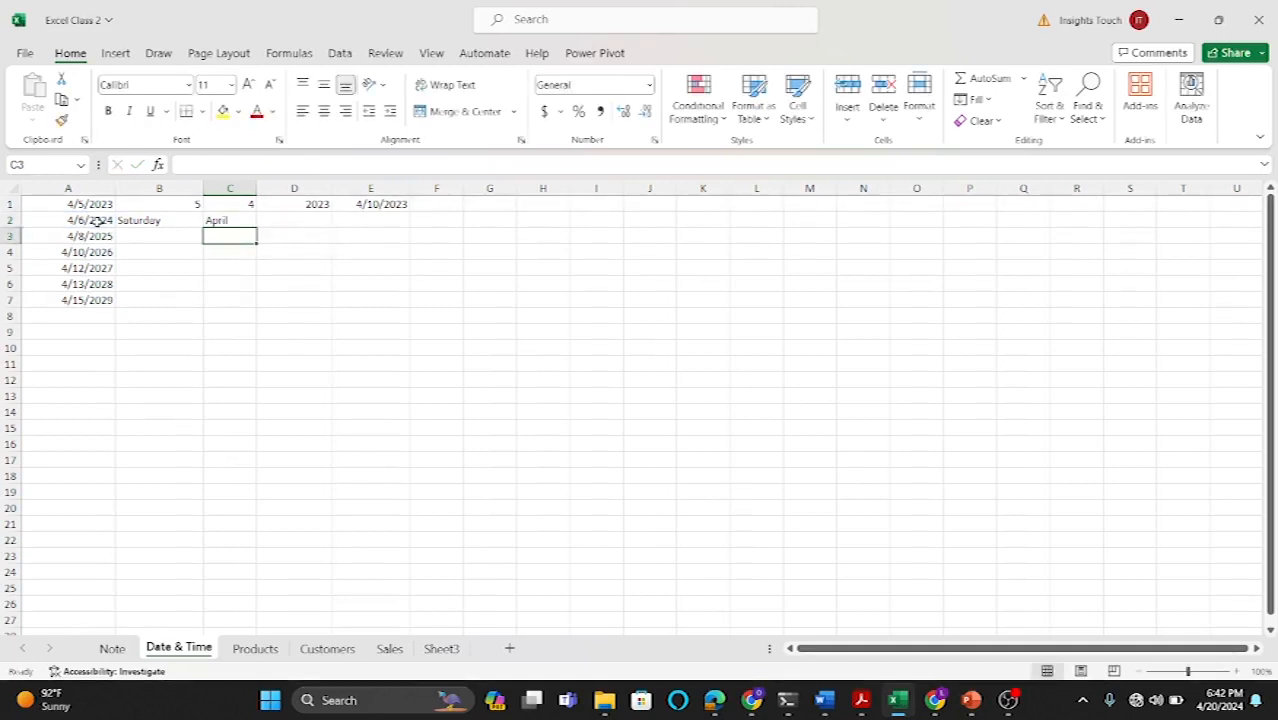
{"action": "left_click", "coordinate": [289, 220]}
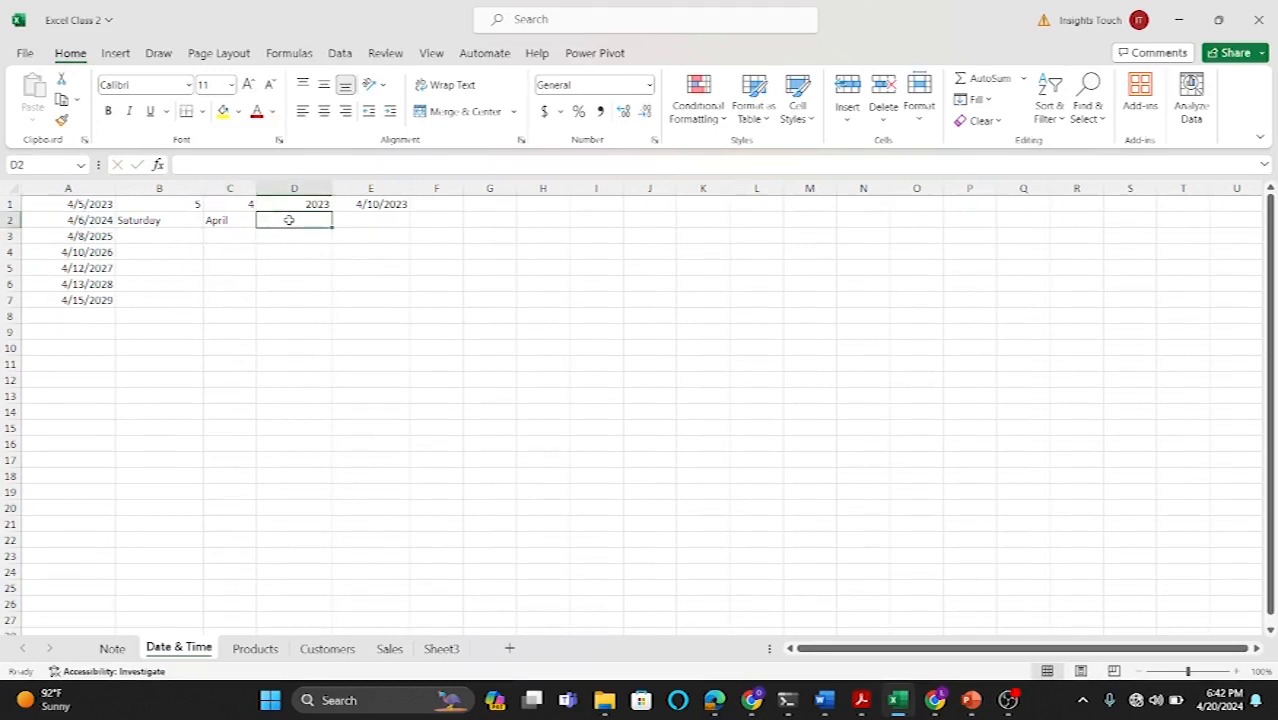
{"action": "left_click", "coordinate": [166, 222]}
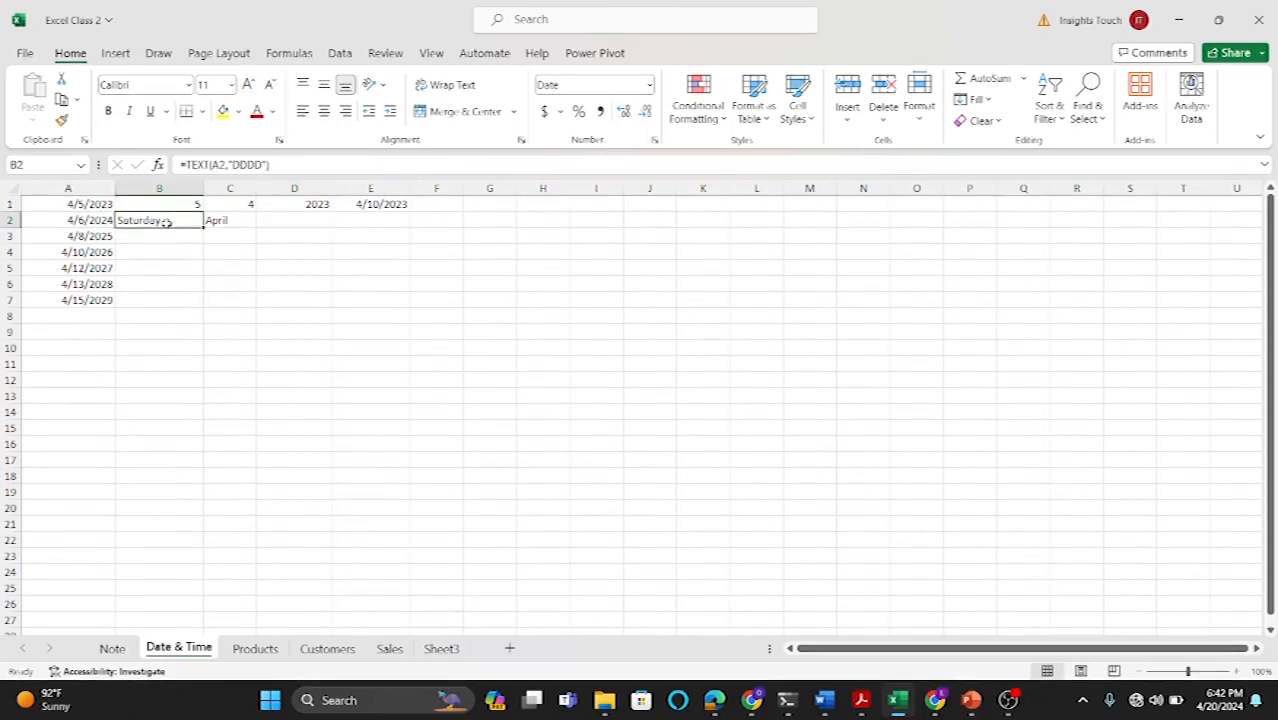
{"action": "left_click", "coordinate": [220, 221]}
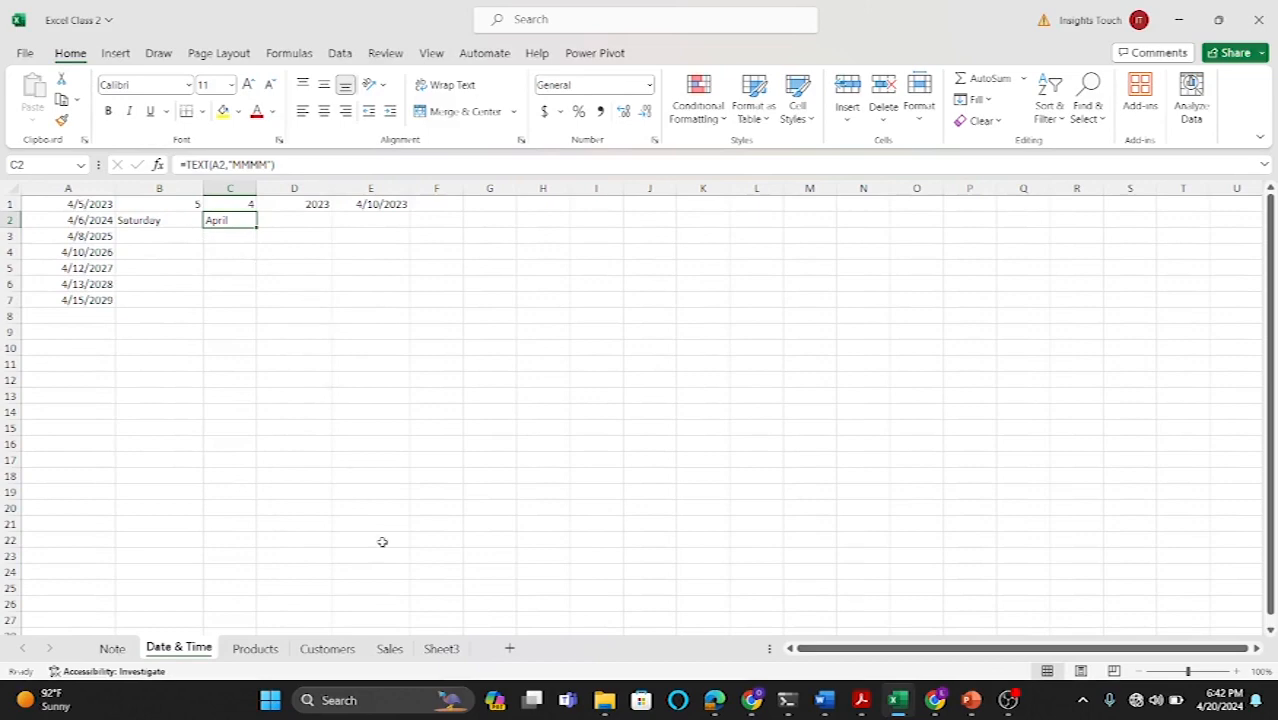
Step: Browse the workbook's sheets and insert a new blank worksheet
{"action": "left_click", "coordinate": [256, 648]}
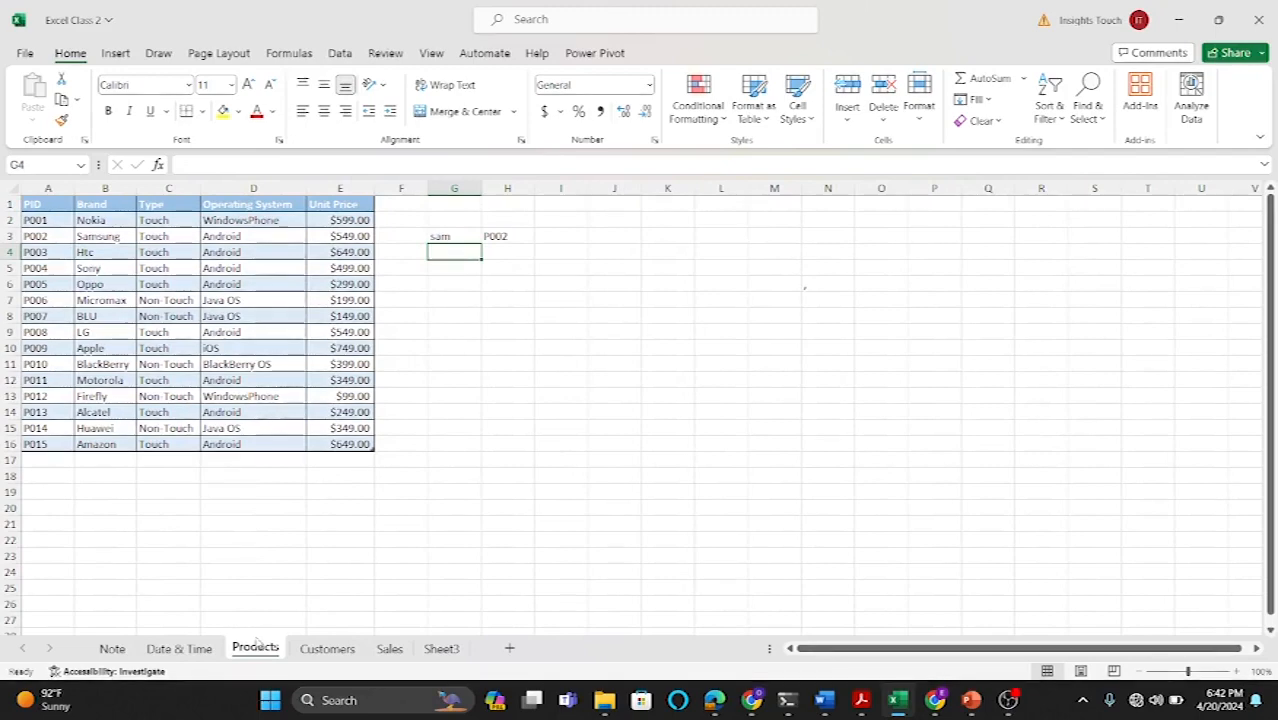
{"action": "left_click", "coordinate": [389, 648]}
{"action": "left_click", "coordinate": [440, 648]}
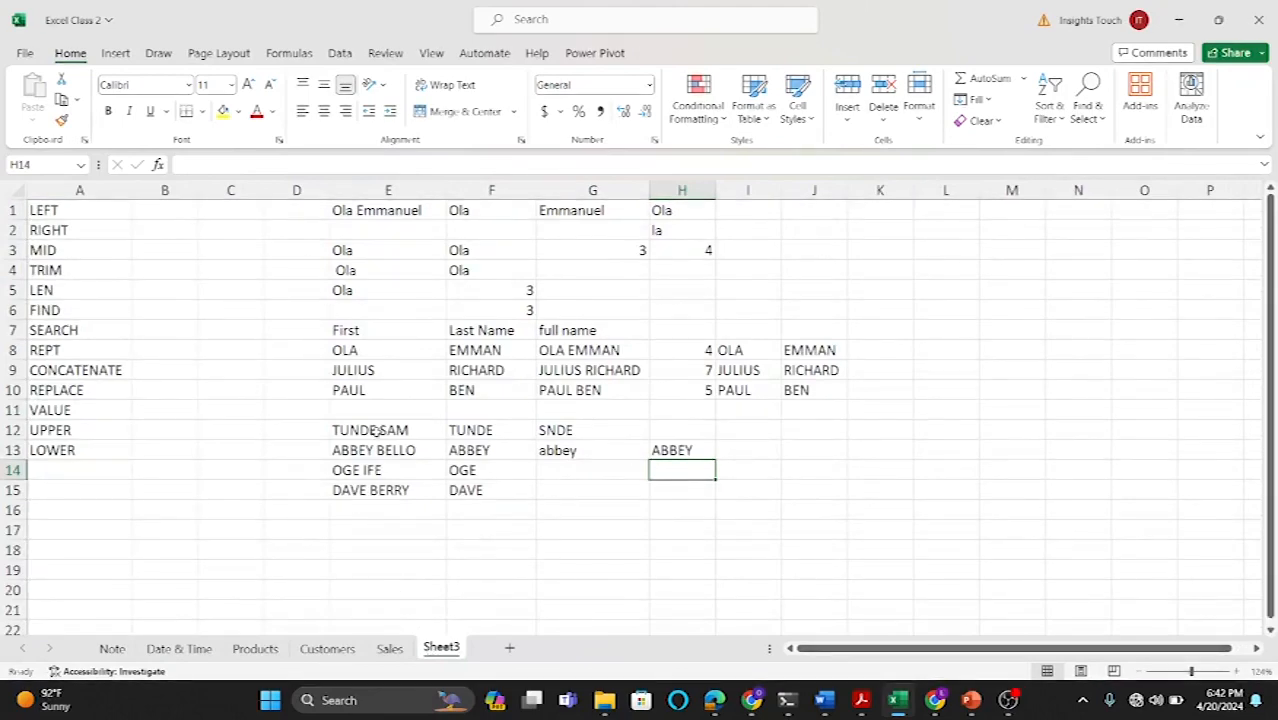
{"action": "left_click", "coordinate": [114, 649]}
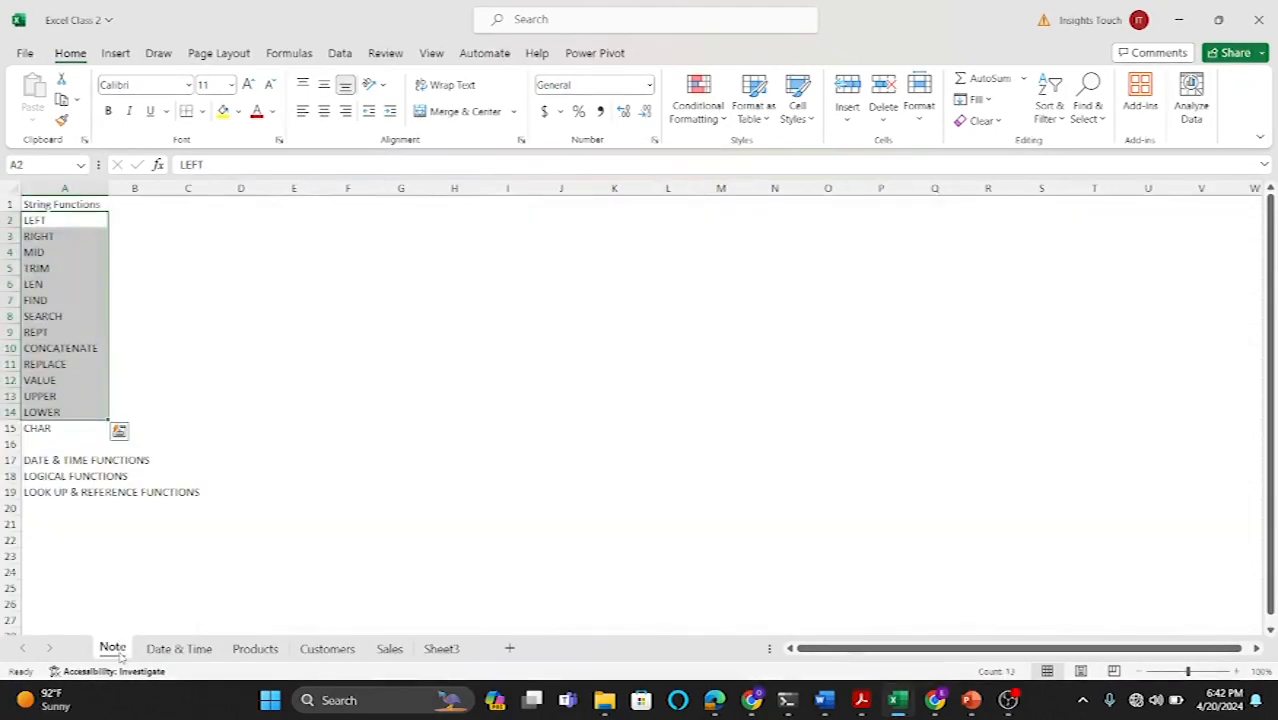
{"action": "left_click", "coordinate": [132, 510]}
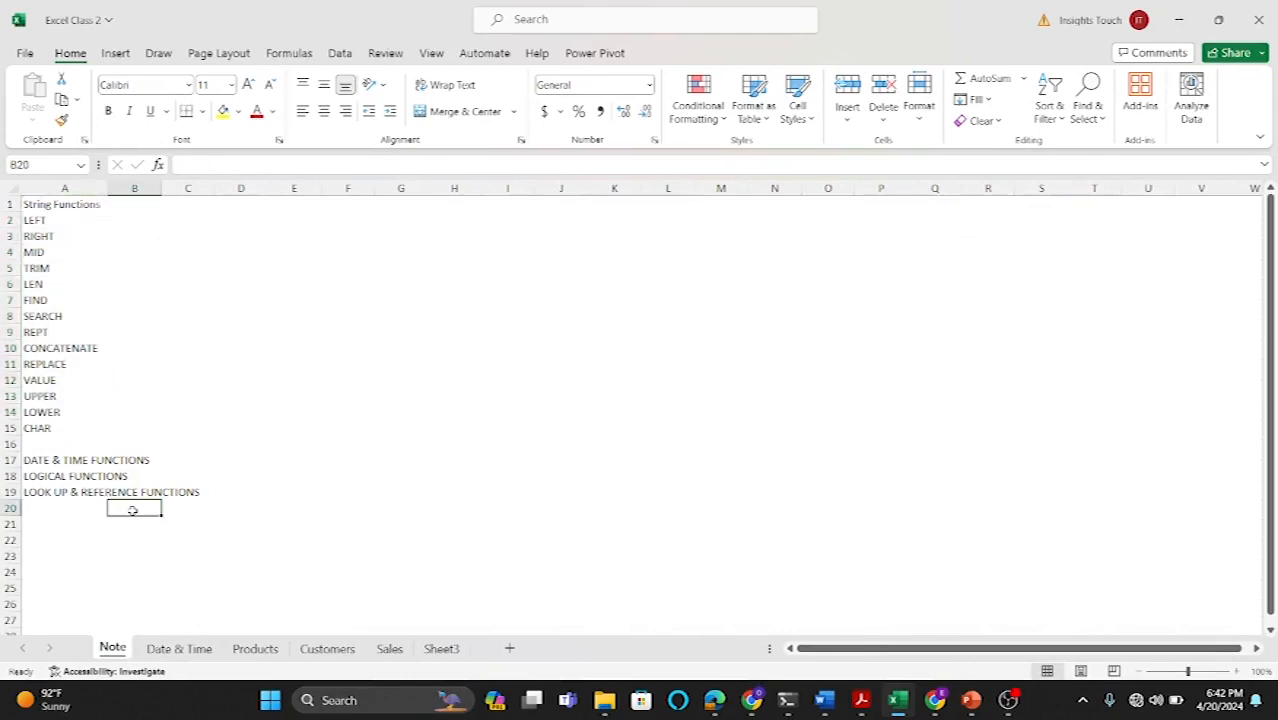
{"action": "left_click", "coordinate": [509, 648]}
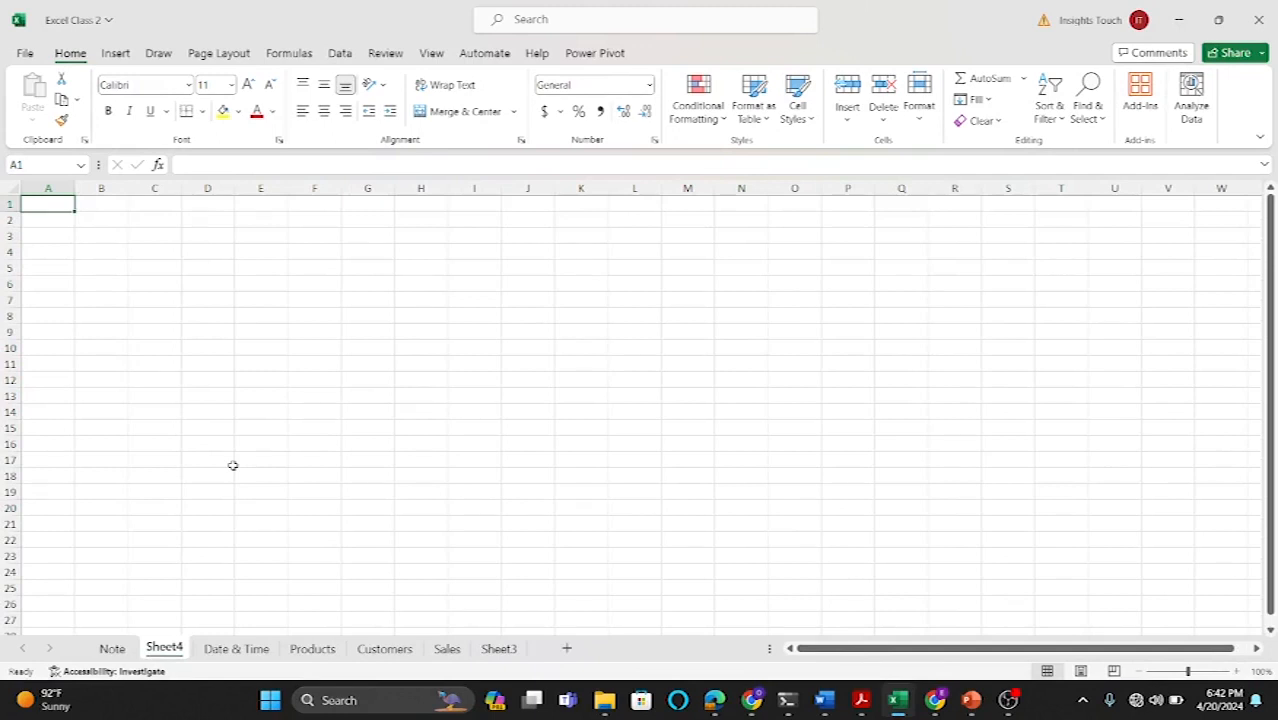
Step: Clear the leftover entries in G3:H3 on the Products sheet
{"action": "left_click", "coordinate": [304, 649]}
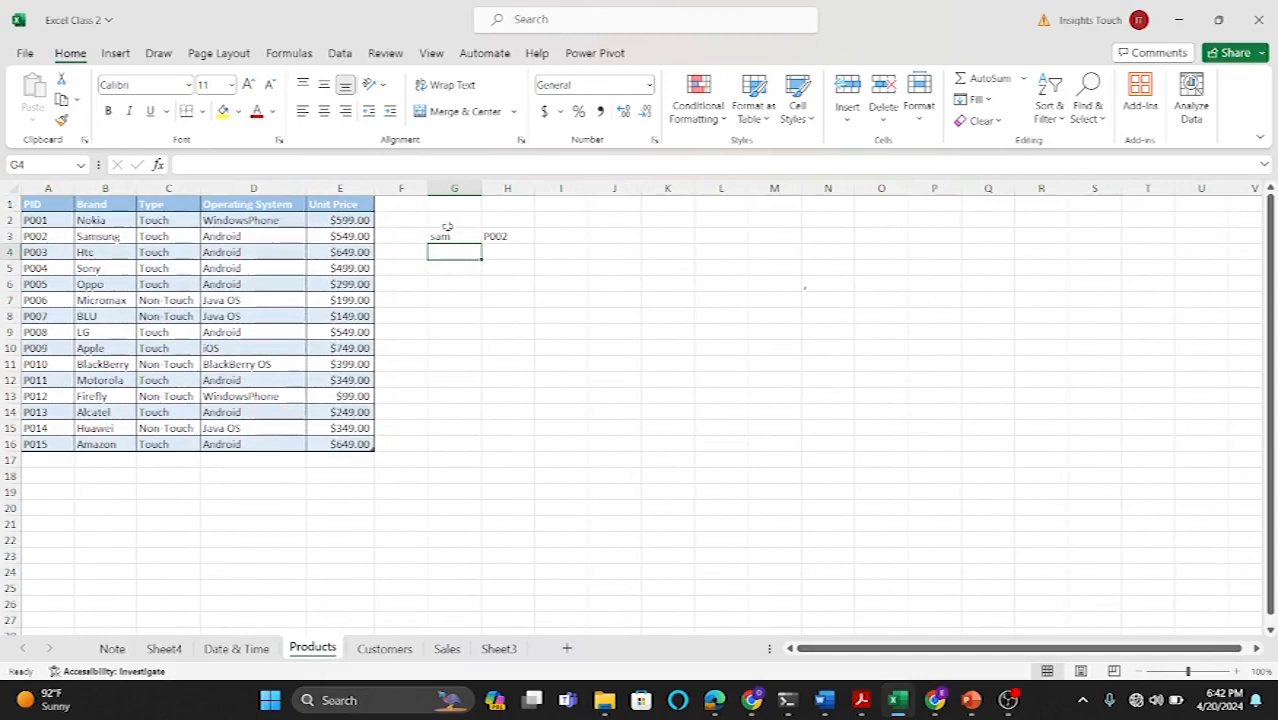
{"action": "left_click_drag", "start_coordinate": [447, 234], "coordinate": [493, 240]}
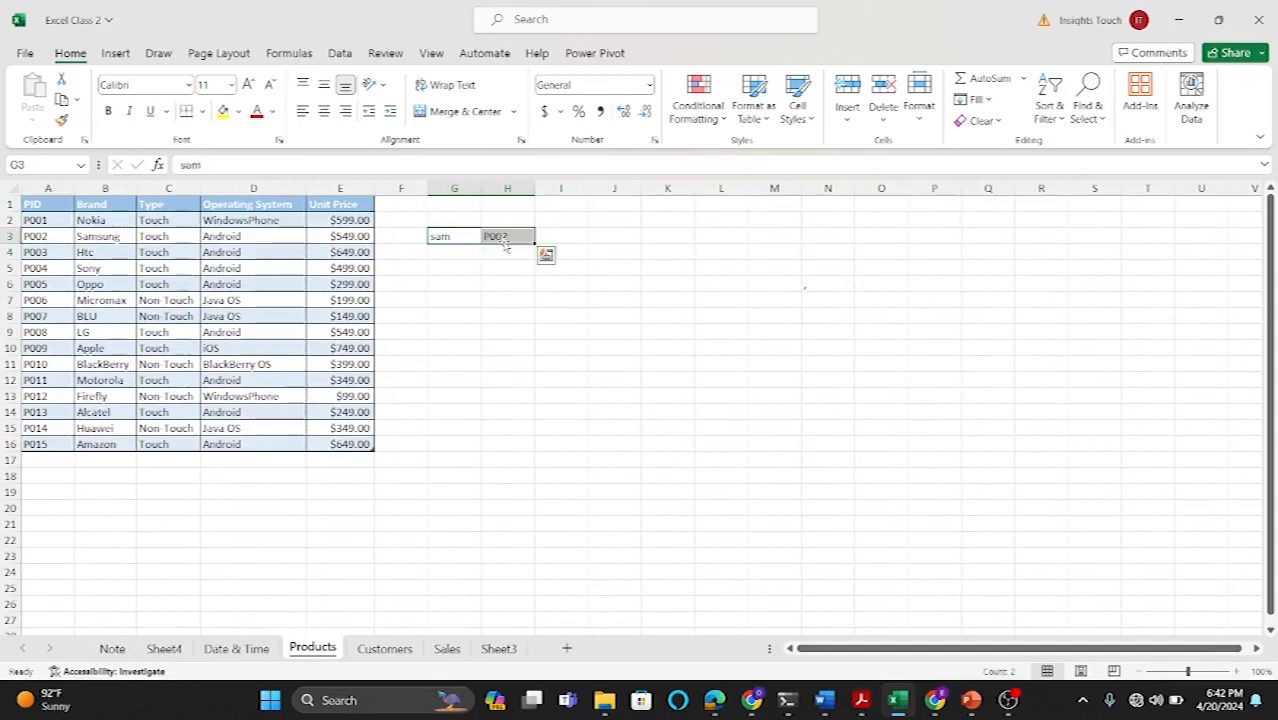
{"action": "key", "text": "Delete"}
{"action": "left_click", "coordinate": [573, 307]}
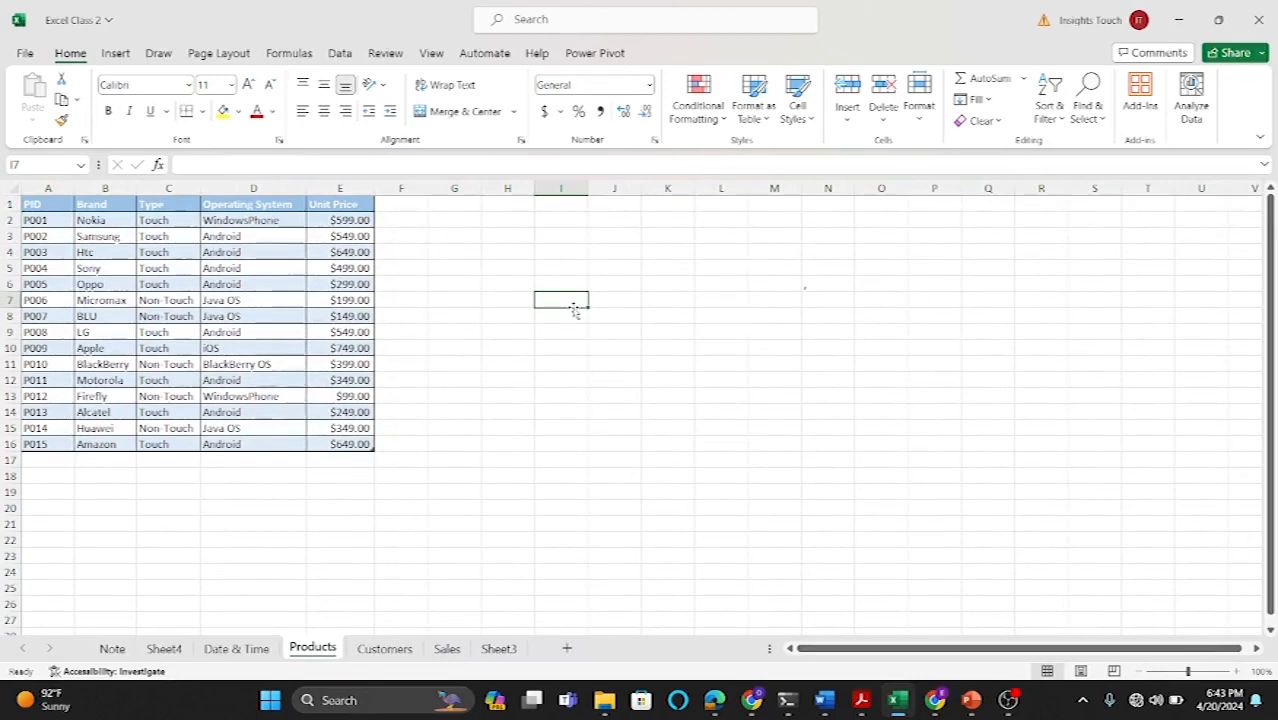
{"action": "left_click", "coordinate": [452, 222]}
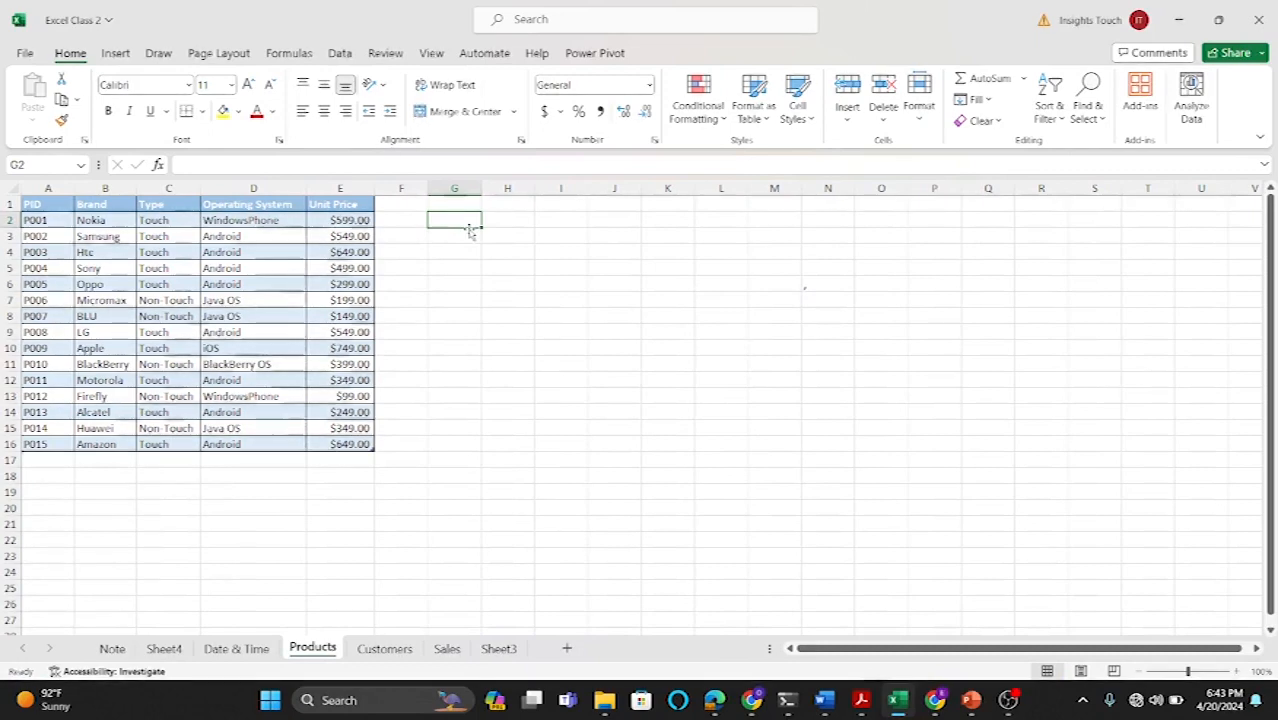
{"action": "type", "text": "="}
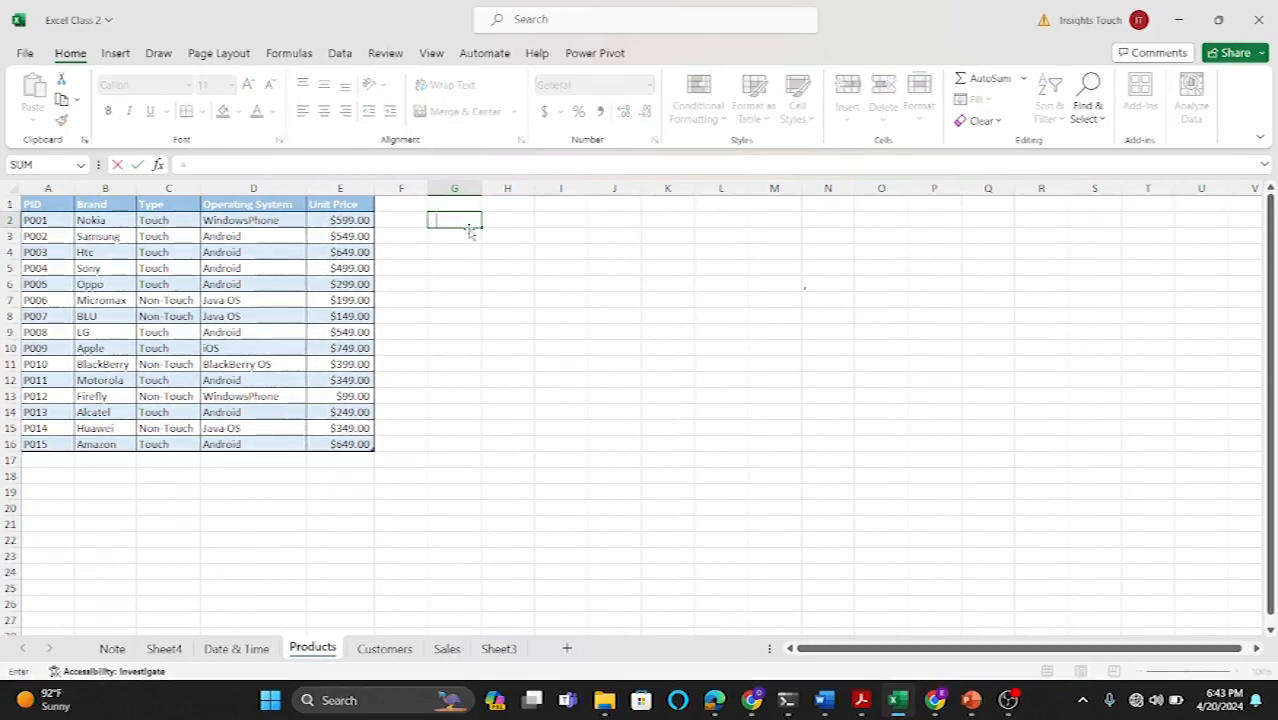
{"action": "type", "text": "IF"}
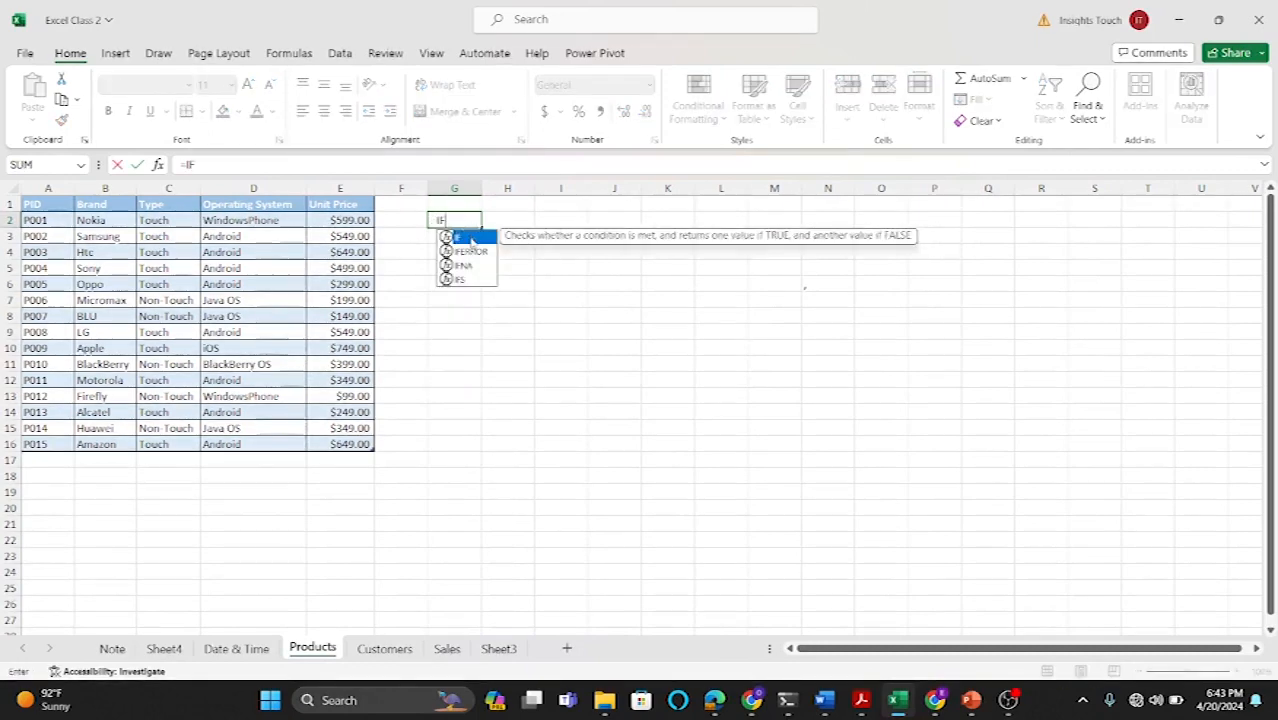
{"action": "type", "text": "("}
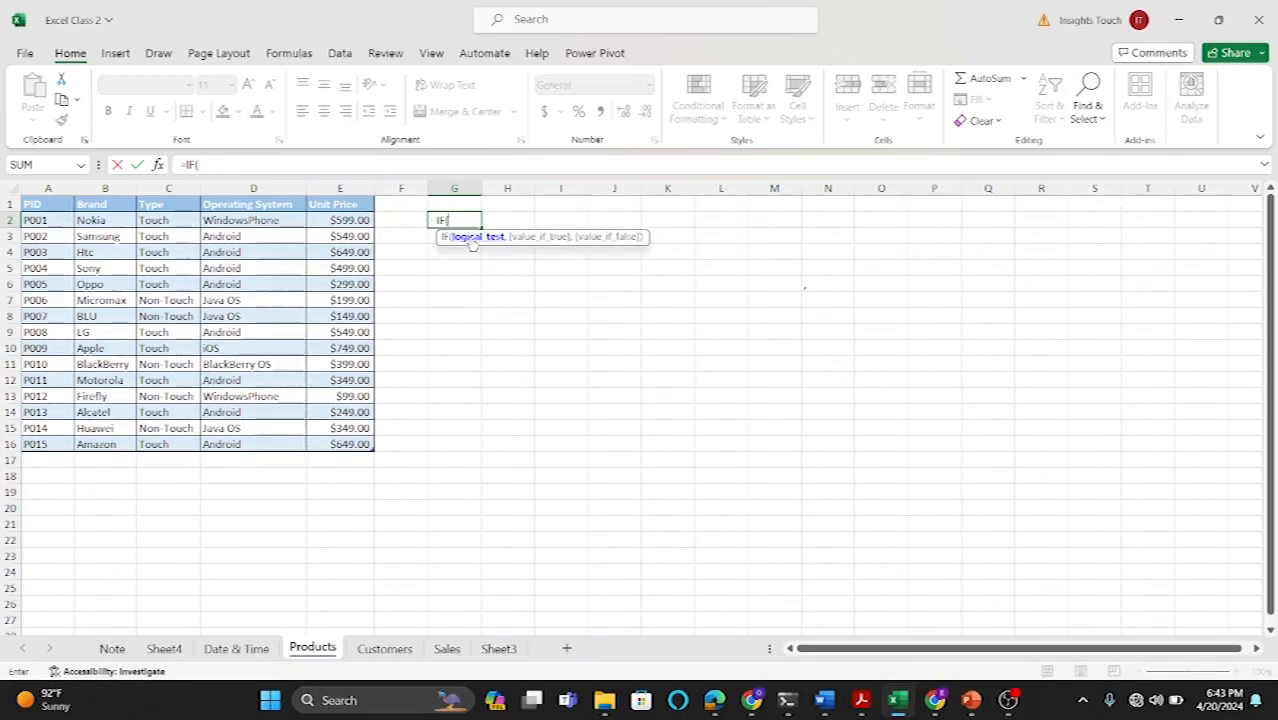
{"action": "left_click", "coordinate": [166, 220]}
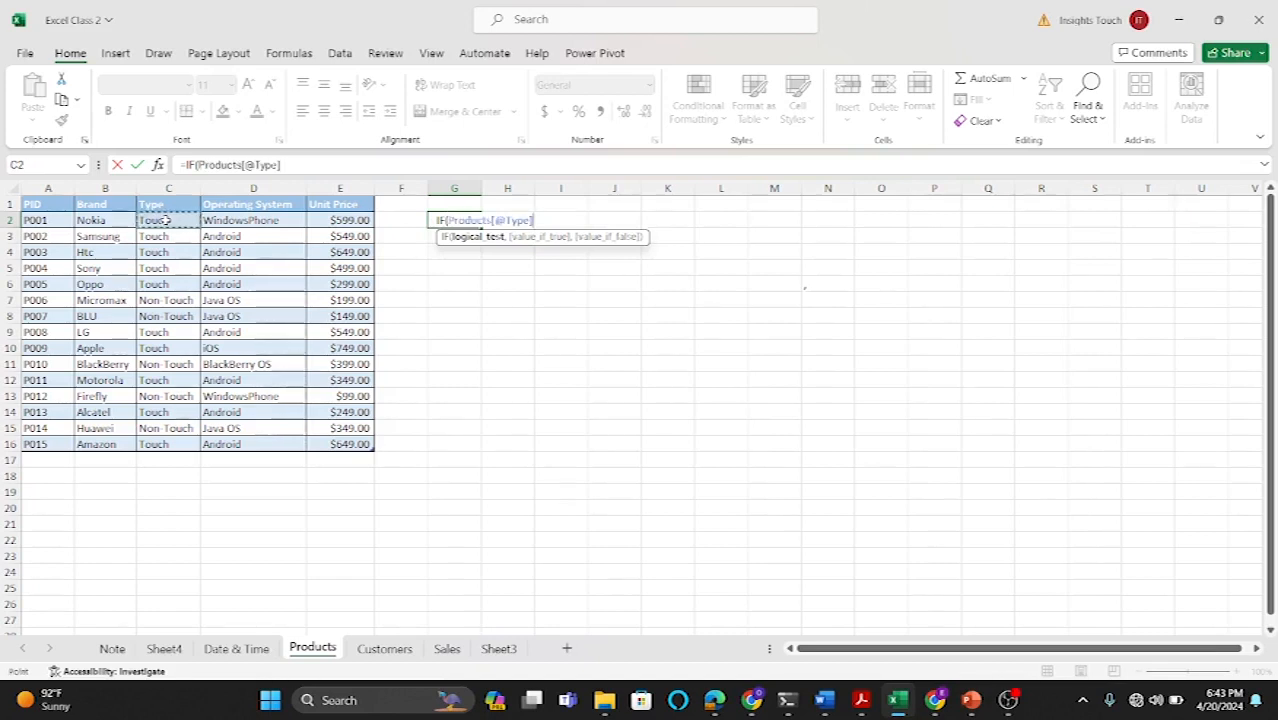
{"action": "type", "text": "=\"Touc"}
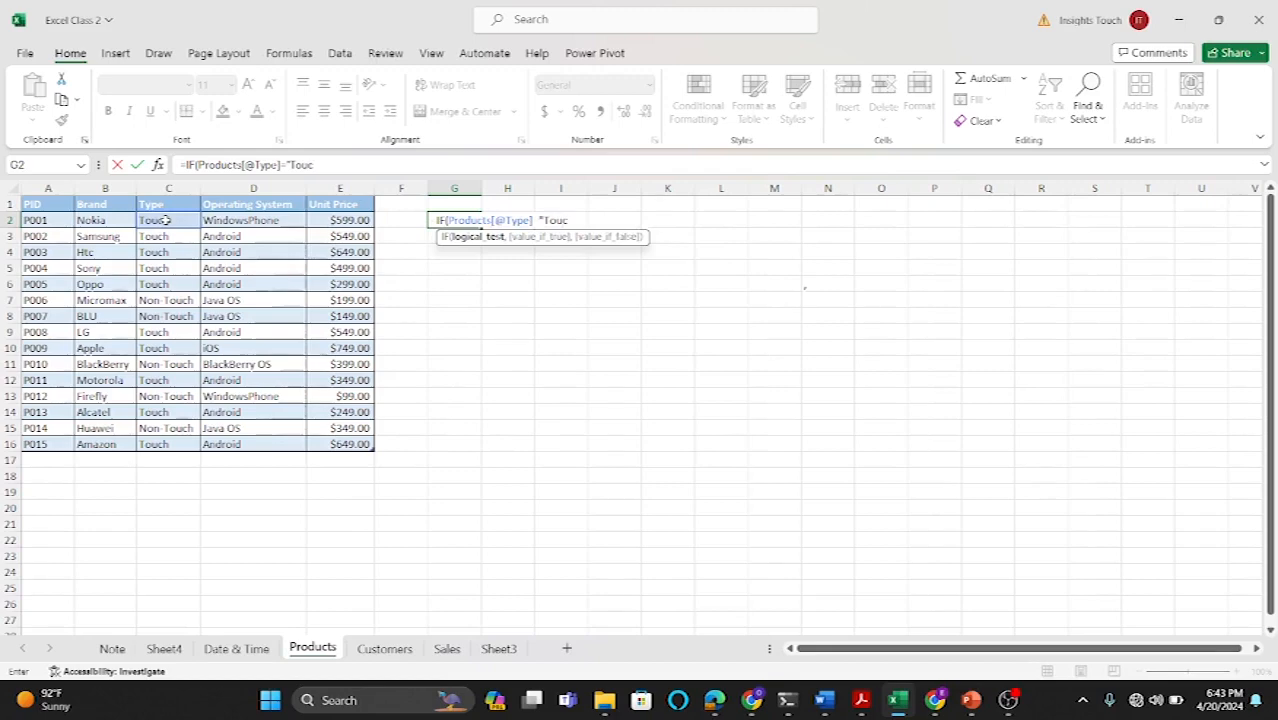
{"action": "type", "text": "h\""}
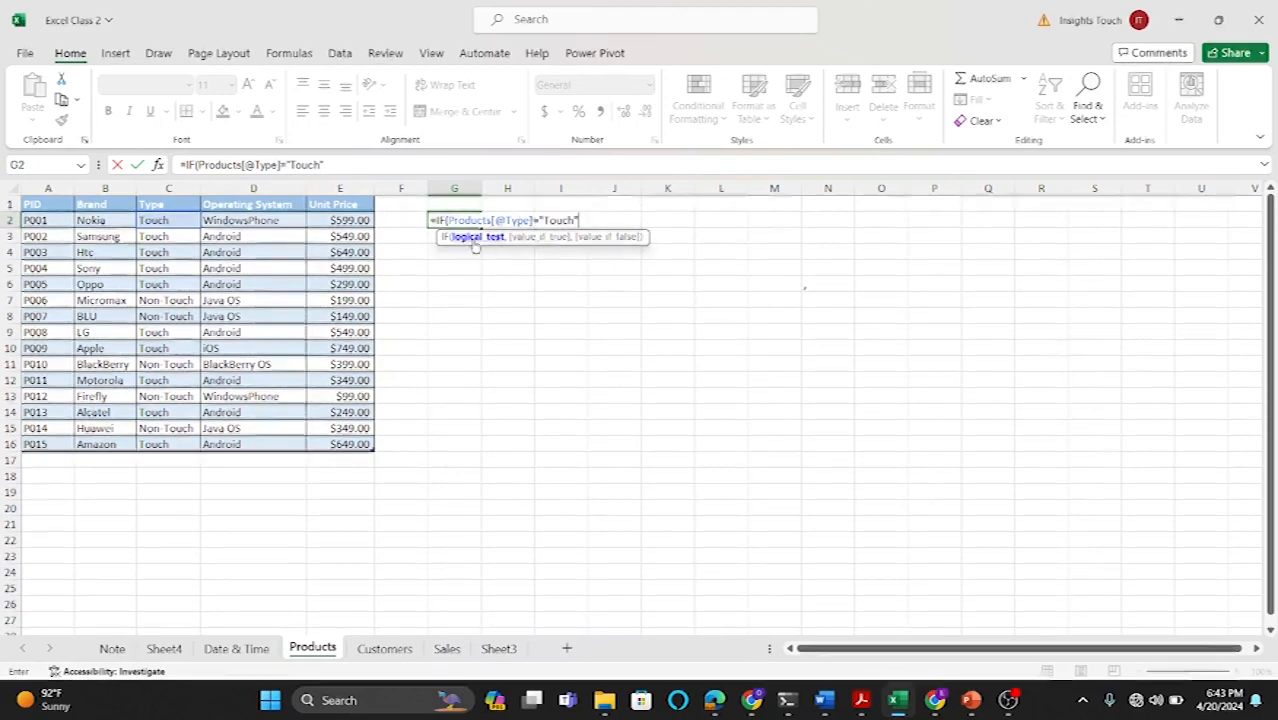
{"action": "type", "text": ","}
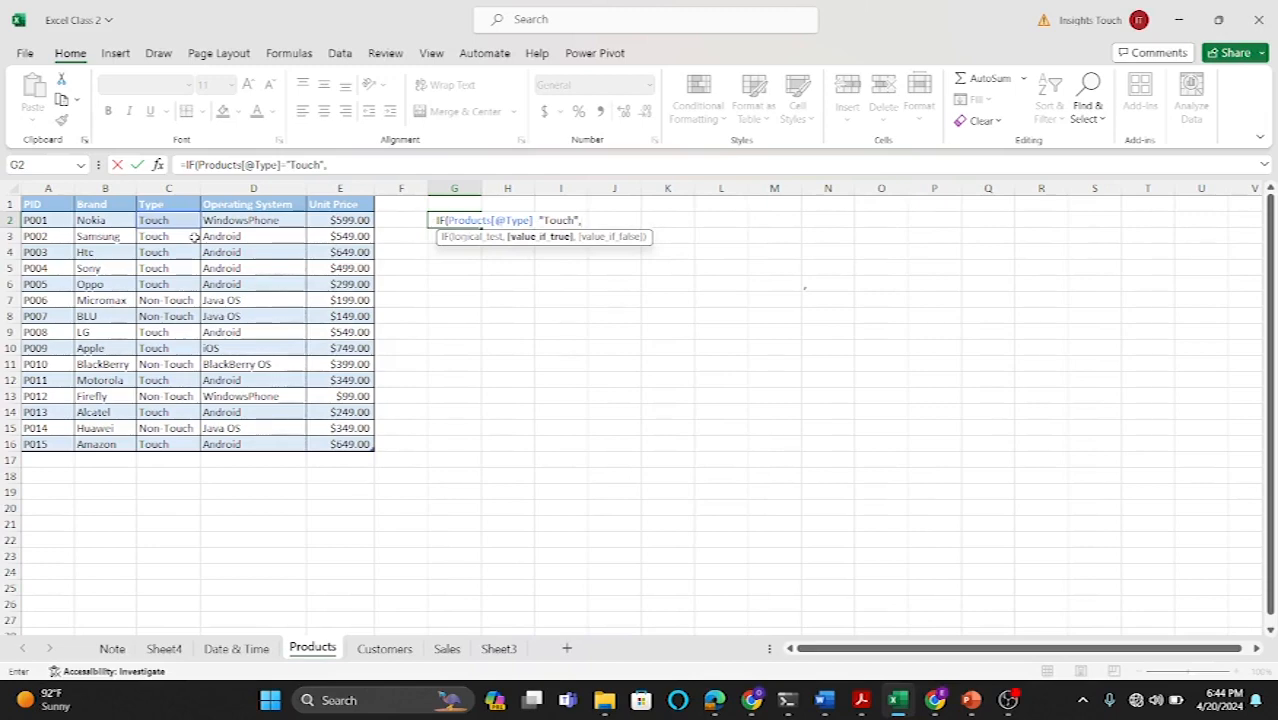
{"action": "type", "text": "\"Good\","}
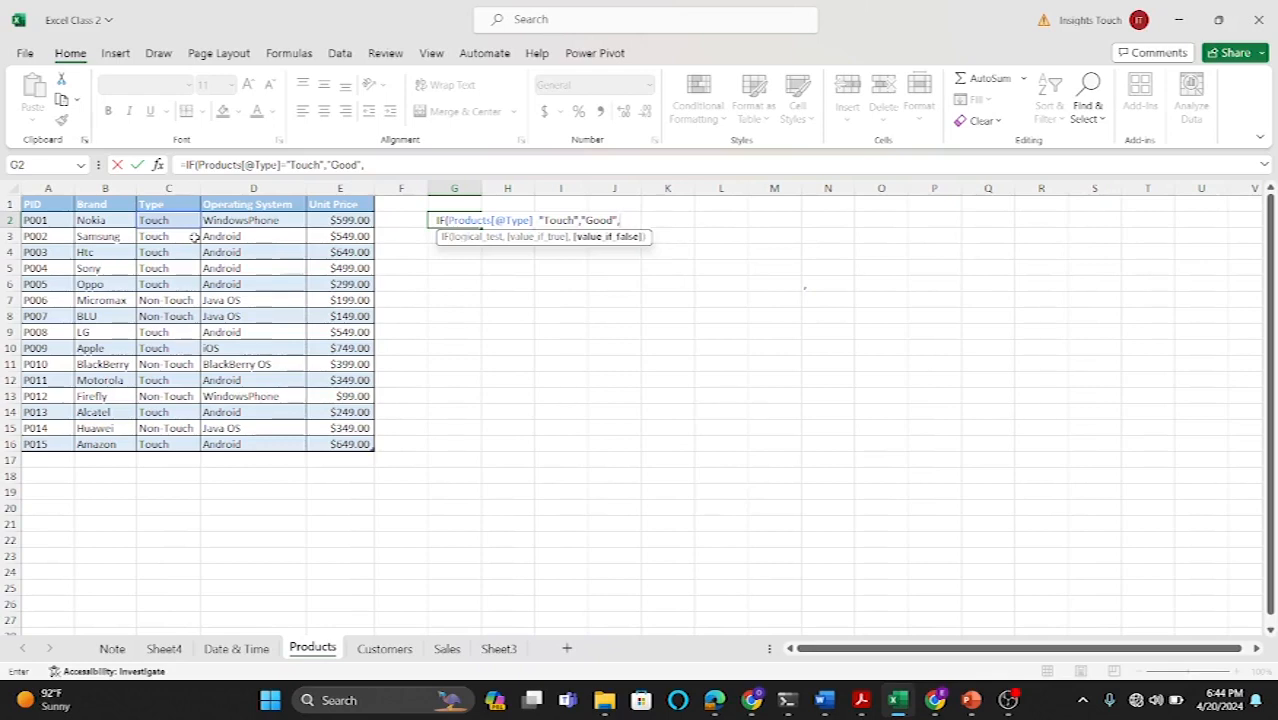
{"action": "type", "text": "\"bad\")"}
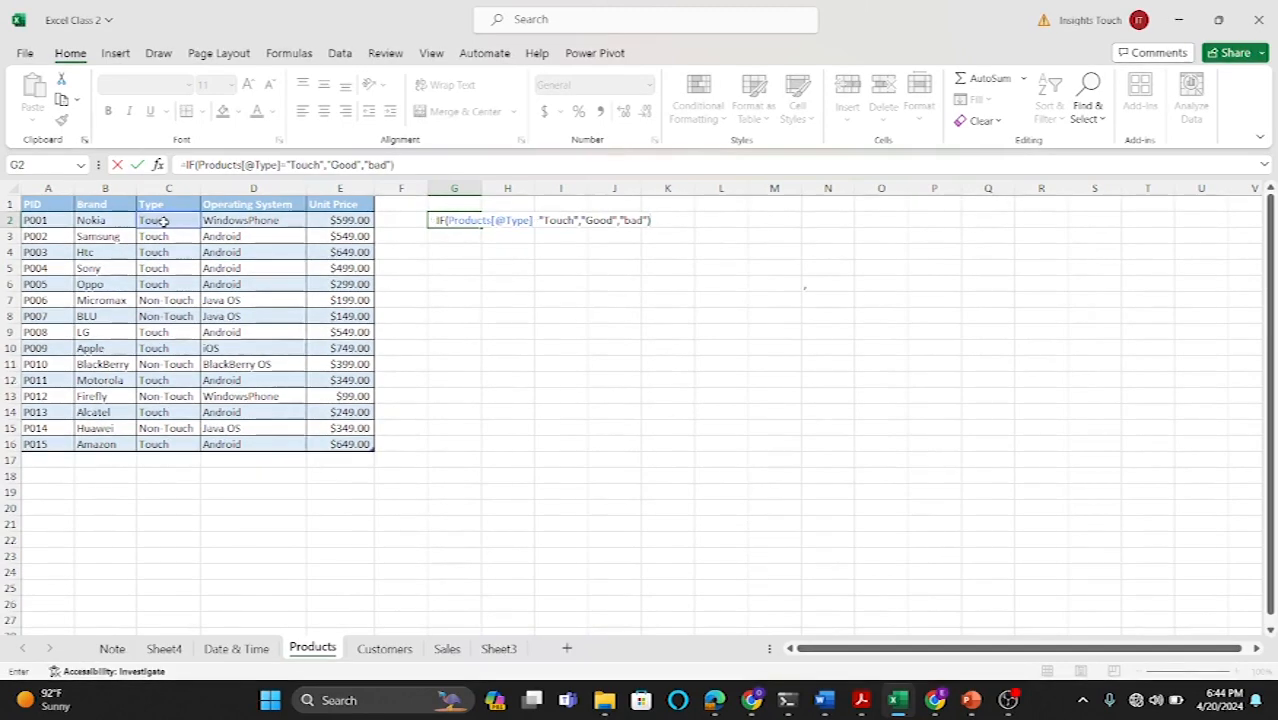
{"action": "key", "text": "Return"}
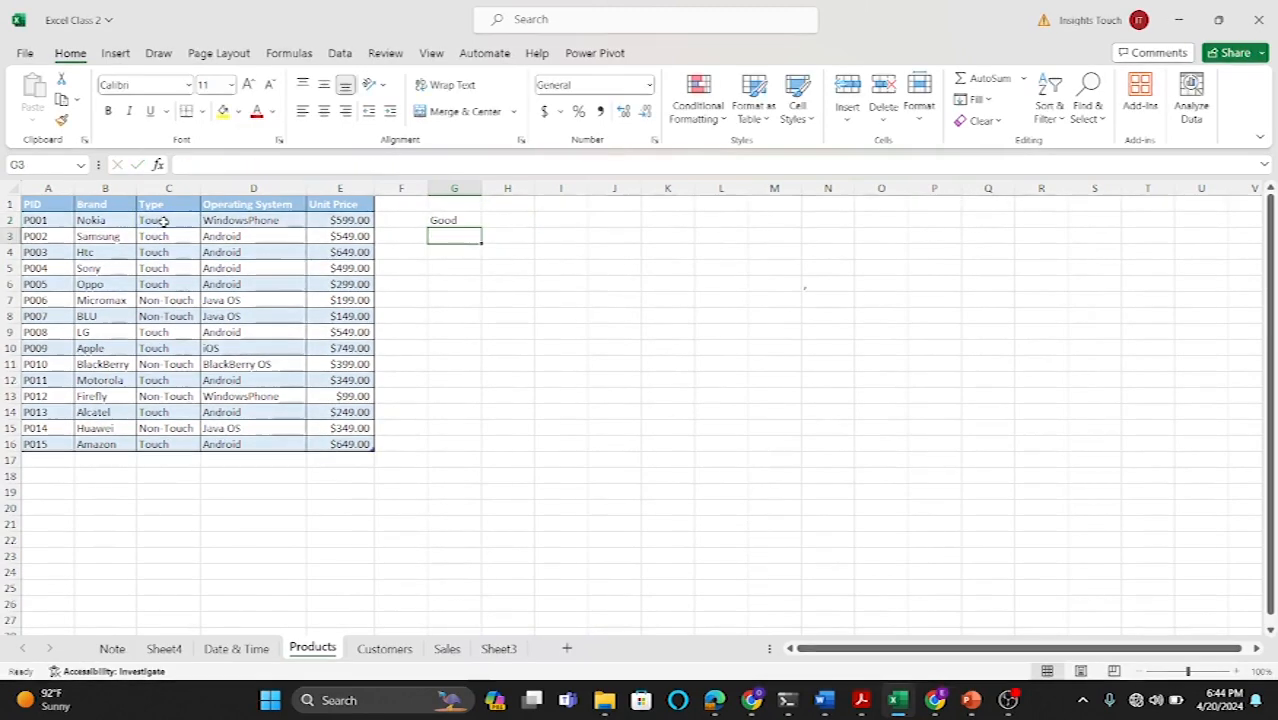
Step: Fill the IF formula down from G2 to G16 for every product row
{"action": "left_click", "coordinate": [455, 220]}
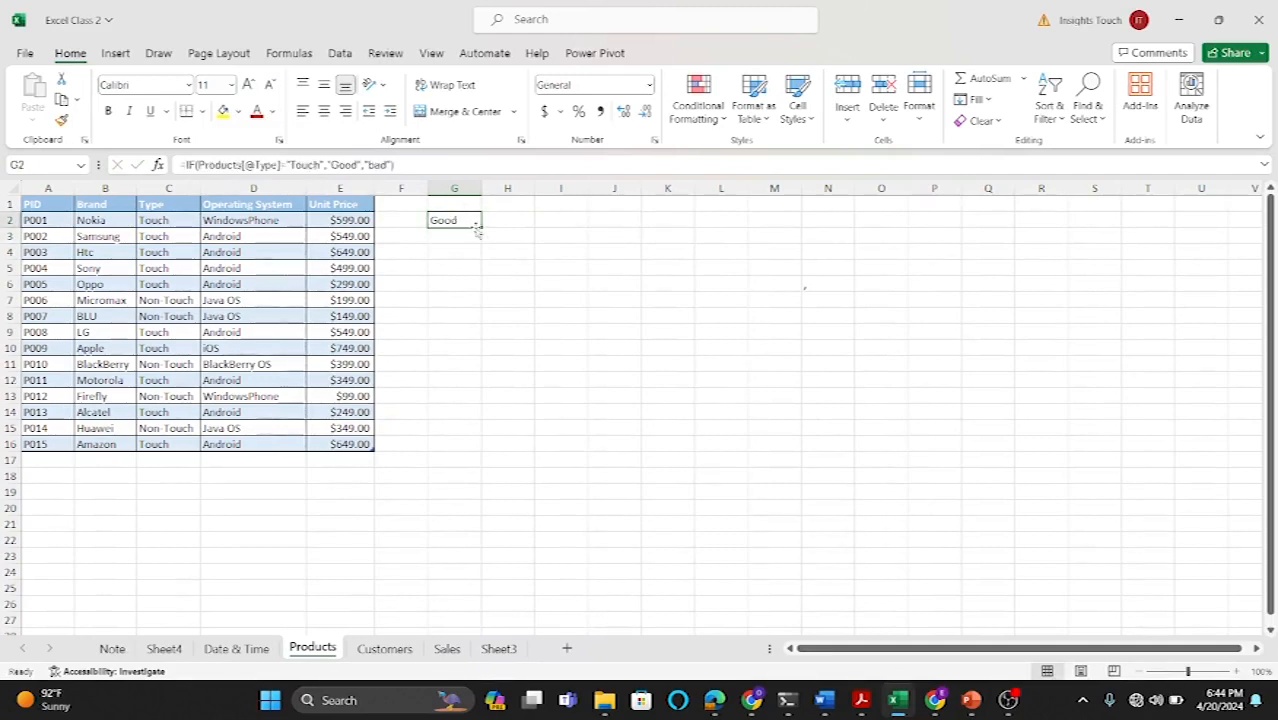
{"action": "left_click_drag", "start_coordinate": [479, 227], "coordinate": [468, 447]}
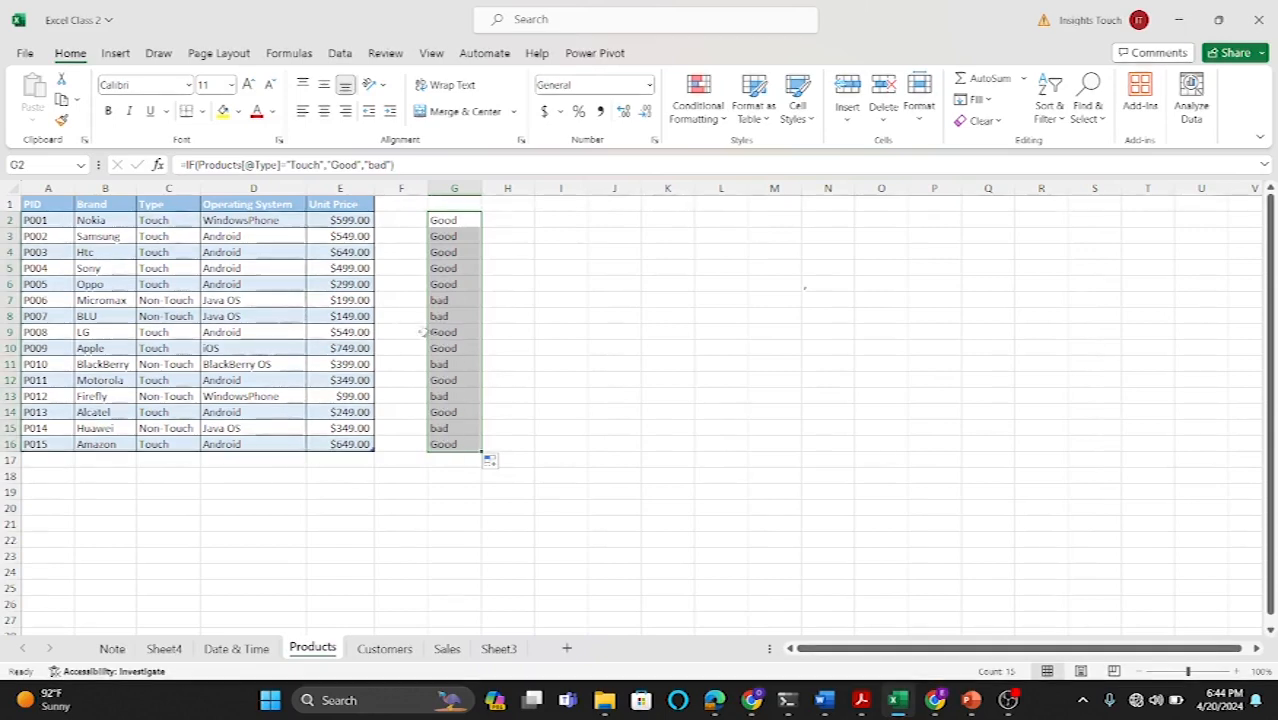
{"action": "left_click", "coordinate": [175, 302]}
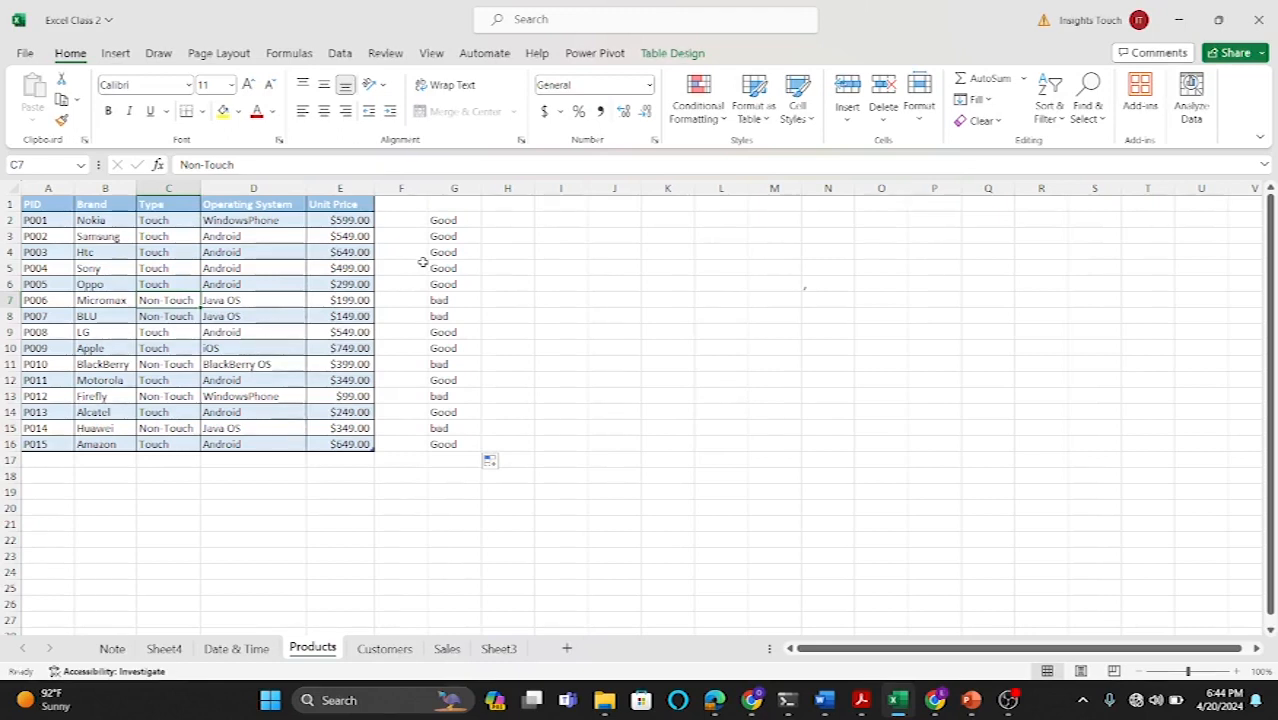
Step: Delete the IF results in G2:G16
{"action": "left_click_drag", "start_coordinate": [456, 220], "coordinate": [456, 440]}
{"action": "key", "text": "Delete"}
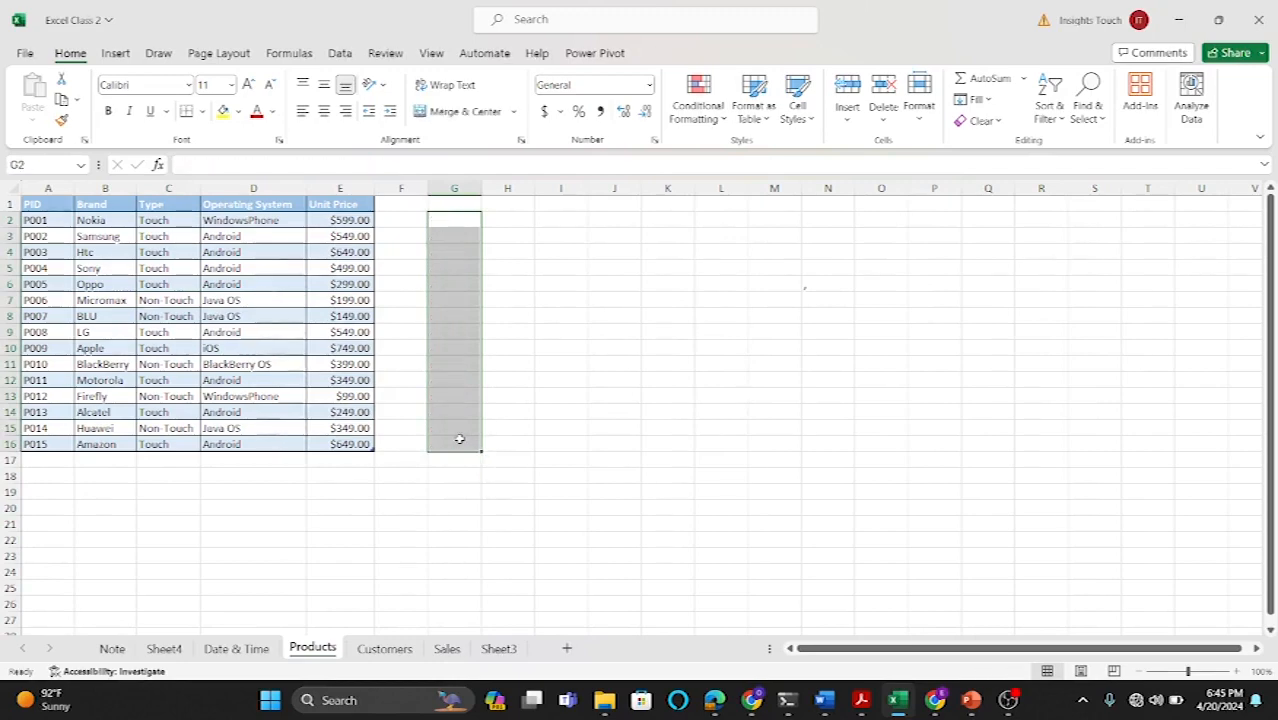
{"action": "left_click", "coordinate": [549, 418]}
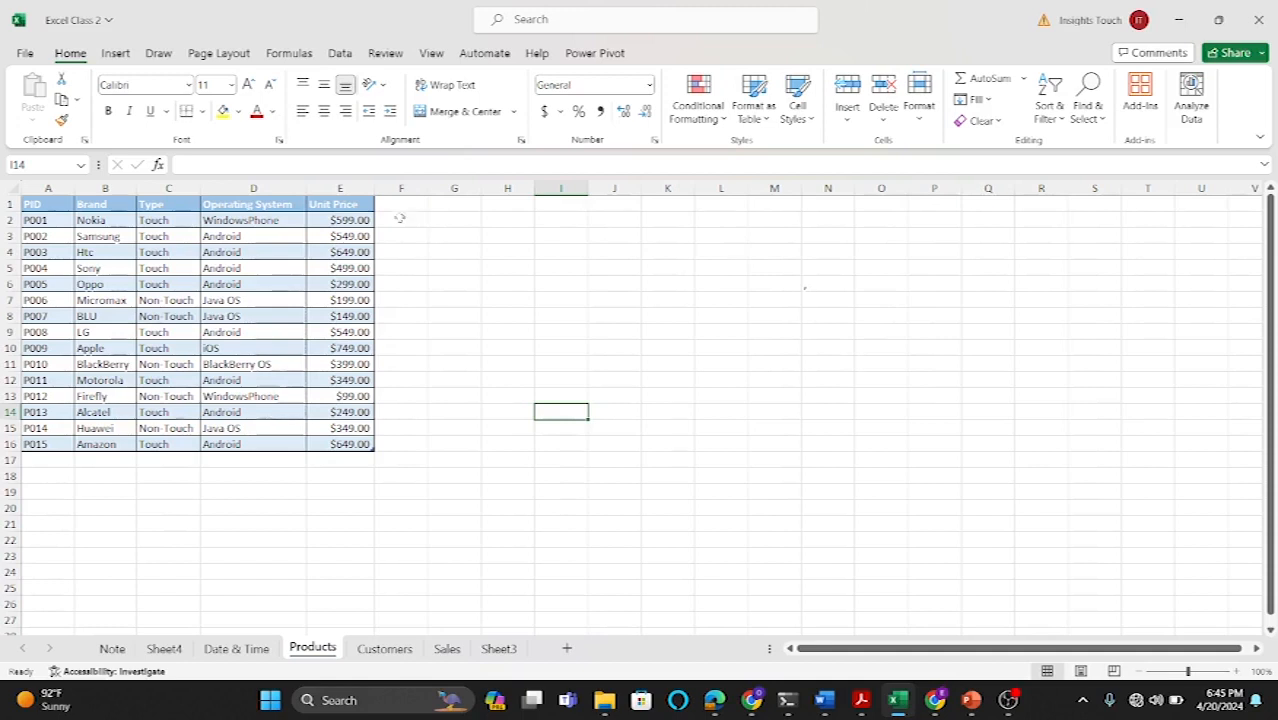
Step: Enter =IF([@[Unit Price]]>300,[@[Unit Price]]*5%,[@[Unit Price]]*2%) in F2 to compute each product's 5% or 2% amount
{"action": "left_click", "coordinate": [397, 217]}
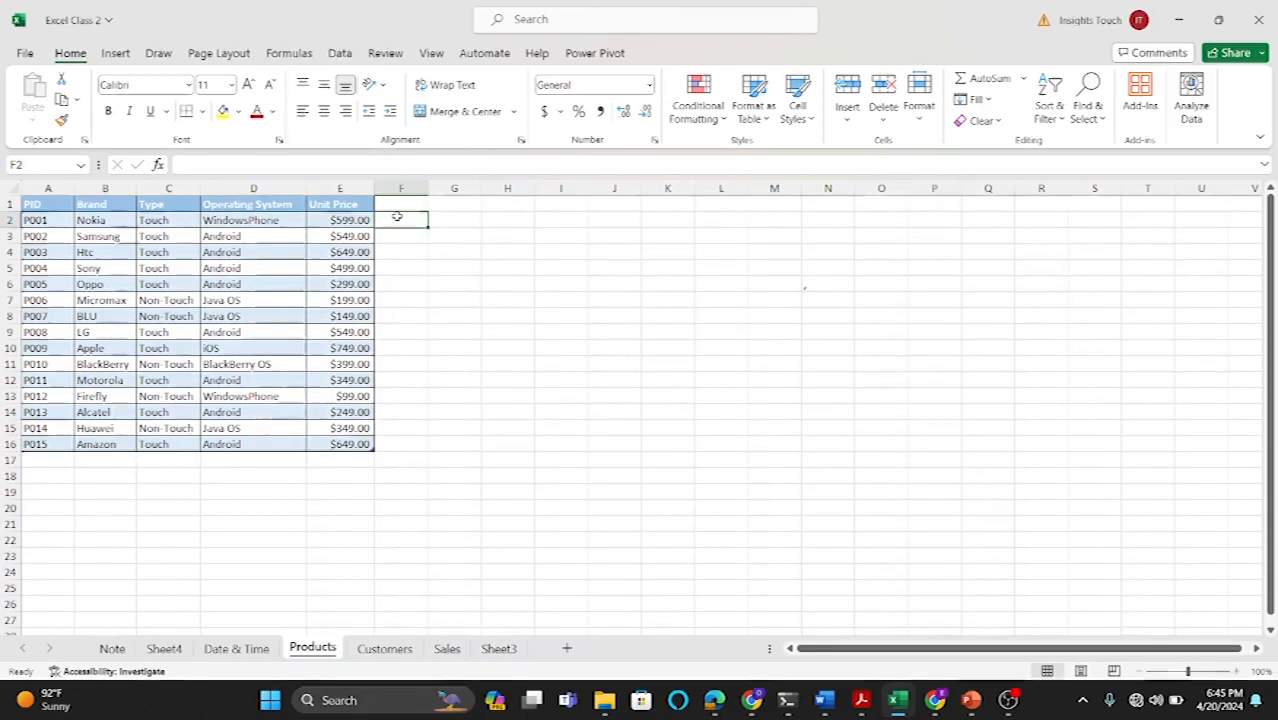
{"action": "type", "text": "="}
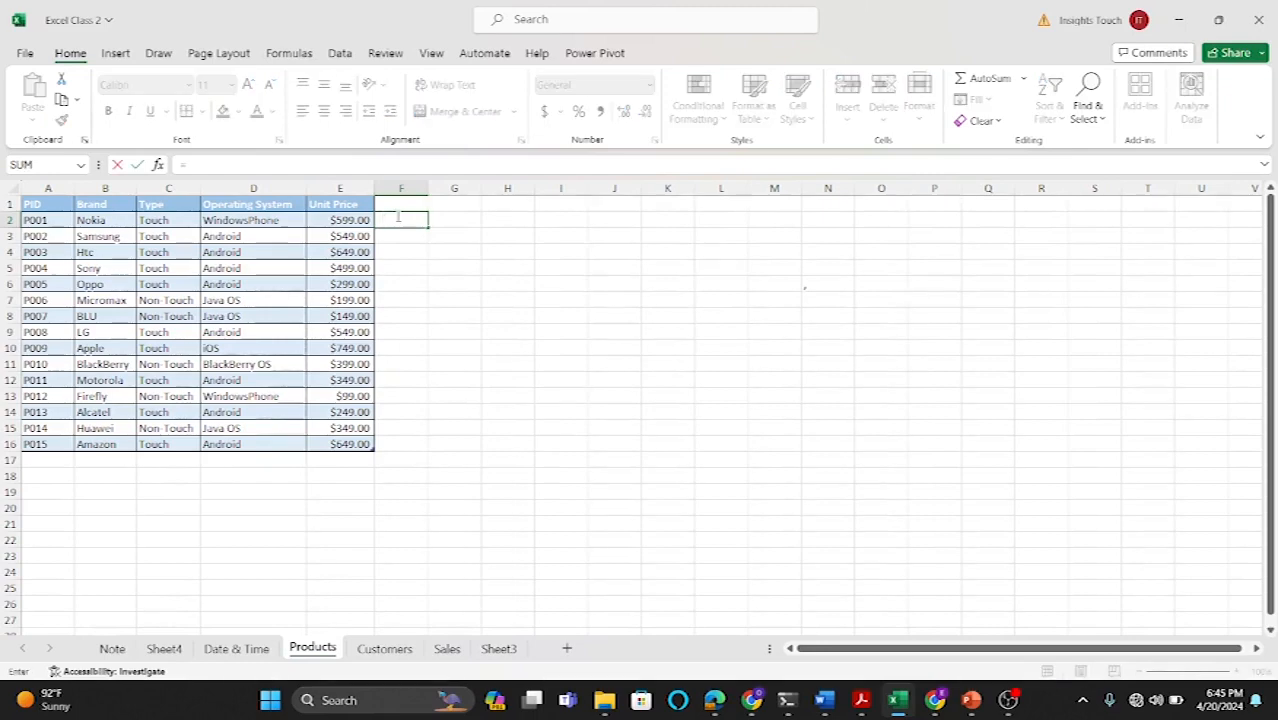
{"action": "left_click", "coordinate": [352, 222]}
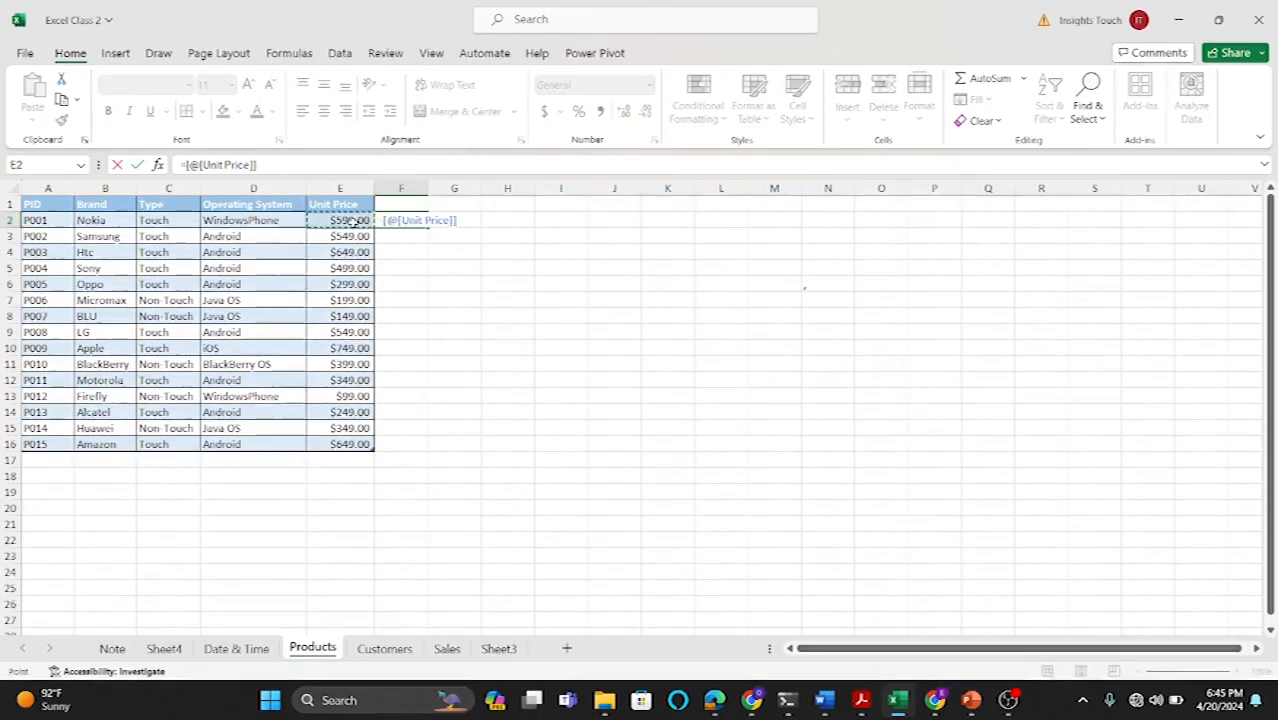
{"action": "key", "text": "BackSpace"}
{"action": "key", "text": "BackSpace"}
{"action": "key", "text": "BackSpace"}
{"action": "key", "text": "BackSpace"}
{"action": "key", "text": "BackSpace"}
{"action": "key", "text": "BackSpace"}
{"action": "key", "text": "BackSpace"}
{"action": "key", "text": "BackSpace"}
{"action": "key", "text": "BackSpace"}
{"action": "key", "text": "BackSpace"}
{"action": "key", "text": "BackSpace"}
{"action": "key", "text": "BackSpace"}
{"action": "key", "text": "BackSpace"}
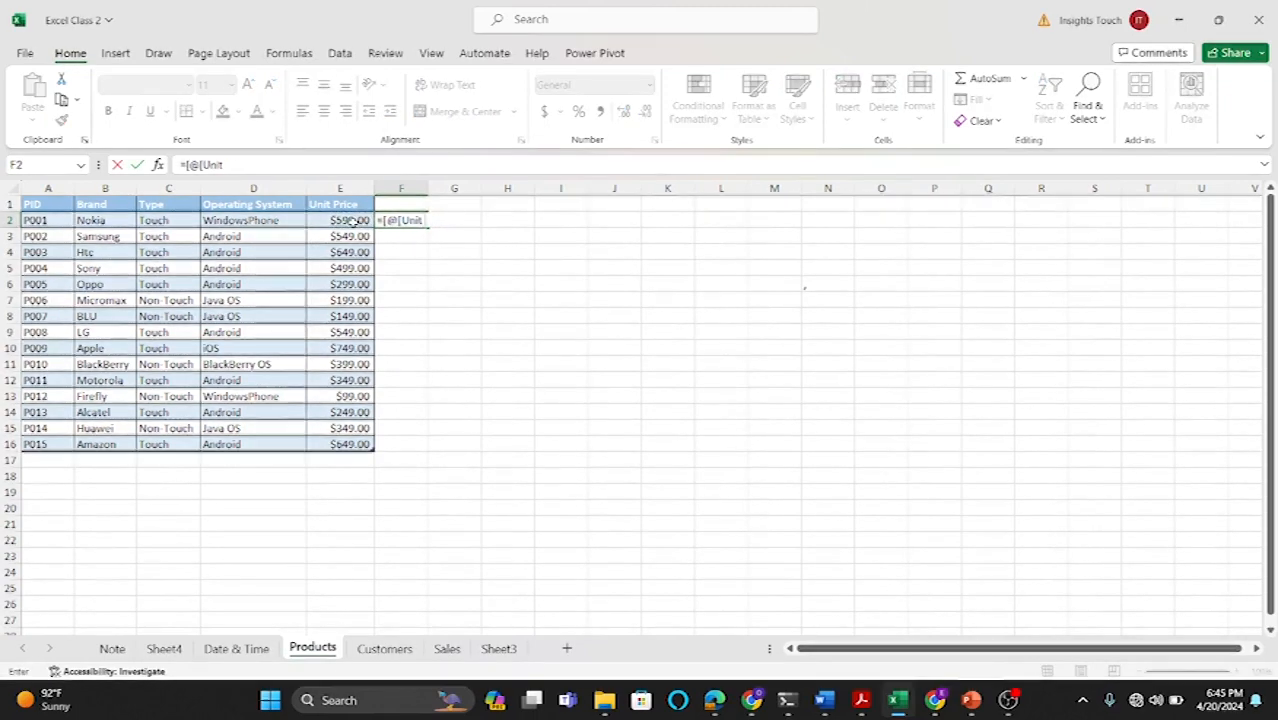
{"action": "key", "text": "BackSpace"}
{"action": "key", "text": "BackSpace"}
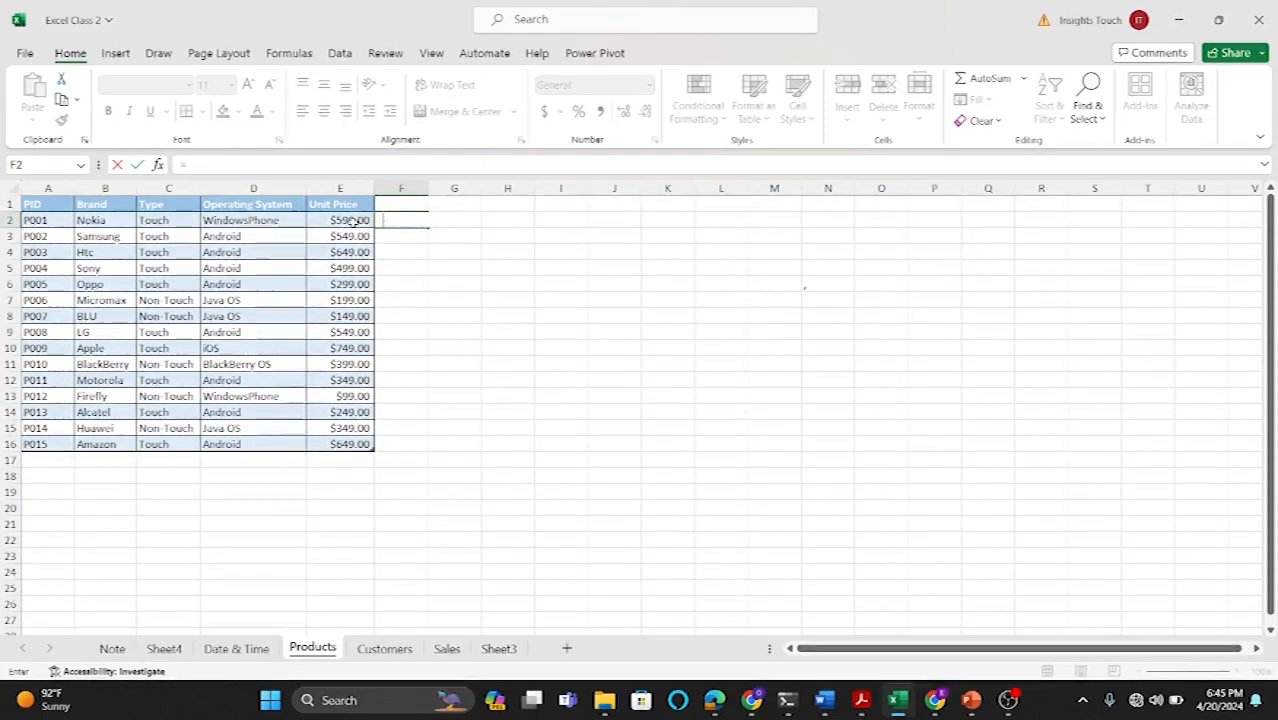
{"action": "type", "text": "if"}
{"action": "key", "text": "Tab"}
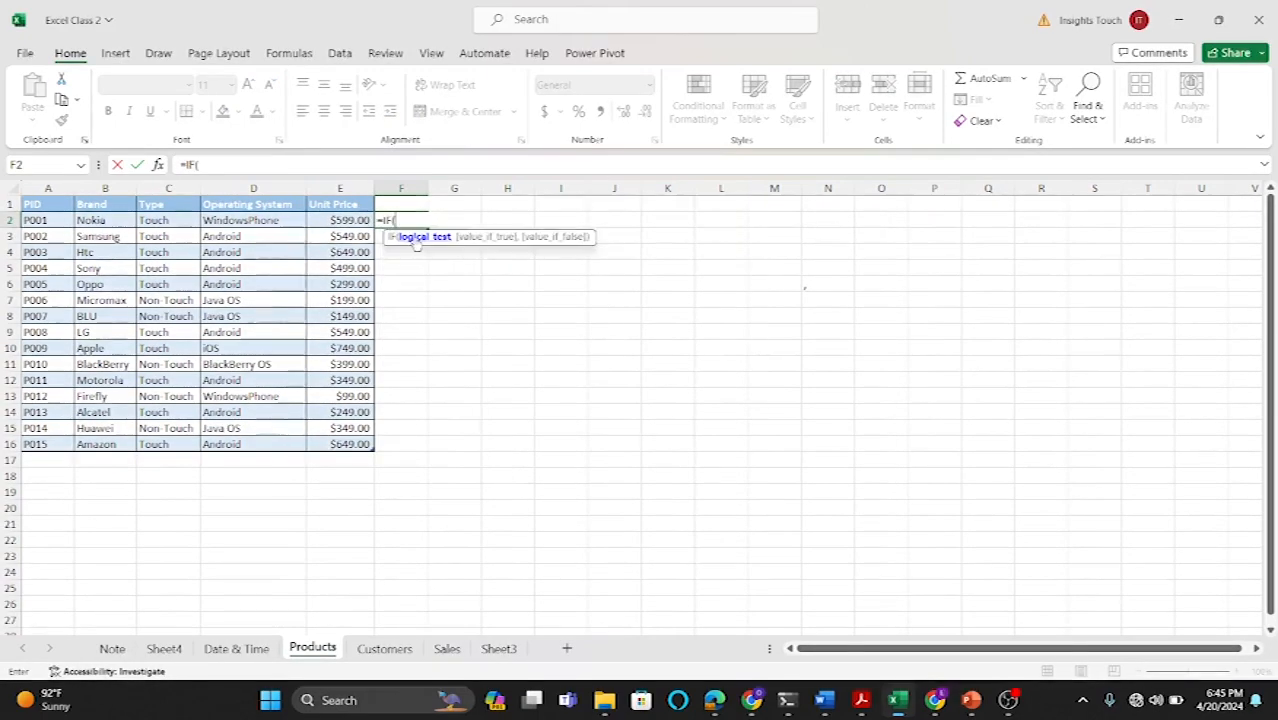
{"action": "left_click", "coordinate": [344, 221]}
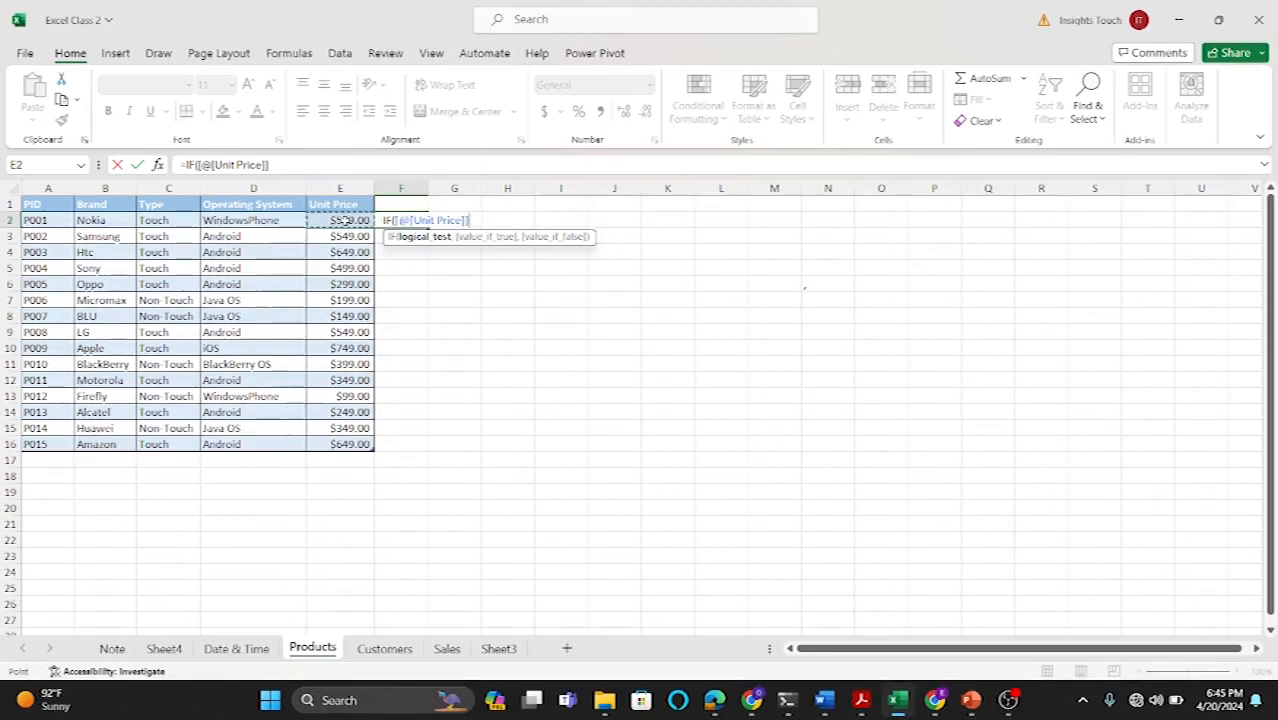
{"action": "type", "text": ">300"}
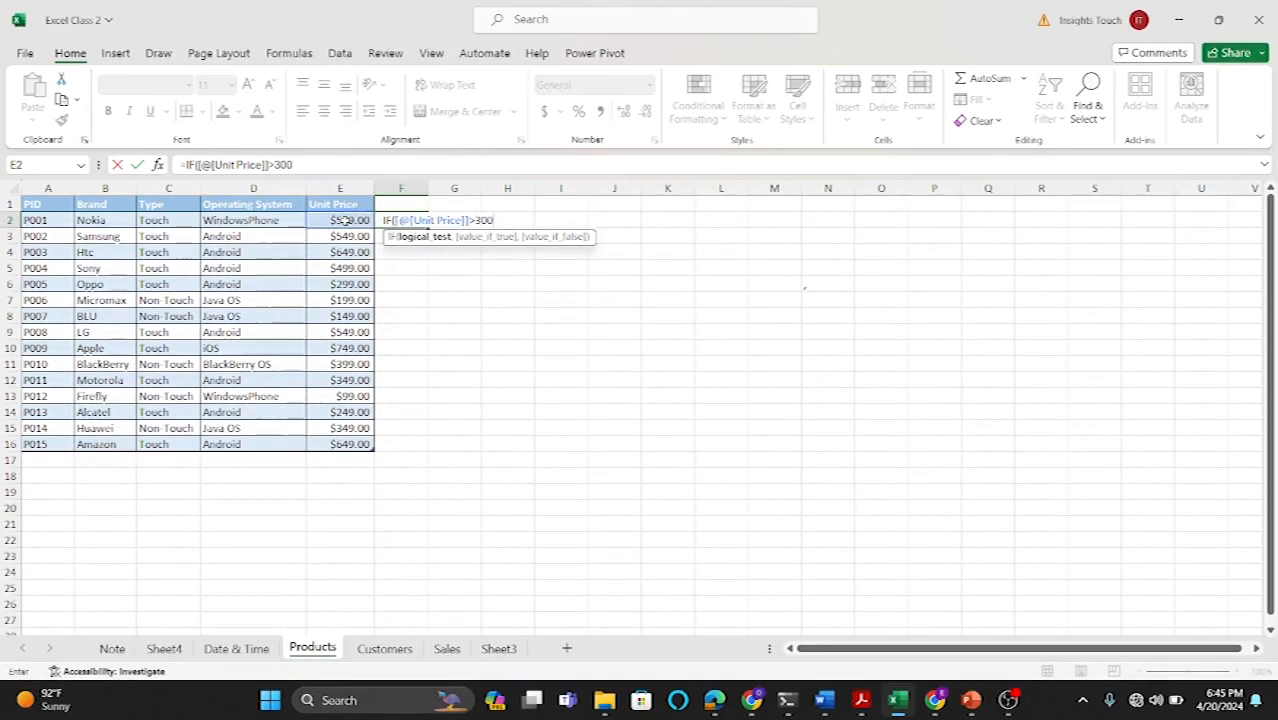
{"action": "type", "text": ","}
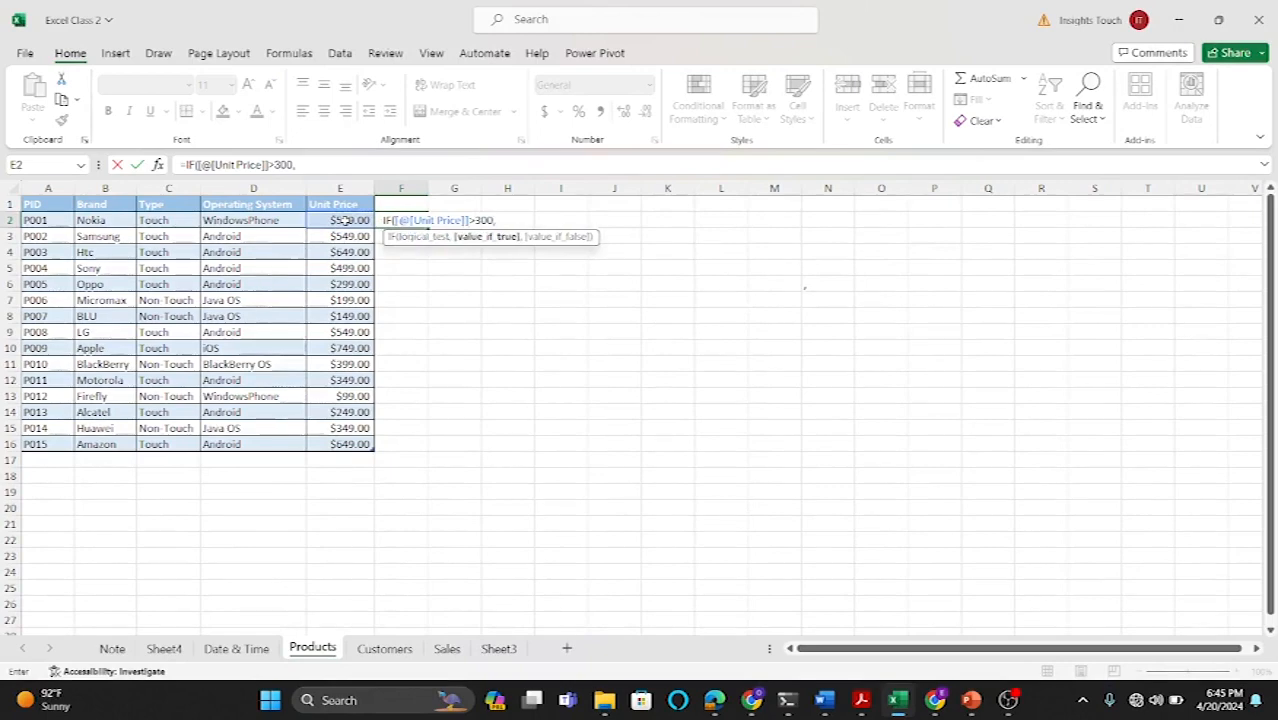
{"action": "left_click", "coordinate": [337, 220]}
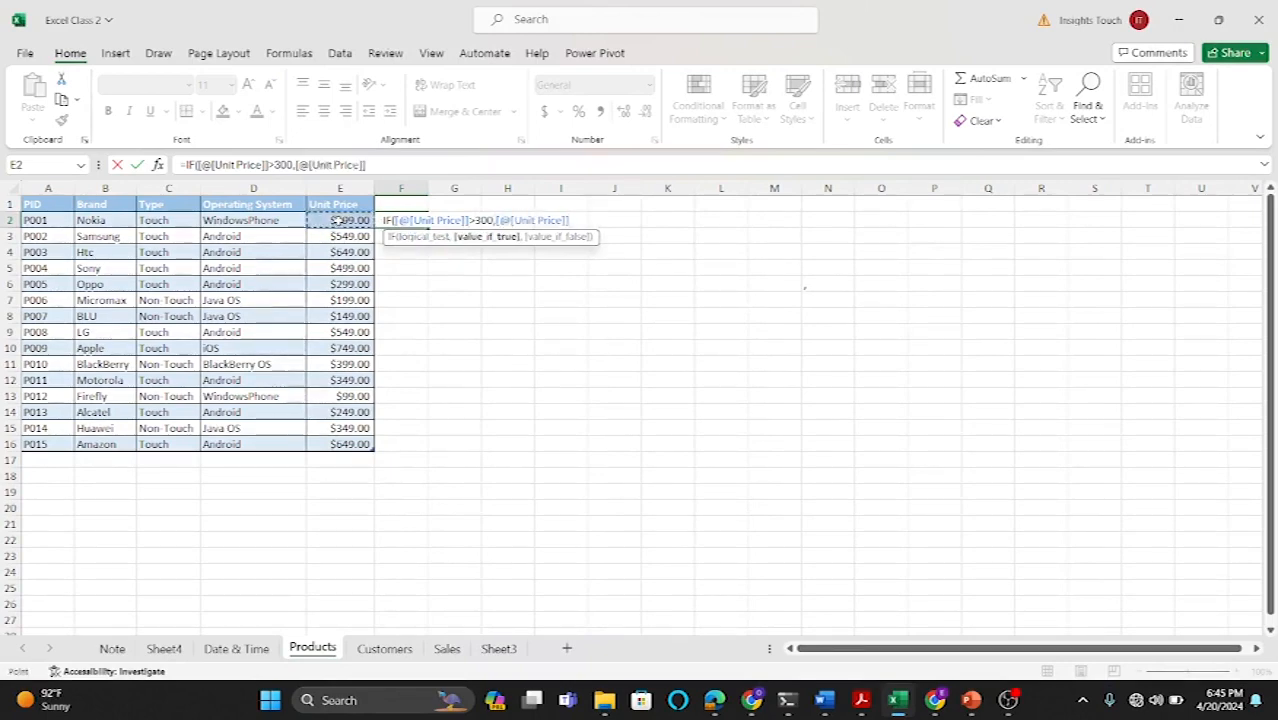
{"action": "type", "text": "*"}
{"action": "type", "text": "%"}
{"action": "key", "text": "Left"}
{"action": "type", "text": "5%,"}
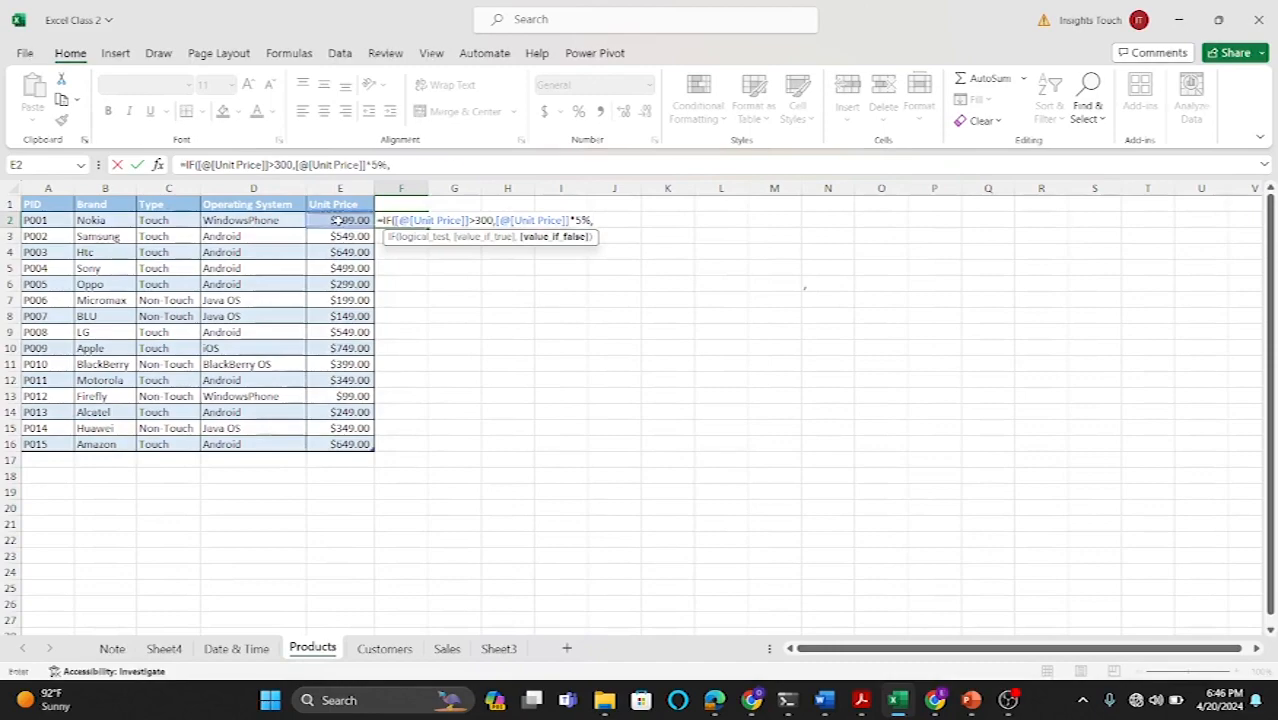
{"action": "left_click", "coordinate": [338, 221]}
{"action": "type", "text": "*2"}
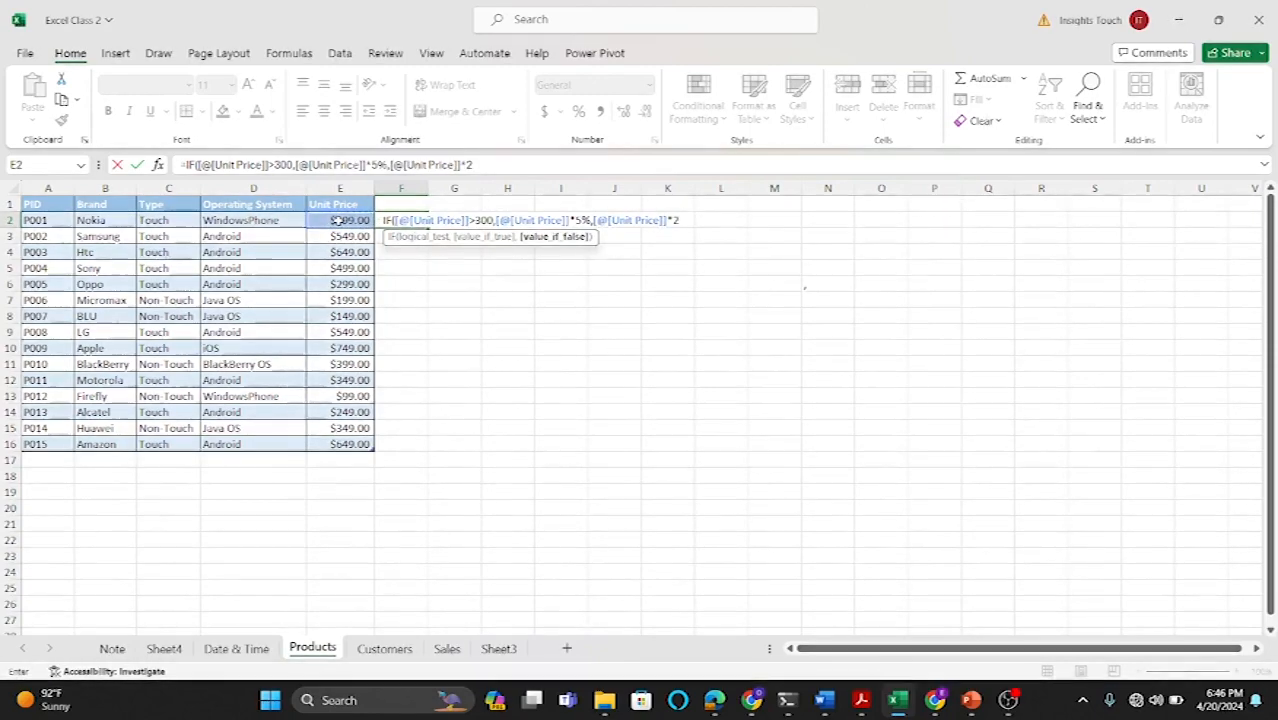
{"action": "type", "text": "%)"}
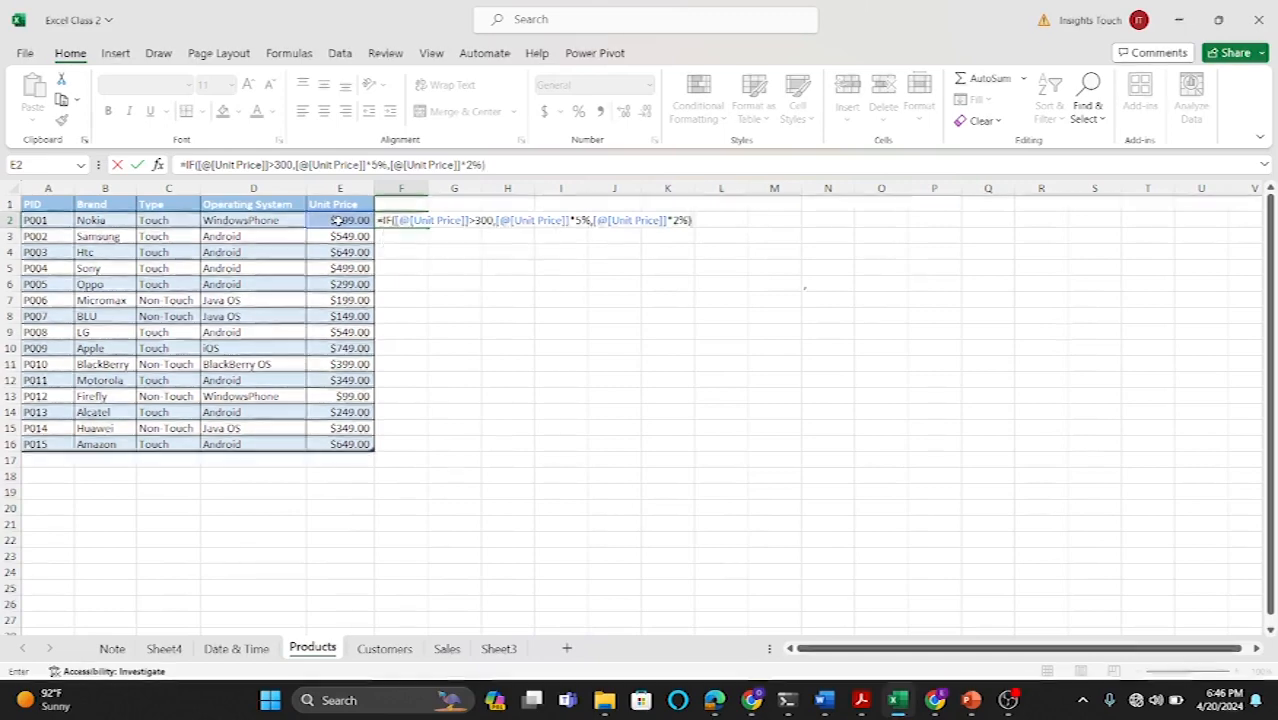
{"action": "key", "text": "Return"}
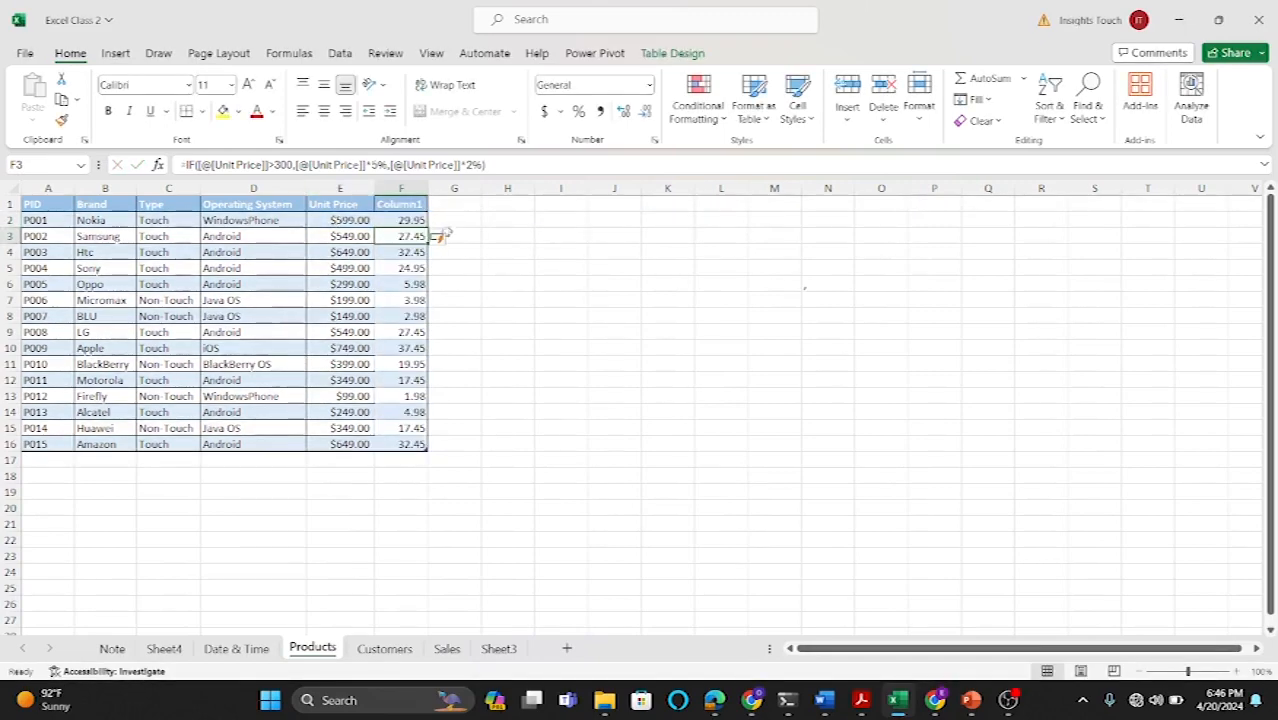
Step: Try to enter an IF formula in H2 testing whether the unit price is >=400, returning "Good" or "Bad"
{"action": "left_click", "coordinate": [488, 298]}
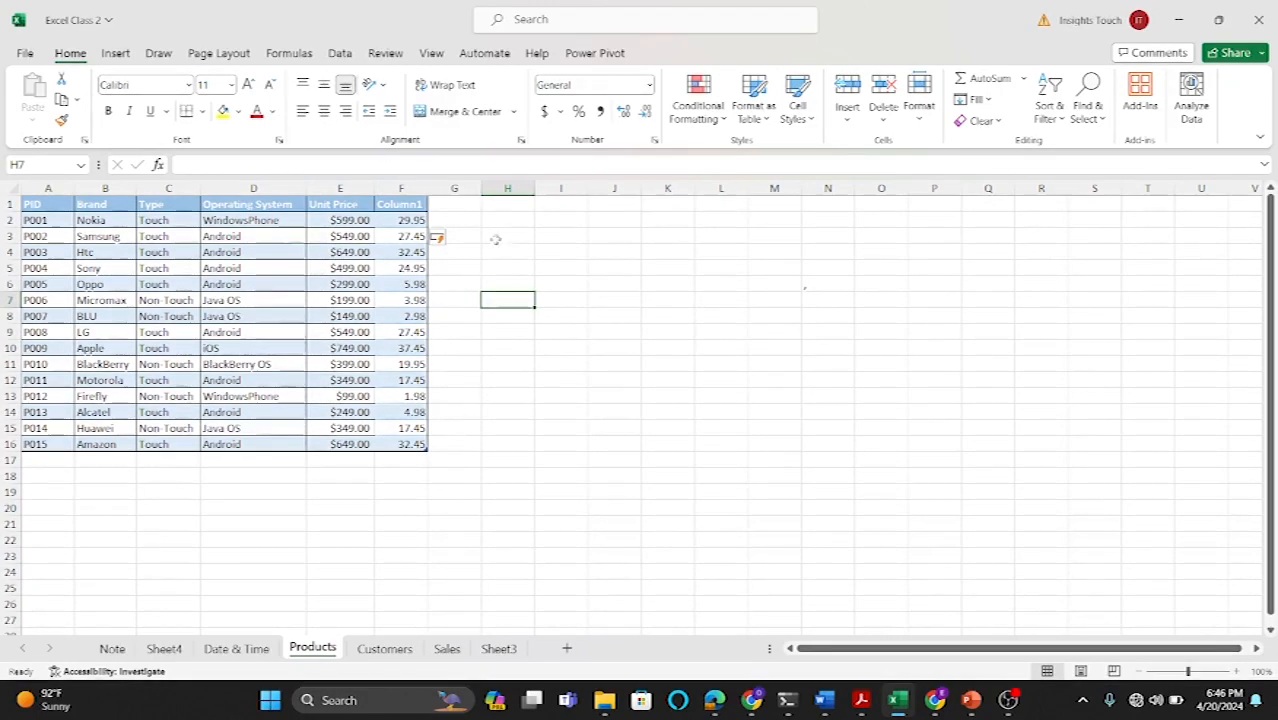
{"action": "left_click", "coordinate": [465, 234]}
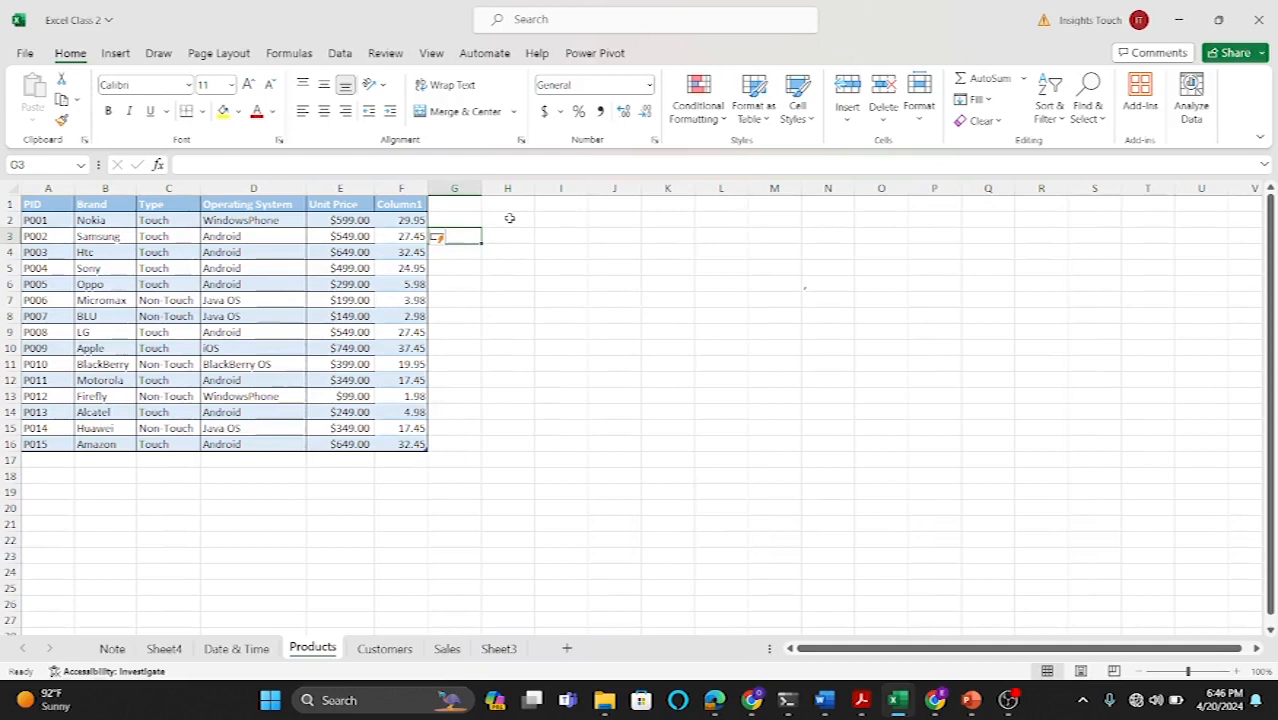
{"action": "left_click", "coordinate": [509, 218]}
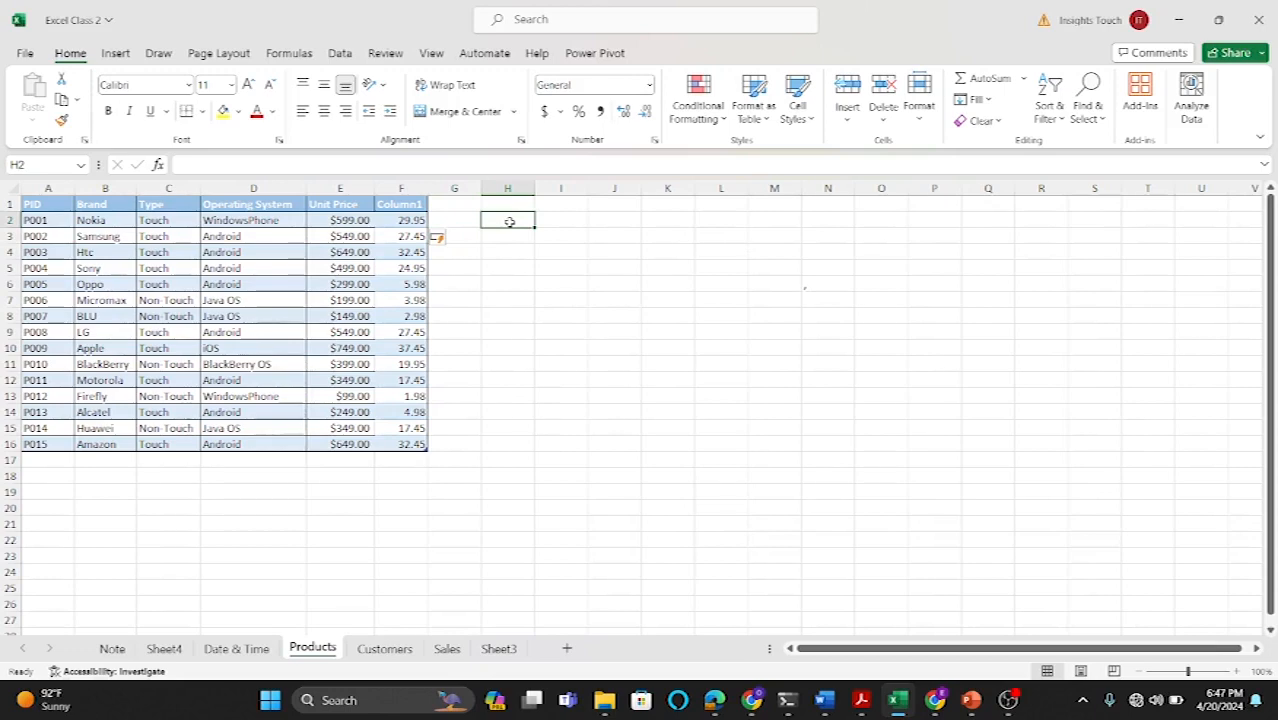
{"action": "type", "text": "="}
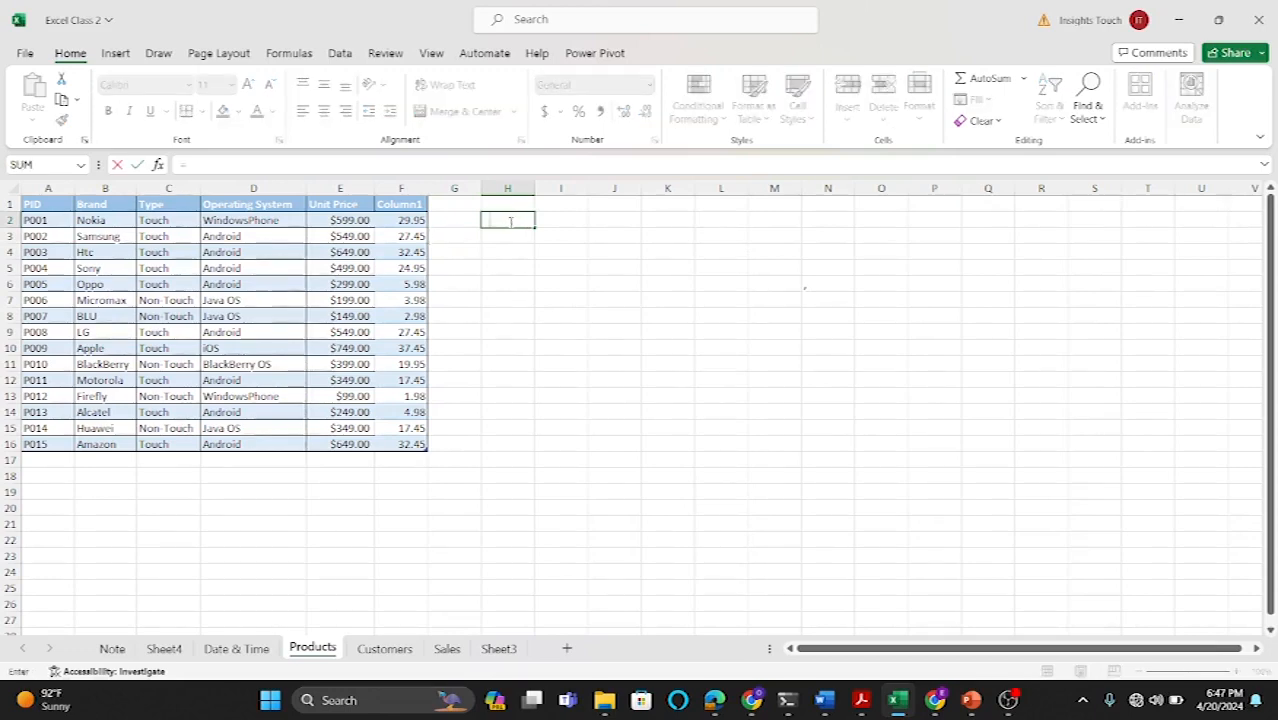
{"action": "type", "text": "IF("}
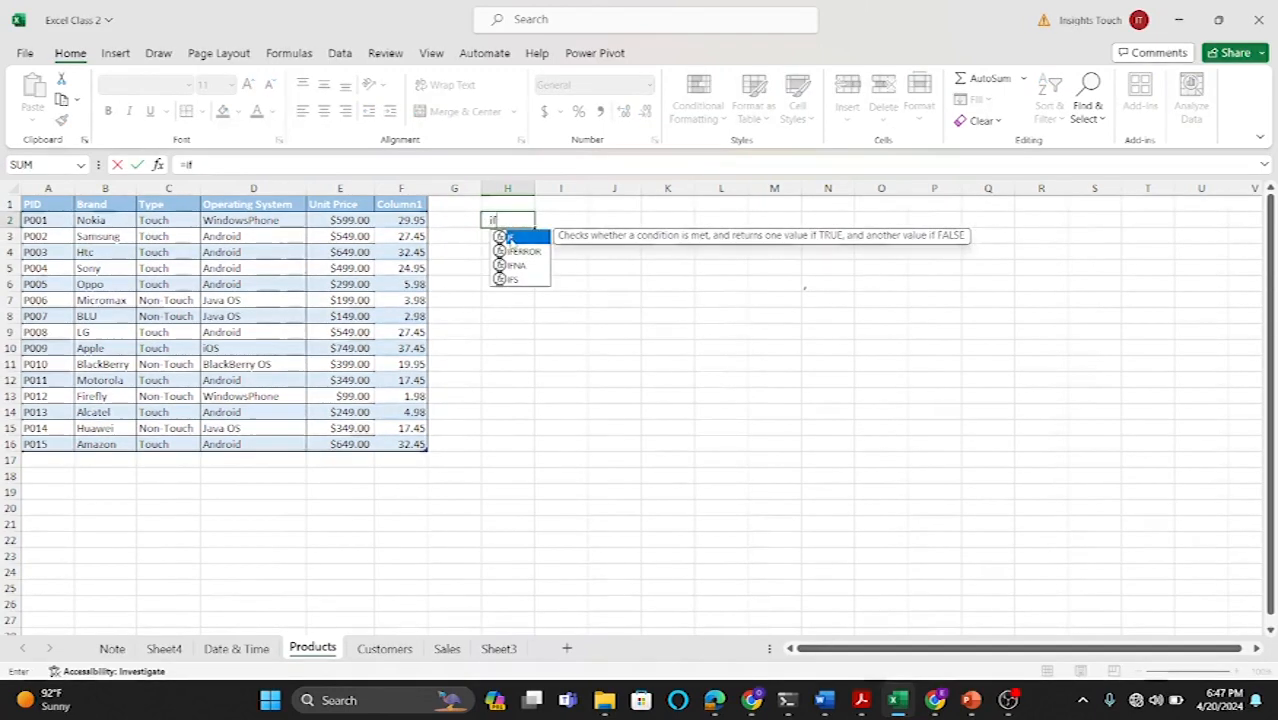
{"action": "left_click", "coordinate": [352, 221]}
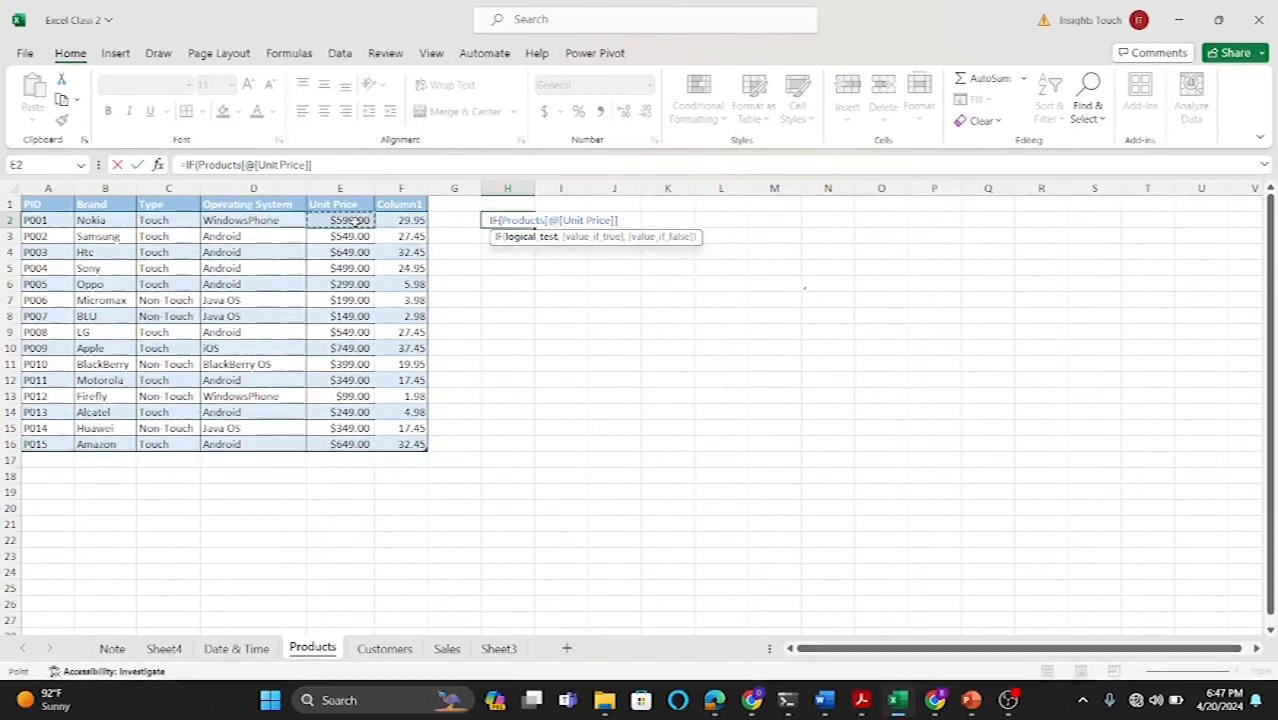
{"action": "type", "text": ">"}
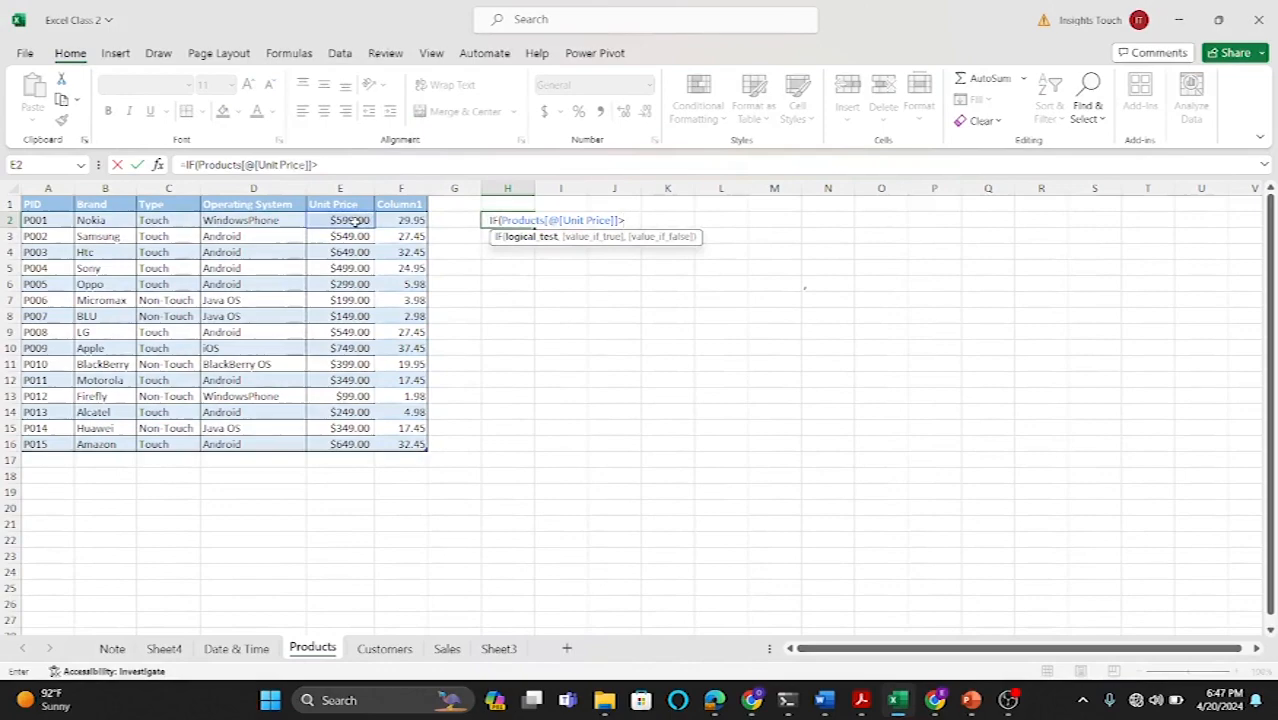
{"action": "type", "text": "="}
{"action": "type", "text": "4"}
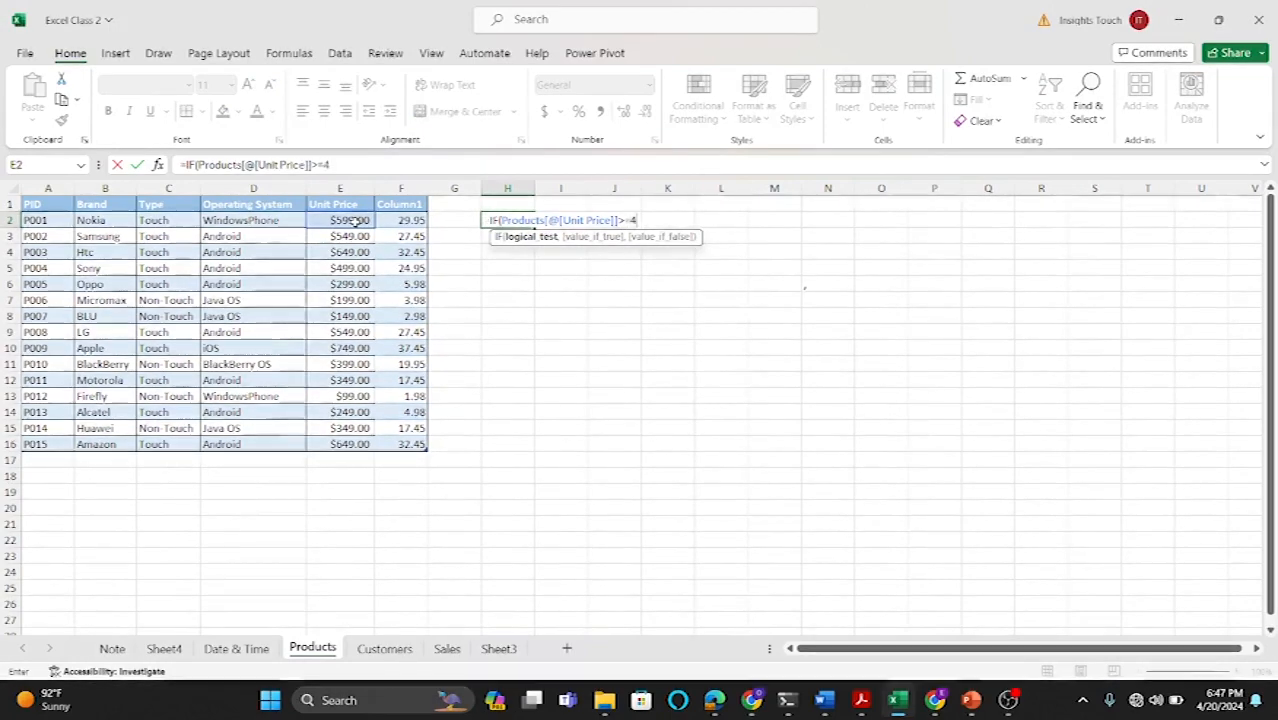
{"action": "type", "text": "00,"}
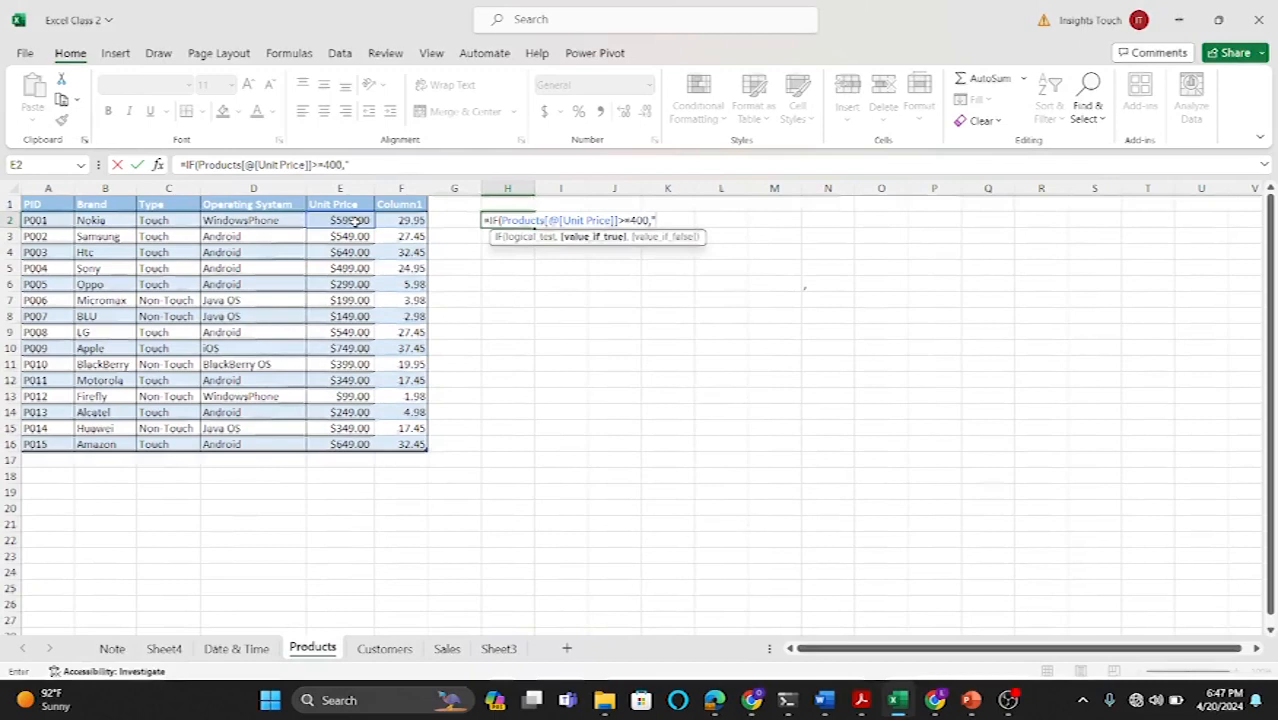
{"action": "type", "text": "\"Good\",\""}
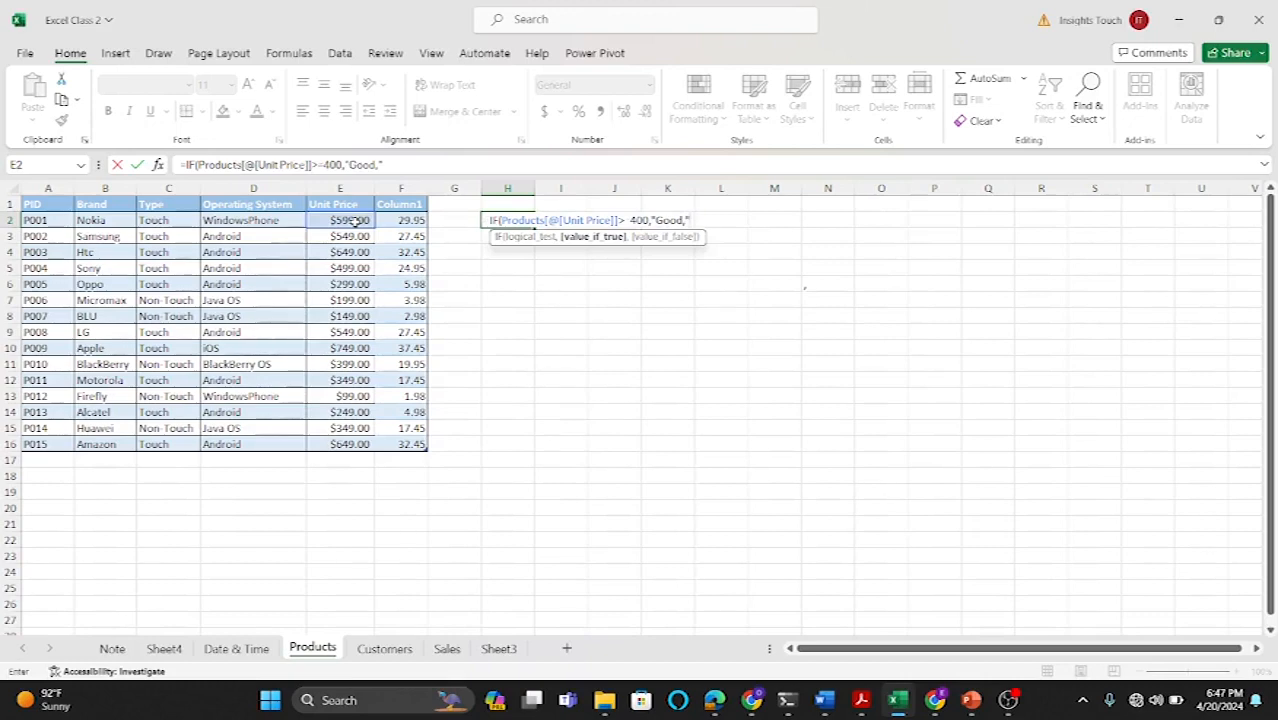
{"action": "type", "text": "Bad"}
{"action": "key", "text": "Return"}
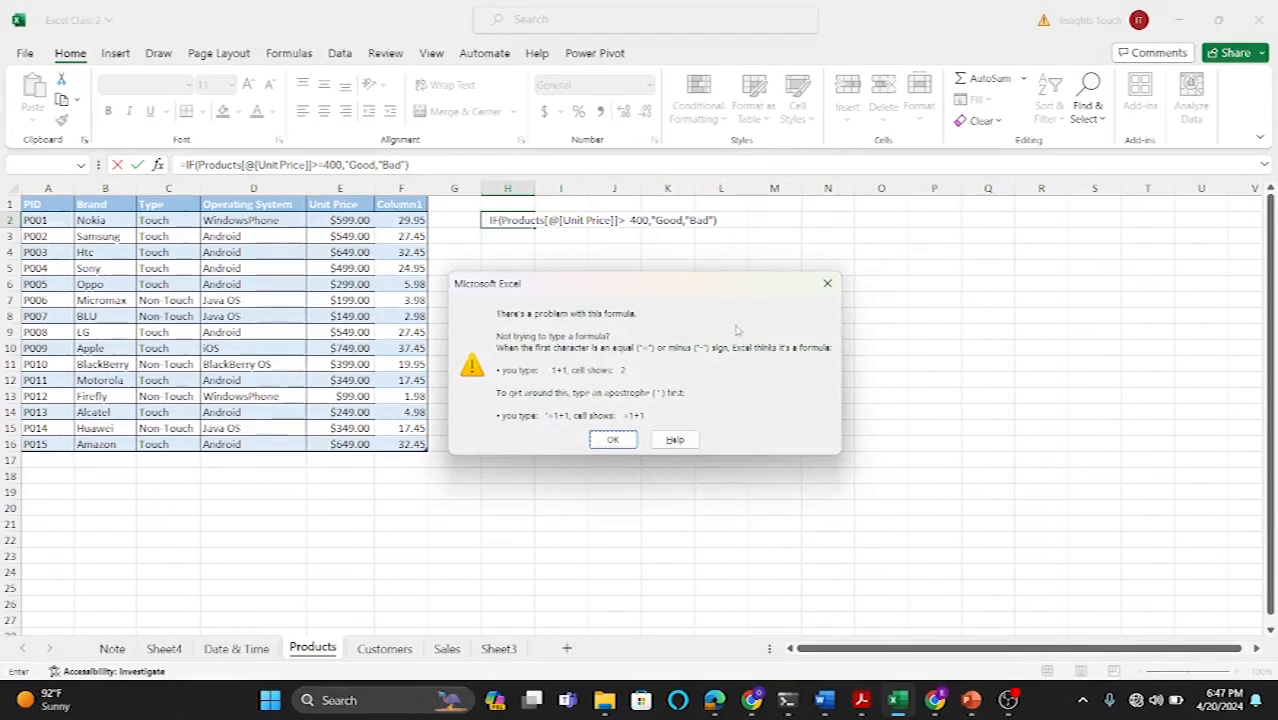
{"action": "left_click", "coordinate": [827, 285]}
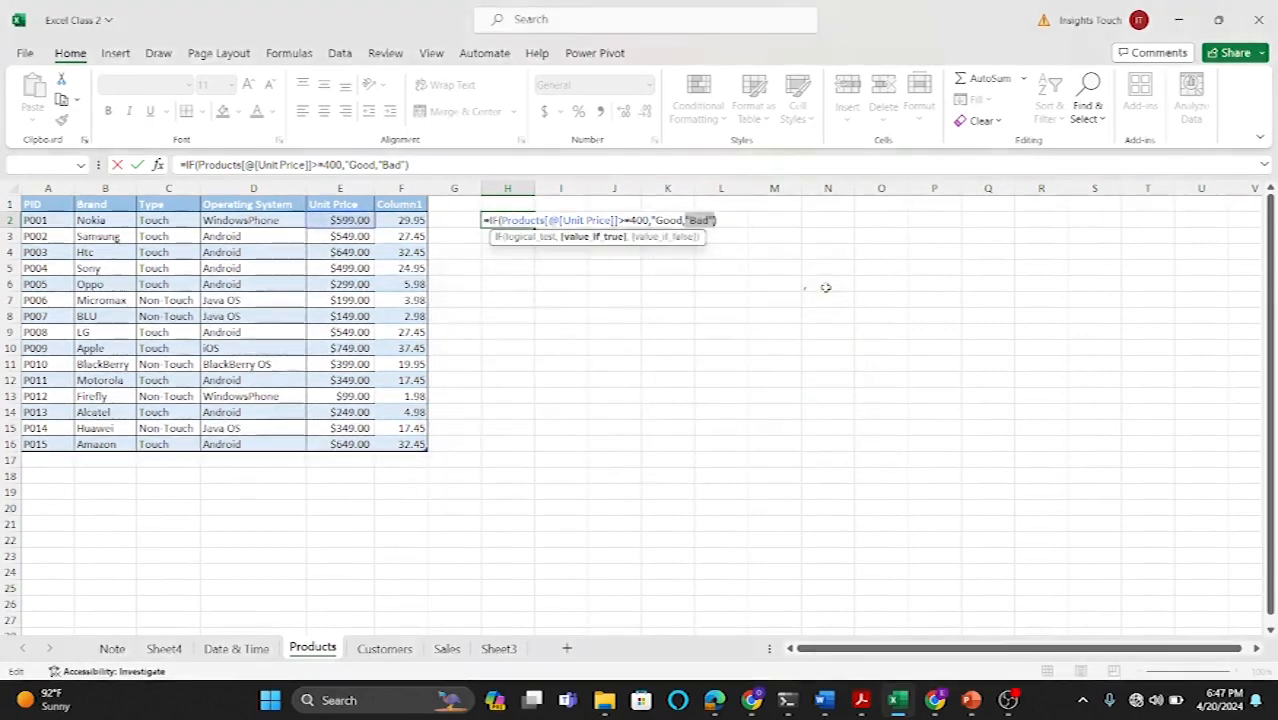
Step: Correct the H2 formula to =IF(Products[@[Unit Price]]>=400,"Good","Bad") by retyping the result texts, and confirm it
{"action": "left_click", "coordinate": [723, 219]}
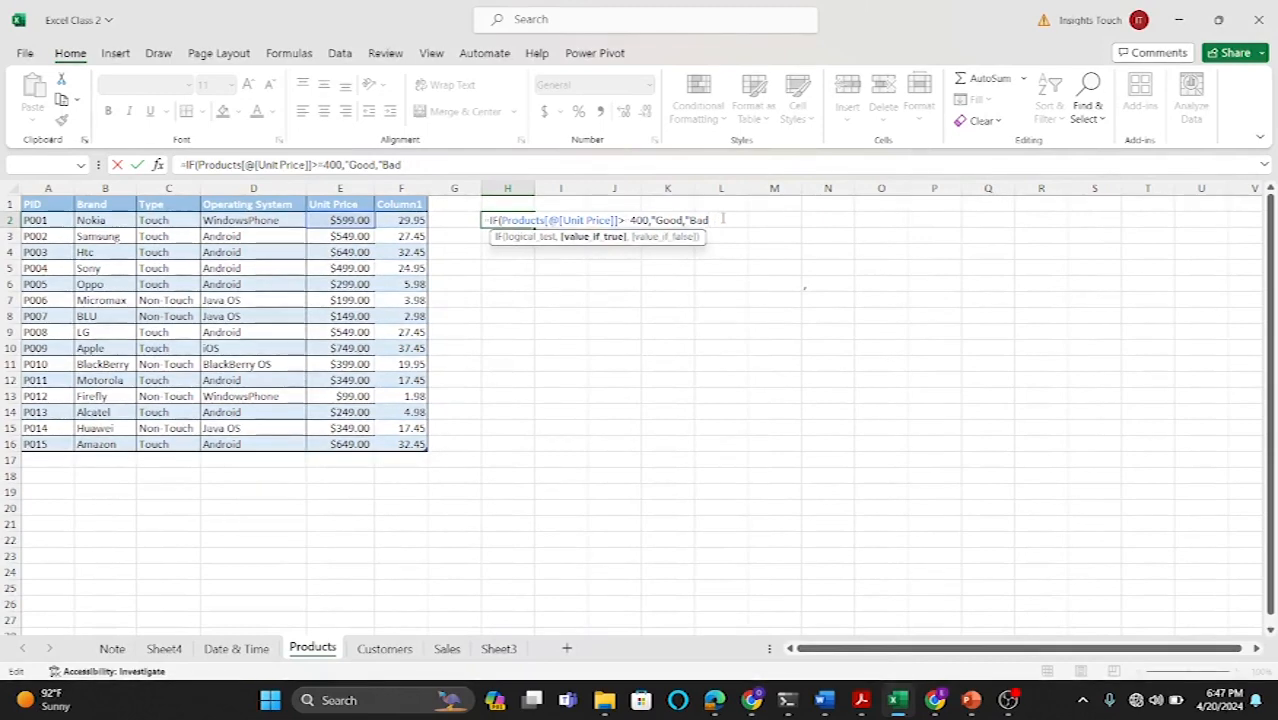
{"action": "key", "text": "BackSpace"}
{"action": "key", "text": "BackSpace"}
{"action": "key", "text": "BackSpace"}
{"action": "key", "text": "BackSpace"}
{"action": "key", "text": "BackSpace"}
{"action": "key", "text": "BackSpace"}
{"action": "key", "text": "BackSpace"}
{"action": "key", "text": "BackSpace"}
{"action": "key", "text": "BackSpace"}
{"action": "key", "text": "BackSpace"}
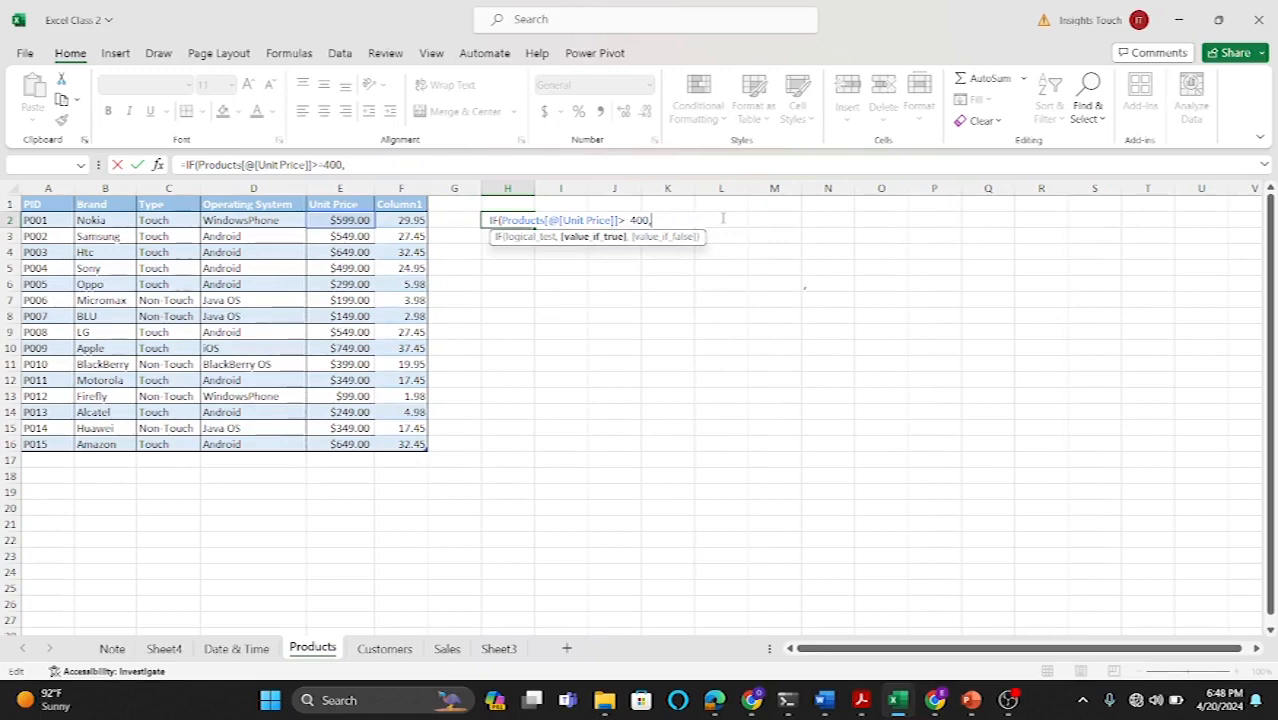
{"action": "type", "text": "\""}
{"action": "key", "text": "BackSpace"}
{"action": "type", "text": "\"Good"}
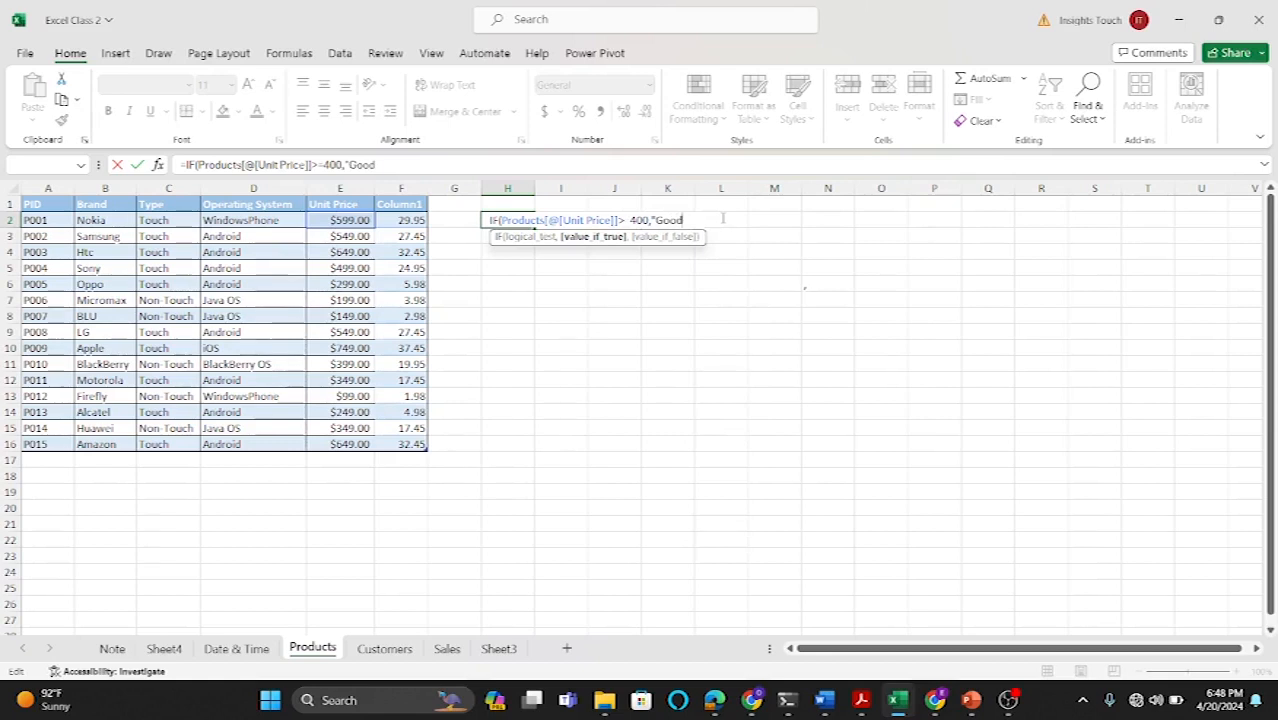
{"action": "type", "text": "\","}
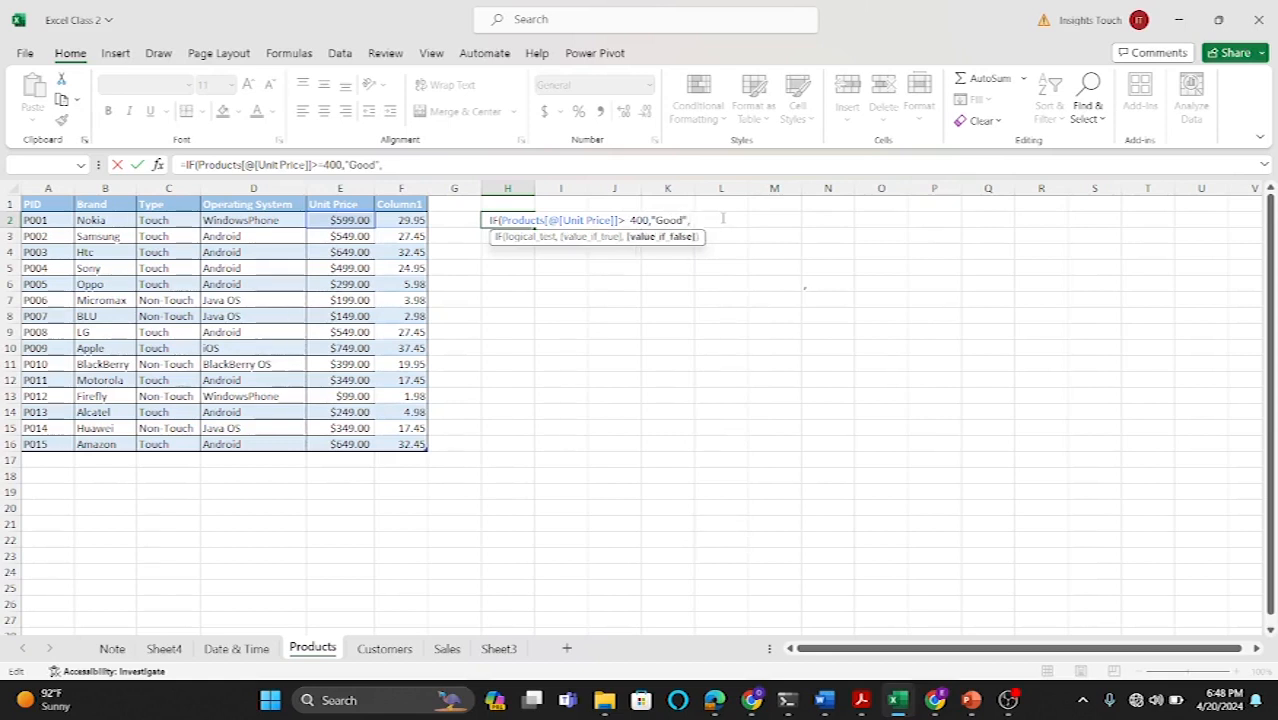
{"action": "type", "text": "\"Bad"}
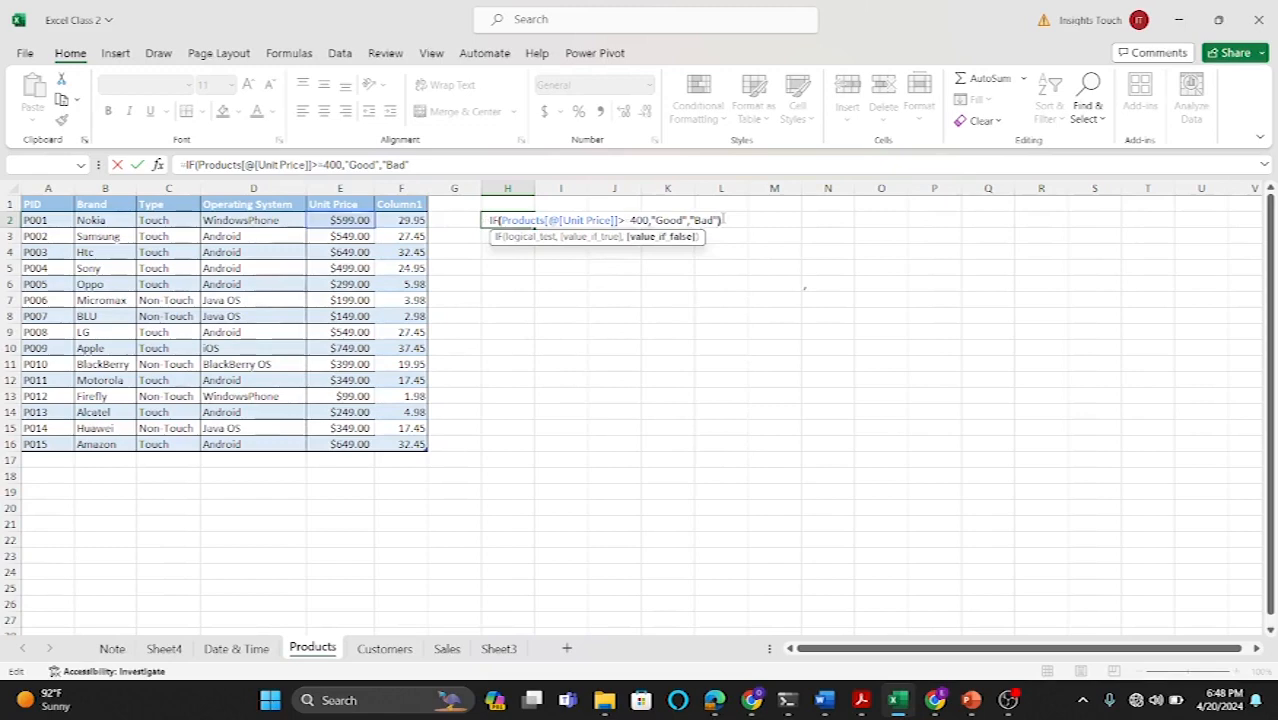
{"action": "key", "text": "Return"}
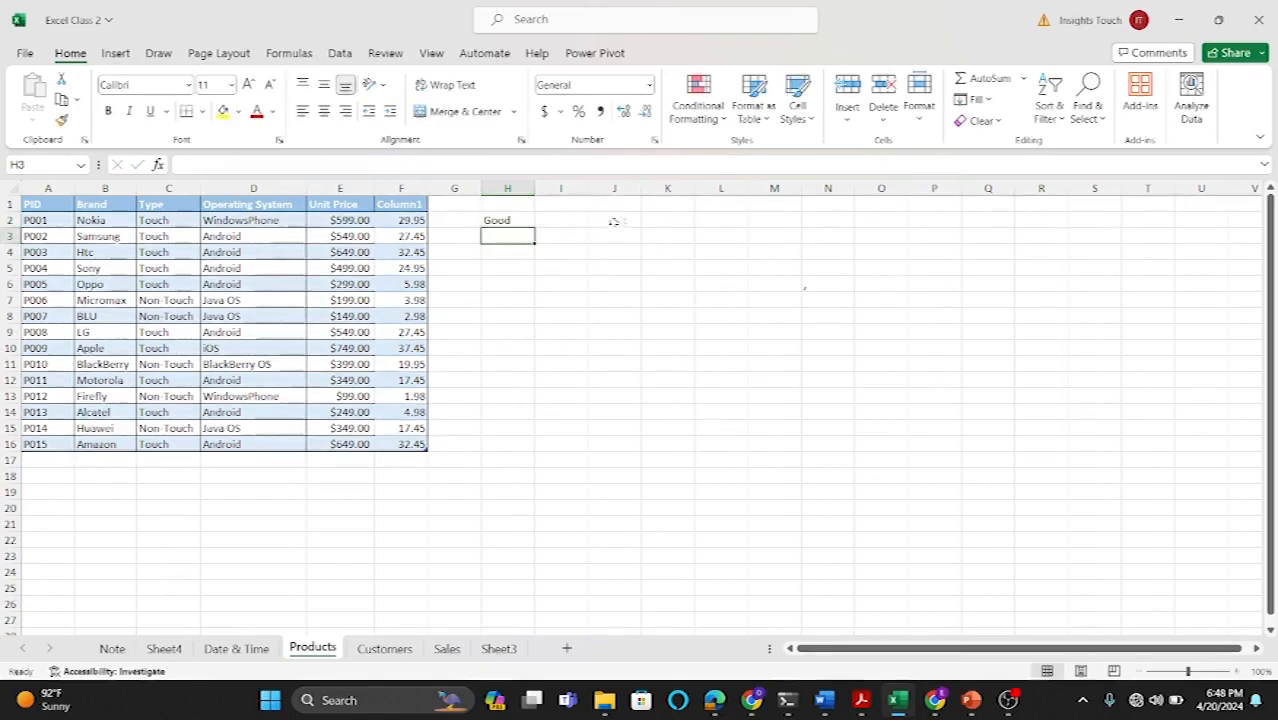
Step: Fill the H2 price-label formula down through H16 for every product row
{"action": "left_click", "coordinate": [510, 220]}
{"action": "left_click_drag", "start_coordinate": [532, 228], "coordinate": [530, 452]}
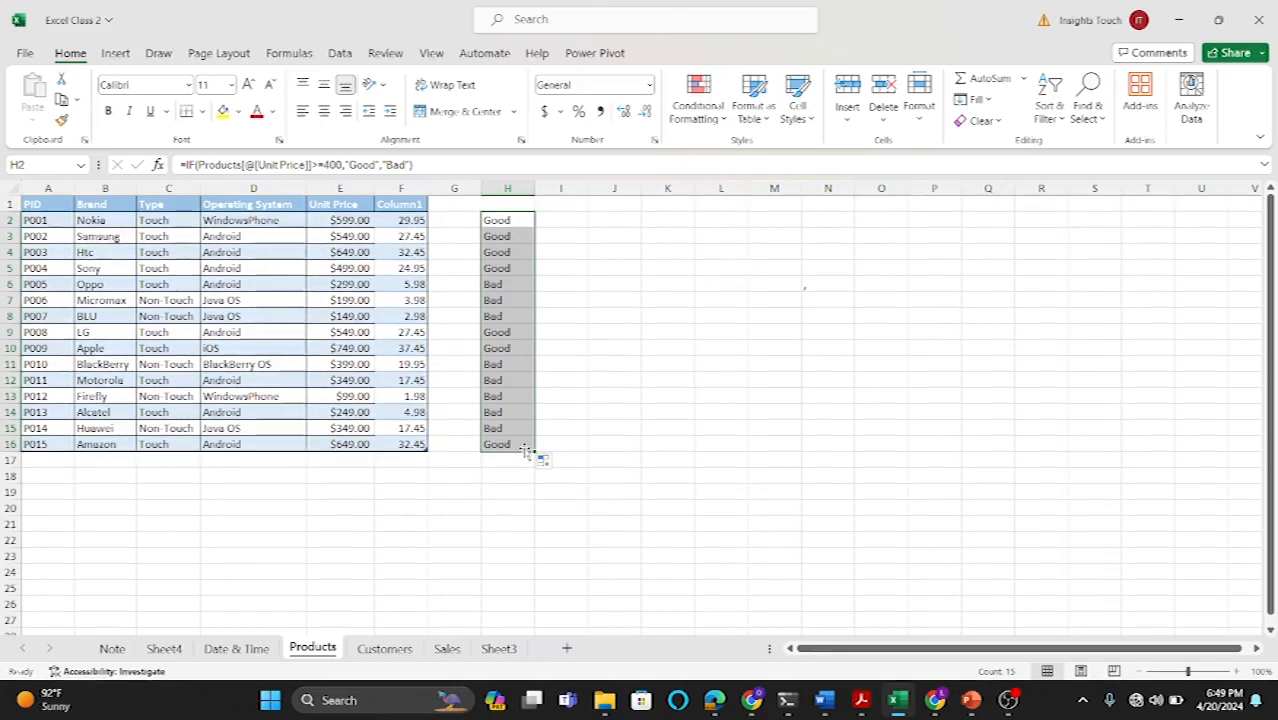
Step: Start an IF formula in J2 with an AND test checking that Type equals "Touch" and Unit Price is >300
{"action": "left_click", "coordinate": [604, 223]}
{"action": "type", "text": "="}
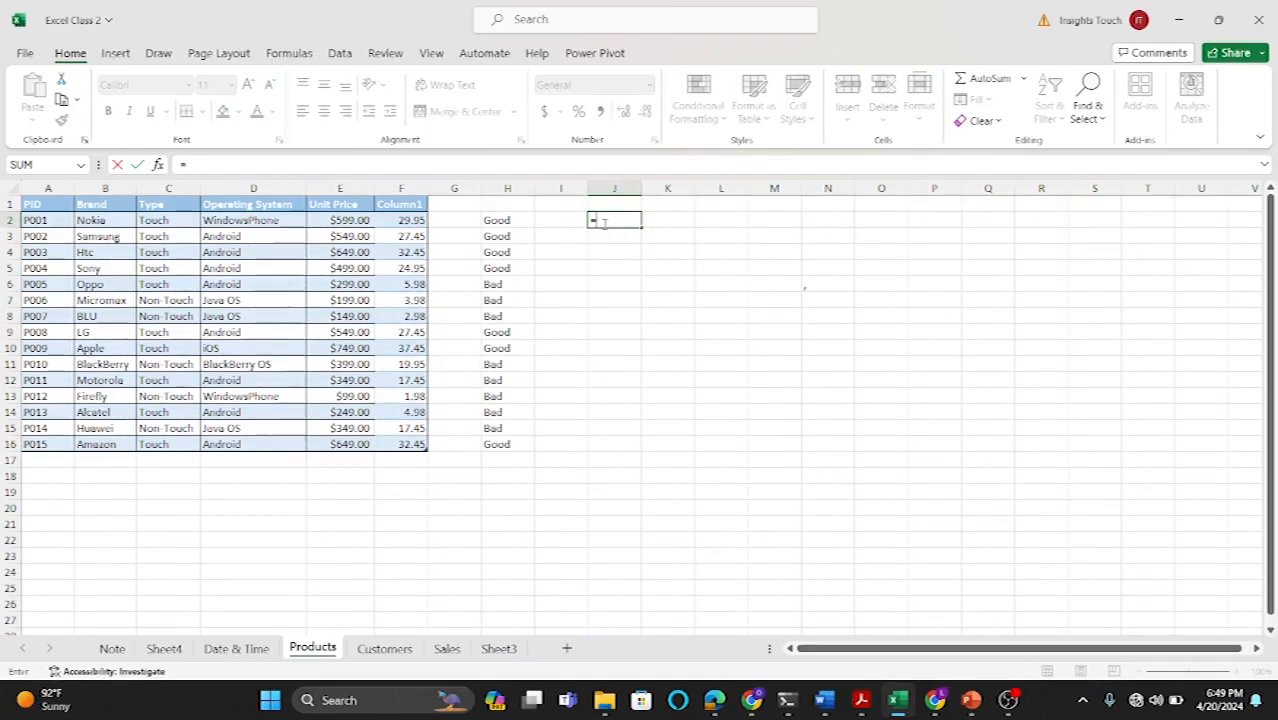
{"action": "type", "text": "if"}
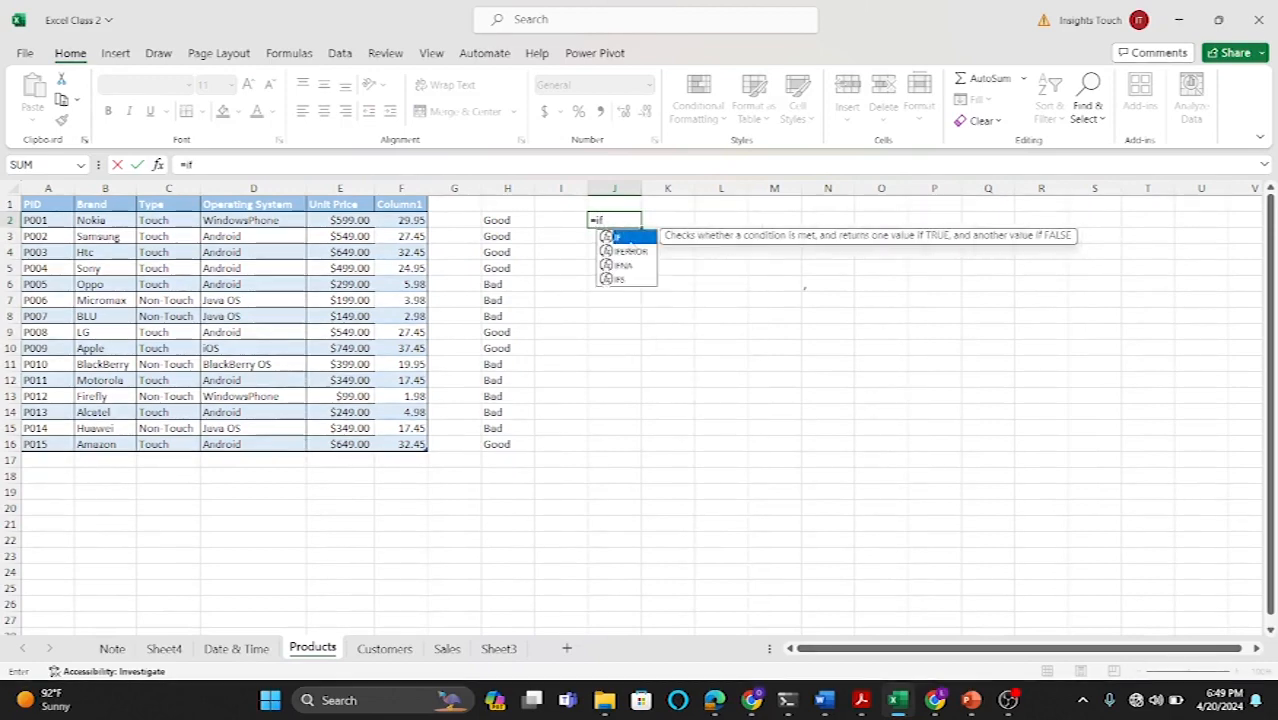
{"action": "key", "text": "Tab"}
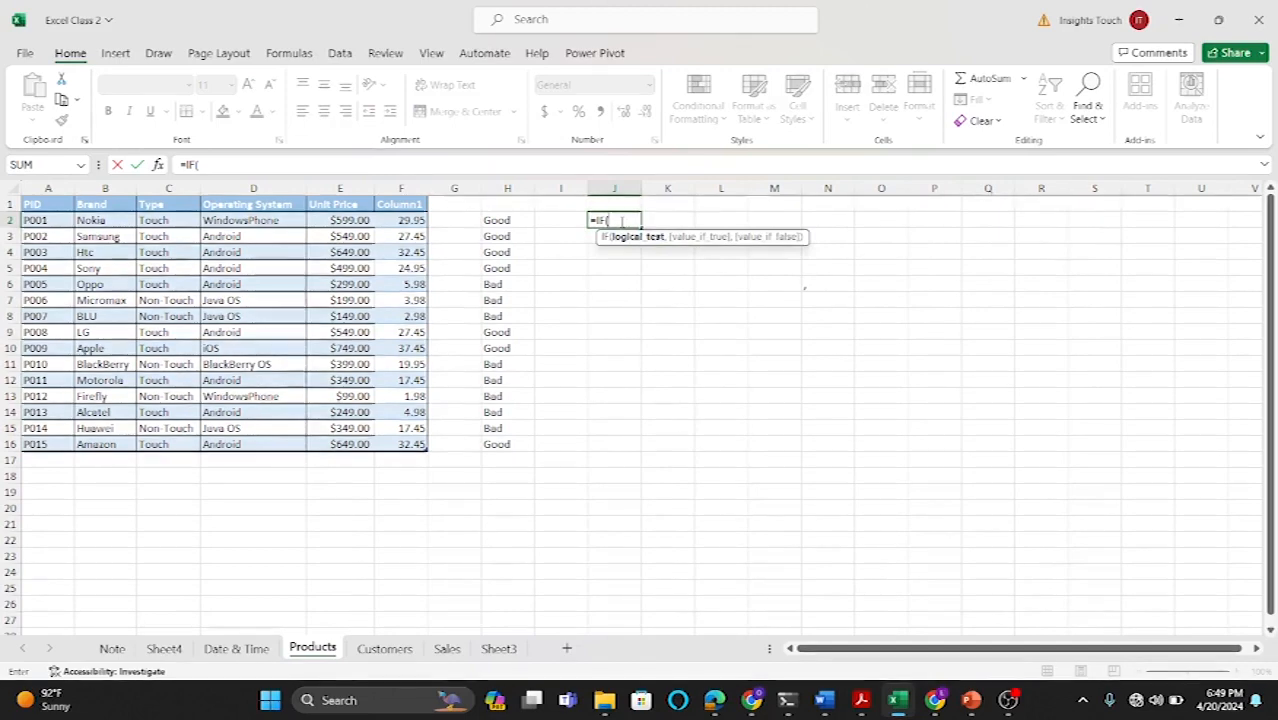
{"action": "type", "text": "and"}
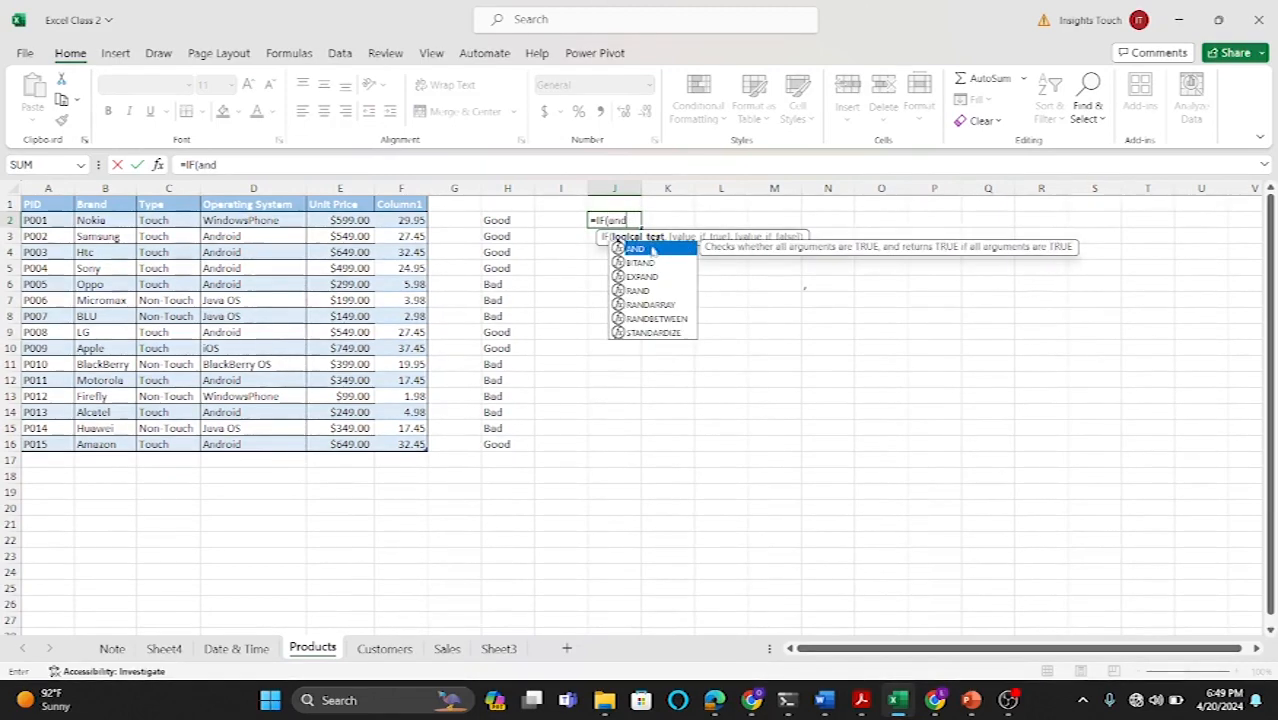
{"action": "double_click", "coordinate": [650, 247]}
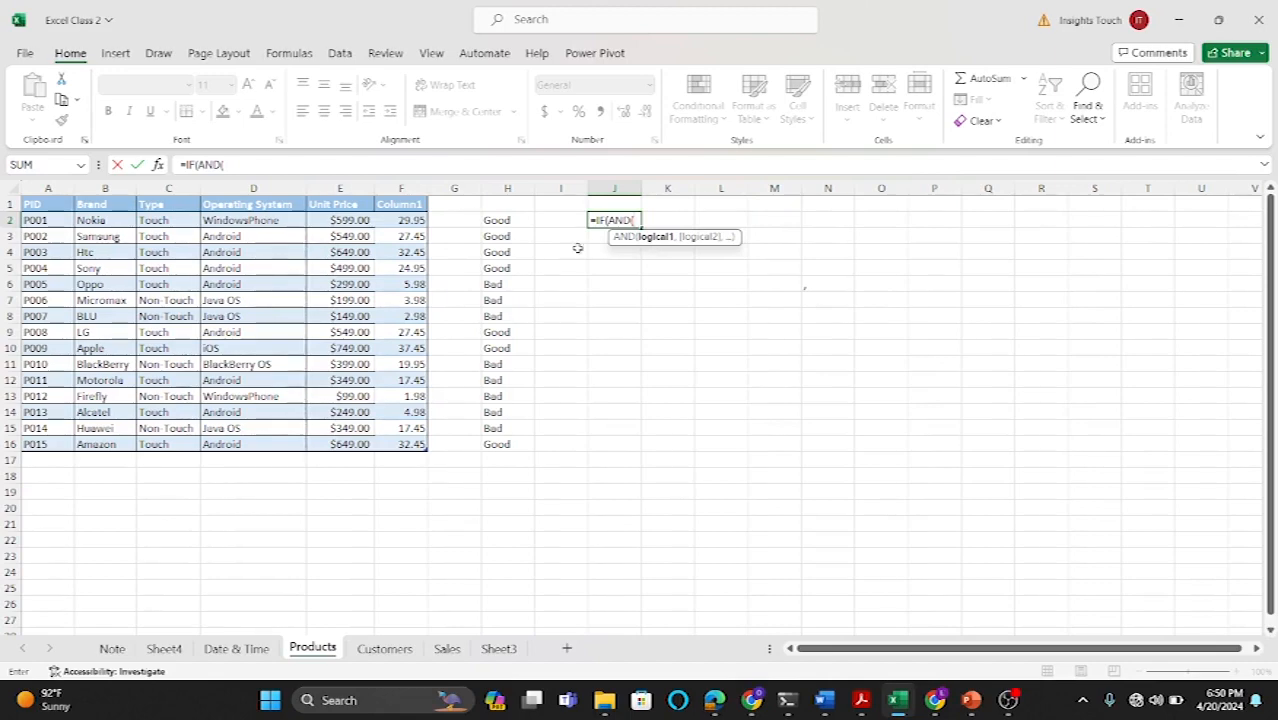
{"action": "left_click", "coordinate": [165, 221]}
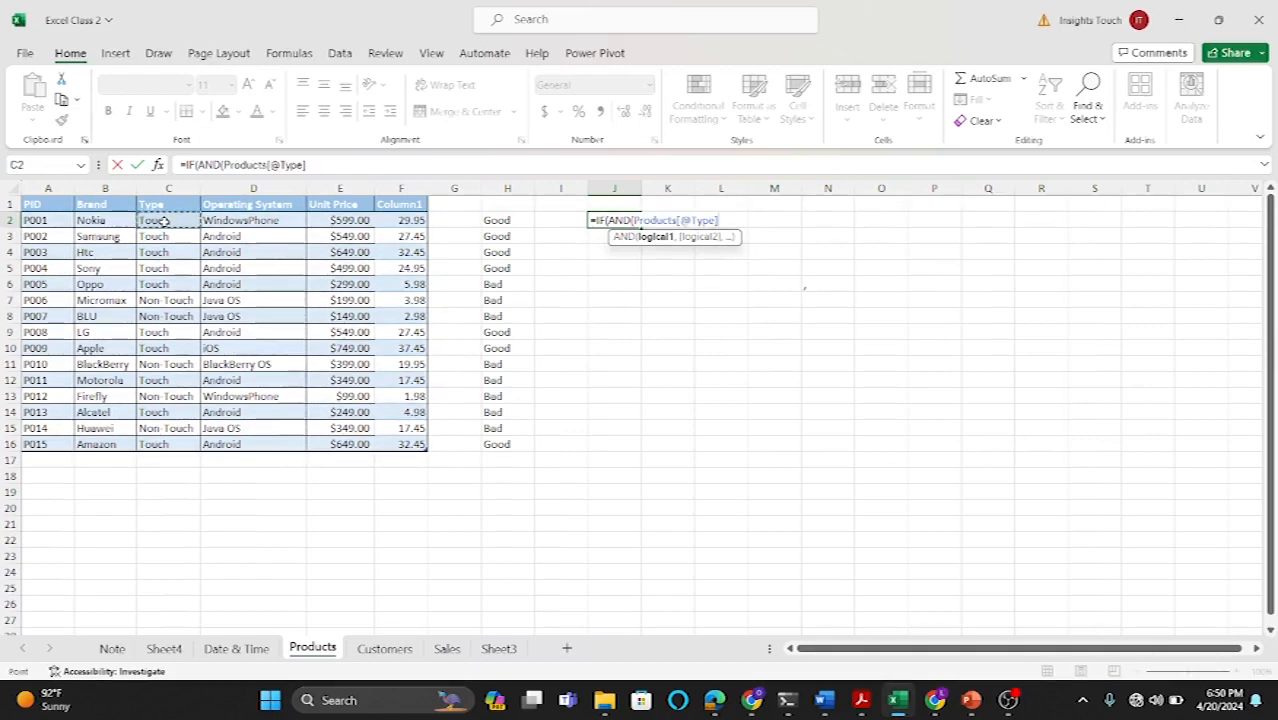
{"action": "type", "text": "=\""}
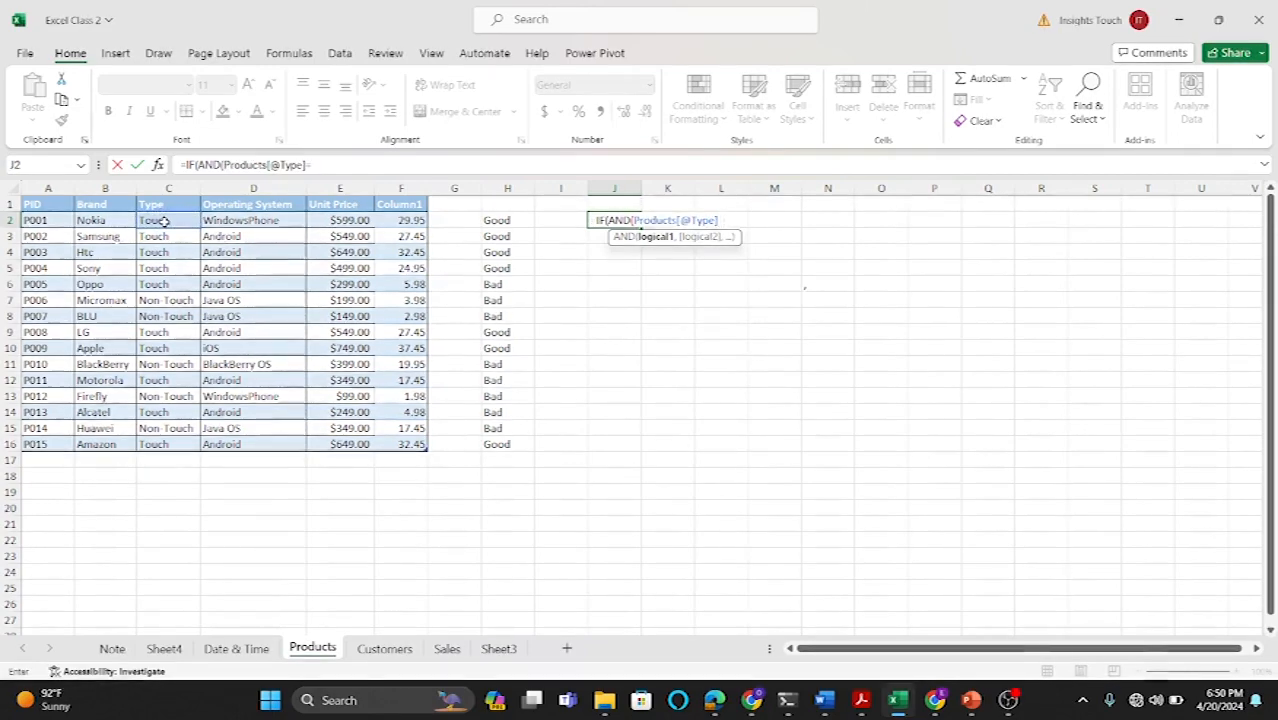
{"action": "type", "text": "Touch"}
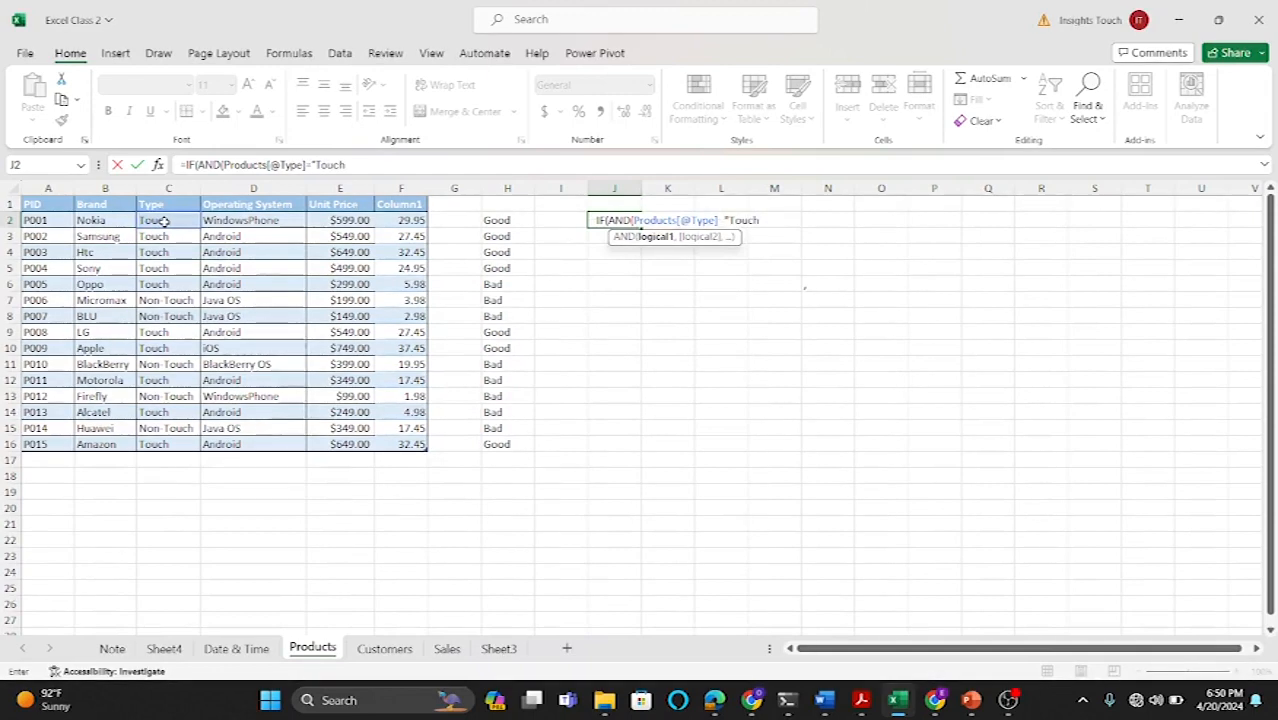
{"action": "type", "text": "\","}
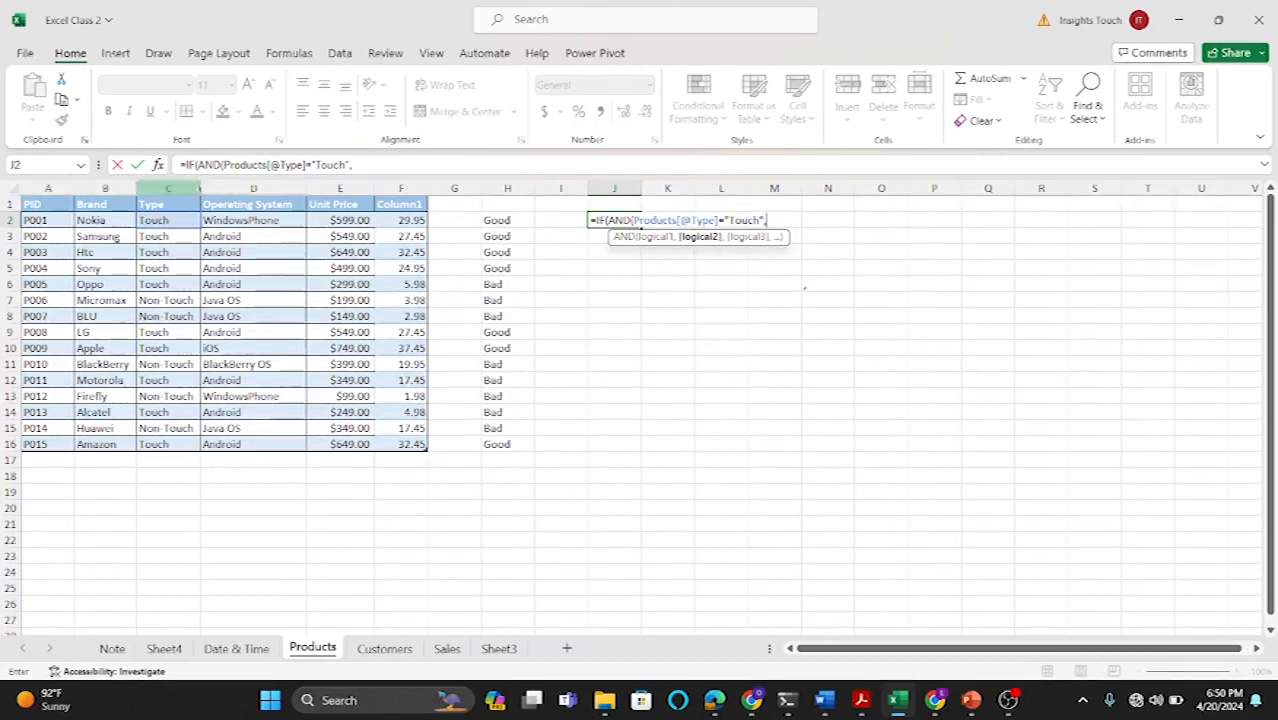
{"action": "left_click", "coordinate": [327, 220]}
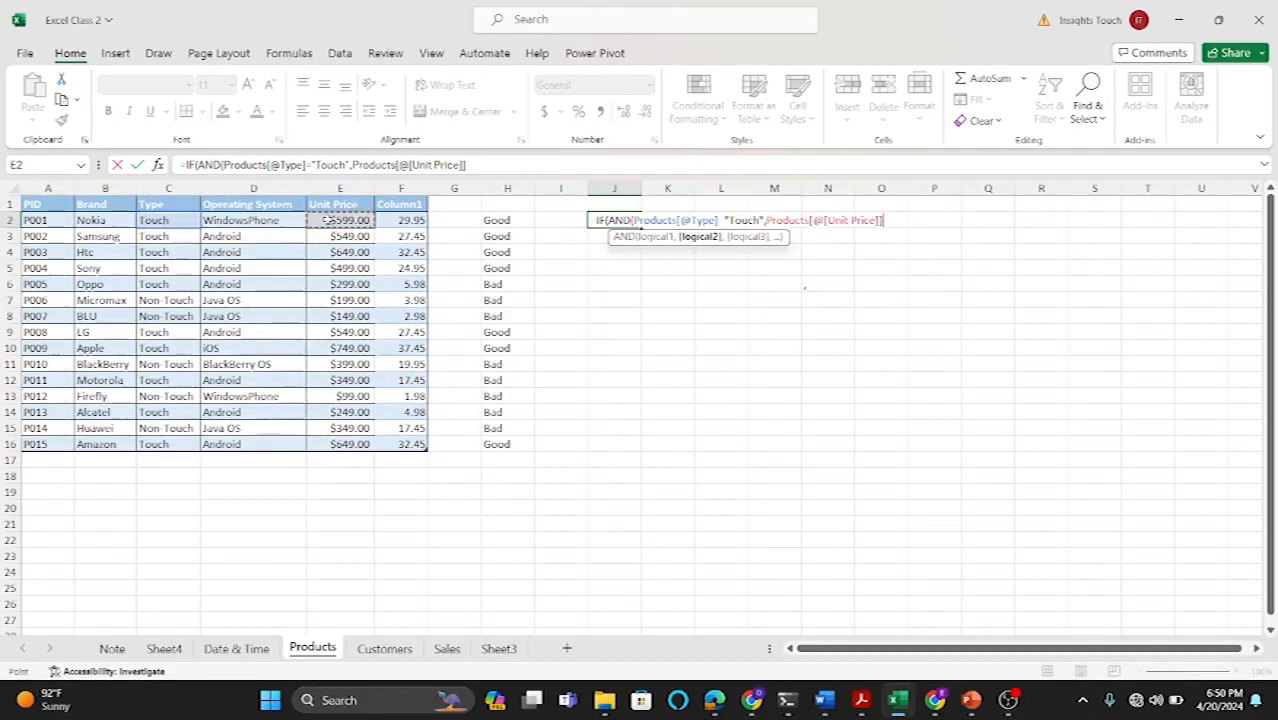
{"action": "type", "text": ">"}
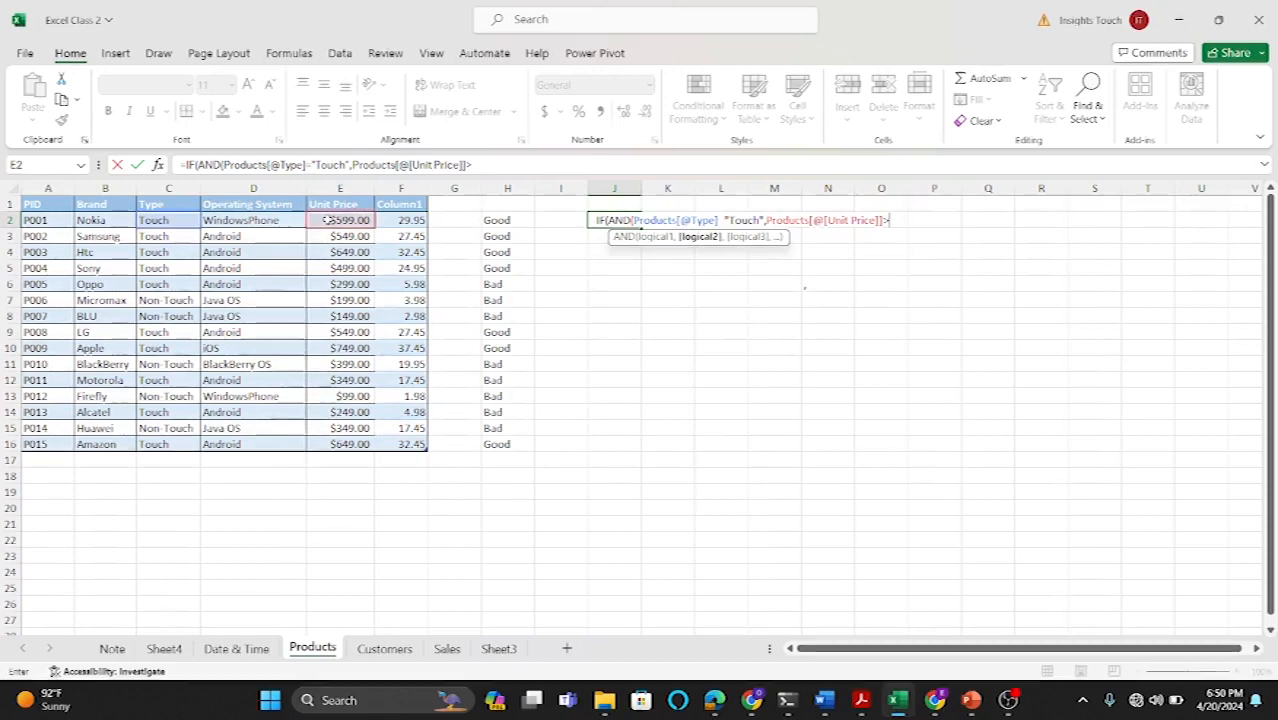
{"action": "type", "text": "300)"}
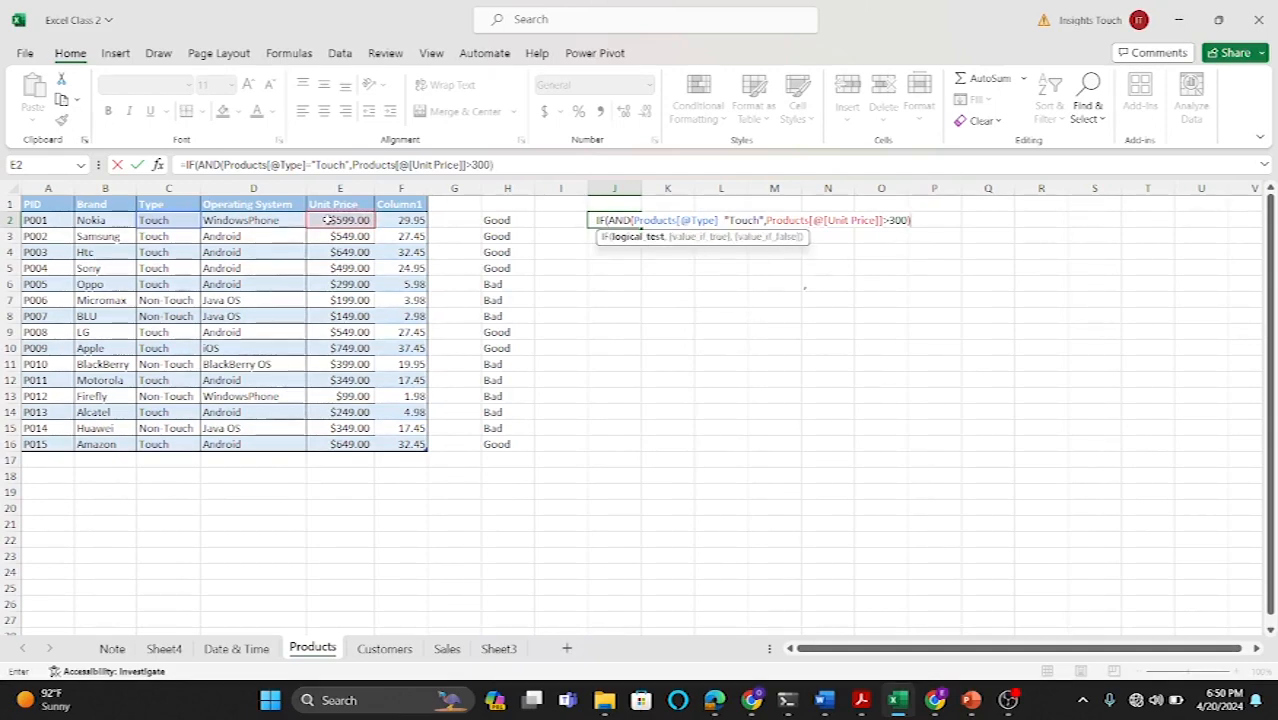
{"action": "type", "text": ","}
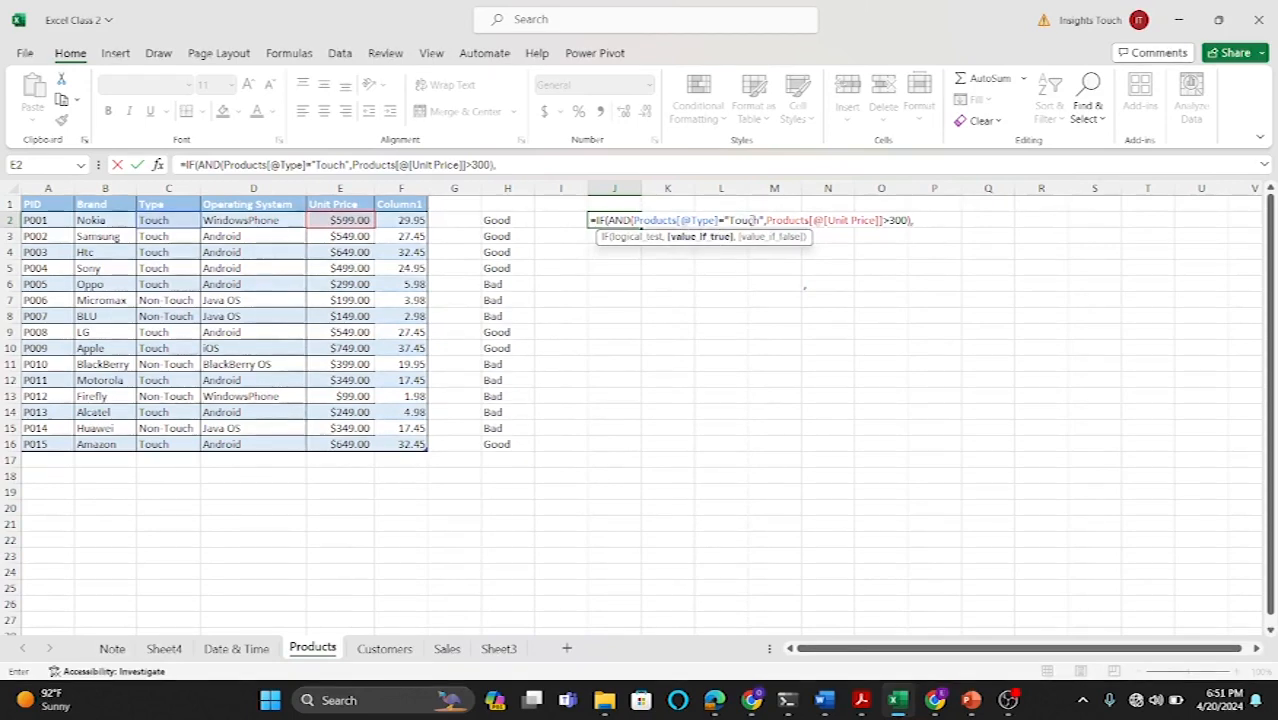
Step: Finish the J2 formula with "Good phone" if true and "Bad phone" otherwise, and confirm it
{"action": "type", "text": "\""}
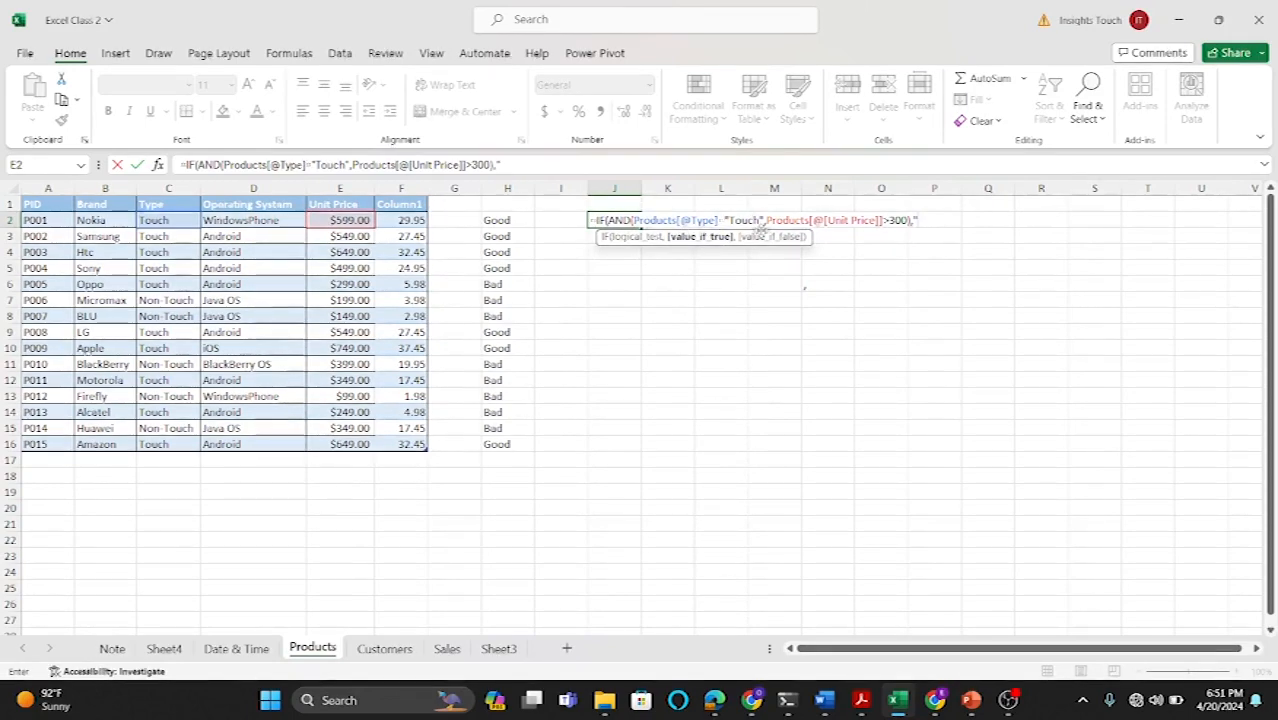
{"action": "type", "text": "Good"}
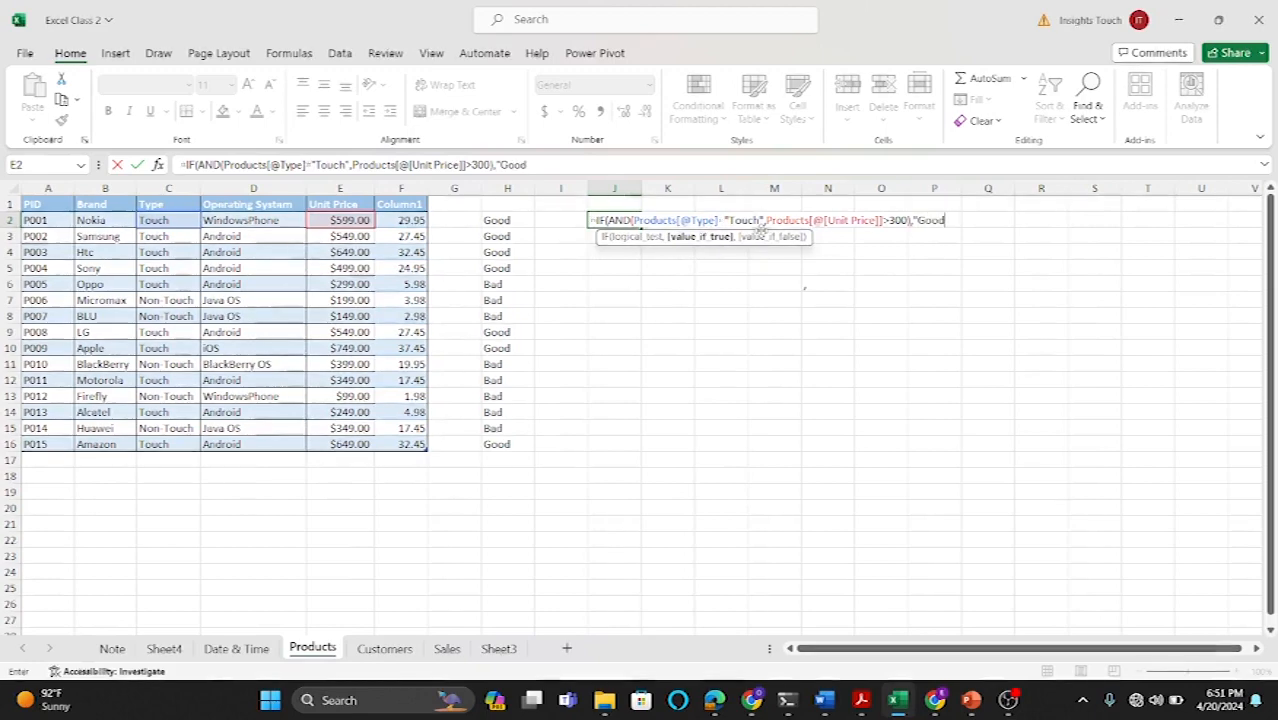
{"action": "type", "text": " ph"}
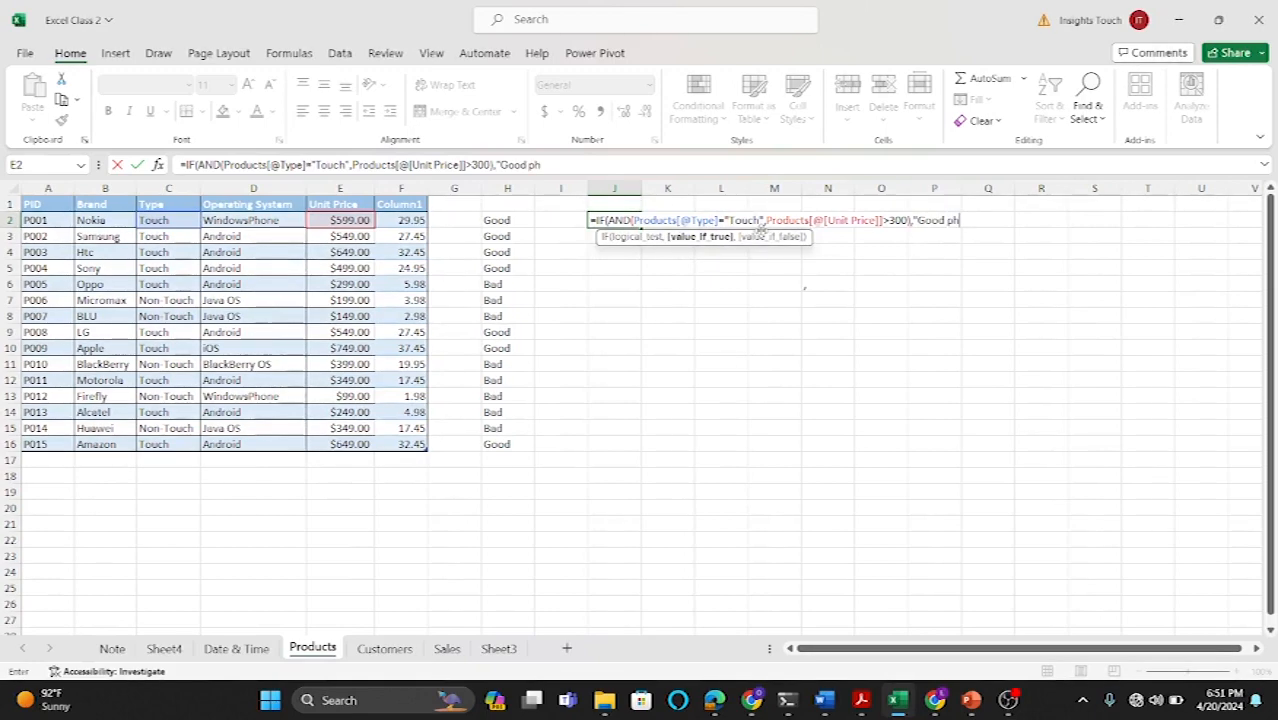
{"action": "type", "text": "one"}
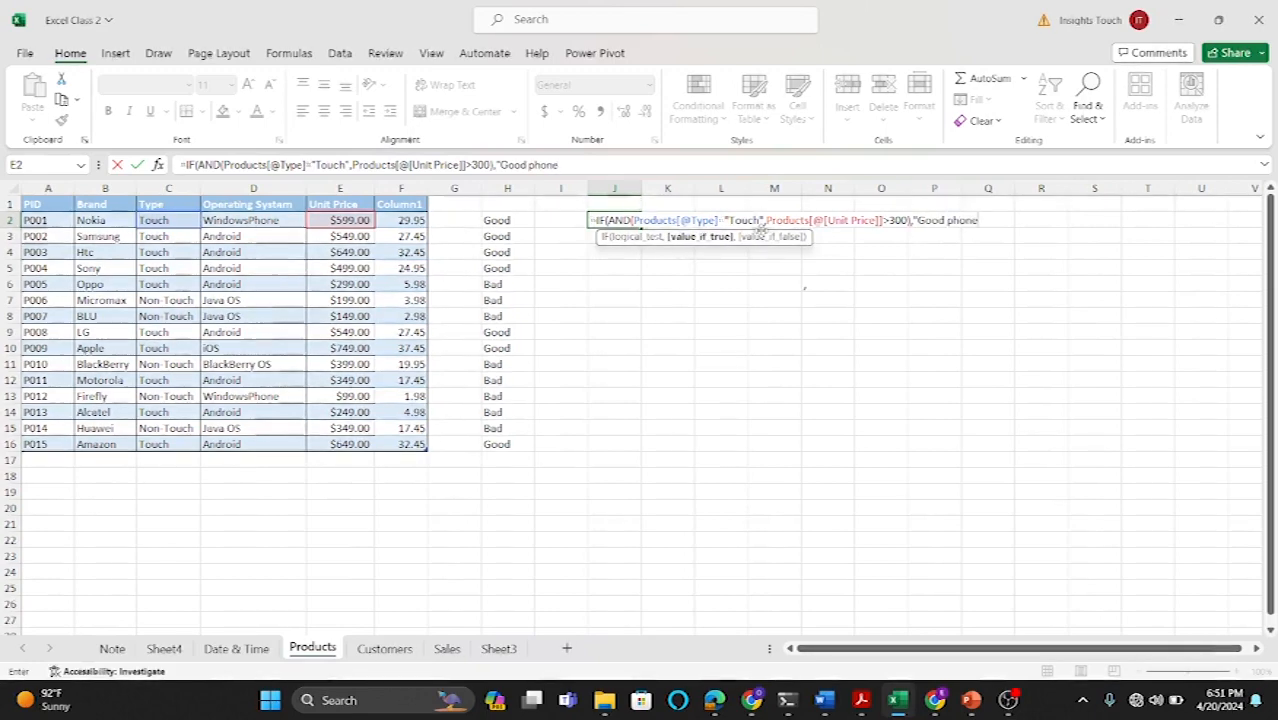
{"action": "type", "text": "\","}
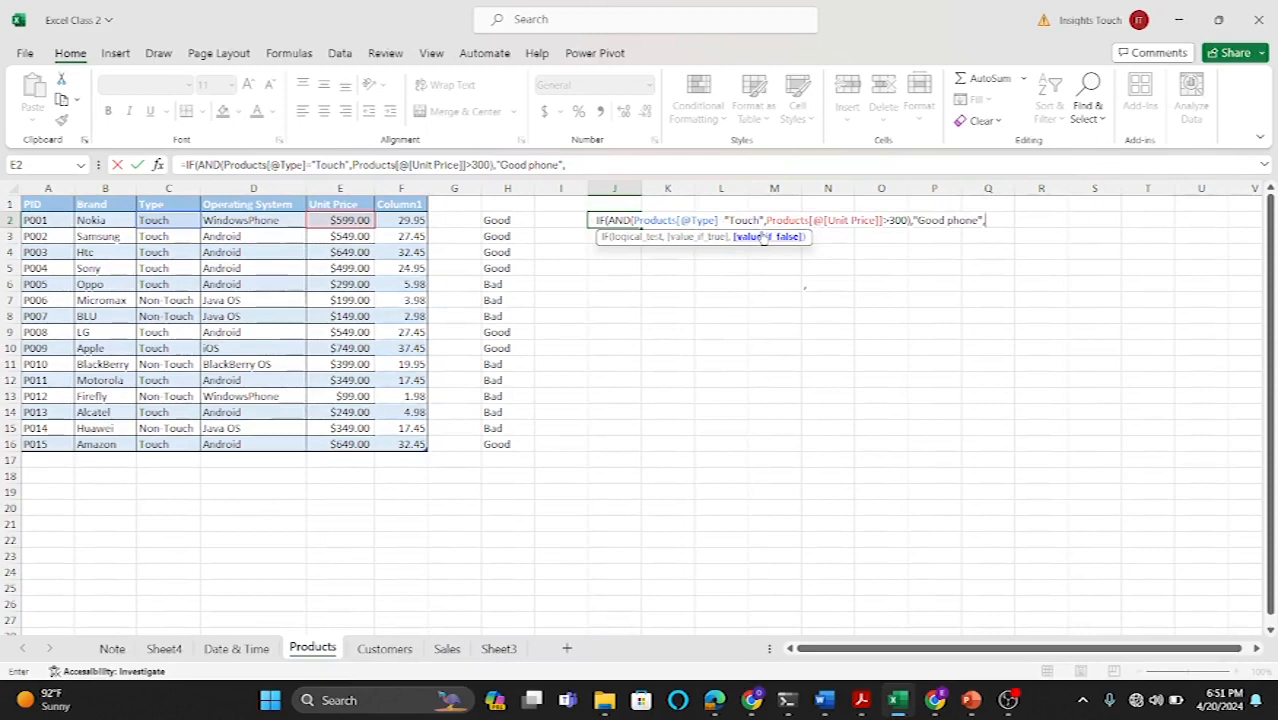
{"action": "type", "text": "\"Bad"}
{"action": "type", "text": " p"}
{"action": "type", "text": "hone"}
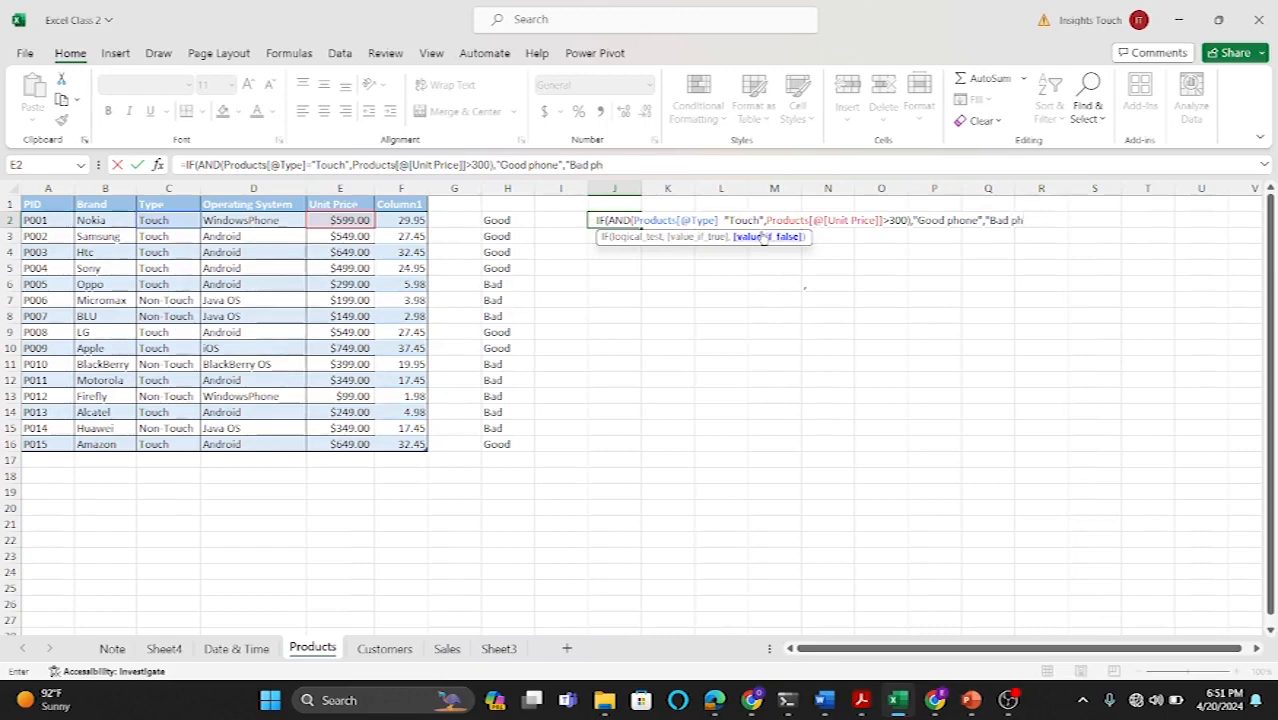
{"action": "type", "text": "\")"}
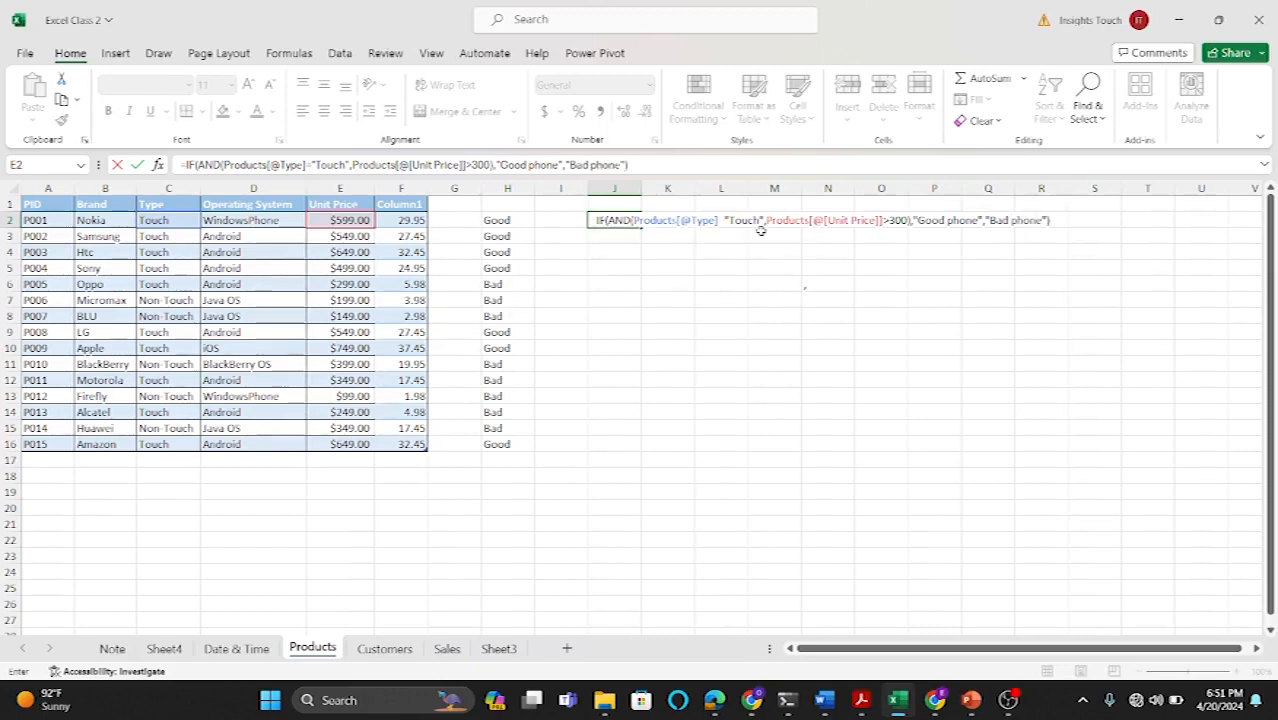
{"action": "key", "text": "Return"}
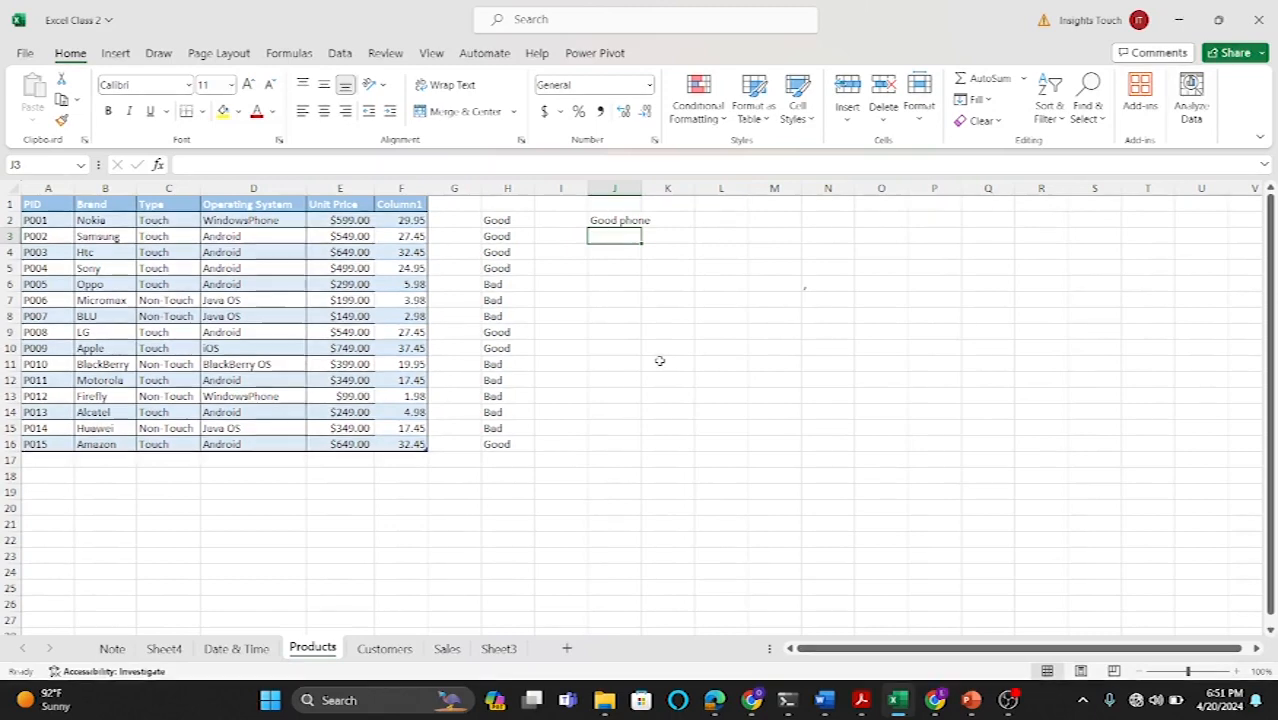
Step: Widen column J and fill the J2 formula down through J16 for every product row
{"action": "left_click_drag", "start_coordinate": [638, 188], "coordinate": [668, 188]}
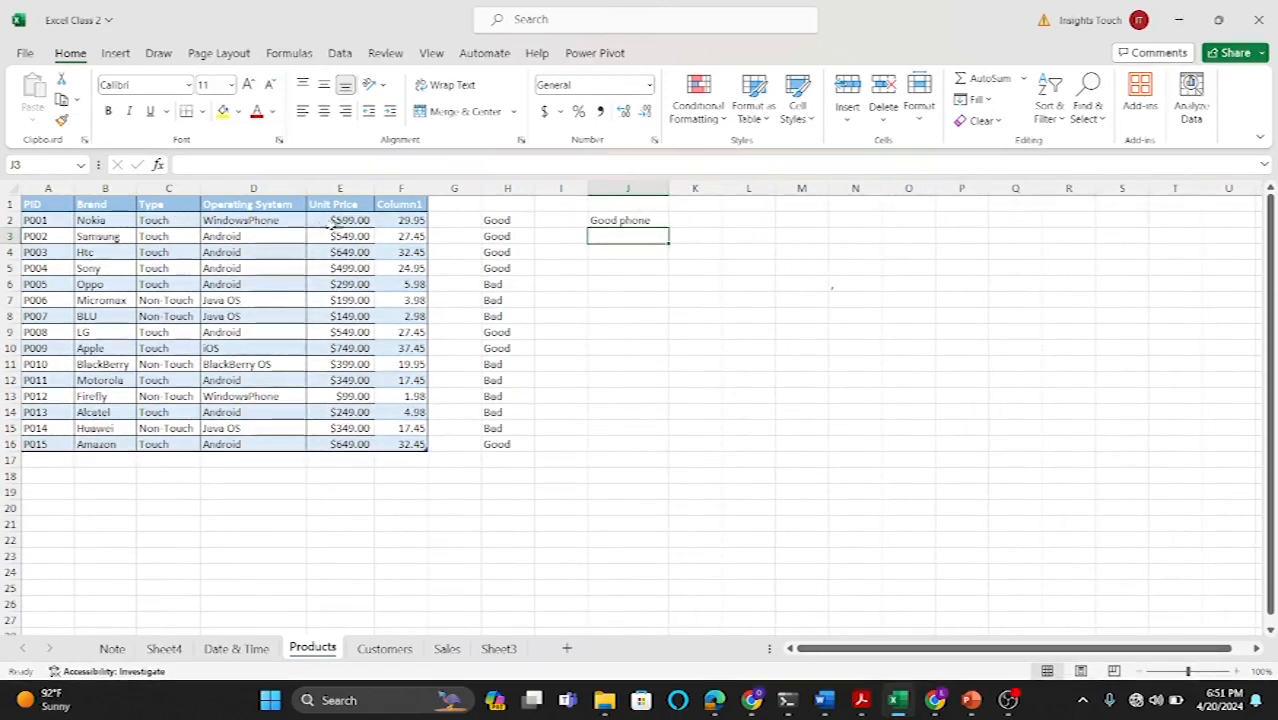
{"action": "left_click", "coordinate": [645, 219]}
{"action": "left_click_drag", "start_coordinate": [672, 228], "coordinate": [650, 460]}
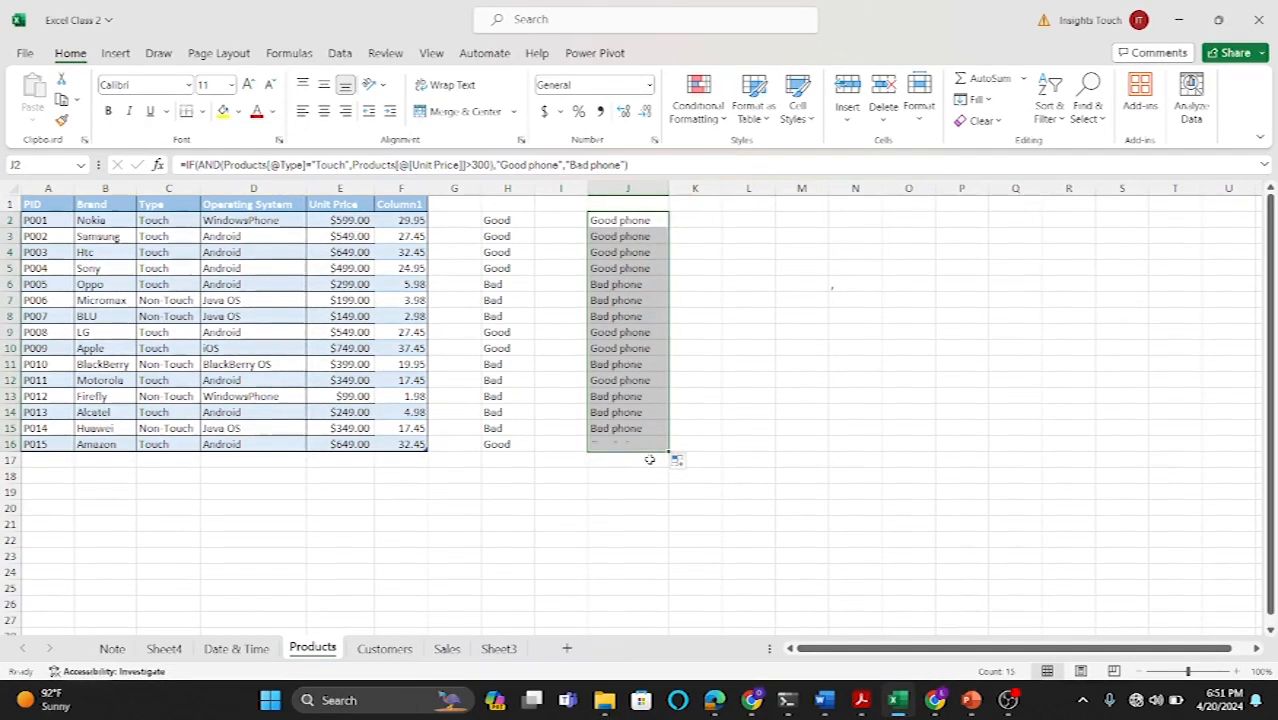
Step: Examine rows 6 and 11, comparing their type and unit price with the phone labels in column J
{"action": "left_click", "coordinate": [635, 286]}
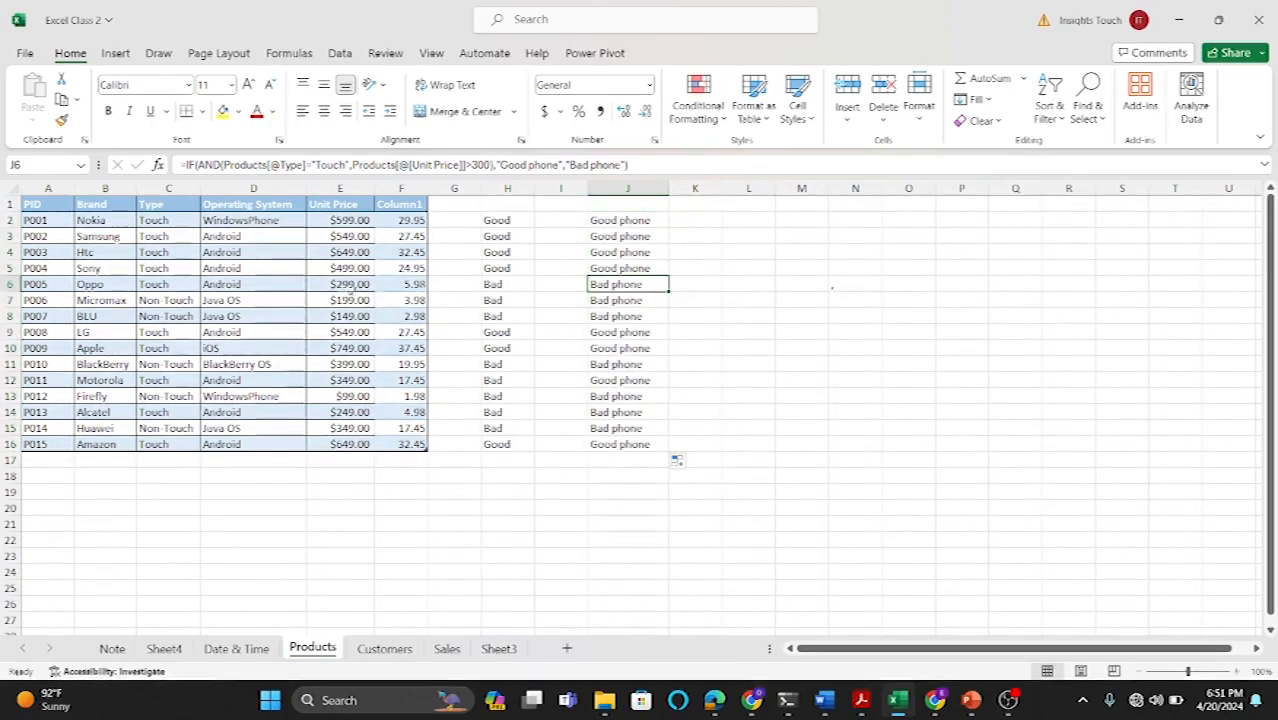
{"action": "scroll", "coordinate": [397, 332], "scroll_direction": "up", "scroll_amount": 2, "text": "ctrl"}
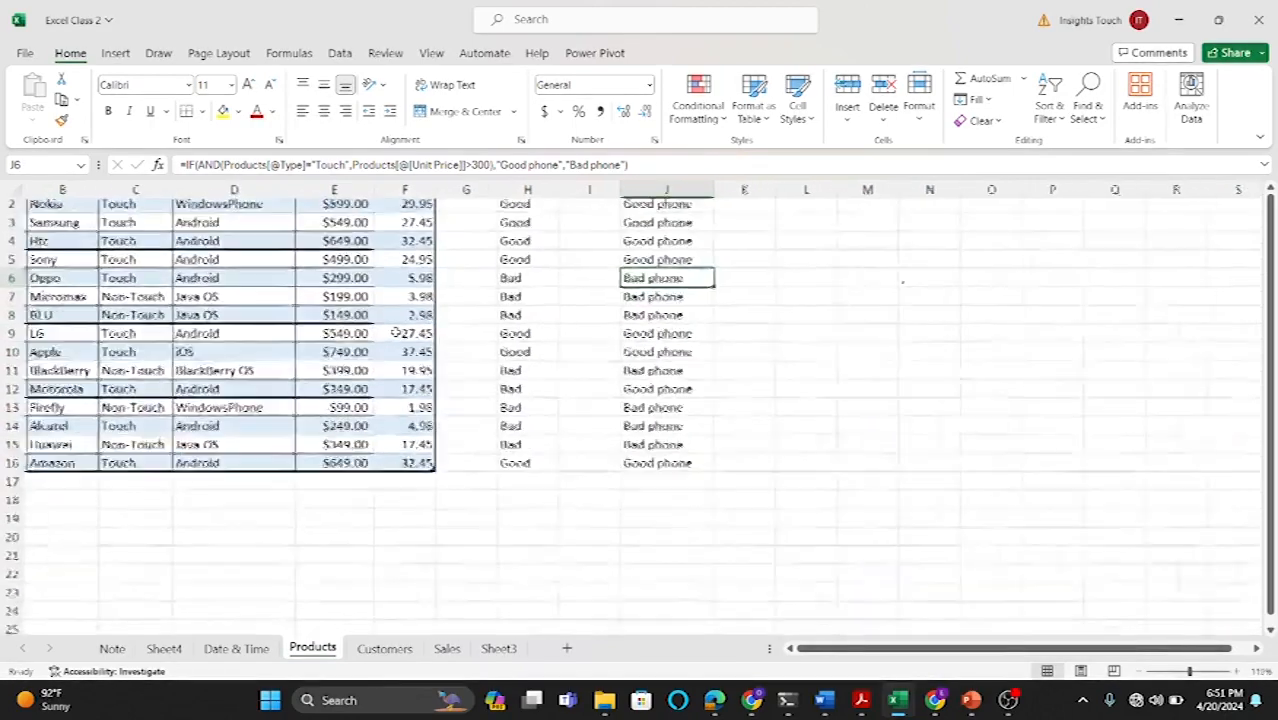
{"action": "scroll", "coordinate": [396, 332], "scroll_direction": "up", "scroll_amount": 1, "text": "ctrl"}
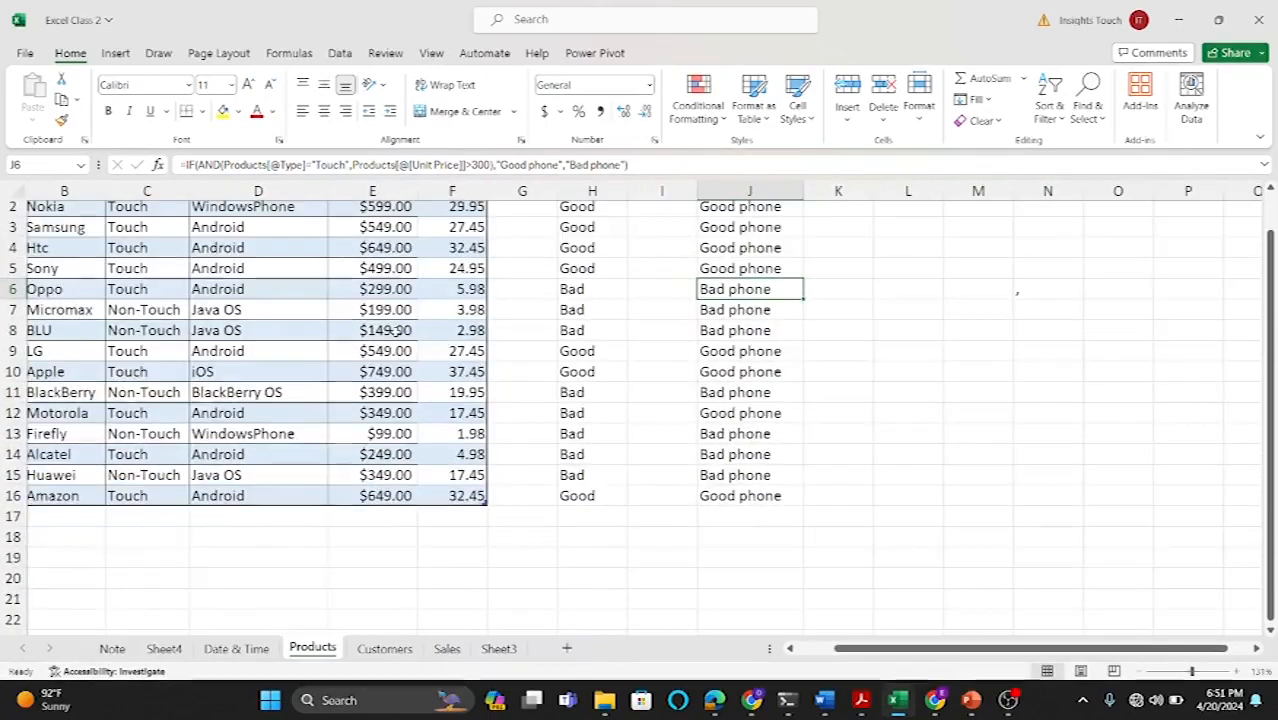
{"action": "scroll", "coordinate": [396, 329], "scroll_direction": "up", "scroll_amount": 1}
{"action": "scroll", "coordinate": [396, 329], "scroll_direction": "left", "scroll_amount": 2}
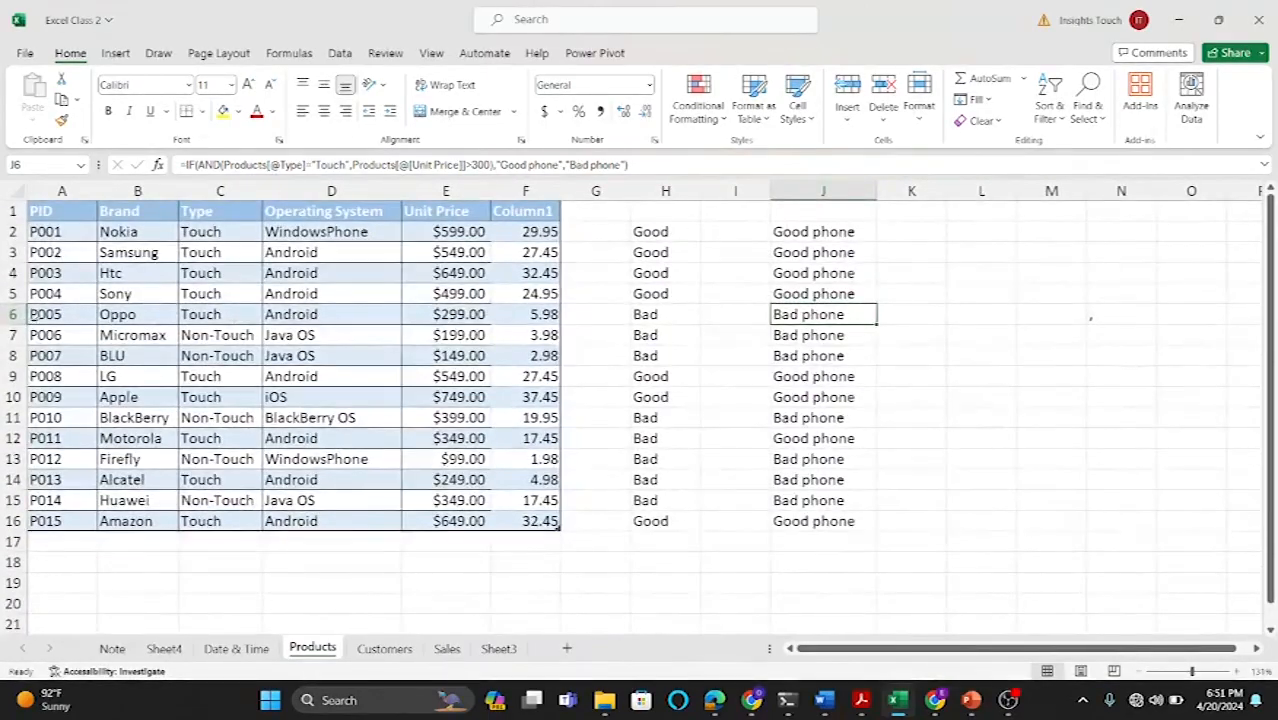
{"action": "left_click", "coordinate": [13, 314]}
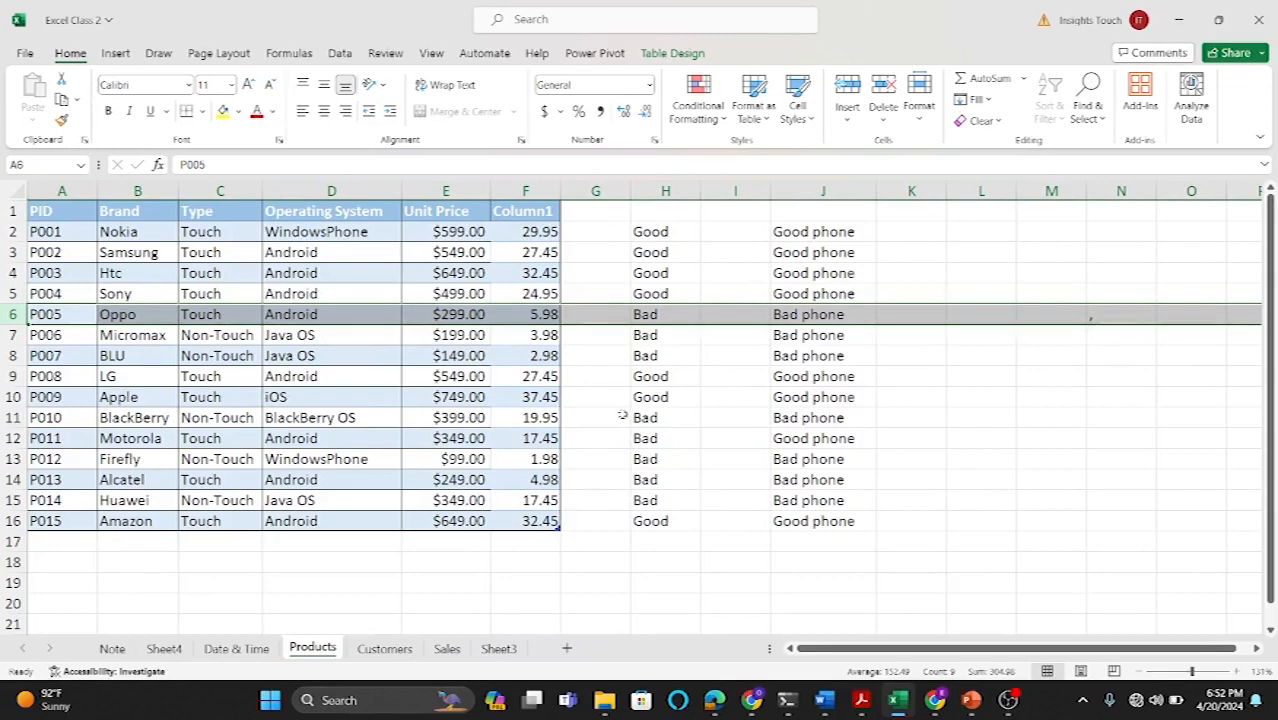
{"action": "left_click", "coordinate": [12, 417]}
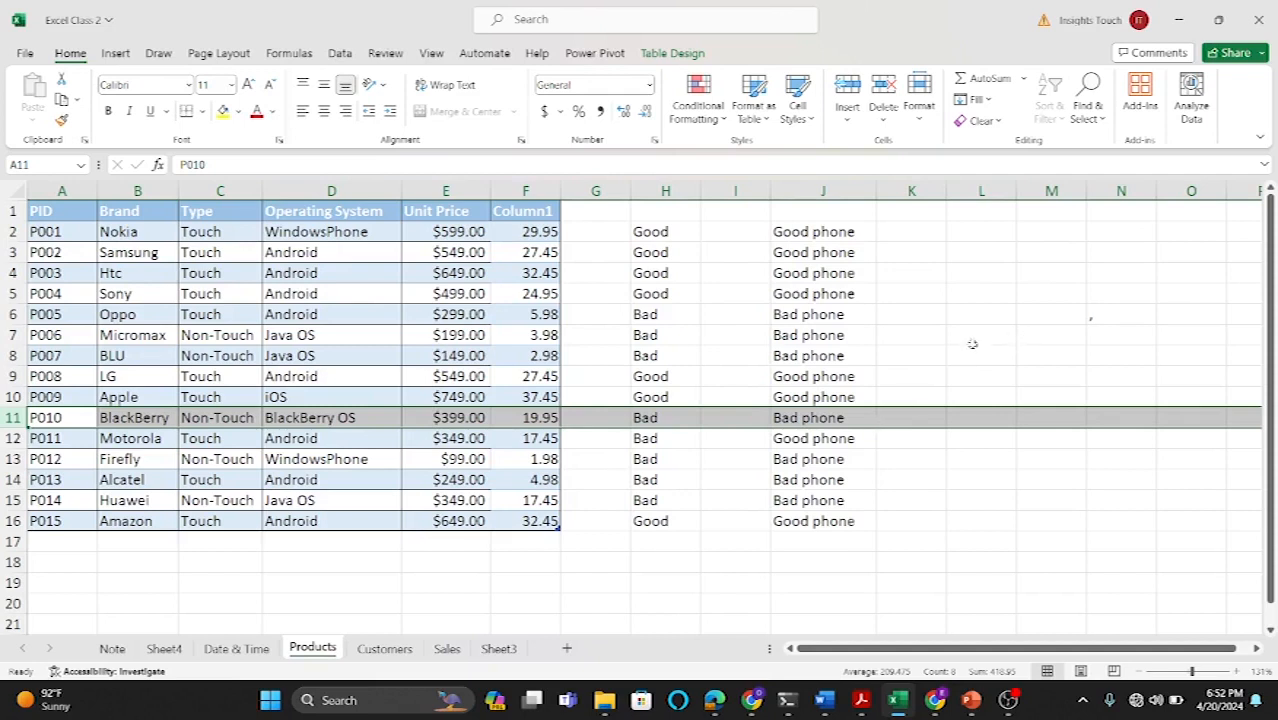
{"action": "left_click", "coordinate": [934, 336]}
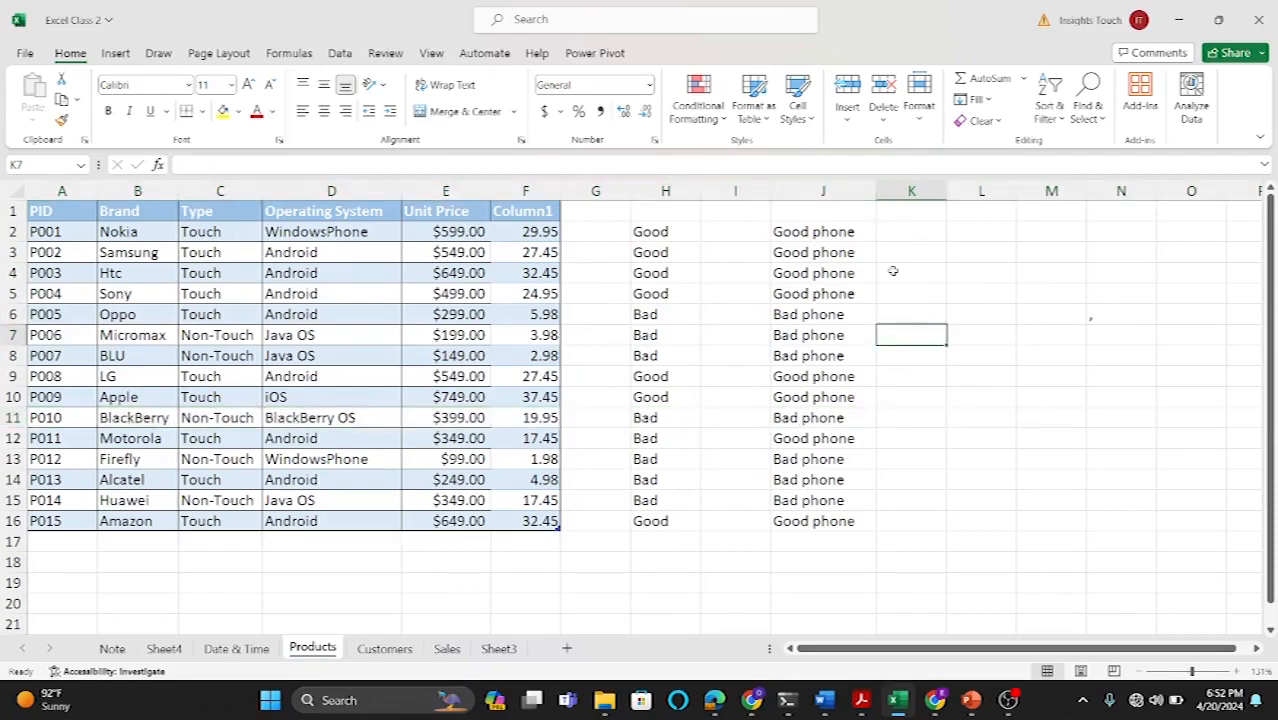
Step: Start an IF formula in K2 with an OR test checking whether C3 equals "Touch" or E3 is >300
{"action": "scroll", "coordinate": [893, 271], "scroll_direction": "right", "scroll_amount": 3}
{"action": "left_click", "coordinate": [873, 234]}
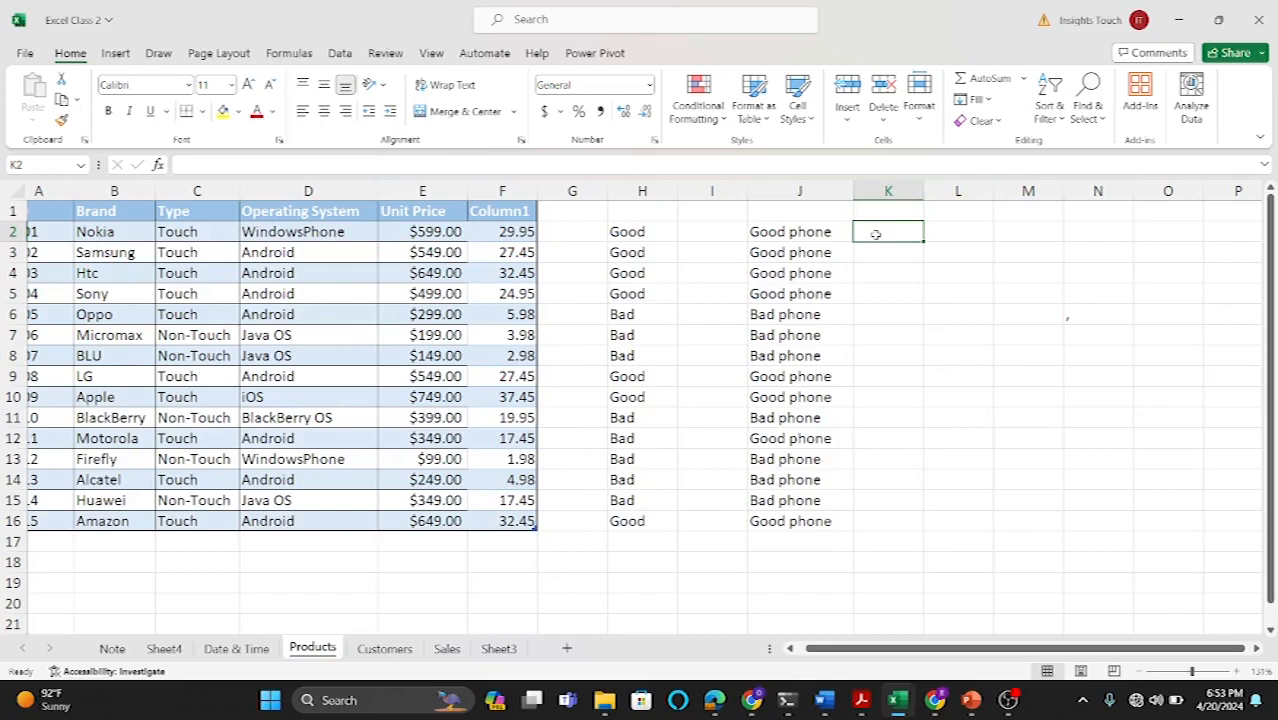
{"action": "type", "text": "="}
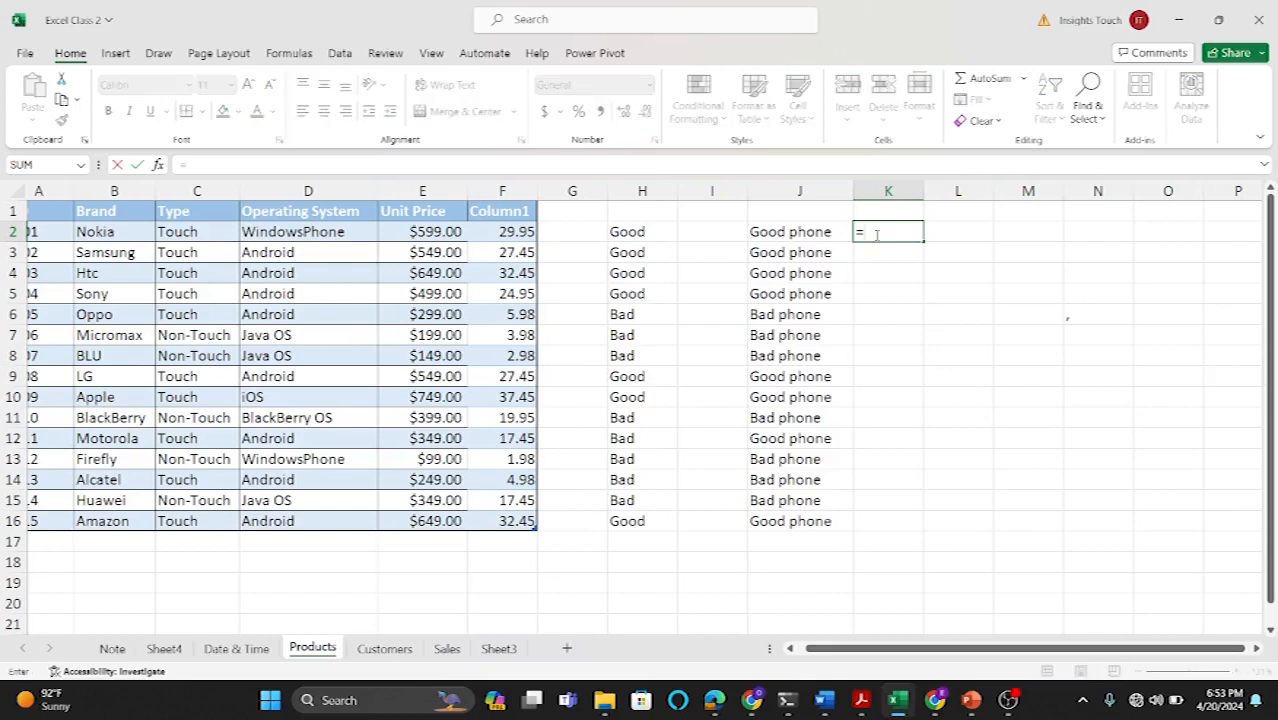
{"action": "type", "text": "IF("}
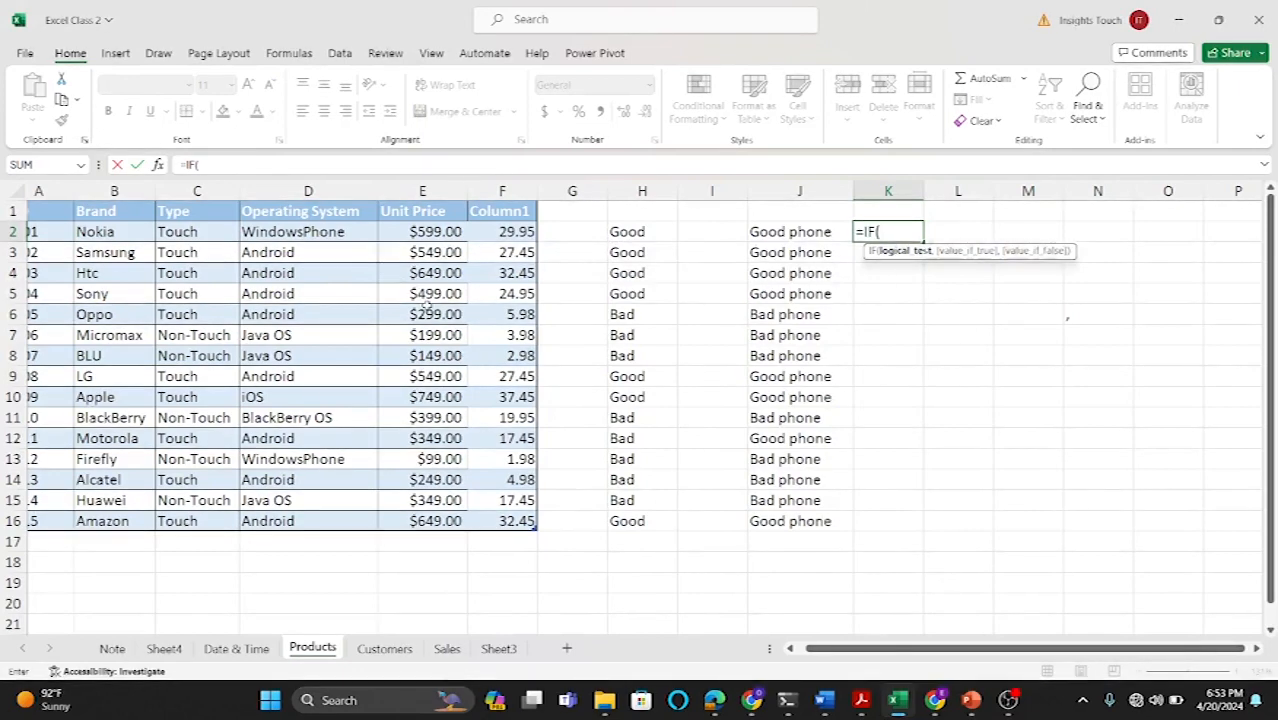
{"action": "type", "text": "or"}
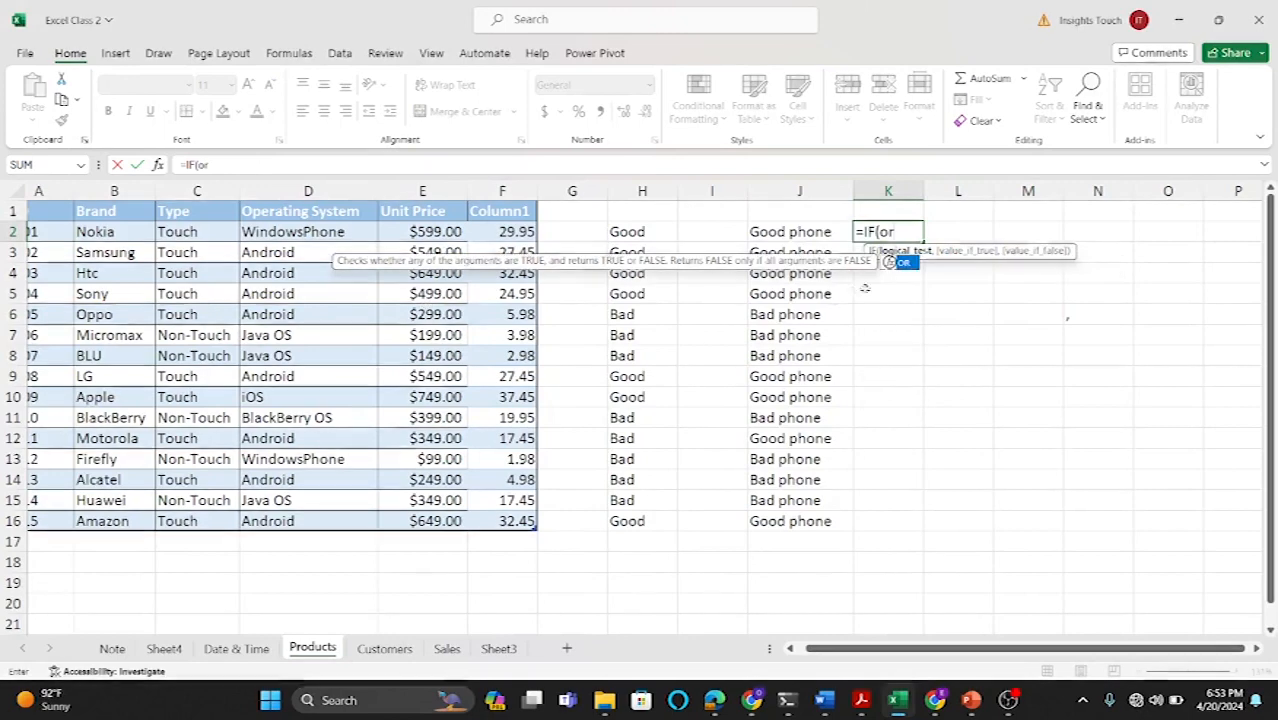
{"action": "double_click", "coordinate": [905, 262]}
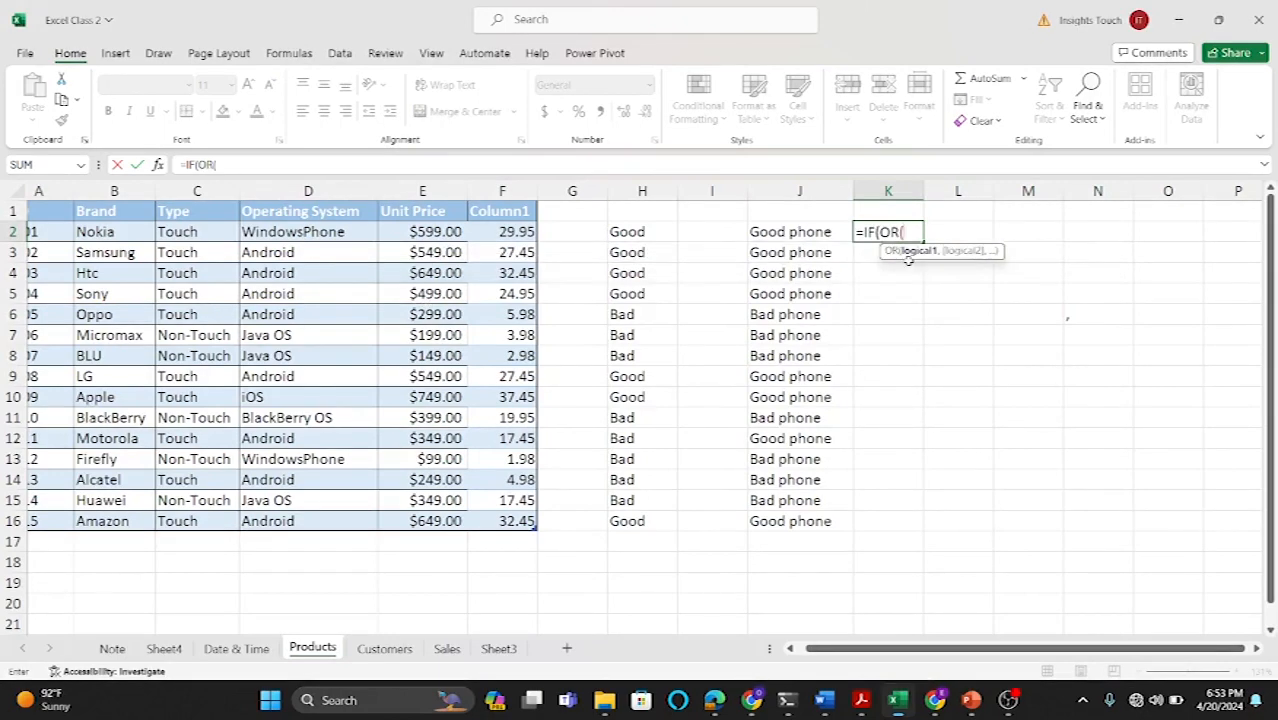
{"action": "left_click", "coordinate": [181, 252]}
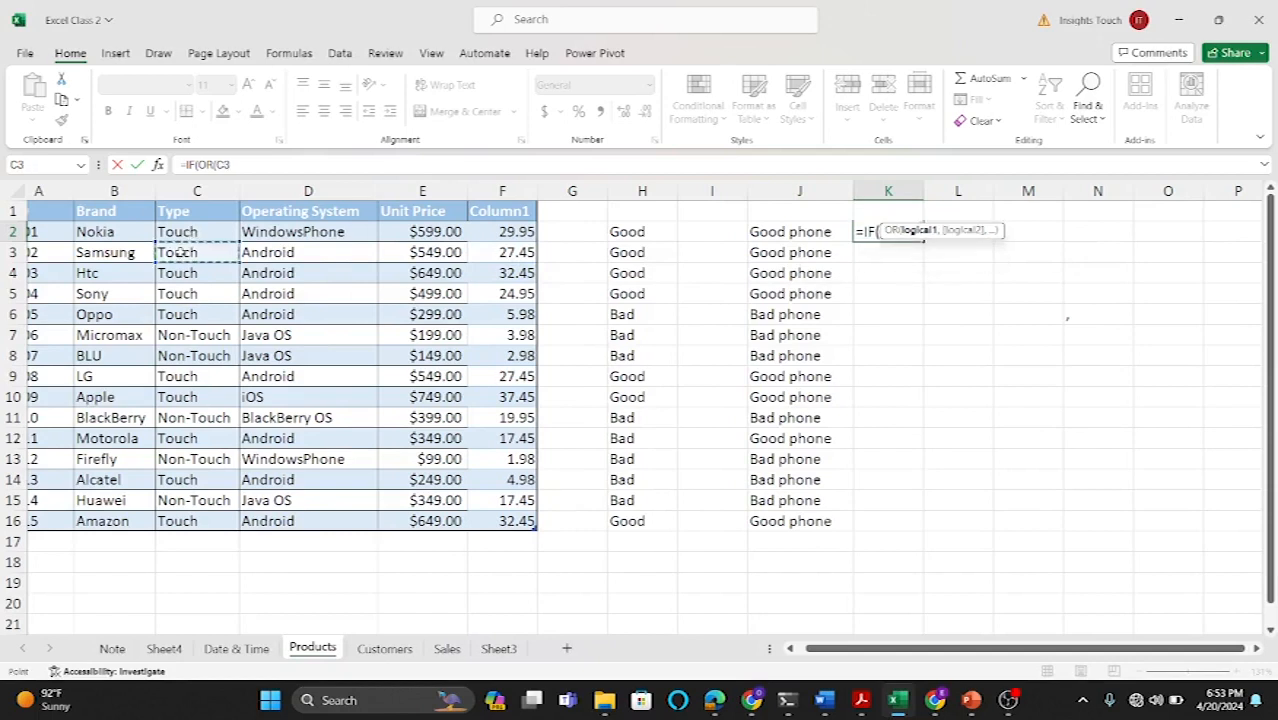
{"action": "key", "text": "BackSpace"}
{"action": "key", "text": "BackSpace"}
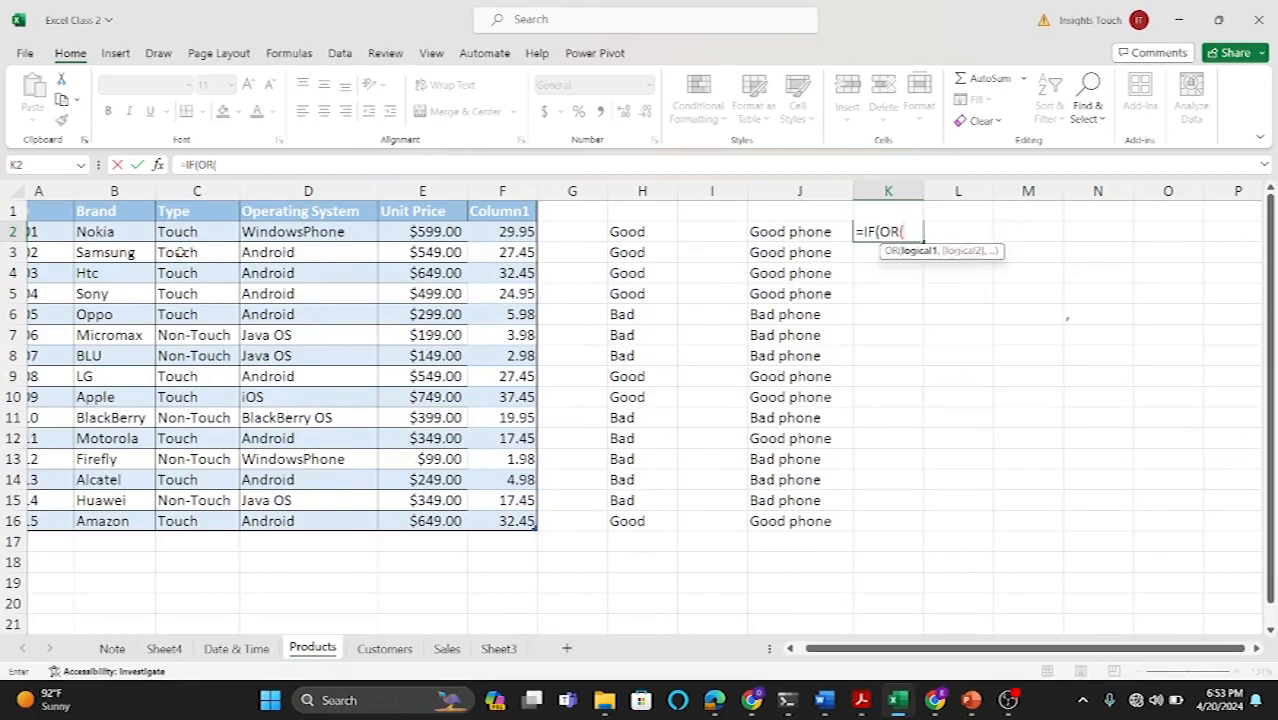
{"action": "left_click", "coordinate": [185, 253]}
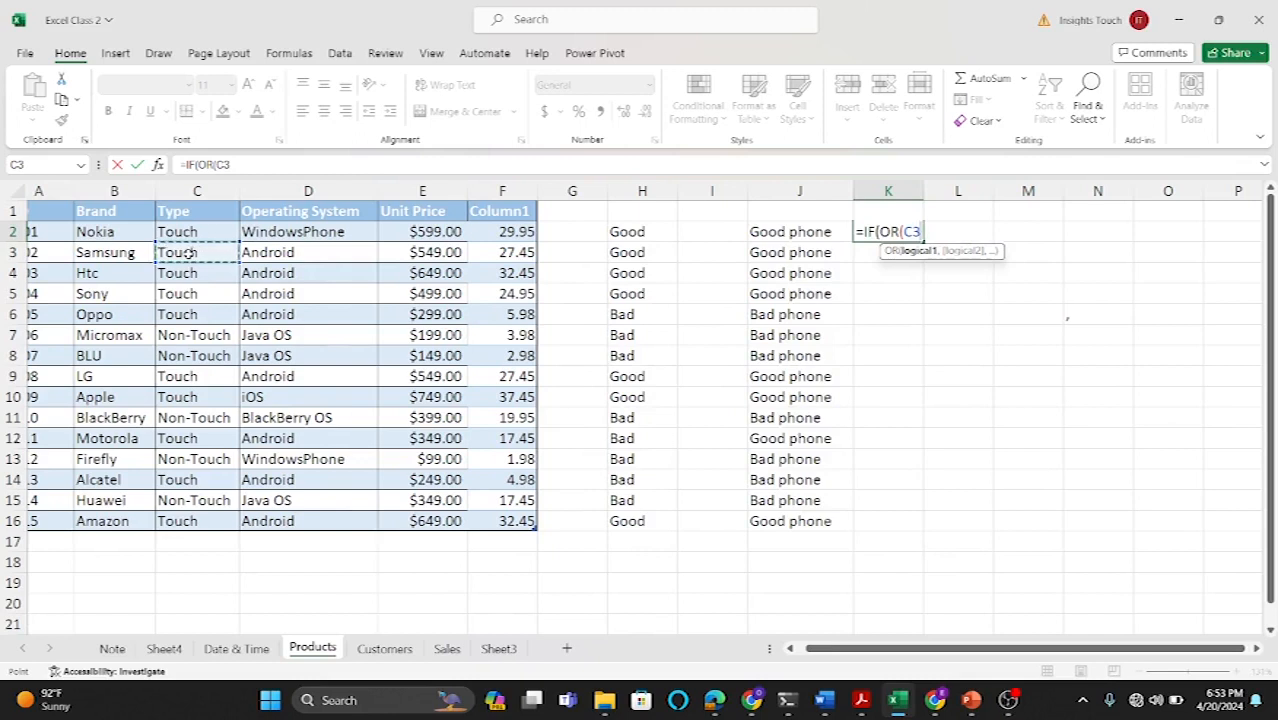
{"action": "type", "text": "="}
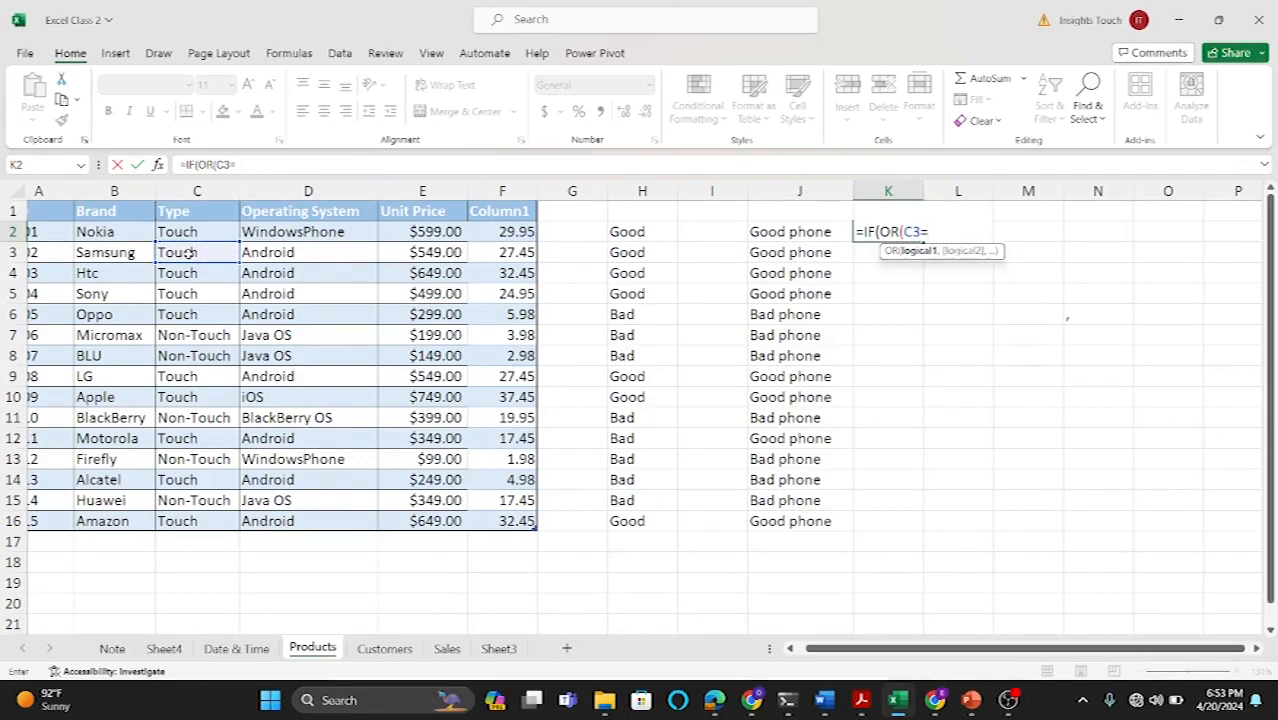
{"action": "type", "text": "T"}
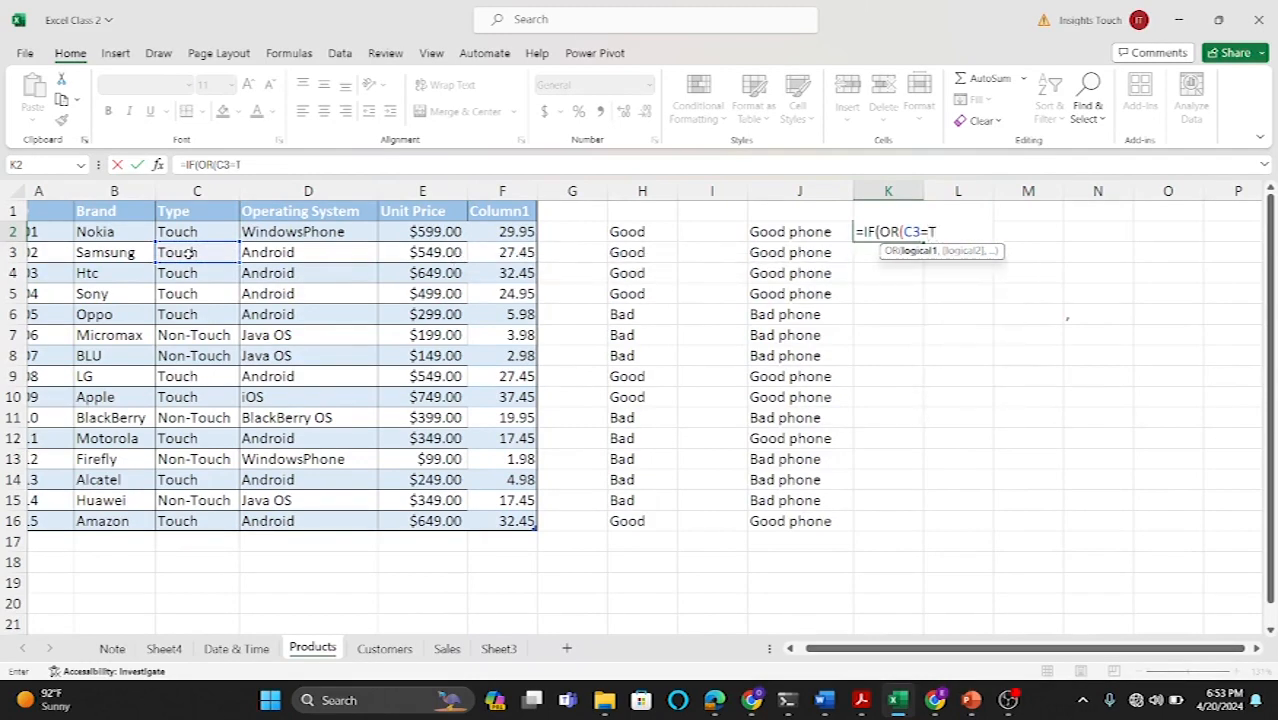
{"action": "key", "text": "BackSpace"}
{"action": "type", "text": "\"Touch\","}
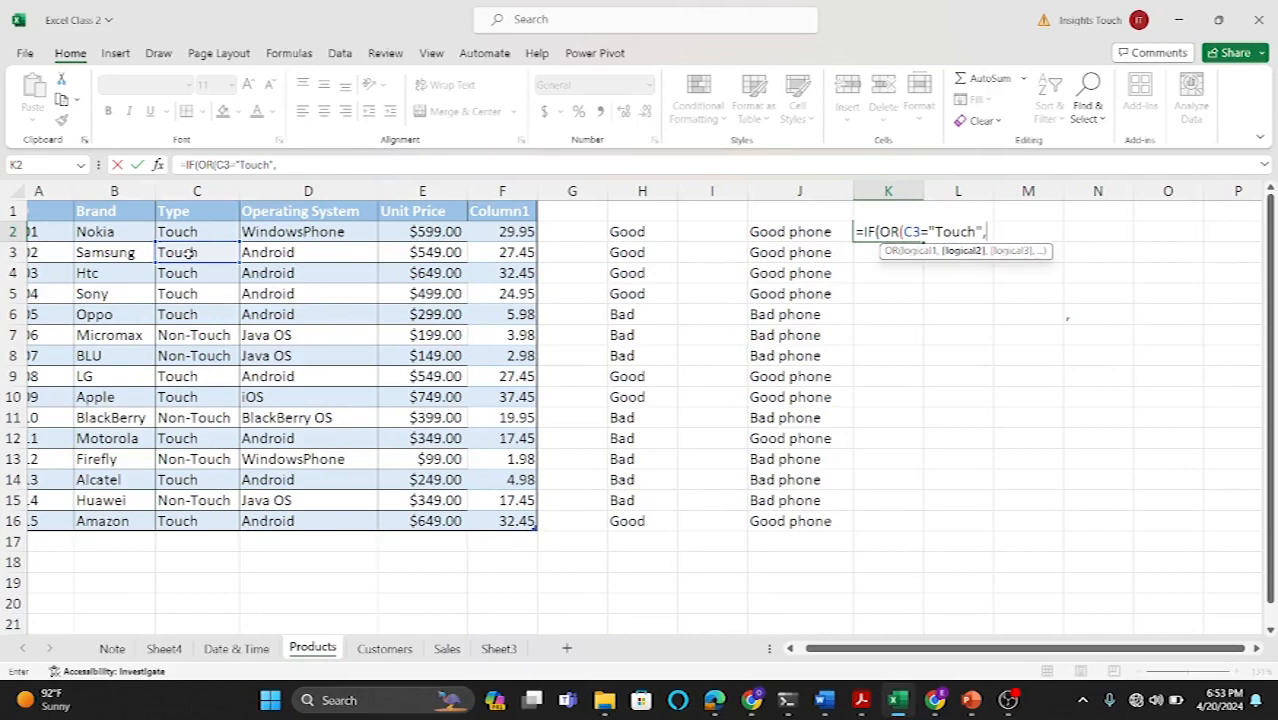
{"action": "left_click", "coordinate": [428, 256]}
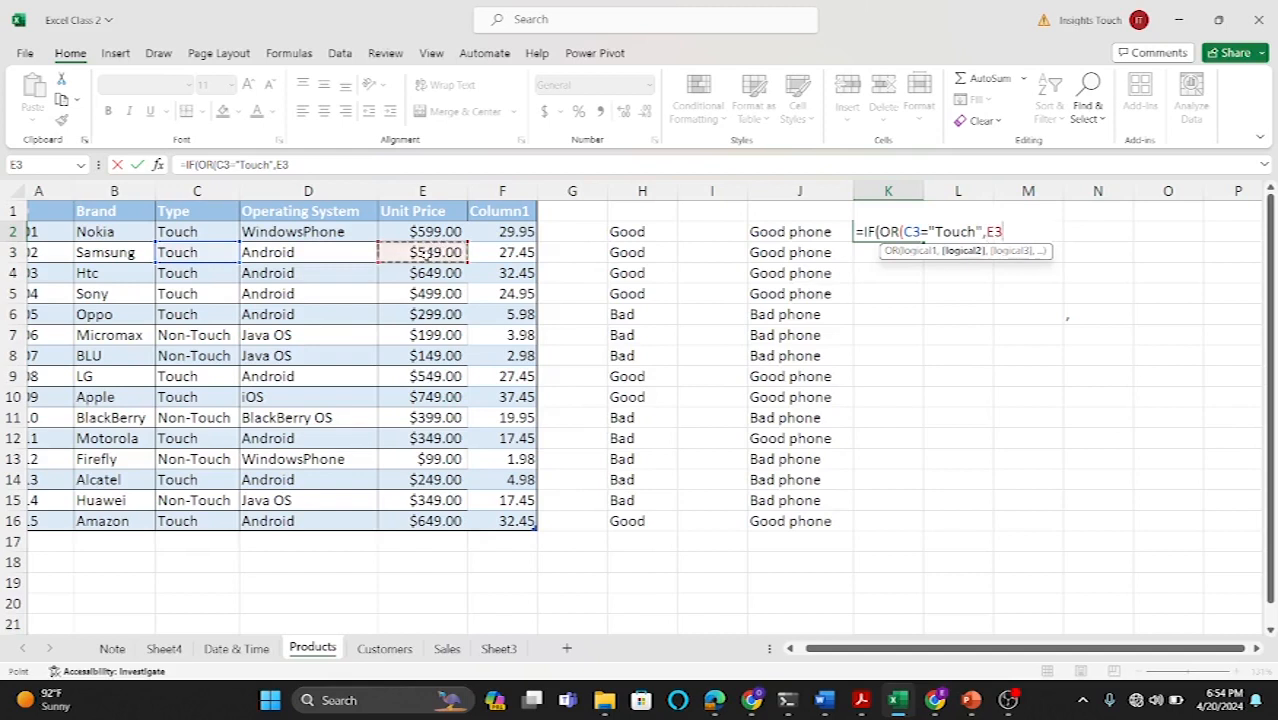
{"action": "type", "text": ">300"}
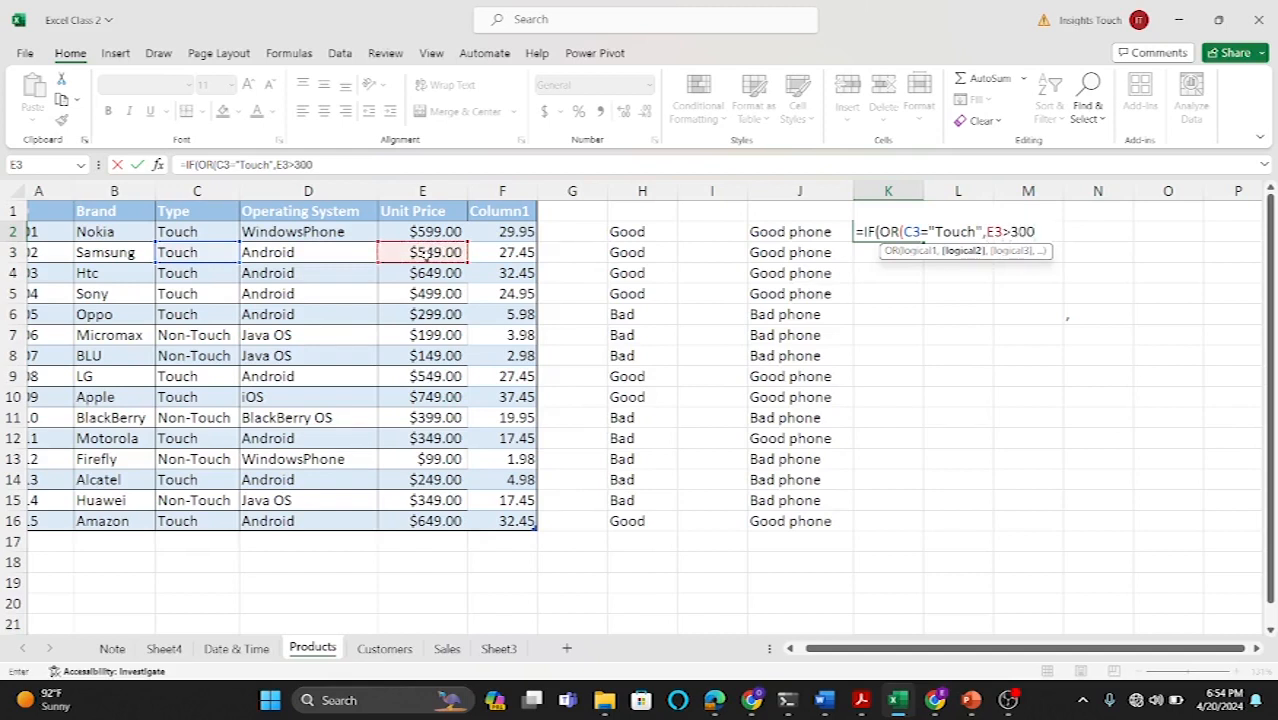
{"action": "type", "text": ")"}
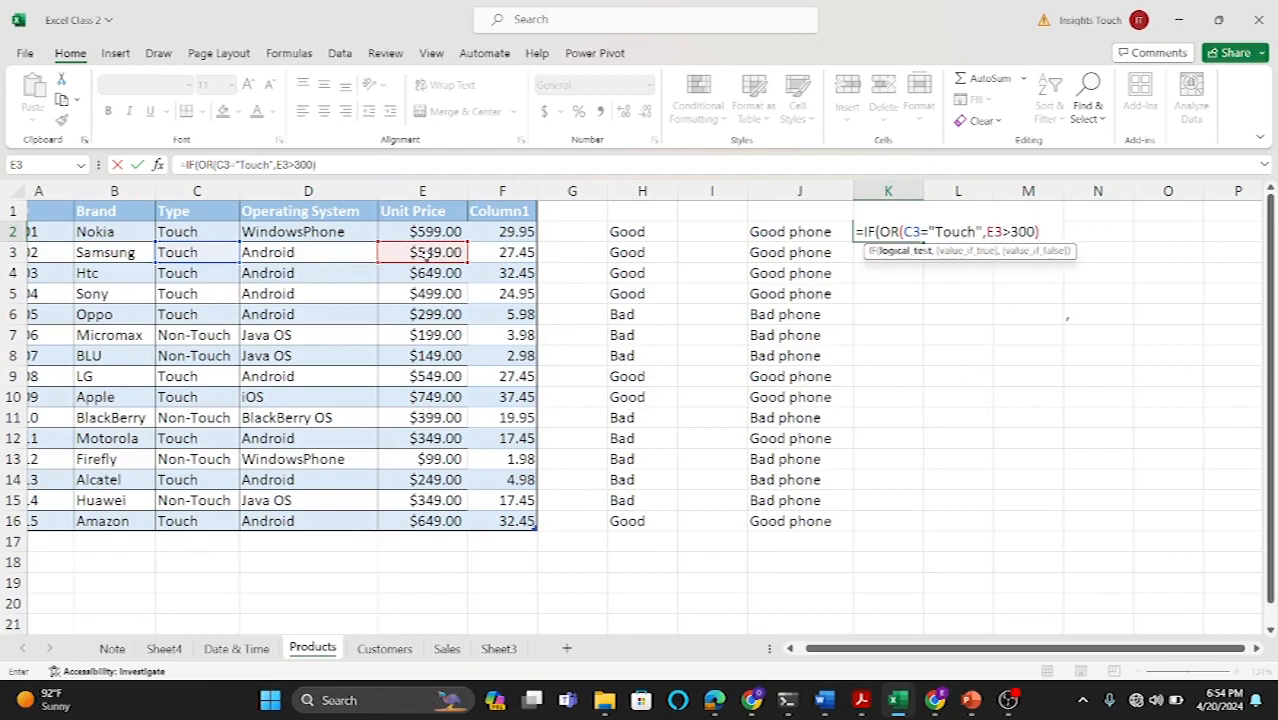
{"action": "type", "text": ",\"Goo"}
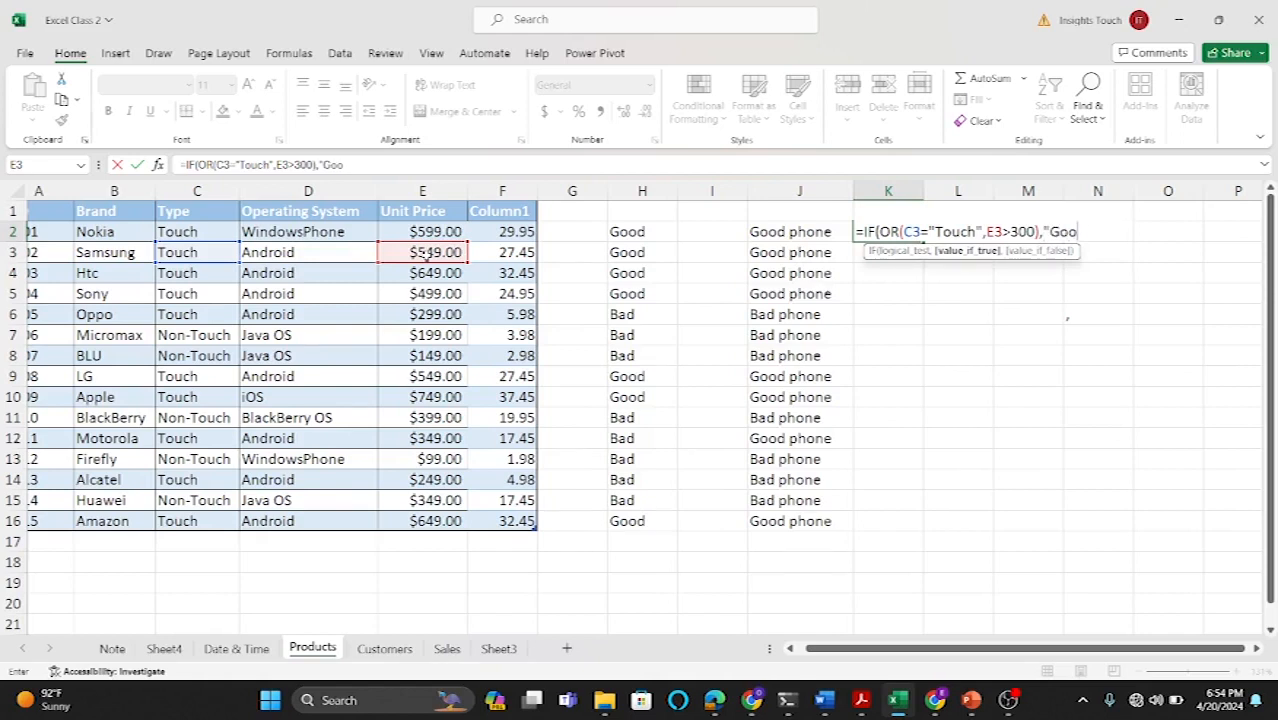
{"action": "type", "text": "d Dea"}
{"action": "type", "text": "l\""}
{"action": "type", "text": ",\""}
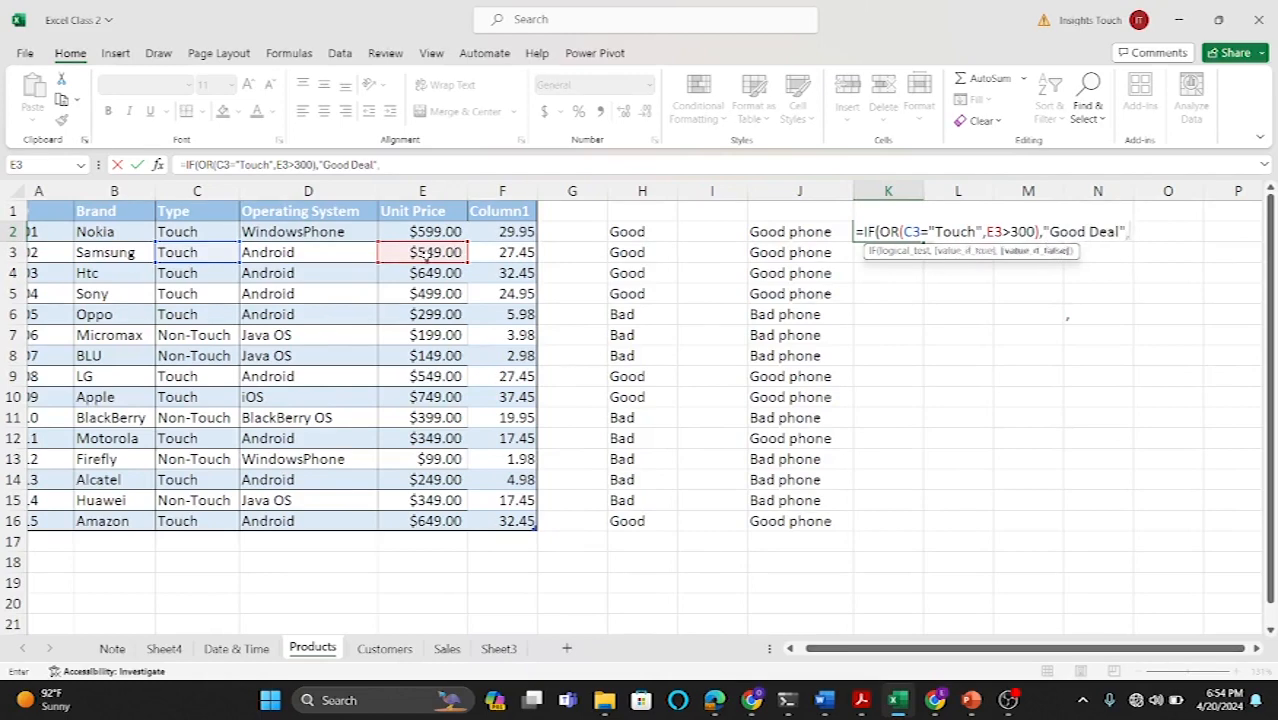
{"action": "type", "text": "Bad Deal\""}
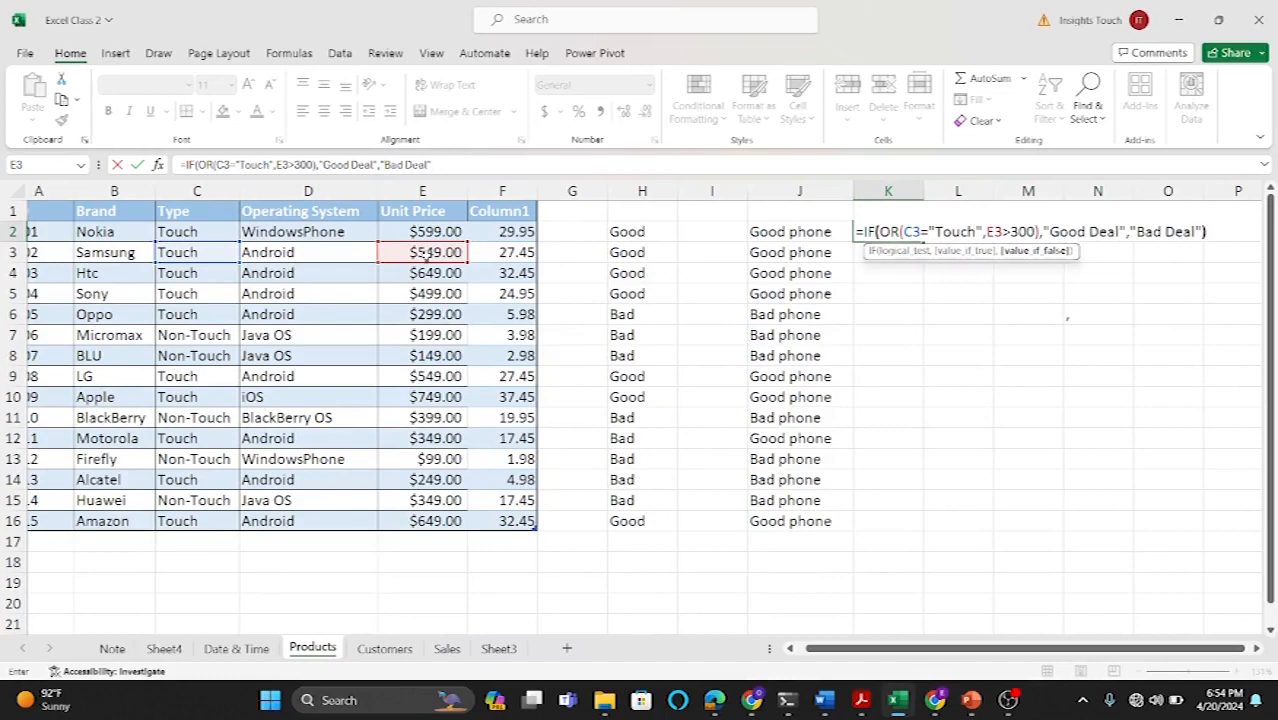
{"action": "type", "text": ")"}
Step: Finish the K2 formula with "Good Deal" if true and "Bad Deal" otherwise, and confirm it
{"action": "key", "text": "Return"}
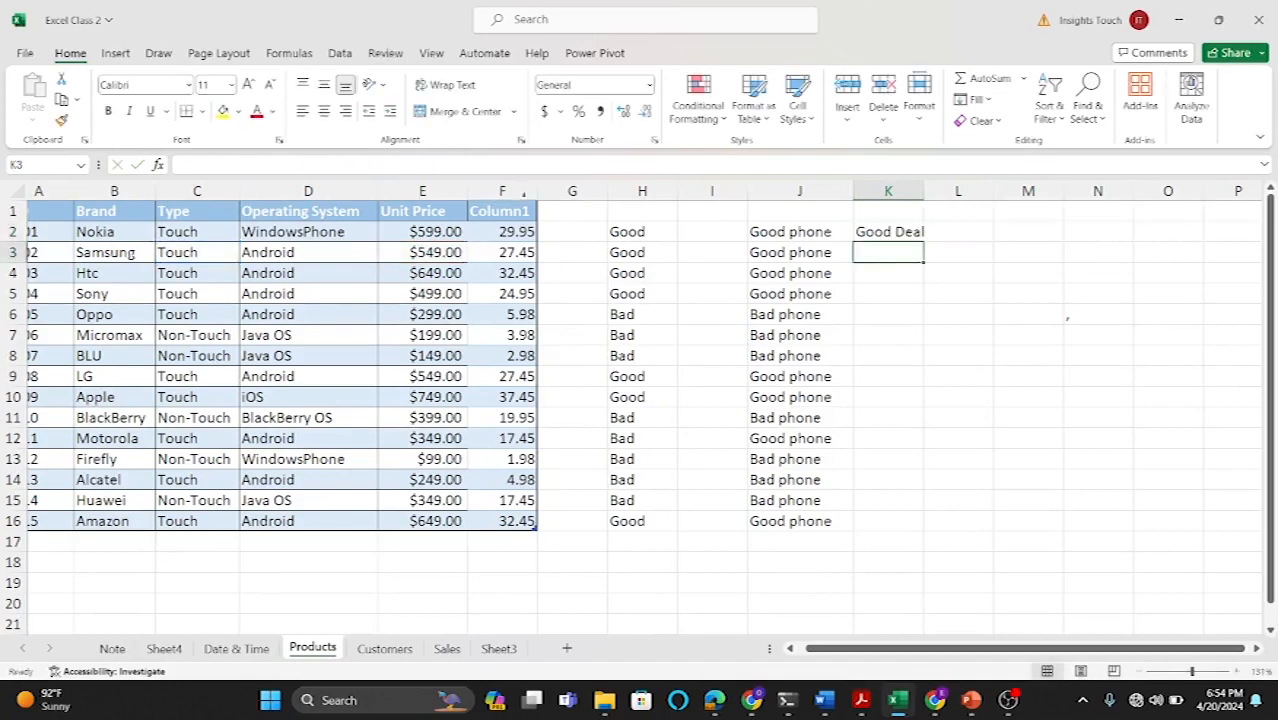
Step: Widen column K and fill the K2 formula down through K16 for every product row
{"action": "left_click_drag", "start_coordinate": [921, 189], "coordinate": [933, 189]}
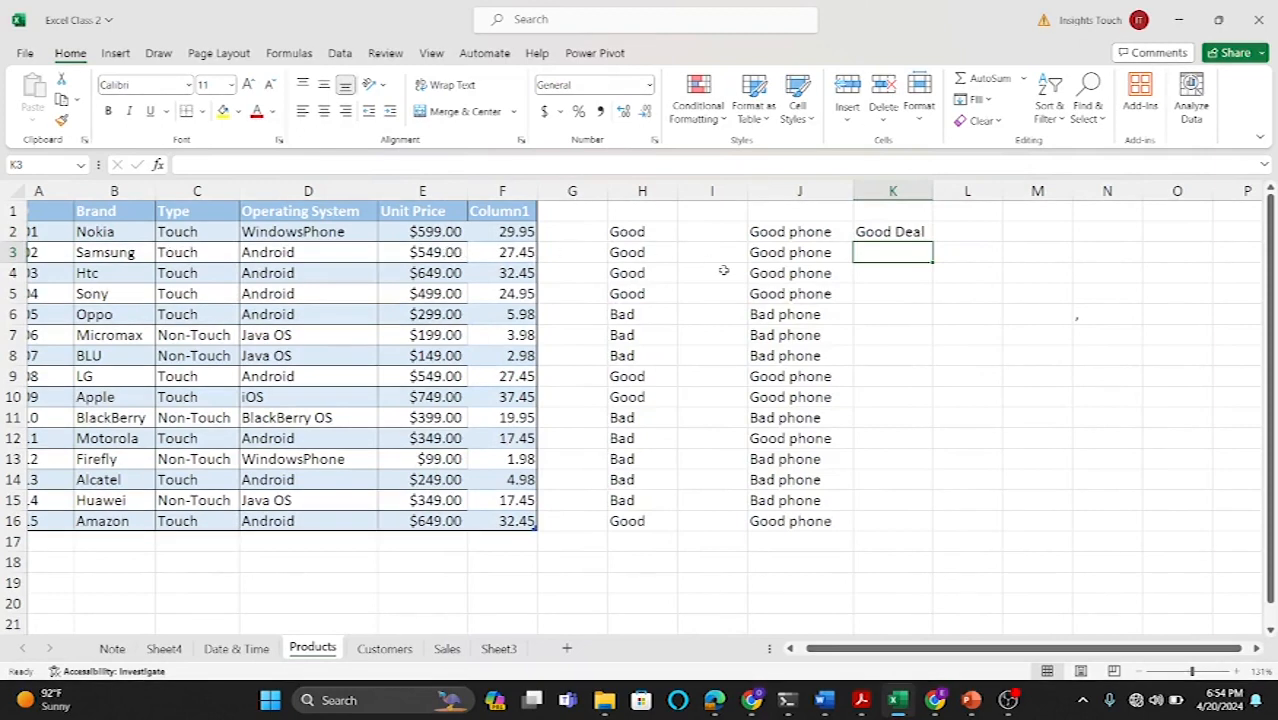
{"action": "left_click", "coordinate": [903, 232]}
{"action": "left_click_drag", "start_coordinate": [932, 240], "coordinate": [930, 524]}
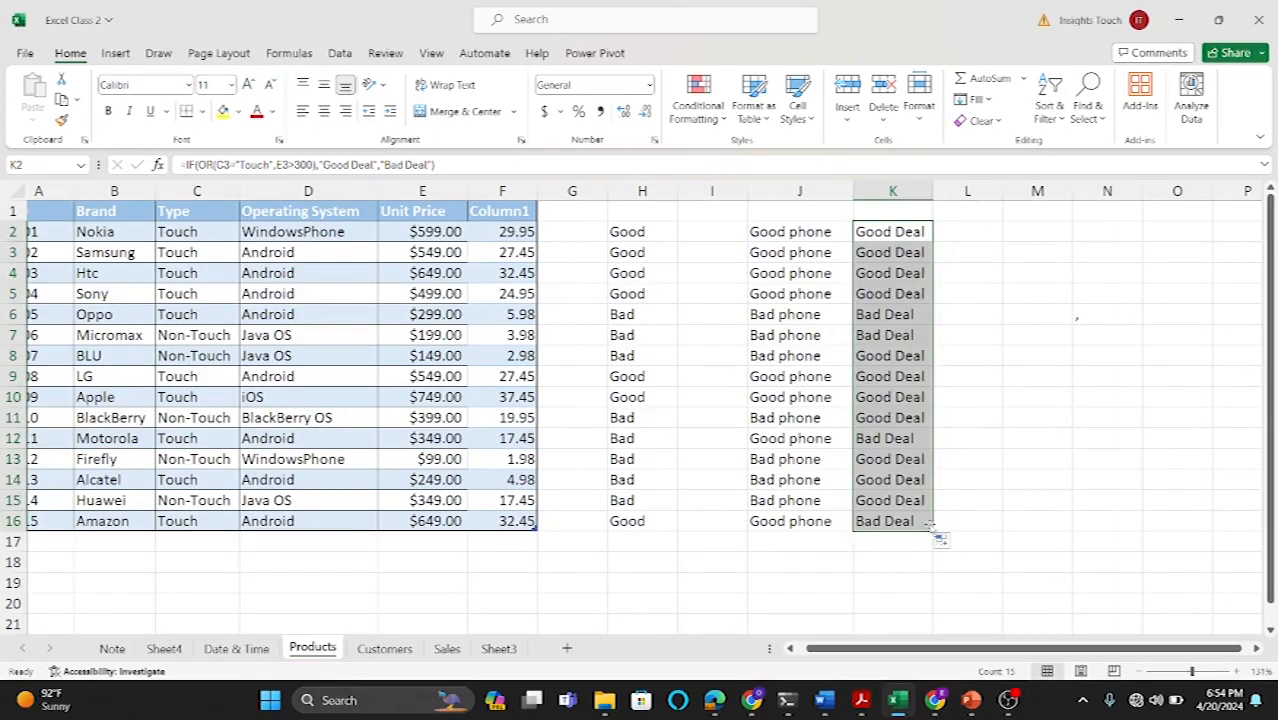
{"action": "left_click", "coordinate": [8, 438]}
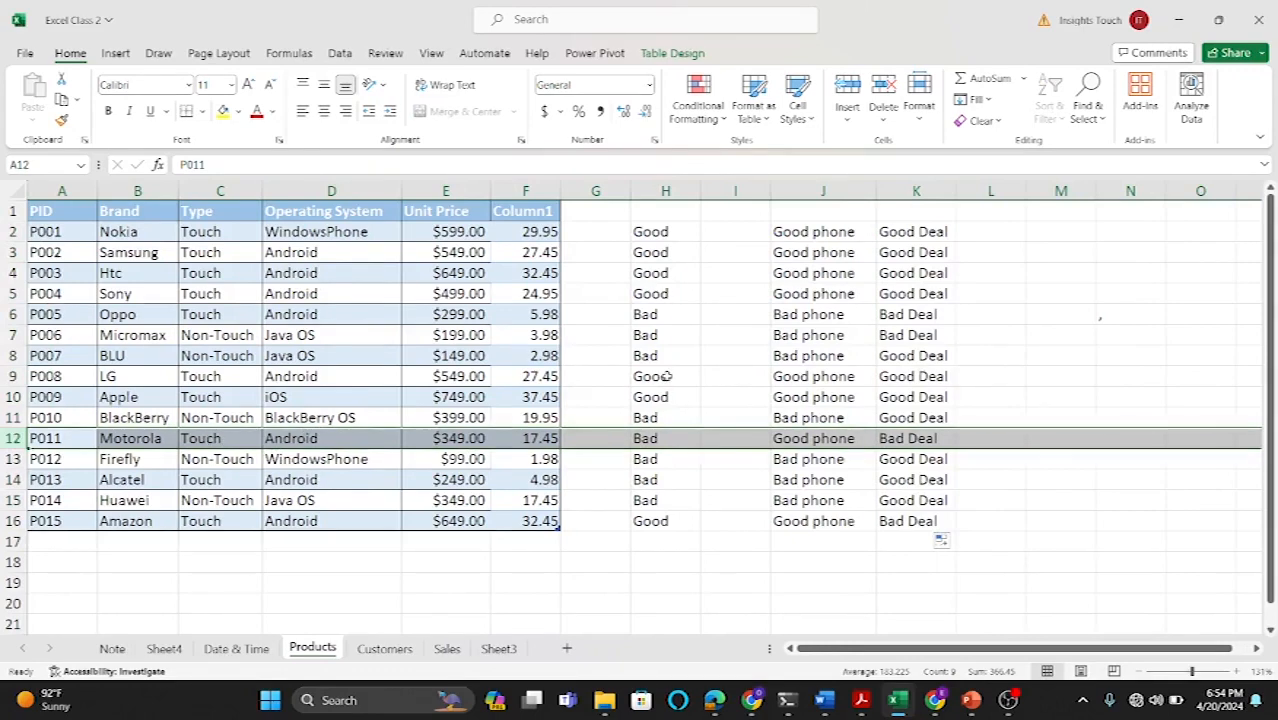
{"action": "left_click_drag", "start_coordinate": [957, 185], "coordinate": [979, 185]}
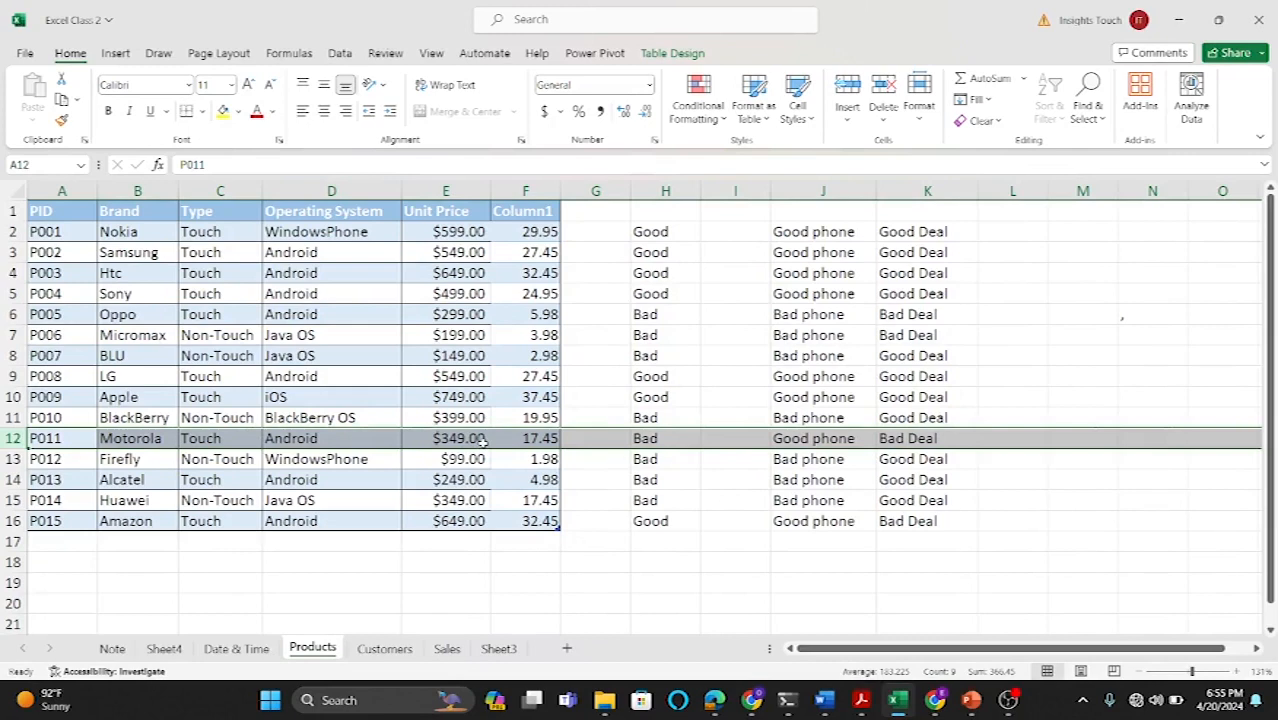
Step: Inspect the OR formulas in K12 and K2, comparing their cell references with the product rows
{"action": "left_click", "coordinate": [903, 480]}
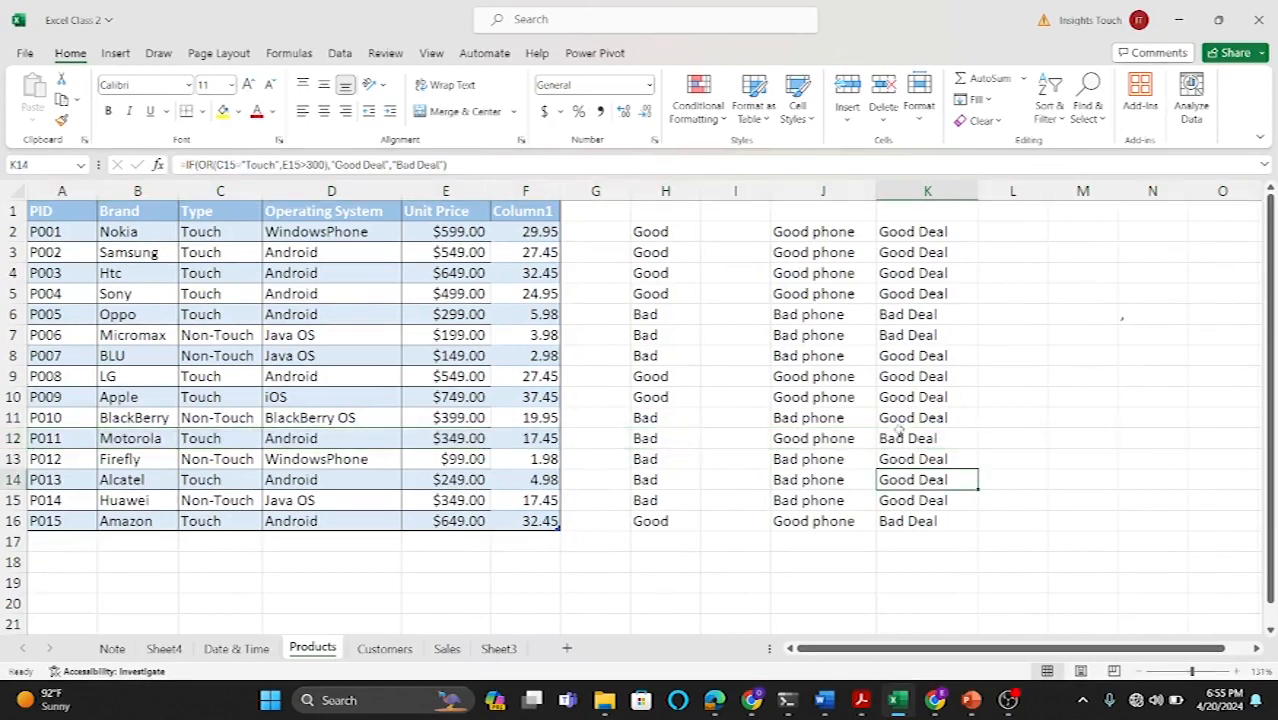
{"action": "double_click", "coordinate": [897, 438]}
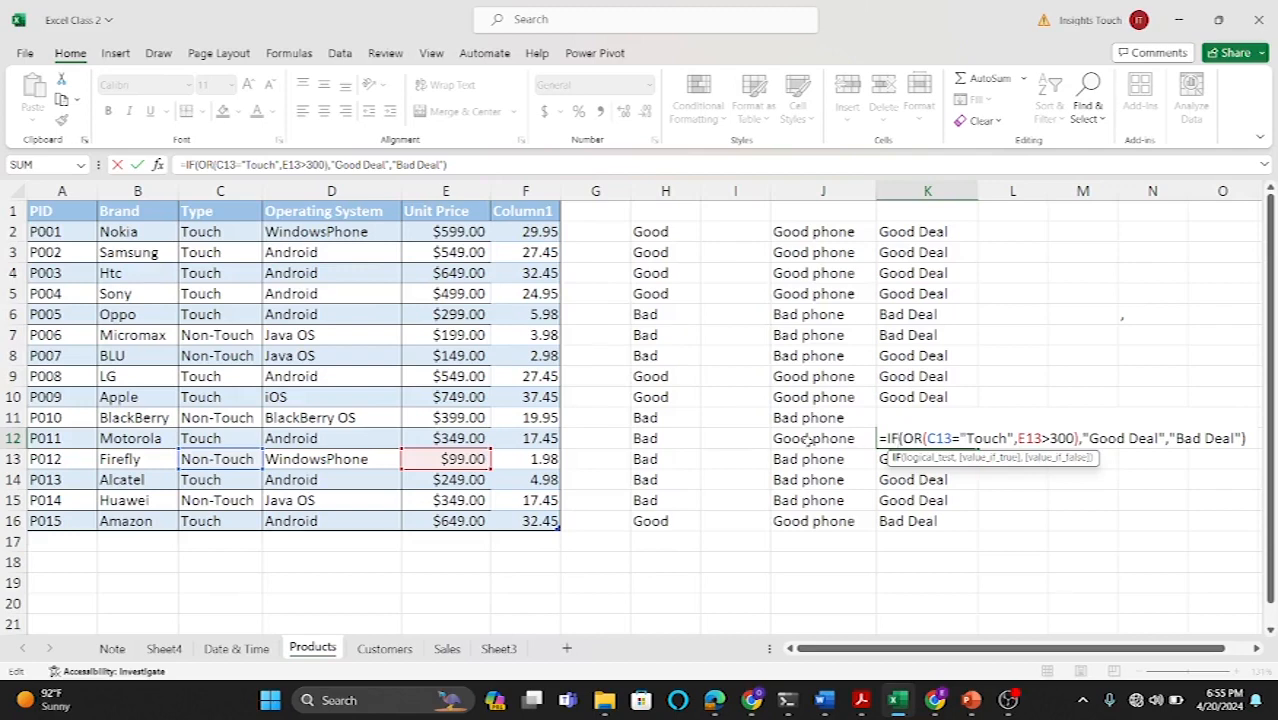
{"action": "key", "text": "Return"}
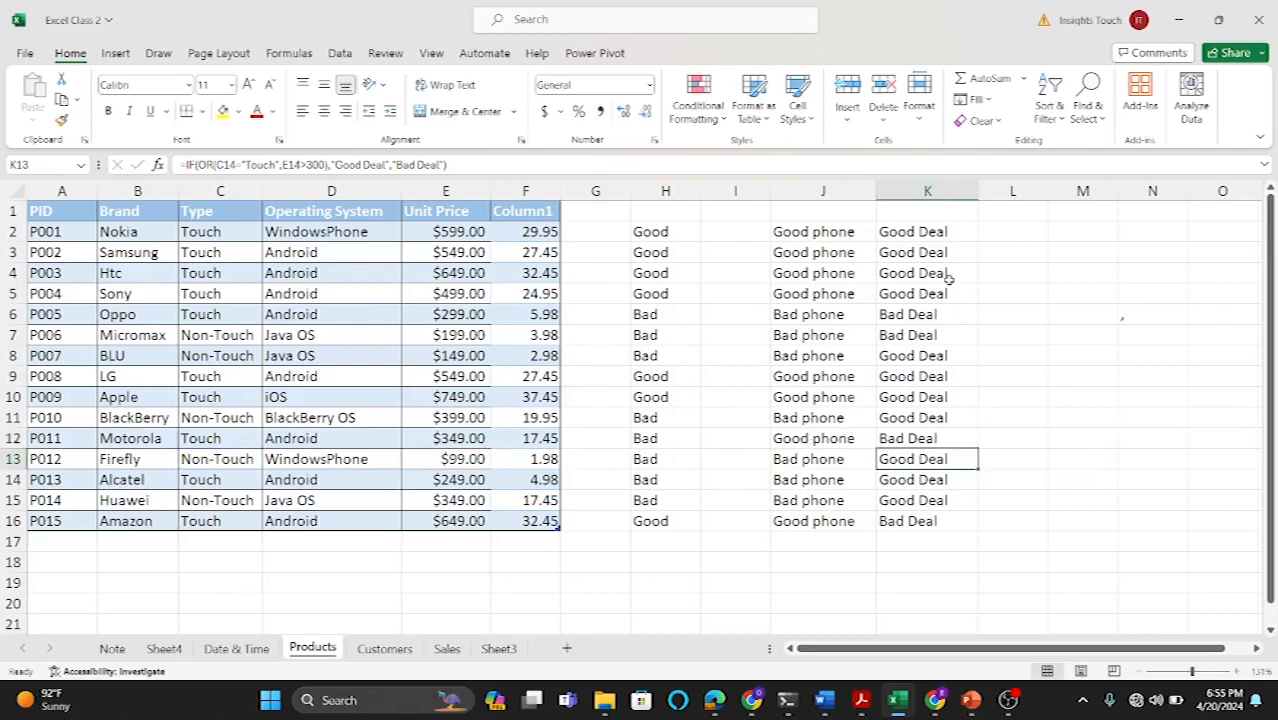
{"action": "left_click", "coordinate": [908, 231]}
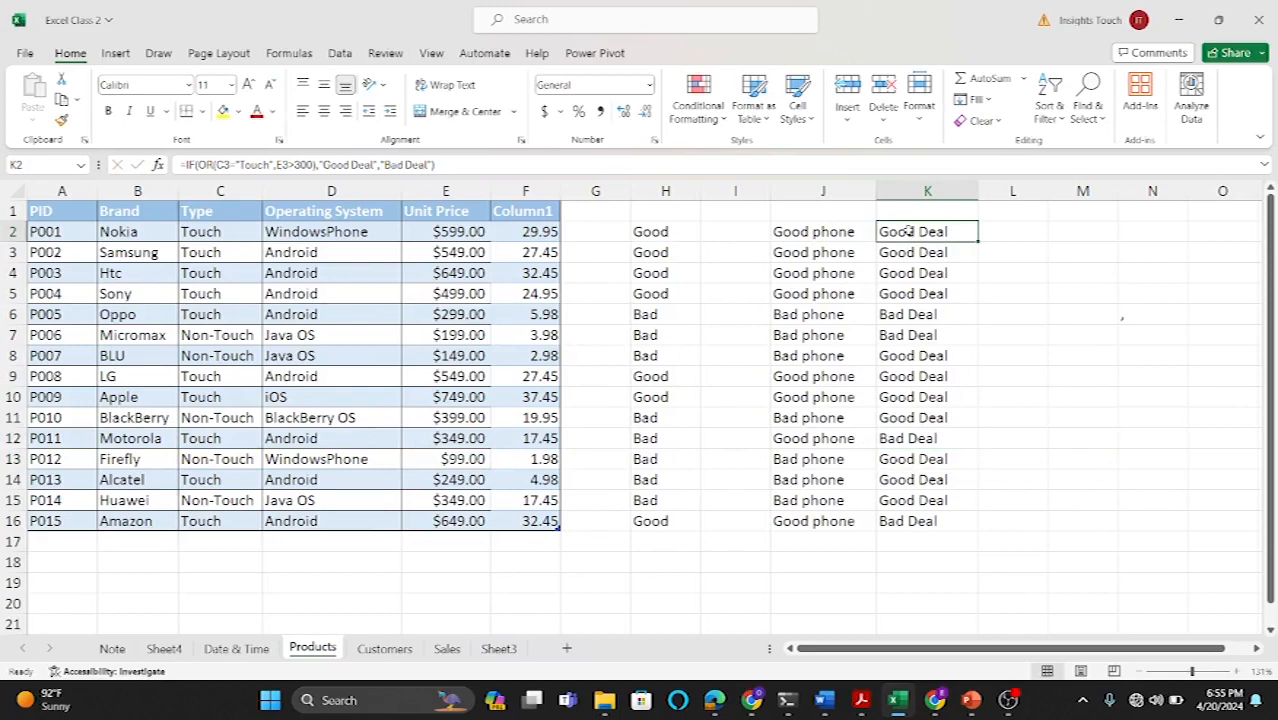
{"action": "double_click", "coordinate": [908, 231]}
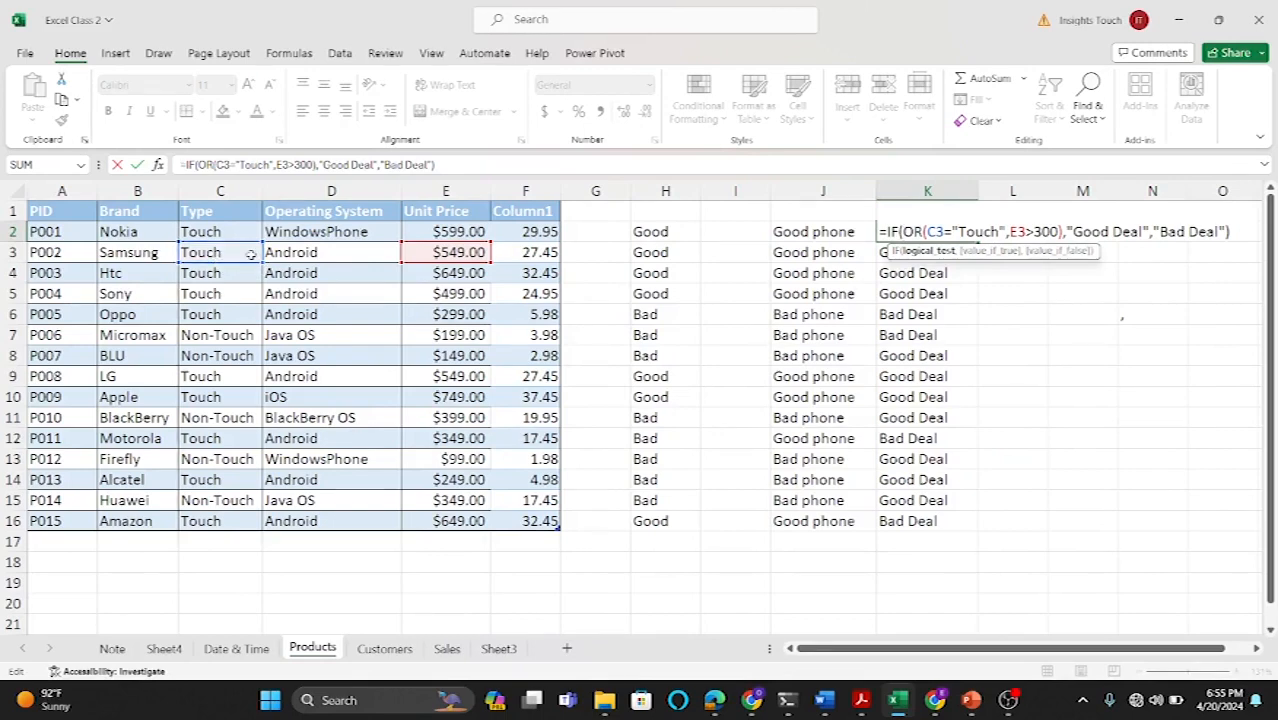
{"action": "key", "text": "Return"}
{"action": "double_click", "coordinate": [928, 231]}
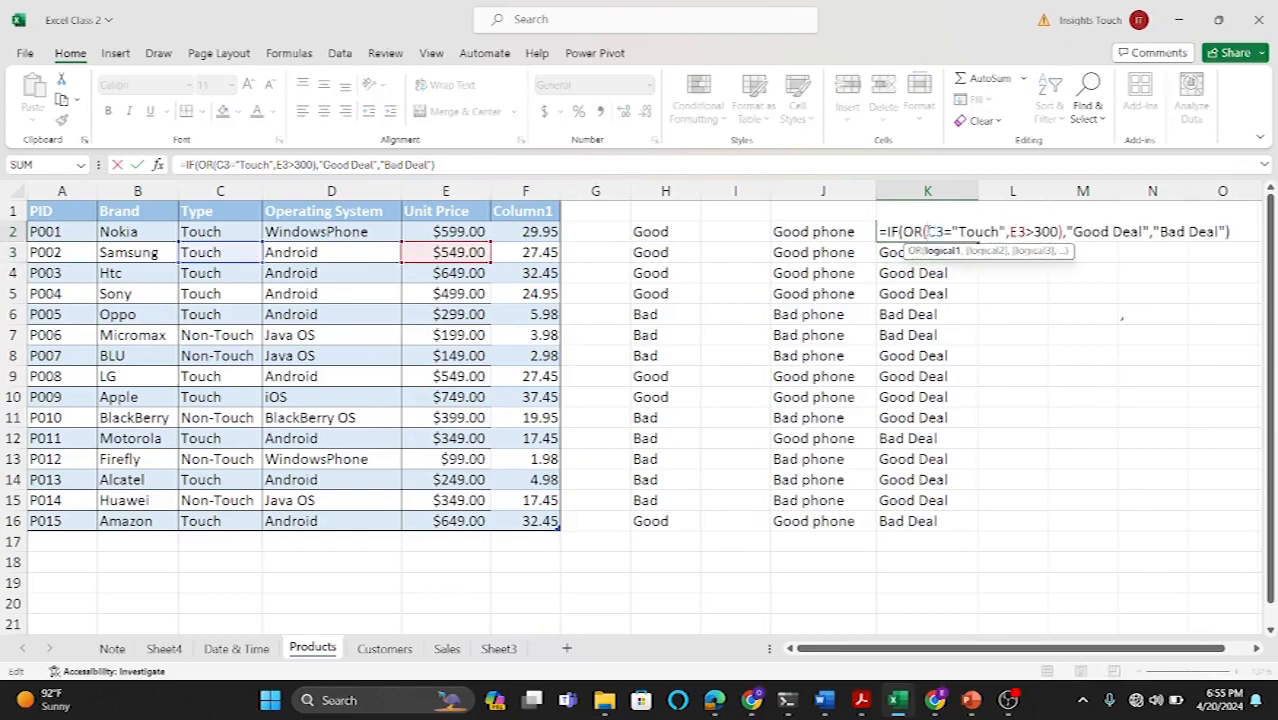
{"action": "key", "text": "Return"}
{"action": "left_click", "coordinate": [928, 231]}
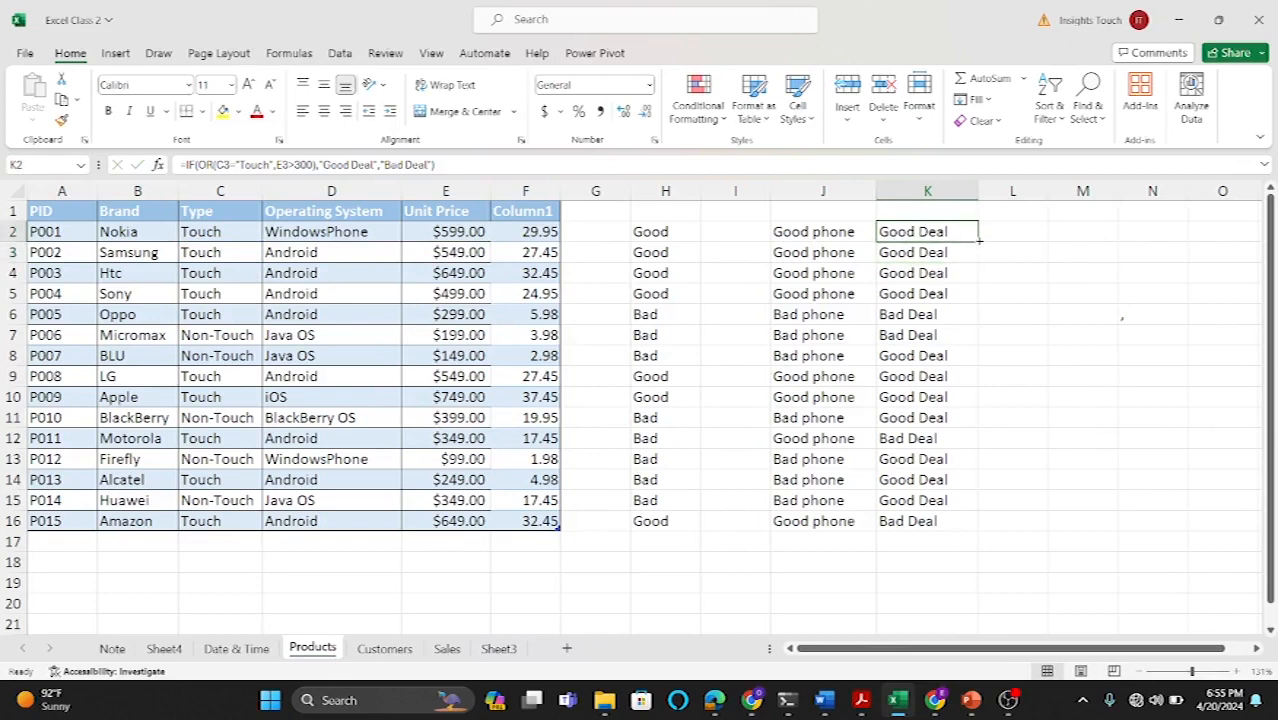
Step: Fill the K2 OR formula down through K16 again, rechecking the row 12 formula in between
{"action": "double_click", "coordinate": [979, 240]}
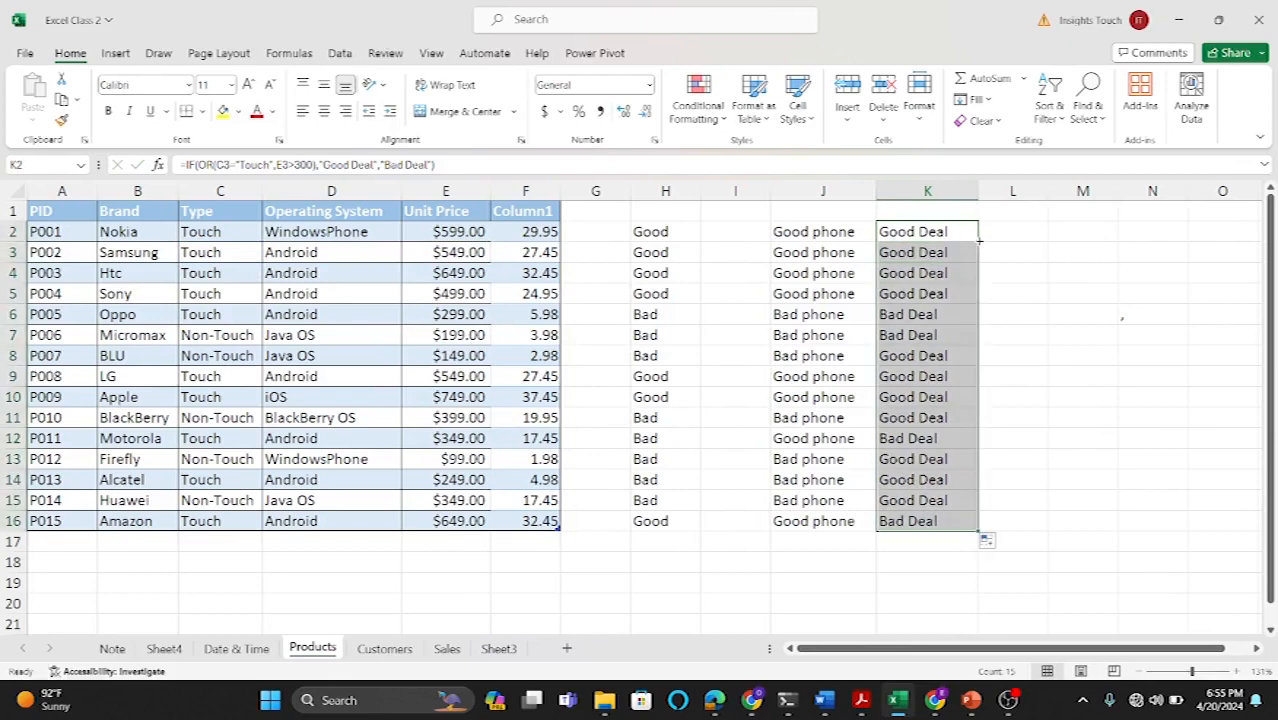
{"action": "left_click", "coordinate": [886, 438]}
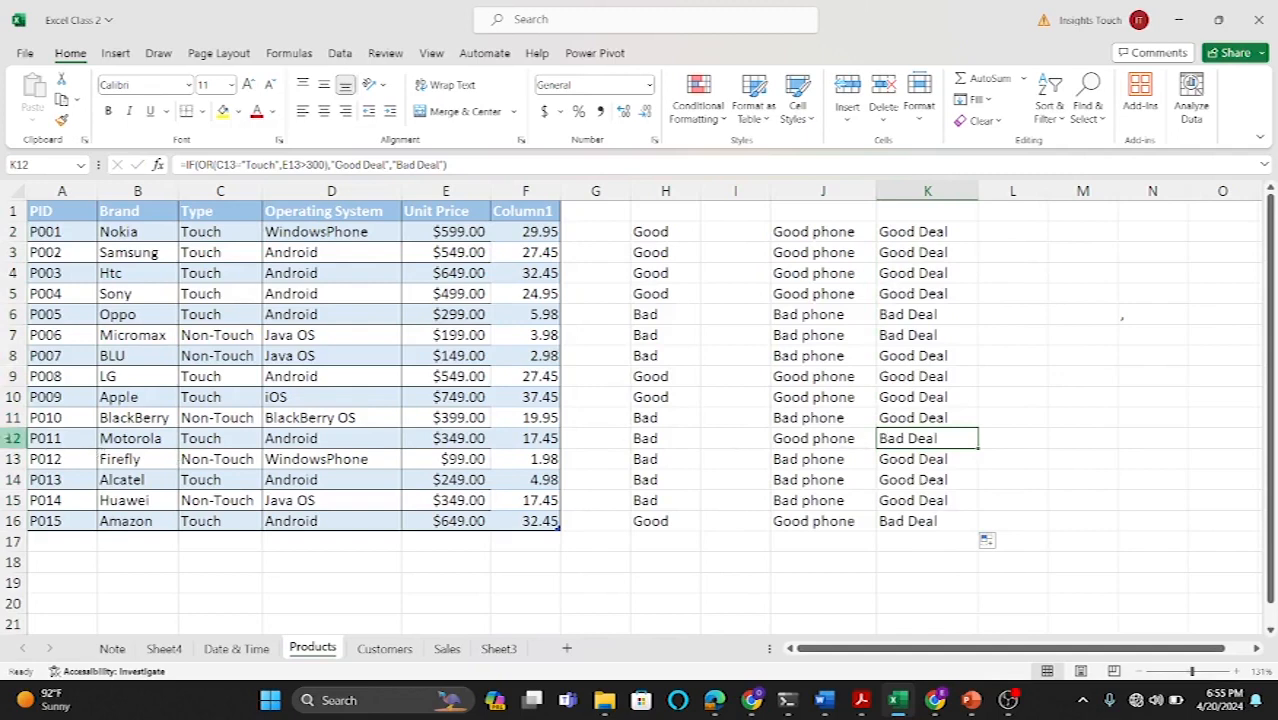
{"action": "left_click", "coordinate": [12, 438]}
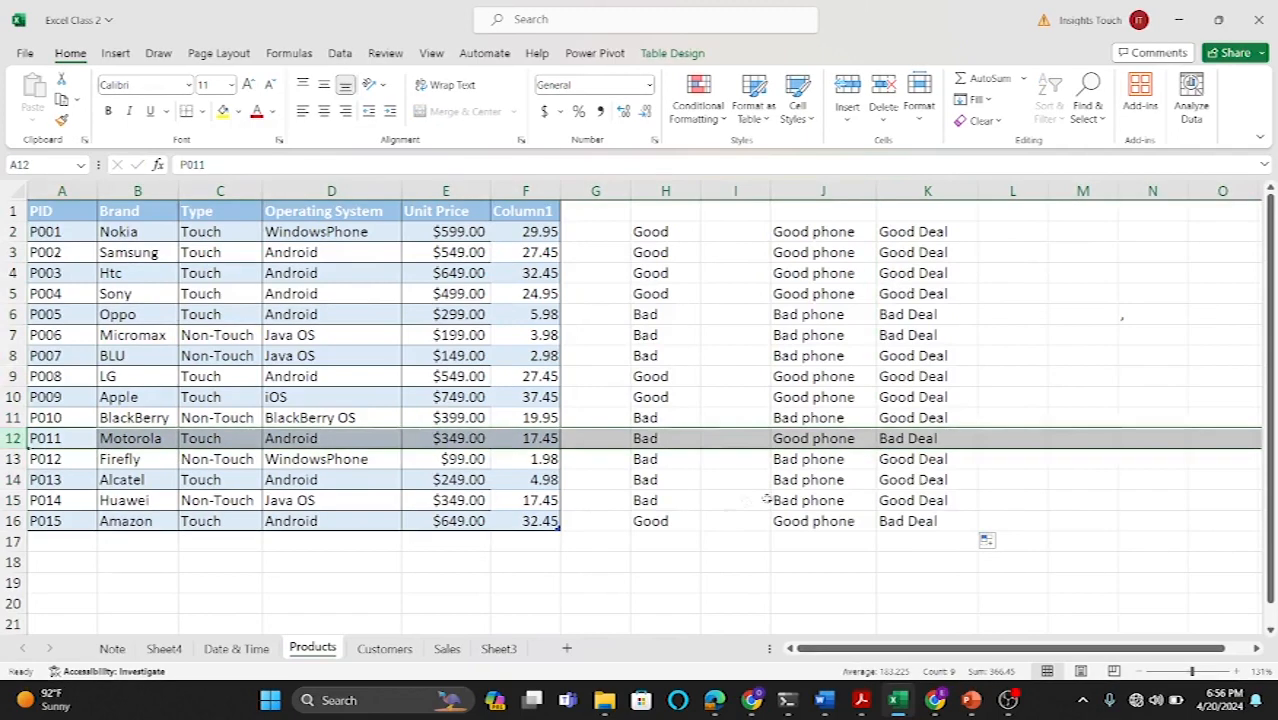
{"action": "double_click", "coordinate": [915, 438]}
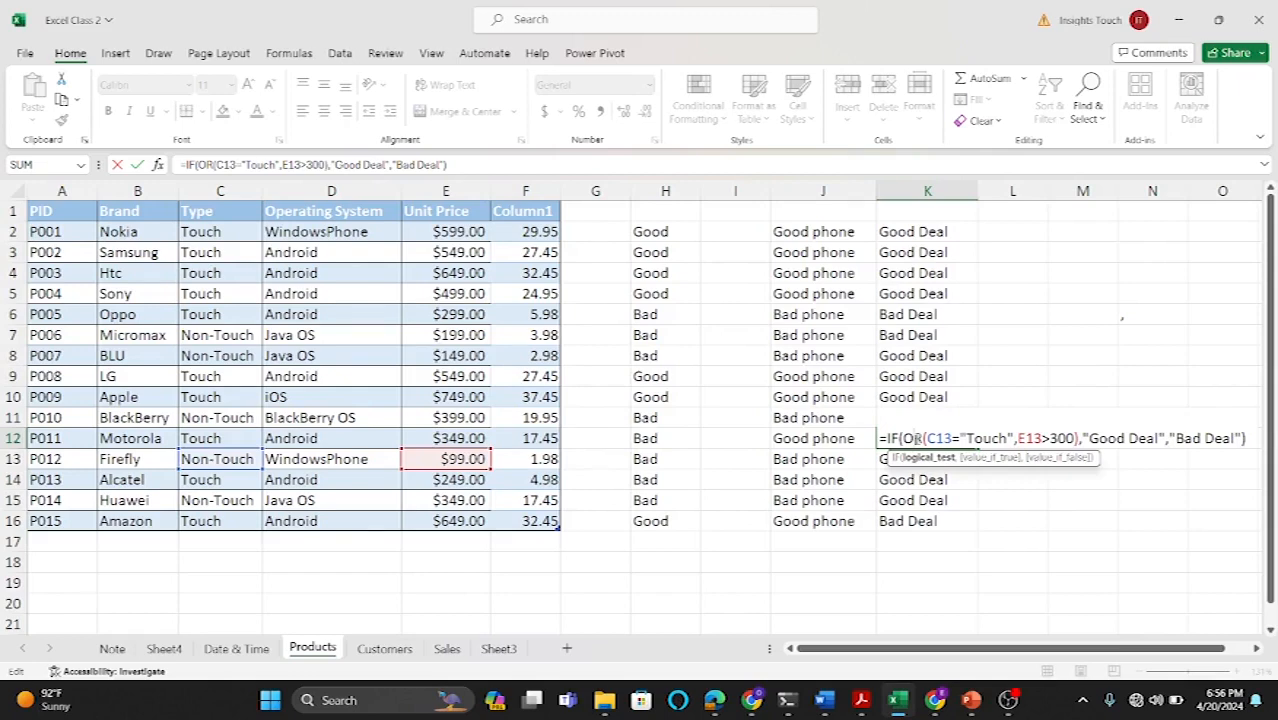
{"action": "key", "text": "Return"}
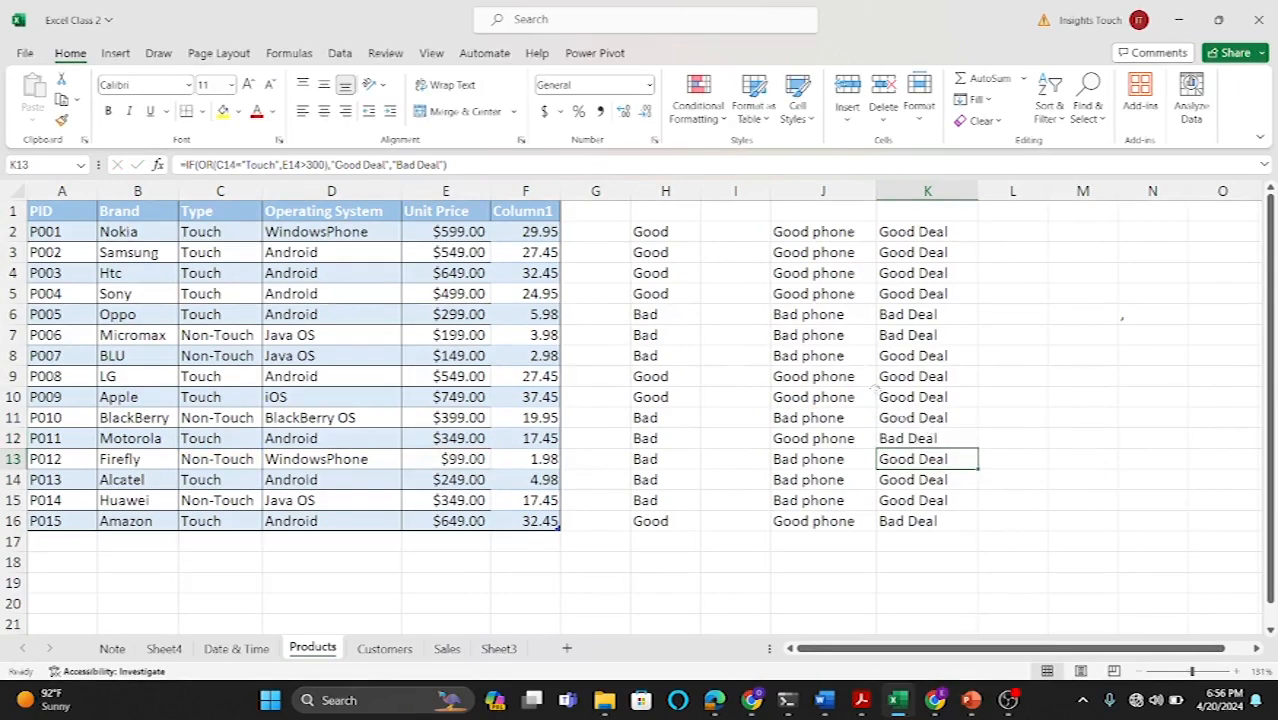
{"action": "left_click", "coordinate": [916, 236]}
{"action": "left_click_drag", "start_coordinate": [916, 240], "coordinate": [951, 525]}
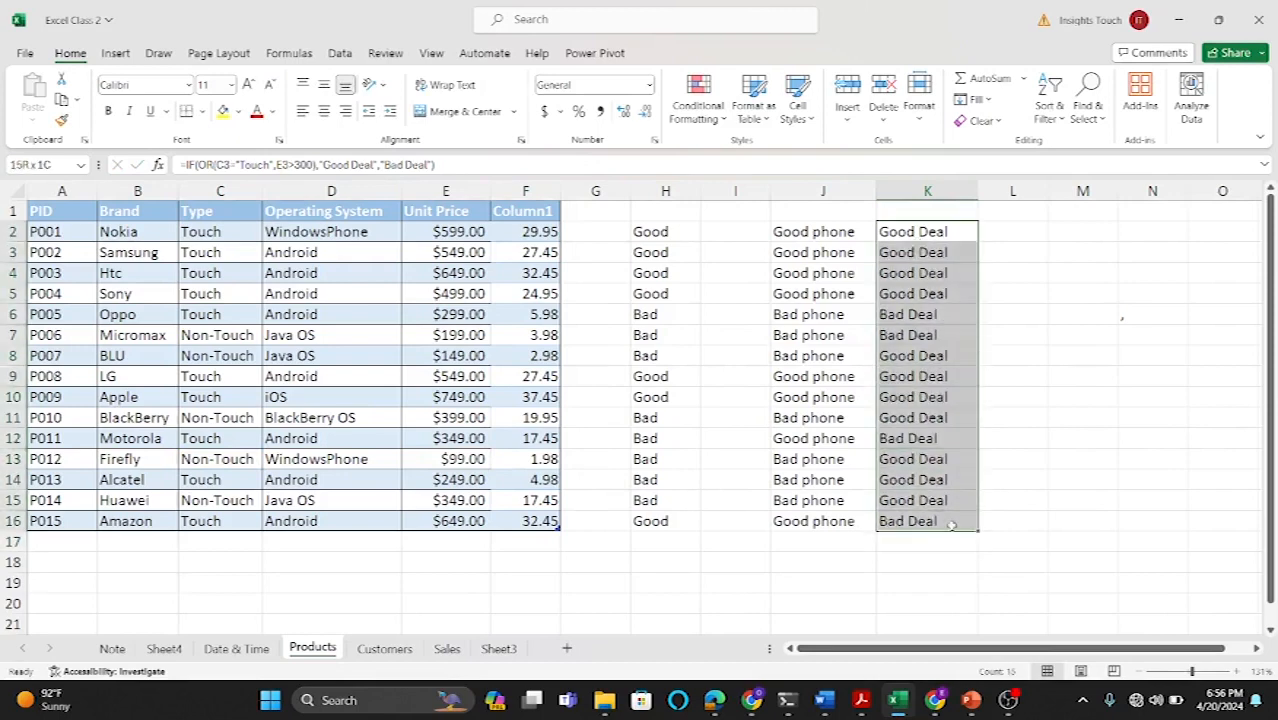
Step: Clear K2:K16 and start a new K2 formula =IF(OR( testing whether the row's Type equals "Touch"
{"action": "key", "text": "Delete"}
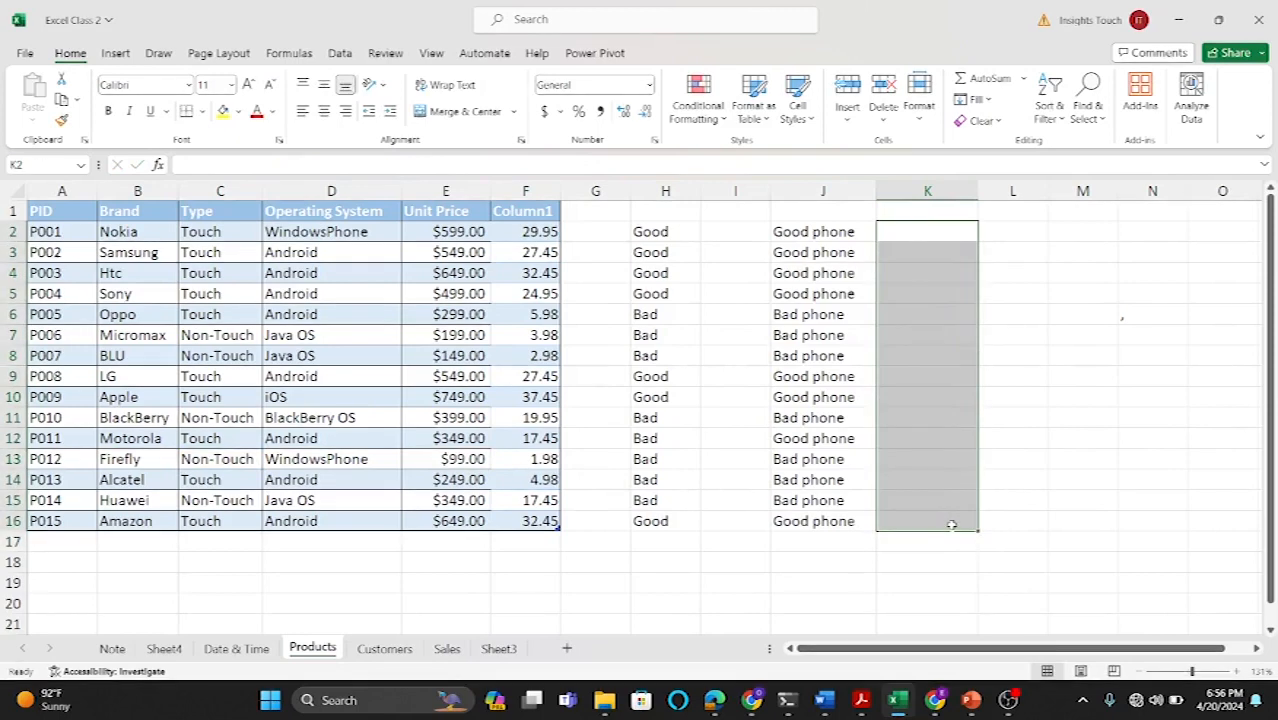
{"action": "left_click", "coordinate": [912, 237]}
{"action": "type", "text": "="}
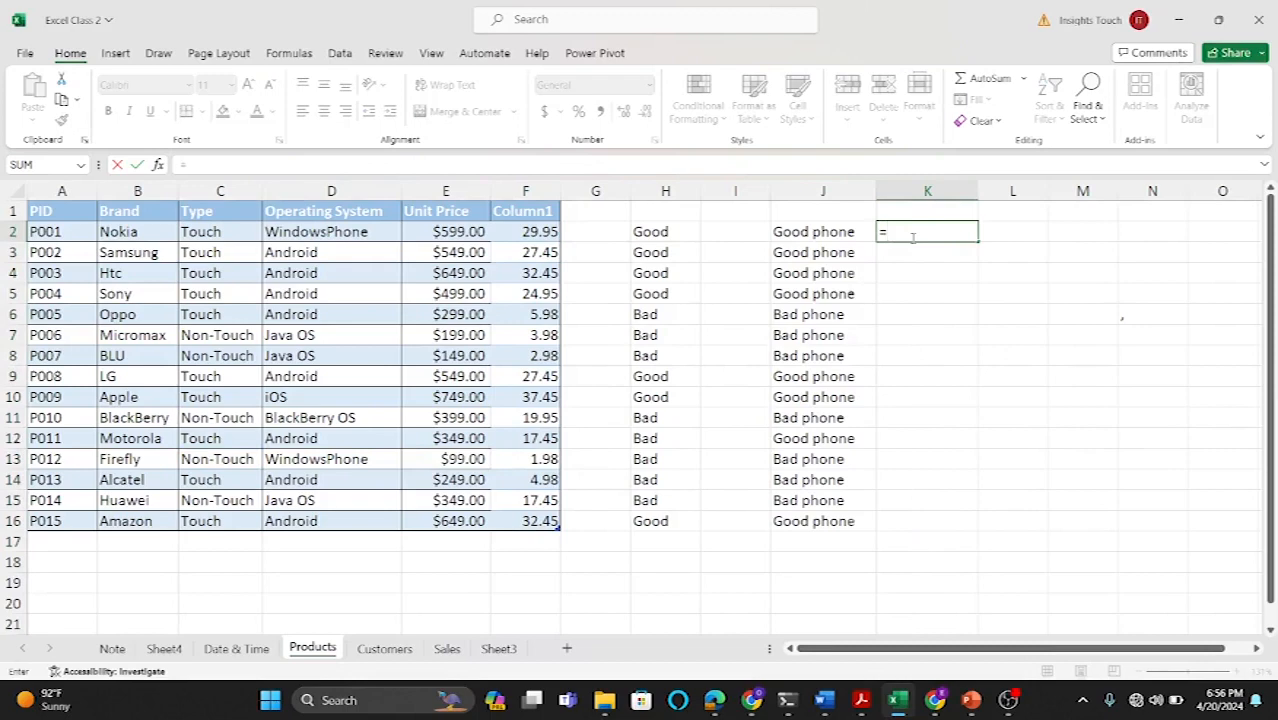
{"action": "type", "text": "if"}
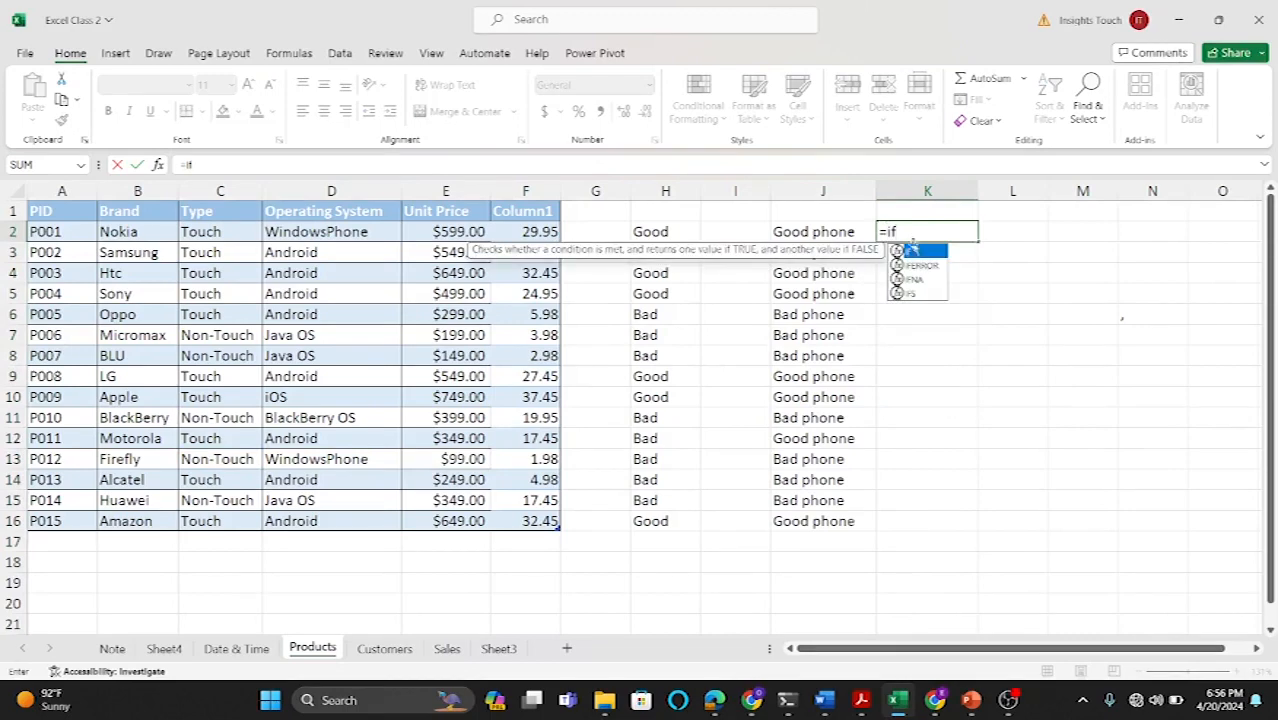
{"action": "double_click", "coordinate": [914, 251]}
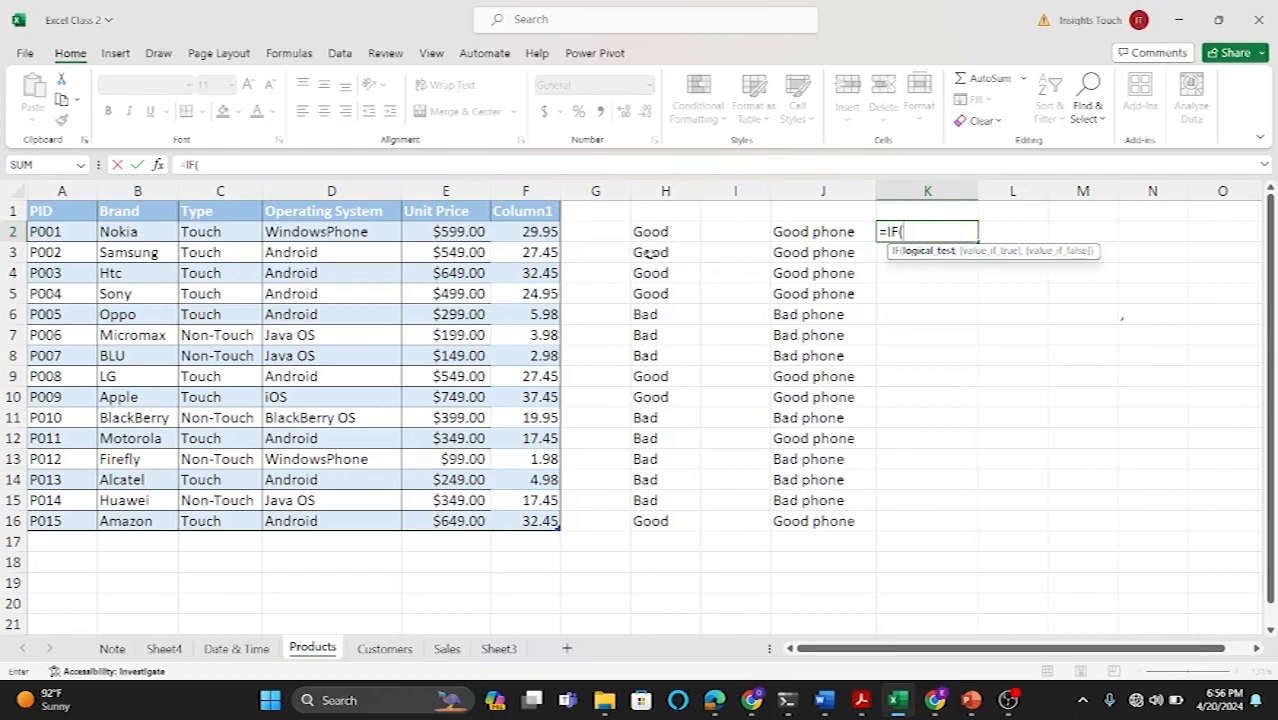
{"action": "type", "text": "or"}
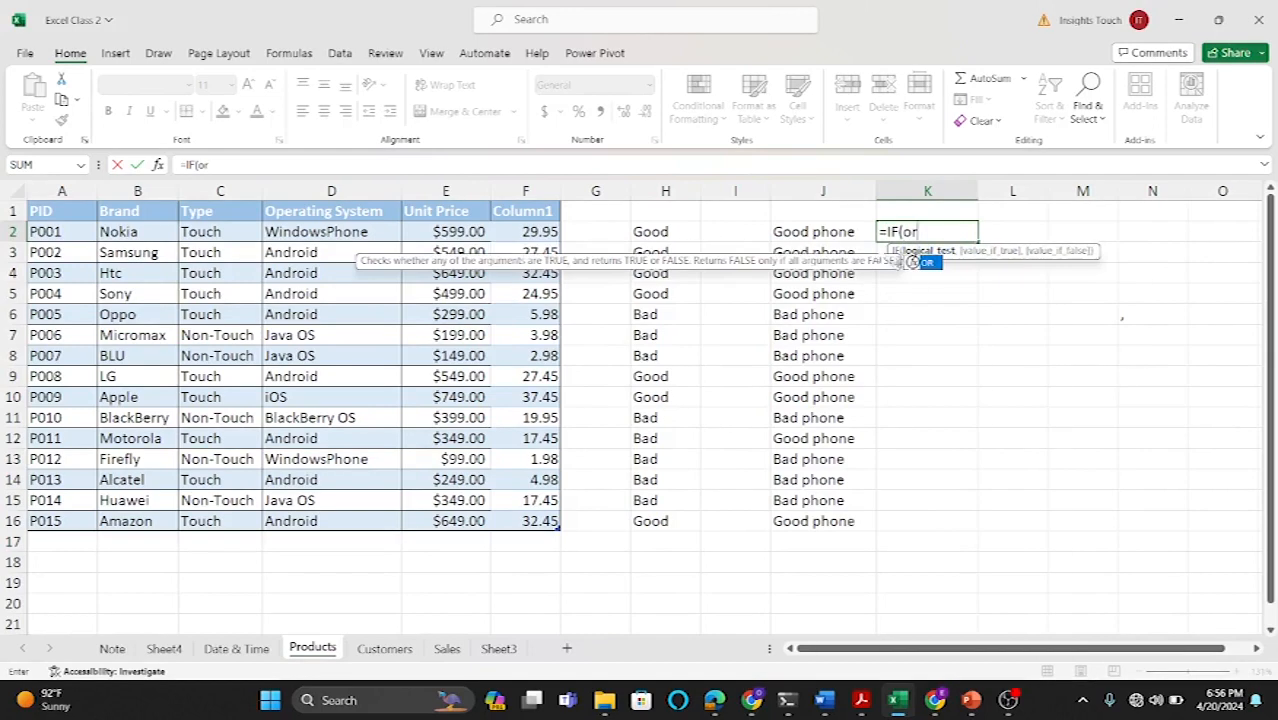
{"action": "double_click", "coordinate": [928, 262]}
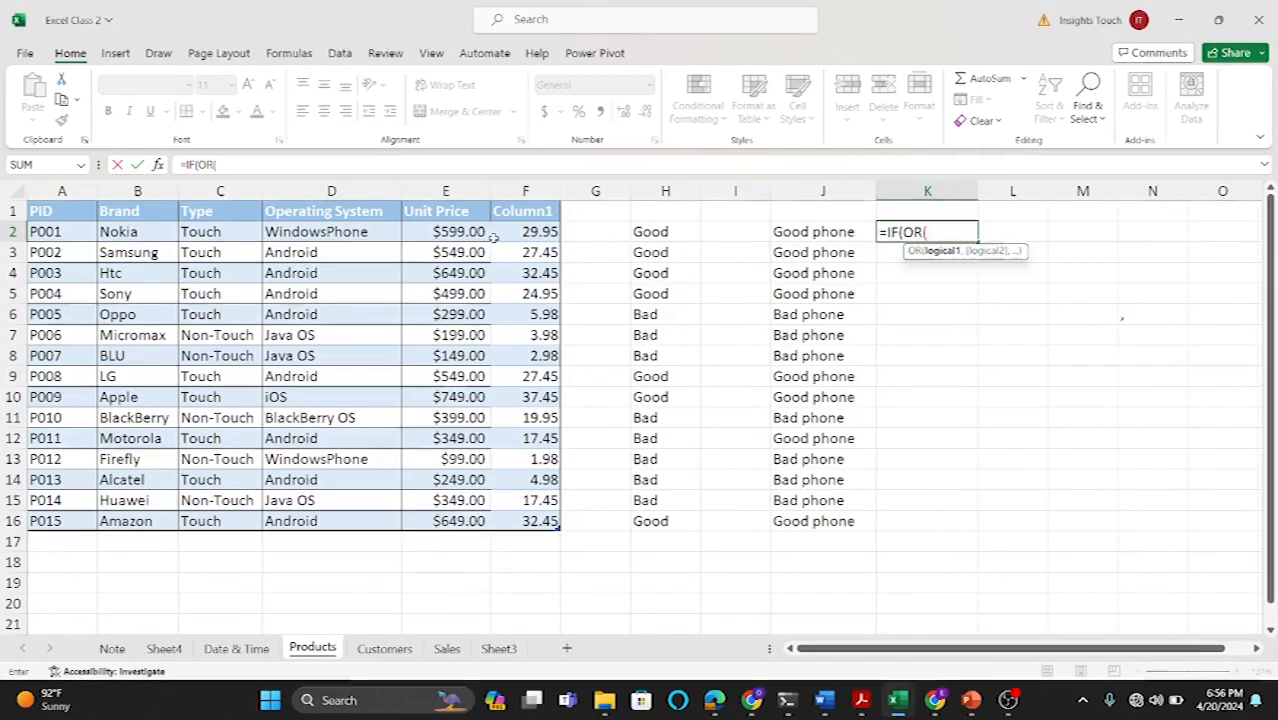
{"action": "left_click", "coordinate": [214, 231]}
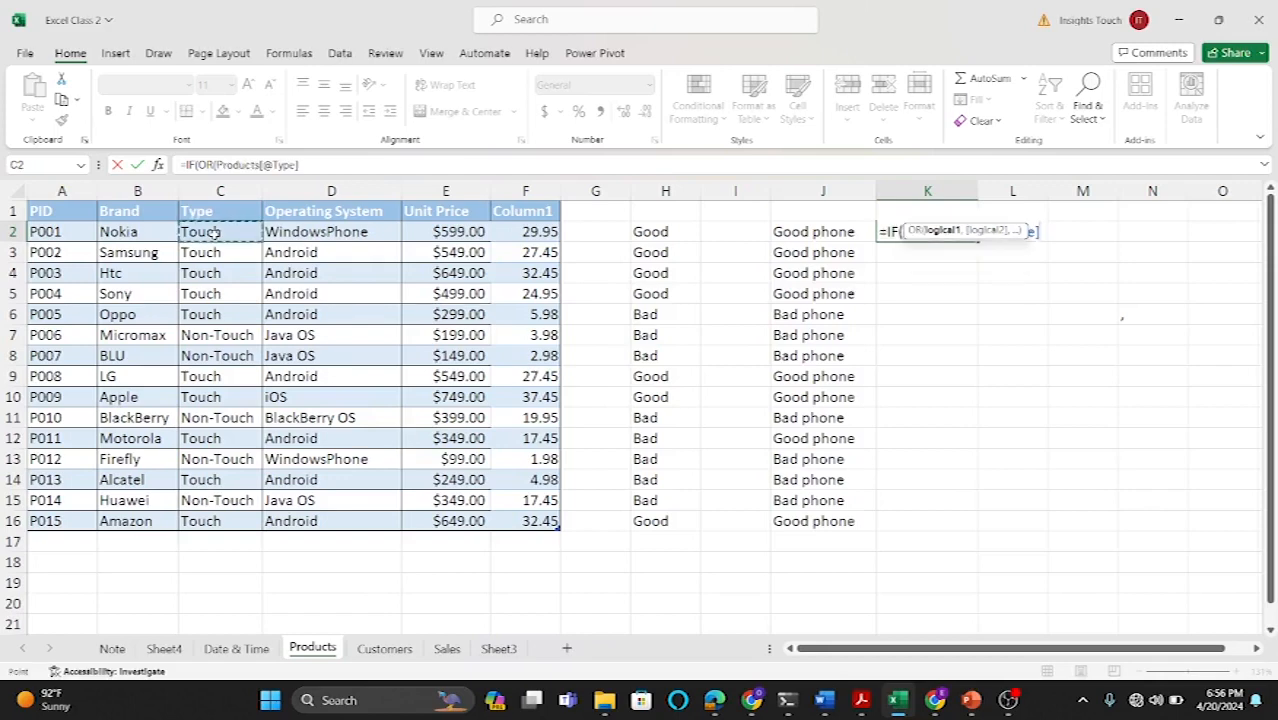
{"action": "type", "text": "="}
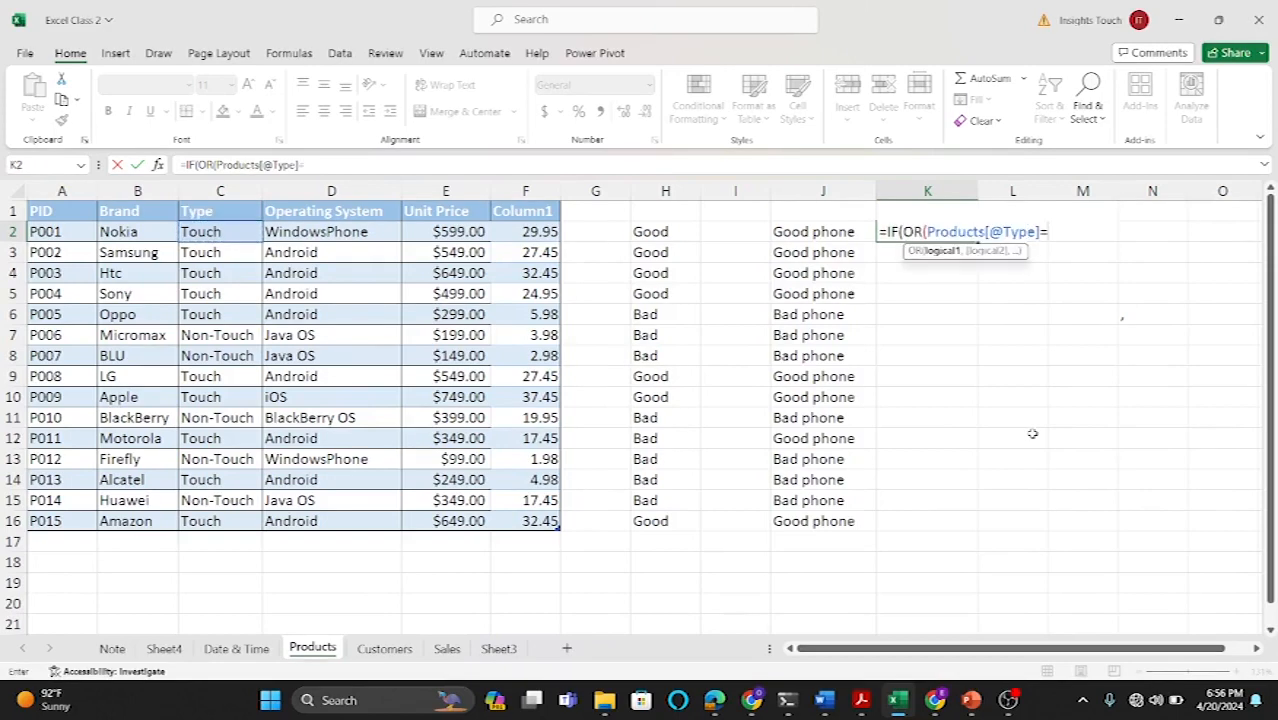
{"action": "type", "text": "\"Touch\","}
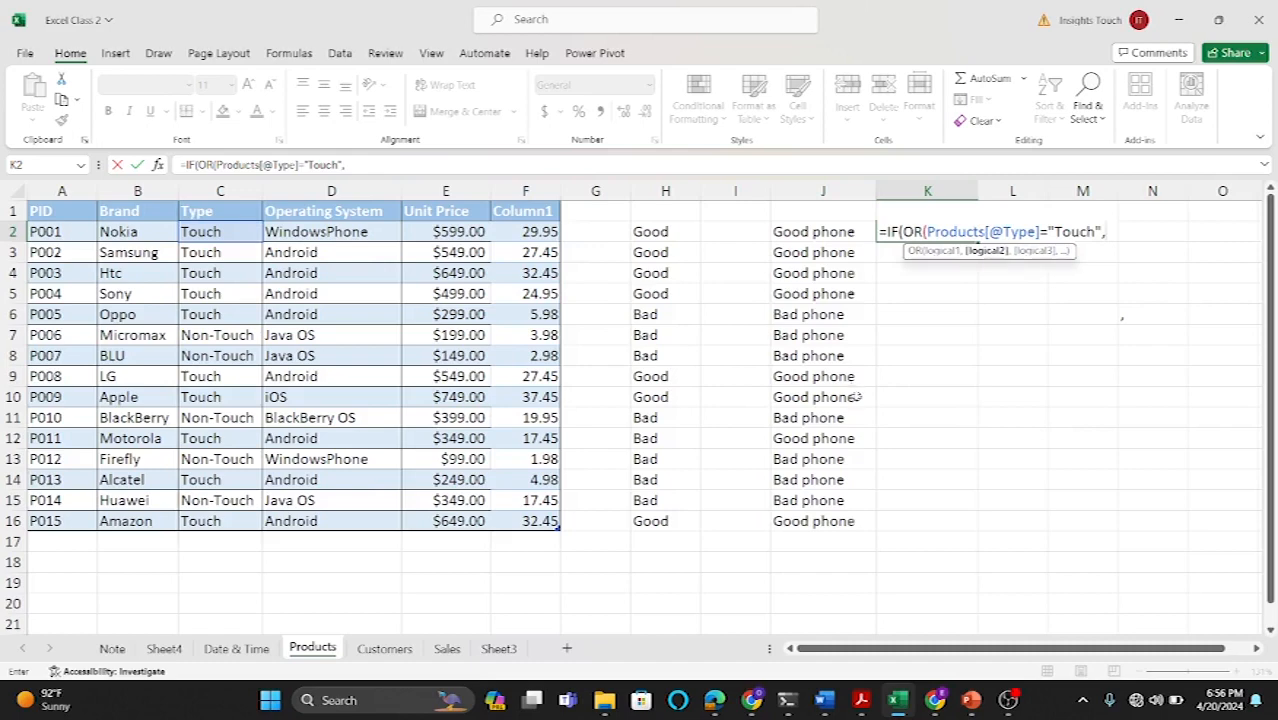
Step: Add the condition that the row's Unit Price is greater than 300, returning "Good Deal" if true and "Bad Deal" otherwise, and confirm
{"action": "left_click", "coordinate": [470, 232]}
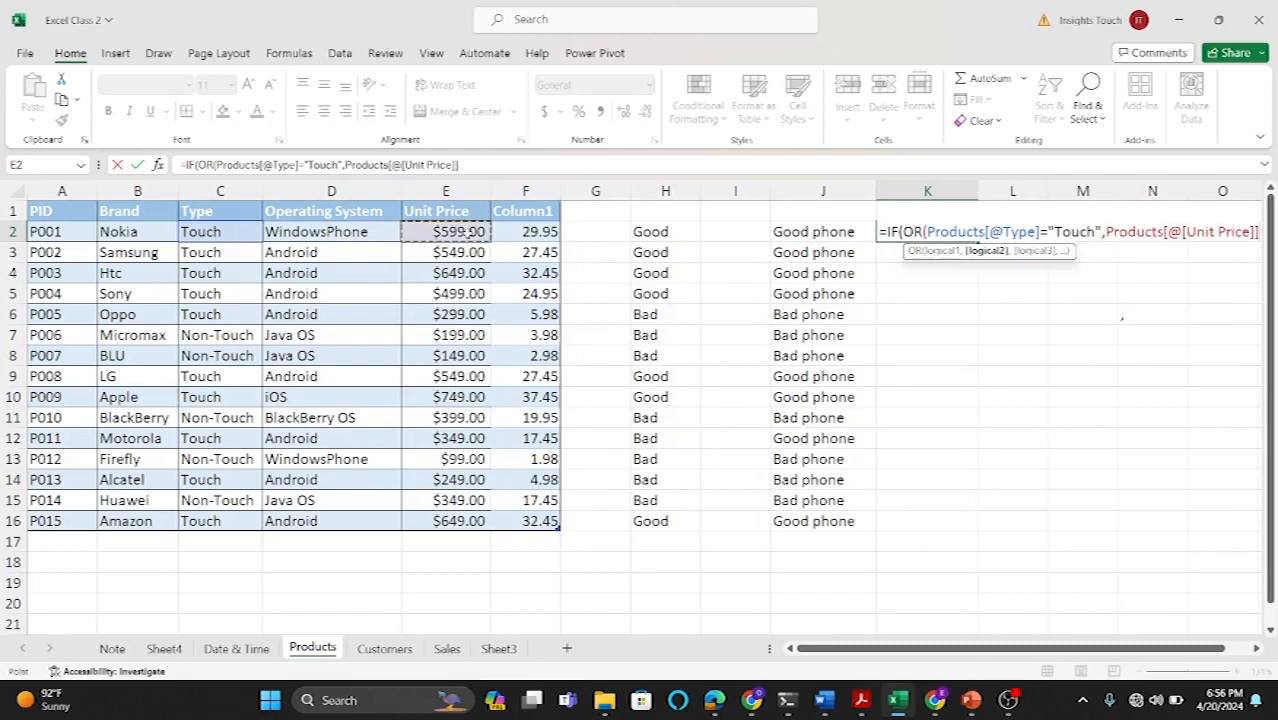
{"action": "type", "text": ">"}
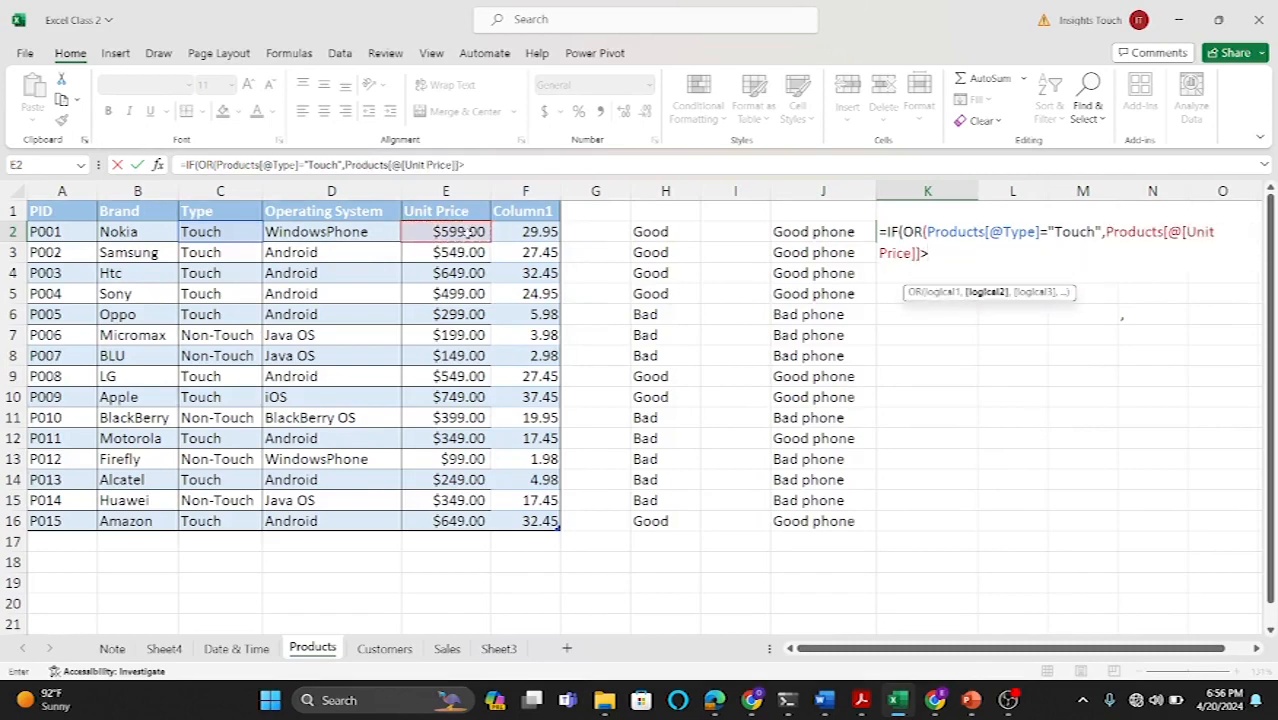
{"action": "type", "text": "300),"}
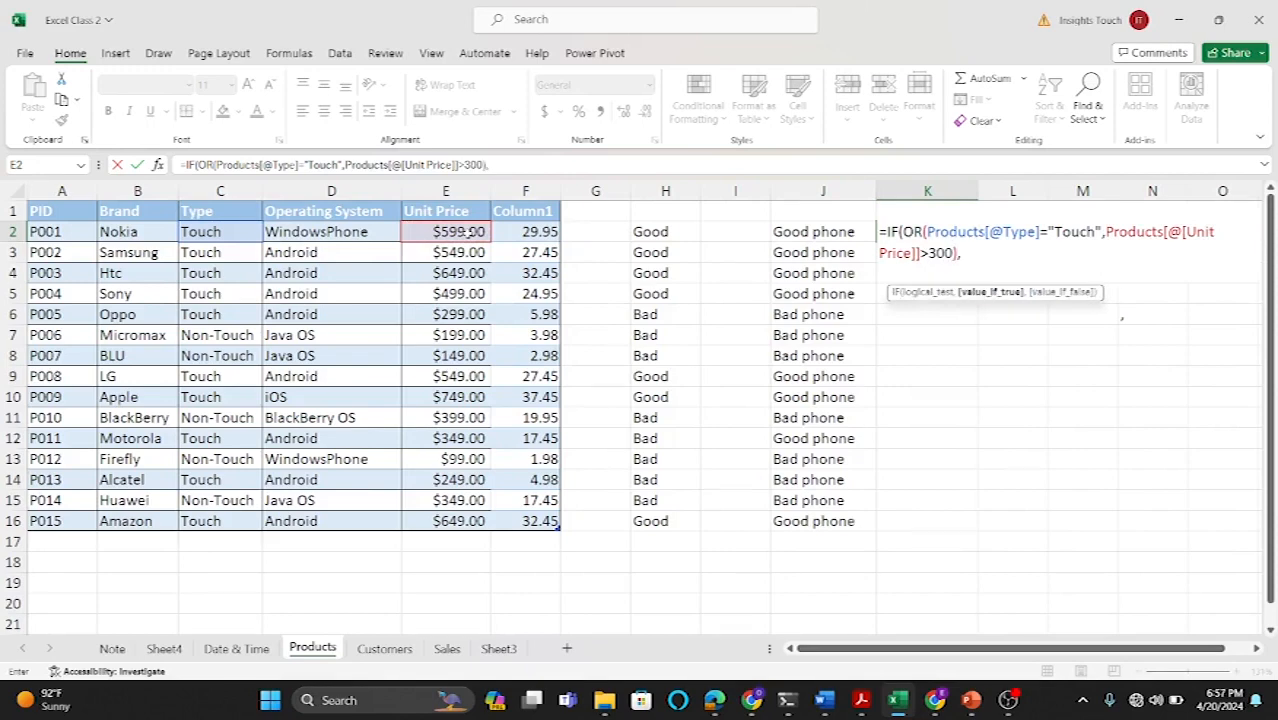
{"action": "type", "text": "\"Good Dea"}
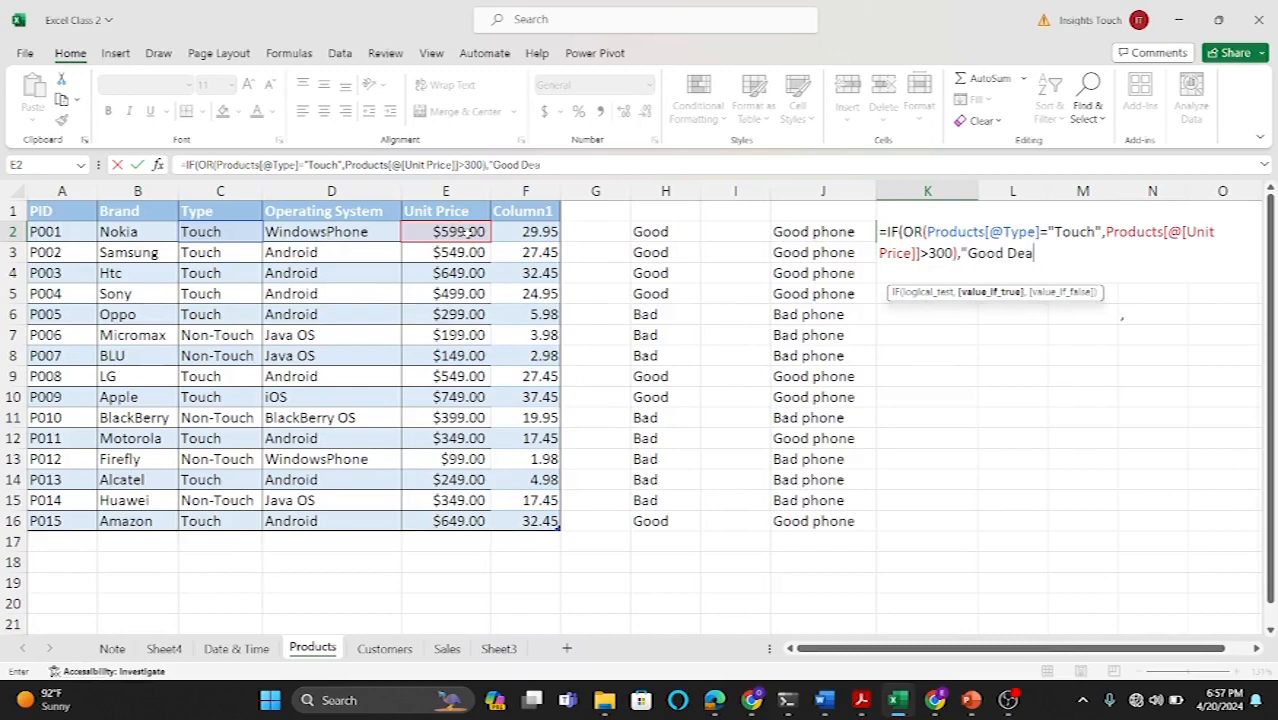
{"action": "type", "text": "l\", \""}
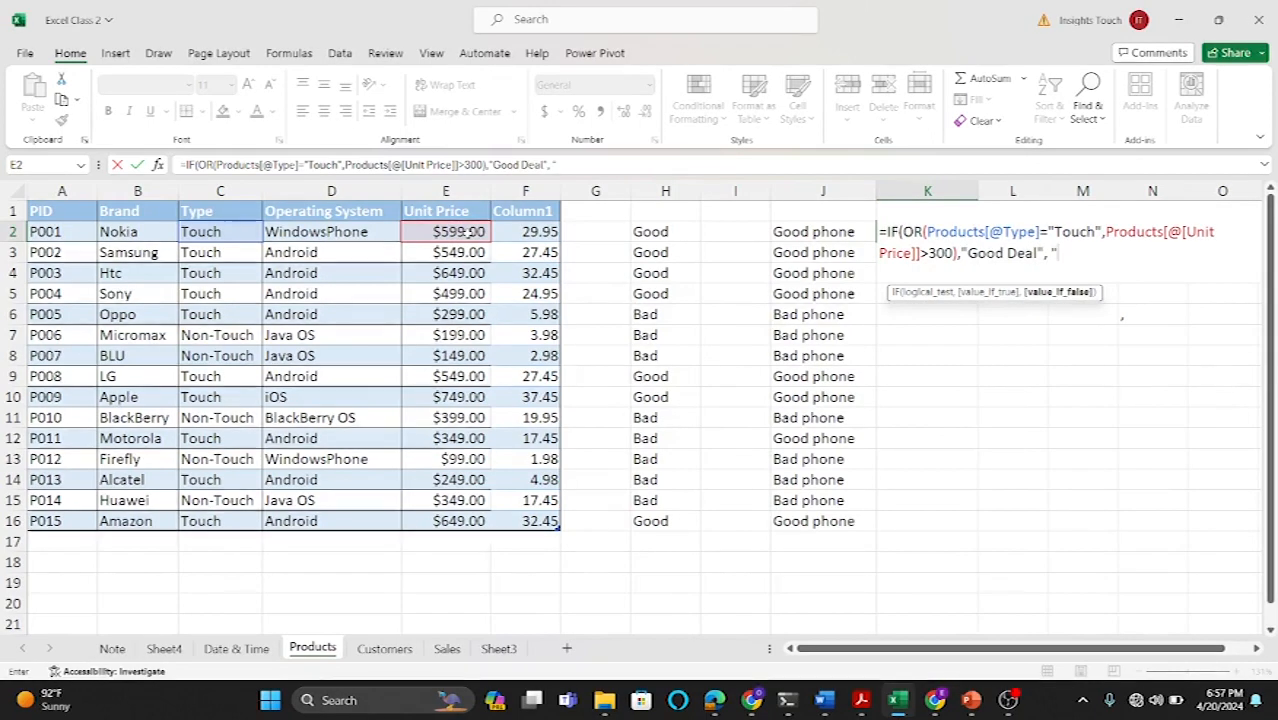
{"action": "type", "text": "Bad"}
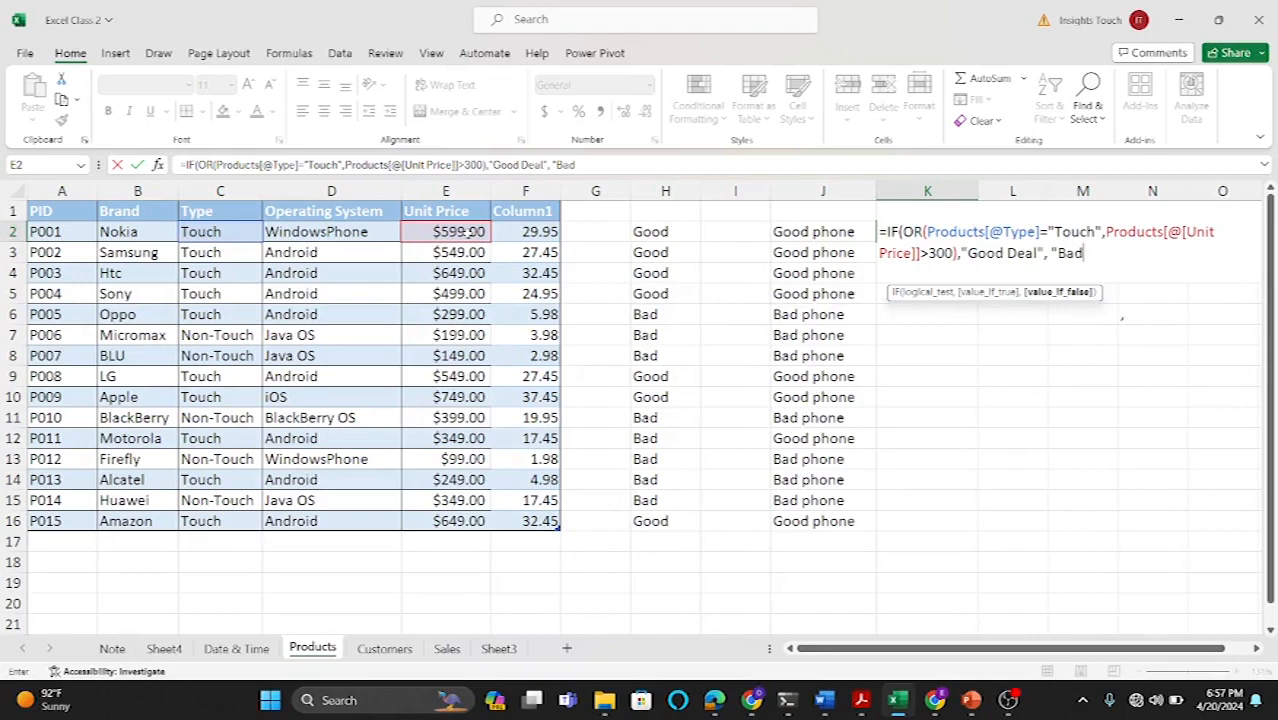
{"action": "type", "text": " Dea"}
{"action": "type", "text": "l\")"}
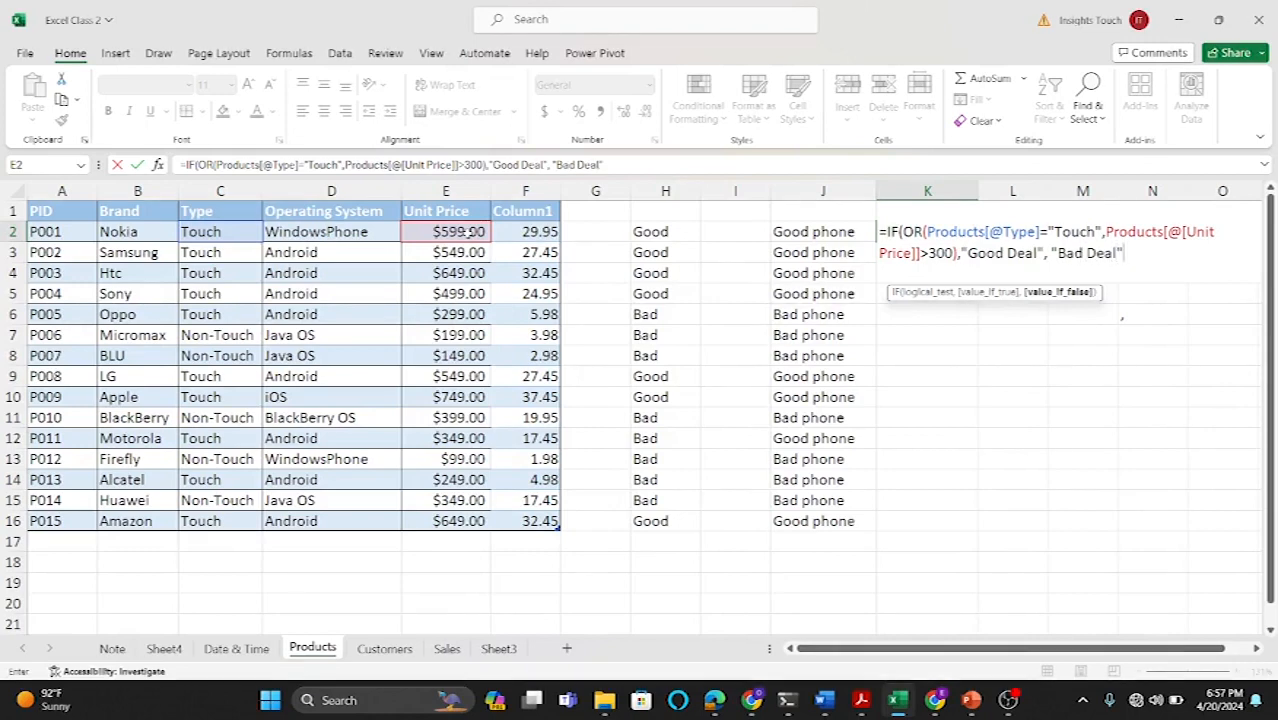
{"action": "key", "text": "Return"}
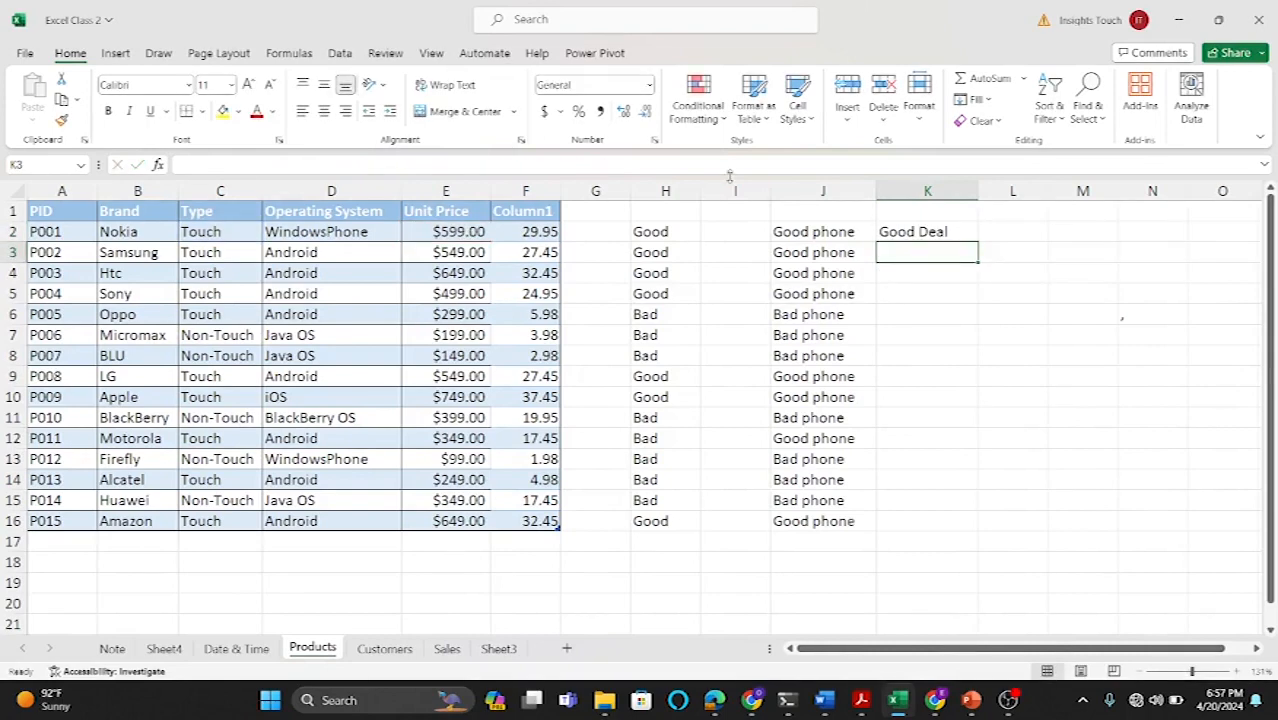
Step: Fill the K2 formula down through K16 and select rows 13 and 8 to compare their deal labels
{"action": "left_click", "coordinate": [942, 231]}
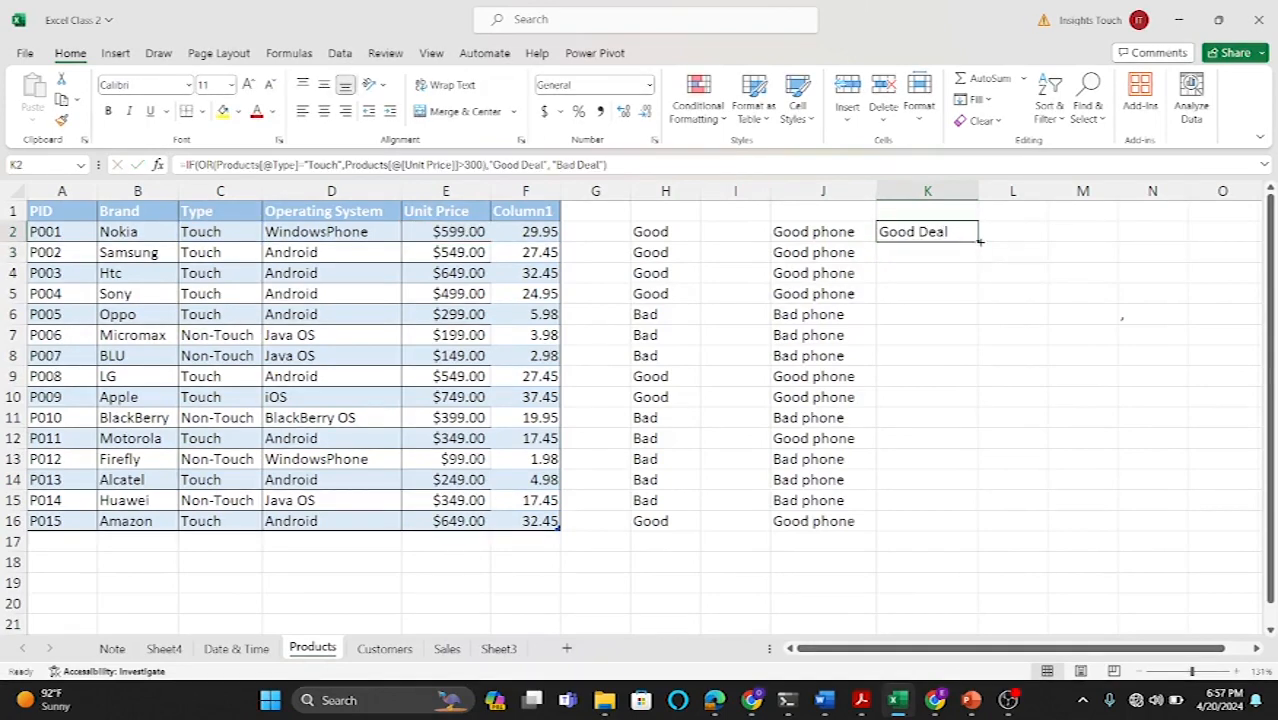
{"action": "double_click", "coordinate": [978, 242]}
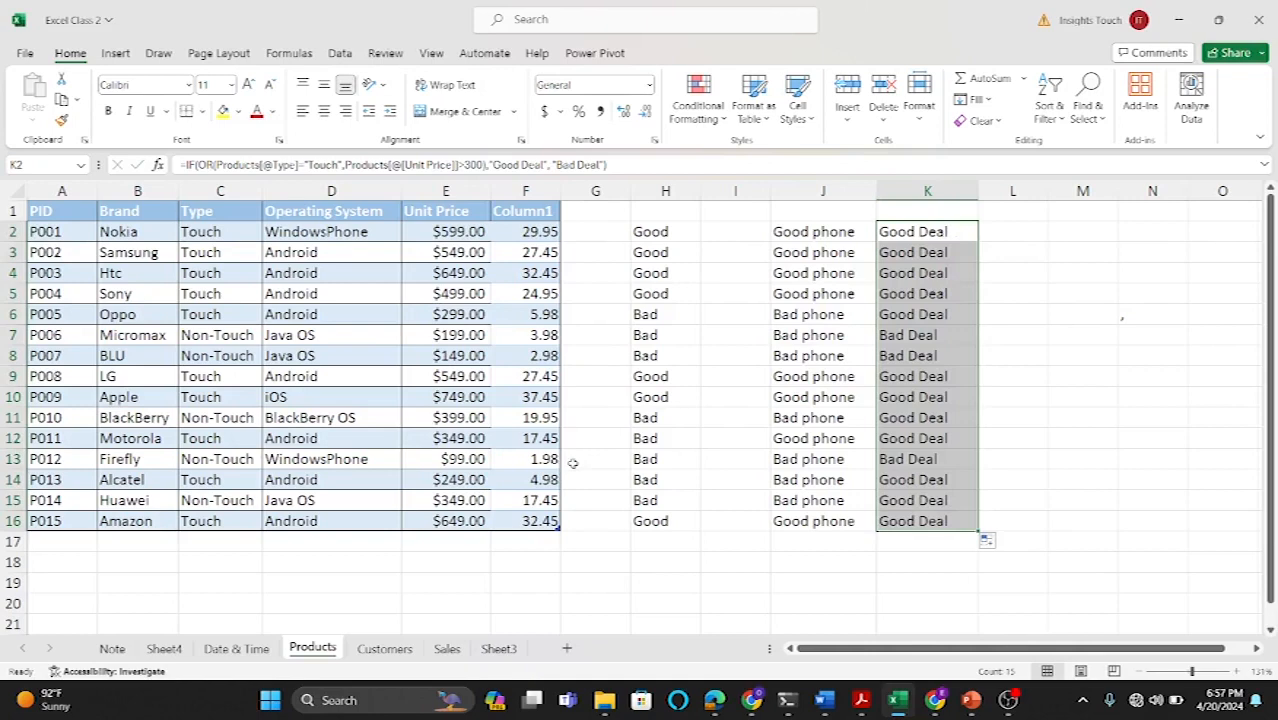
{"action": "left_click", "coordinate": [14, 459]}
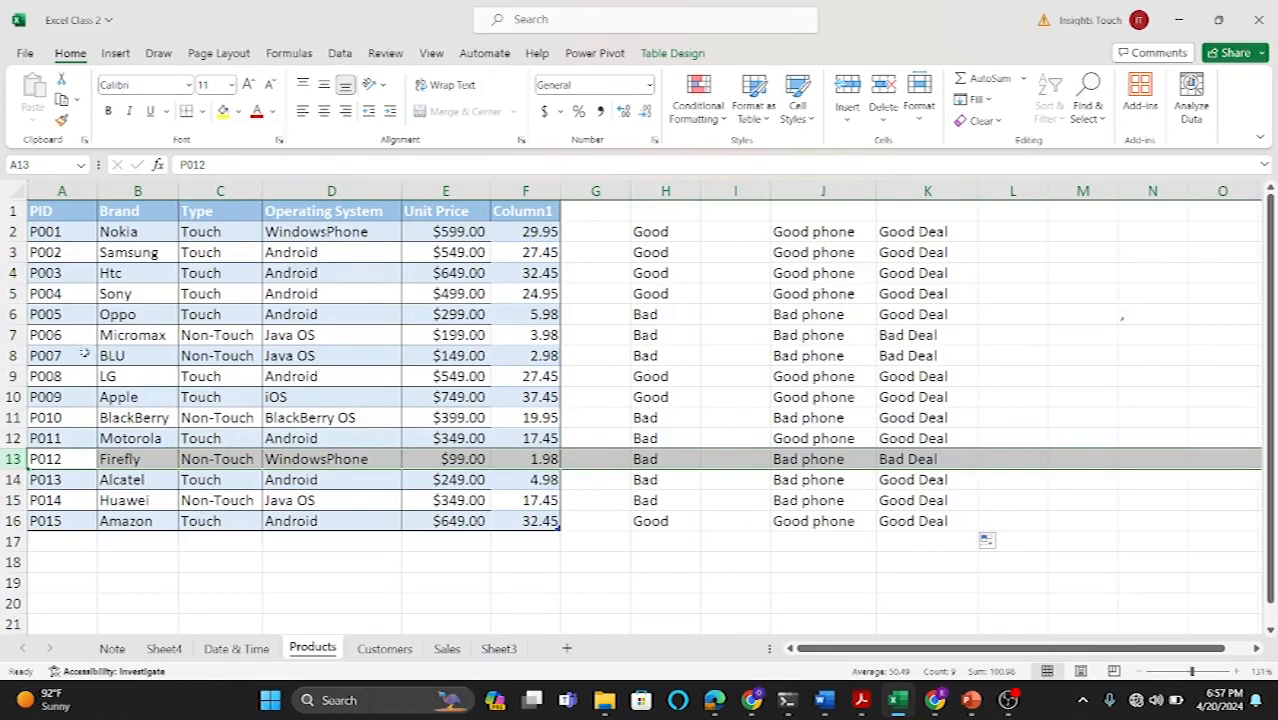
{"action": "left_click", "coordinate": [10, 356]}
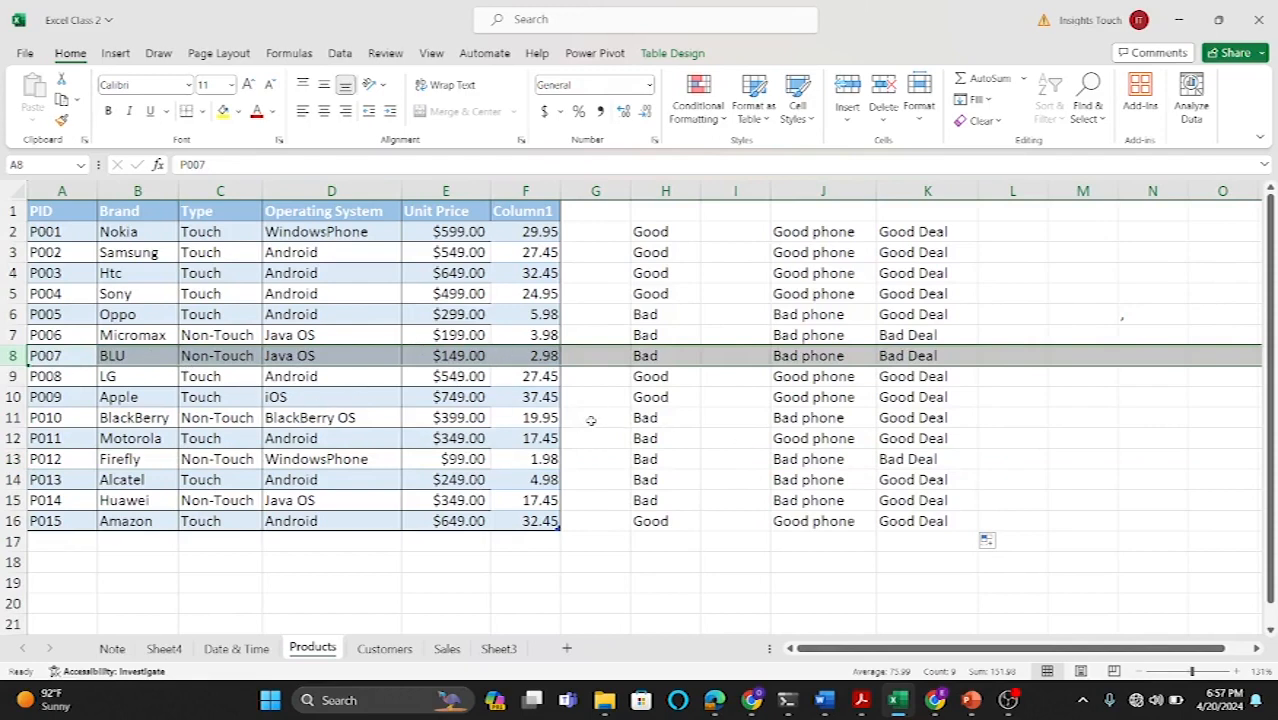
{"action": "left_click", "coordinate": [705, 459]}
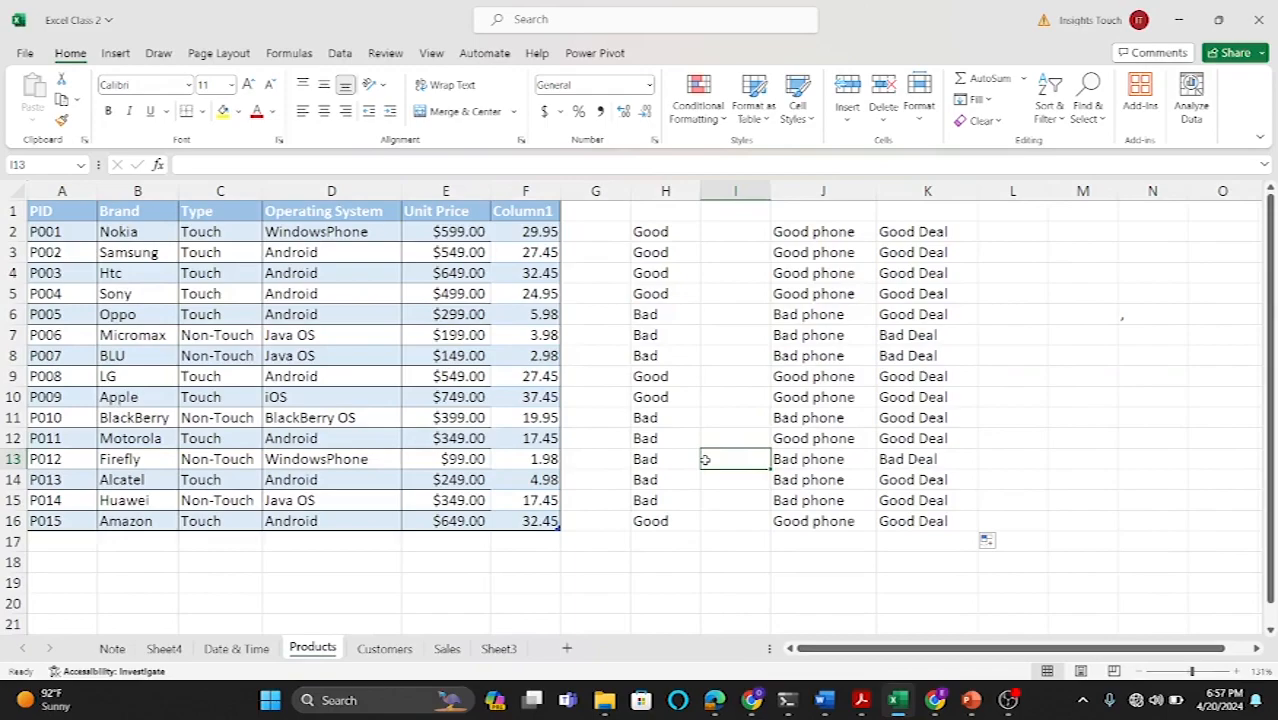
{"action": "scroll", "coordinate": [705, 459], "scroll_direction": "down", "scroll_amount": 1}
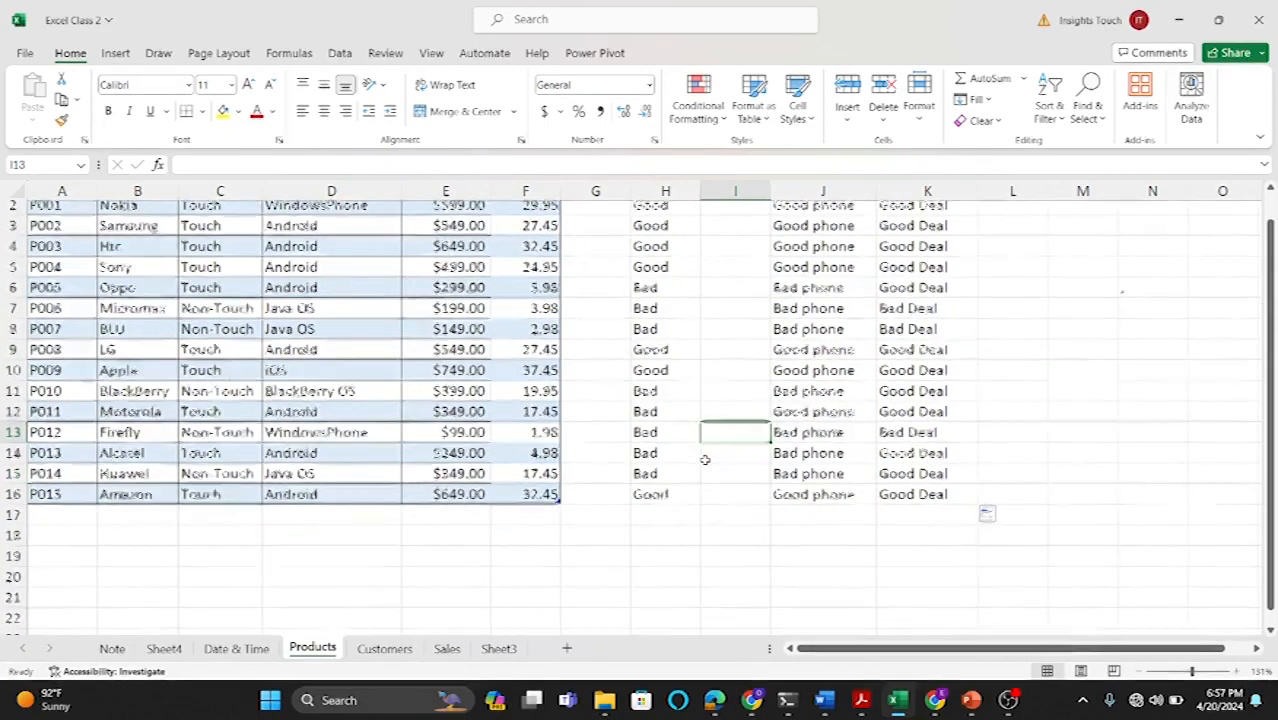
{"action": "scroll", "coordinate": [705, 459], "scroll_direction": "up", "scroll_amount": 1}
{"action": "left_click", "coordinate": [440, 582]}
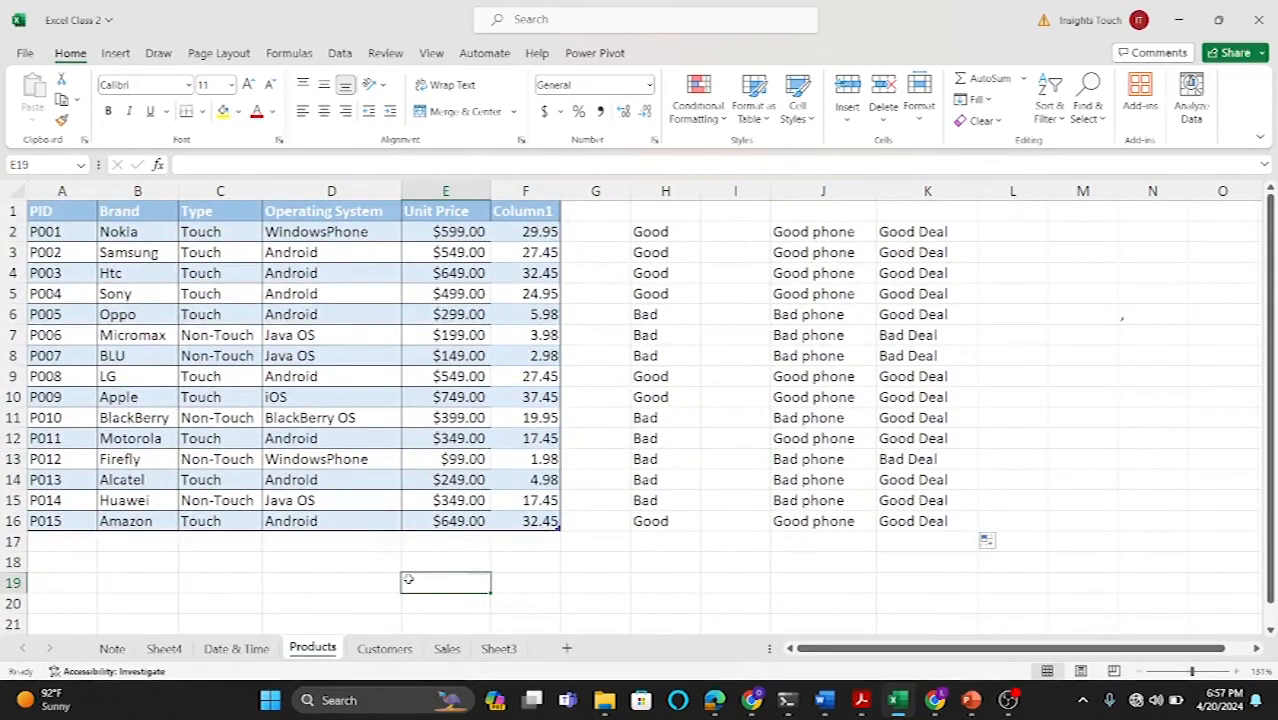
{"action": "left_click", "coordinate": [667, 564]}
{"action": "type", "text": "su"}
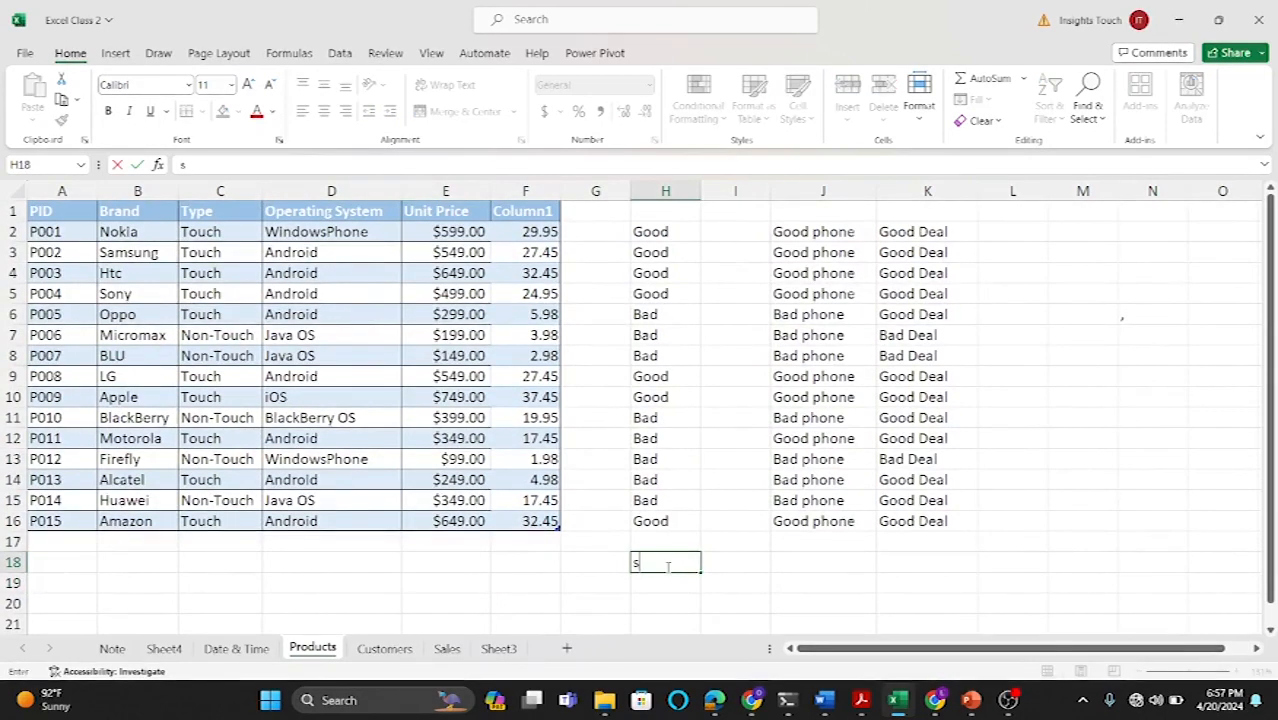
{"action": "key", "text": "BackSpace"}
{"action": "key", "text": "BackSpace"}
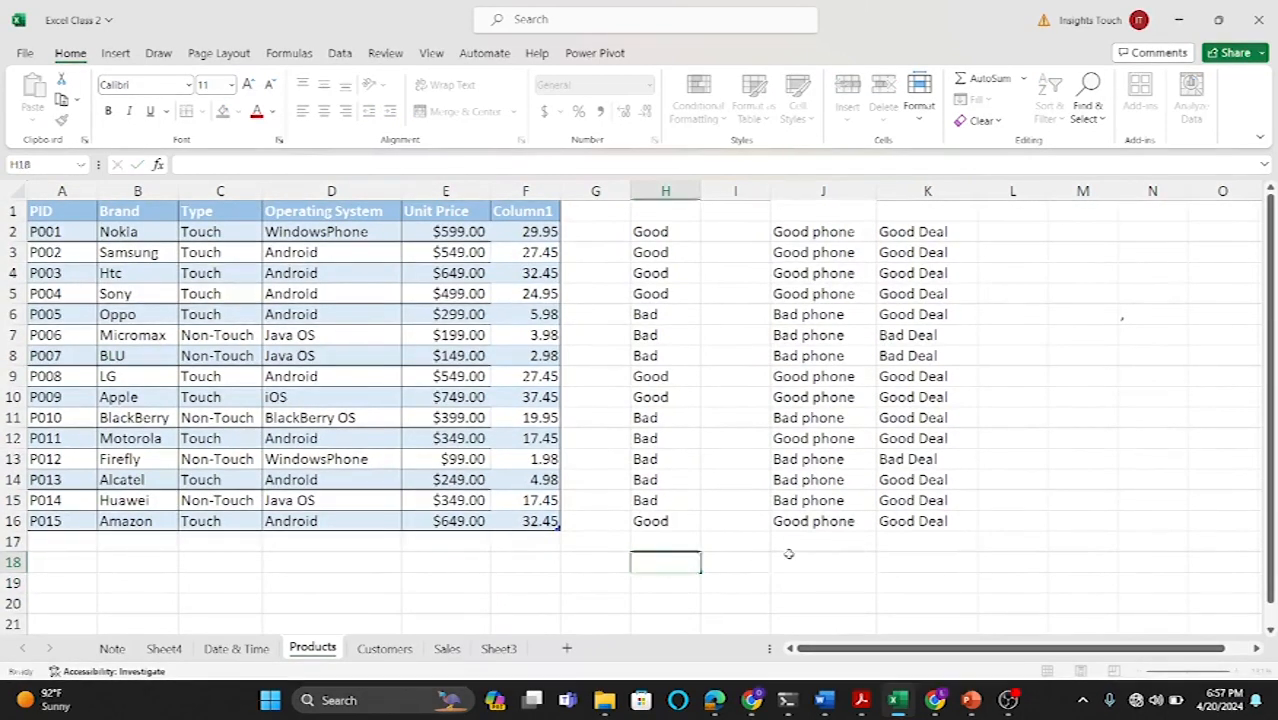
{"action": "left_click", "coordinate": [791, 555]}
{"action": "left_click", "coordinate": [684, 564]}
{"action": "type", "text": "su"}
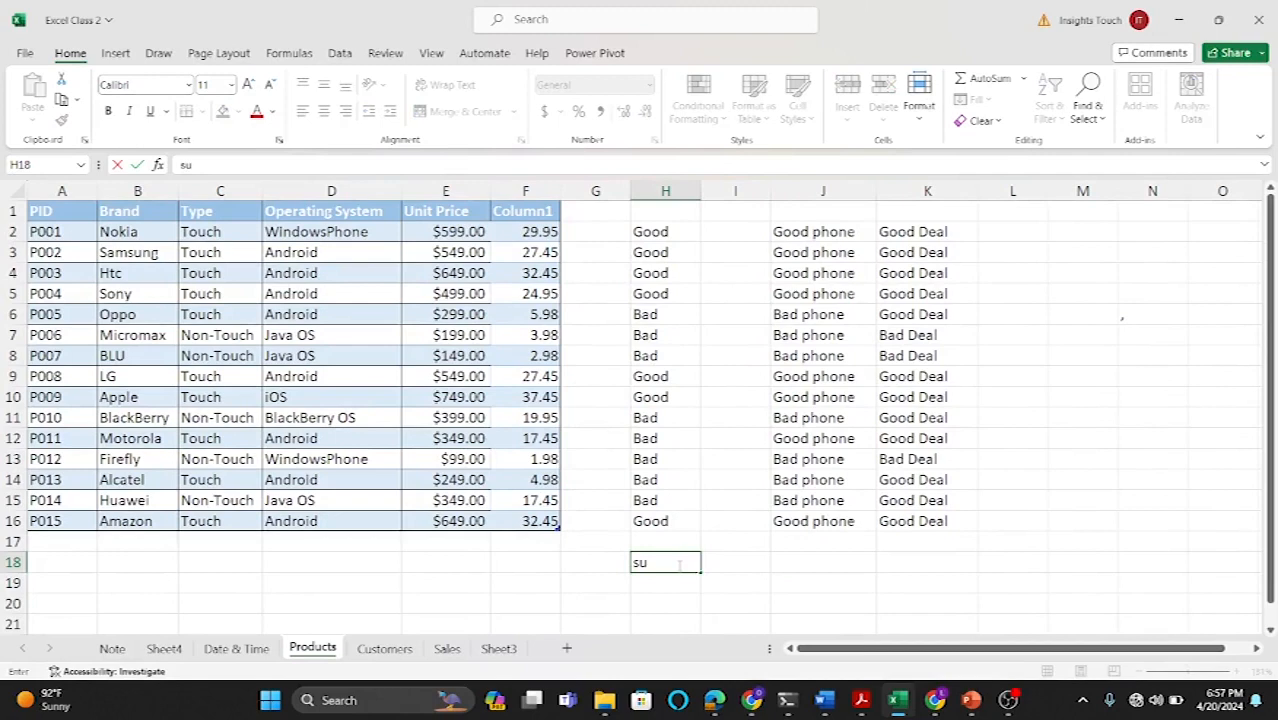
{"action": "key", "text": "BackSpace"}
{"action": "key", "text": "BackSpace"}
{"action": "type", "text": "=sum"}
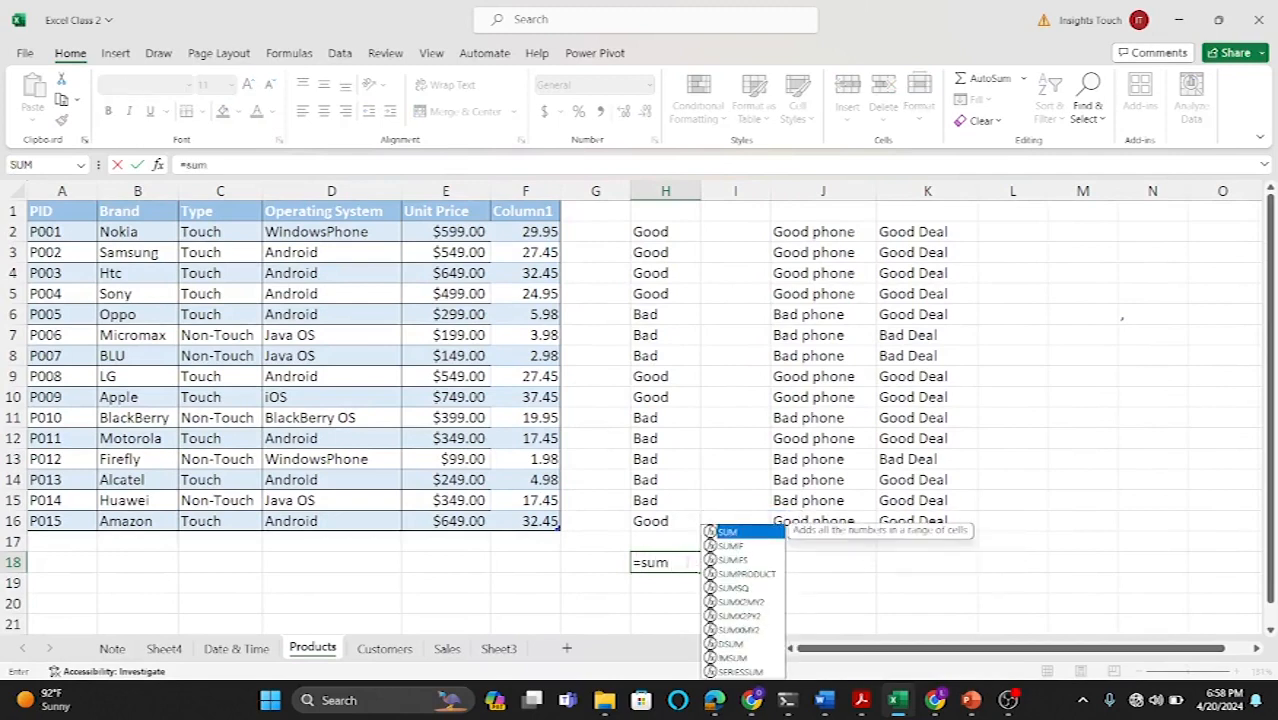
{"action": "key", "text": "BackSpace"}
{"action": "key", "text": "BackSpace"}
{"action": "key", "text": "BackSpace"}
{"action": "type", "text": "c"}
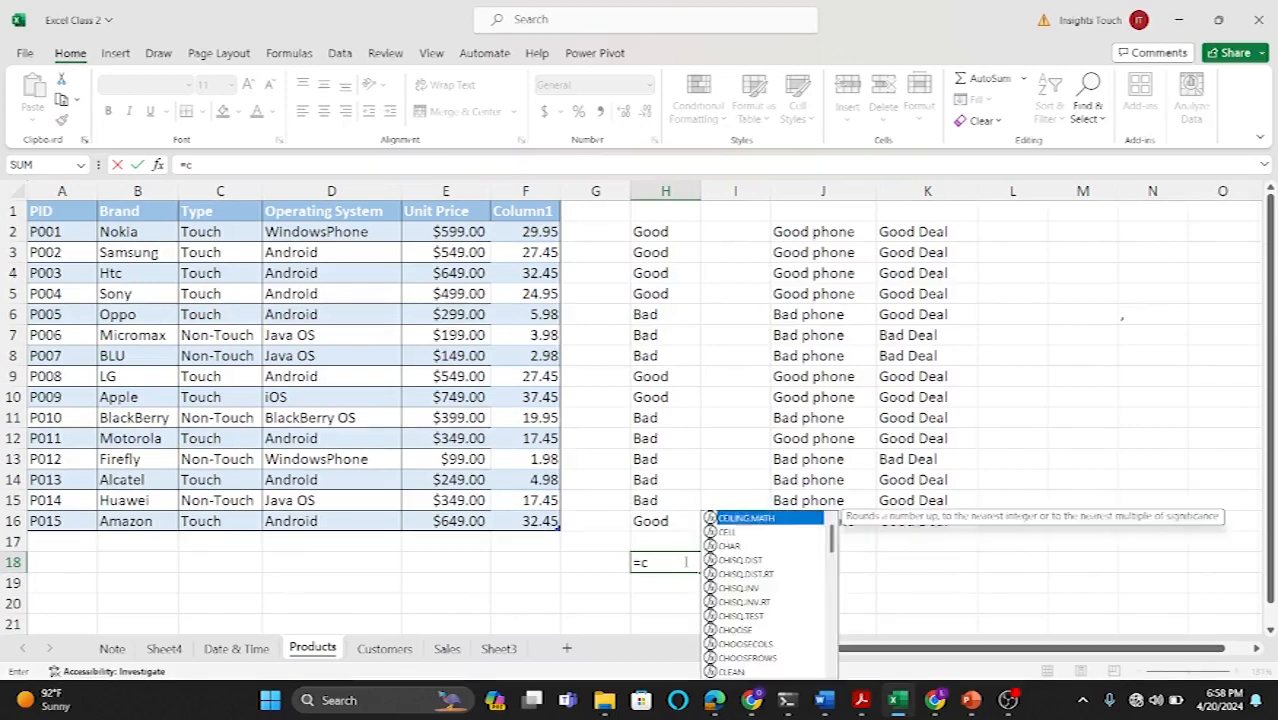
{"action": "type", "text": "ountif"}
{"action": "key", "text": "BackSpace"}
{"action": "key", "text": "BackSpace"}
{"action": "key", "text": "BackSpace"}
{"action": "key", "text": "BackSpace"}
{"action": "key", "text": "BackSpace"}
{"action": "key", "text": "BackSpace"}
{"action": "key", "text": "BackSpace"}
{"action": "type", "text": "avera"}
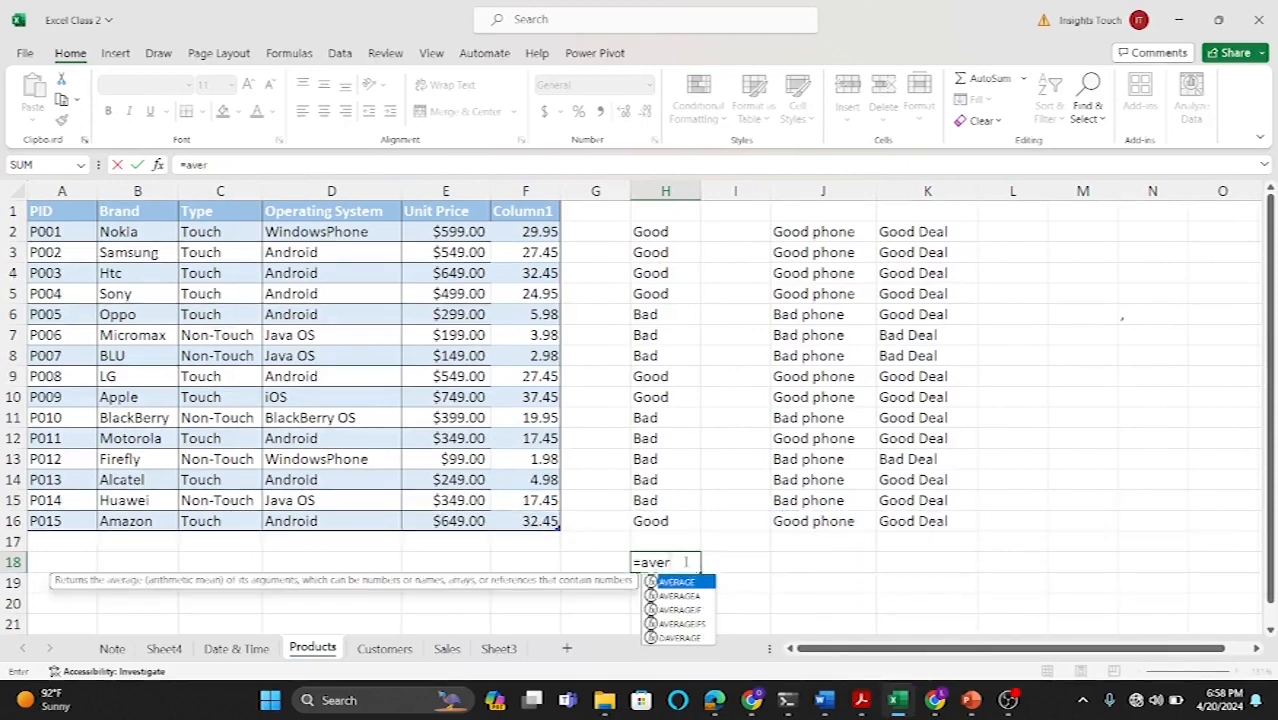
{"action": "key", "text": "BackSpace"}
{"action": "key", "text": "BackSpace"}
{"action": "key", "text": "BackSpace"}
{"action": "key", "text": "BackSpace"}
{"action": "key", "text": "BackSpace"}
{"action": "key", "text": "BackSpace"}
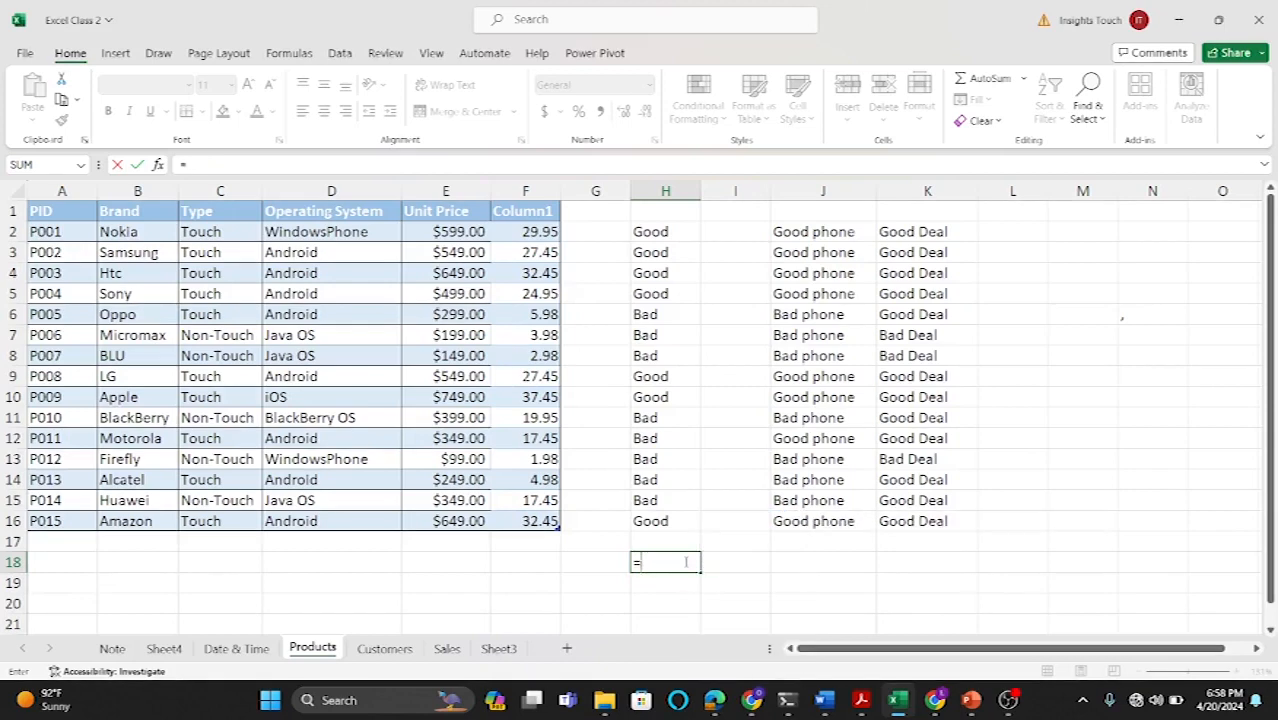
{"action": "left_click", "coordinate": [580, 557]}
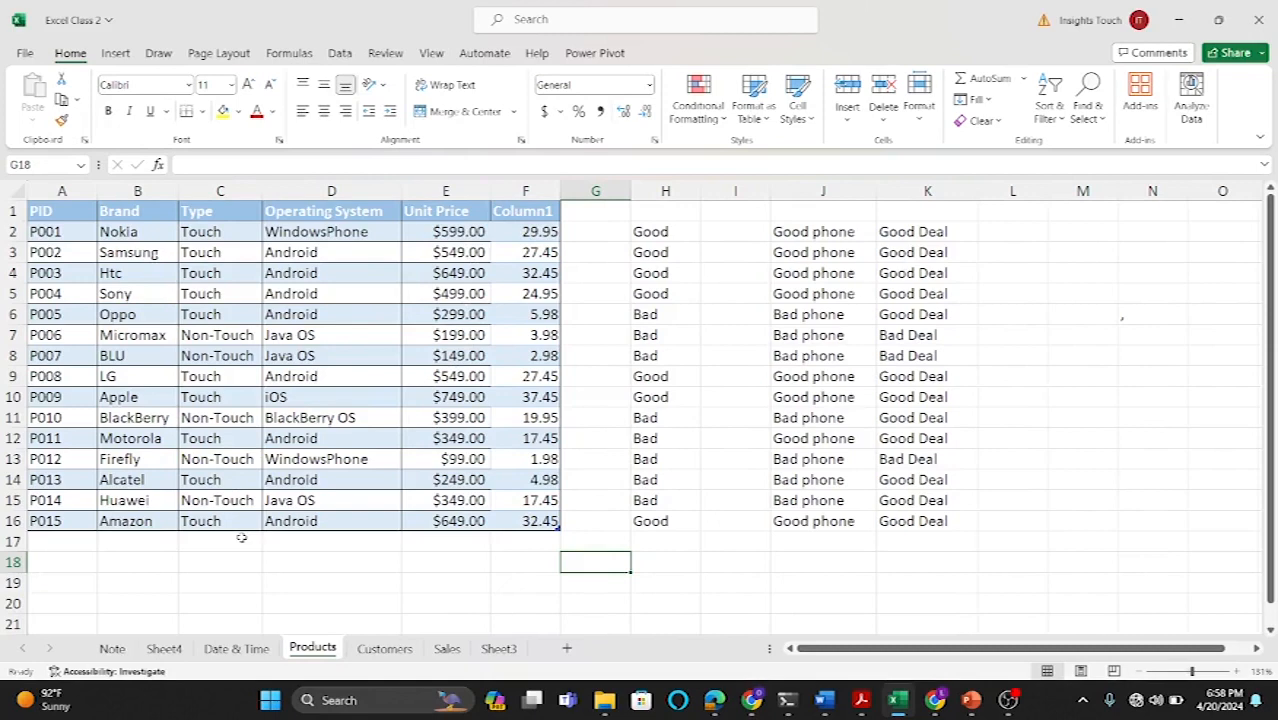
Step: In E18, start a SUMIF formula using the product table's Type column as the range
{"action": "left_click", "coordinate": [421, 542]}
{"action": "left_click", "coordinate": [434, 563]}
{"action": "type", "text": "=sum"}
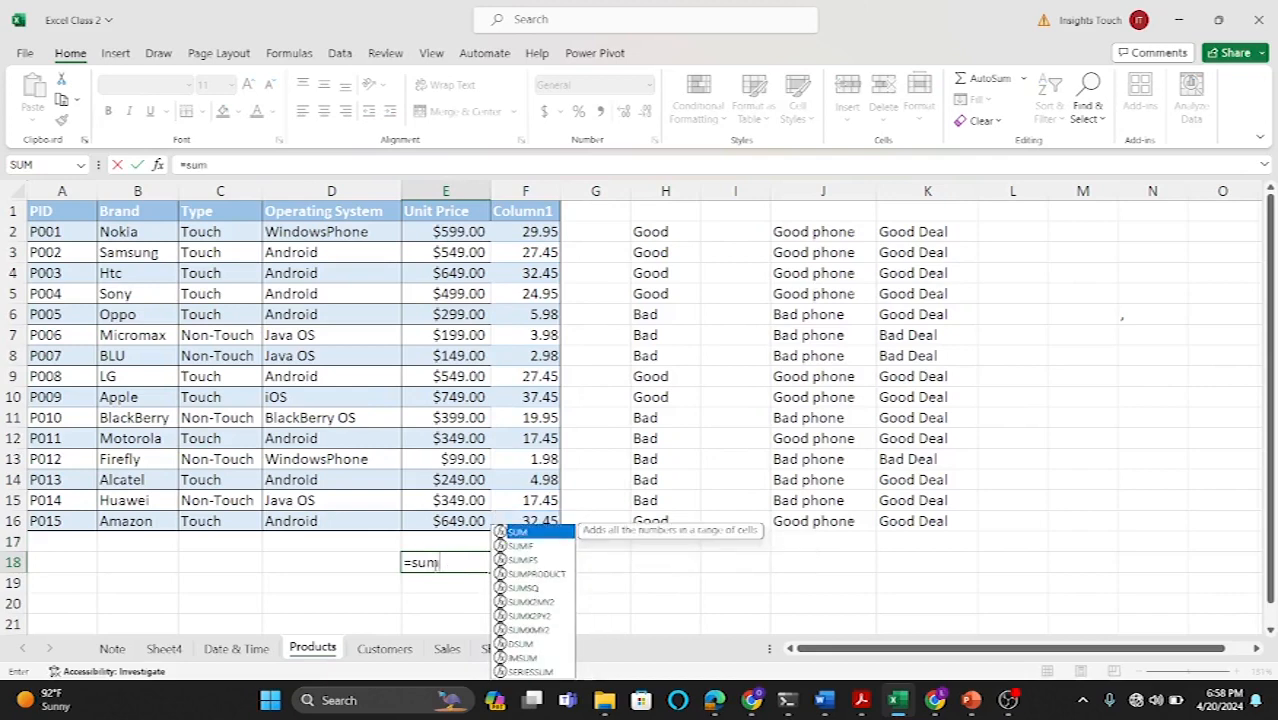
{"action": "double_click", "coordinate": [541, 547]}
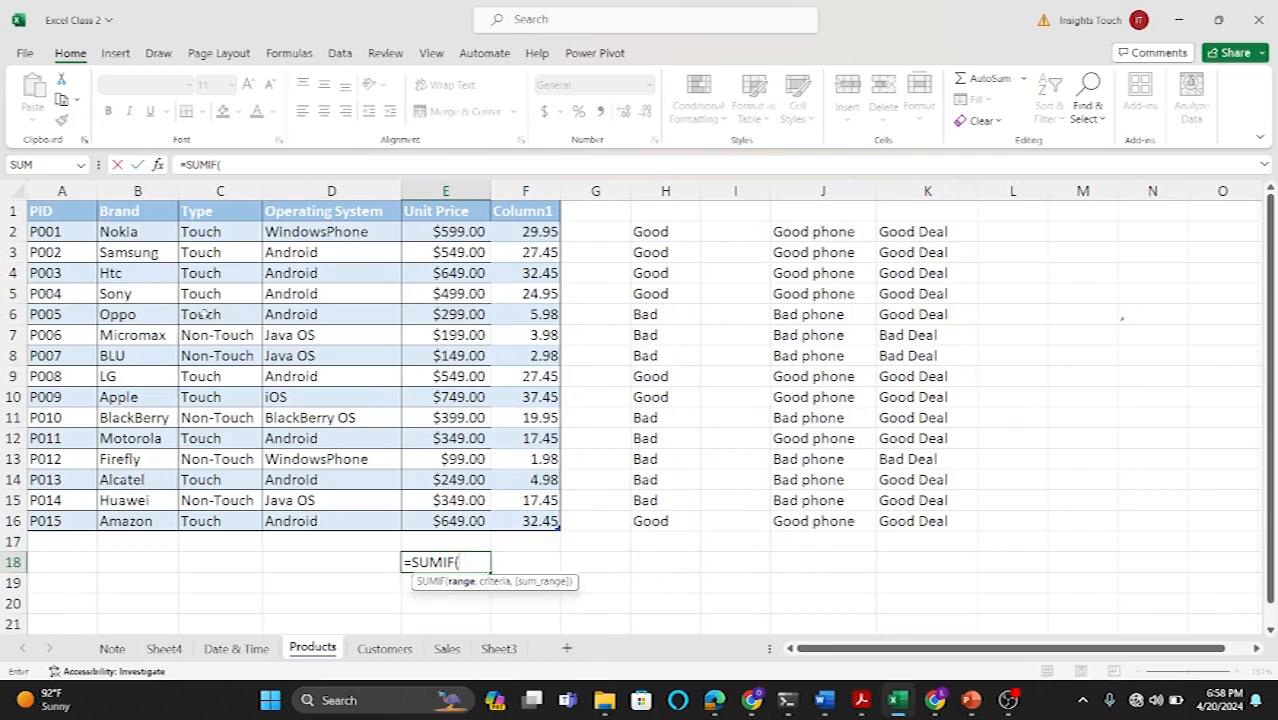
{"action": "left_click_drag", "start_coordinate": [196, 232], "coordinate": [190, 518]}
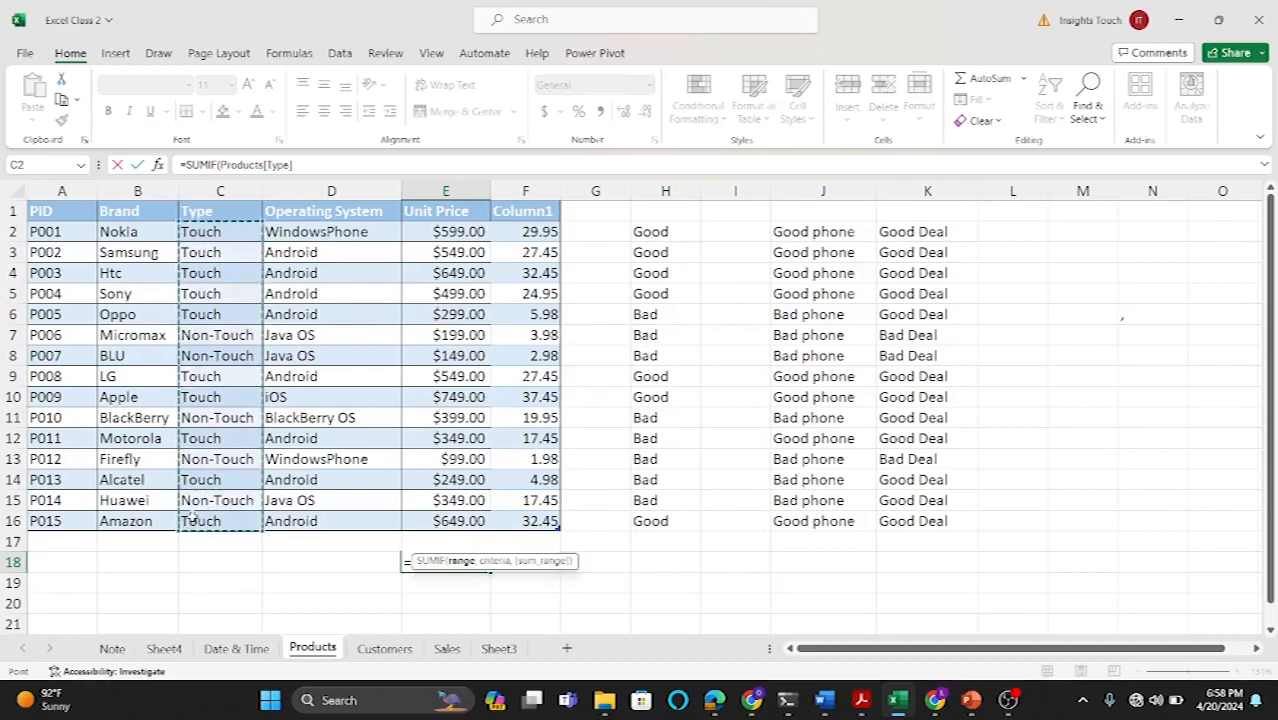
{"action": "type", "text": ","}
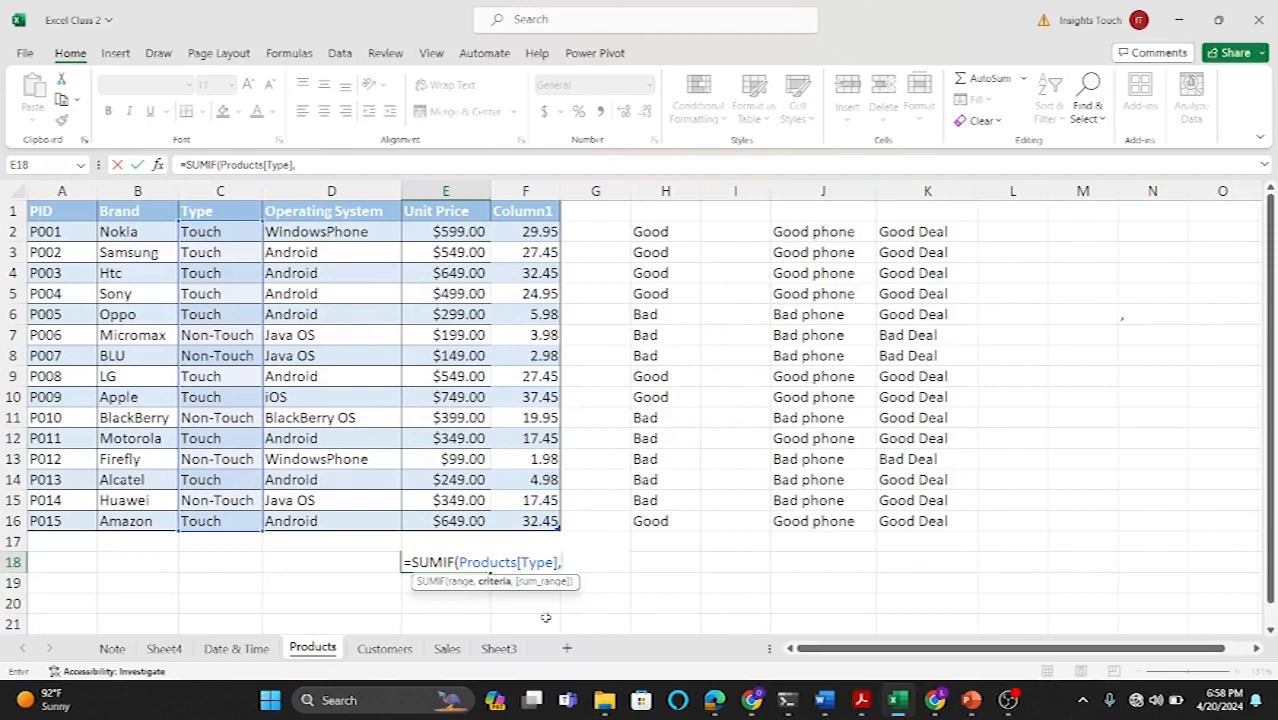
Step: Set the criteria to "Touch" and the sum range to the Unit Price column, and confirm the formula
{"action": "type", "text": "\"Touch"}
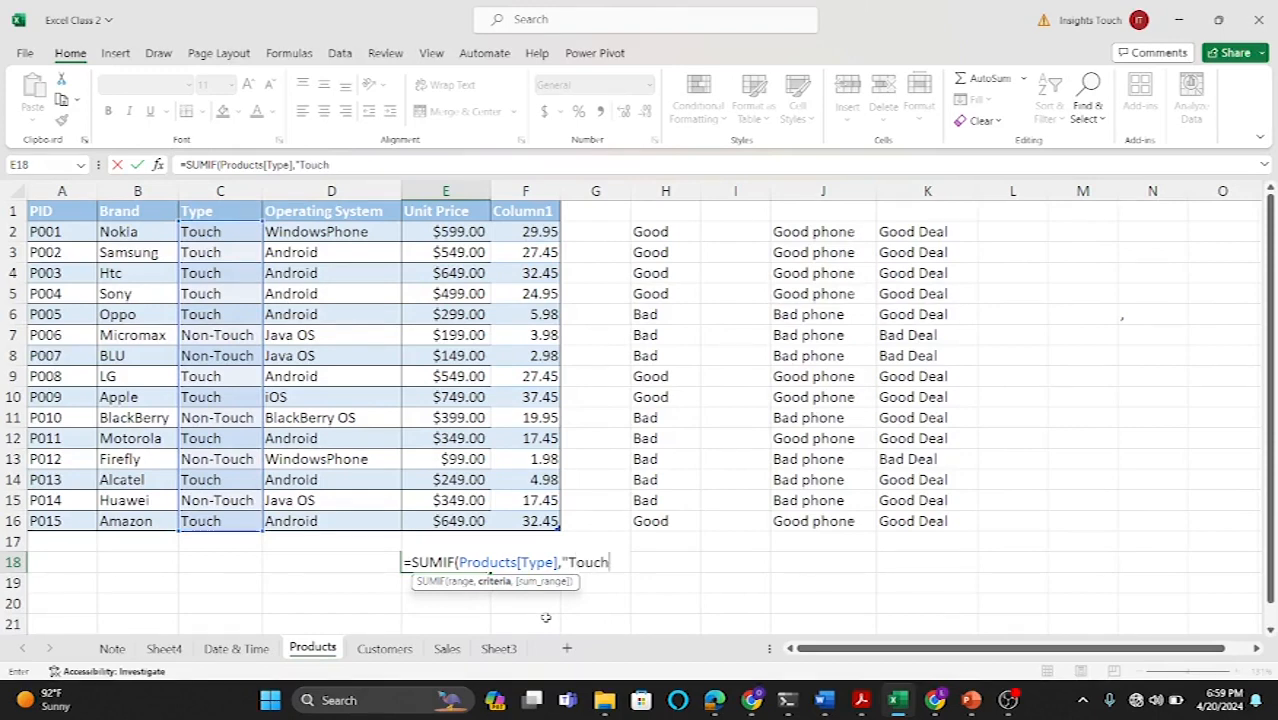
{"action": "type", "text": "\","}
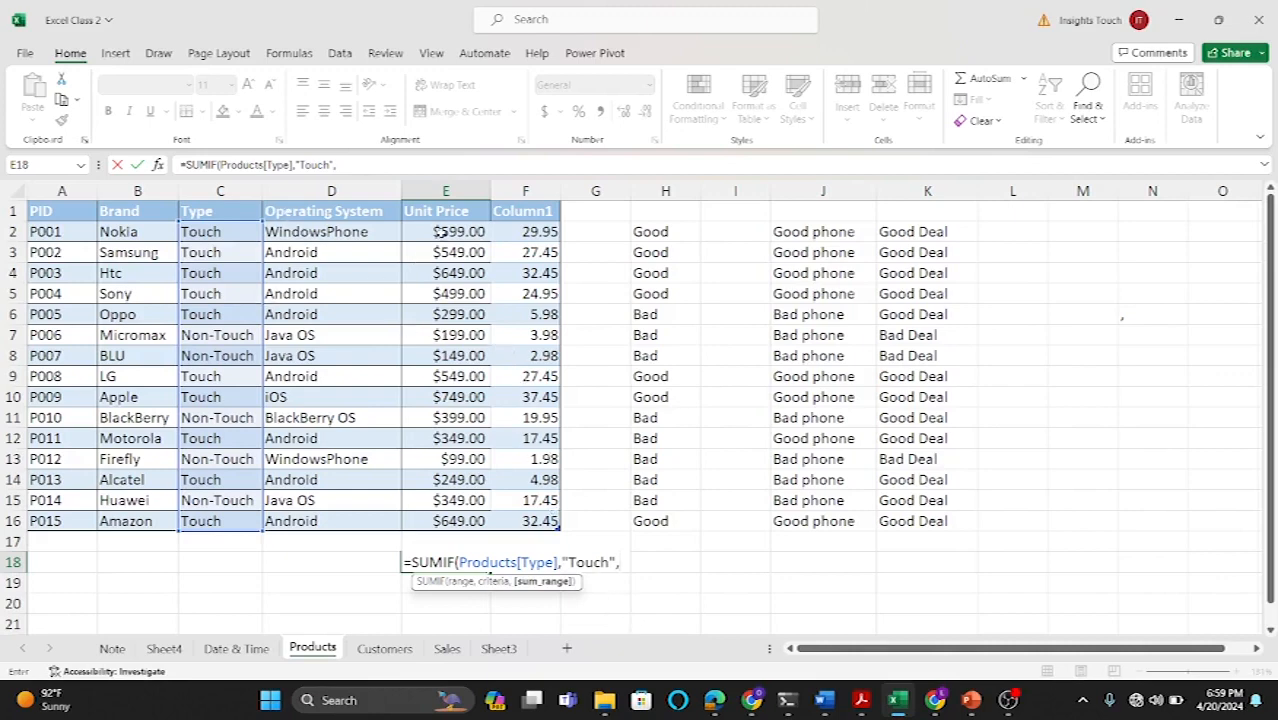
{"action": "left_click_drag", "start_coordinate": [441, 231], "coordinate": [436, 521]}
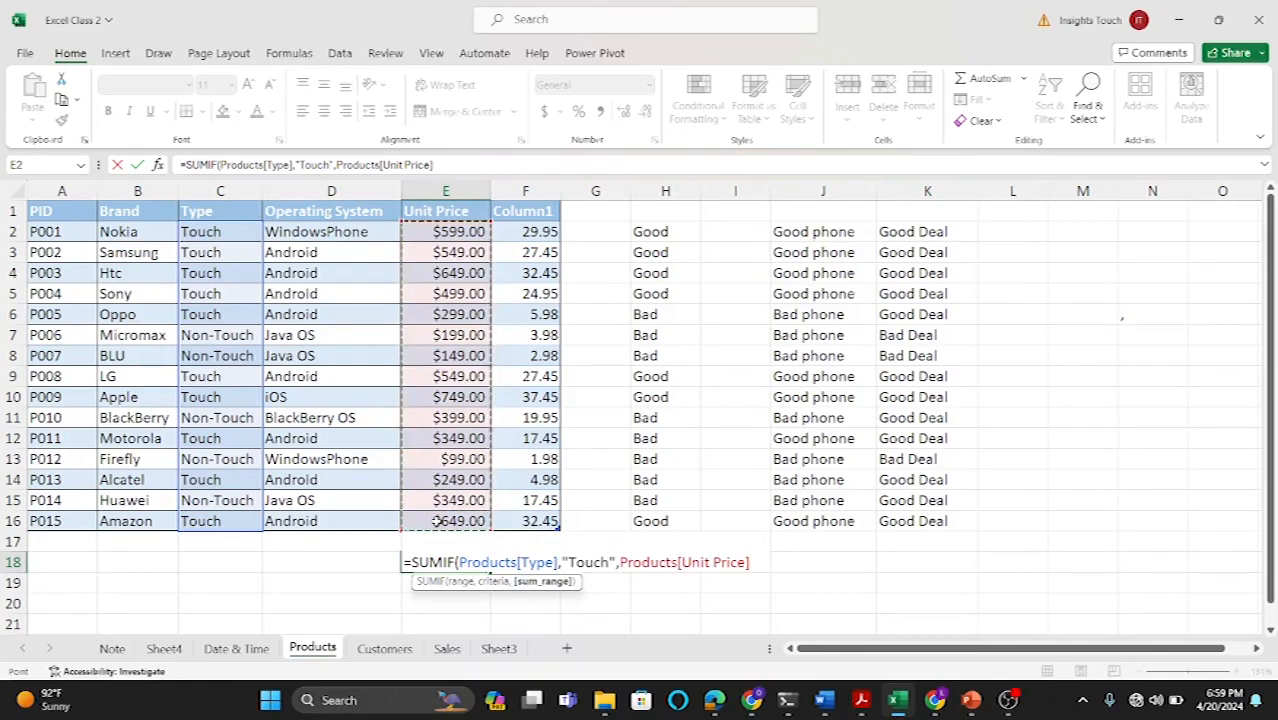
{"action": "type", "text": ")"}
{"action": "key", "text": "Return"}
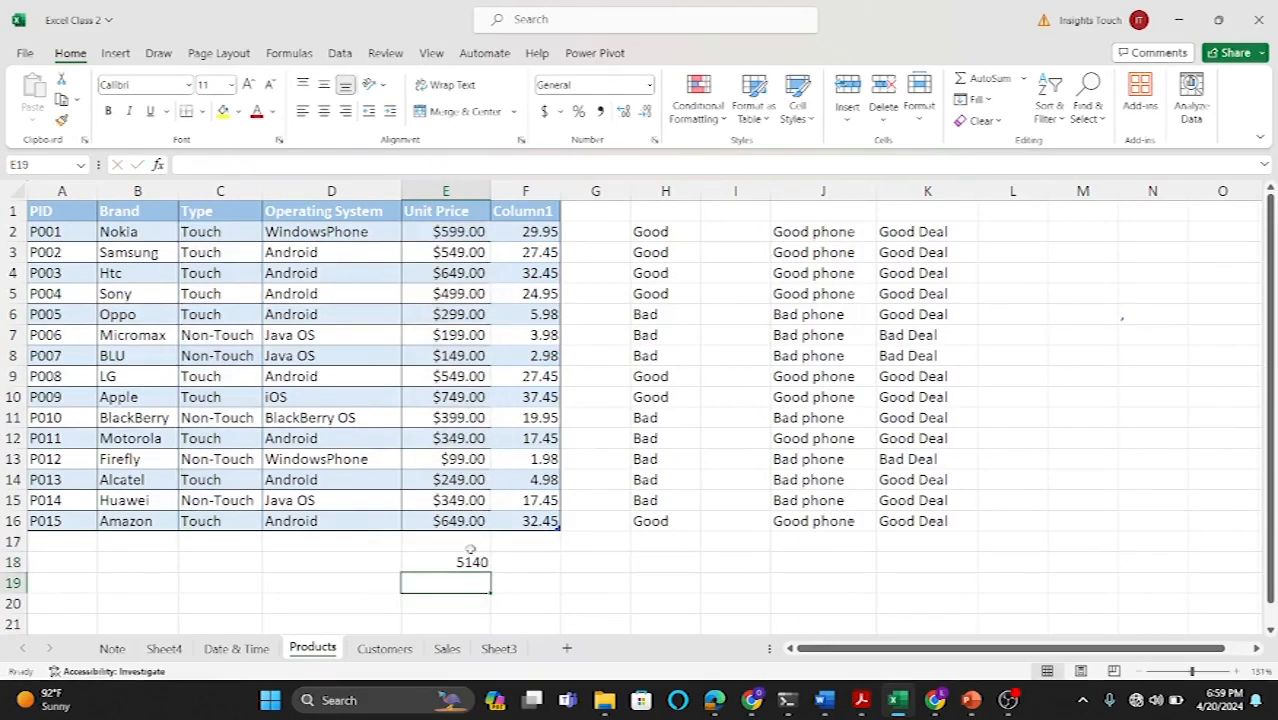
Step: In G18, start a SUM formula whose first argument is the unit prices E2:E6
{"action": "left_click", "coordinate": [451, 565]}
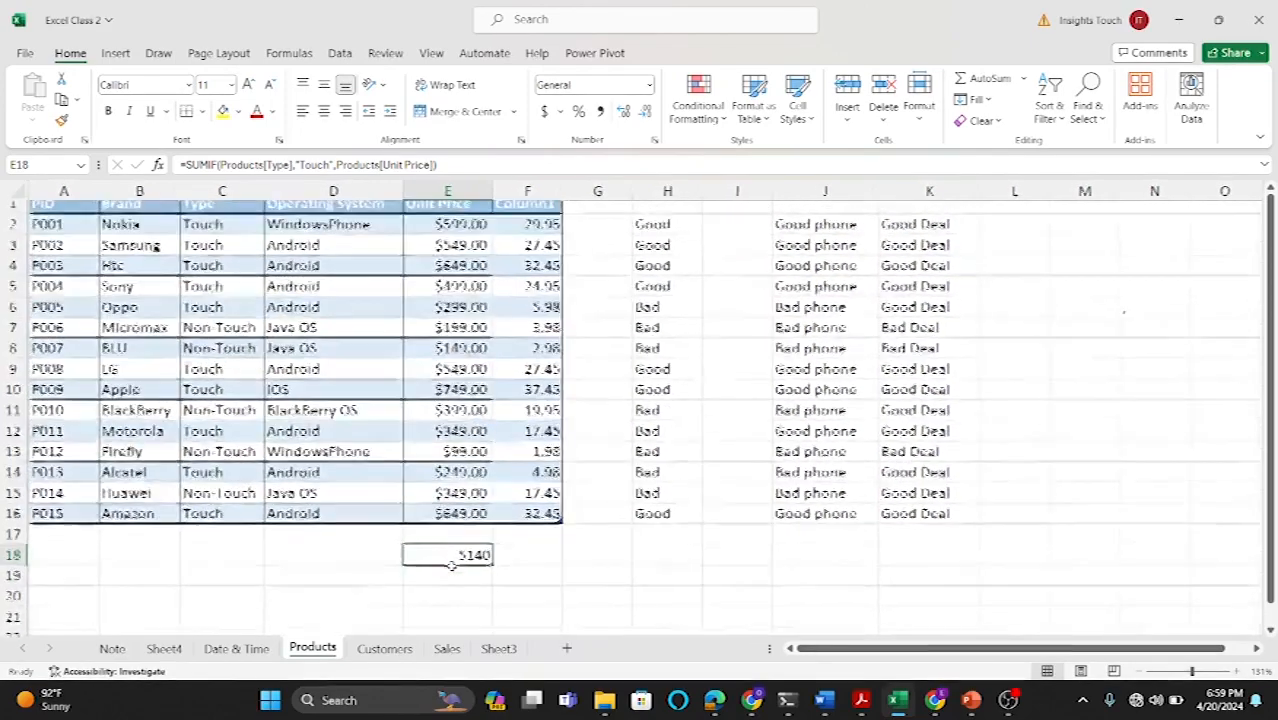
{"action": "left_click", "coordinate": [587, 563]}
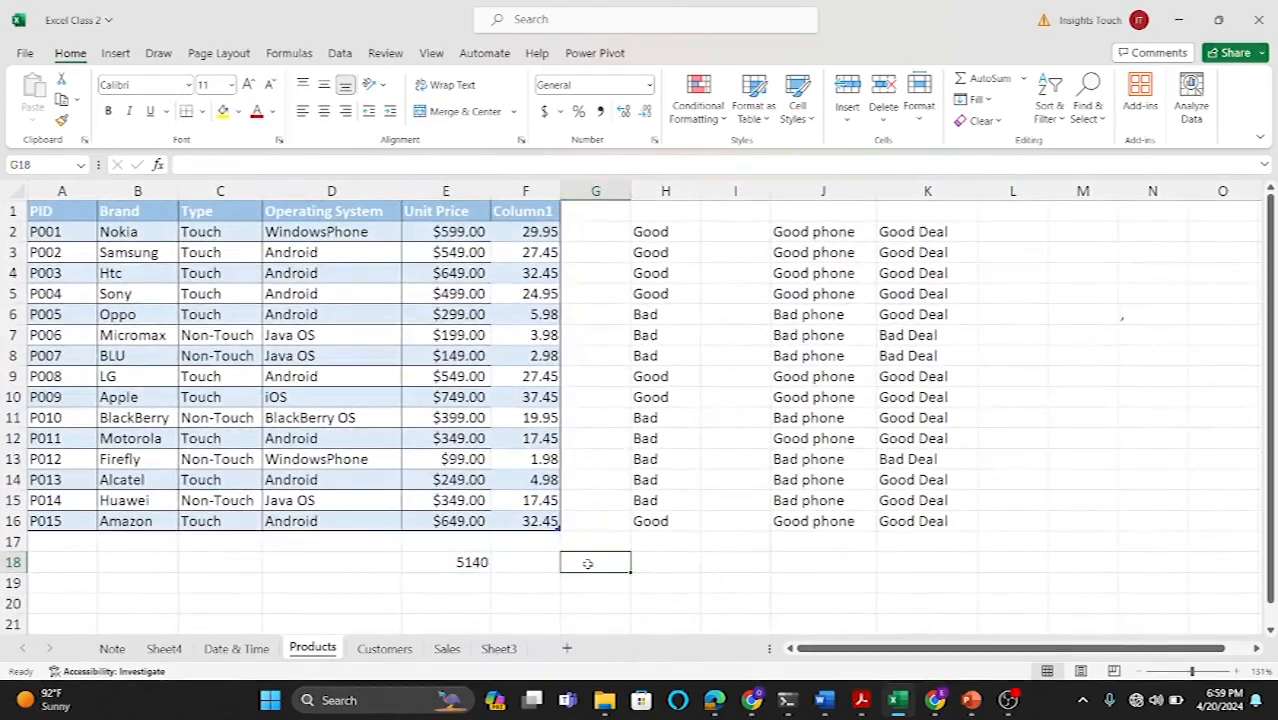
{"action": "type", "text": "=sum"}
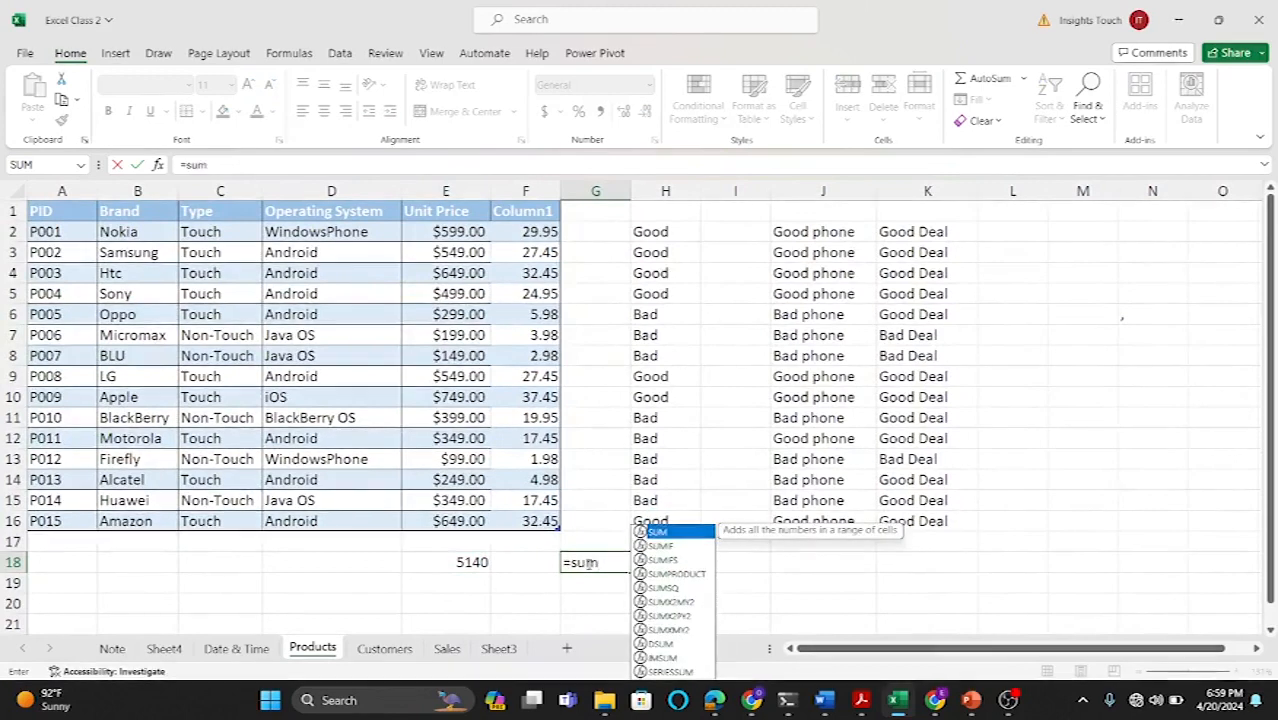
{"action": "key", "text": "Tab"}
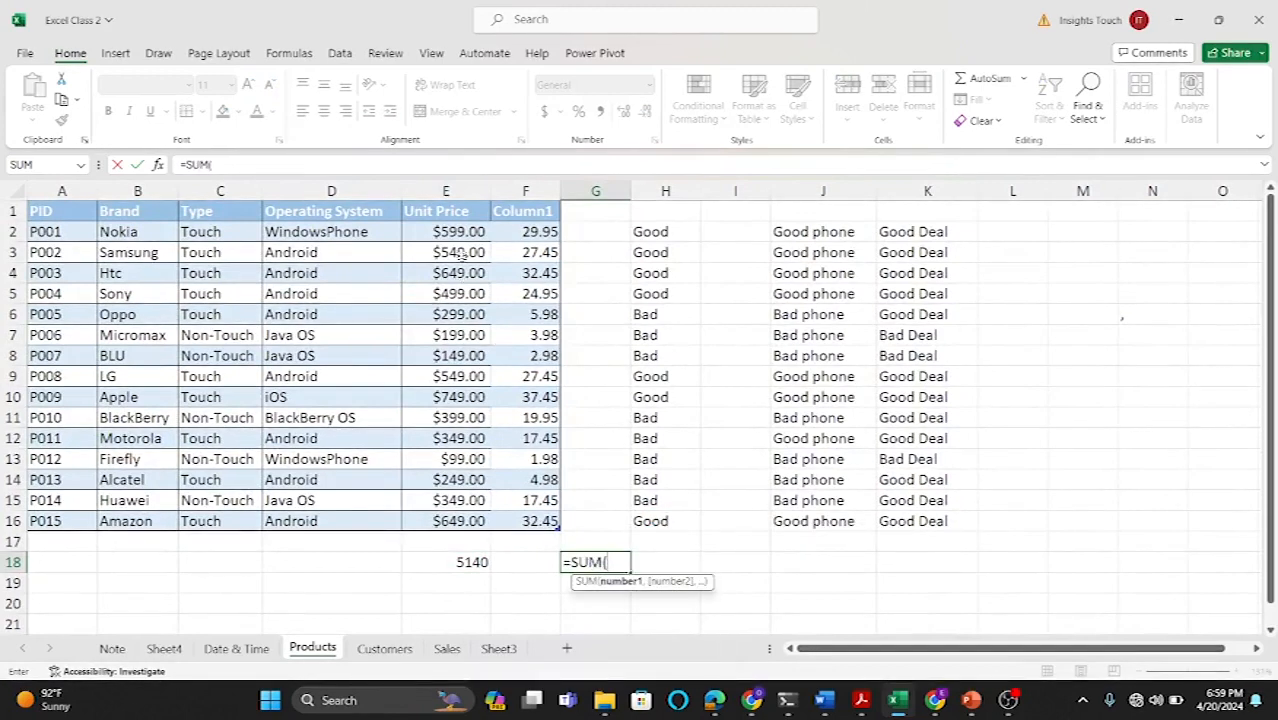
{"action": "left_click_drag", "start_coordinate": [460, 230], "coordinate": [456, 314]}
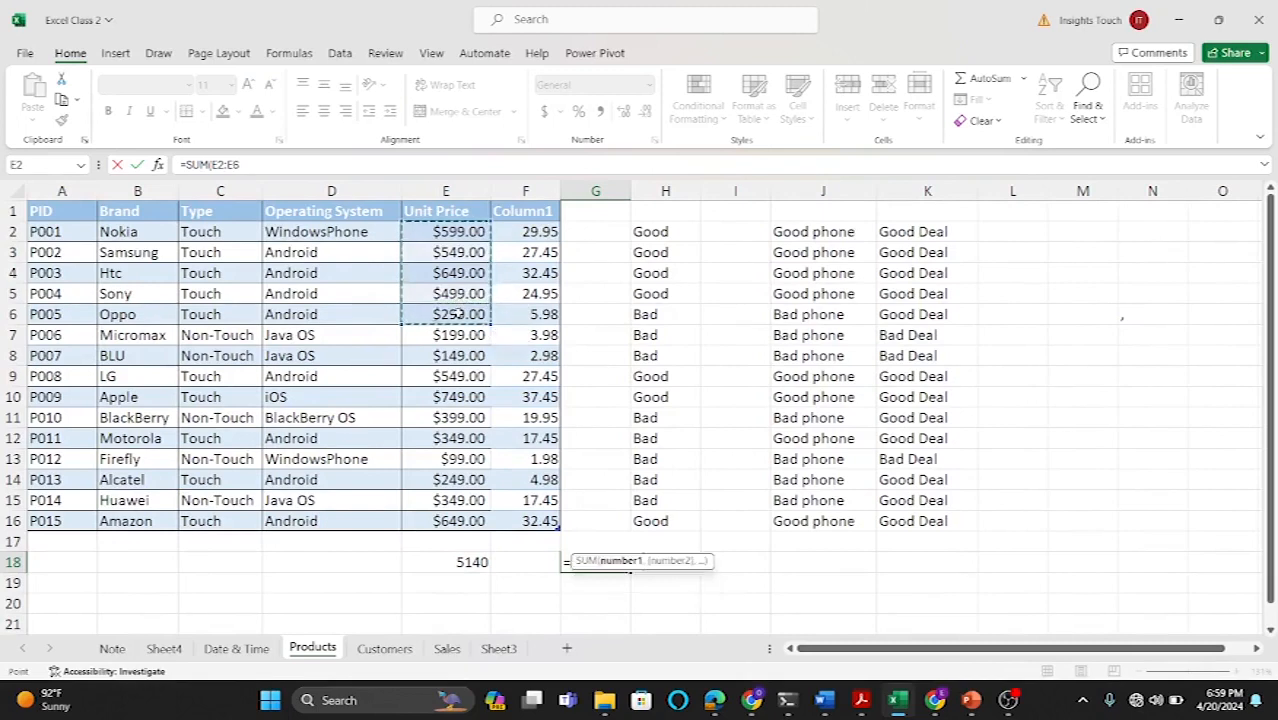
{"action": "type", "text": ","}
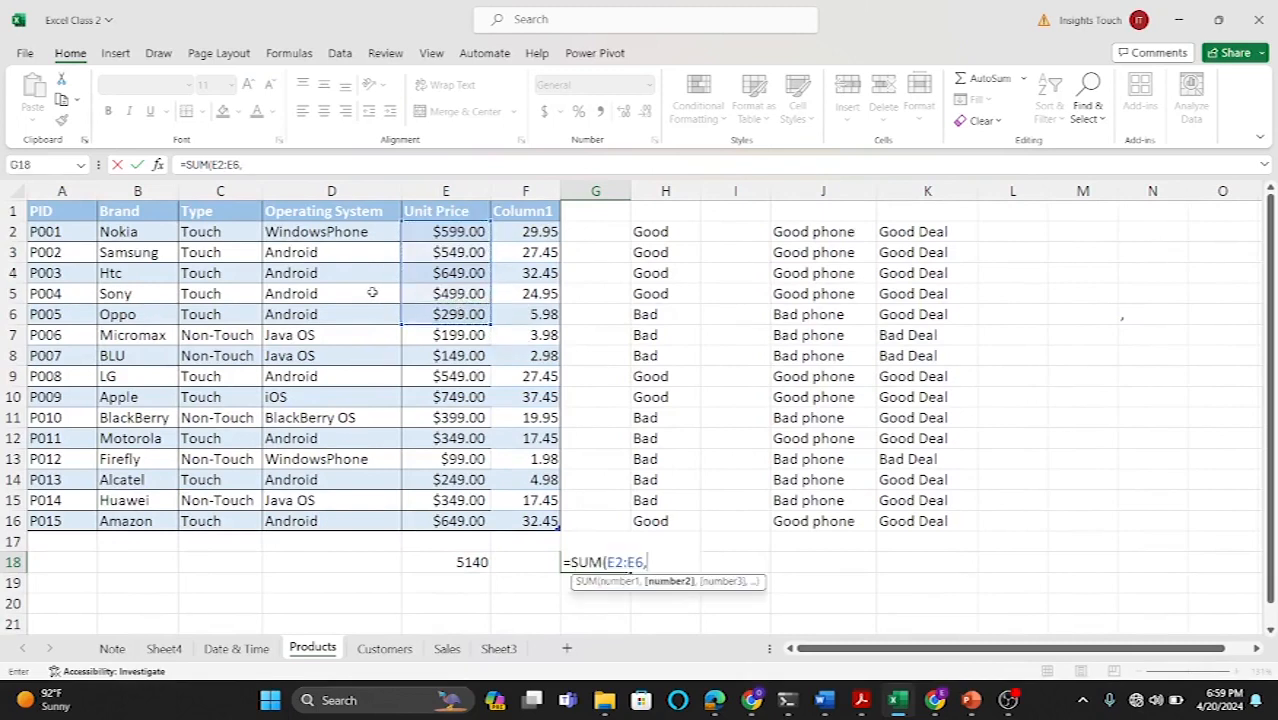
Step: Add C9:C10, C12, C14 and C16 to the SUM formula and confirm
{"action": "left_click_drag", "start_coordinate": [230, 375], "coordinate": [224, 396]}
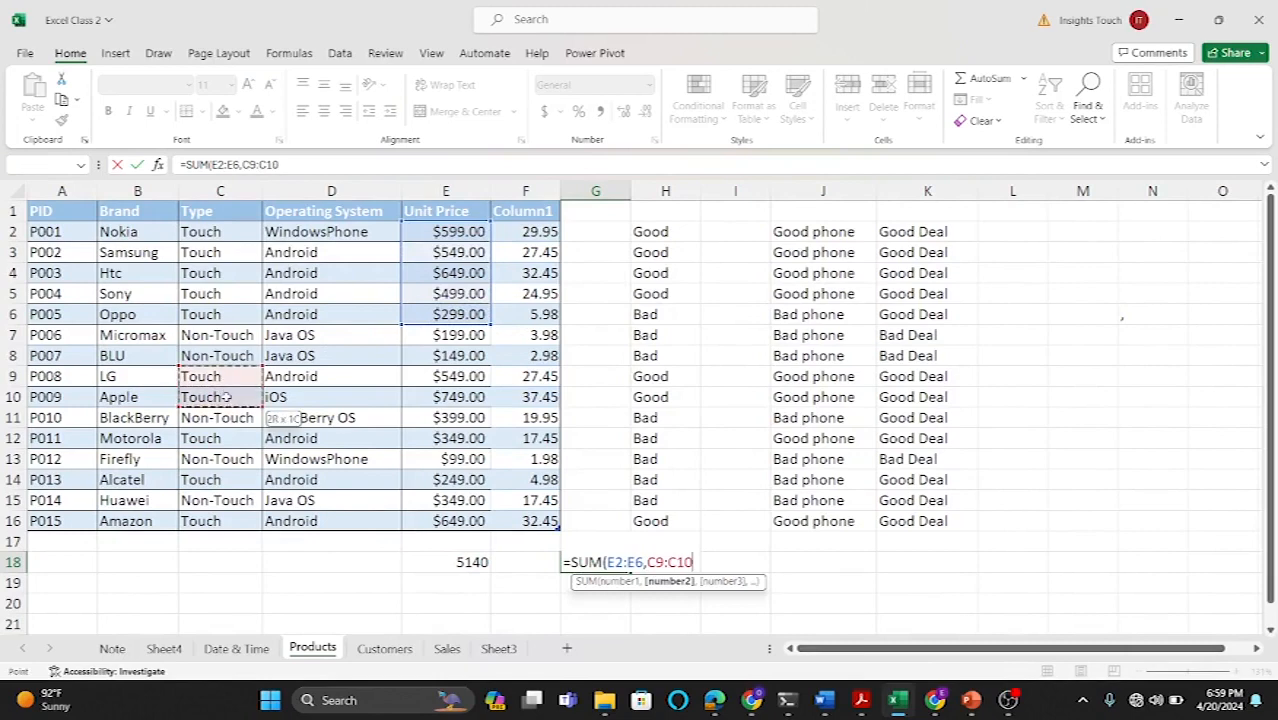
{"action": "type", "text": ","}
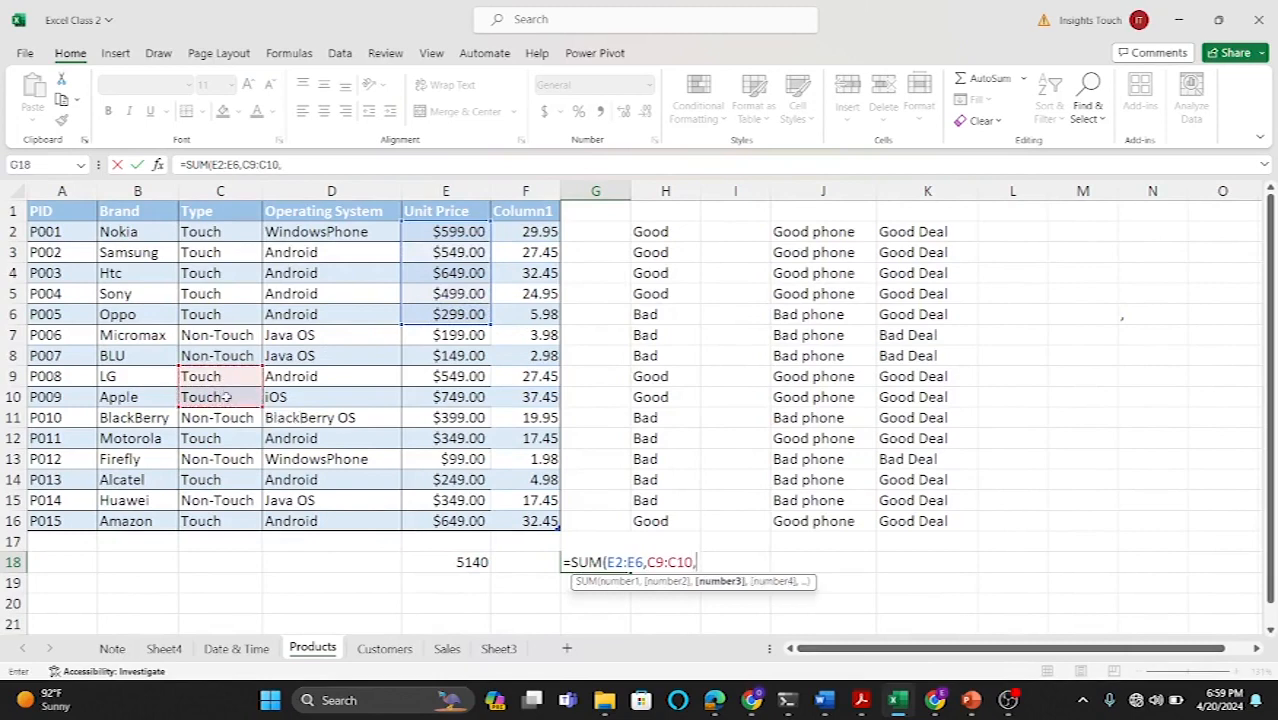
{"action": "left_click", "coordinate": [218, 438]}
{"action": "type", "text": ","}
{"action": "left_click", "coordinate": [205, 480]}
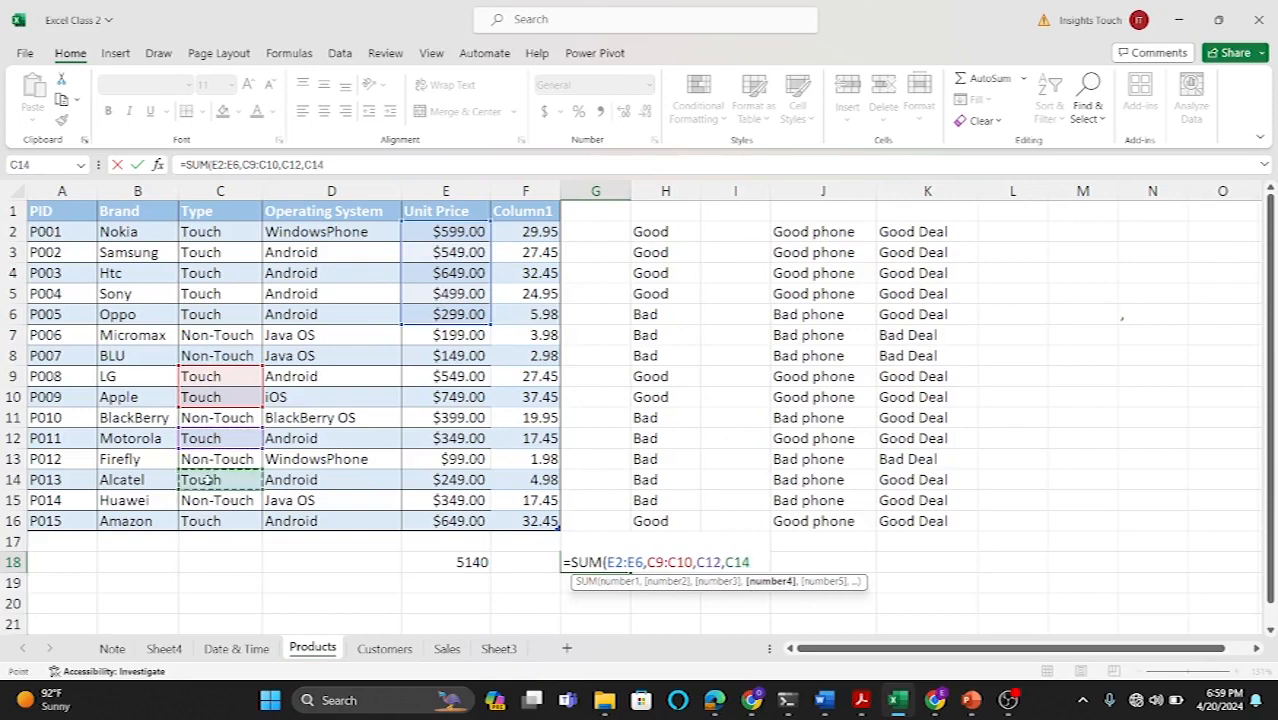
{"action": "type", "text": ","}
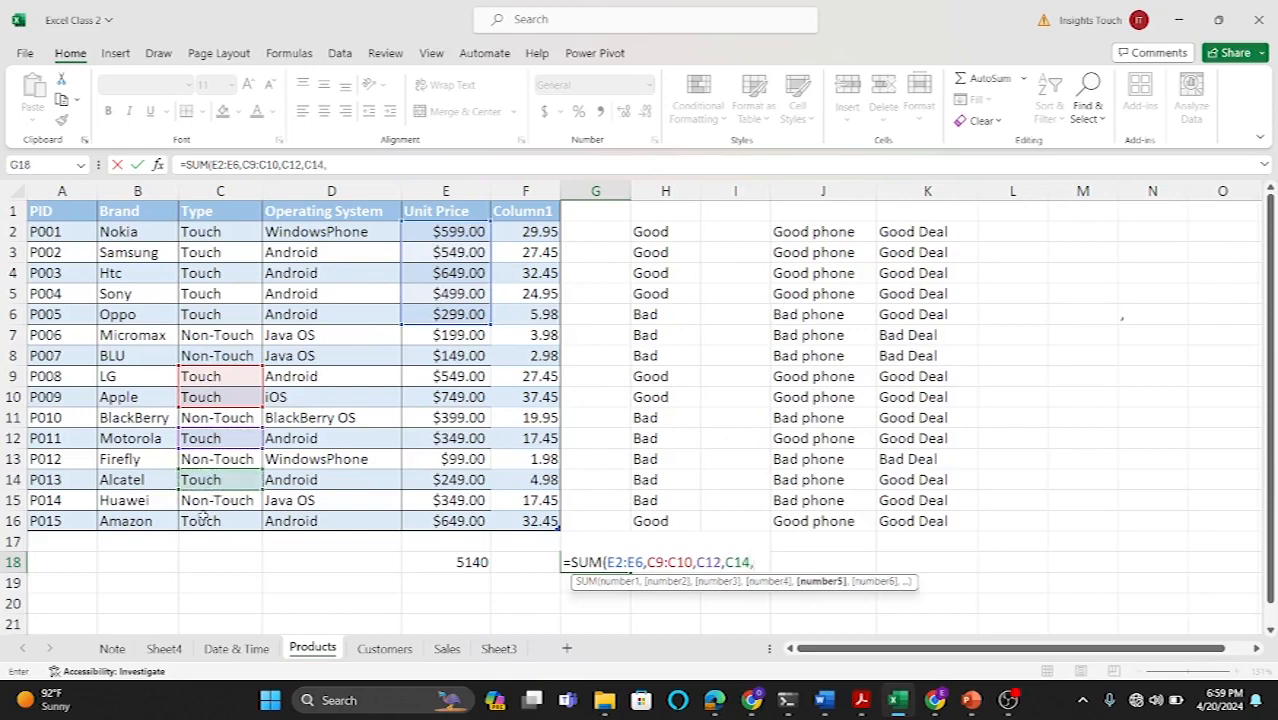
{"action": "left_click", "coordinate": [203, 517]}
{"action": "key", "text": "Return"}
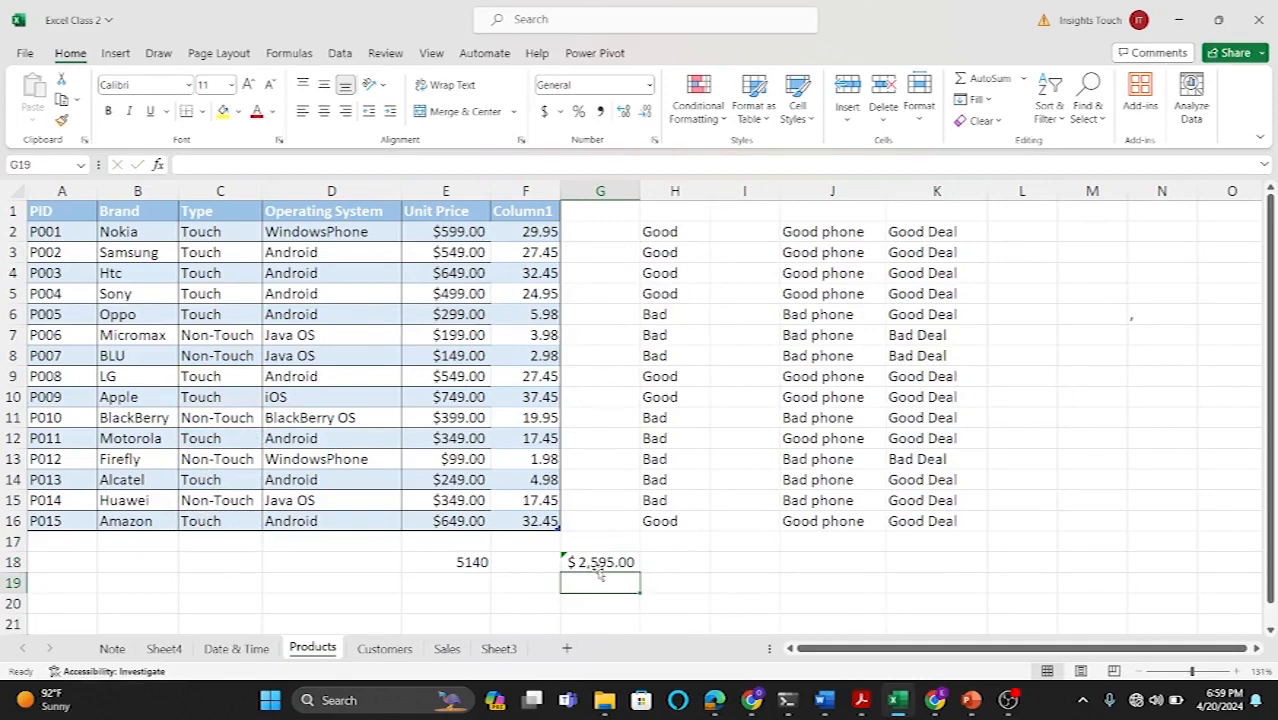
Step: Review the SUMIF formula in E18 without changing it
{"action": "double_click", "coordinate": [471, 562]}
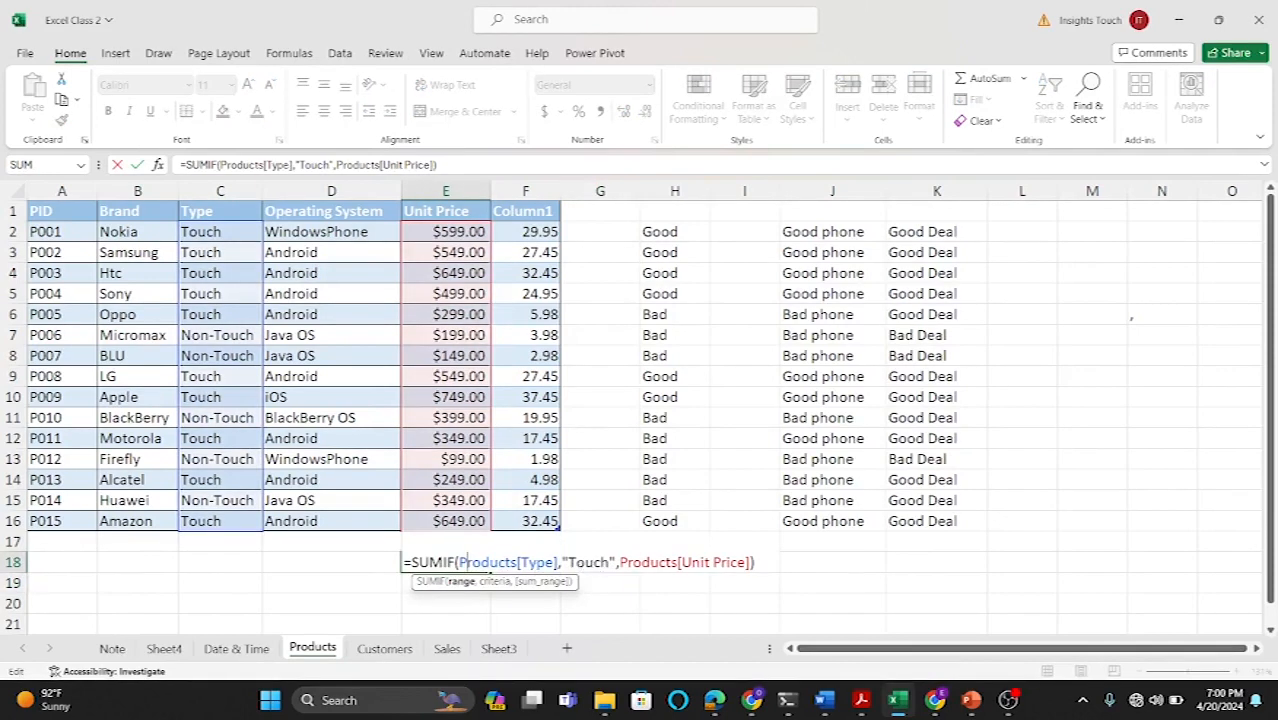
{"action": "left_click", "coordinate": [572, 563]}
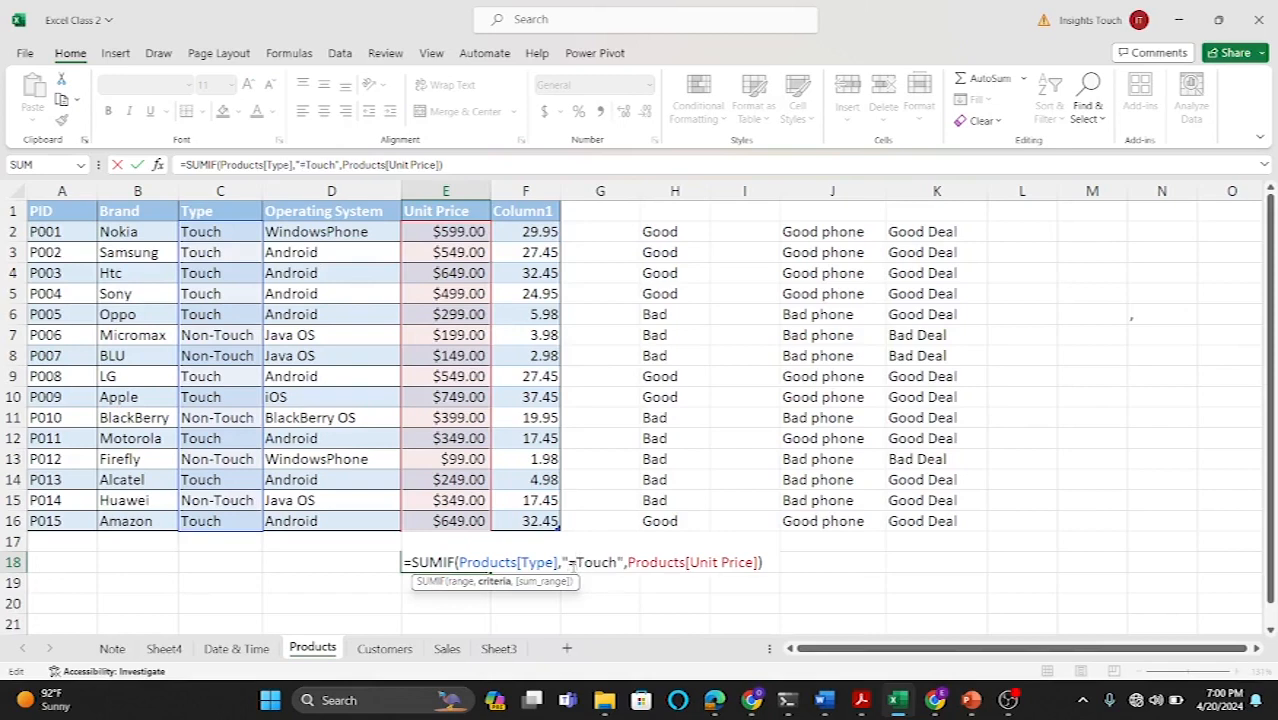
{"action": "key", "text": "Return"}
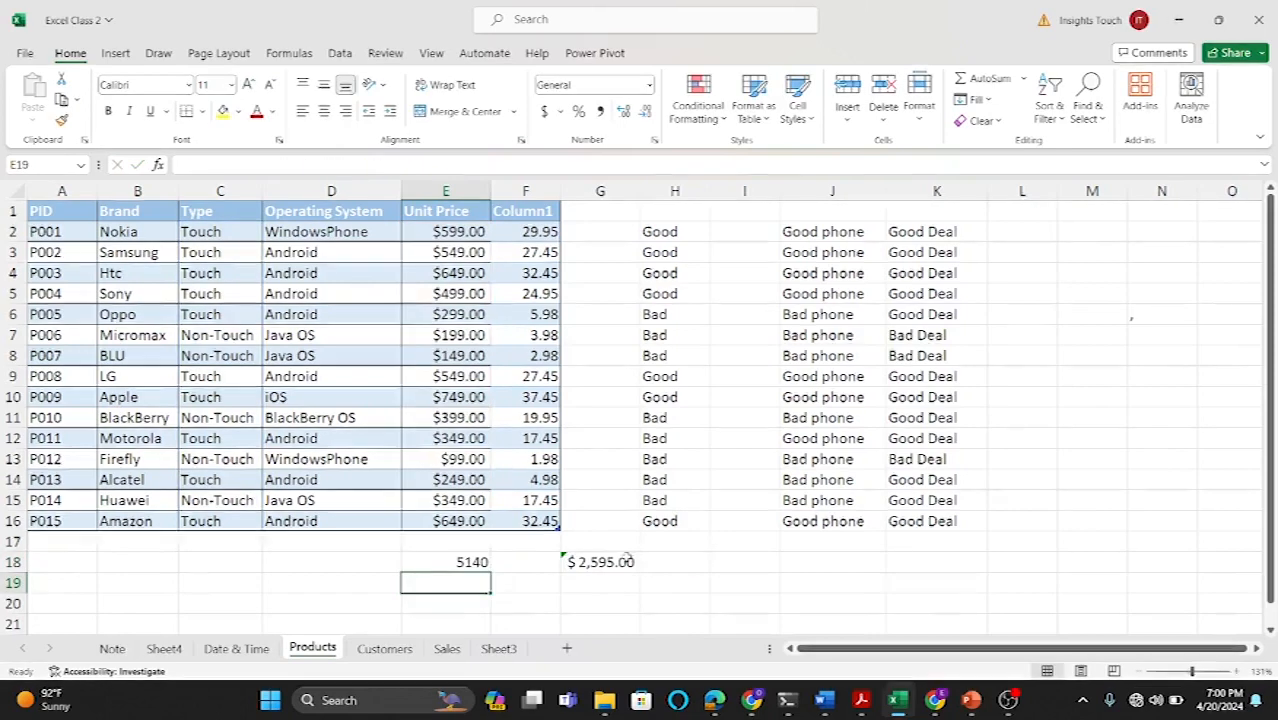
Step: Reopen the G18 formula and delete every reference after E2:E6
{"action": "double_click", "coordinate": [609, 562]}
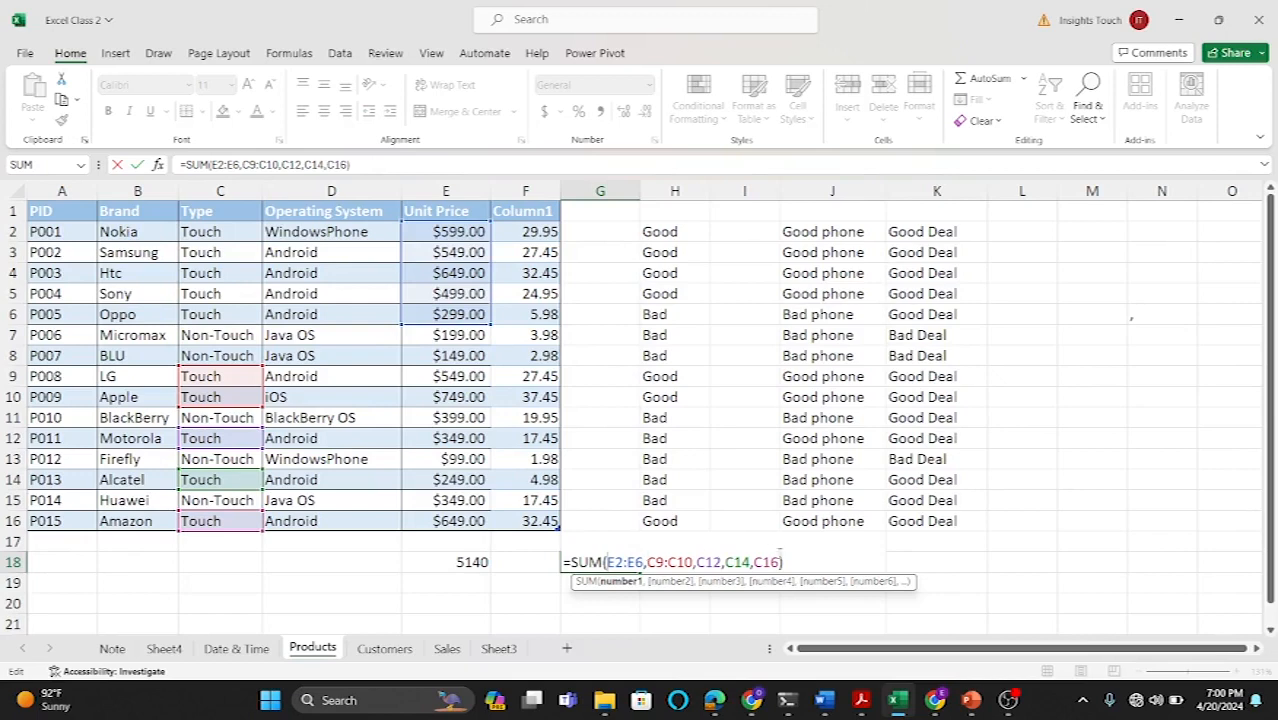
{"action": "key", "text": "BackSpace"}
{"action": "key", "text": "BackSpace"}
{"action": "key", "text": "BackSpace"}
{"action": "key", "text": "BackSpace"}
{"action": "key", "text": "BackSpace"}
{"action": "key", "text": "BackSpace"}
{"action": "key", "text": "BackSpace"}
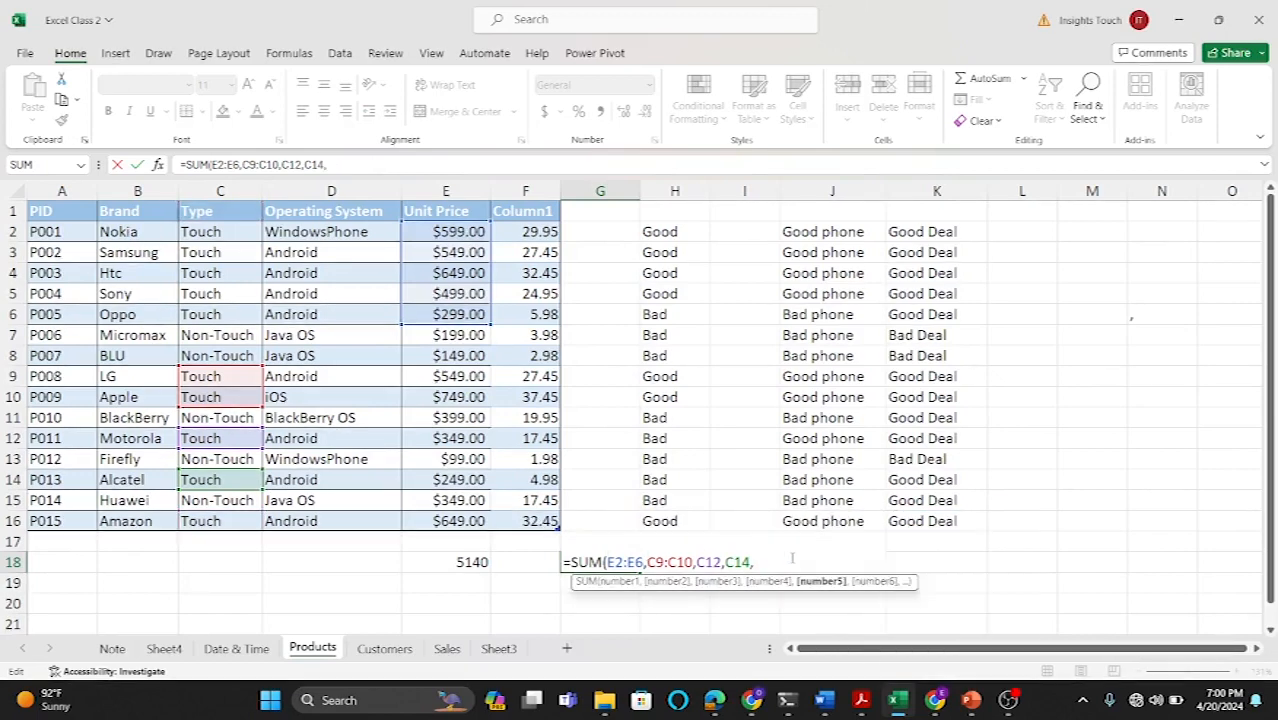
{"action": "key", "text": "BackSpace"}
{"action": "key", "text": "BackSpace"}
{"action": "key", "text": "BackSpace"}
{"action": "key", "text": "BackSpace"}
{"action": "key", "text": "BackSpace"}
{"action": "key", "text": "BackSpace"}
{"action": "key", "text": "BackSpace"}
{"action": "key", "text": "BackSpace"}
{"action": "key", "text": "BackSpace"}
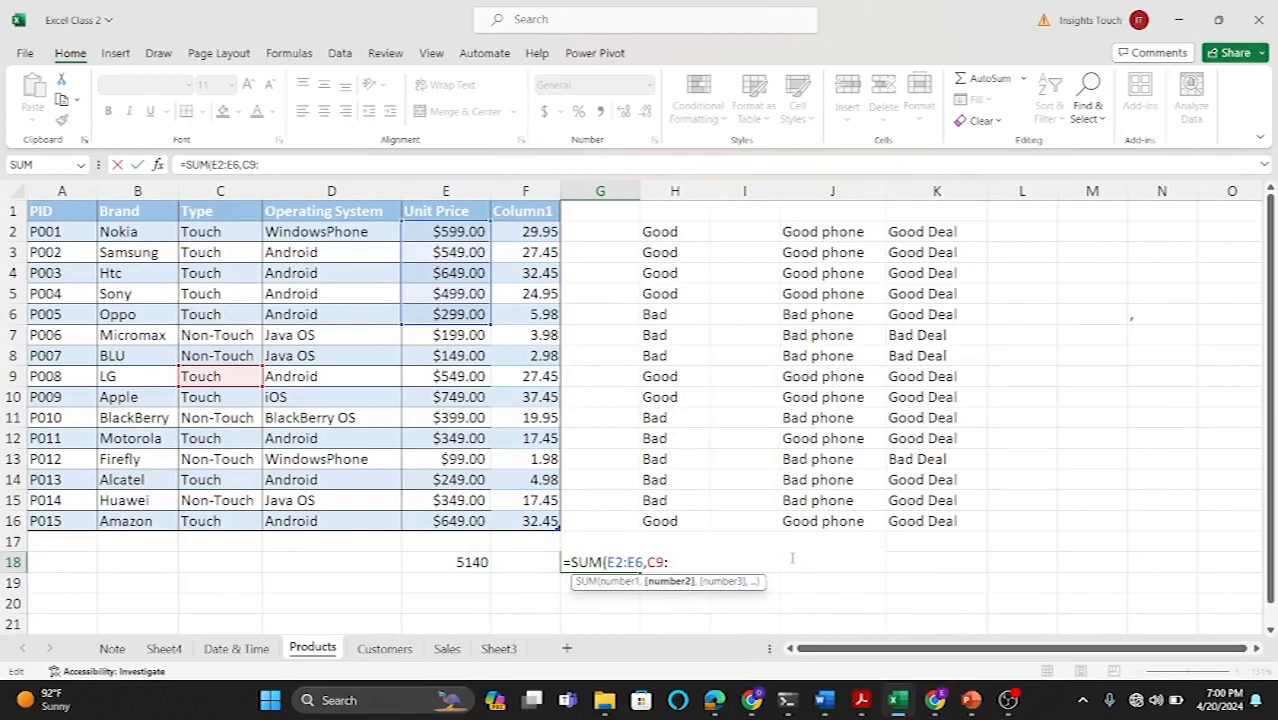
{"action": "key", "text": "BackSpace"}
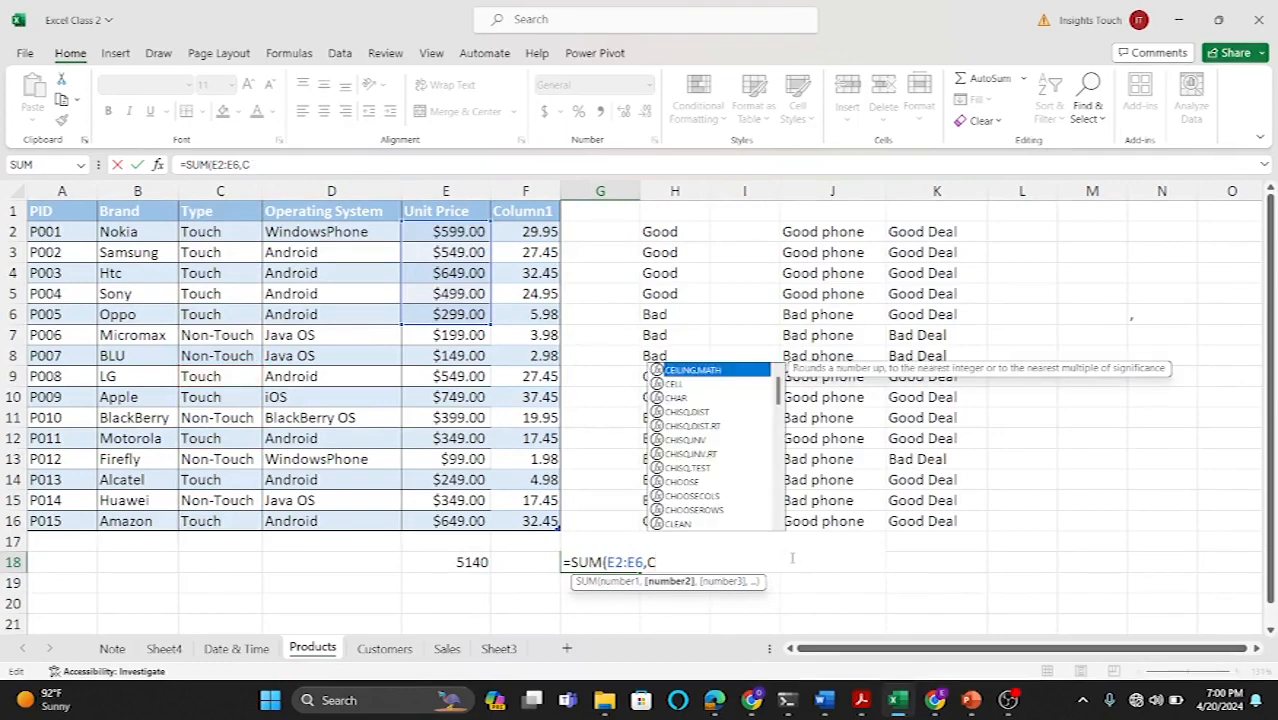
{"action": "key", "text": "BackSpace"}
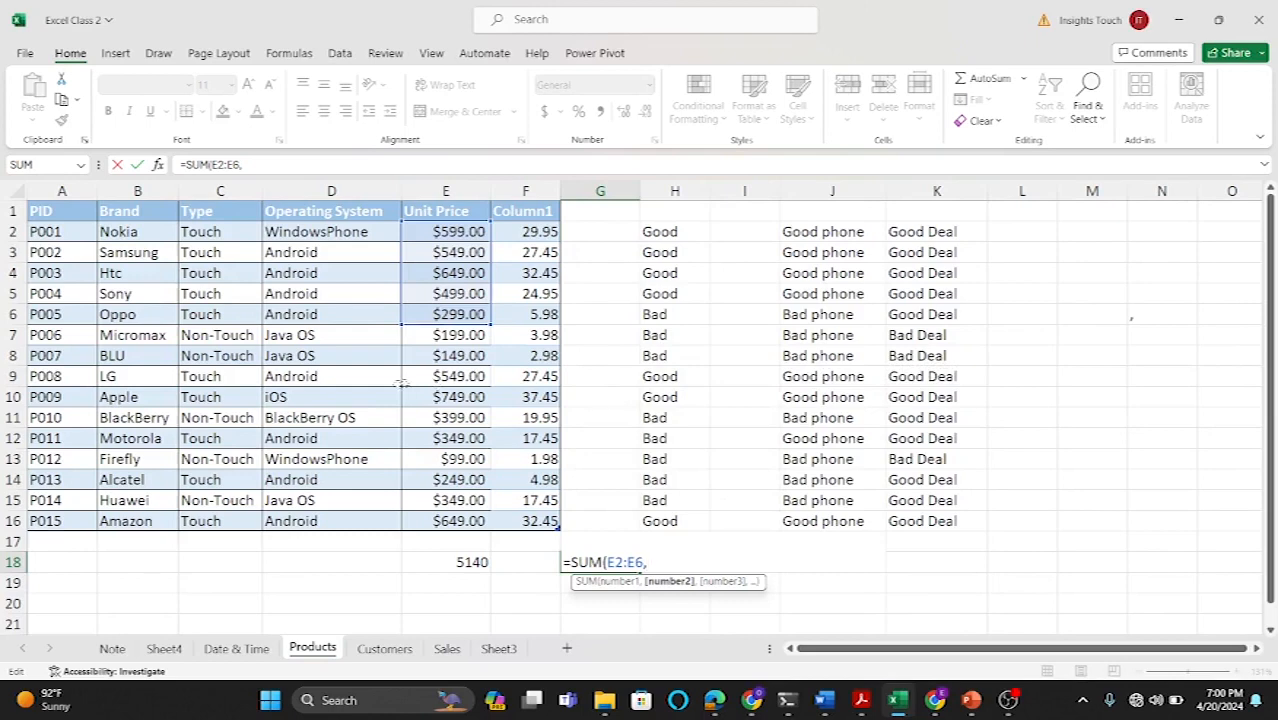
Step: Add the Touch unit prices E9:E10, E12, E14 and E16 to the SUM formula and confirm
{"action": "left_click_drag", "start_coordinate": [440, 378], "coordinate": [437, 396]}
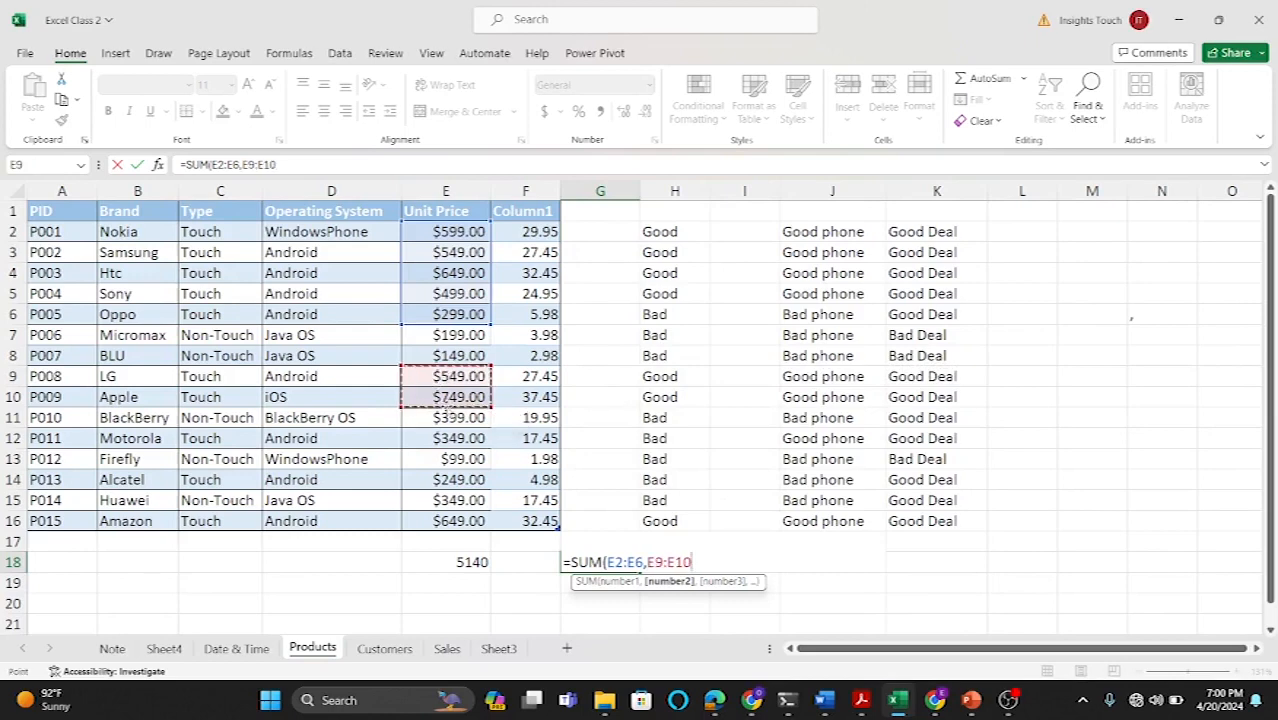
{"action": "type", "text": ","}
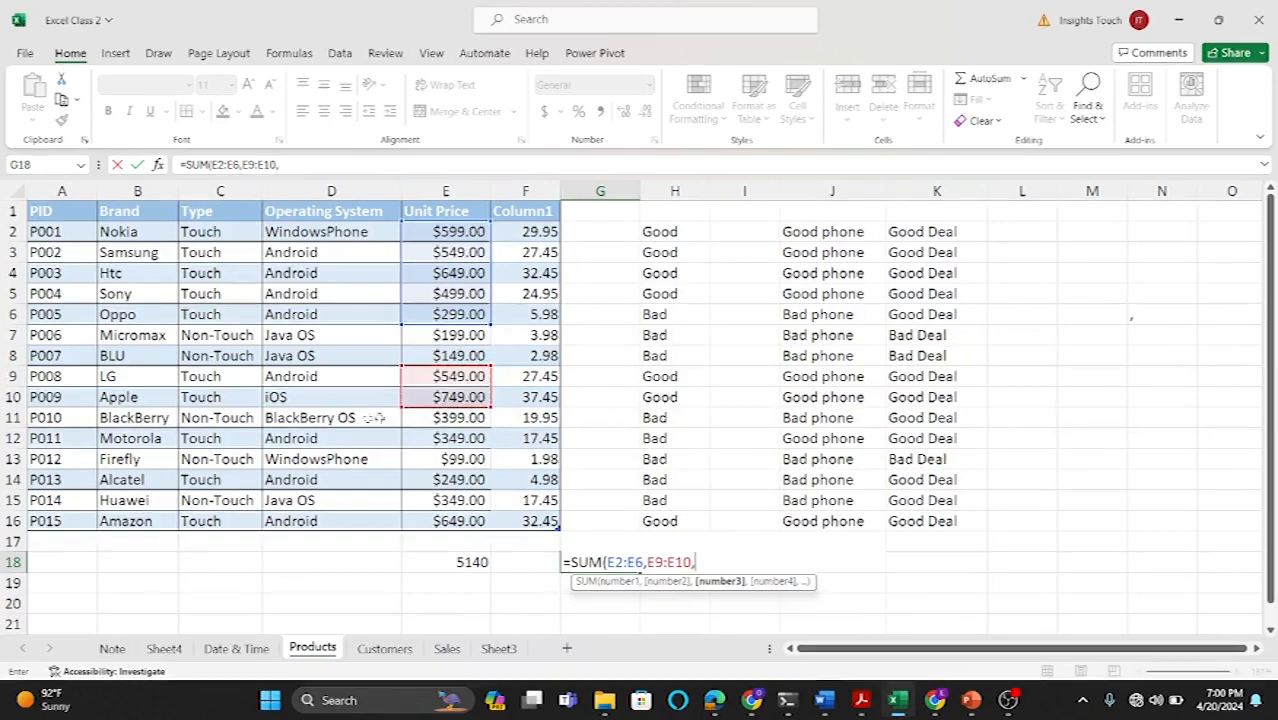
{"action": "left_click", "coordinate": [437, 440]}
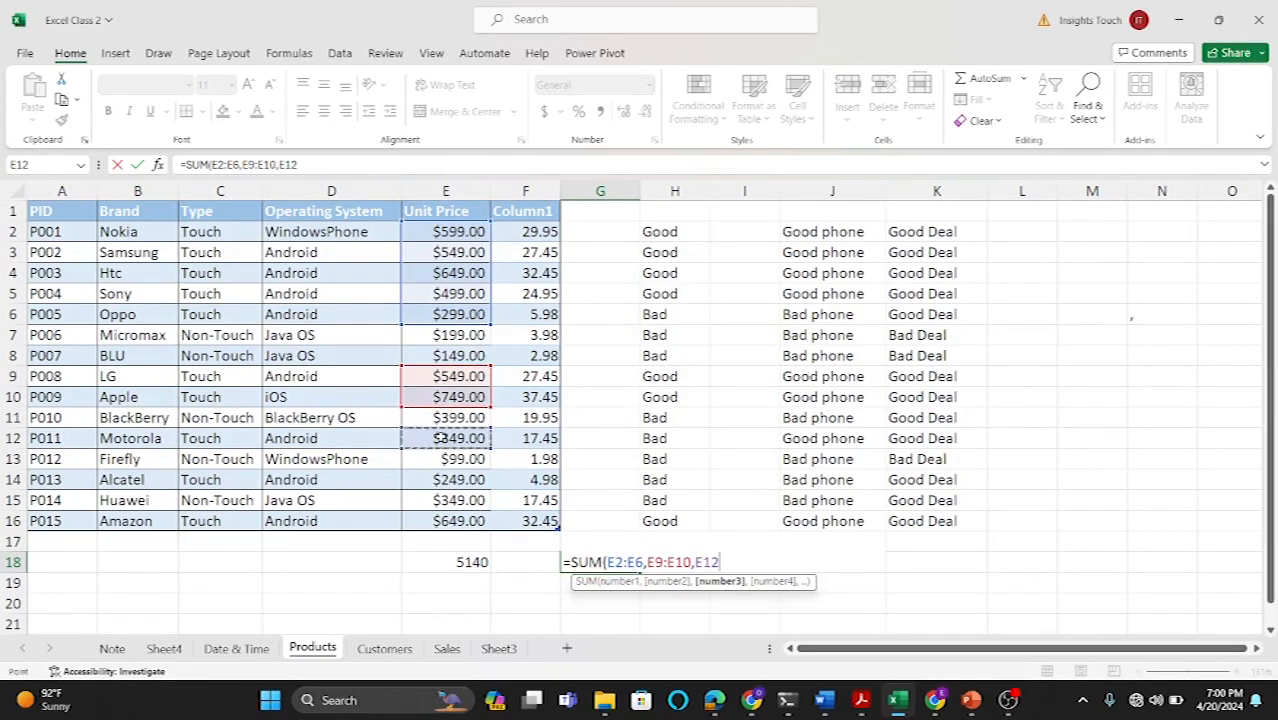
{"action": "type", "text": ","}
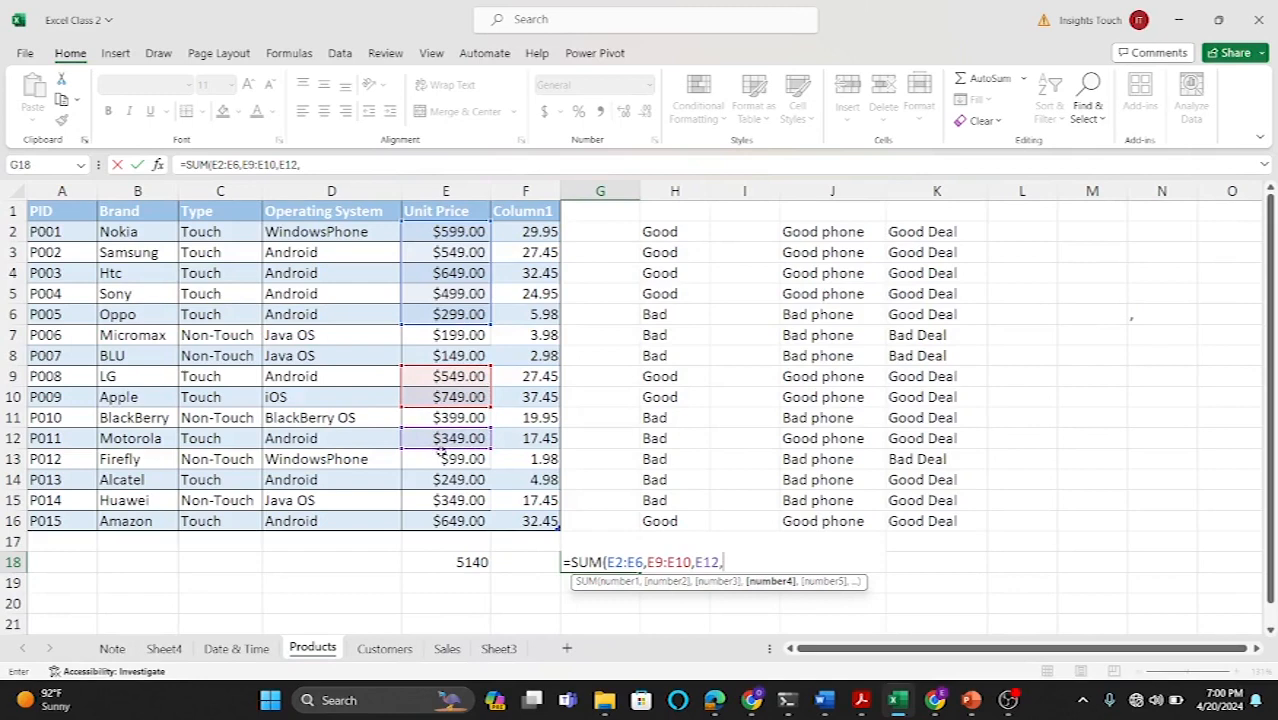
{"action": "left_click", "coordinate": [442, 480]}
{"action": "type", "text": ","}
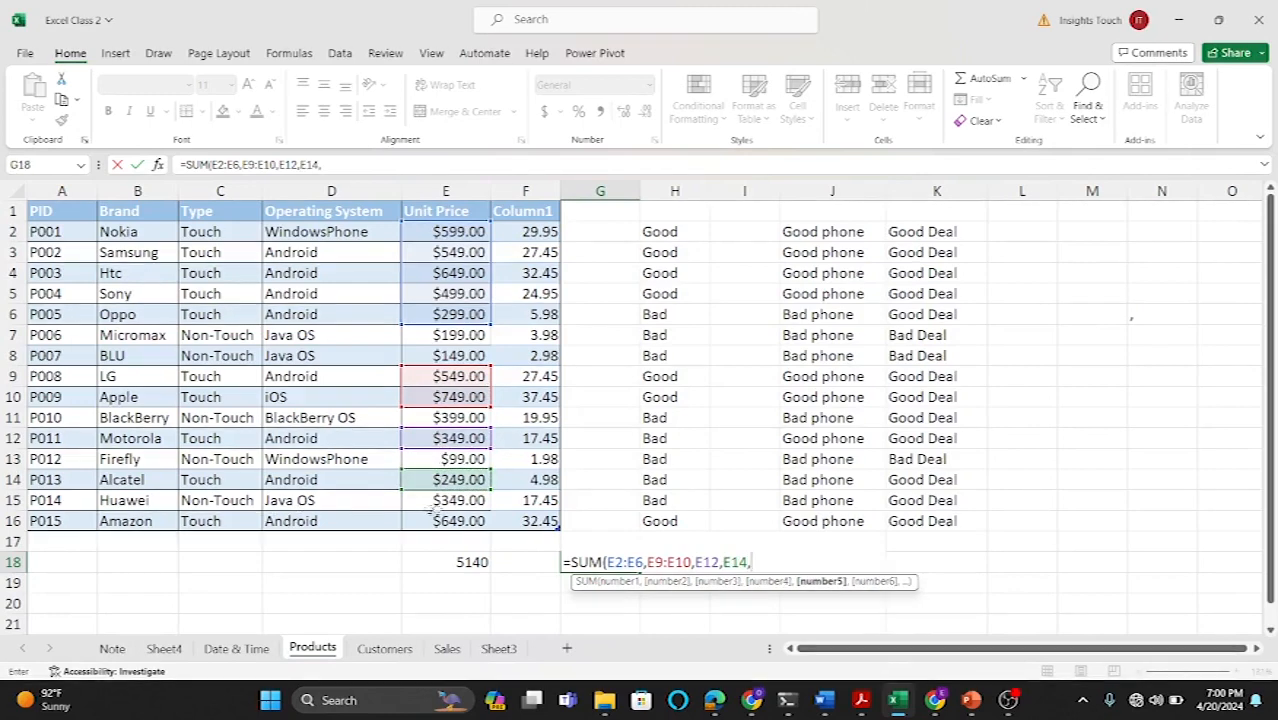
{"action": "left_click", "coordinate": [452, 521]}
{"action": "key", "text": "Return"}
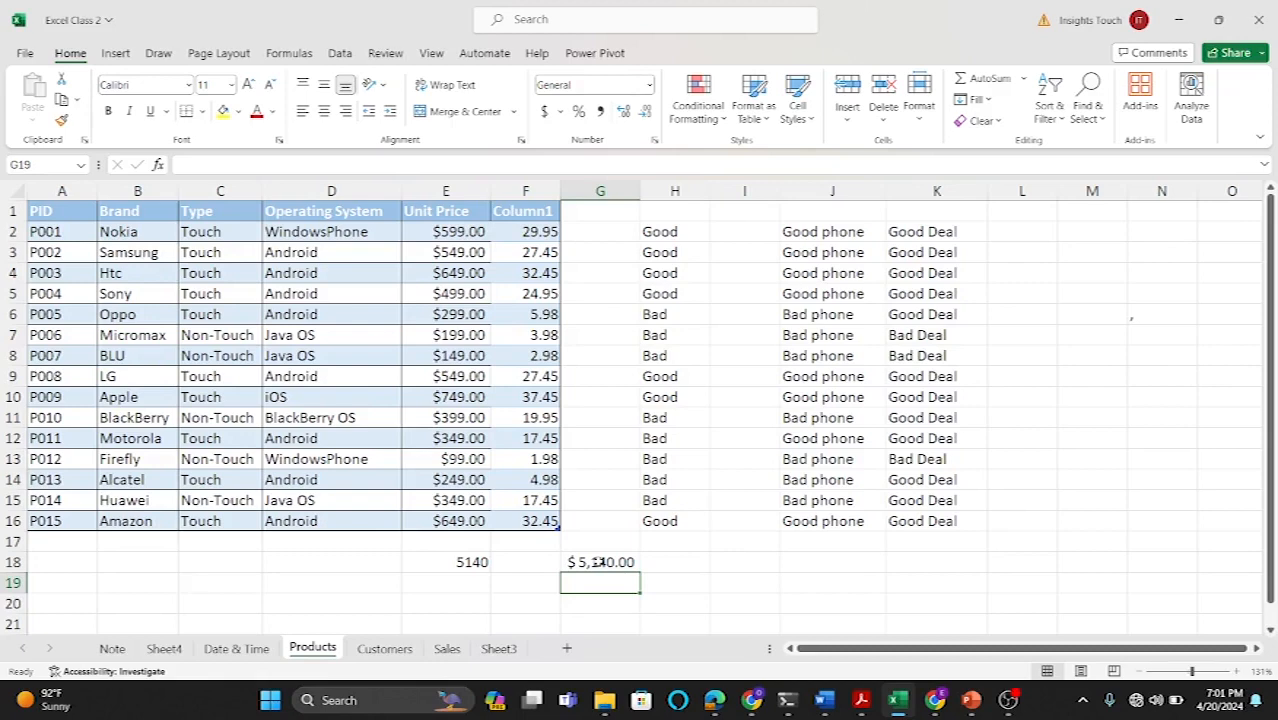
Step: In E19, start a SUMIFS formula summing the Unit Price column where the Type column equals "Touch"
{"action": "left_click", "coordinate": [466, 588]}
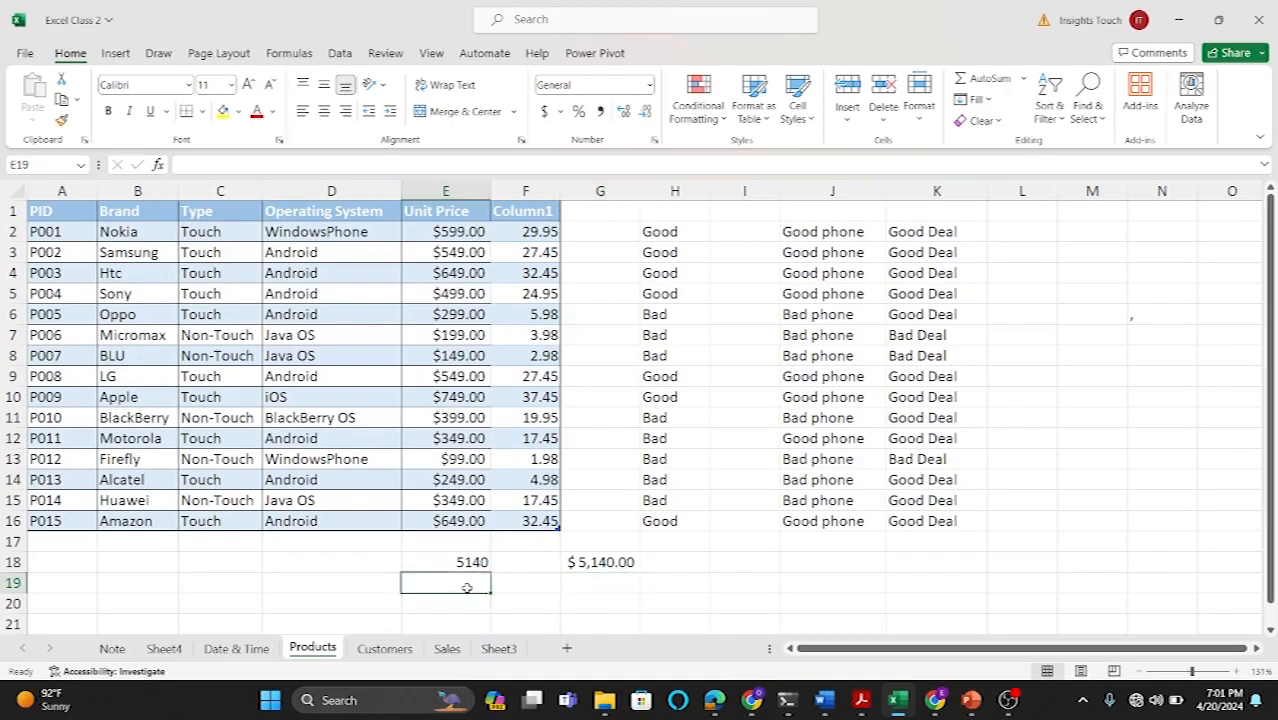
{"action": "type", "text": "=sumif"}
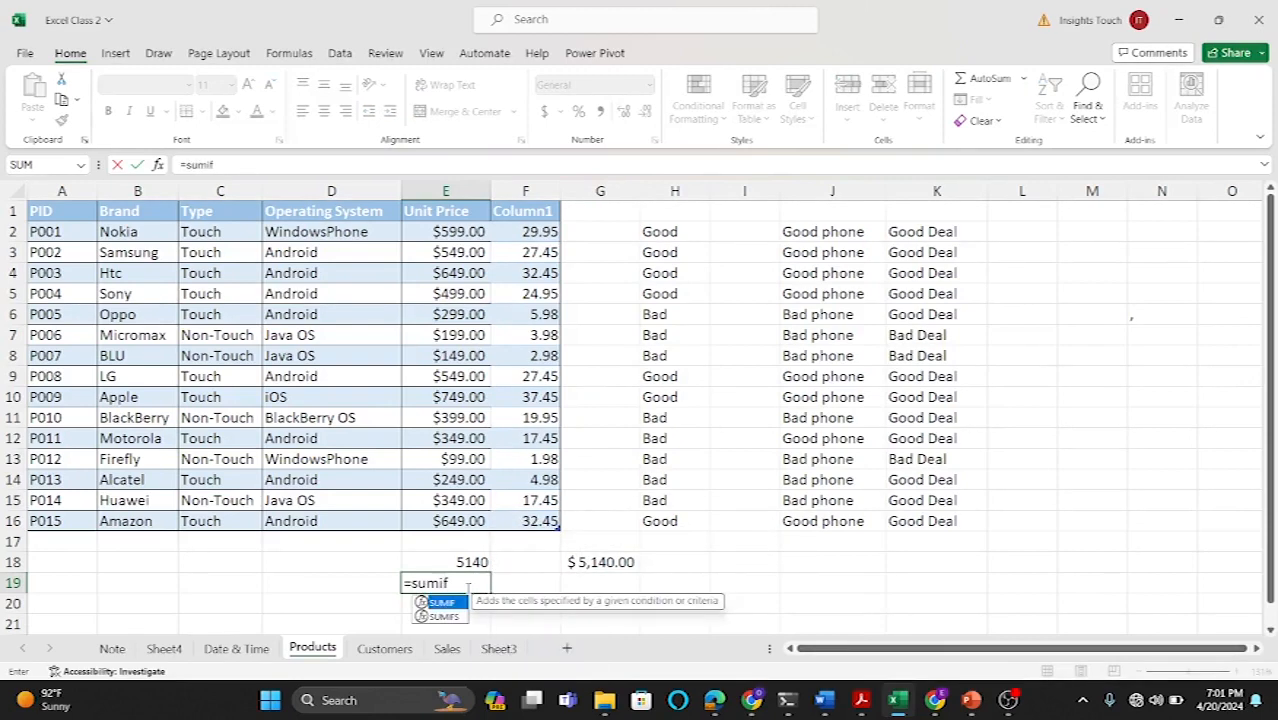
{"action": "double_click", "coordinate": [443, 616]}
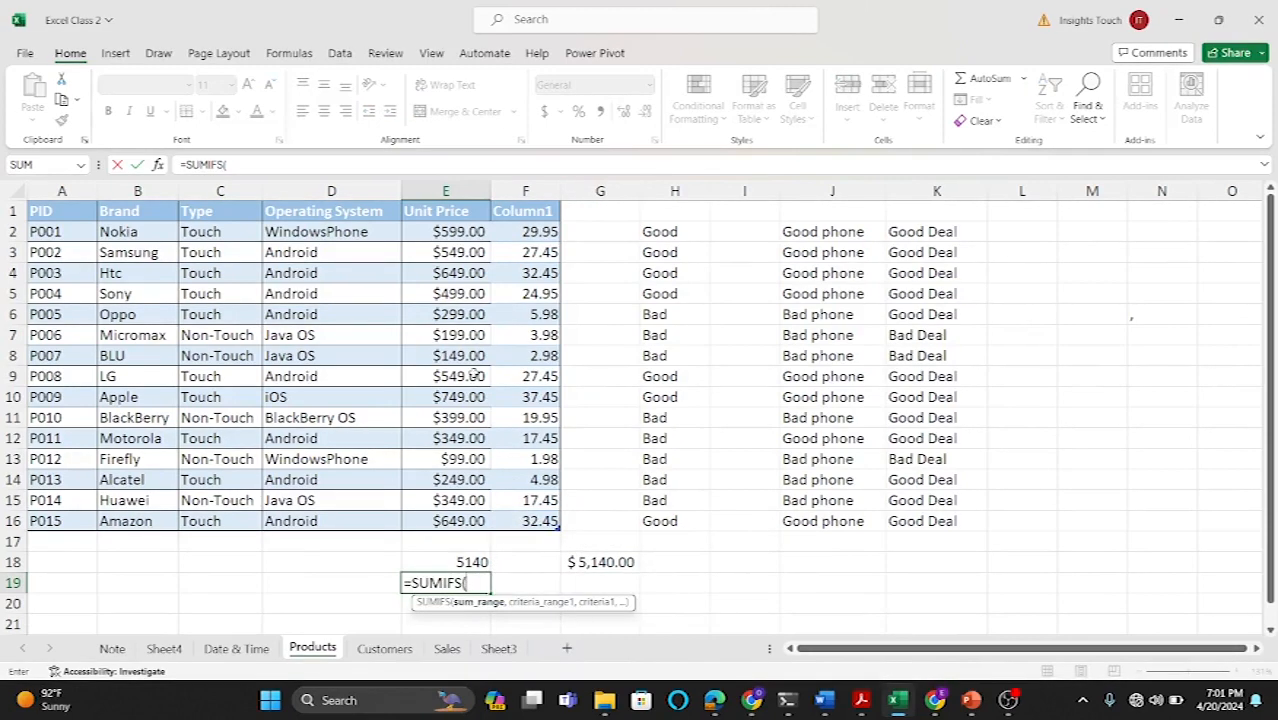
{"action": "left_click_drag", "start_coordinate": [443, 231], "coordinate": [457, 518]}
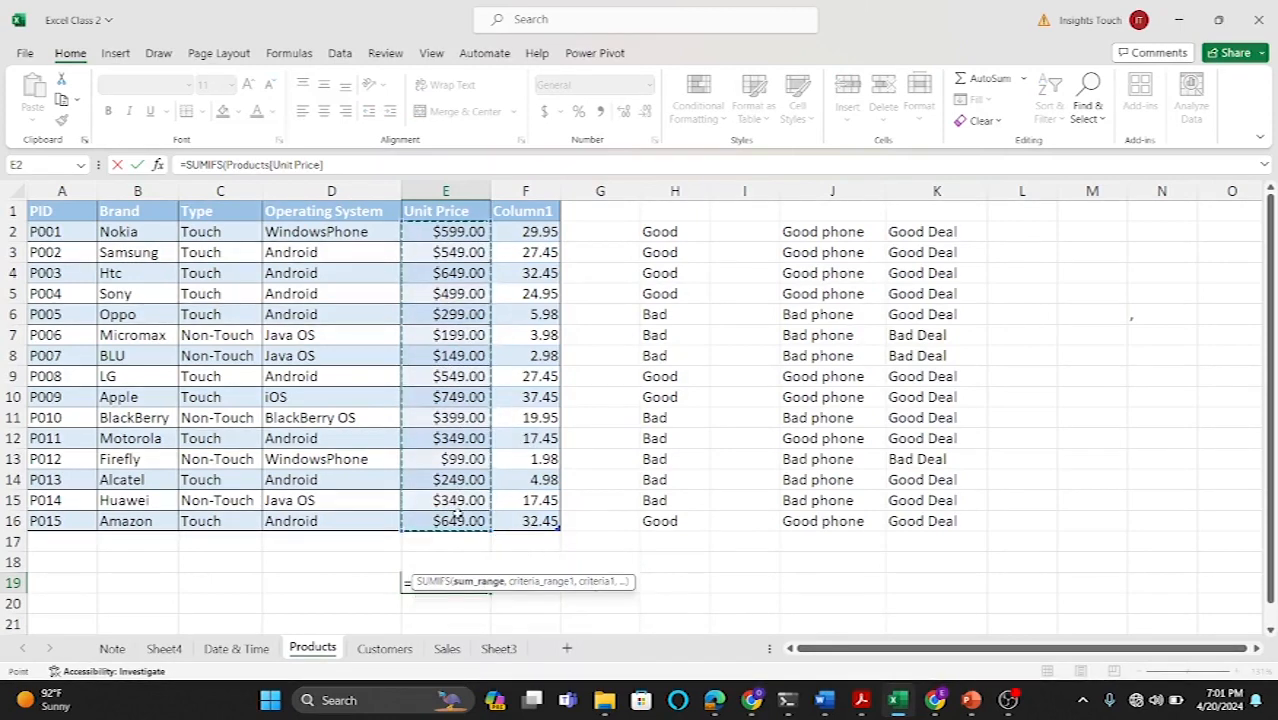
{"action": "type", "text": ","}
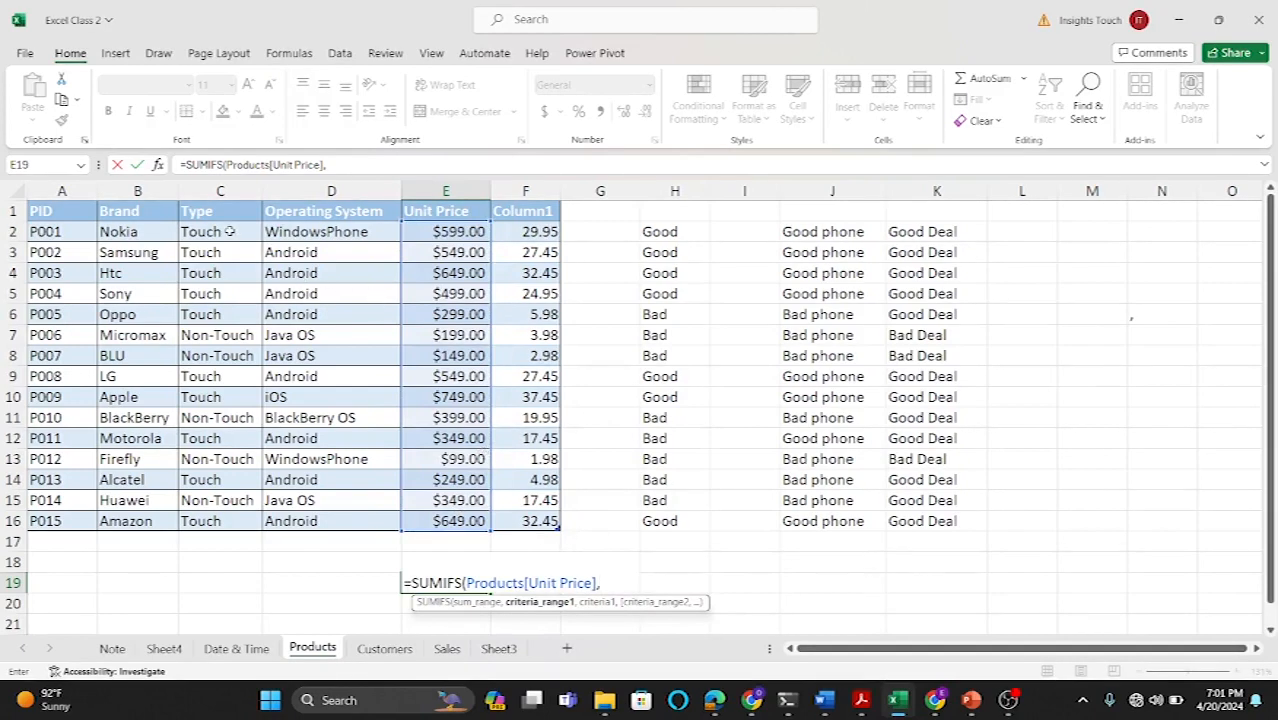
{"action": "left_click_drag", "start_coordinate": [229, 231], "coordinate": [216, 520]}
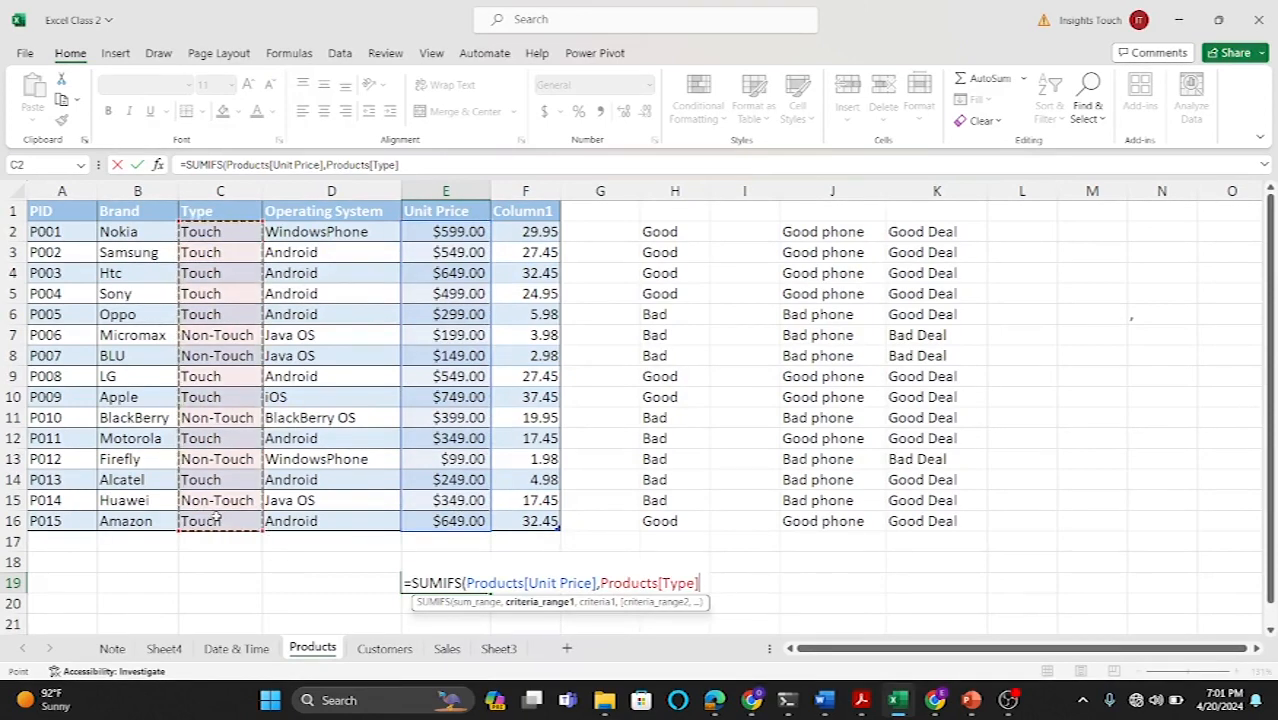
{"action": "type", "text": ","}
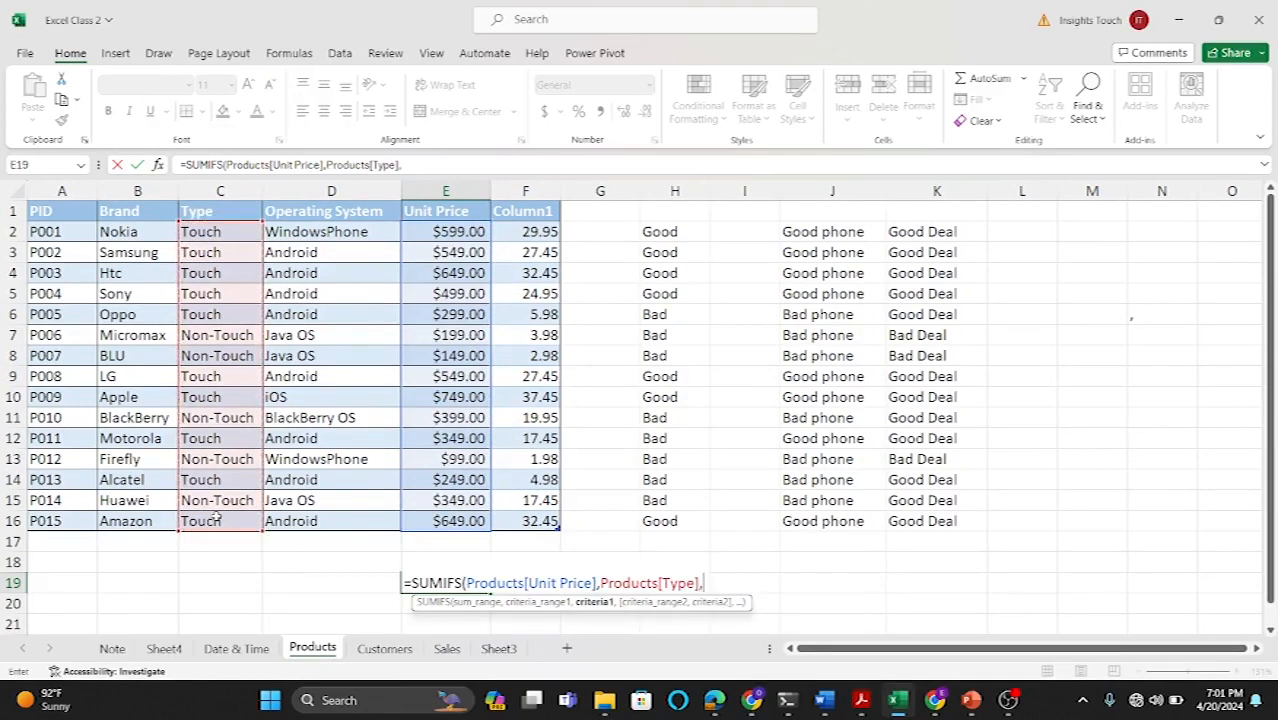
{"action": "type", "text": "\"Touch\","}
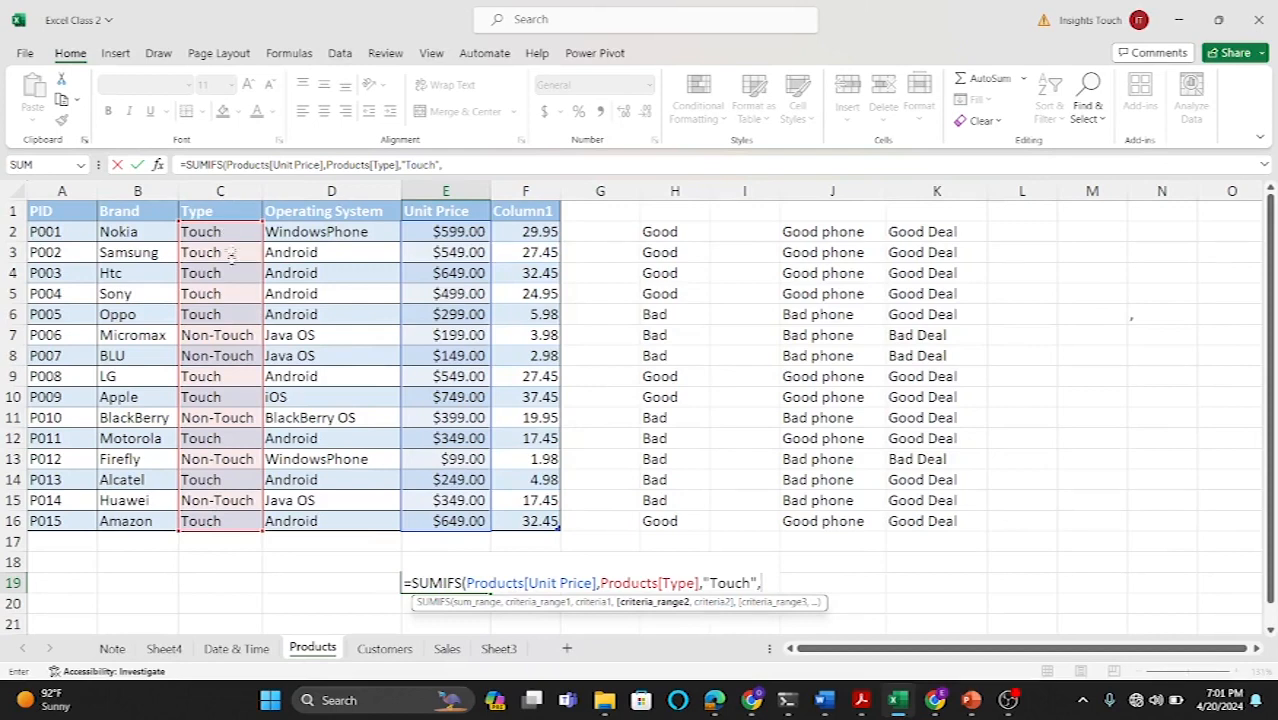
Step: Add the Operating System column with criterion "Android" to the SUMIFS formula and confirm it
{"action": "left_click", "coordinate": [320, 232]}
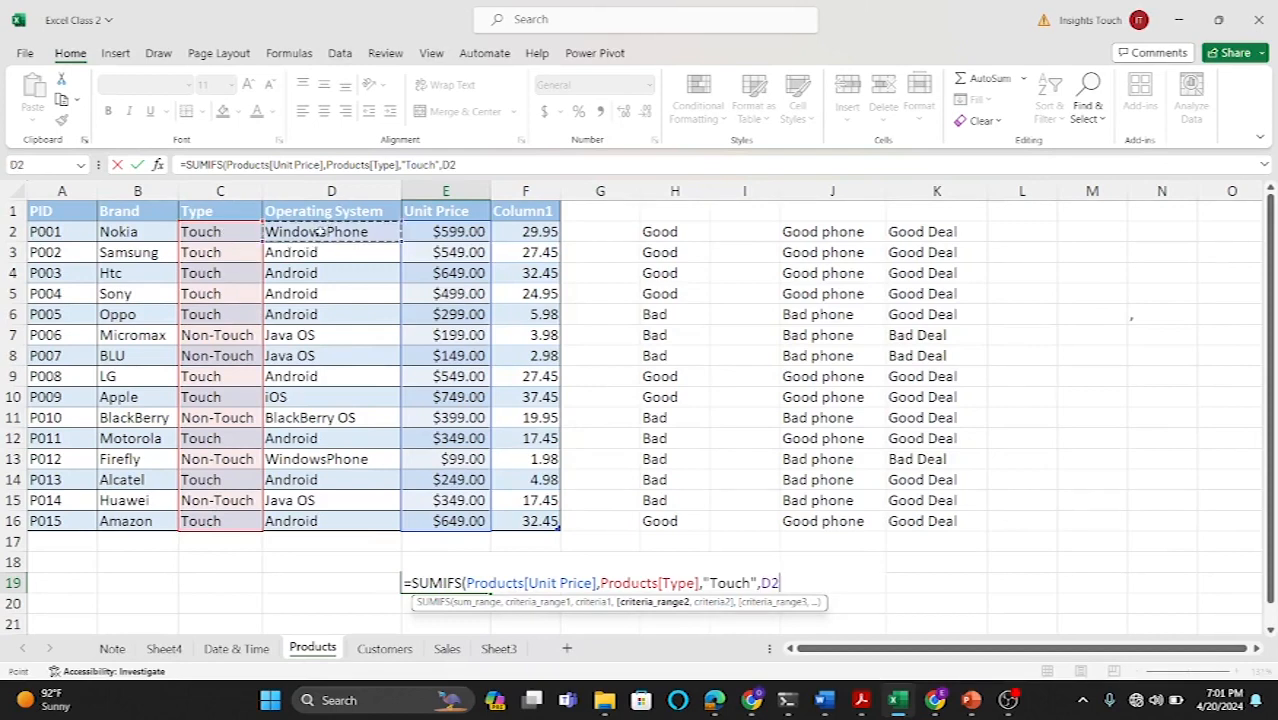
{"action": "left_click_drag", "start_coordinate": [318, 236], "coordinate": [313, 519]}
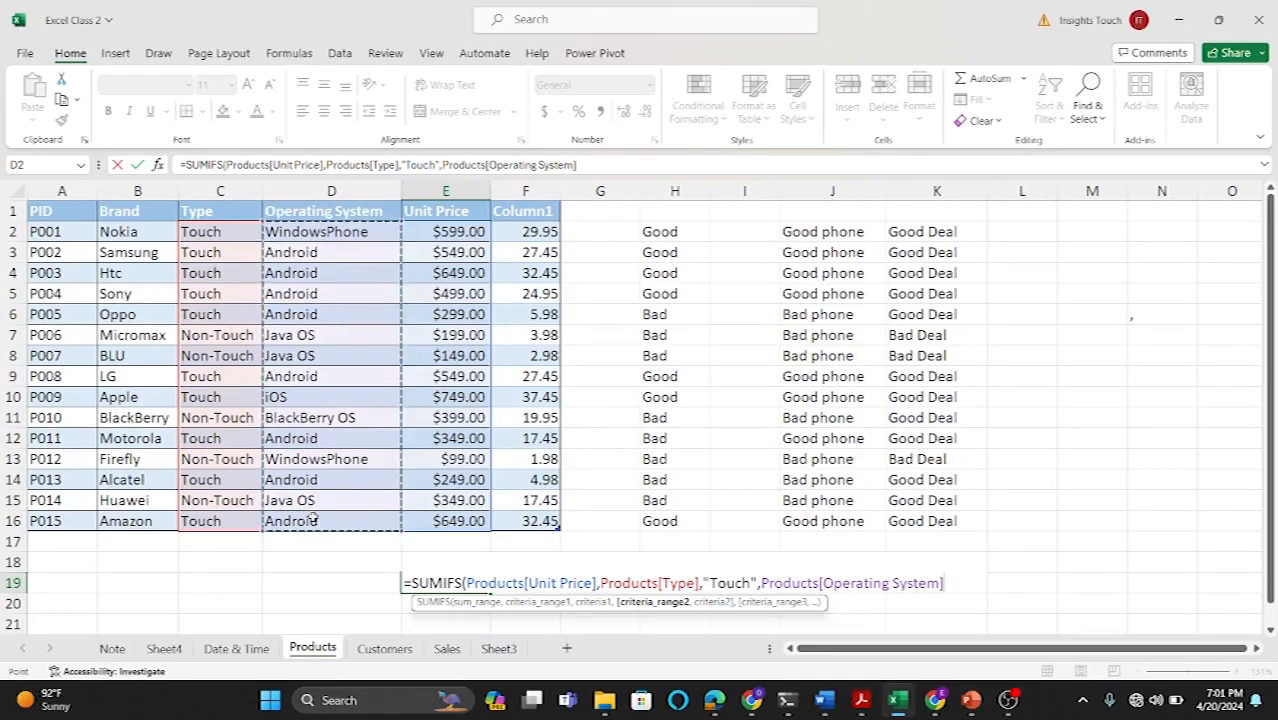
{"action": "type", "text": ","}
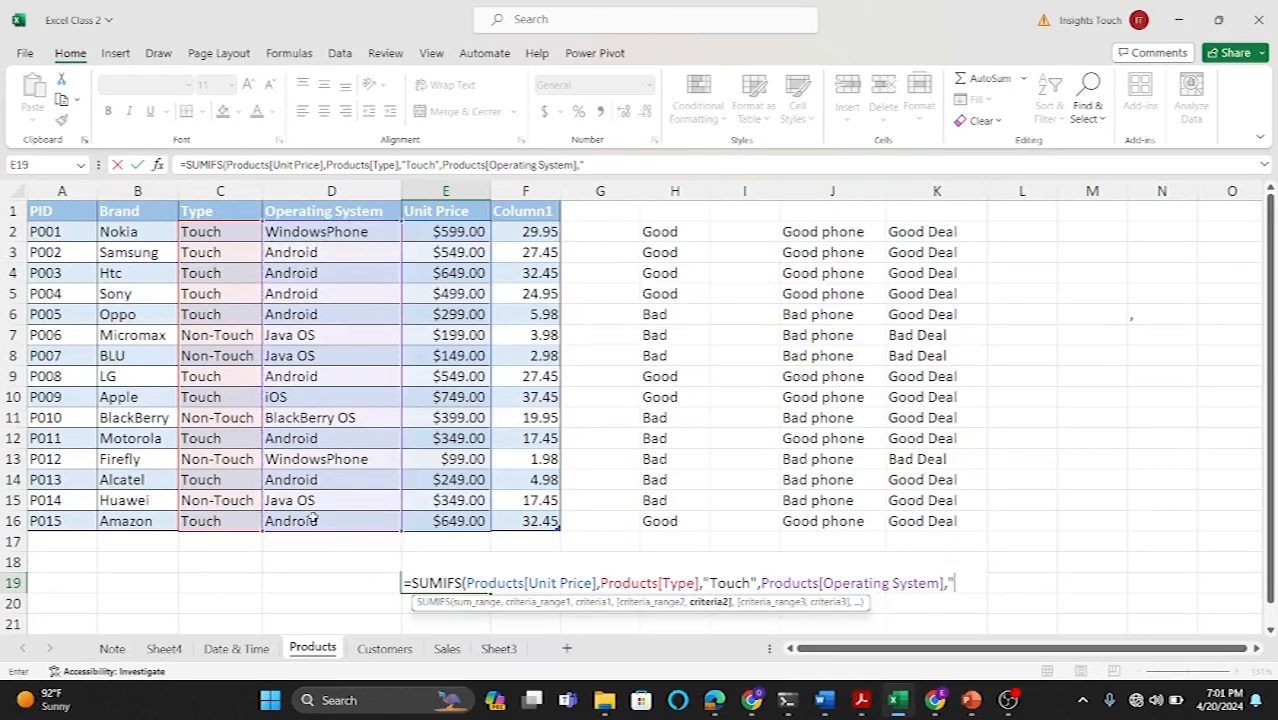
{"action": "type", "text": "\"Android"}
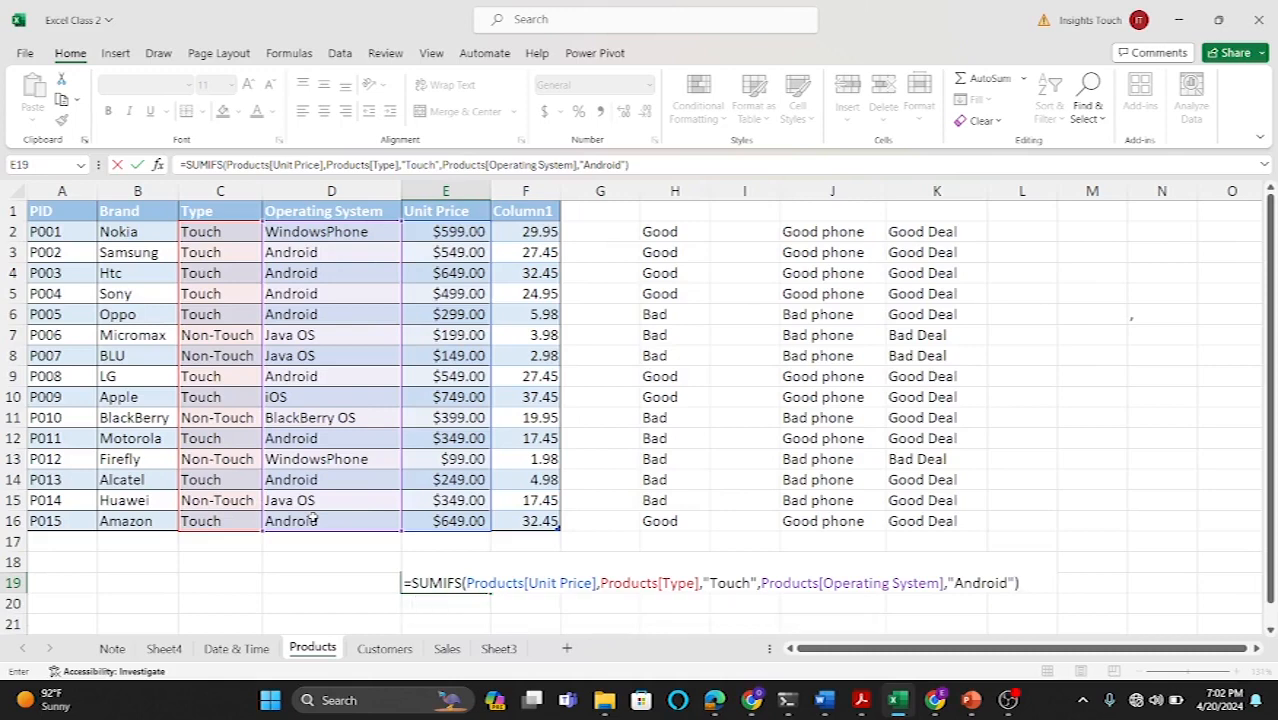
{"action": "key", "text": "Return"}
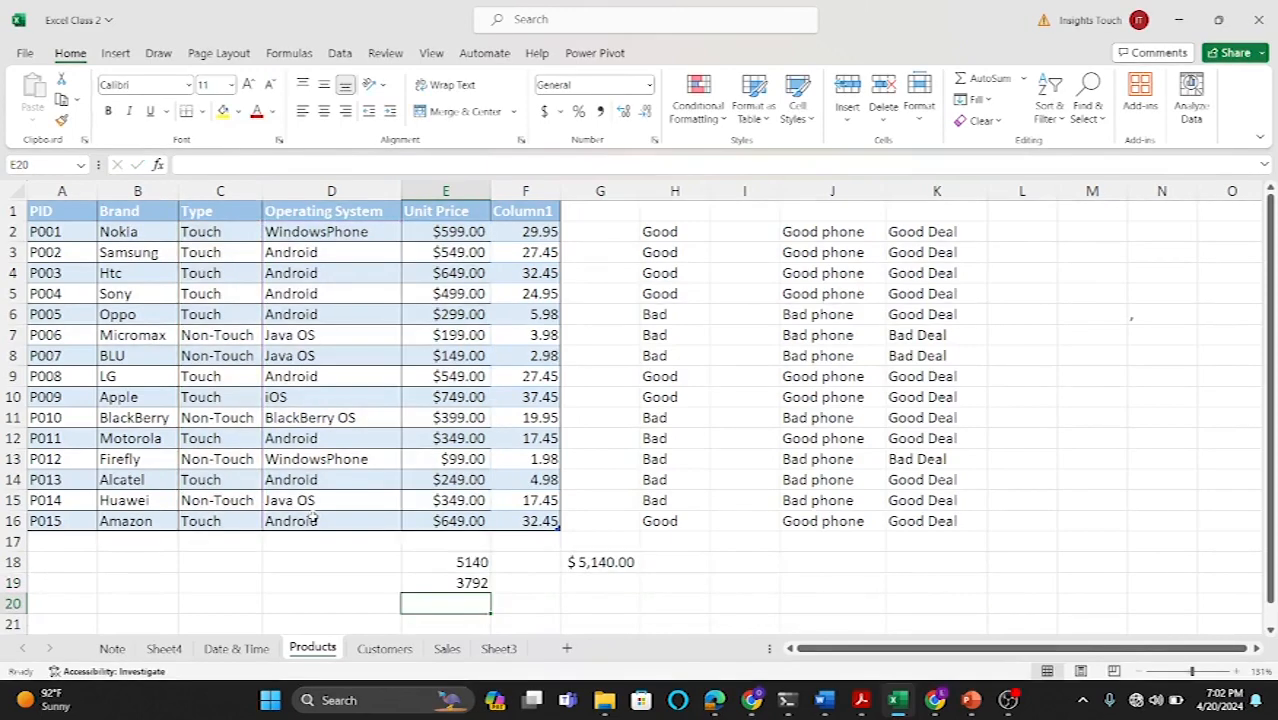
Step: In G19, start a SUM formula of the Touch Android prices E3:E6 and E9
{"action": "left_click", "coordinate": [457, 582]}
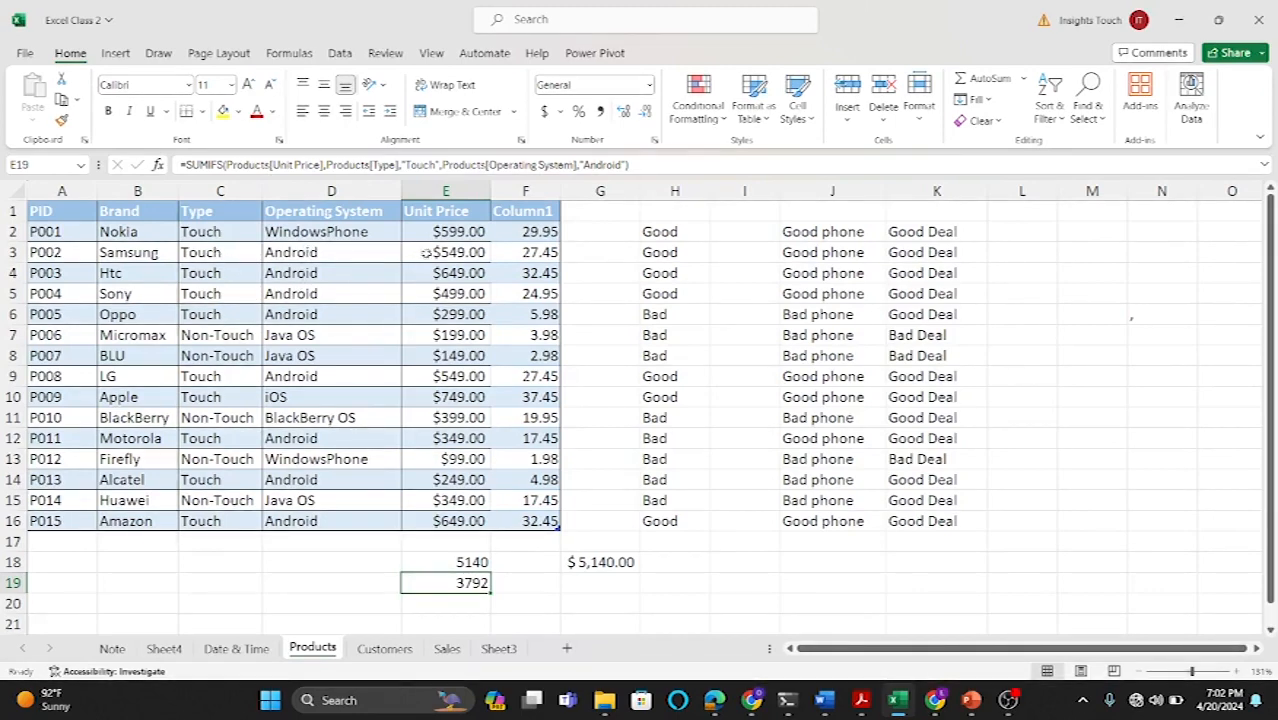
{"action": "left_click", "coordinate": [595, 583]}
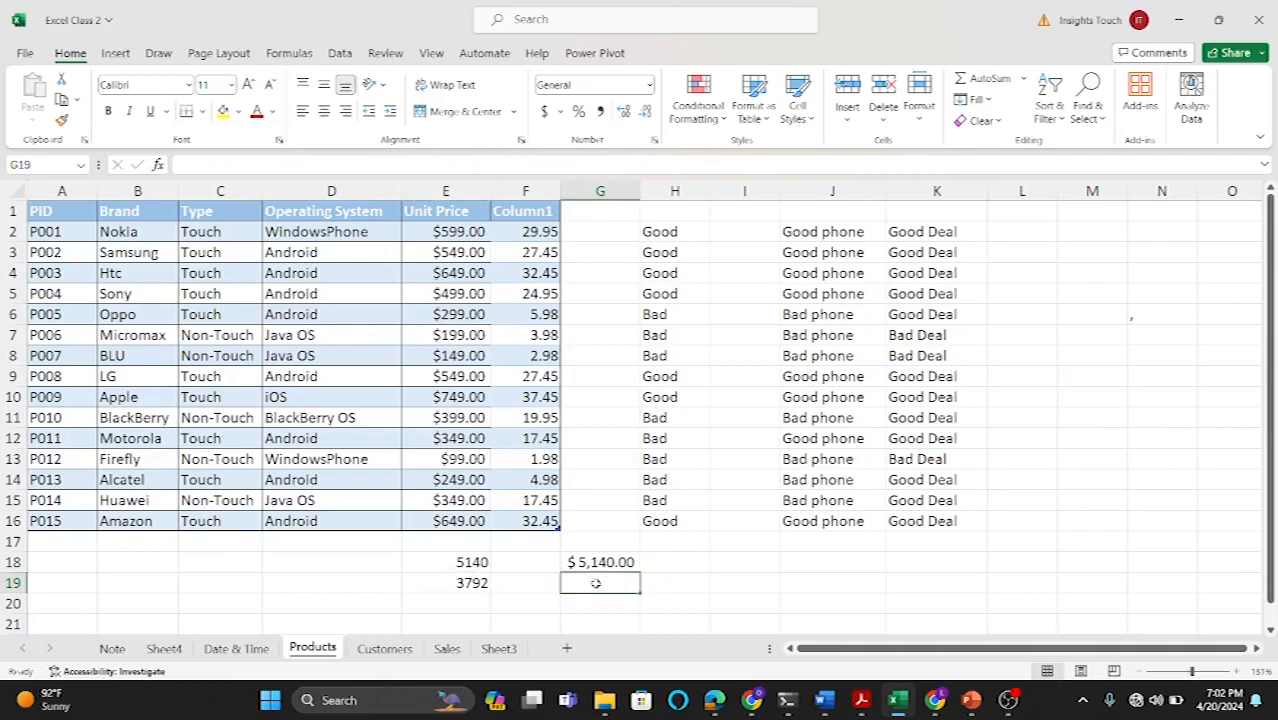
{"action": "type", "text": "=sum"}
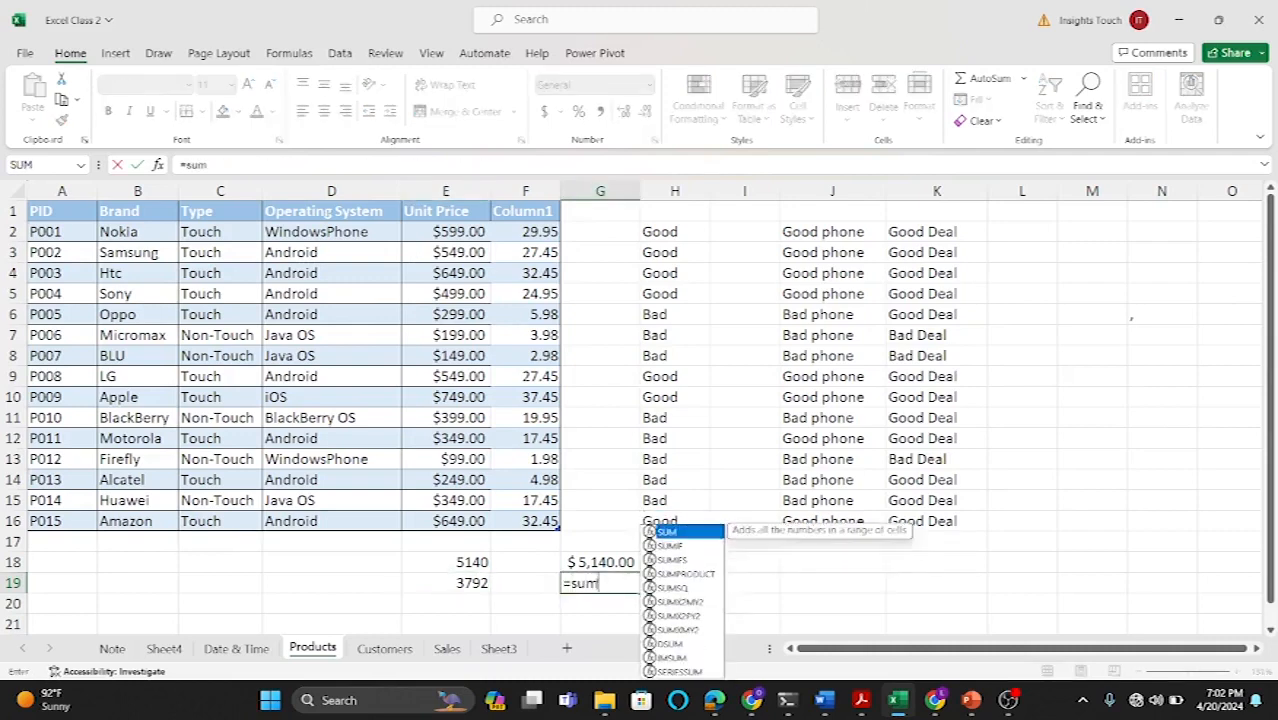
{"action": "key", "text": "Tab"}
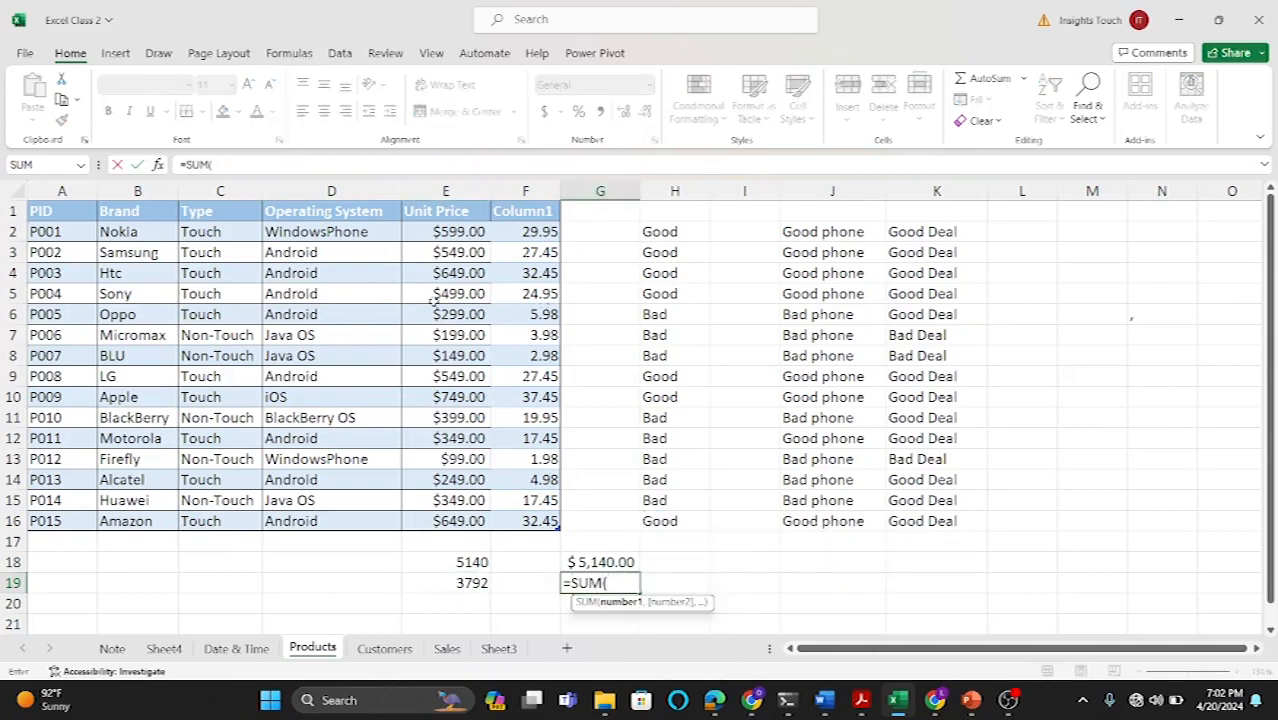
{"action": "left_click_drag", "start_coordinate": [431, 256], "coordinate": [427, 312]}
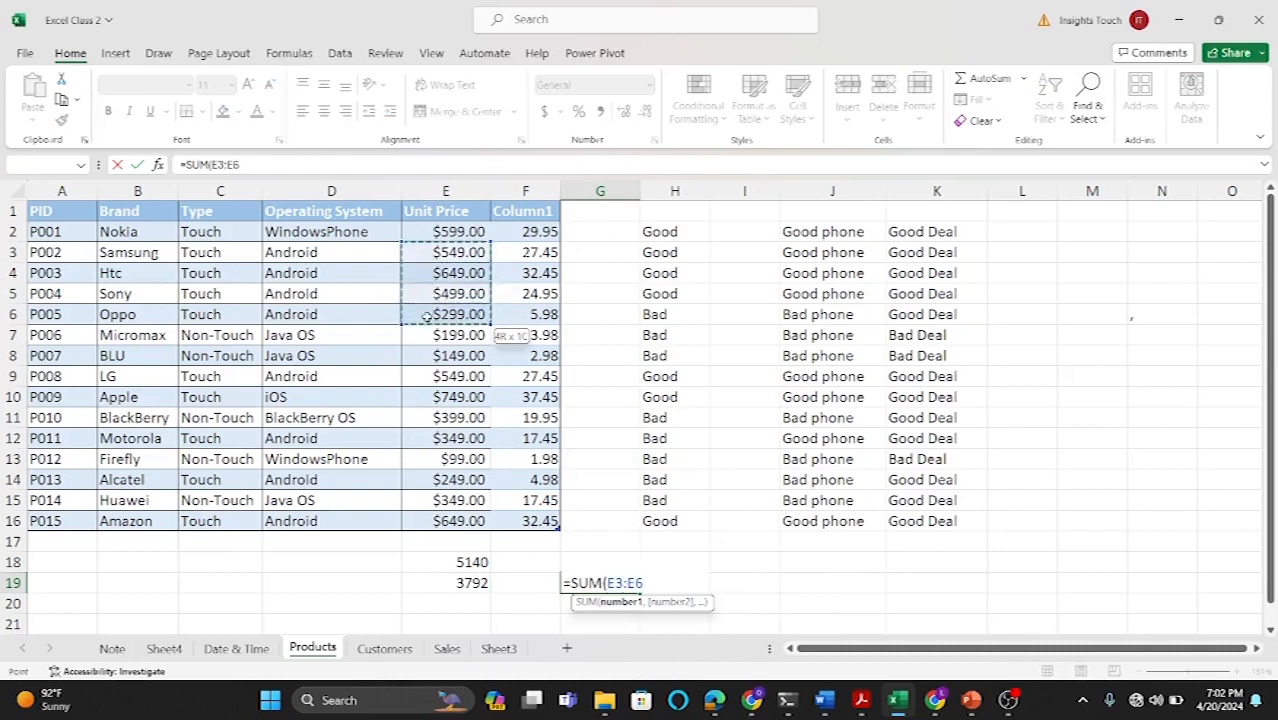
{"action": "type", "text": ","}
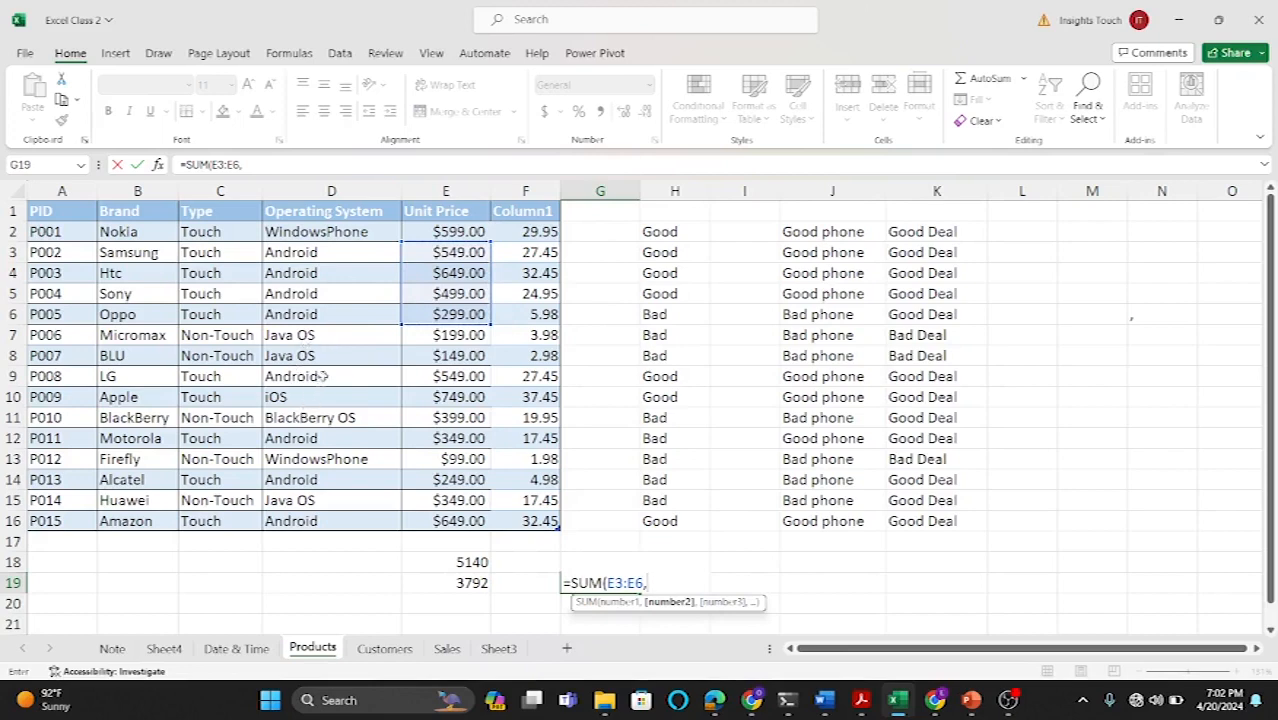
{"action": "left_click", "coordinate": [440, 372]}
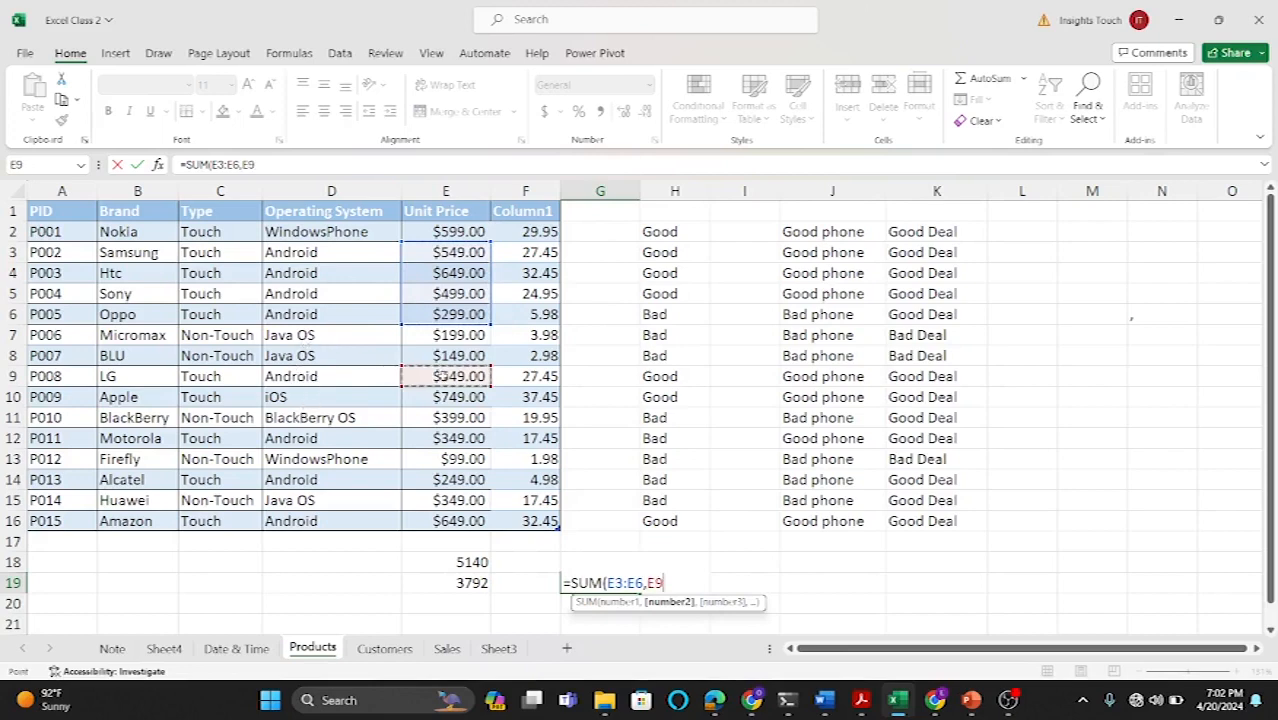
{"action": "type", "text": ","}
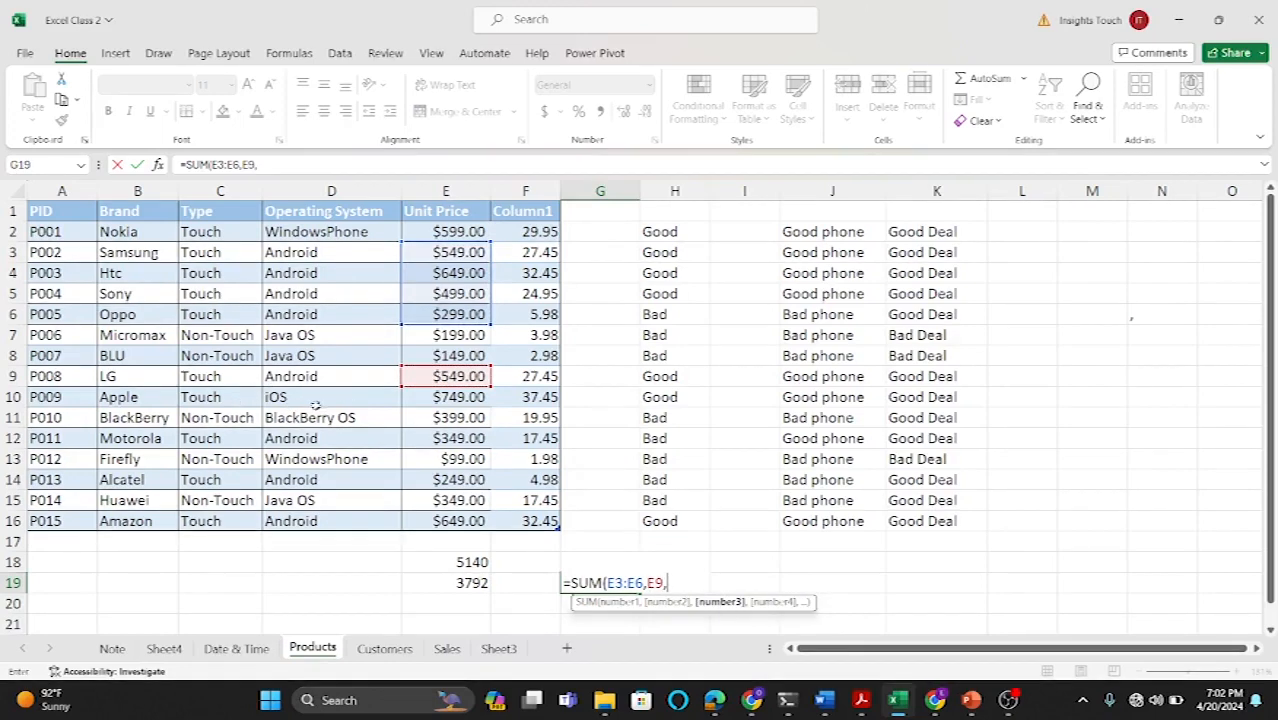
Step: Add E12, E14 and E16 to the G19 SUM formula and confirm it
{"action": "left_click", "coordinate": [449, 440]}
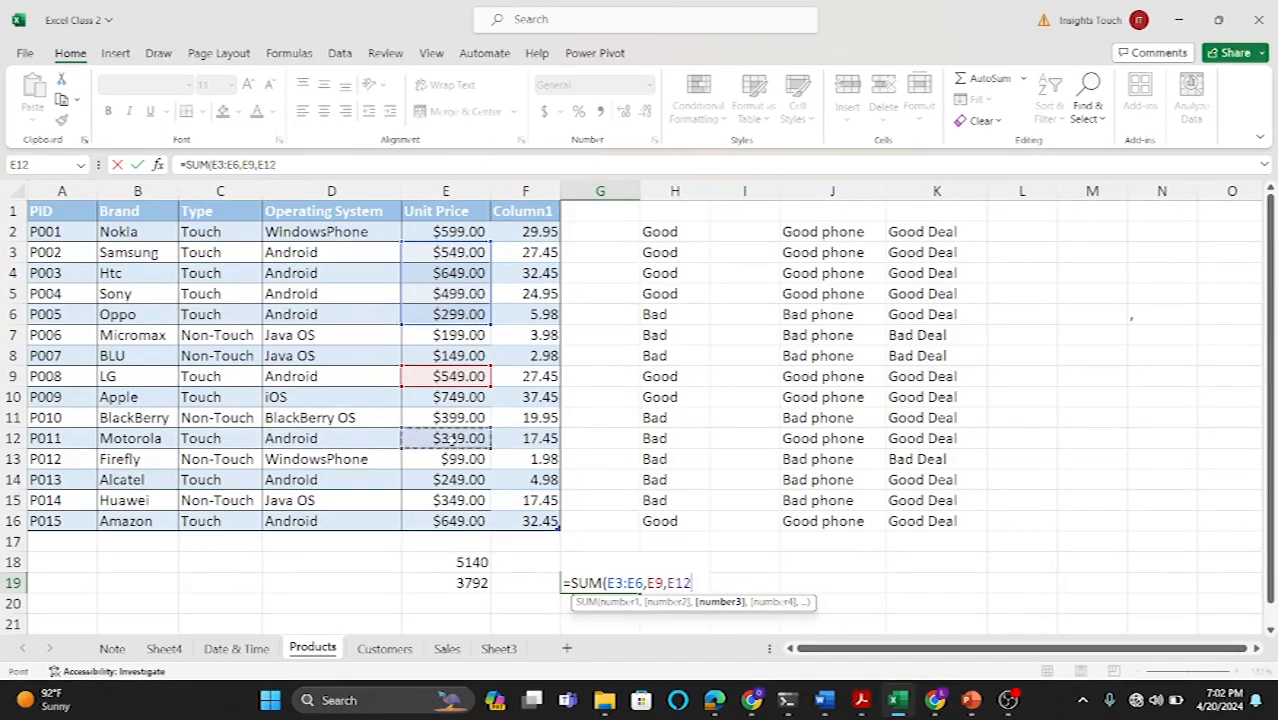
{"action": "type", "text": ","}
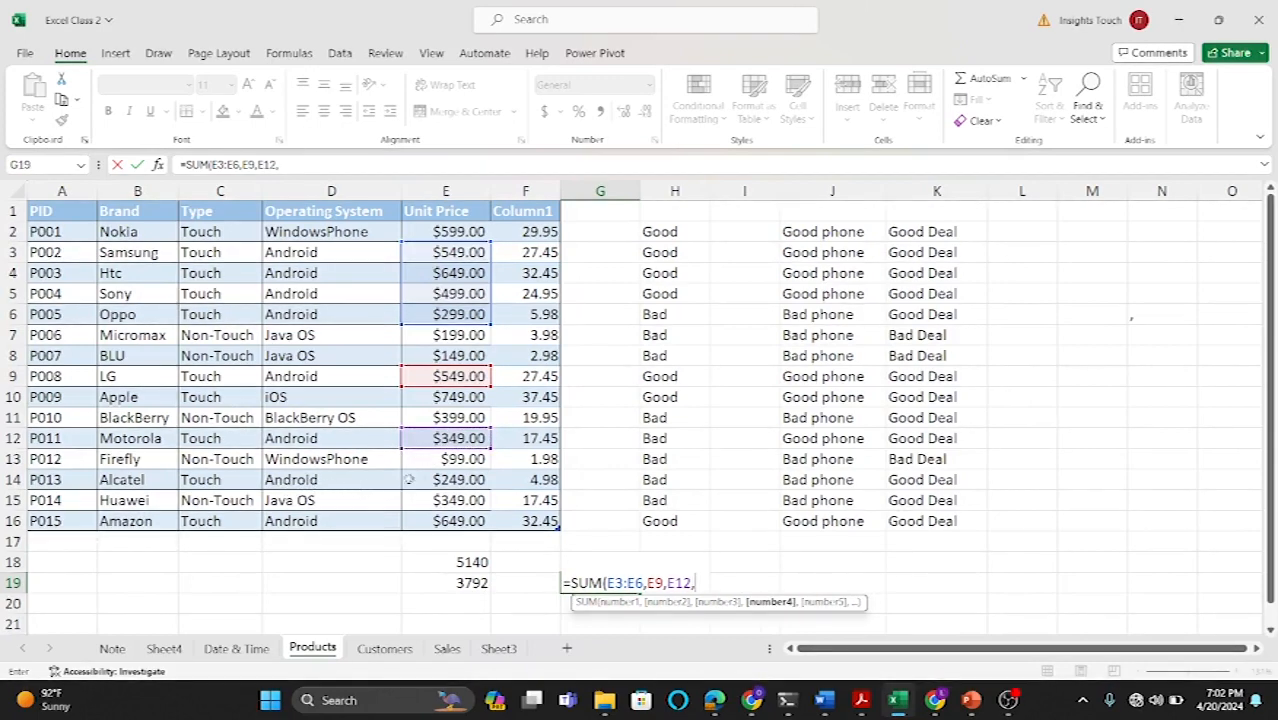
{"action": "left_click", "coordinate": [451, 481]}
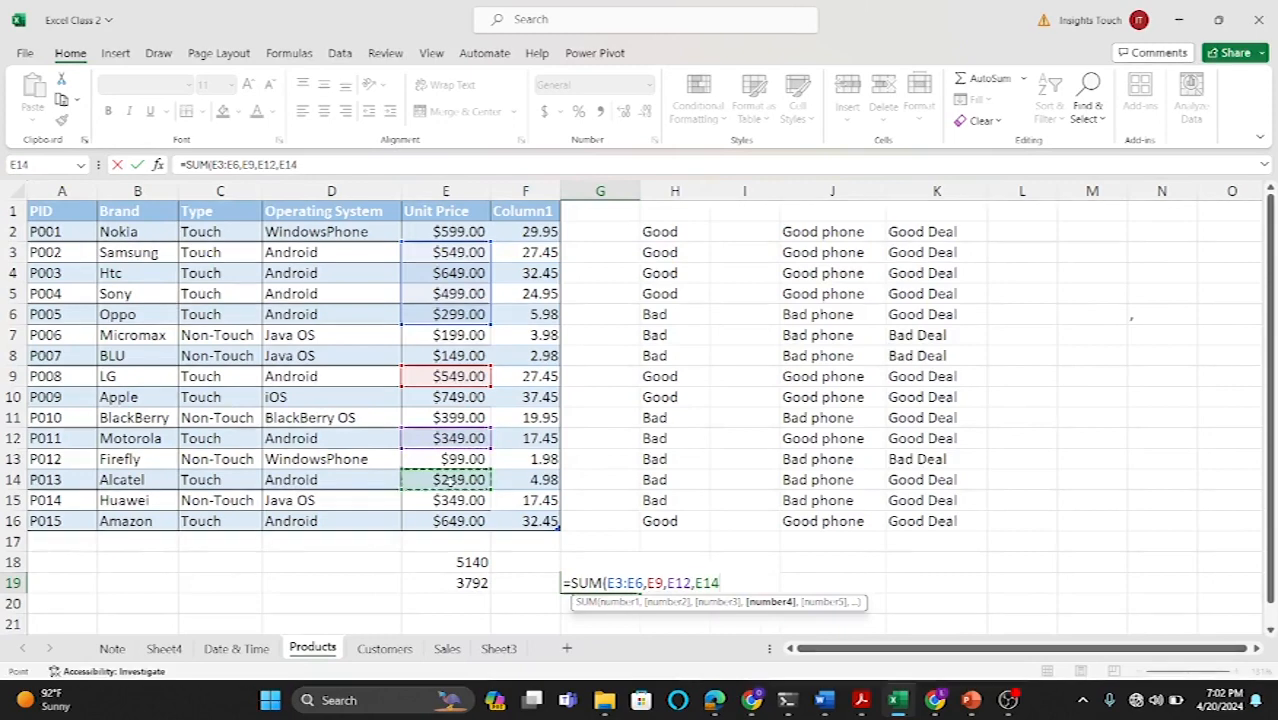
{"action": "type", "text": ","}
{"action": "left_click", "coordinate": [424, 521]}
{"action": "key", "text": "Return"}
{"action": "key", "text": "Return"}
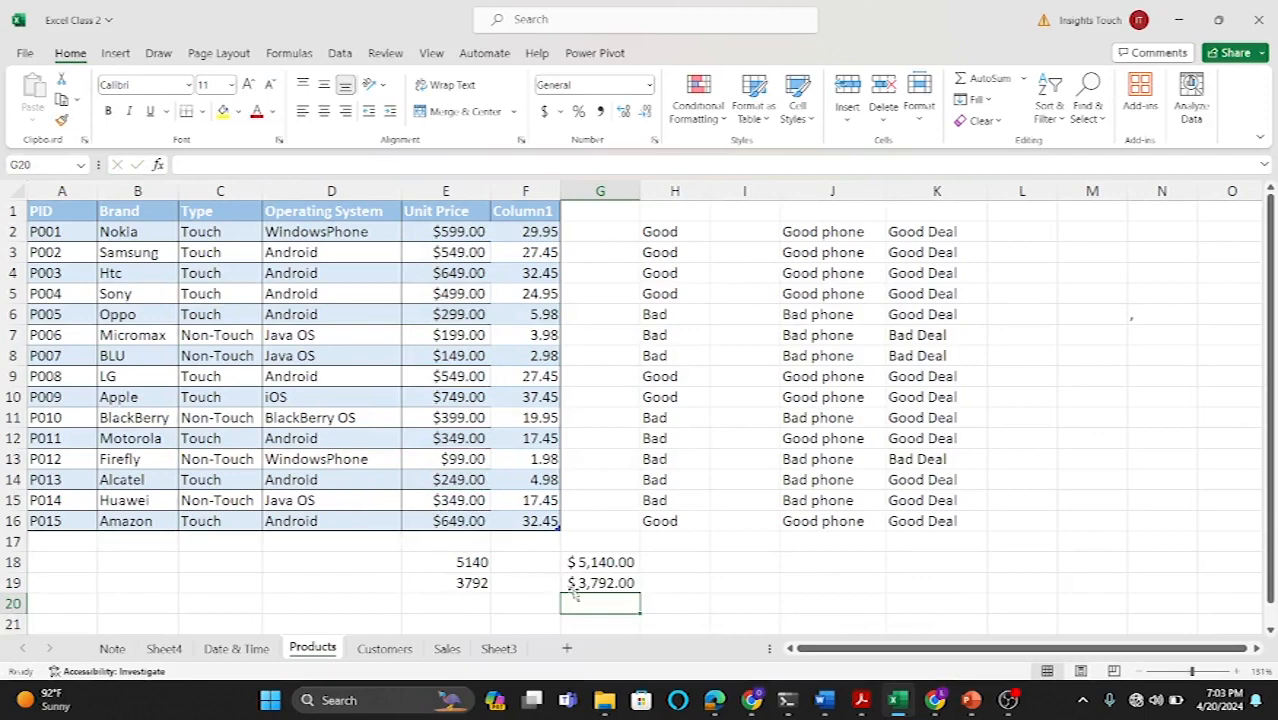
Step: In D19, enter an AVERAGEIF averaging the Unit Price column where the Type column equals "Touch"
{"action": "left_click", "coordinate": [334, 587]}
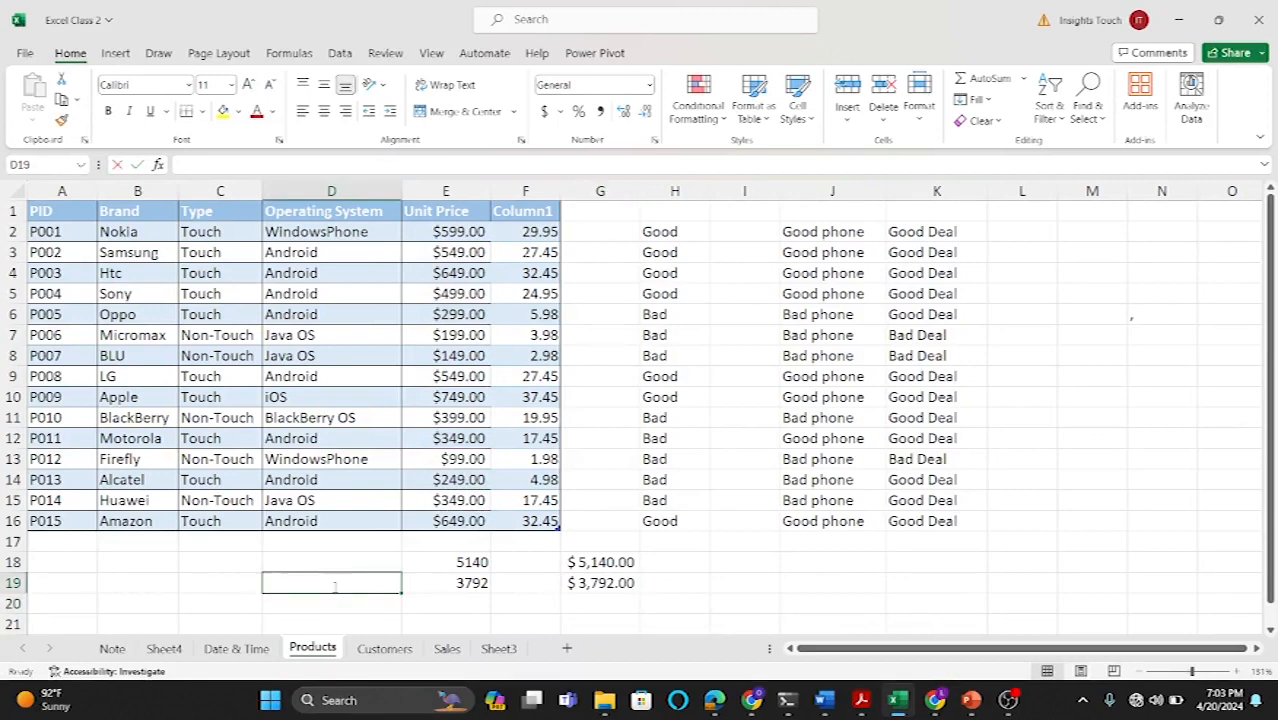
{"action": "type", "text": "=avera"}
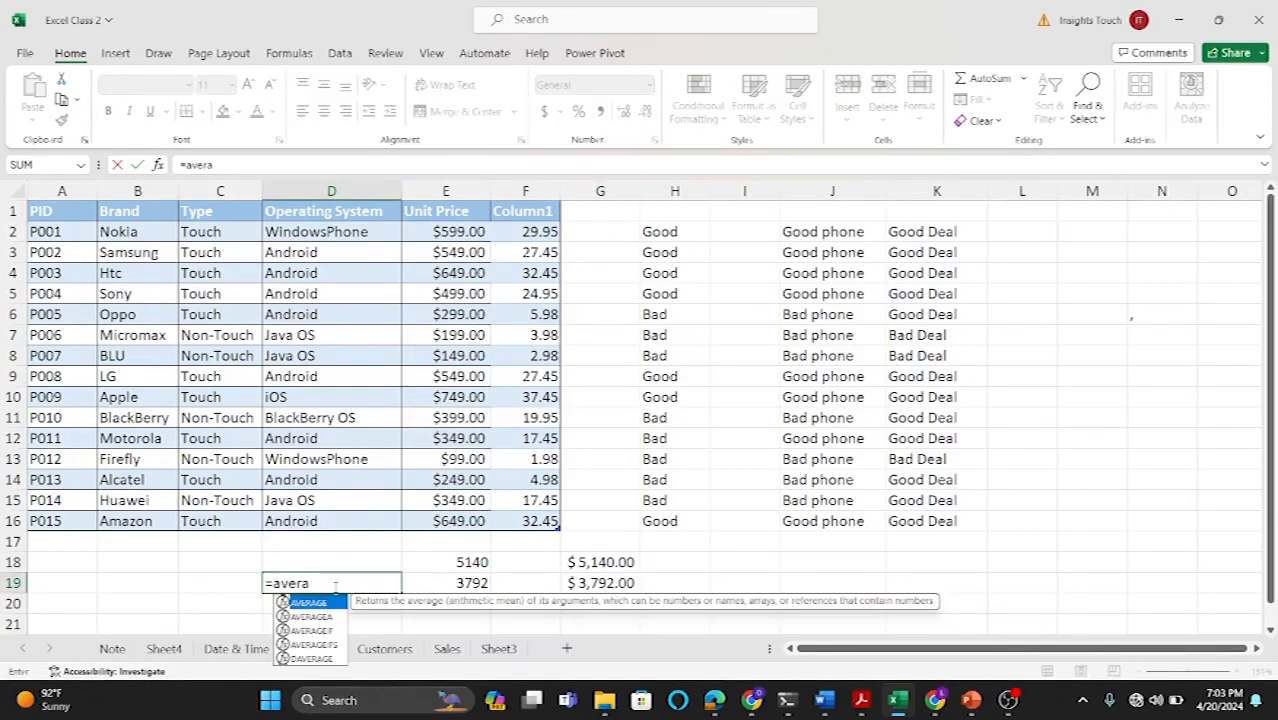
{"action": "double_click", "coordinate": [328, 631]}
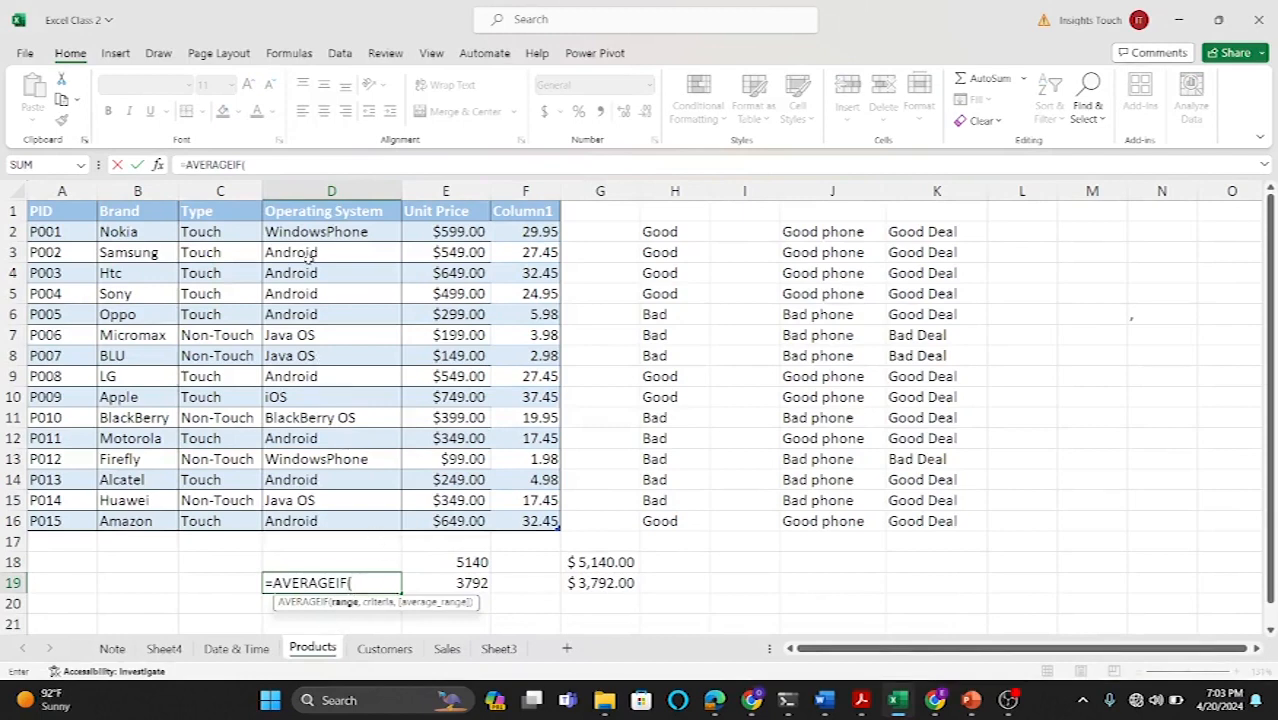
{"action": "left_click_drag", "start_coordinate": [225, 232], "coordinate": [222, 513]}
{"action": "type", "text": ","}
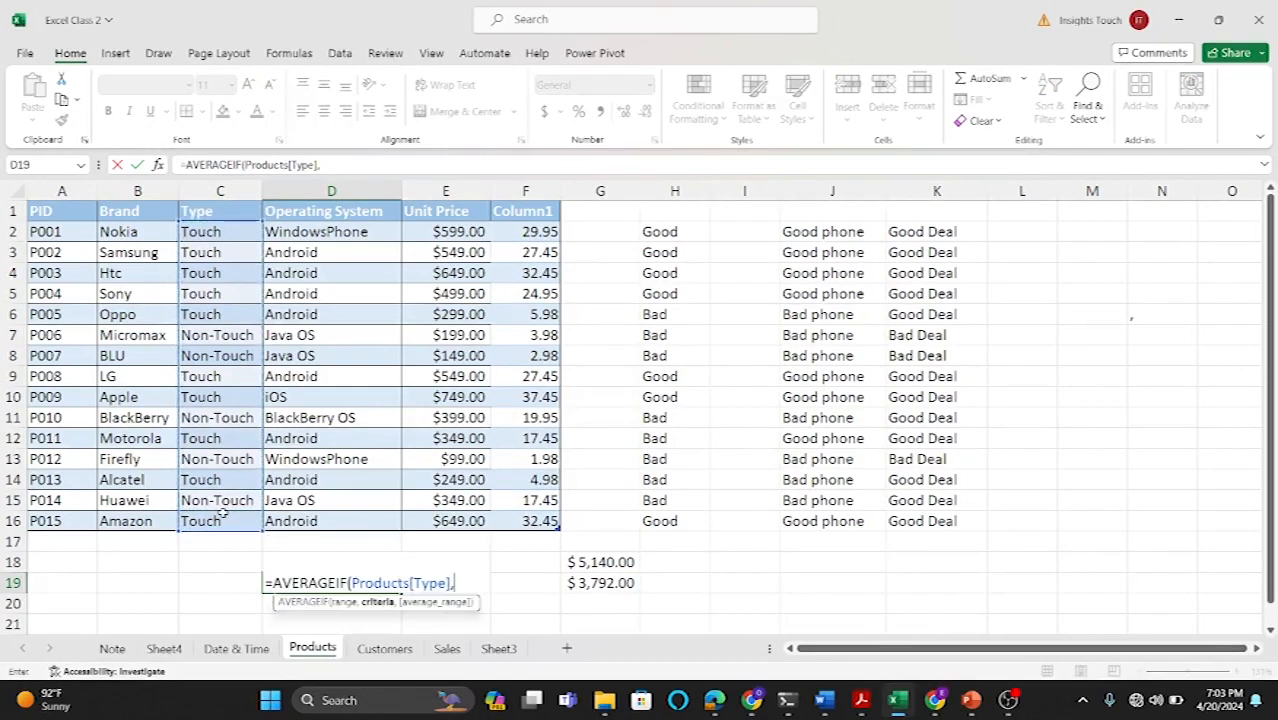
{"action": "type", "text": "\"Touch"}
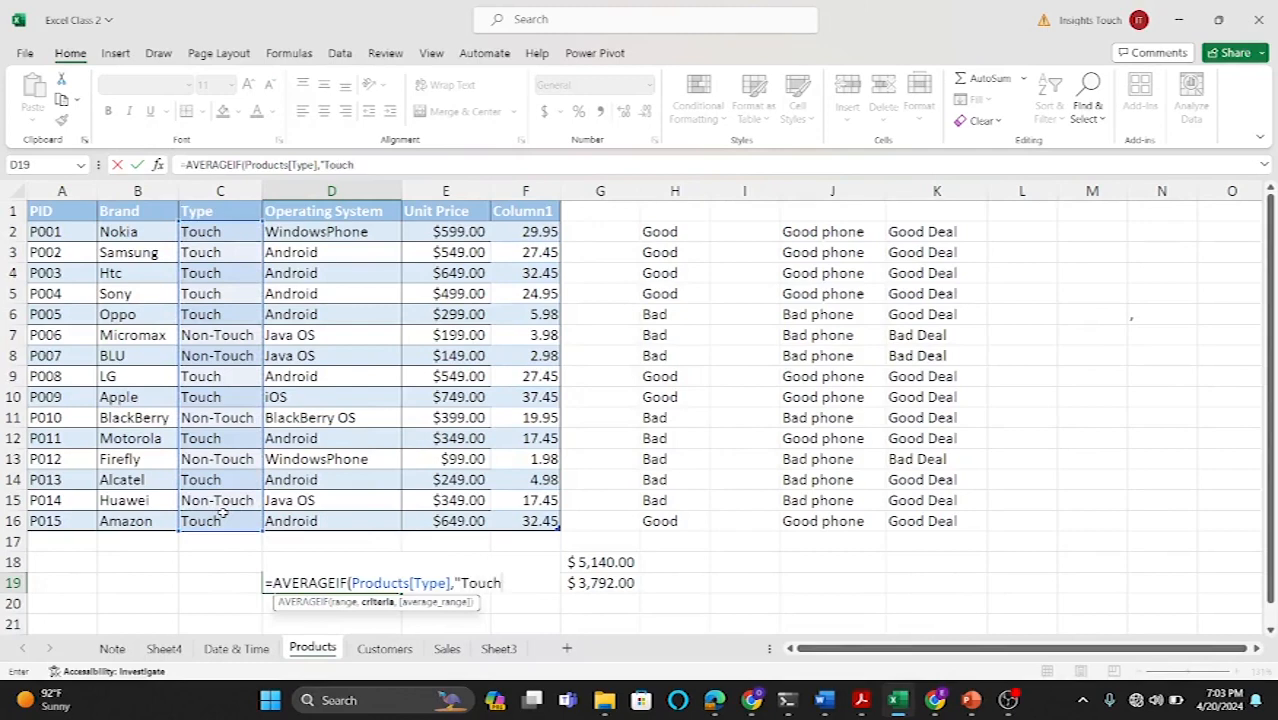
{"action": "type", "text": "\","}
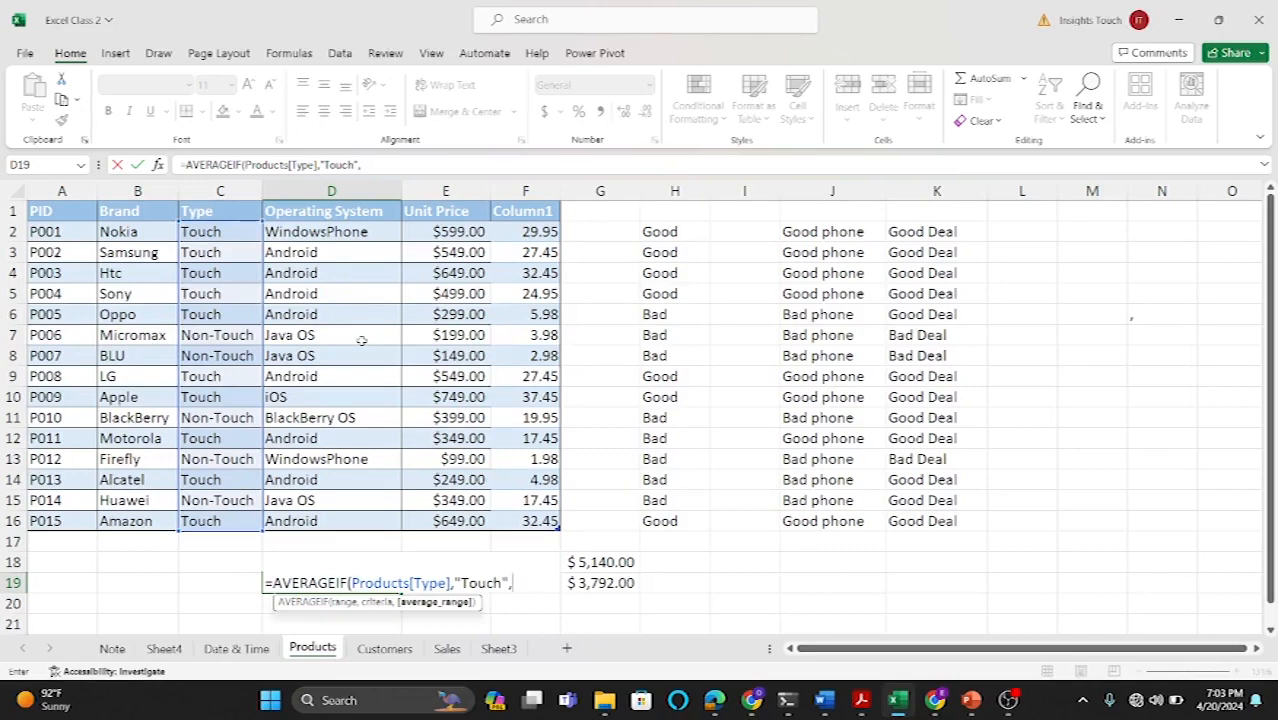
{"action": "left_click_drag", "start_coordinate": [455, 231], "coordinate": [447, 521]}
{"action": "type", "text": ")"}
{"action": "key", "text": "Return"}
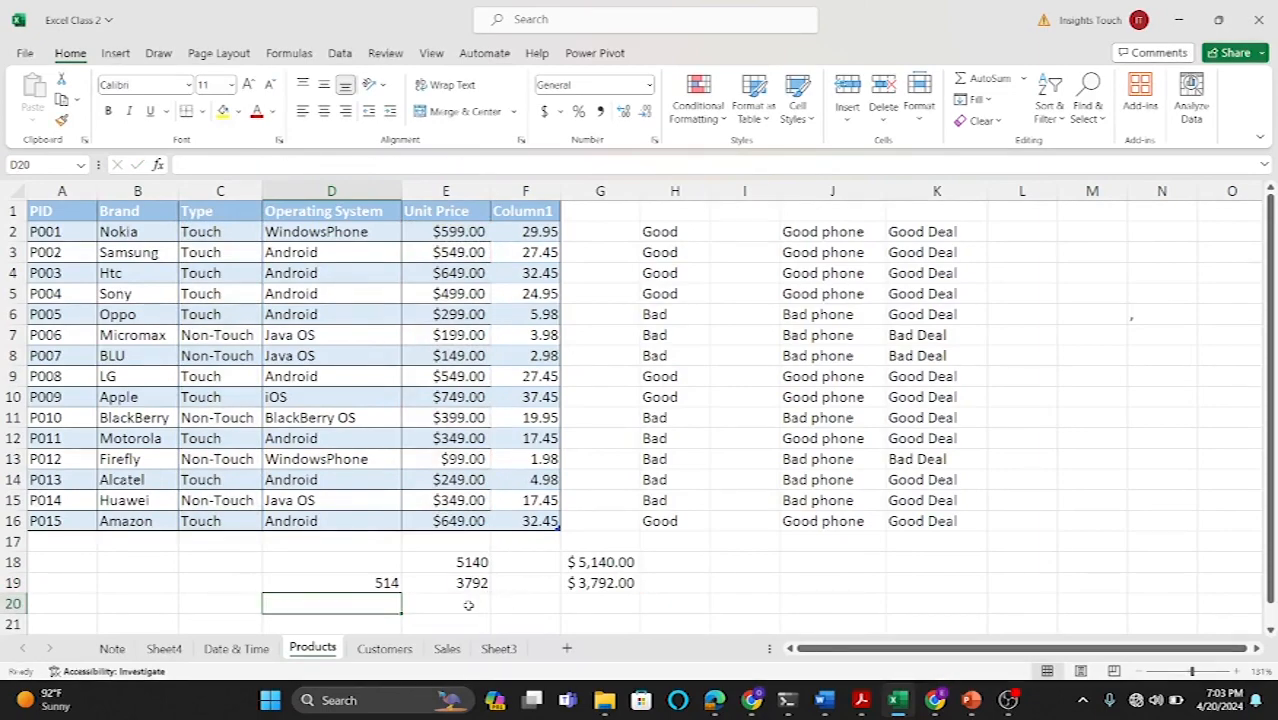
Step: In D18, enter a COUNTIF formula counting Unit Price values greater than 300
{"action": "scroll", "coordinate": [468, 605], "scroll_direction": "down", "scroll_amount": 1}
{"action": "scroll", "coordinate": [466, 600], "scroll_direction": "up", "scroll_amount": 1}
{"action": "left_click", "coordinate": [345, 562]}
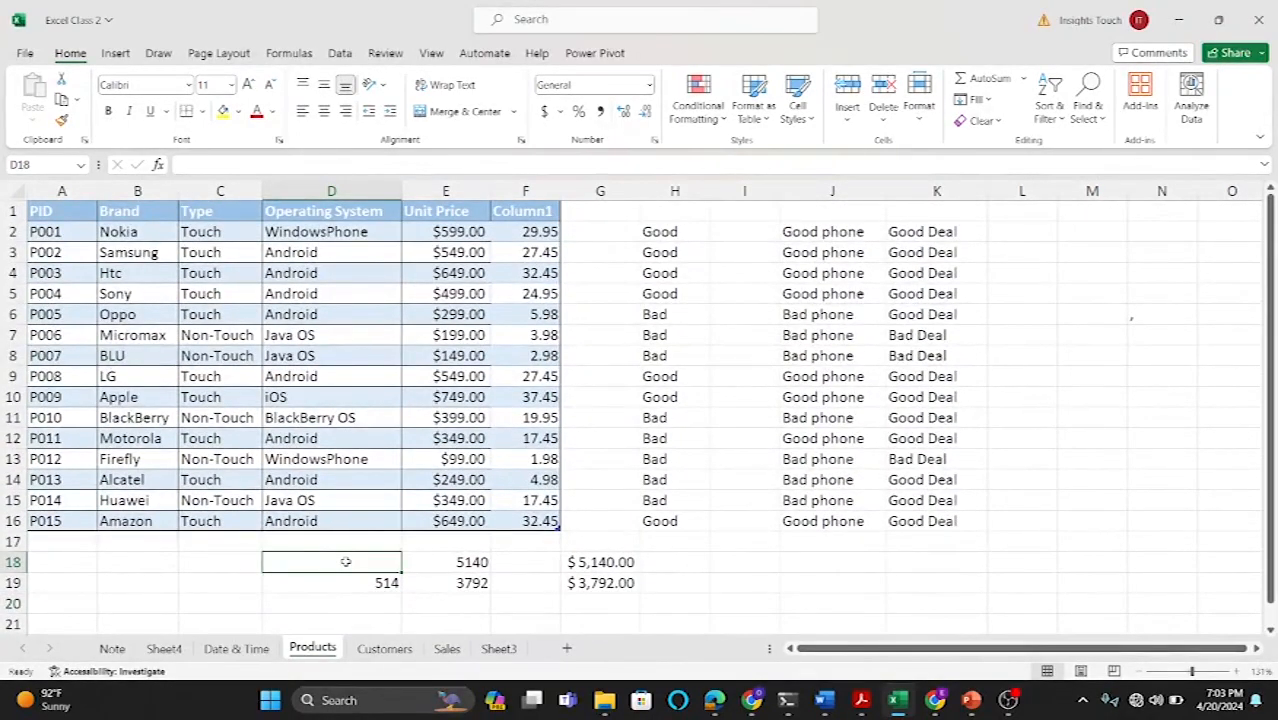
{"action": "type", "text": "="}
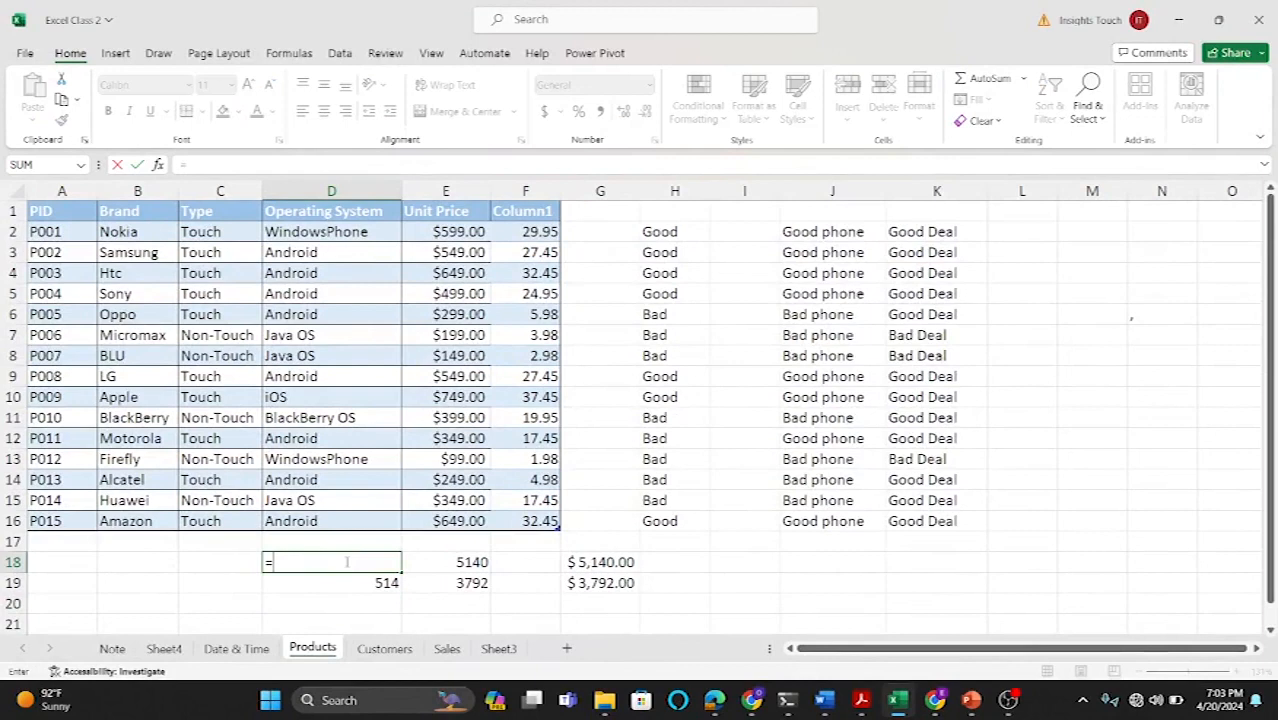
{"action": "type", "text": "coun"}
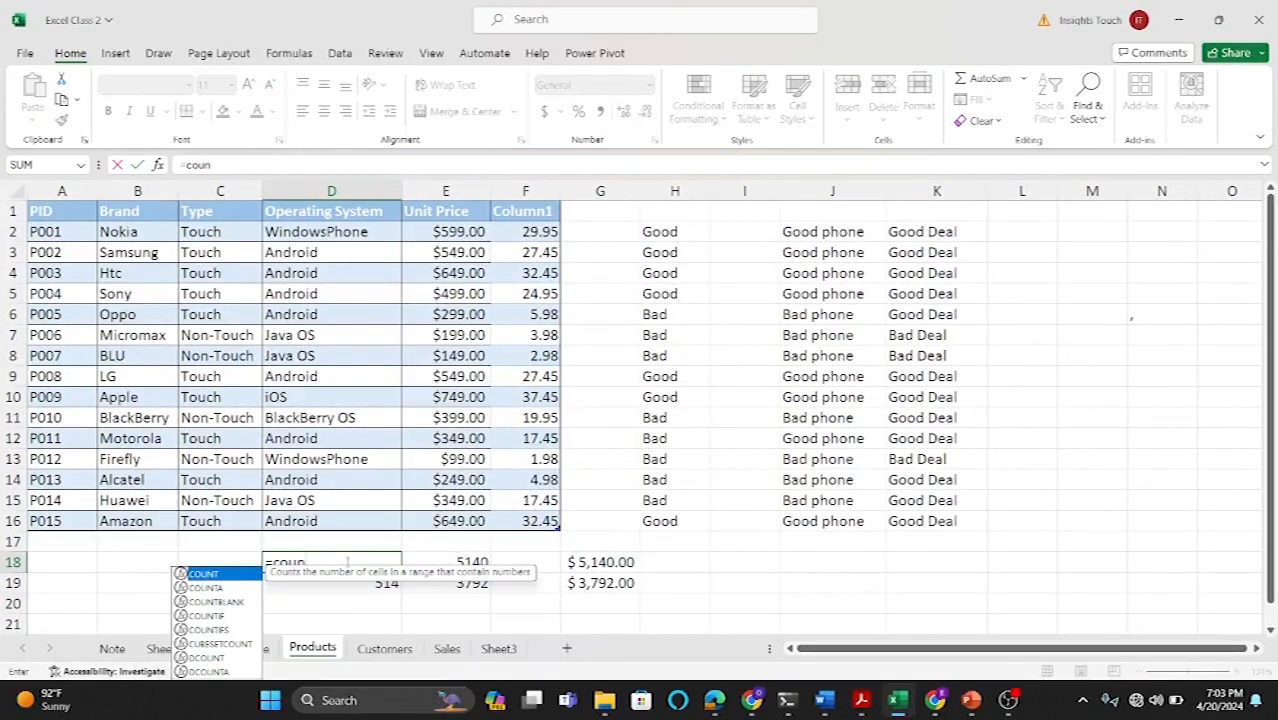
{"action": "double_click", "coordinate": [226, 615]}
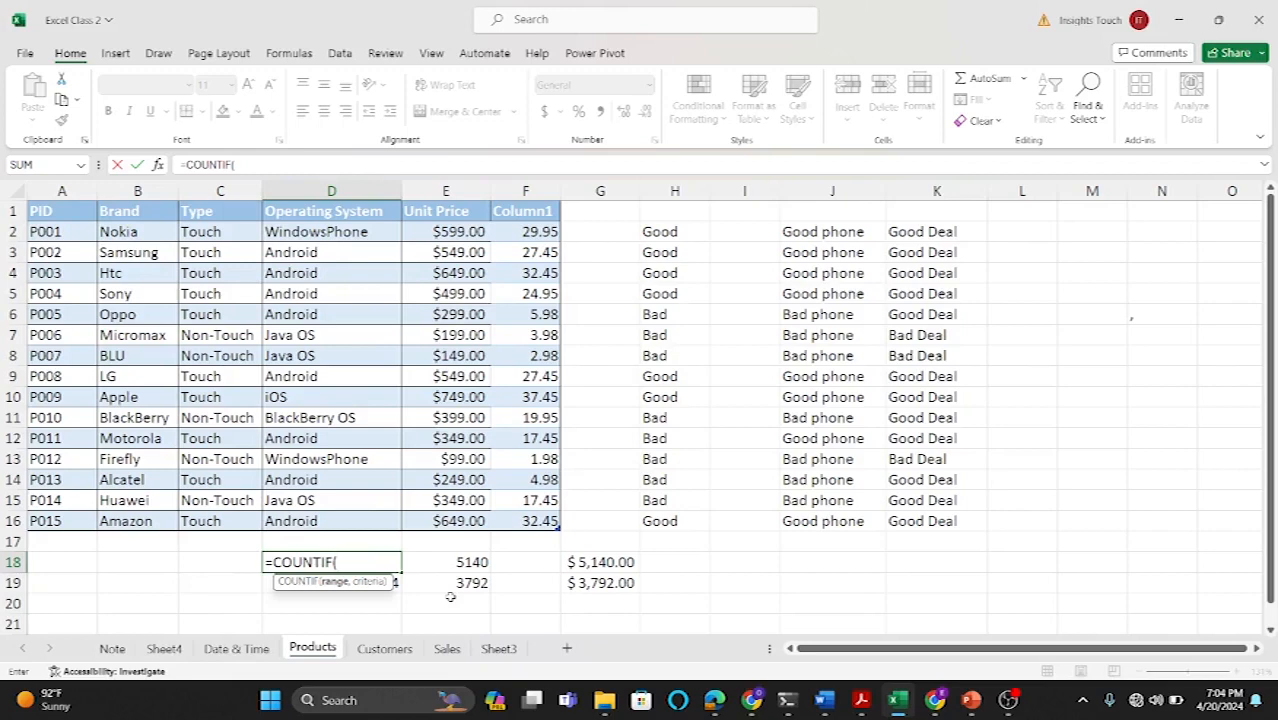
{"action": "left_click_drag", "start_coordinate": [455, 233], "coordinate": [441, 517]}
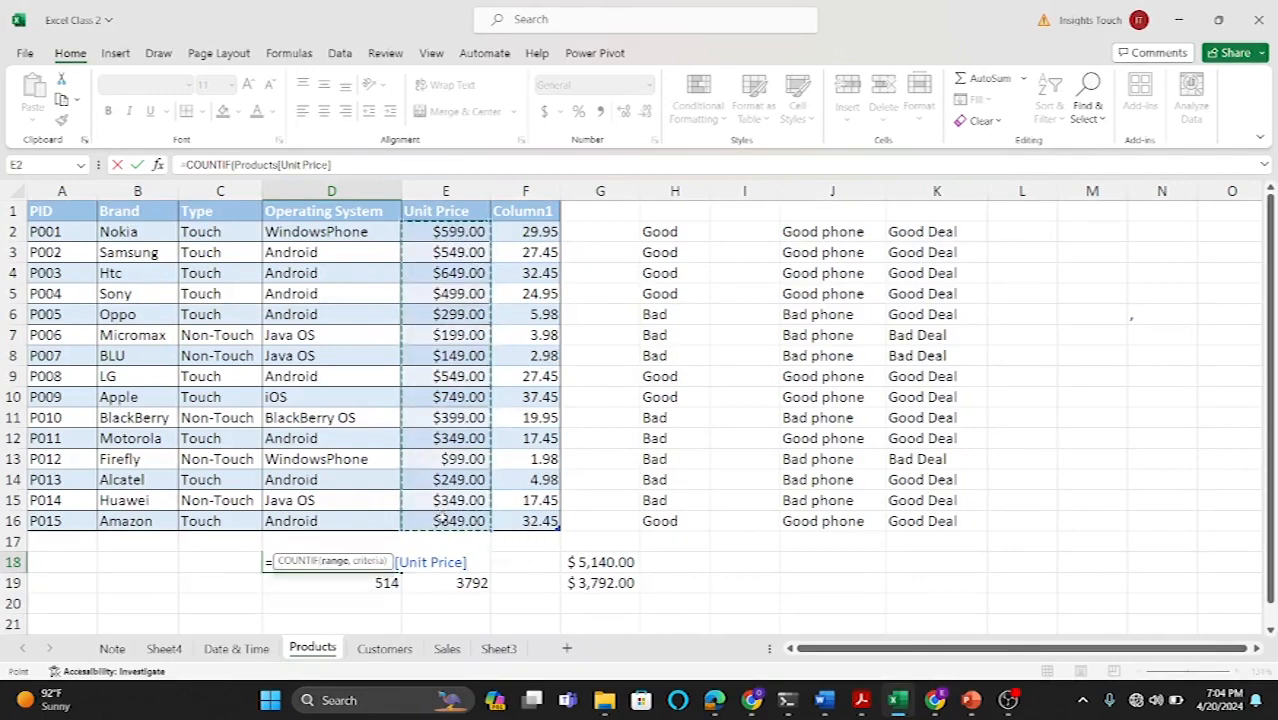
{"action": "type", "text": ","}
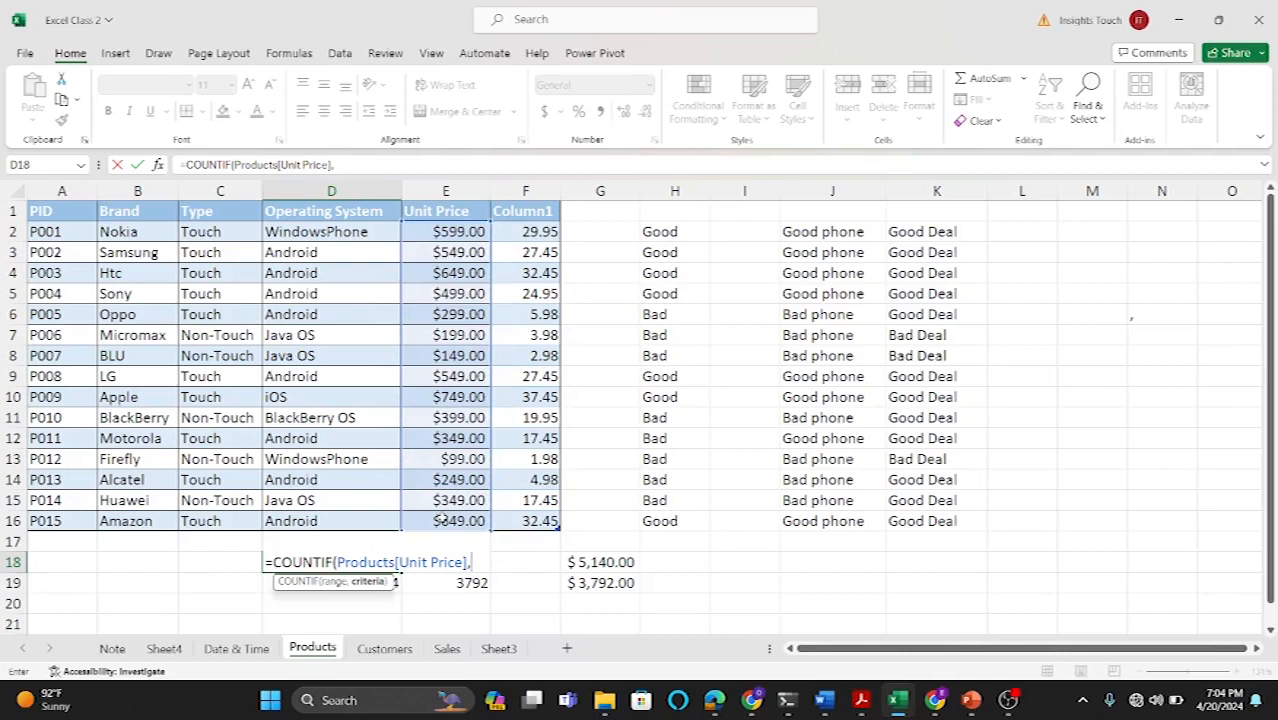
{"action": "type", "text": "\">300"}
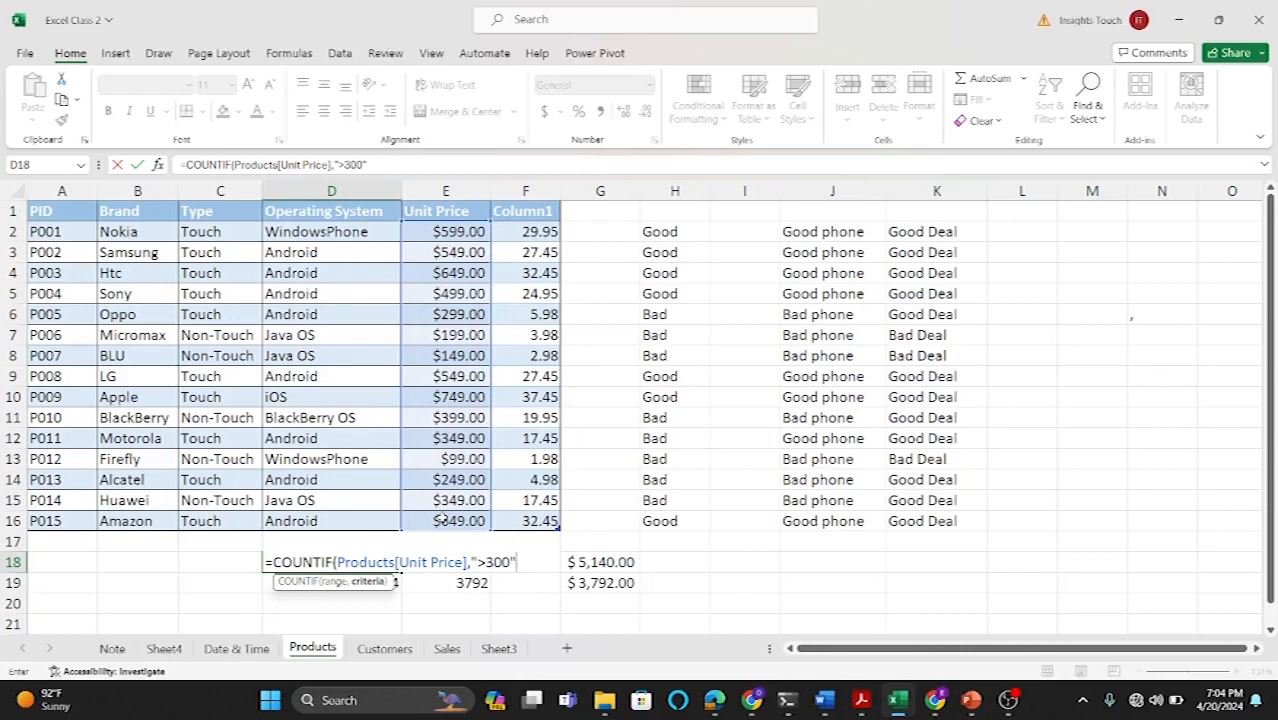
{"action": "type", "text": "\")"}
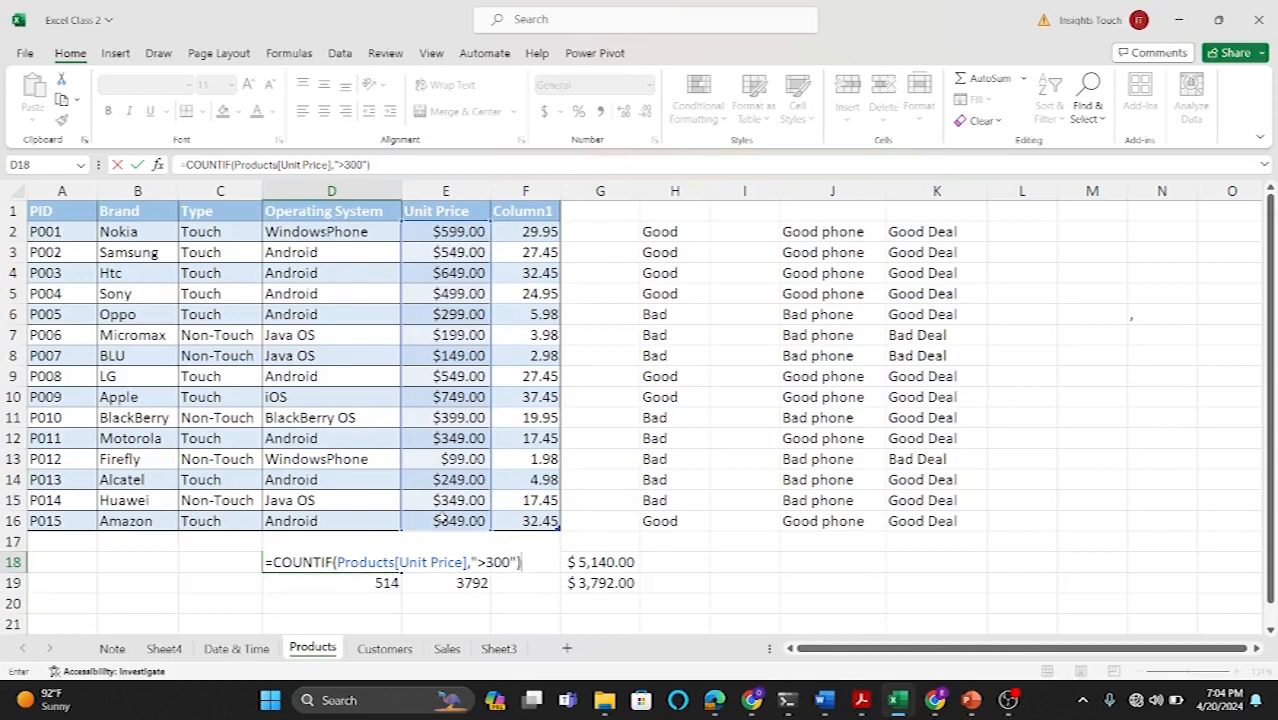
{"action": "key", "text": "Return"}
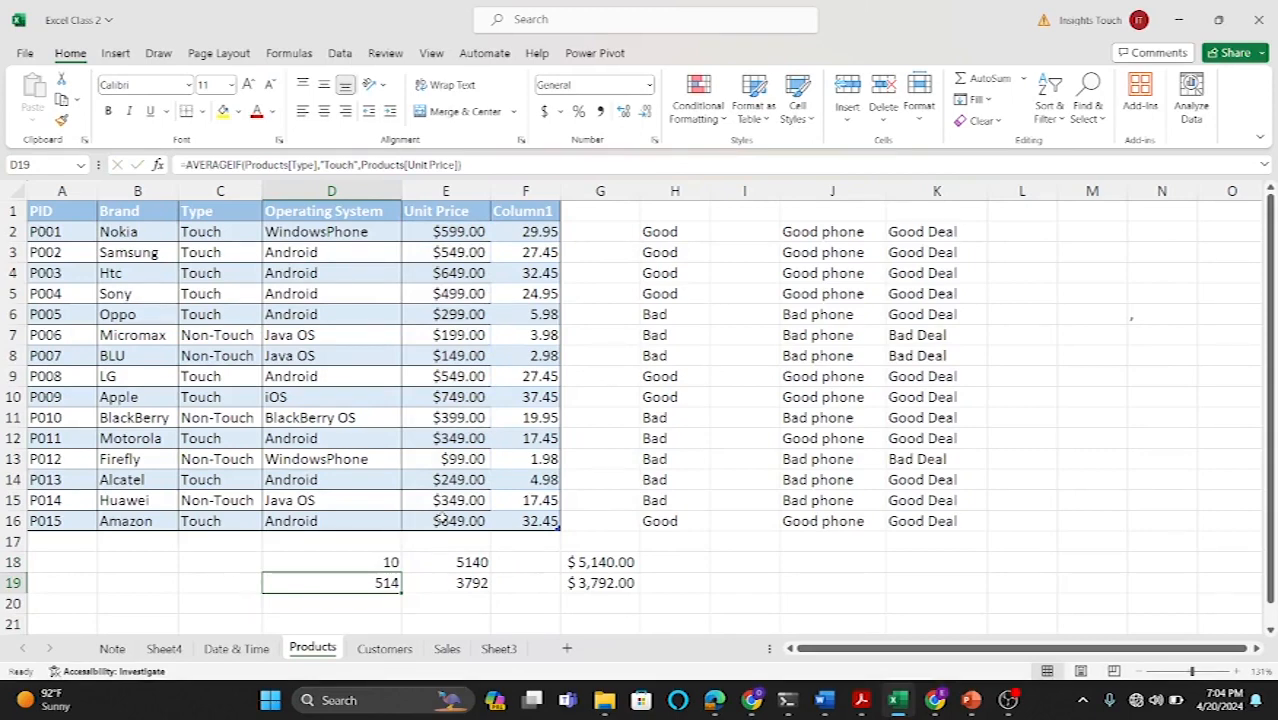
Step: On the Customers sheet, enter the labels vlookup, Hlookup and Xlookup in H2 to H4 and widen column H
{"action": "left_click", "coordinate": [752, 563]}
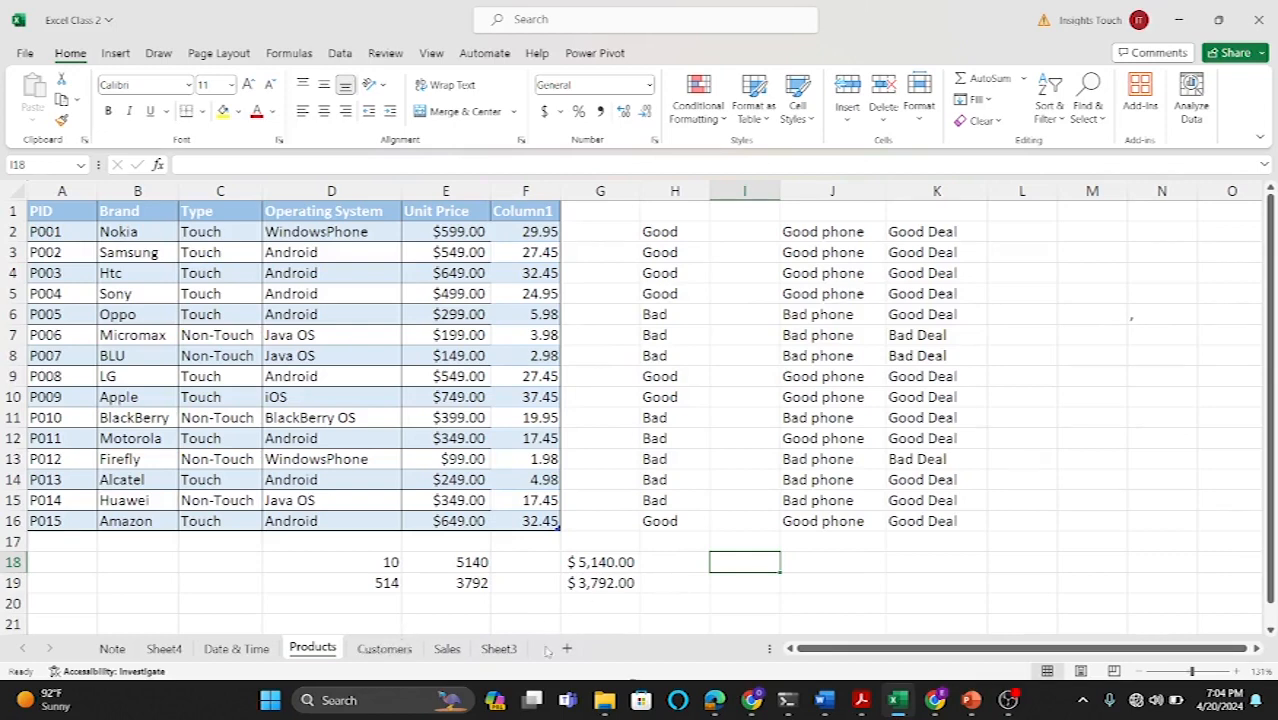
{"action": "mouse_move", "coordinate": [860, 700]}
{"action": "scroll", "coordinate": [345, 511], "scroll_direction": "down", "scroll_amount": 1}
{"action": "scroll", "coordinate": [345, 511], "scroll_direction": "up", "scroll_amount": 1}
{"action": "left_click", "coordinate": [380, 649]}
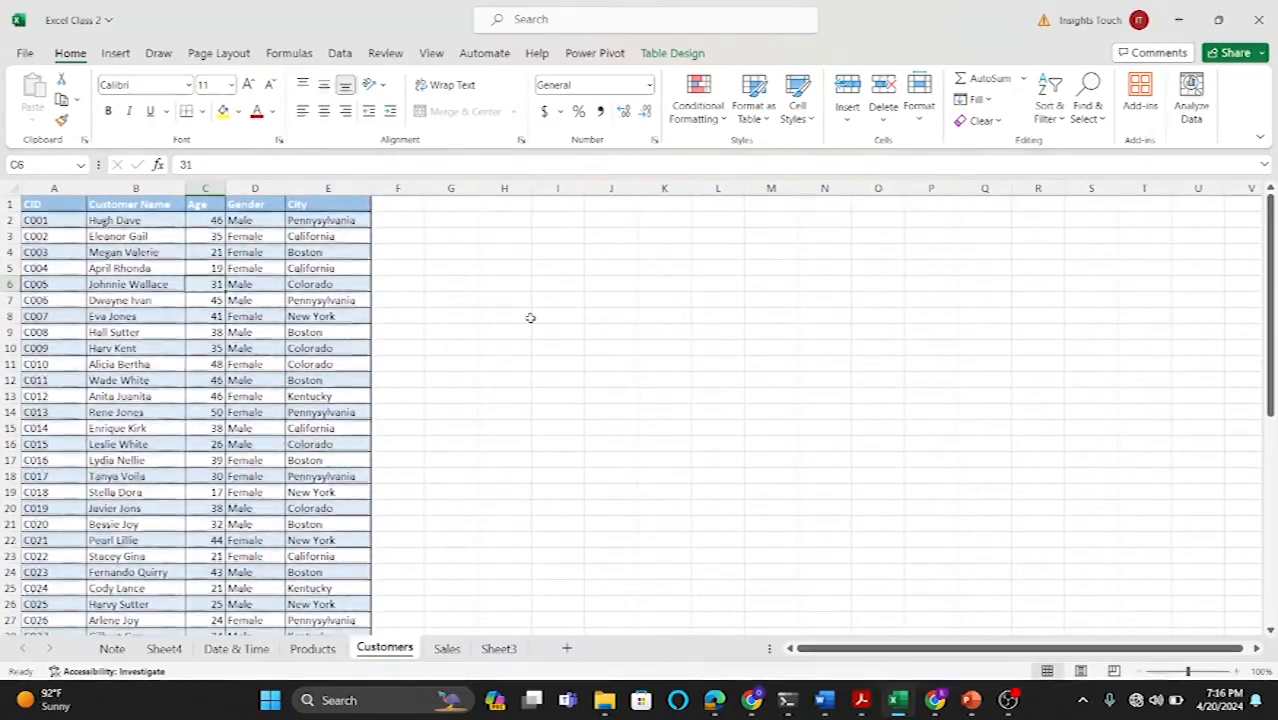
{"action": "scroll", "coordinate": [530, 318], "scroll_direction": "up", "scroll_amount": 3, "text": "ctrl"}
{"action": "scroll", "coordinate": [530, 318], "scroll_direction": "left", "scroll_amount": 3}
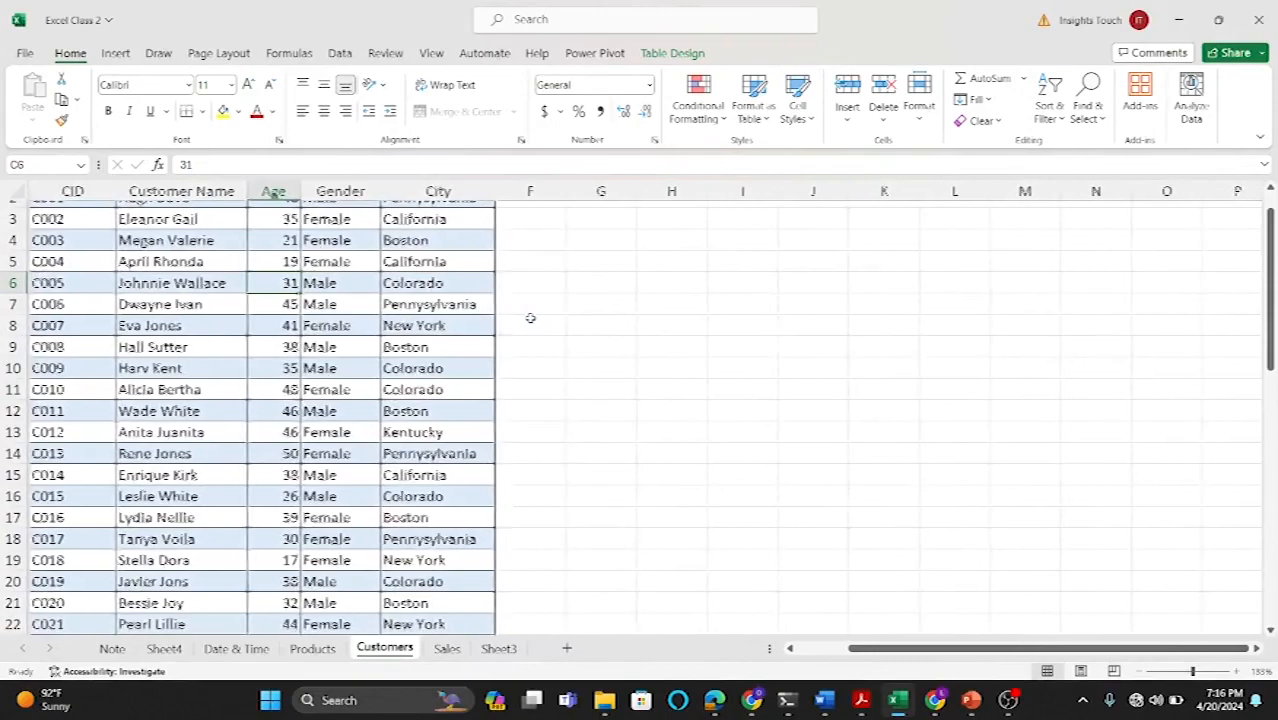
{"action": "scroll", "coordinate": [328, 347], "scroll_direction": "up", "scroll_amount": 2}
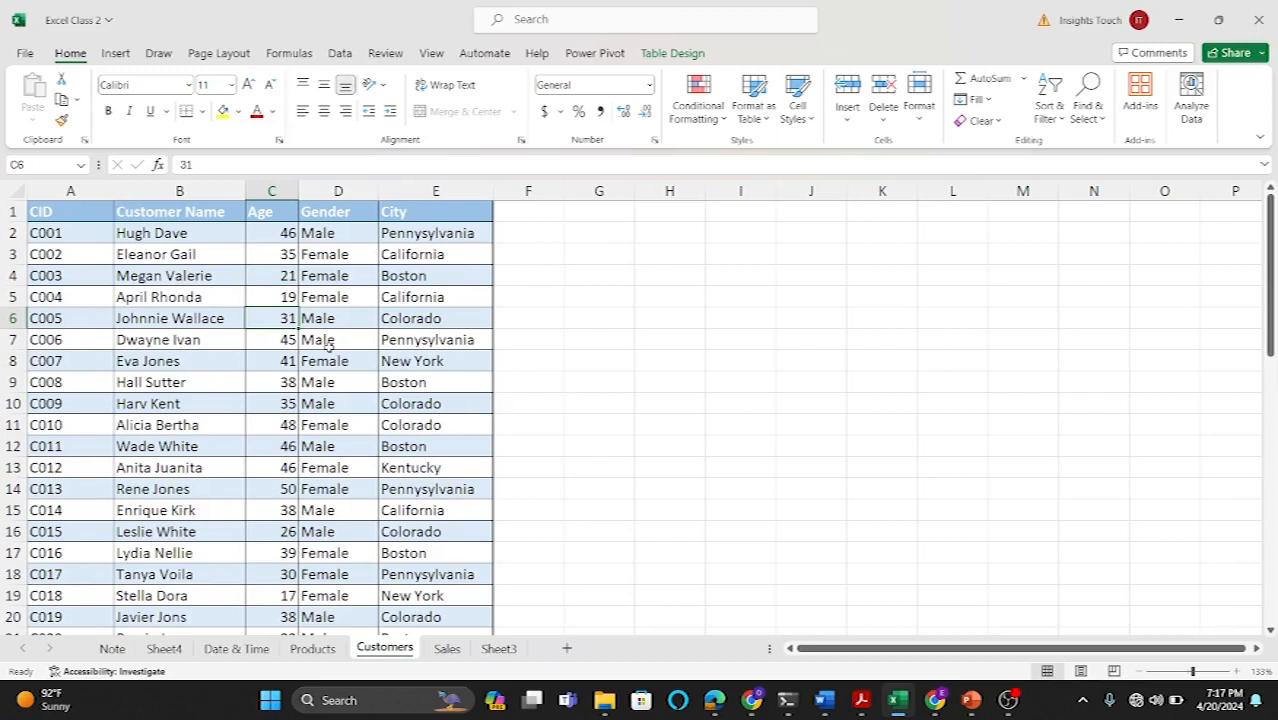
{"action": "left_click", "coordinate": [657, 236]}
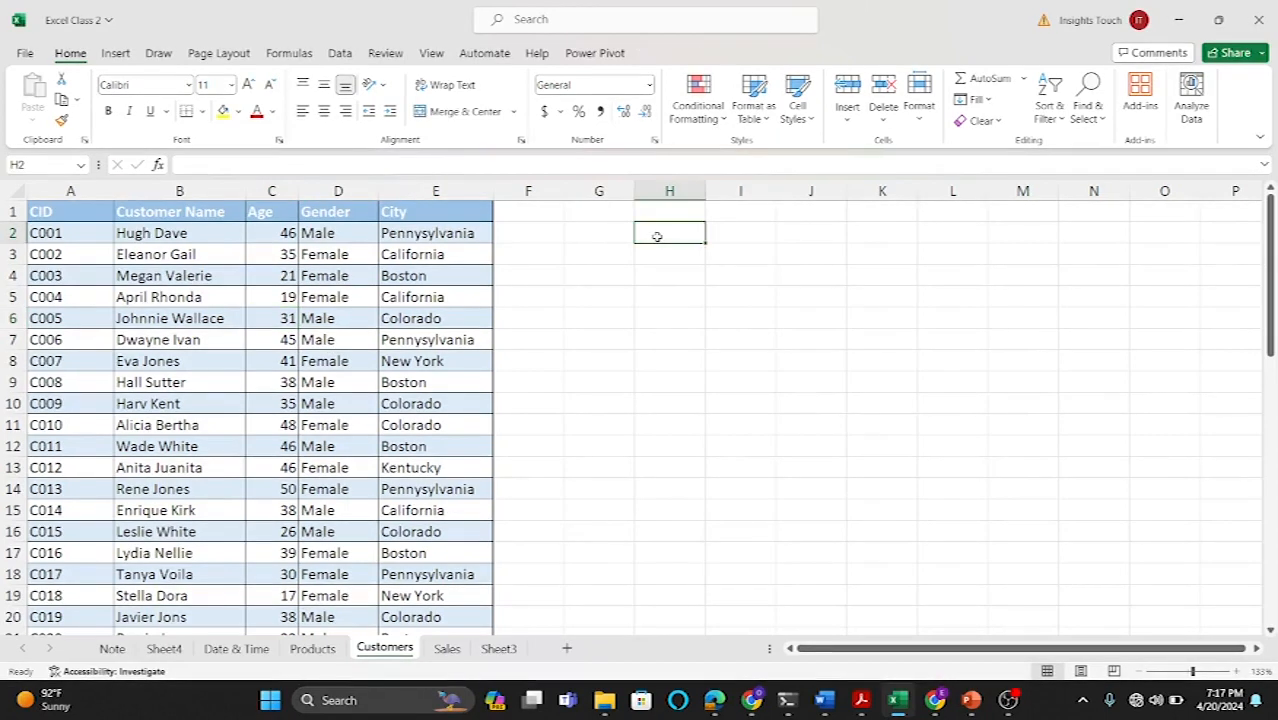
{"action": "type", "text": "vlookup"}
{"action": "key", "text": "Return"}
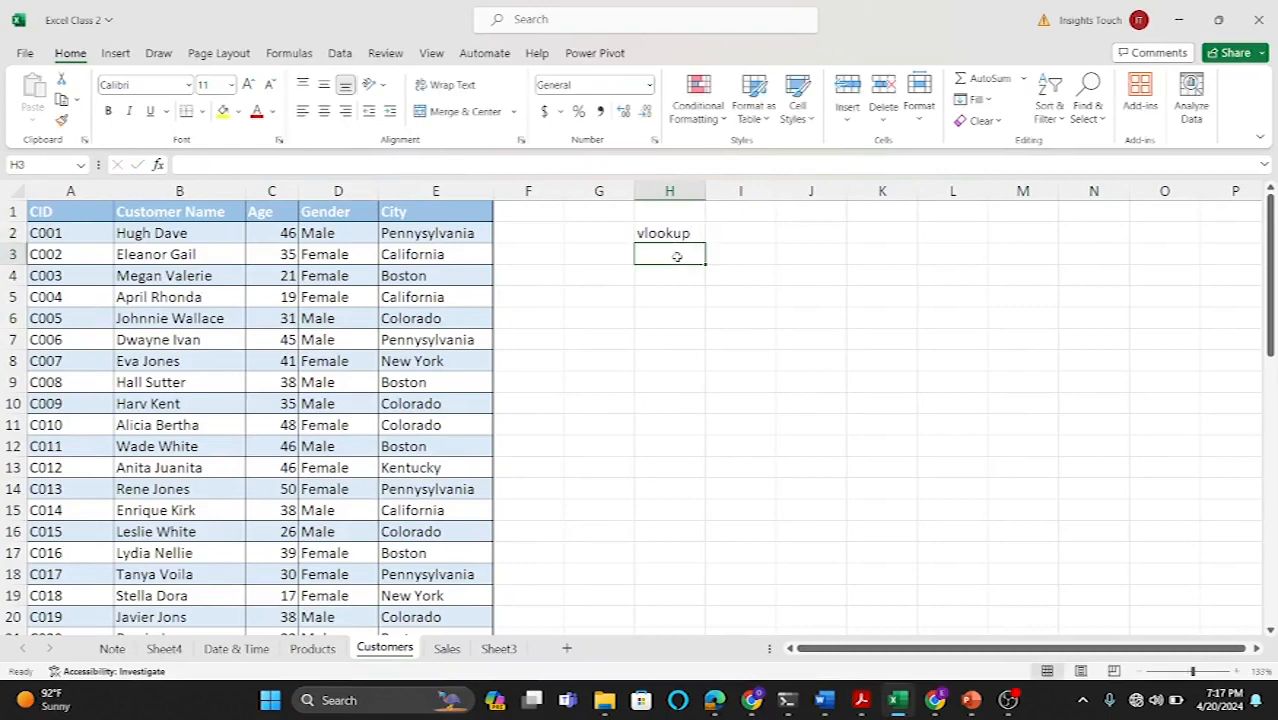
{"action": "type", "text": "Hlook"}
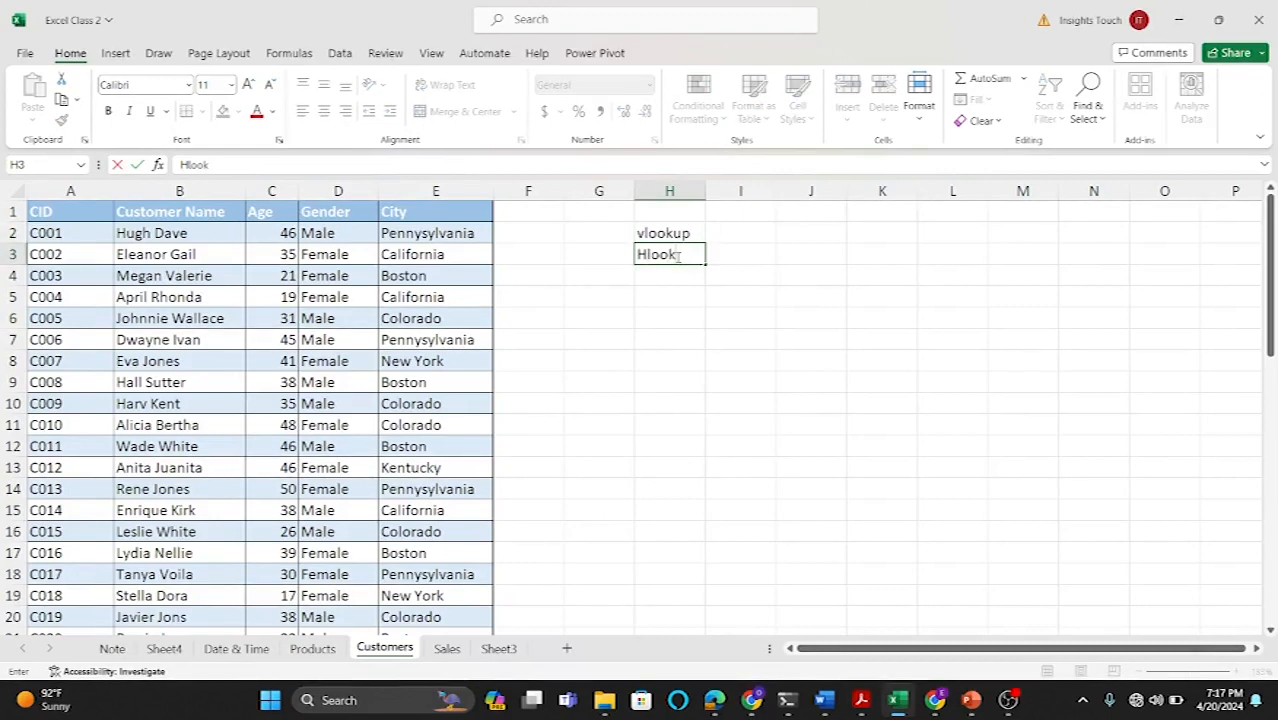
{"action": "type", "text": "up"}
{"action": "key", "text": "Return"}
{"action": "type", "text": "X"}
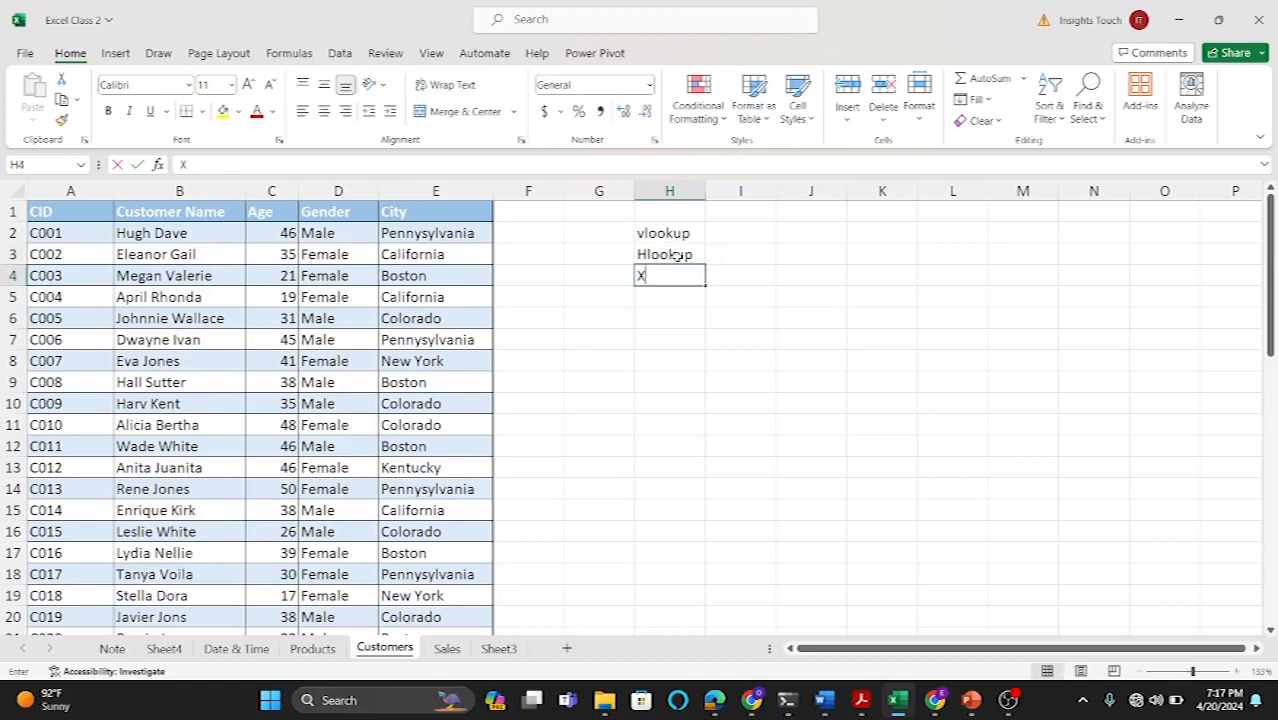
{"action": "type", "text": "lookup"}
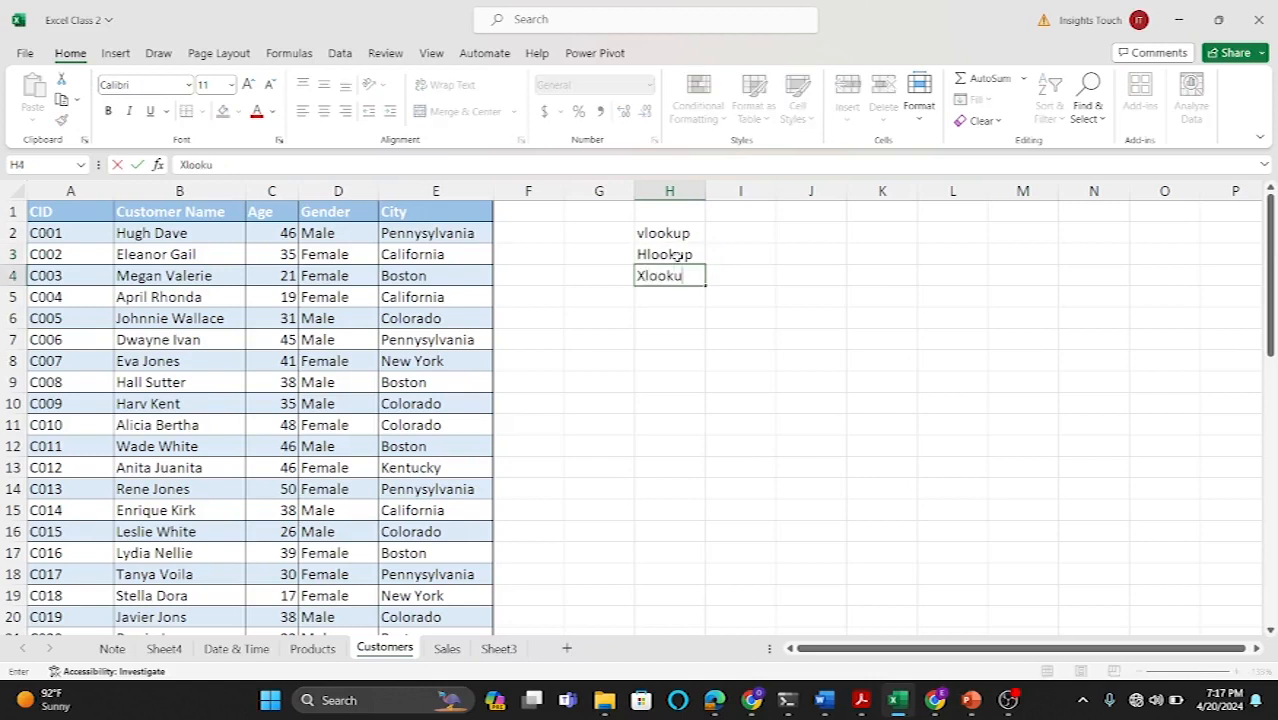
{"action": "left_click", "coordinate": [677, 319]}
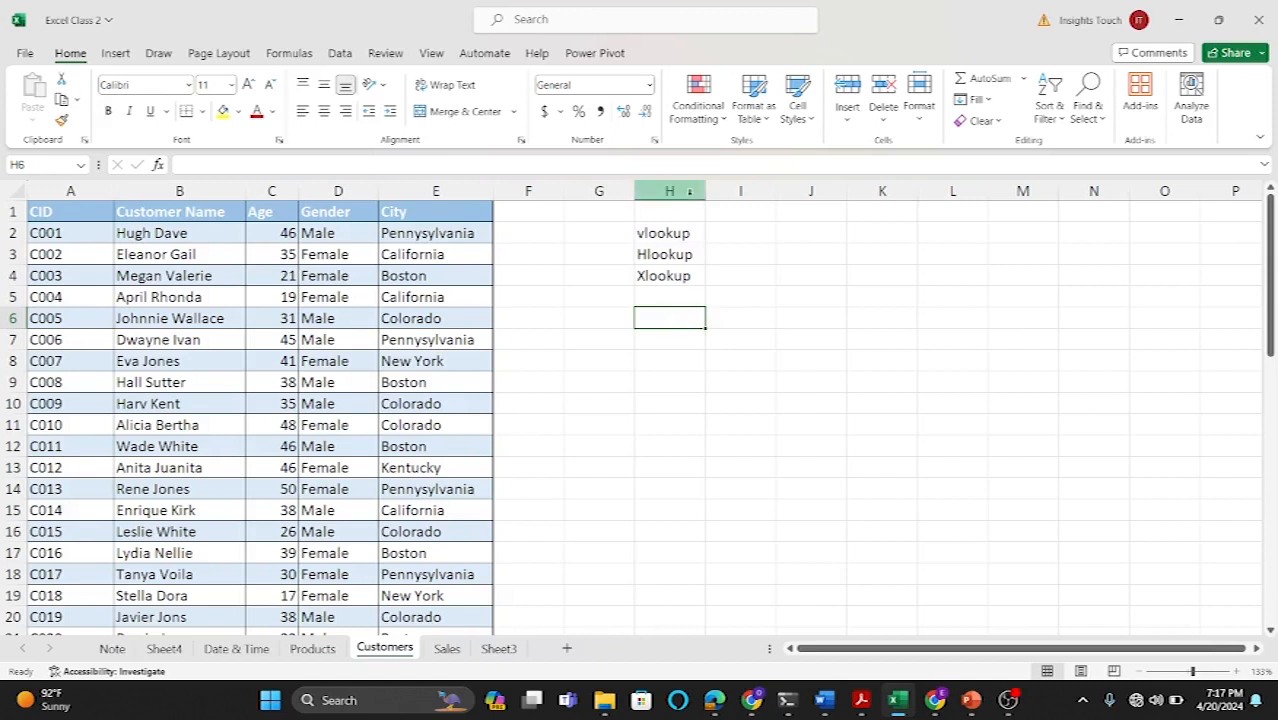
{"action": "left_click_drag", "start_coordinate": [705, 193], "coordinate": [728, 198]}
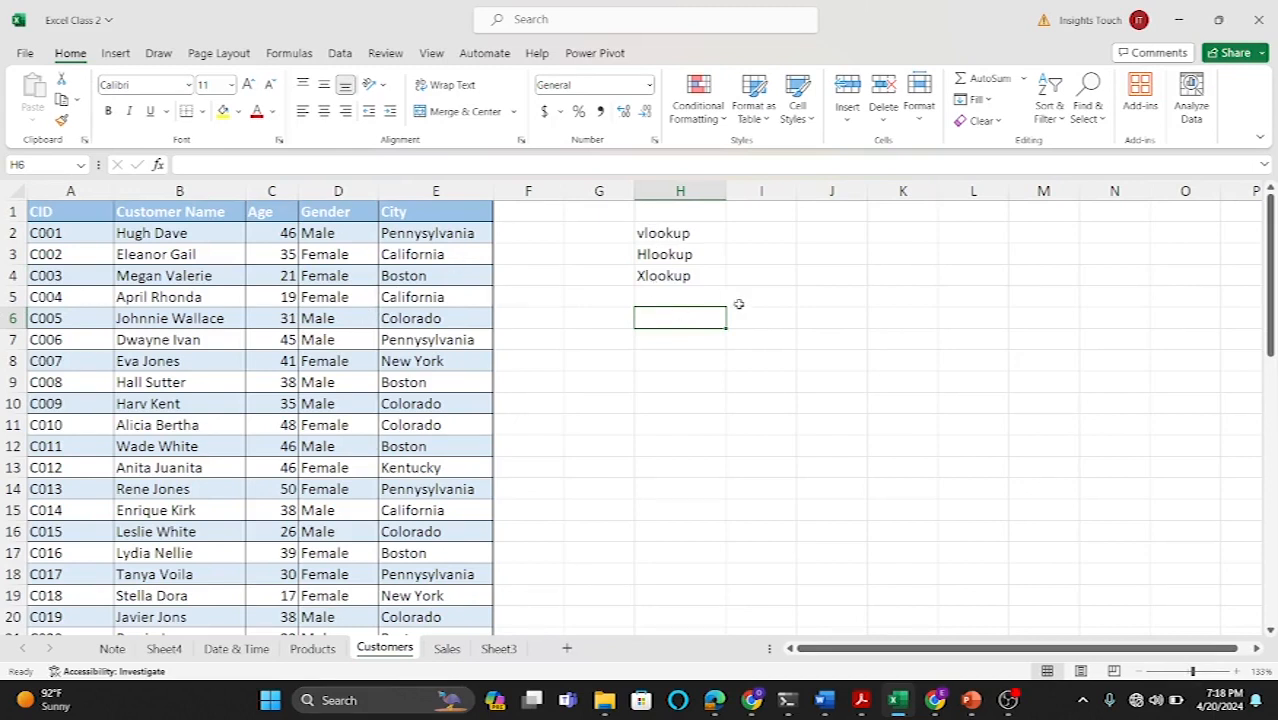
Step: In I7, enter =VLOOKUP(H7,Customers[#All],2,FALSE) to return the customer name for the ID in H7
{"action": "left_click", "coordinate": [661, 341]}
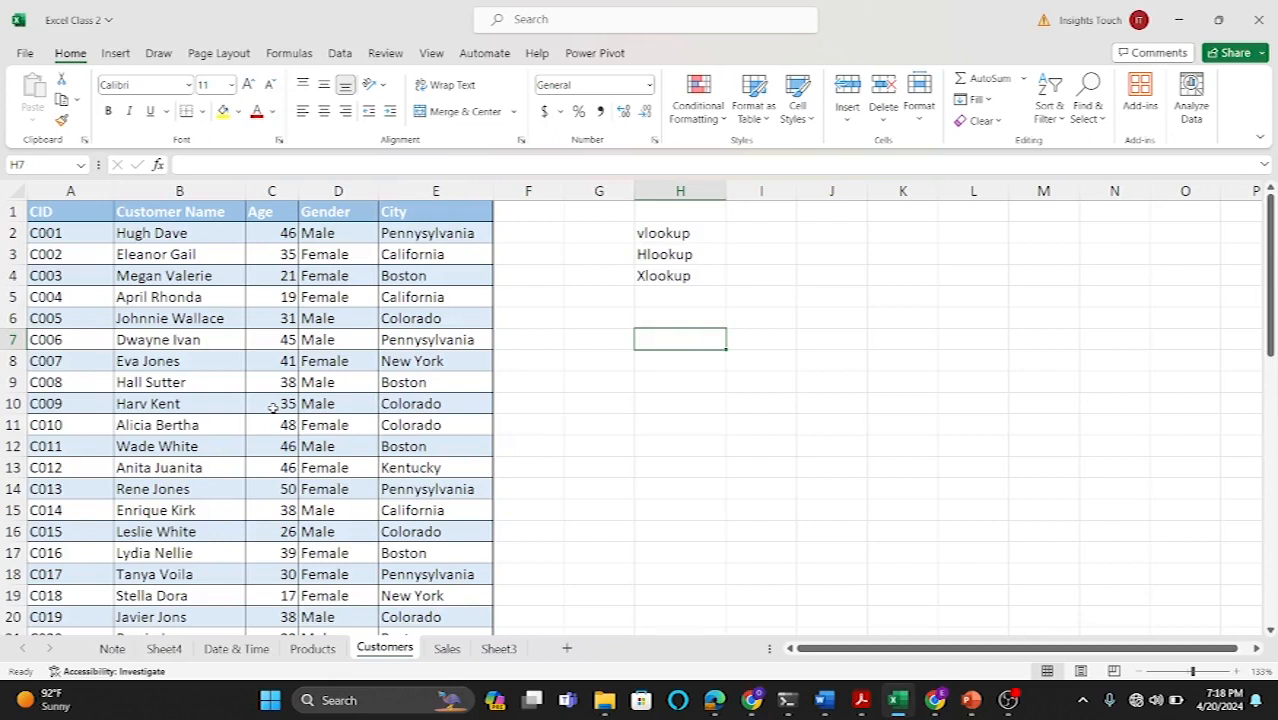
{"action": "left_click", "coordinate": [739, 340]}
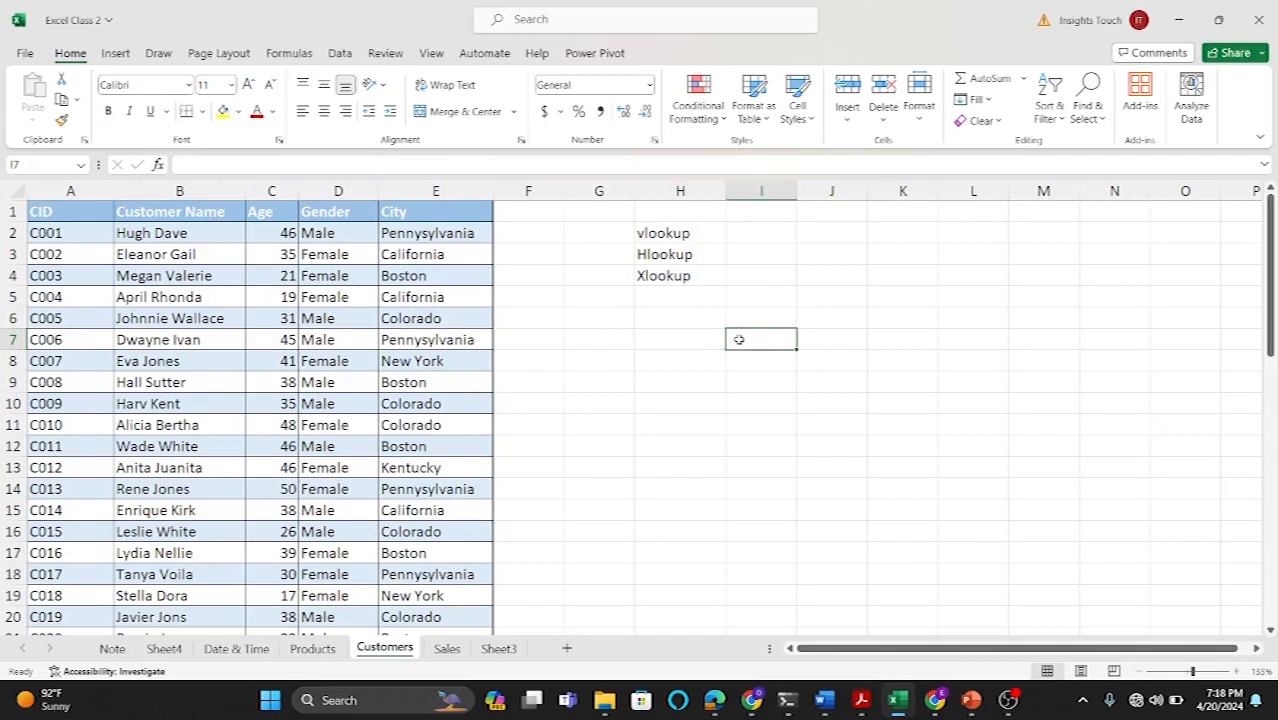
{"action": "type", "text": "="}
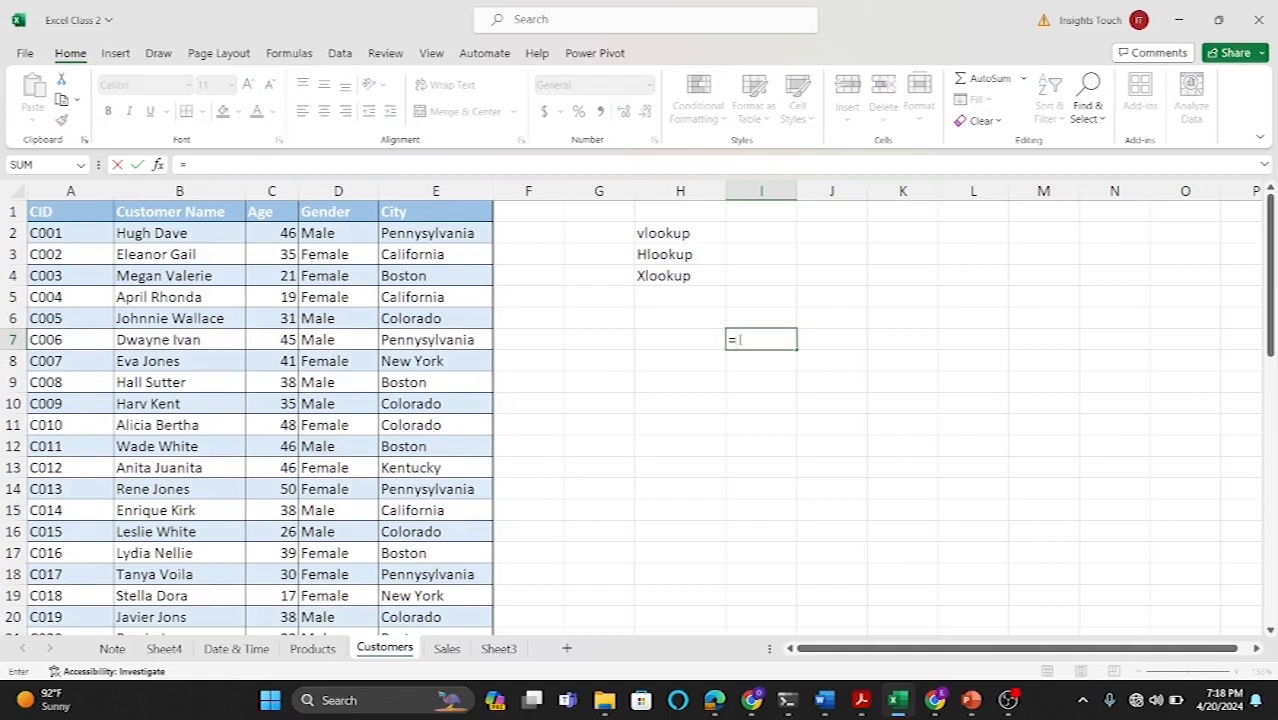
{"action": "type", "text": "vloo"}
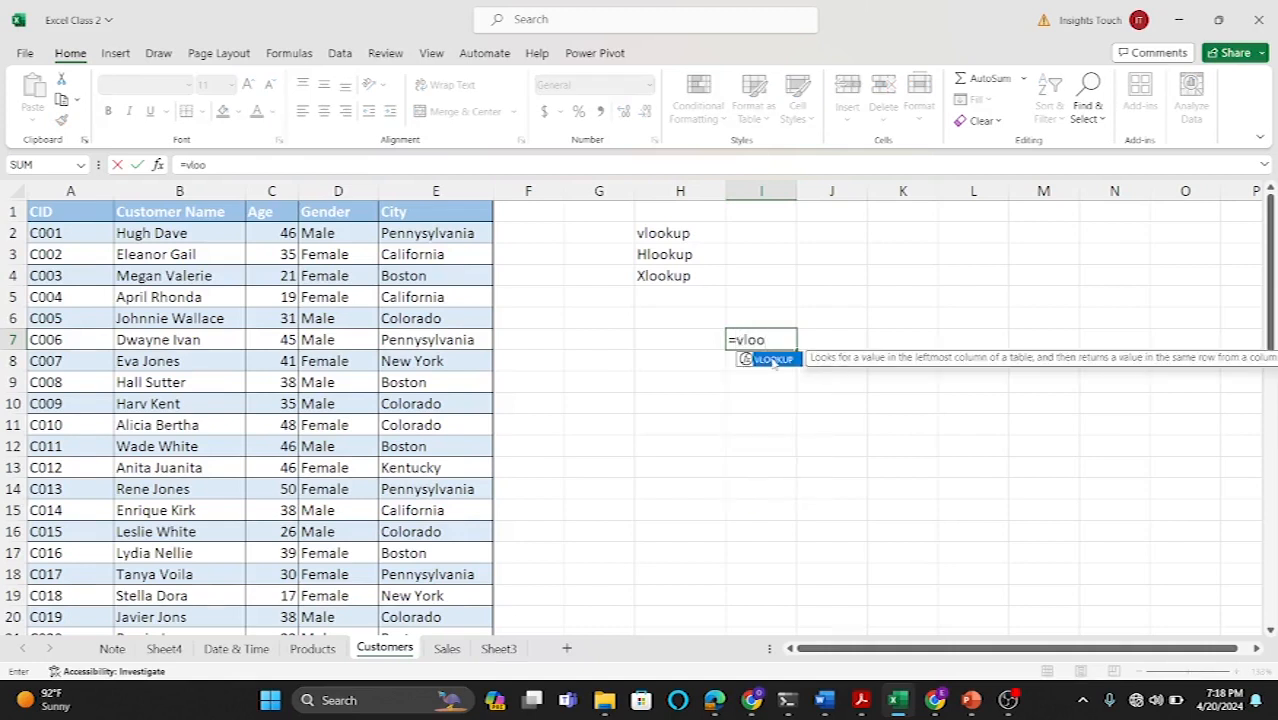
{"action": "double_click", "coordinate": [770, 359]}
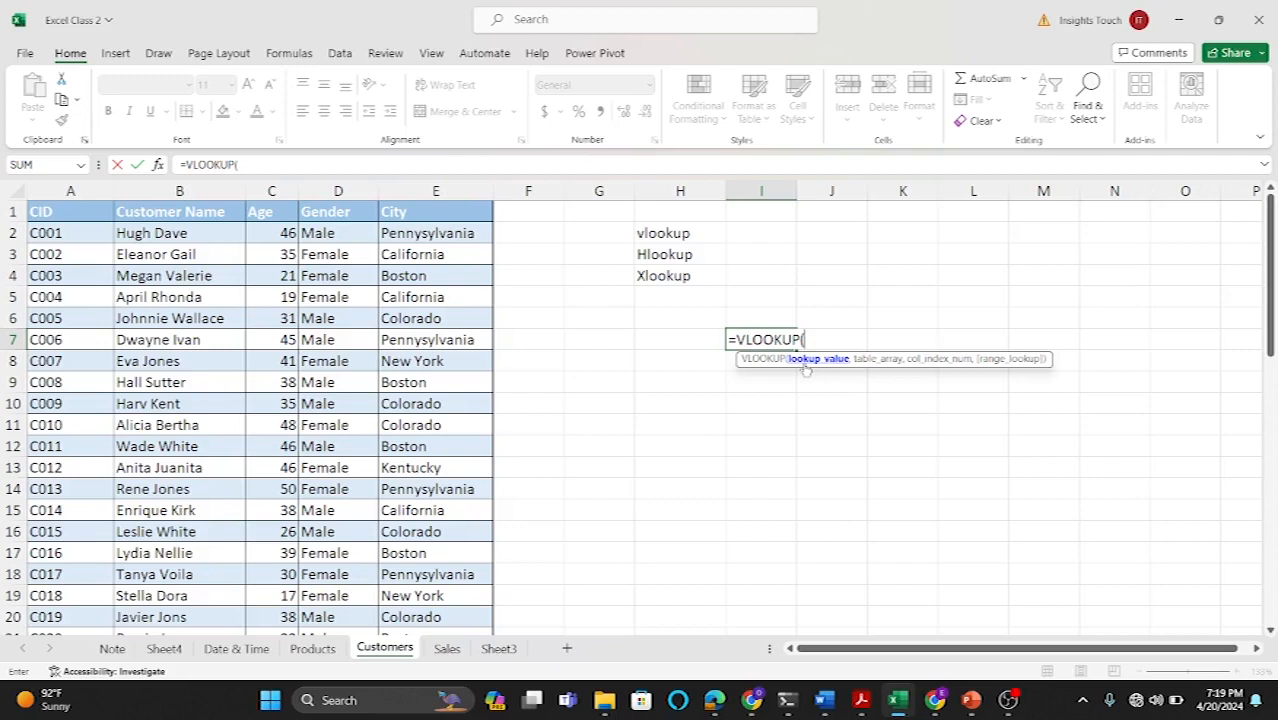
{"action": "left_click", "coordinate": [674, 340]}
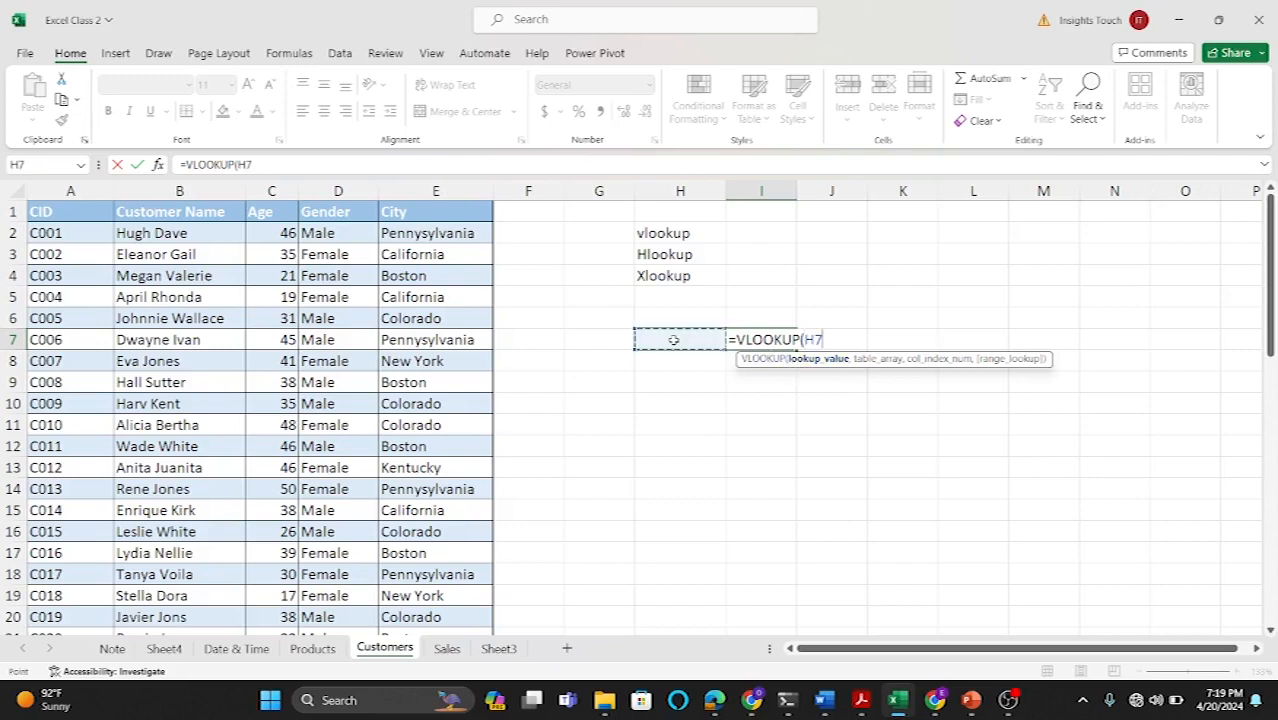
{"action": "type", "text": ","}
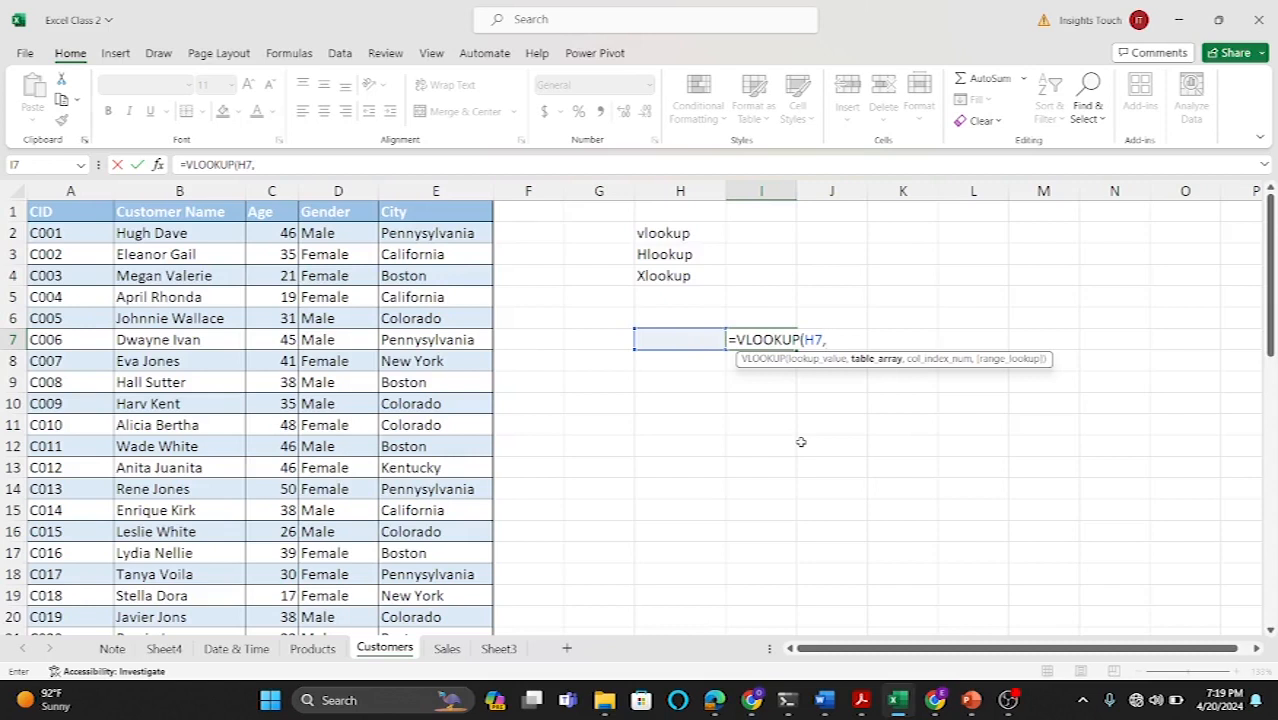
{"action": "left_click_drag", "start_coordinate": [88, 211], "coordinate": [488, 580]}
{"action": "scroll", "coordinate": [630, 429], "scroll_direction": "up", "scroll_amount": 11}
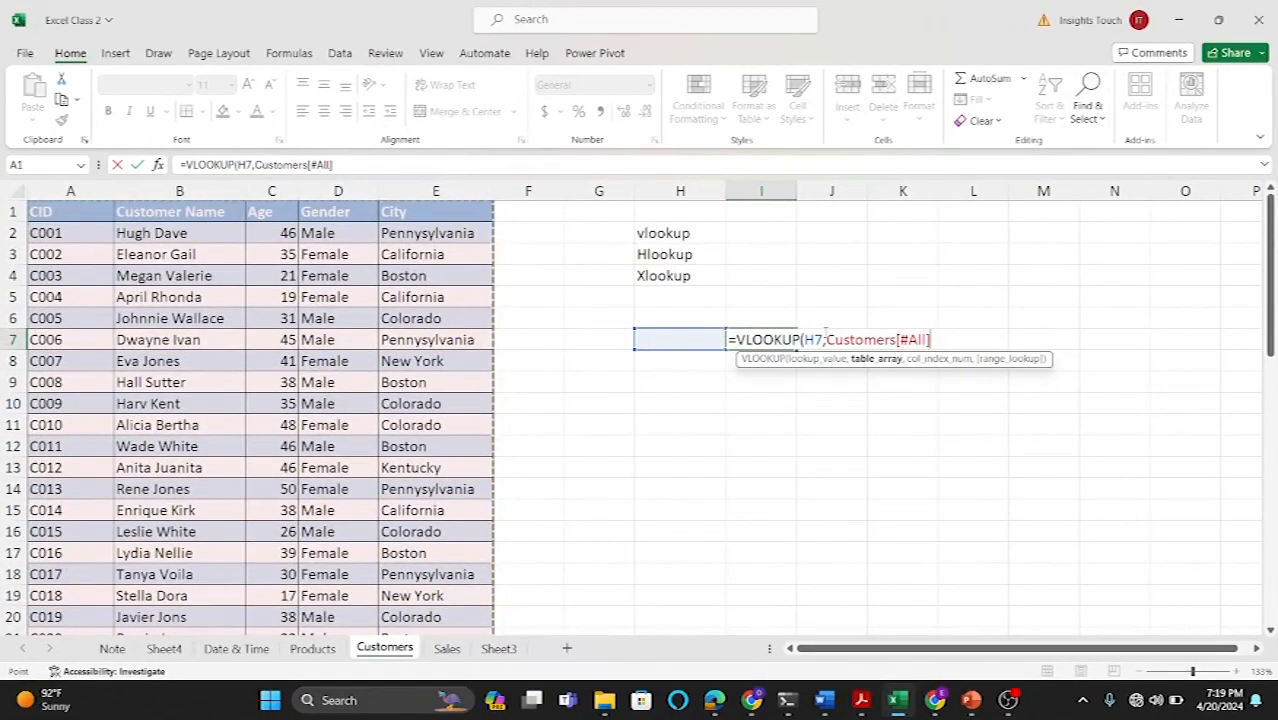
{"action": "type", "text": ",2"}
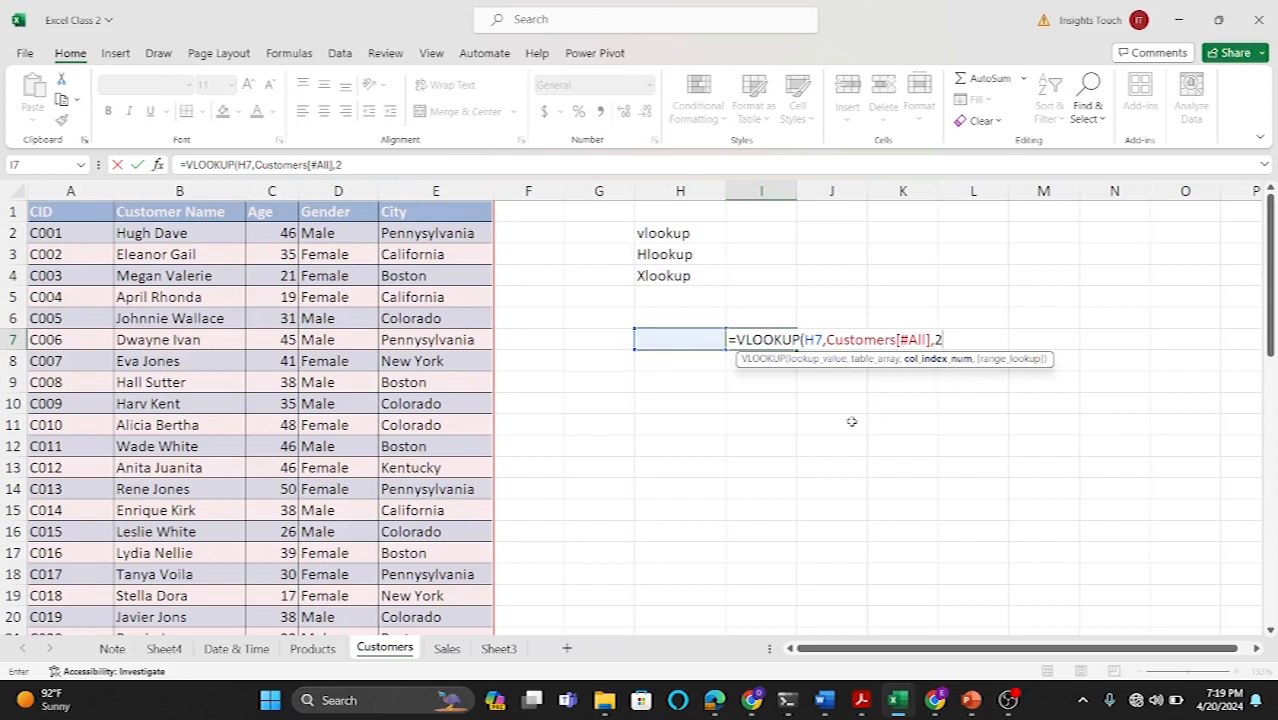
{"action": "type", "text": ","}
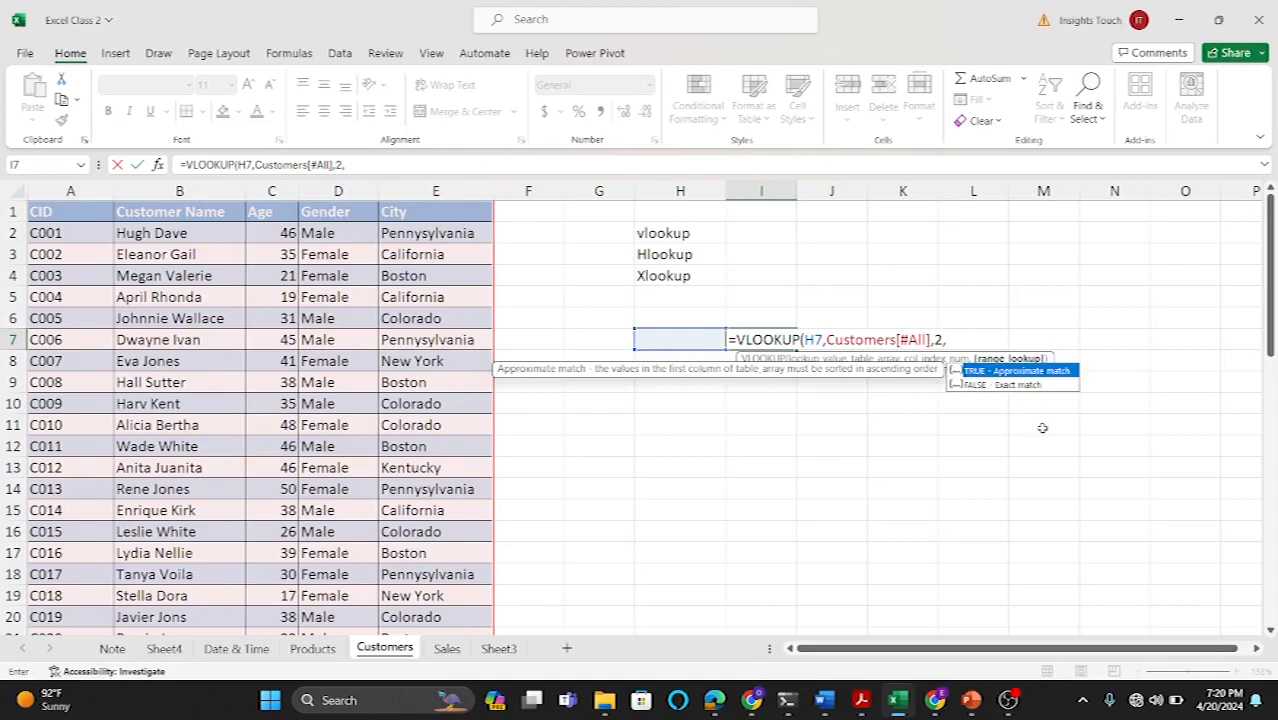
{"action": "double_click", "coordinate": [1016, 385]}
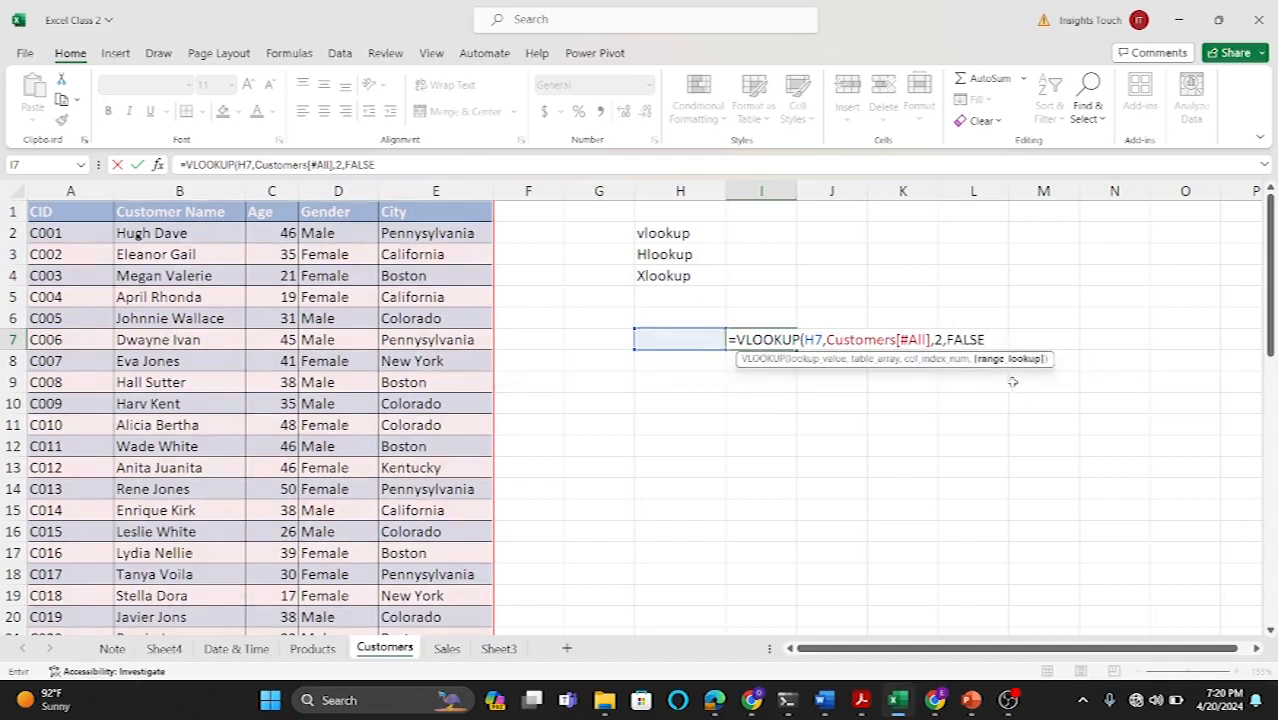
{"action": "type", "text": ")"}
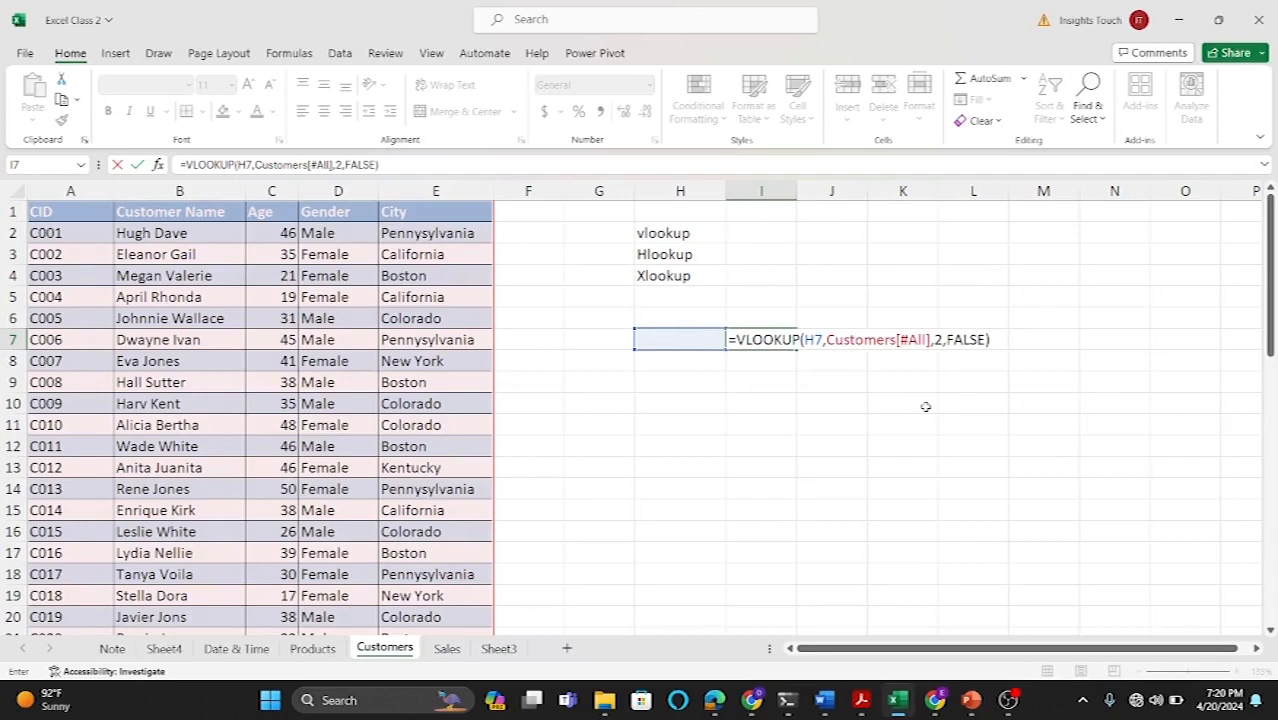
{"action": "key", "text": "Return"}
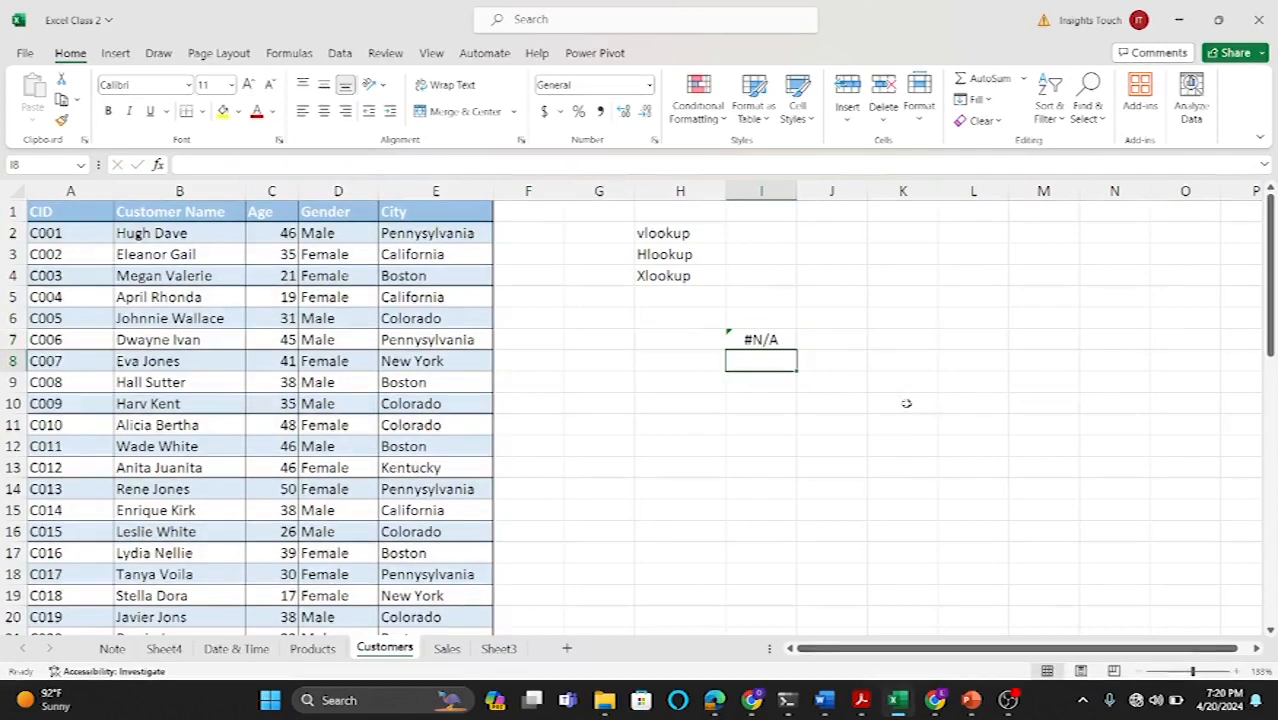
Step: On the Customers sheet, enter the customer ID C008 in H7 as the VLOOKUP lookup value
{"action": "left_click", "coordinate": [670, 336]}
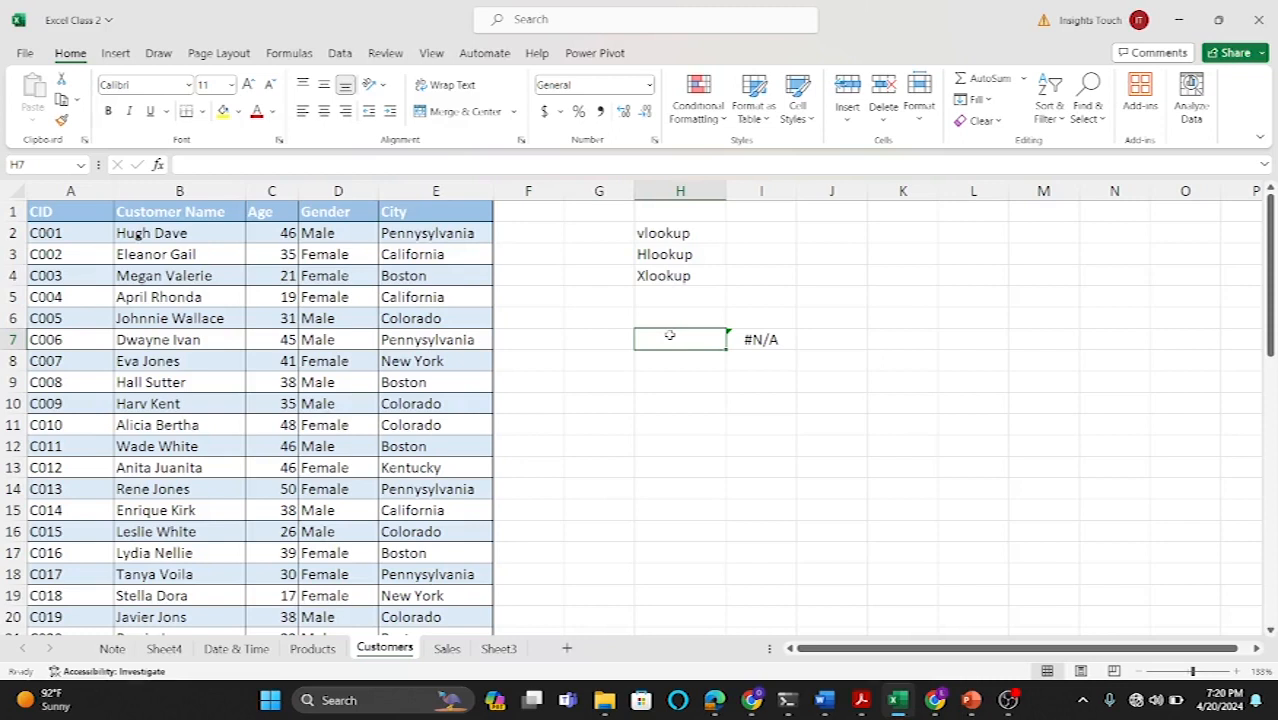
{"action": "type", "text": "C008"}
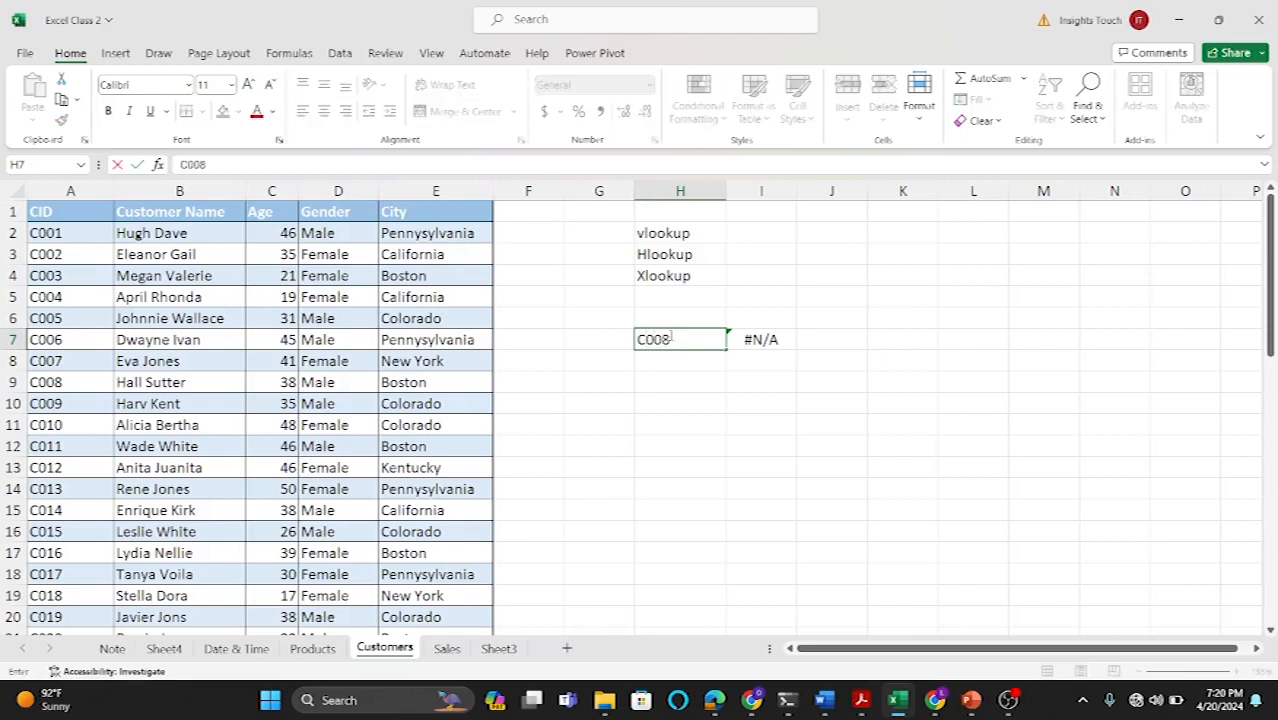
{"action": "key", "text": "Return"}
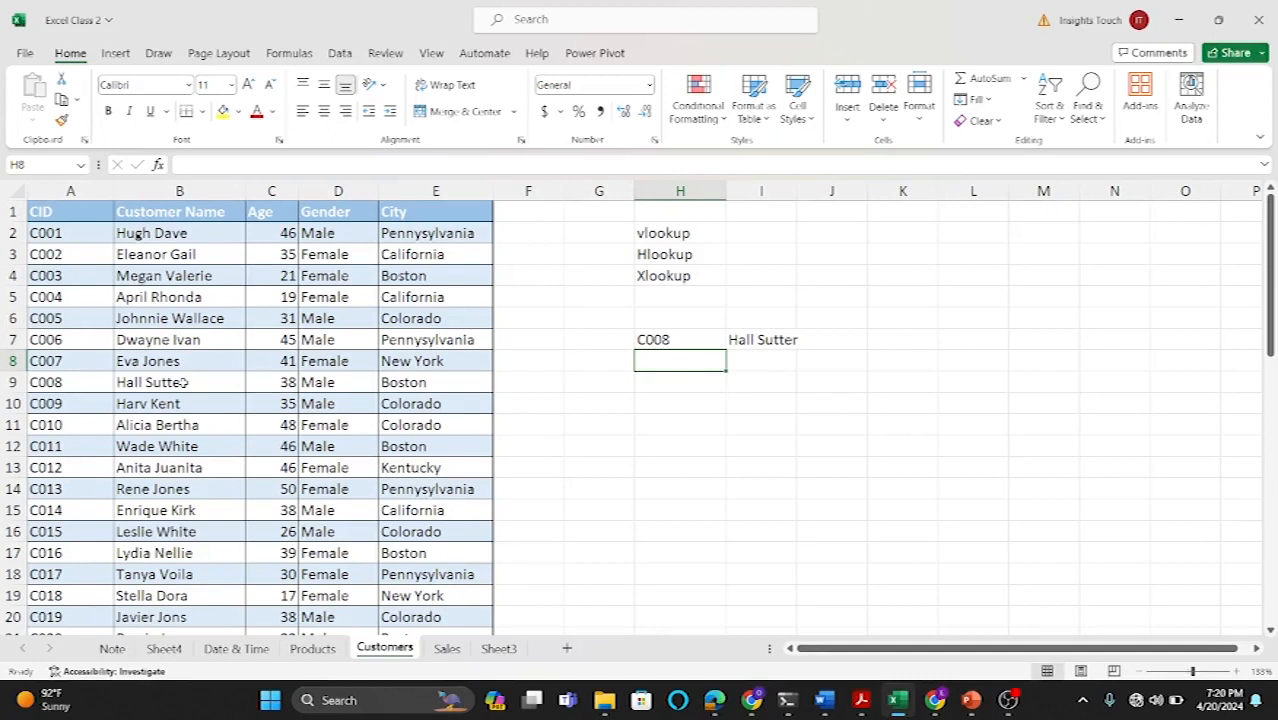
Step: On the Products sheet, clear the earlier helper results in H2:K16 and D18:G19
{"action": "left_click", "coordinate": [312, 648]}
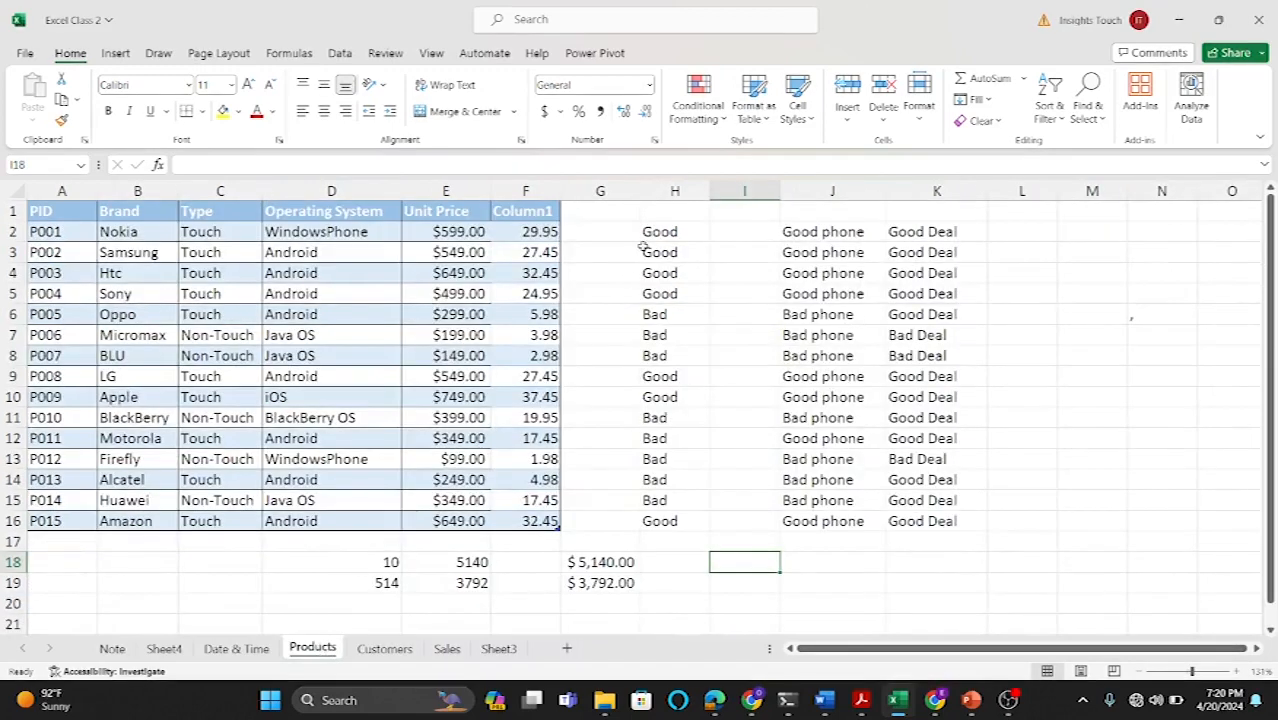
{"action": "left_click_drag", "start_coordinate": [643, 250], "coordinate": [668, 274]}
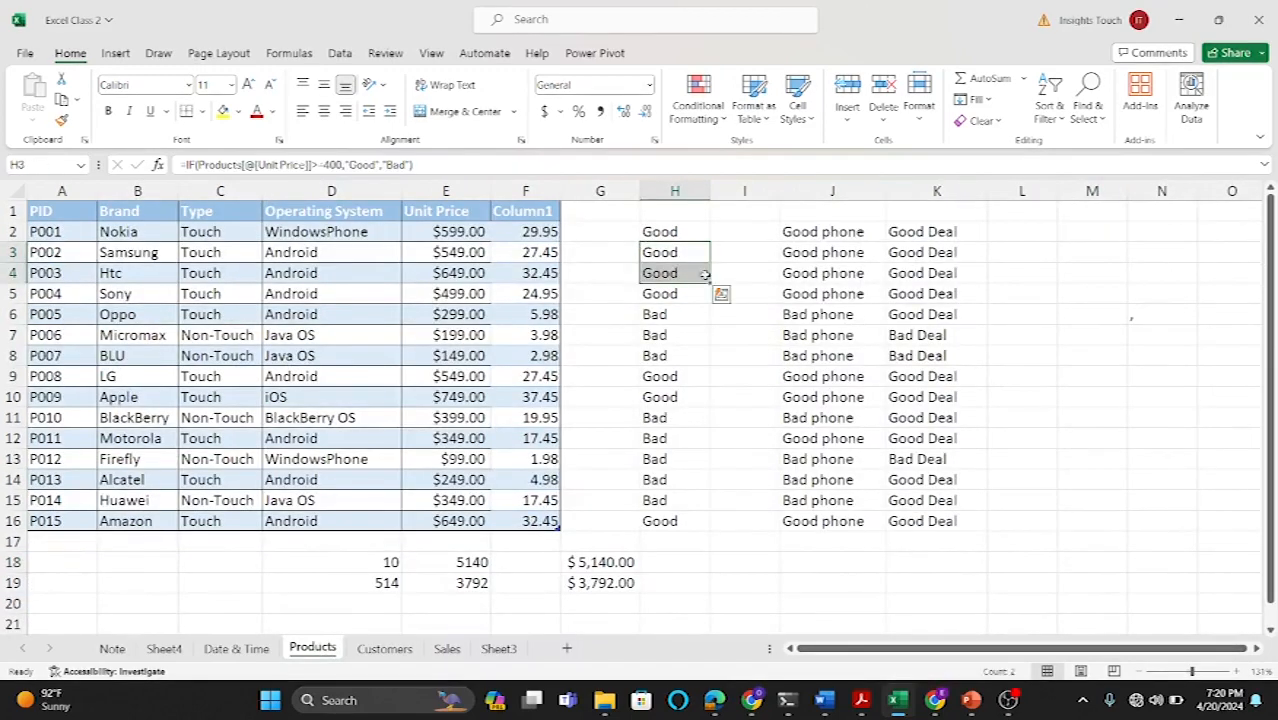
{"action": "left_click_drag", "start_coordinate": [660, 228], "coordinate": [938, 521]}
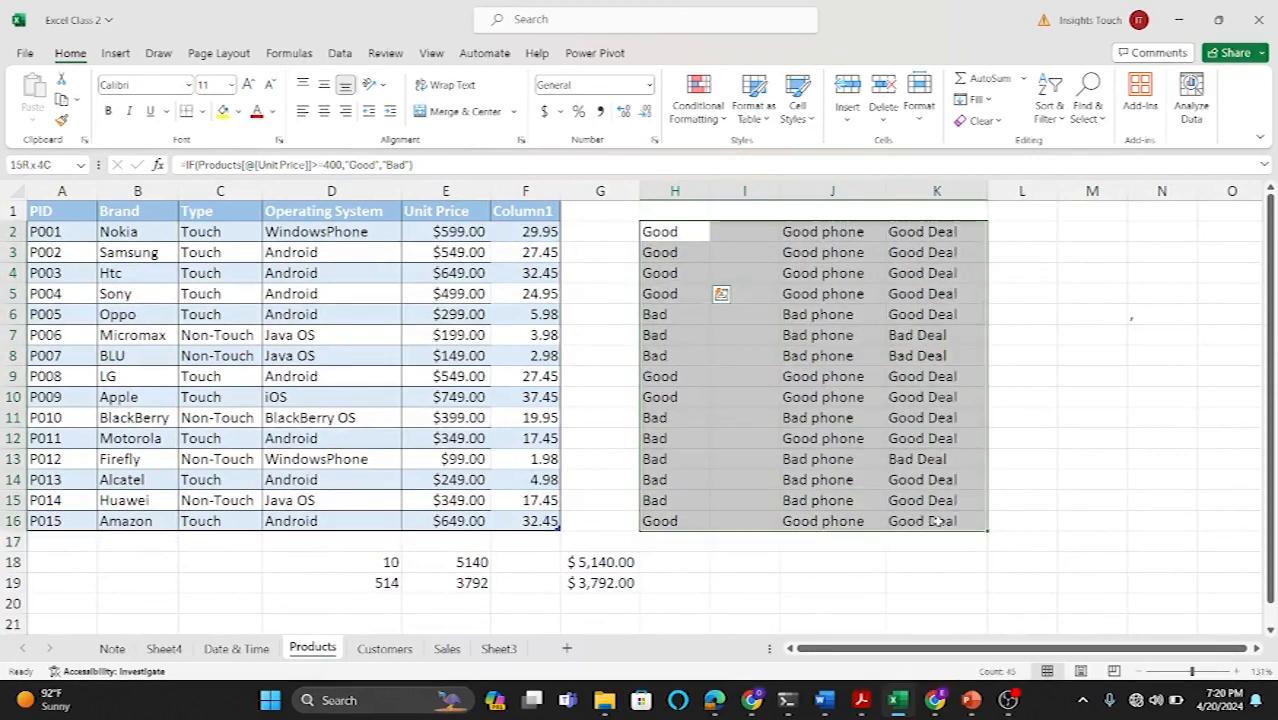
{"action": "key", "text": "Delete"}
{"action": "left_click_drag", "start_coordinate": [377, 559], "coordinate": [598, 578]}
{"action": "key", "text": "Delete"}
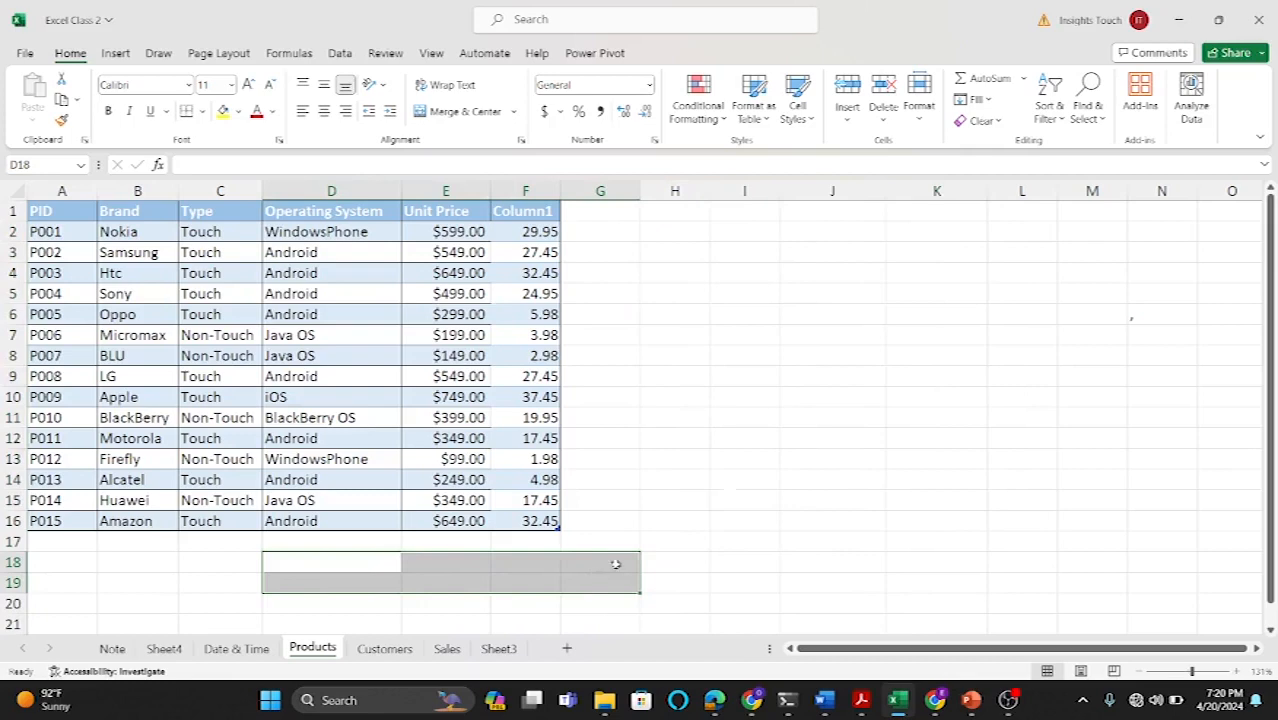
Step: Copy the product table A1:E16 and paste it transposed starting at A20
{"action": "left_click", "coordinate": [813, 436]}
{"action": "left_click_drag", "start_coordinate": [48, 212], "coordinate": [487, 519]}
{"action": "key", "text": "ctrl+c"}
{"action": "scroll", "coordinate": [487, 519], "scroll_direction": "down", "scroll_amount": 4}
{"action": "scroll", "coordinate": [487, 519], "scroll_direction": "down", "scroll_amount": 2}
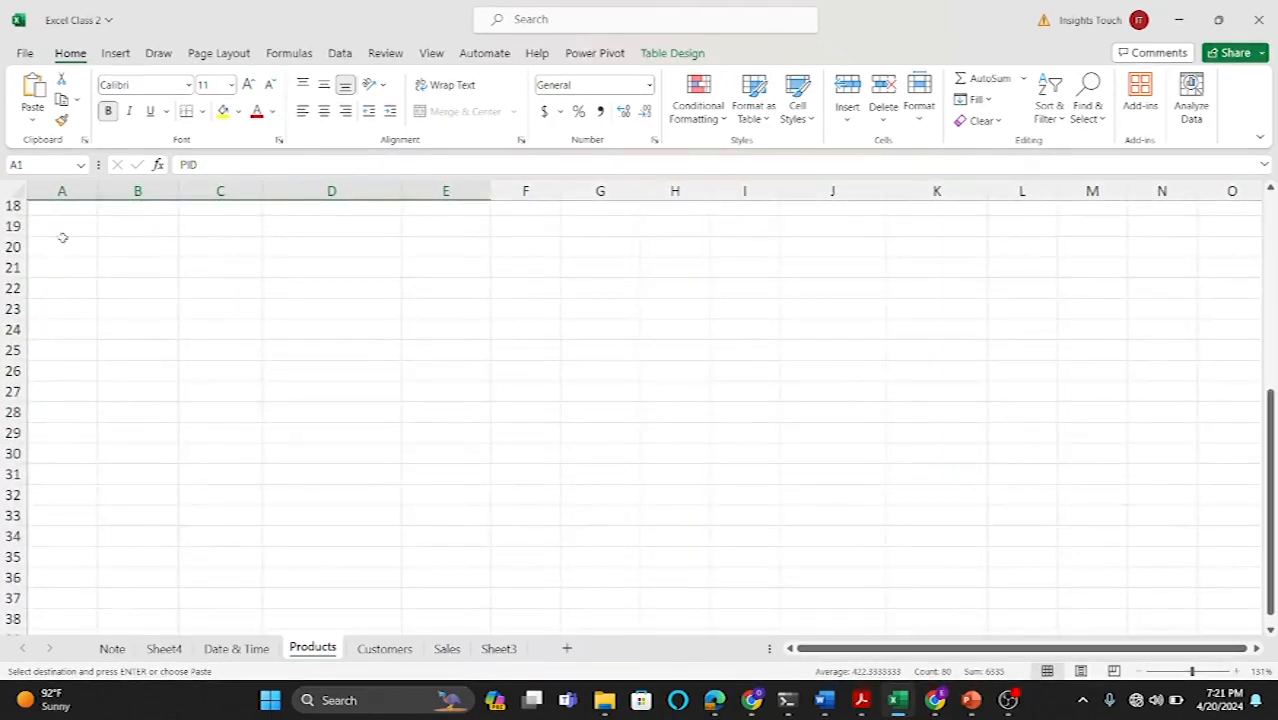
{"action": "scroll", "coordinate": [63, 234], "scroll_direction": "up", "scroll_amount": 6}
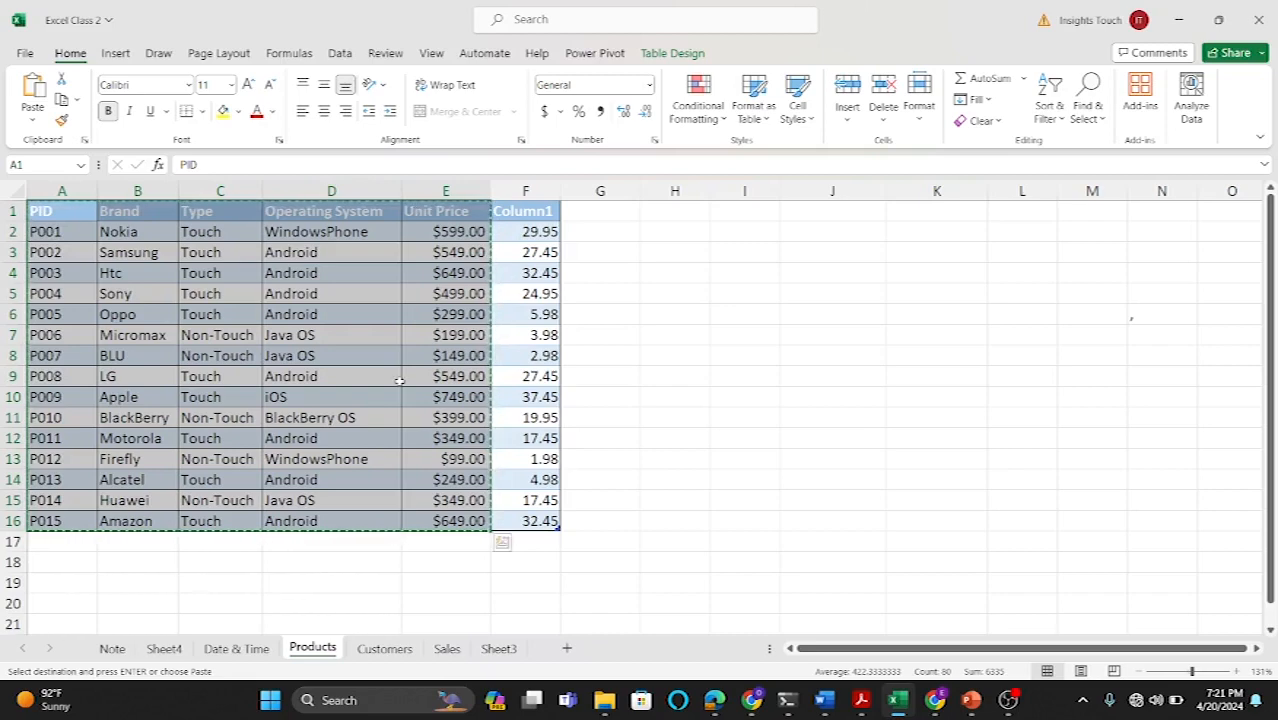
{"action": "scroll", "coordinate": [399, 380], "scroll_direction": "down", "scroll_amount": 4}
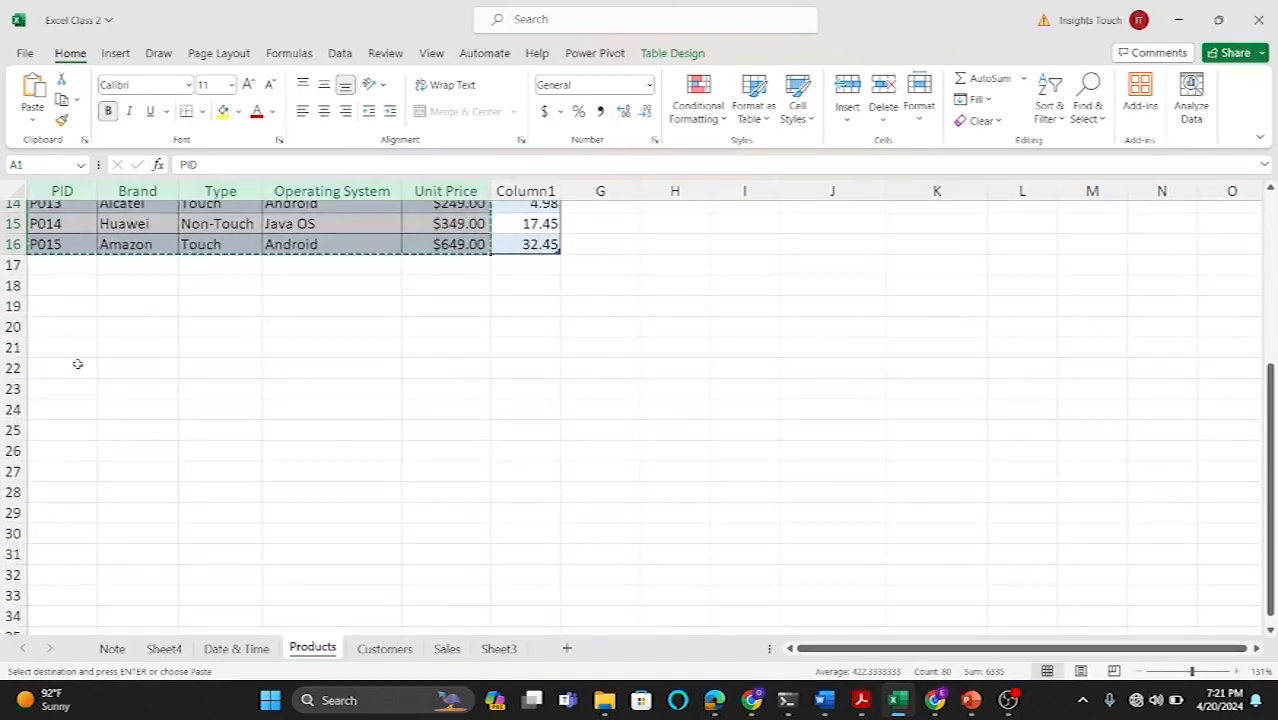
{"action": "left_click_drag", "start_coordinate": [55, 324], "coordinate": [797, 418]}
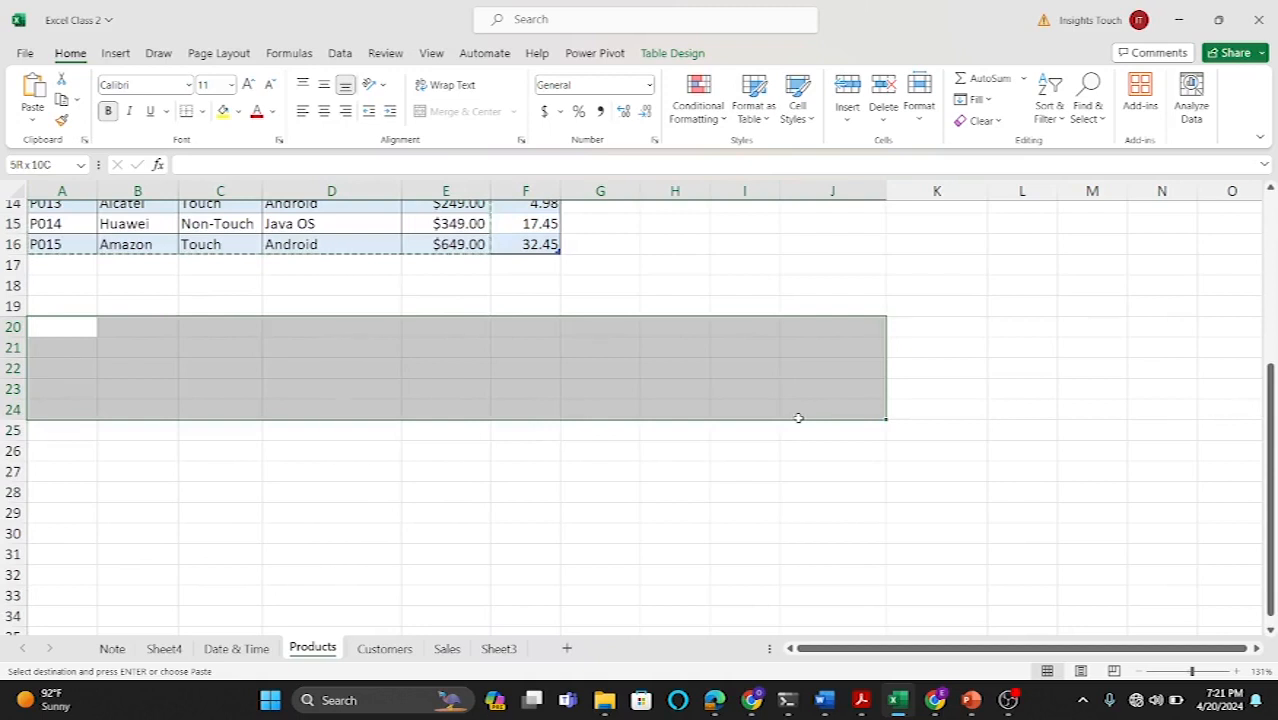
{"action": "left_click_drag", "start_coordinate": [798, 417], "coordinate": [918, 417]}
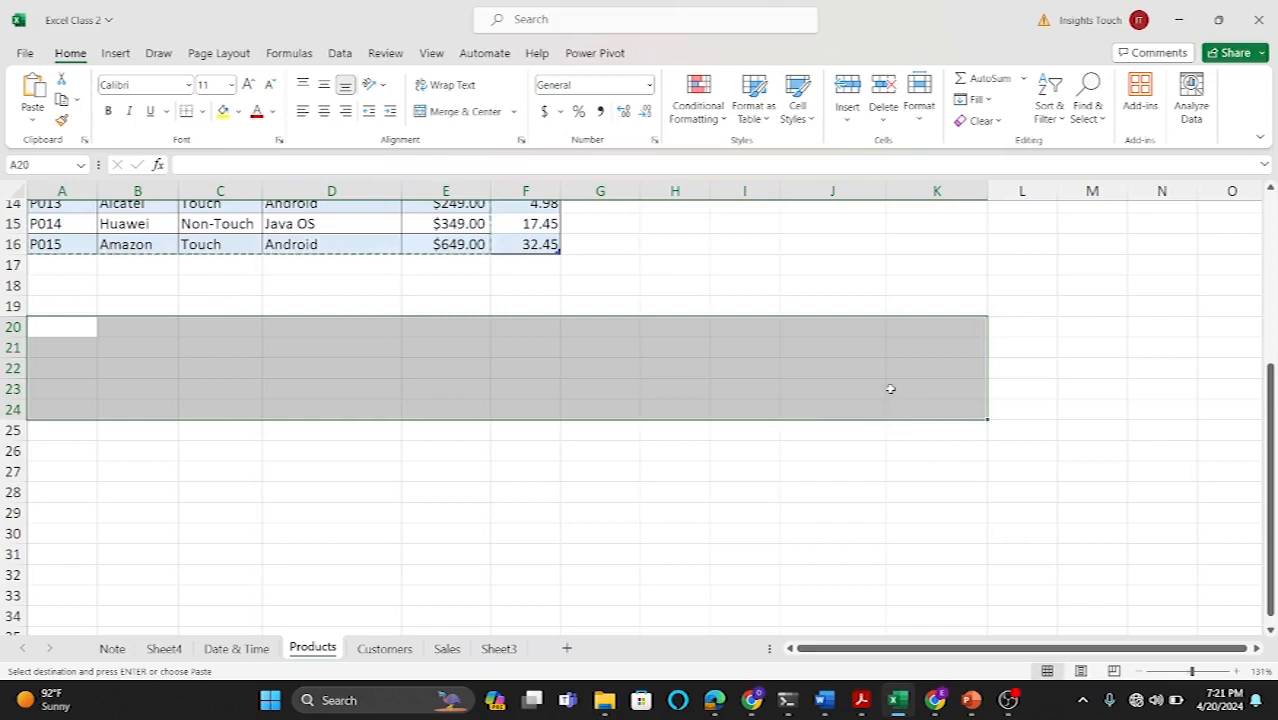
{"action": "right_click", "coordinate": [890, 388]}
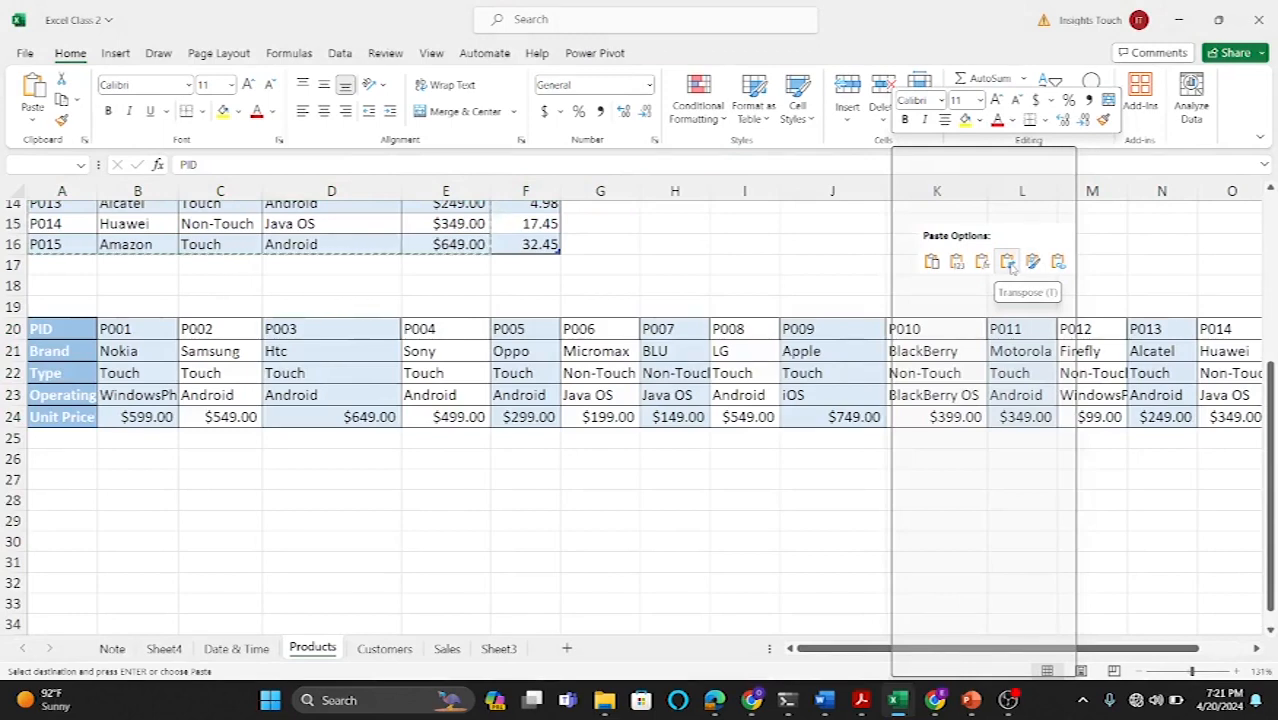
{"action": "left_click", "coordinate": [1008, 262]}
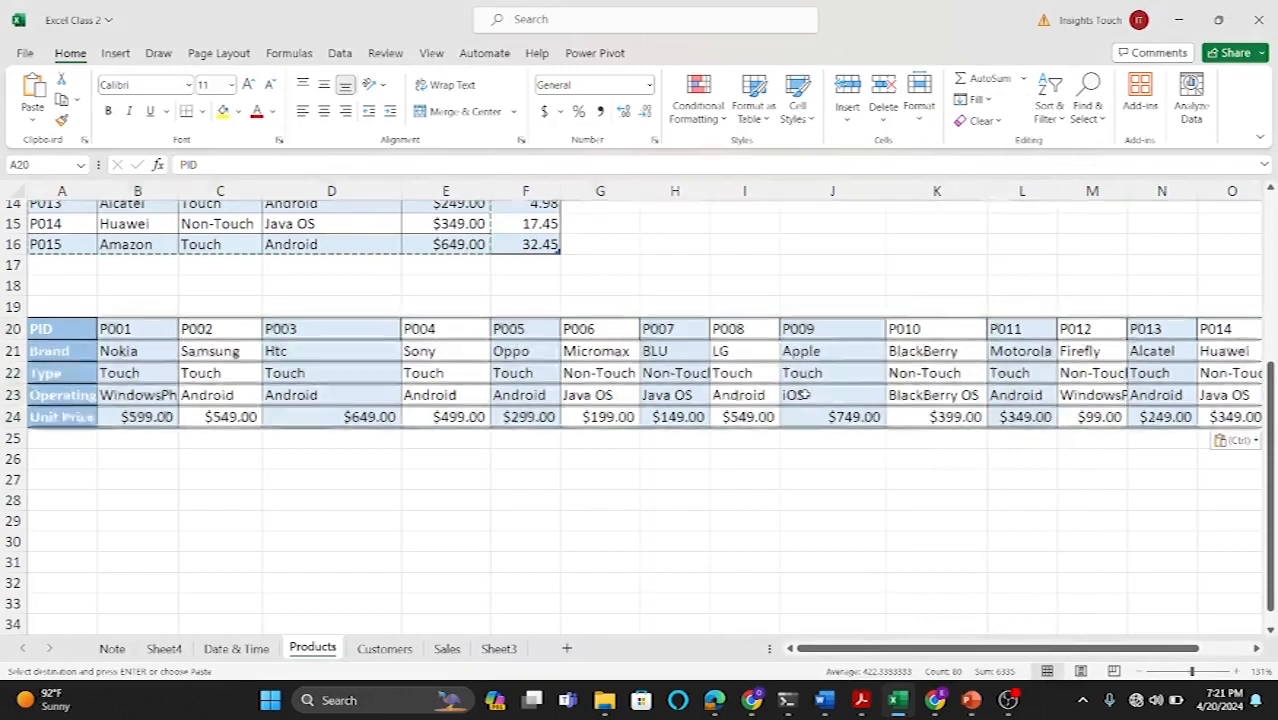
{"action": "scroll", "coordinate": [806, 395], "scroll_direction": "right", "scroll_amount": 3}
{"action": "scroll", "coordinate": [806, 395], "scroll_direction": "left", "scroll_amount": 3}
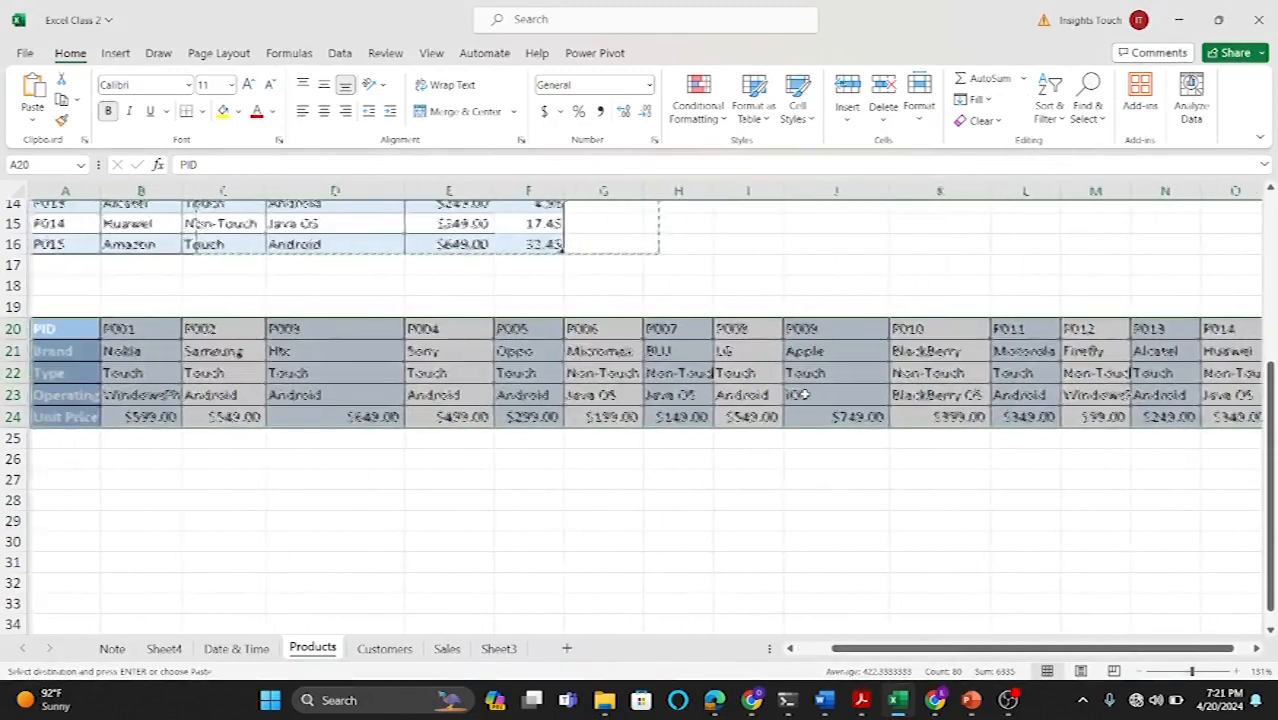
{"action": "left_click", "coordinate": [667, 495]}
{"action": "key", "text": "Escape"}
{"action": "scroll", "coordinate": [573, 414], "scroll_direction": "down", "scroll_amount": 1}
{"action": "scroll", "coordinate": [573, 414], "scroll_direction": "right", "scroll_amount": 1}
{"action": "scroll", "coordinate": [573, 414], "scroll_direction": "left", "scroll_amount": 1}
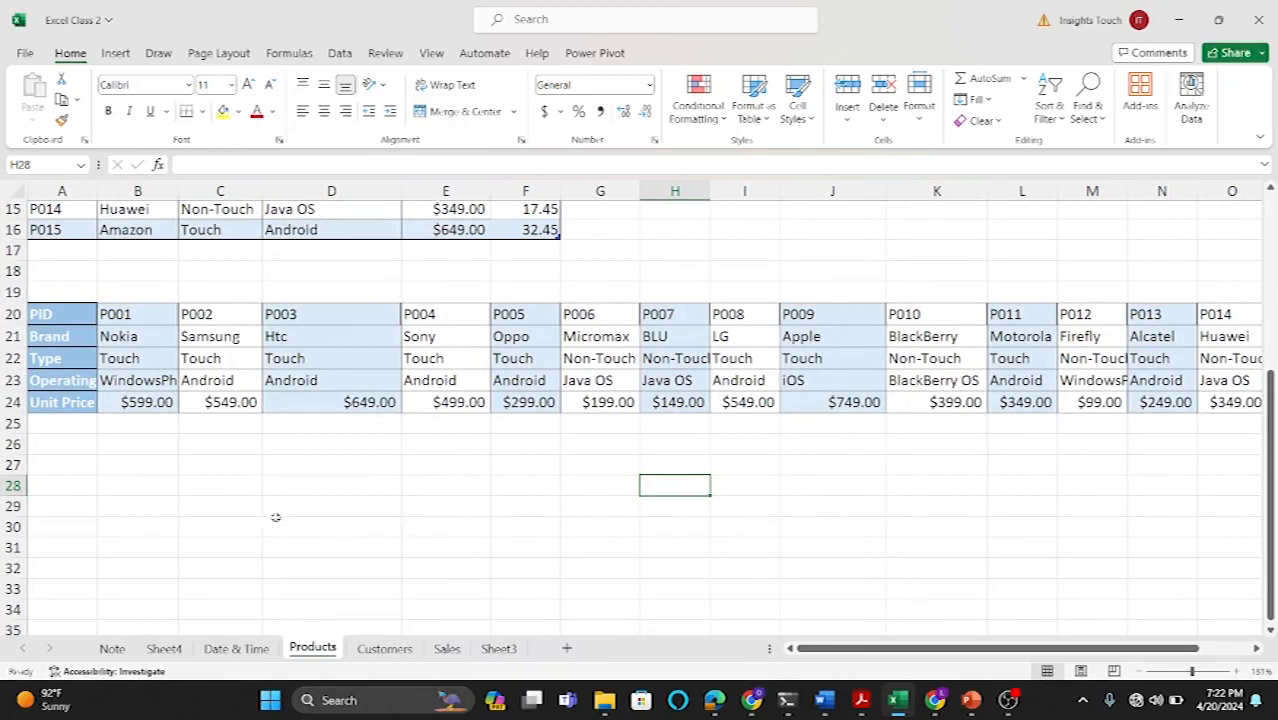
Step: In C28, enter =HLOOKUP(B28,A20:P24,2,FALSE) to return the brand for the product ID in B28
{"action": "left_click", "coordinate": [224, 490]}
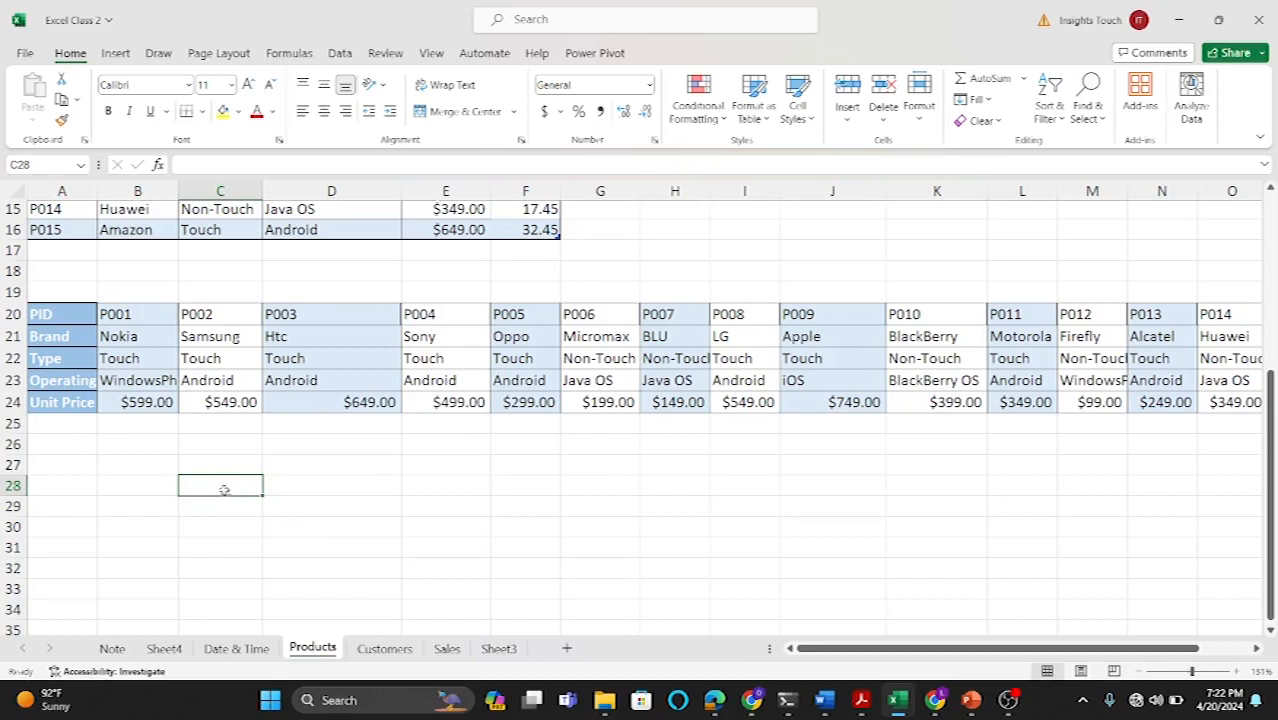
{"action": "type", "text": "="}
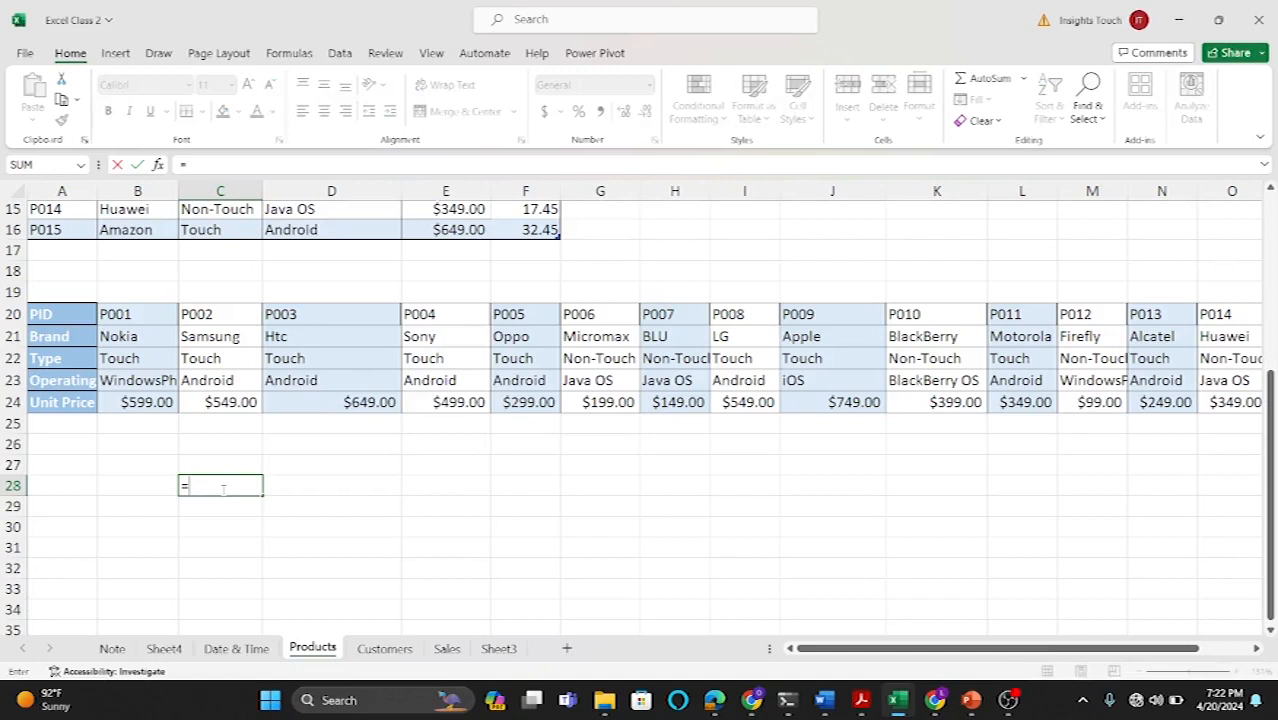
{"action": "type", "text": "HLOO"}
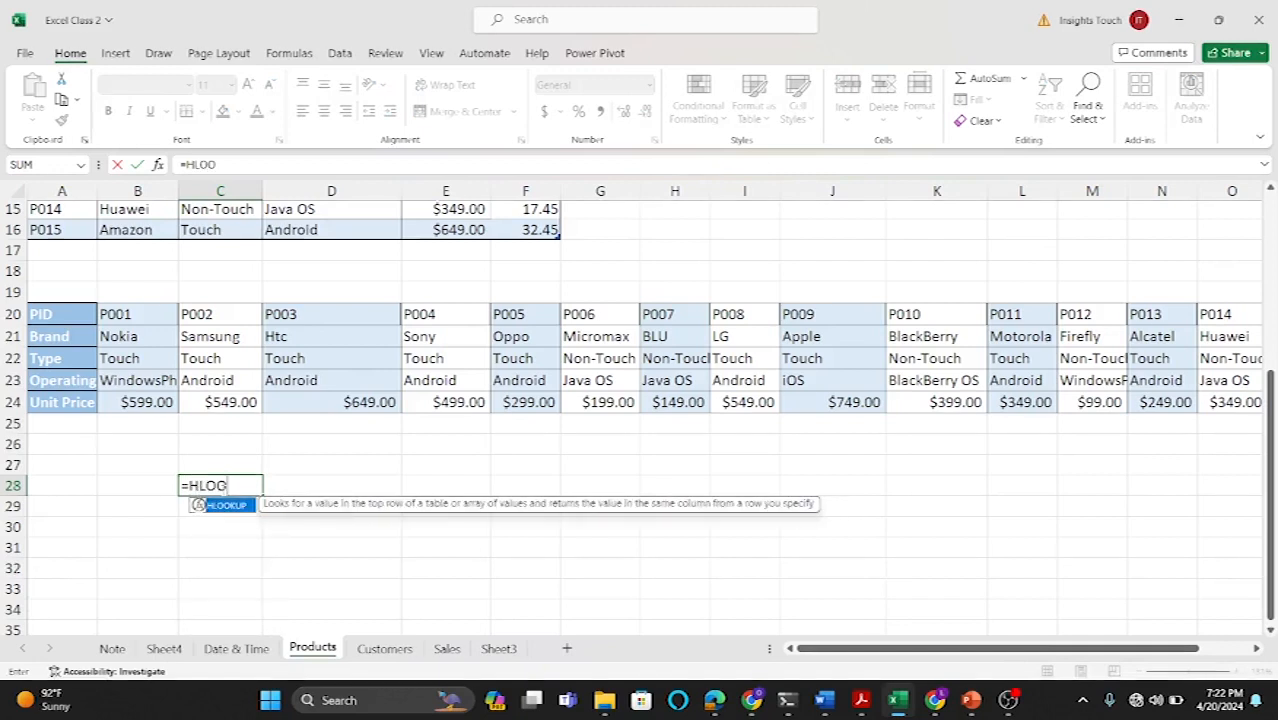
{"action": "double_click", "coordinate": [228, 506]}
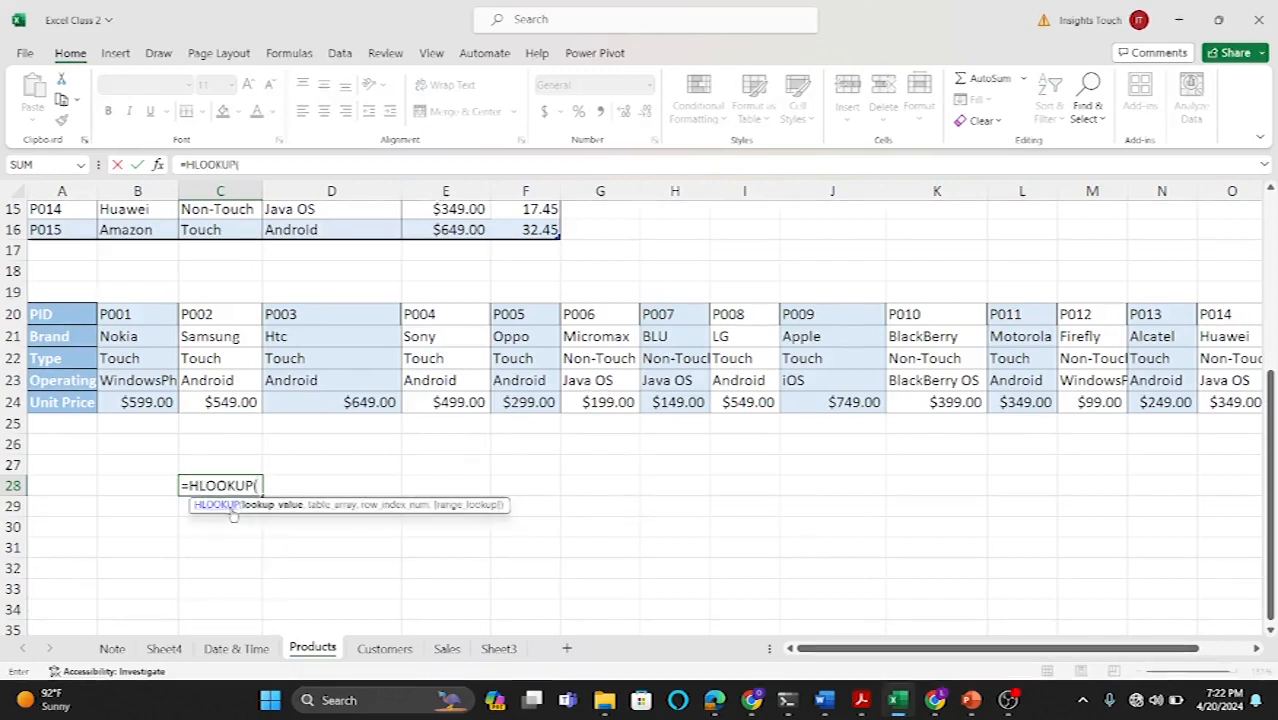
{"action": "left_click", "coordinate": [144, 489]}
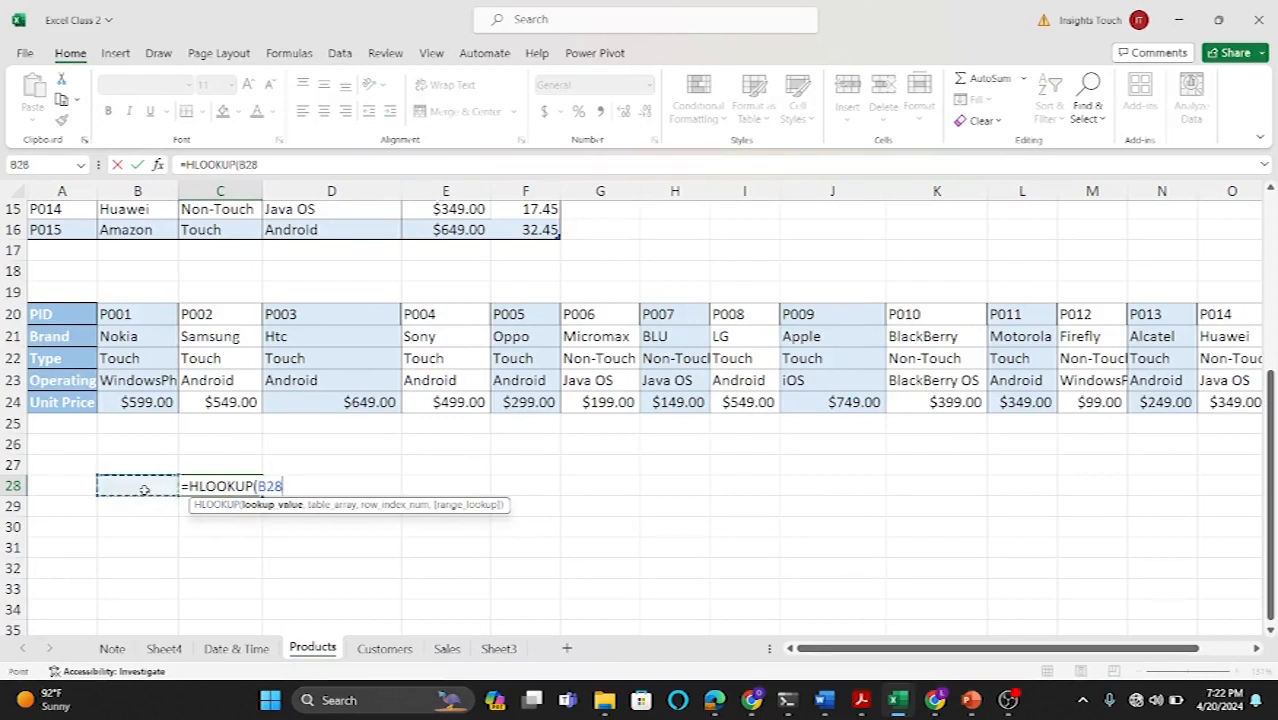
{"action": "type", "text": ","}
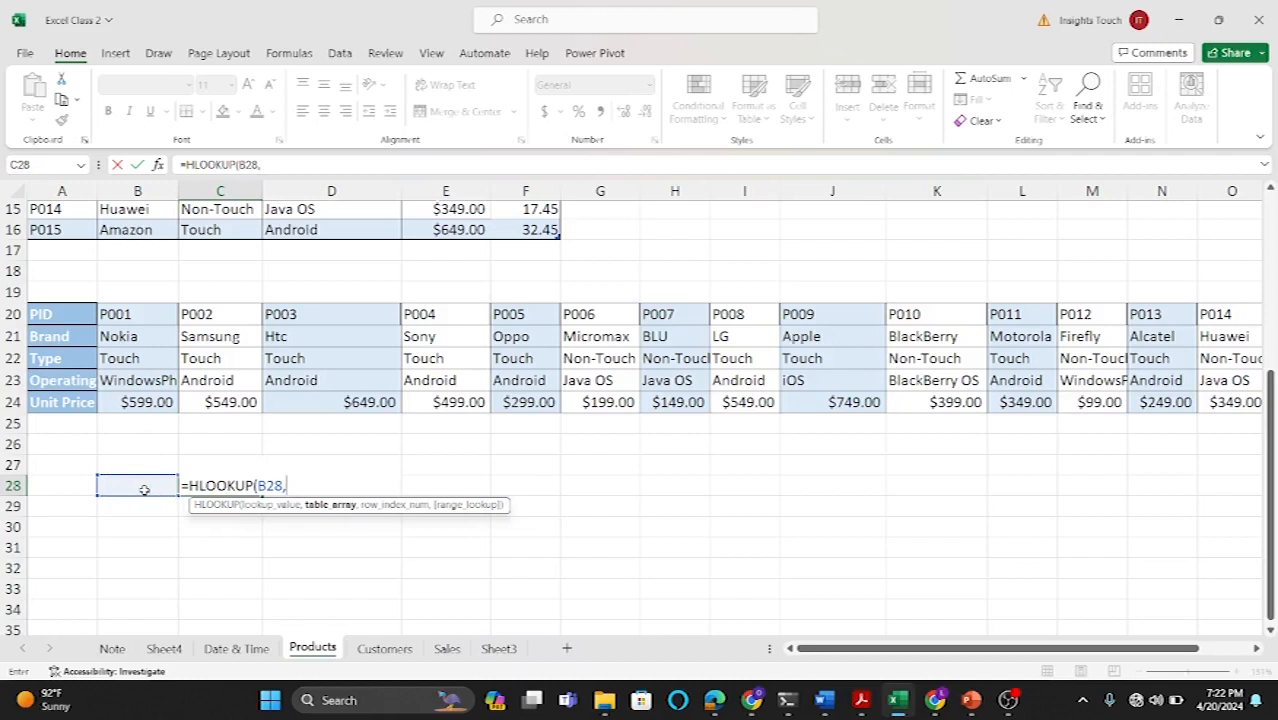
{"action": "left_click_drag", "start_coordinate": [70, 314], "coordinate": [1172, 400]}
{"action": "scroll", "coordinate": [730, 450], "scroll_direction": "left", "scroll_amount": 2}
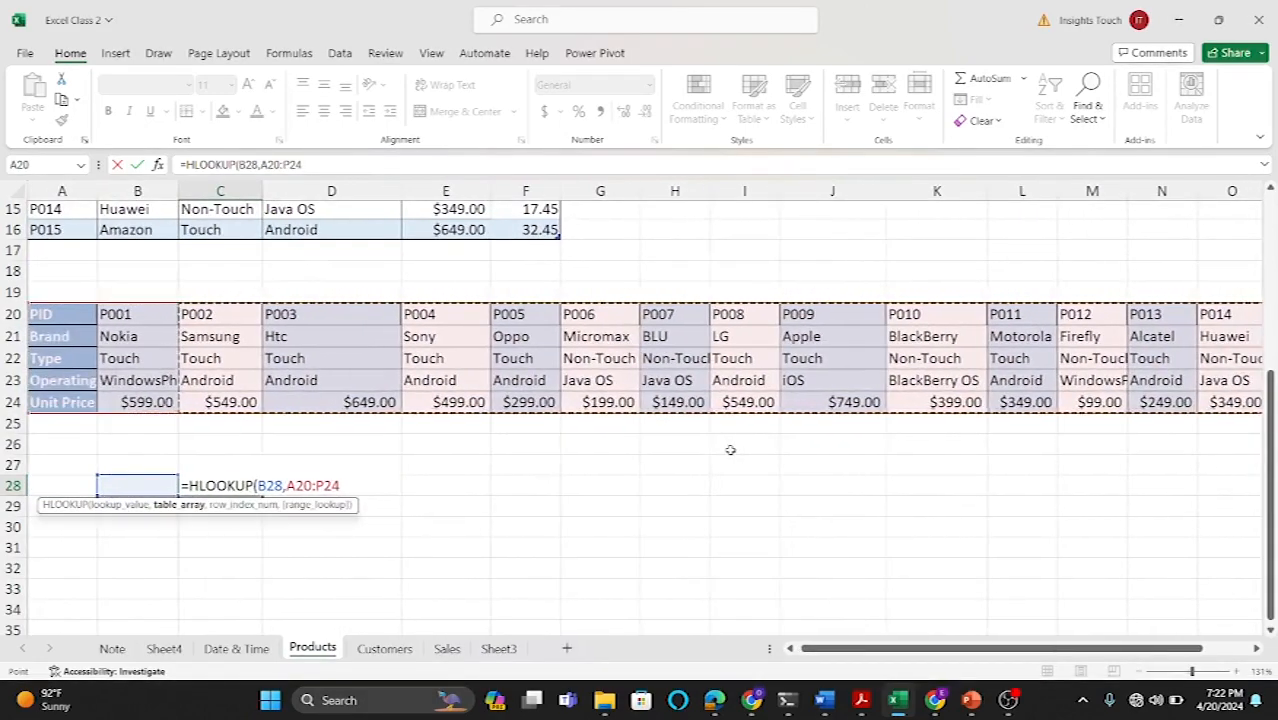
{"action": "type", "text": ","}
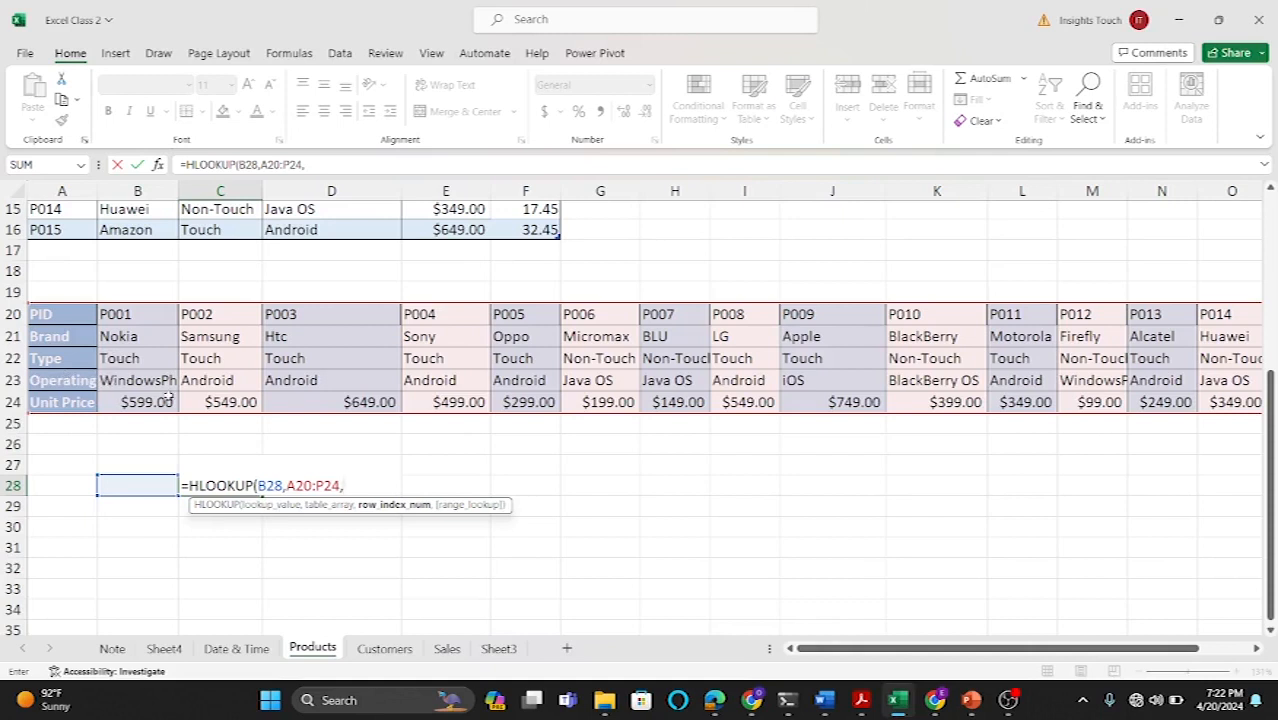
{"action": "type", "text": "2,"}
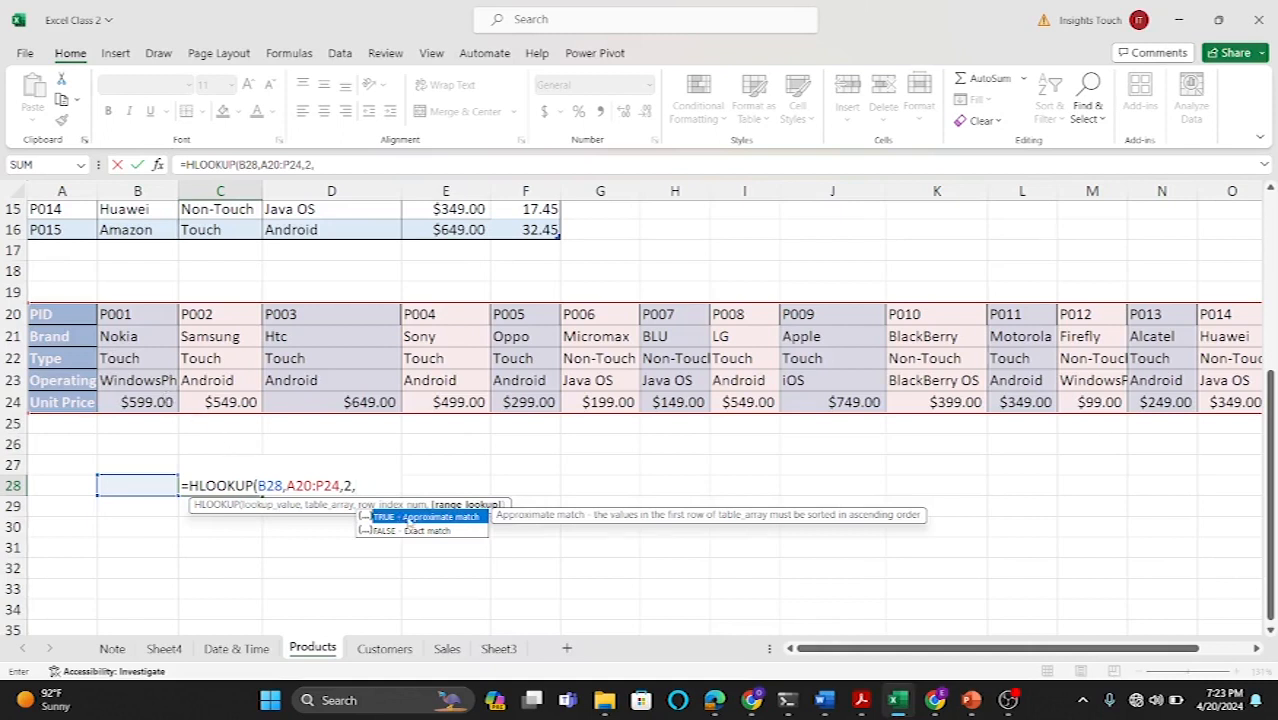
{"action": "double_click", "coordinate": [416, 532]}
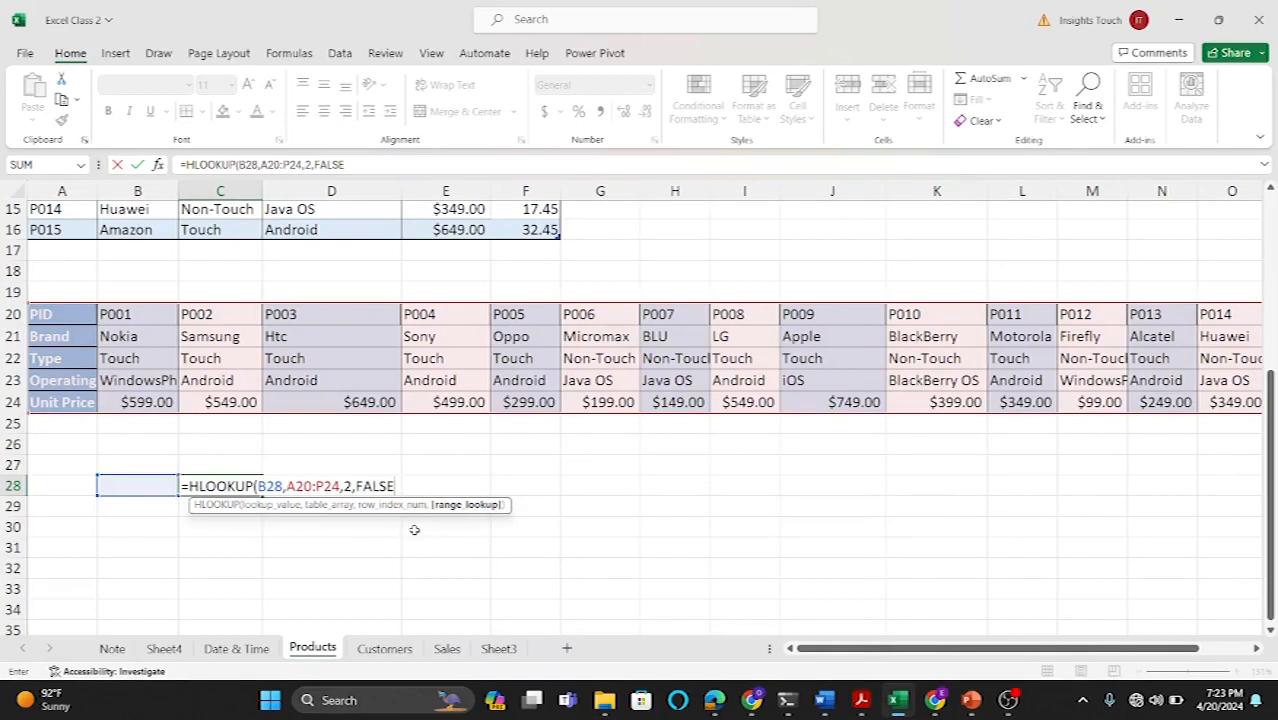
{"action": "type", "text": ")"}
{"action": "key", "text": "Return"}
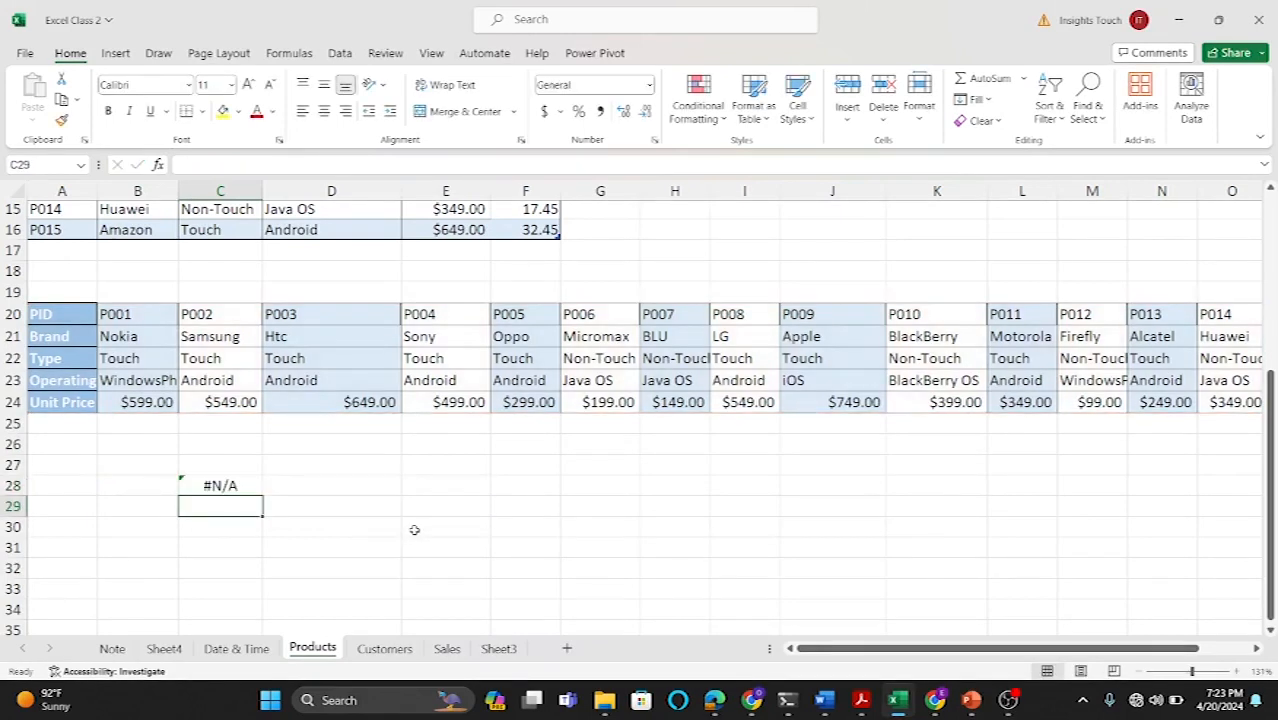
Step: Enter the product ID P003 in B28 as the HLOOKUP lookup value
{"action": "left_click", "coordinate": [143, 485]}
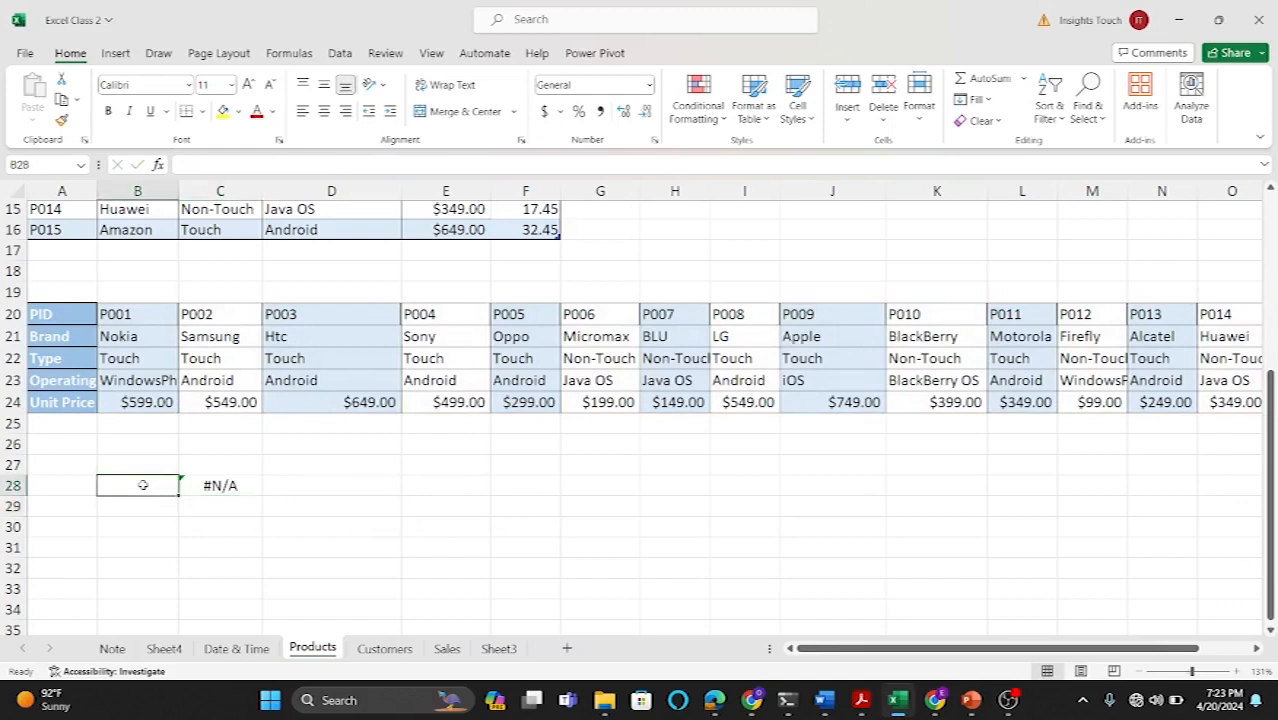
{"action": "type", "text": "POO3"}
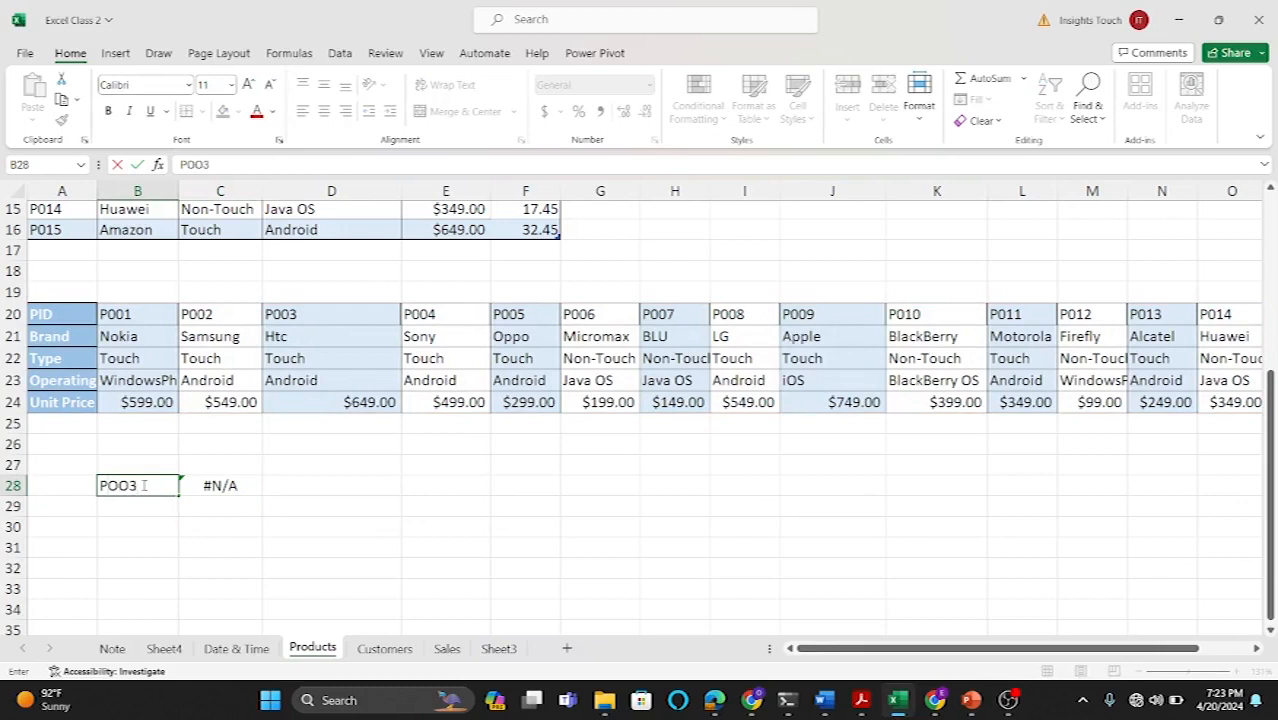
{"action": "key", "text": "BackSpace"}
{"action": "key", "text": "BackSpace"}
{"action": "key", "text": "BackSpace"}
{"action": "type", "text": "003"}
{"action": "key", "text": "Return"}
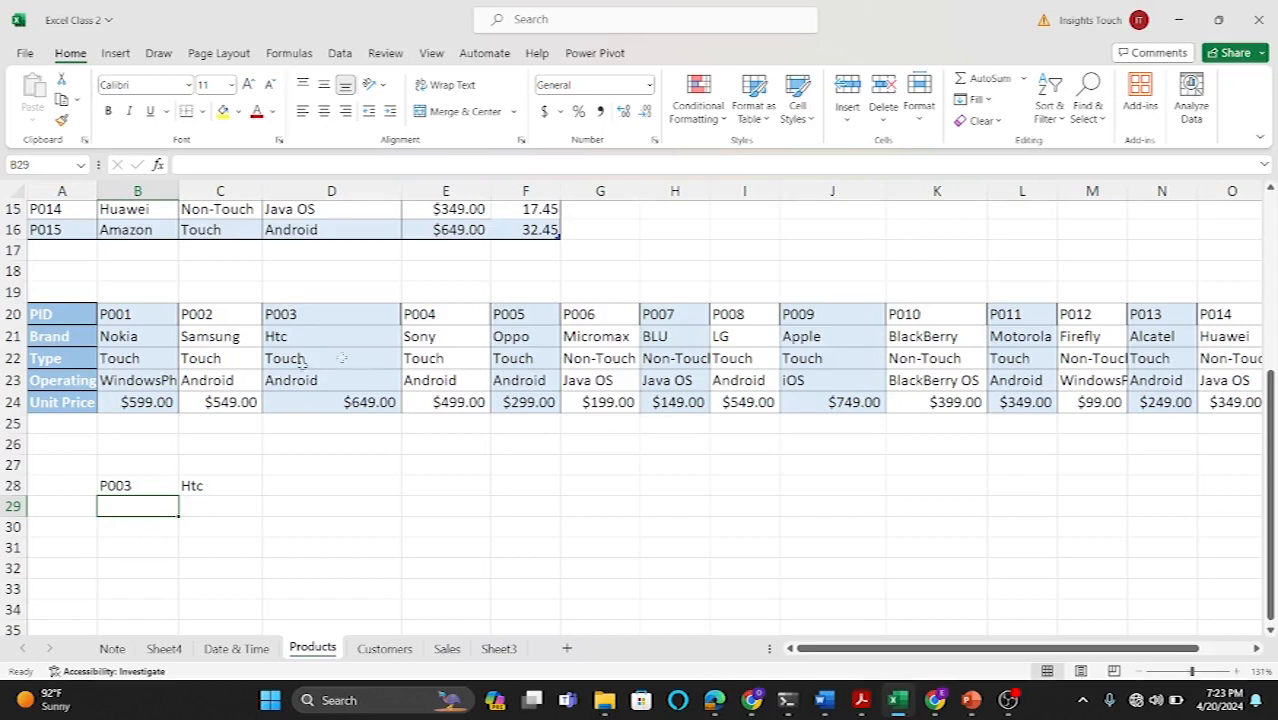
Step: Undo the lookup value, the HLOOKUP formula and the transposed table paste
{"action": "left_click", "coordinate": [442, 378]}
{"action": "key", "text": "ctrl+z"}
{"action": "key", "text": "ctrl+z"}
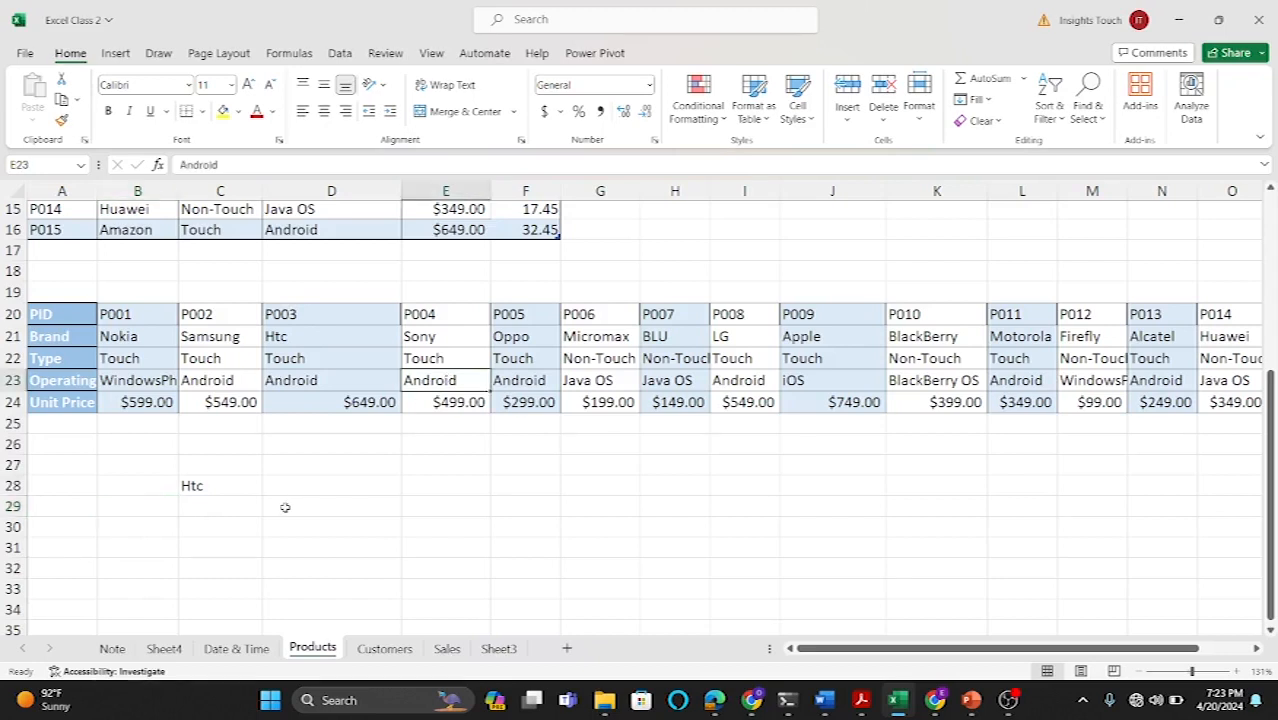
{"action": "key", "text": "ctrl+z"}
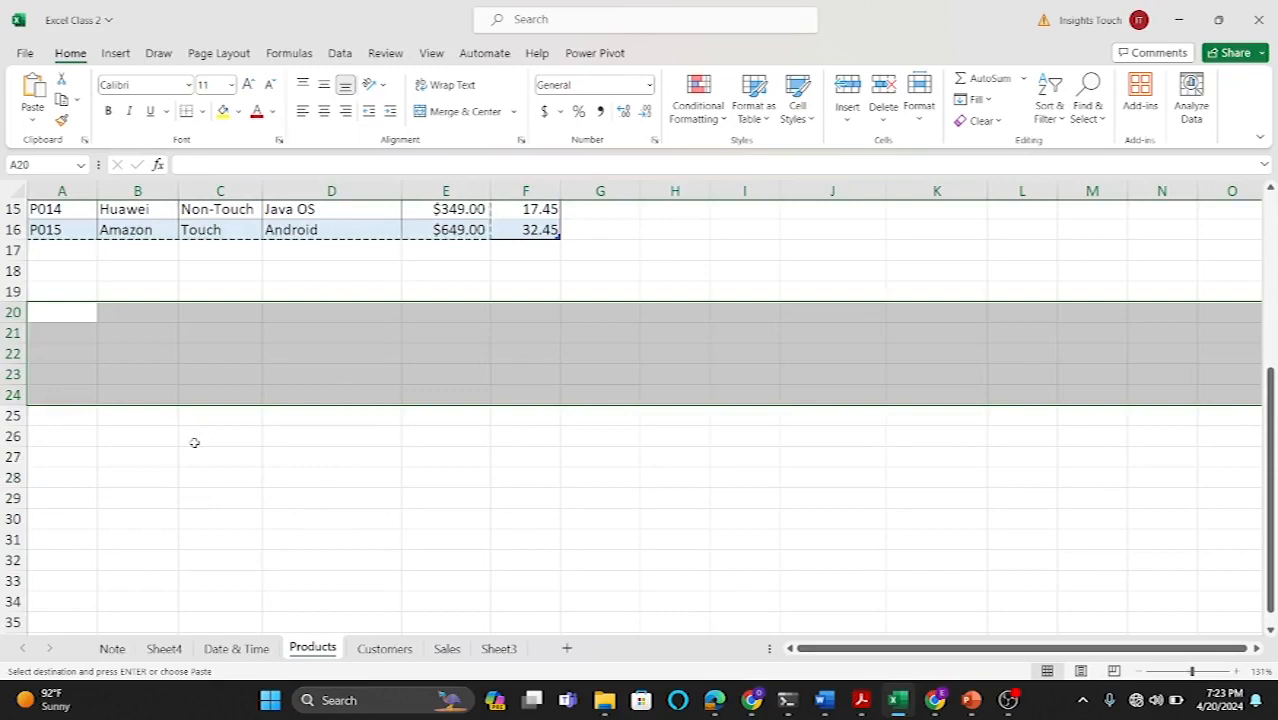
{"action": "left_click", "coordinate": [645, 272]}
{"action": "scroll", "coordinate": [646, 276], "scroll_direction": "up", "scroll_amount": 3}
{"action": "key", "text": "Escape"}
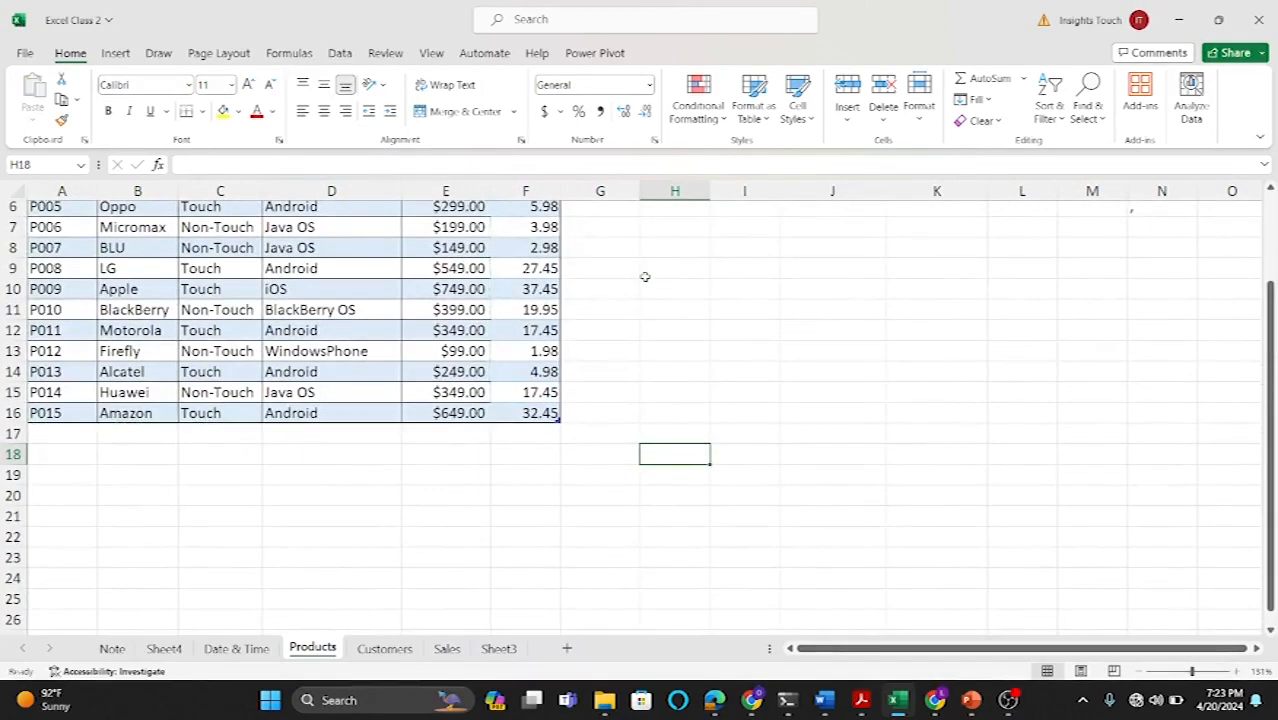
{"action": "scroll", "coordinate": [645, 277], "scroll_direction": "up", "scroll_amount": 2}
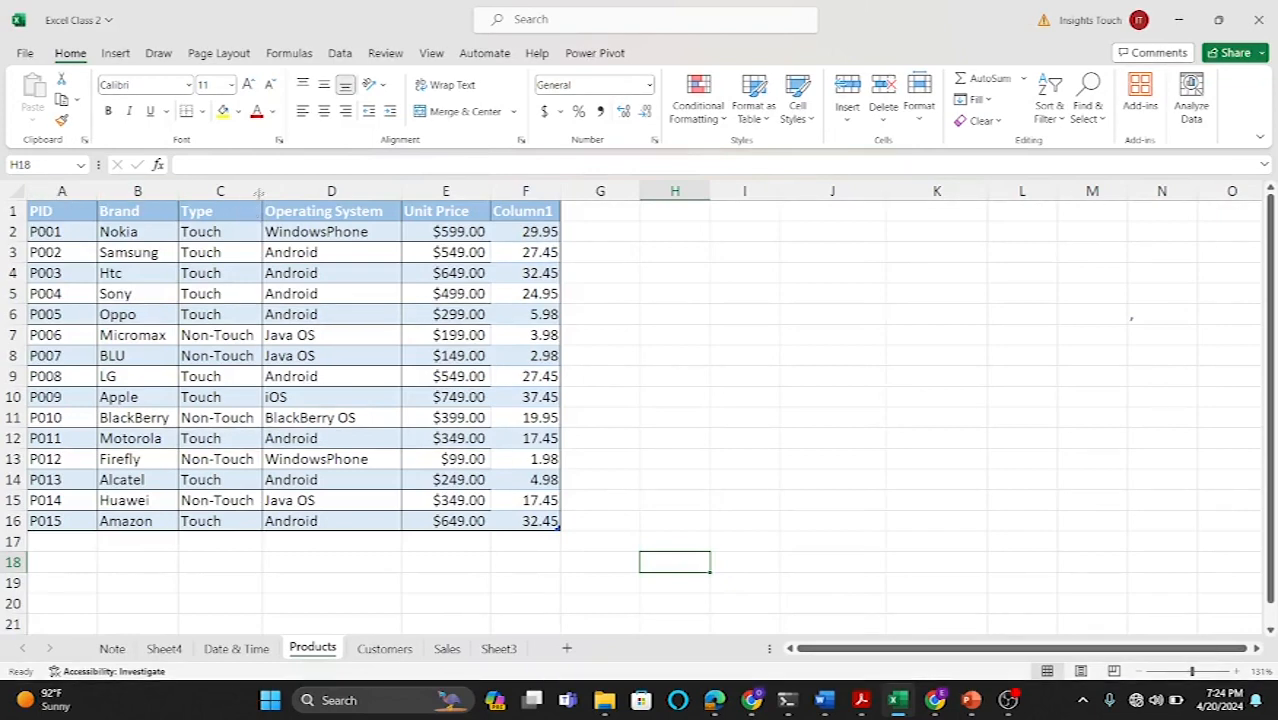
Step: Try to cut the PID column and paste it into the table at the Operating System column
{"action": "left_click", "coordinate": [245, 190]}
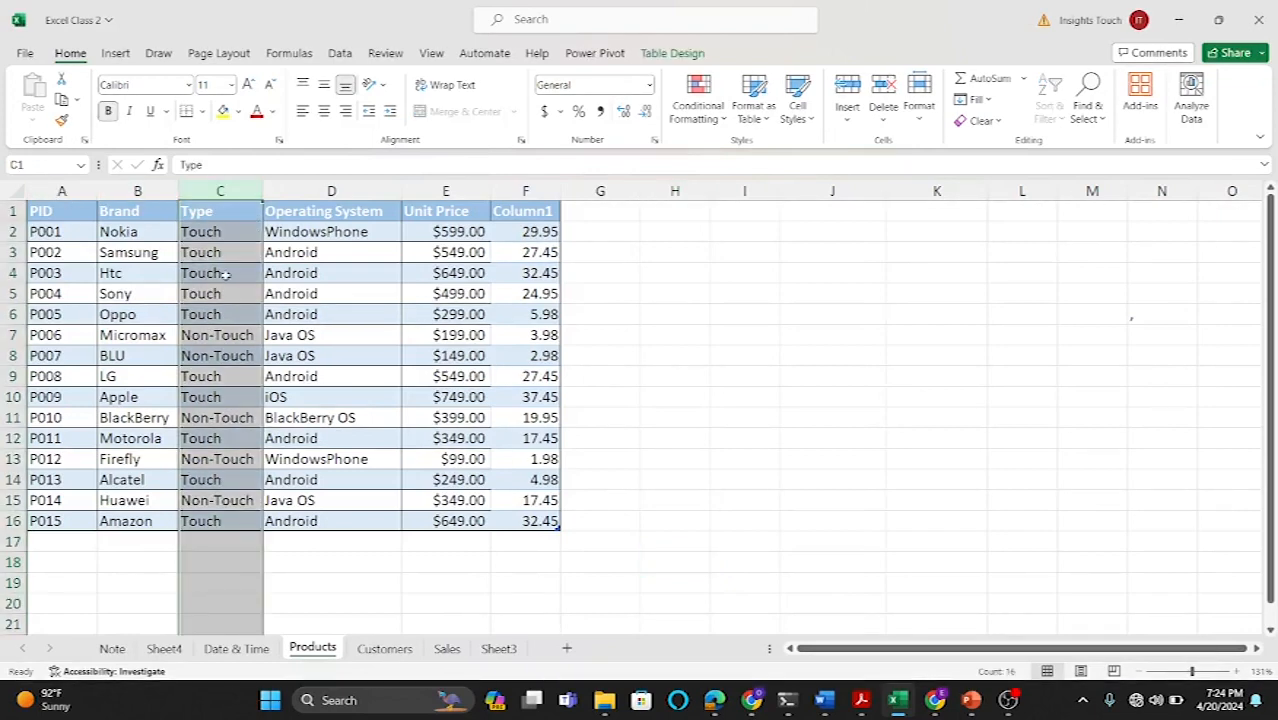
{"action": "right_click", "coordinate": [60, 191]}
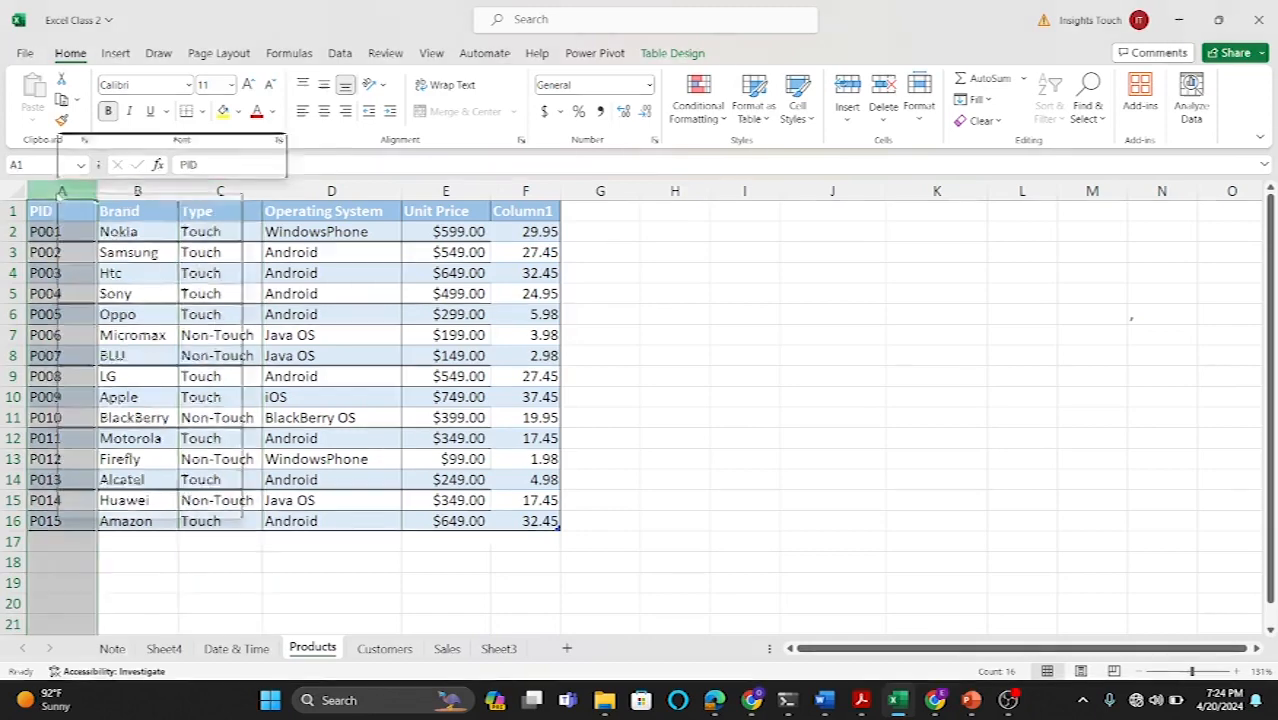
{"action": "left_click", "coordinate": [99, 256]}
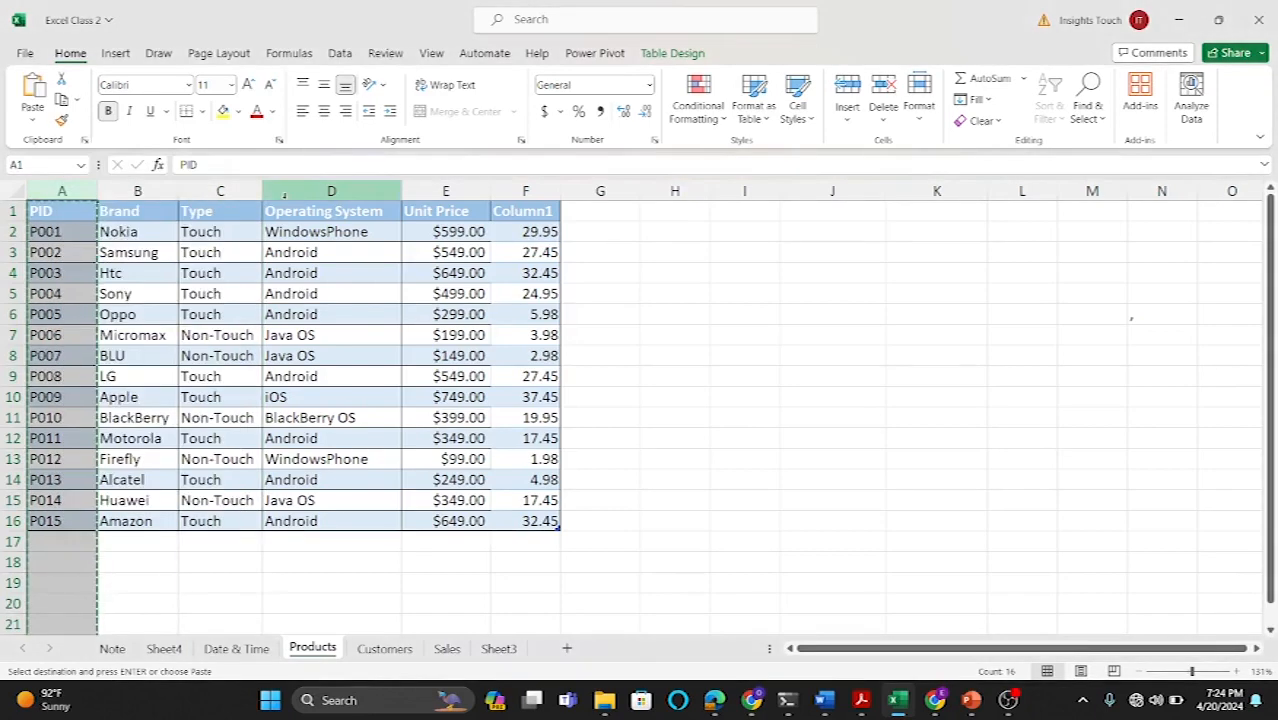
{"action": "left_click", "coordinate": [294, 190]}
{"action": "right_click", "coordinate": [294, 190]}
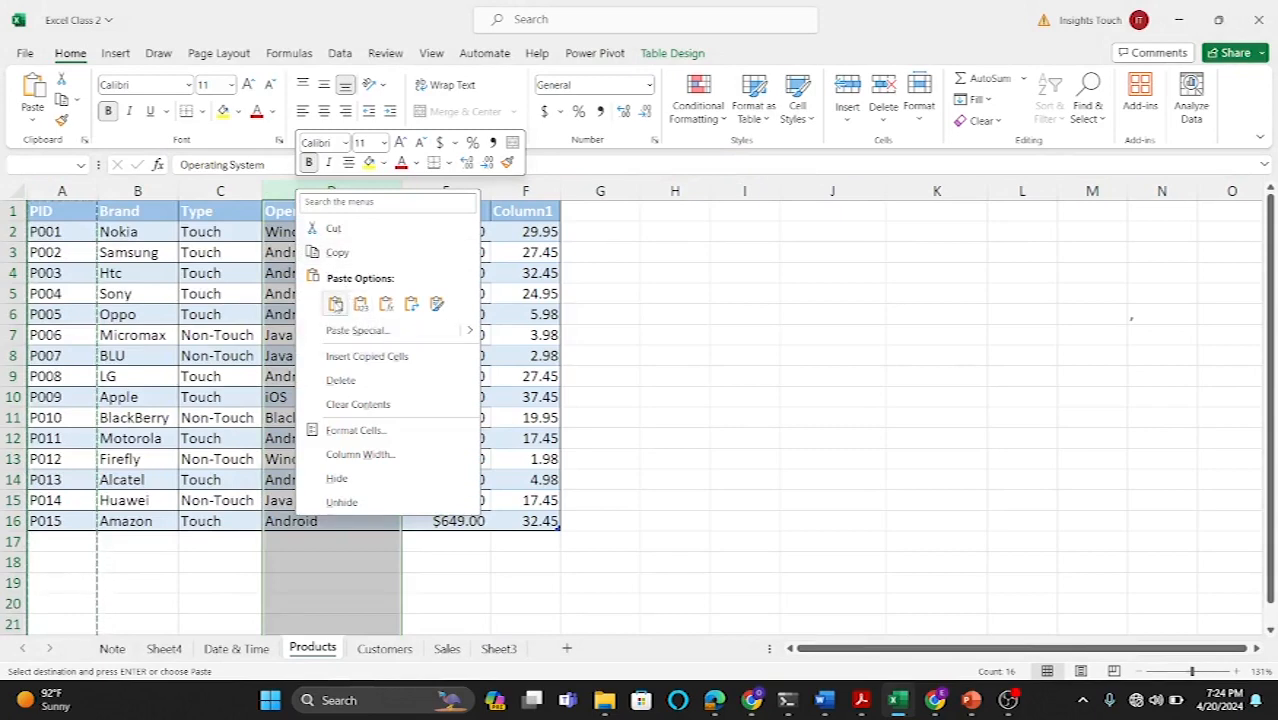
{"action": "left_click", "coordinate": [359, 304]}
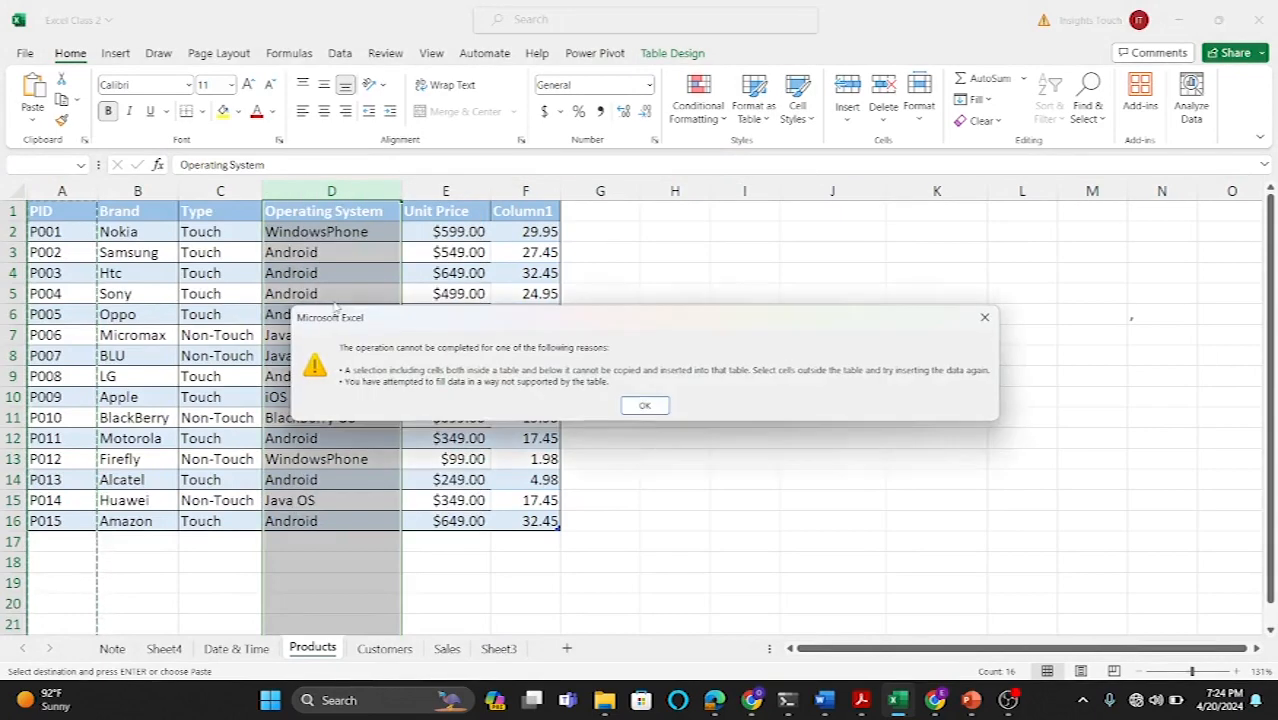
{"action": "left_click", "coordinate": [984, 317]}
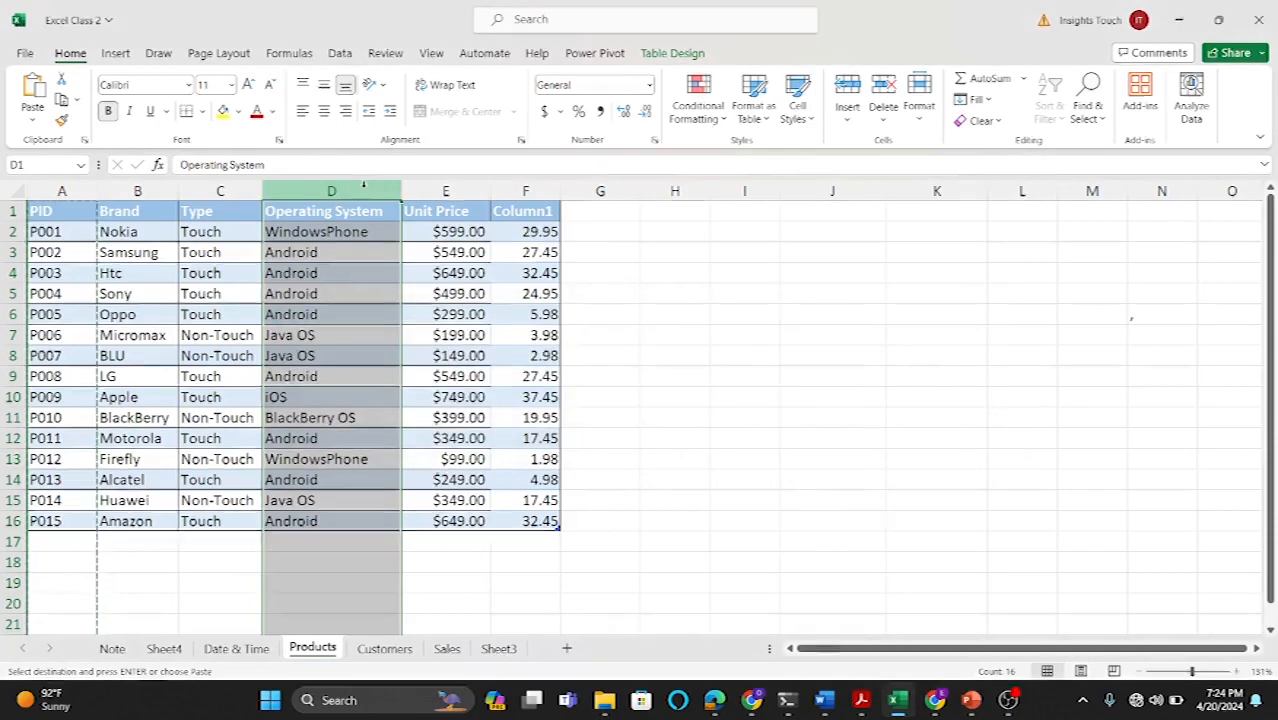
{"action": "right_click", "coordinate": [363, 189]}
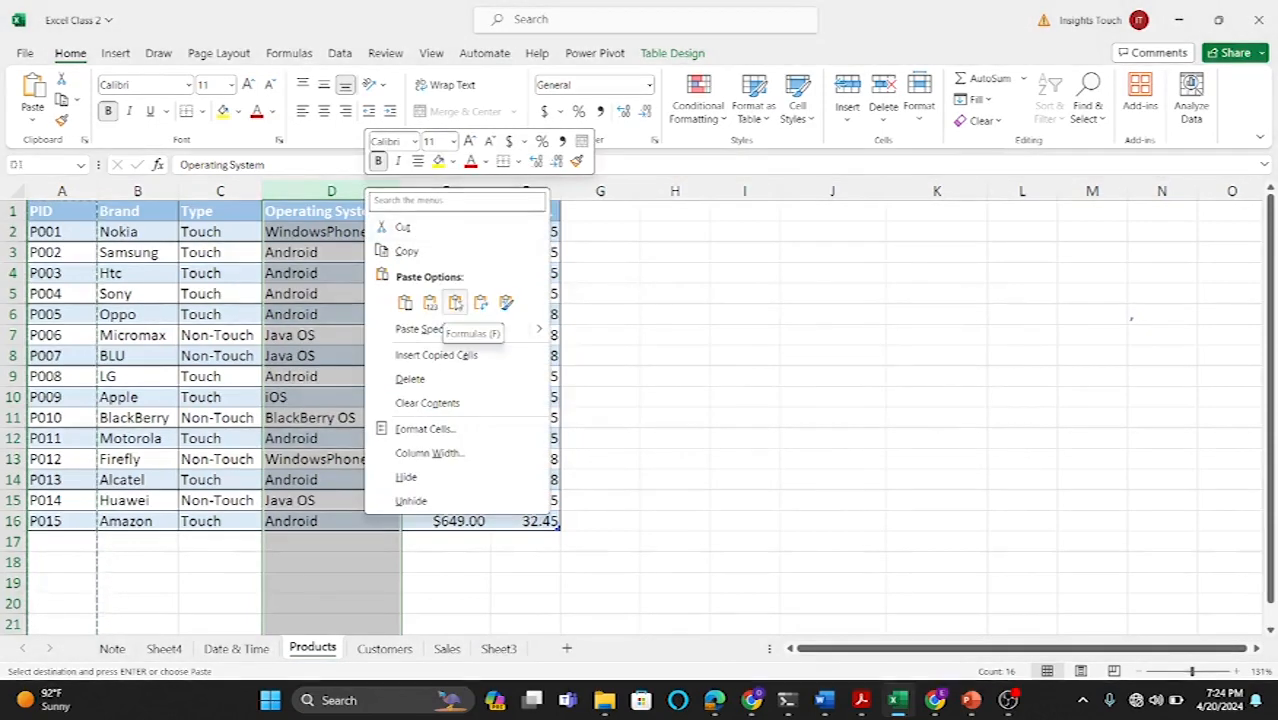
{"action": "left_click", "coordinate": [429, 303]}
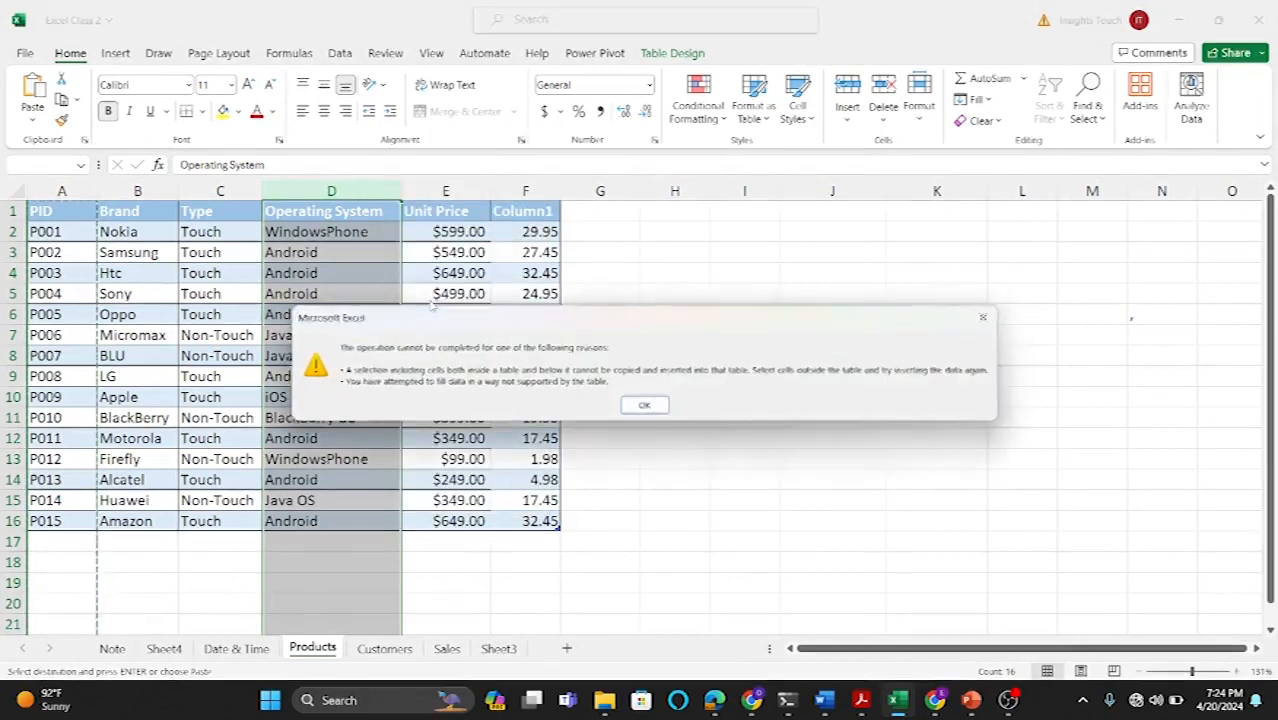
{"action": "left_click", "coordinate": [644, 405]}
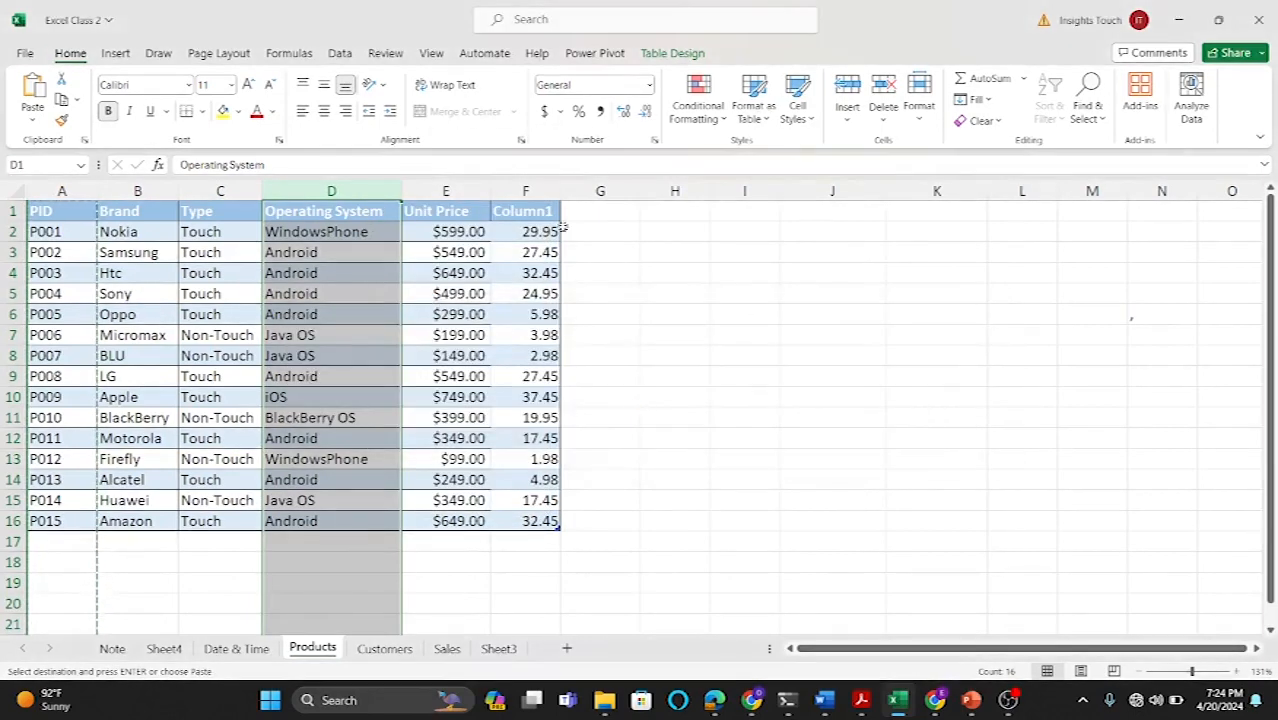
{"action": "left_click", "coordinate": [292, 314]}
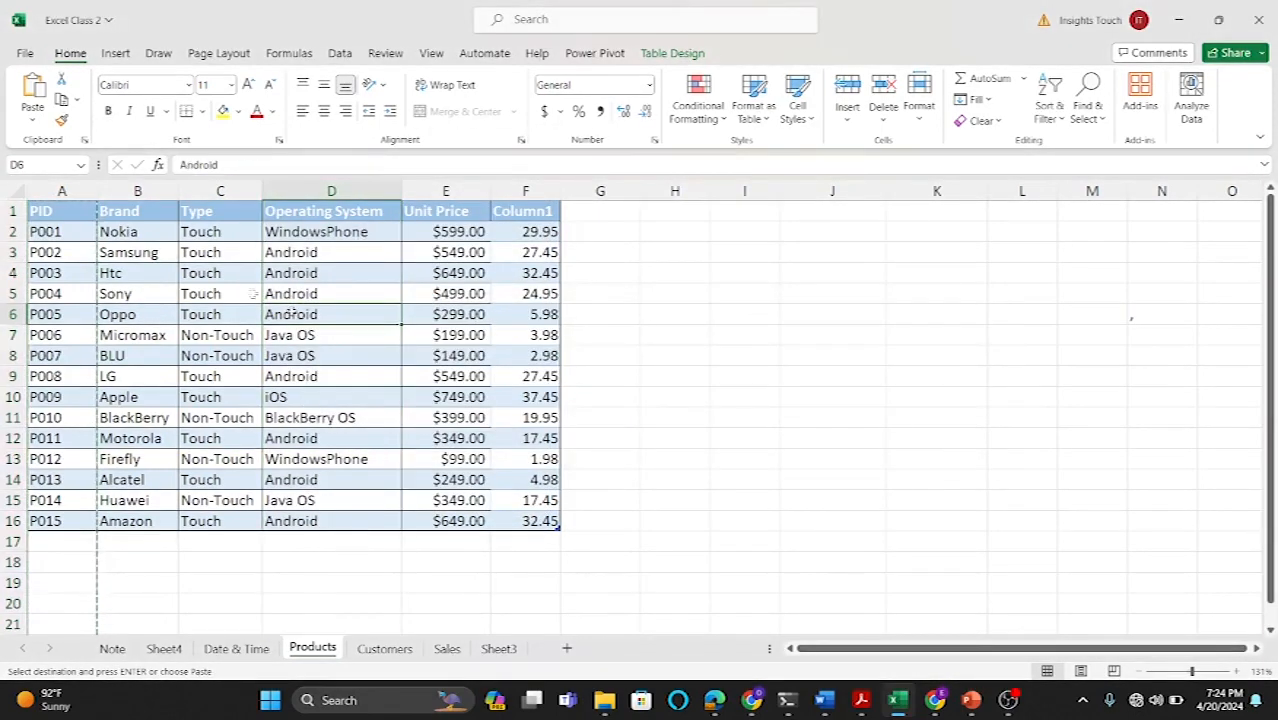
{"action": "key", "text": "Escape"}
Step: Copy the product table and paste its values into a new worksheet starting at A1
{"action": "left_click_drag", "start_coordinate": [47, 204], "coordinate": [514, 353]}
{"action": "key", "text": "ctrl+c"}
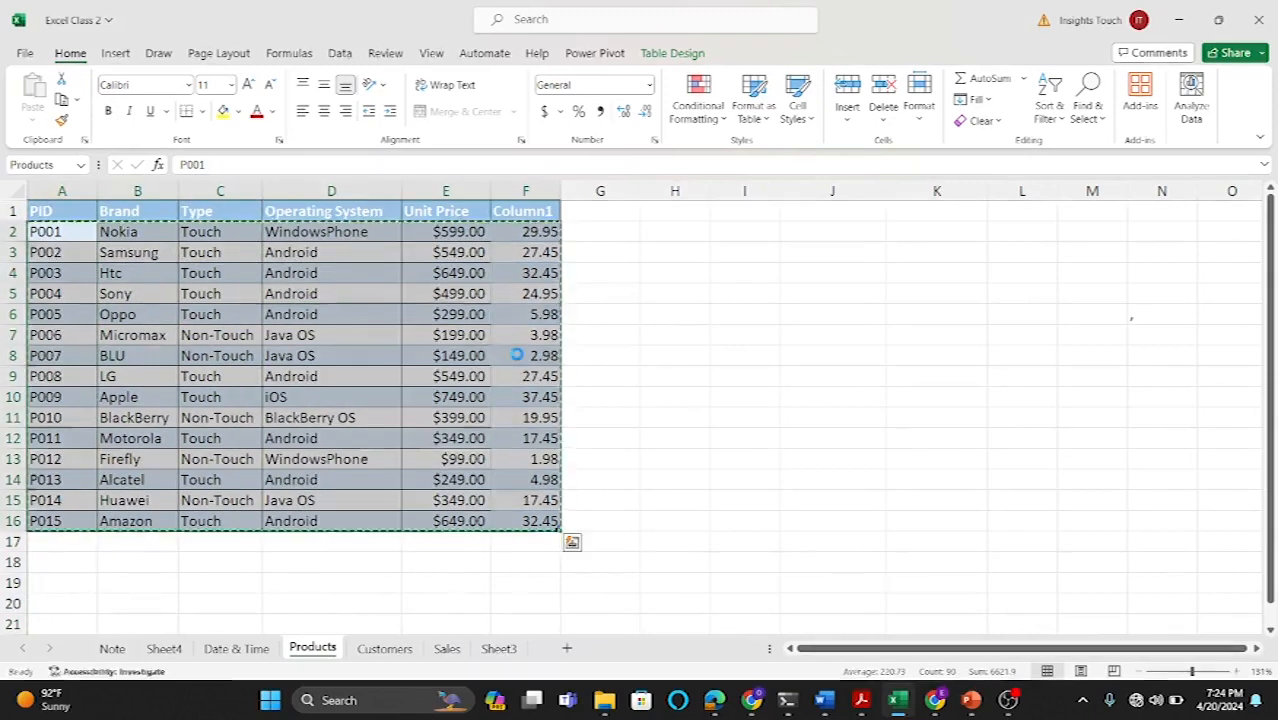
{"action": "left_click", "coordinate": [566, 648]}
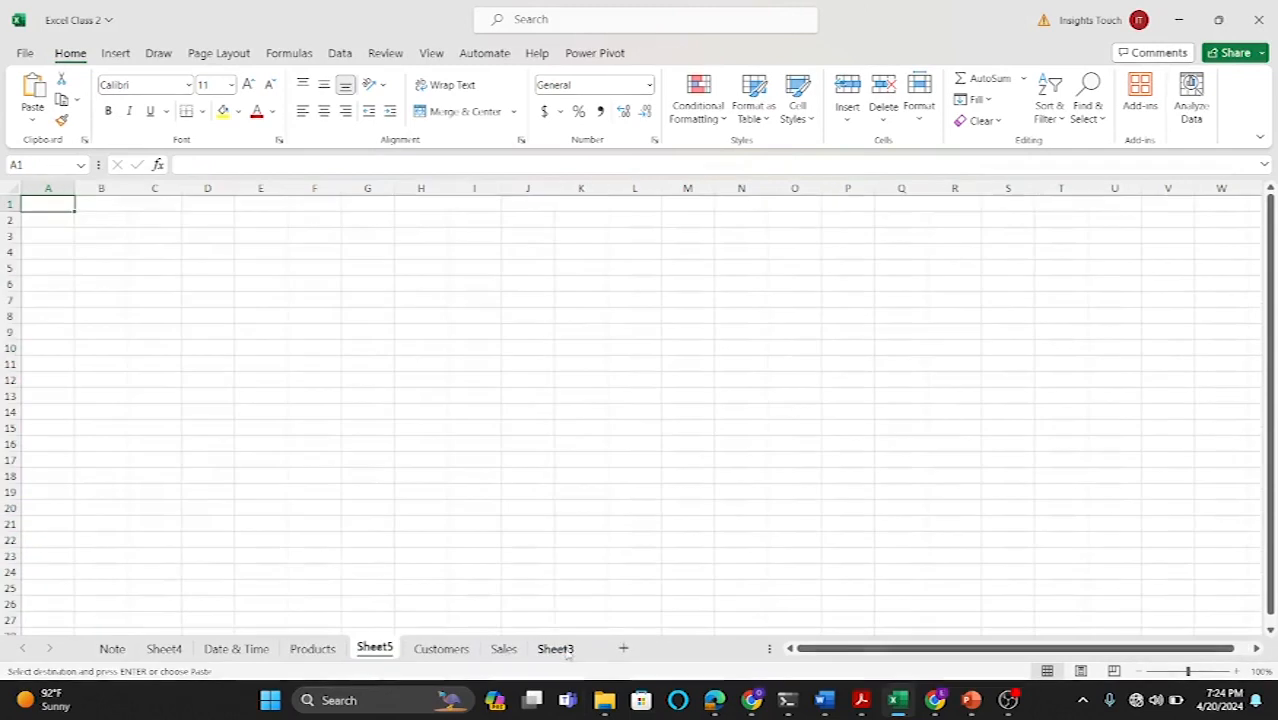
{"action": "right_click", "coordinate": [55, 201]}
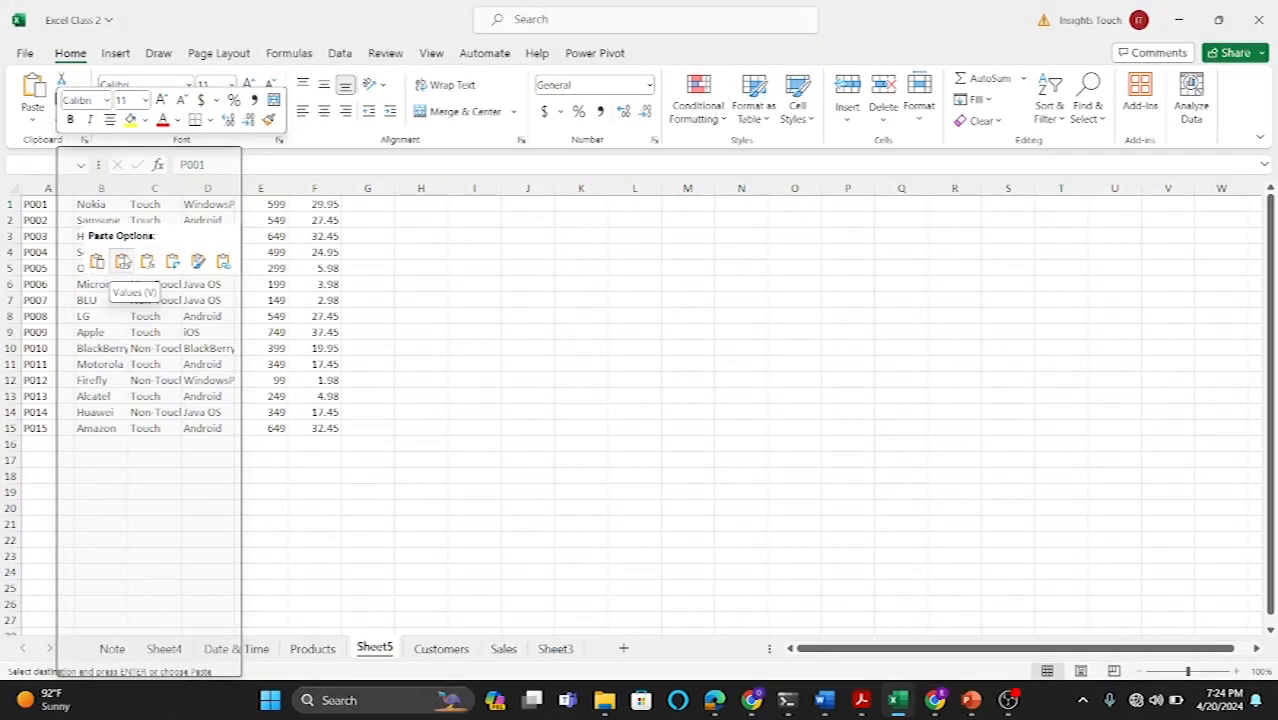
{"action": "left_click", "coordinate": [122, 261]}
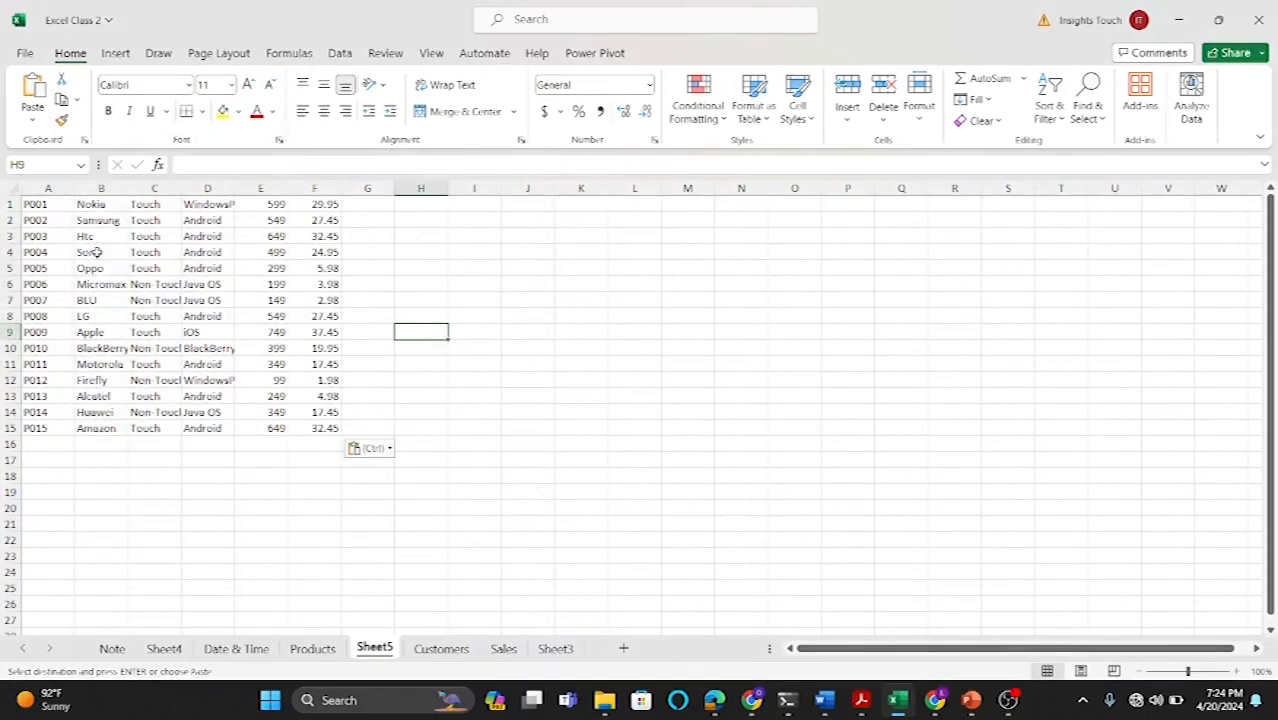
Step: Move the PID column so it sits in column C, before the operating system column
{"action": "left_click", "coordinate": [47, 188]}
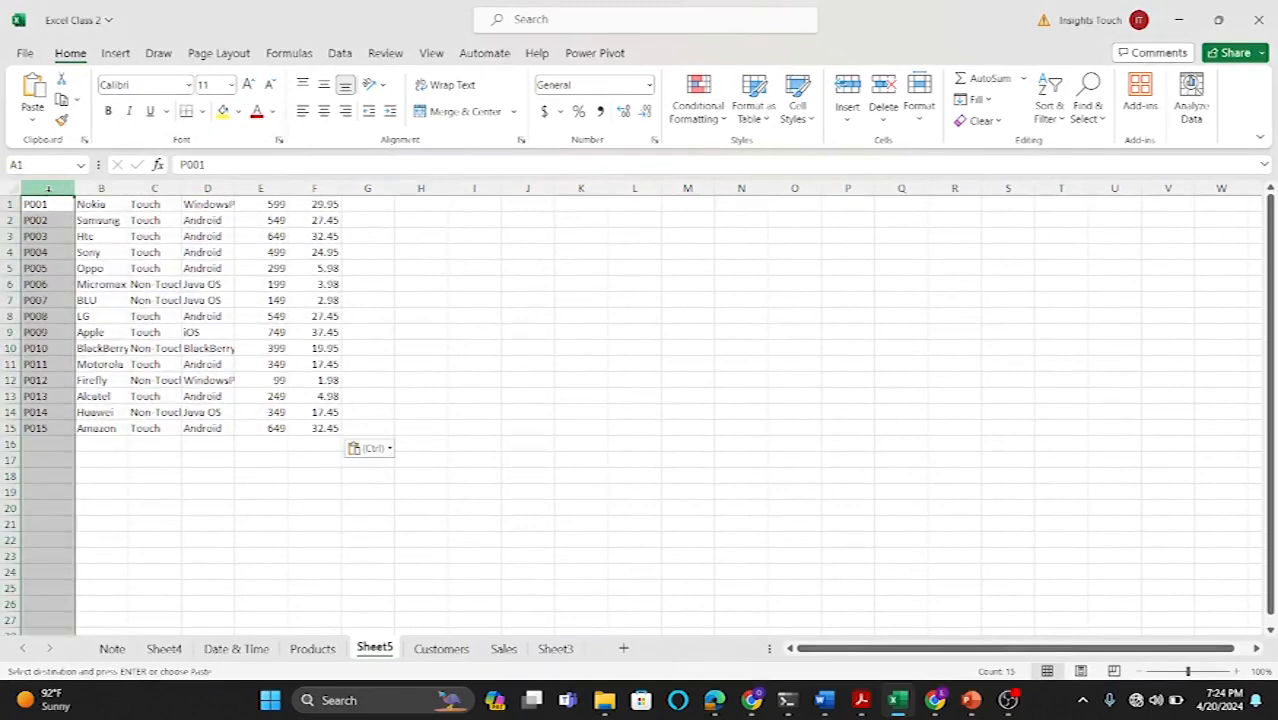
{"action": "right_click", "coordinate": [47, 188]}
{"action": "left_click", "coordinate": [88, 228]}
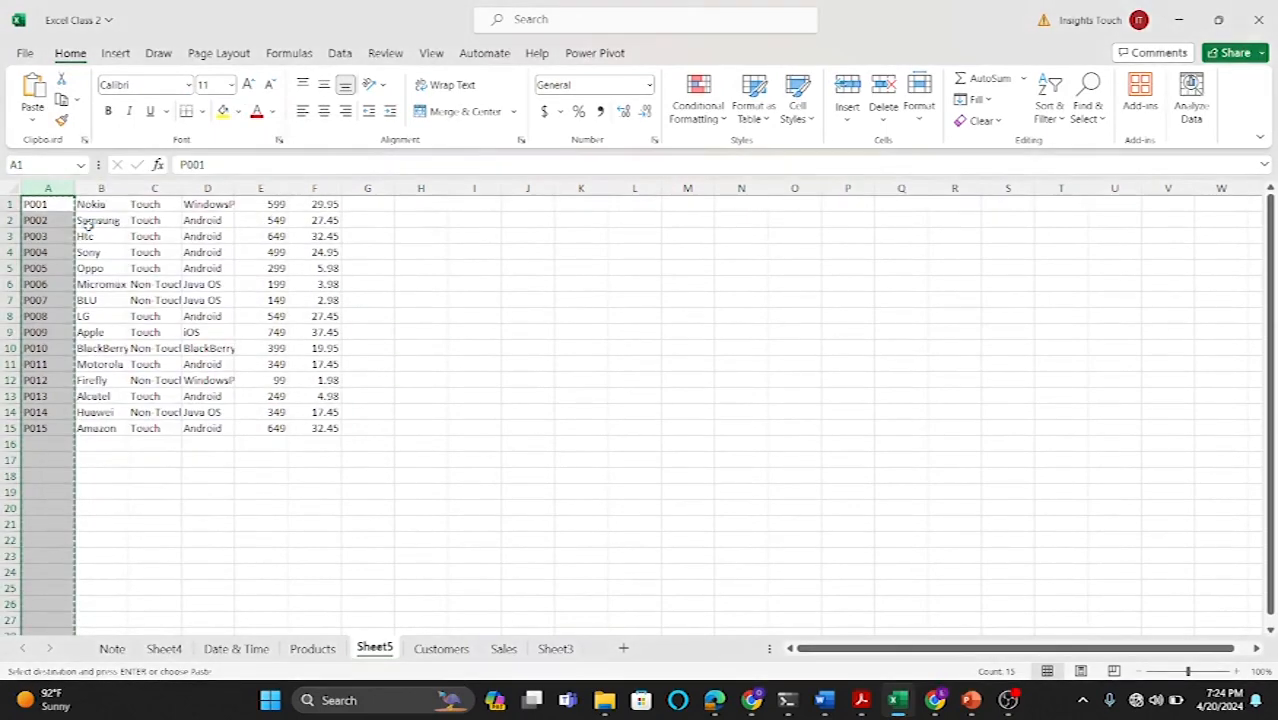
{"action": "left_click", "coordinate": [207, 188]}
{"action": "right_click", "coordinate": [207, 190]}
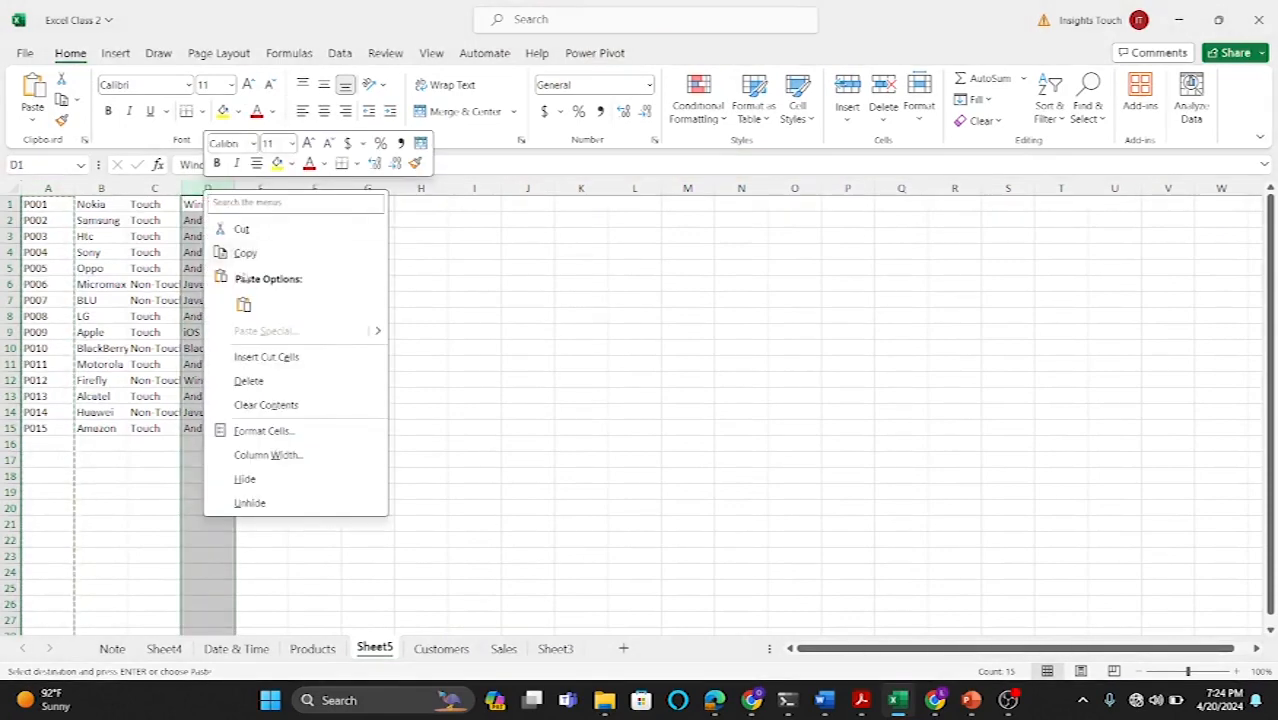
{"action": "left_click", "coordinate": [255, 356]}
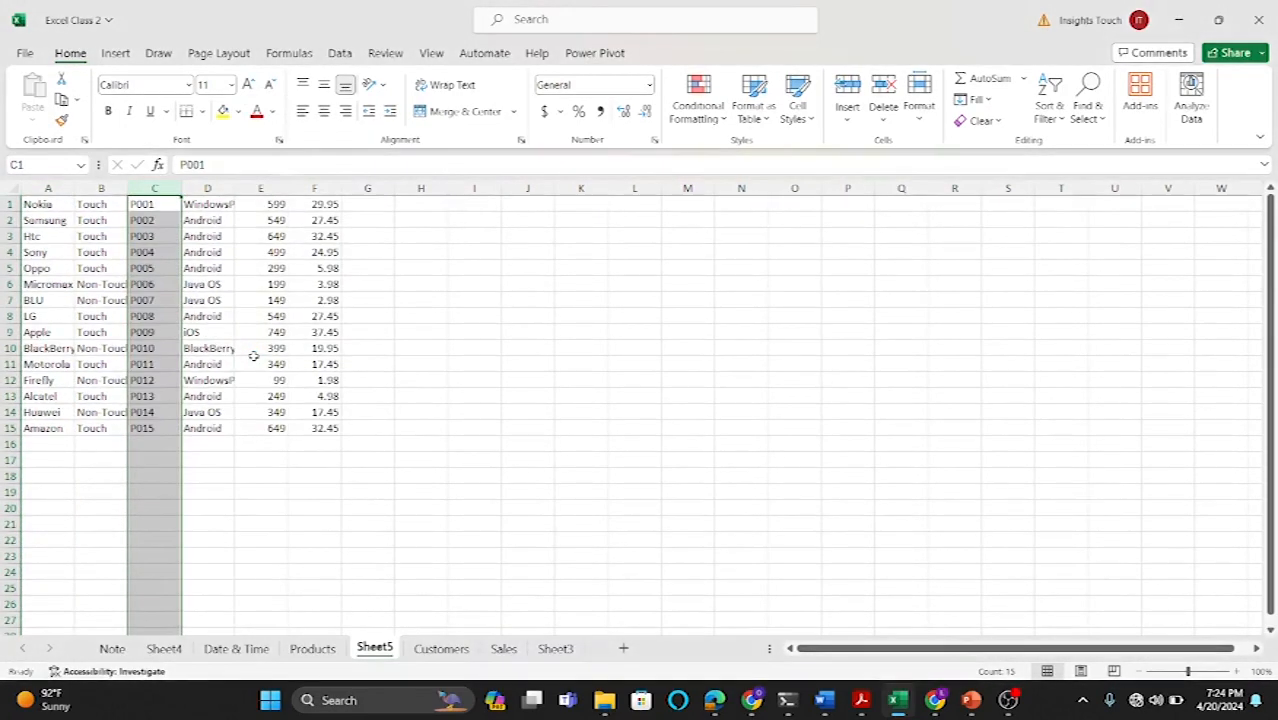
Step: Widen column D to fit the operating system names
{"action": "left_click", "coordinate": [281, 283]}
{"action": "left_click_drag", "start_coordinate": [234, 188], "coordinate": [295, 192]}
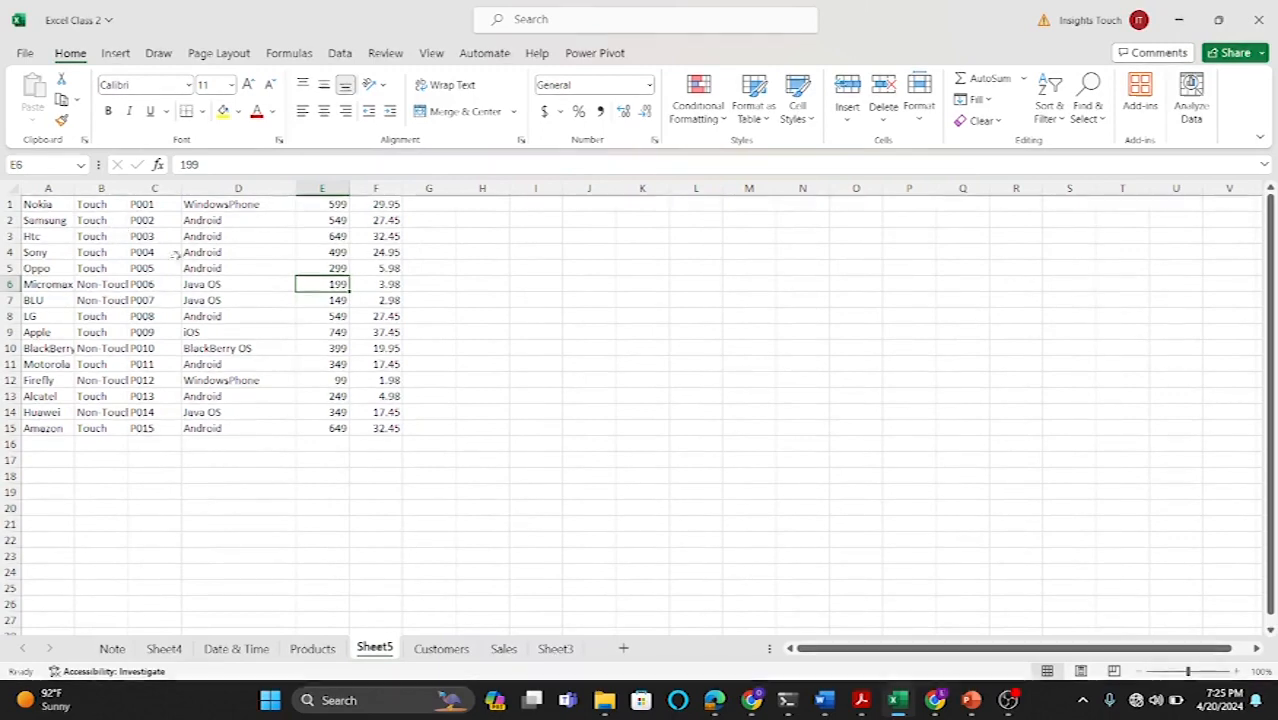
{"action": "left_click", "coordinate": [154, 188]}
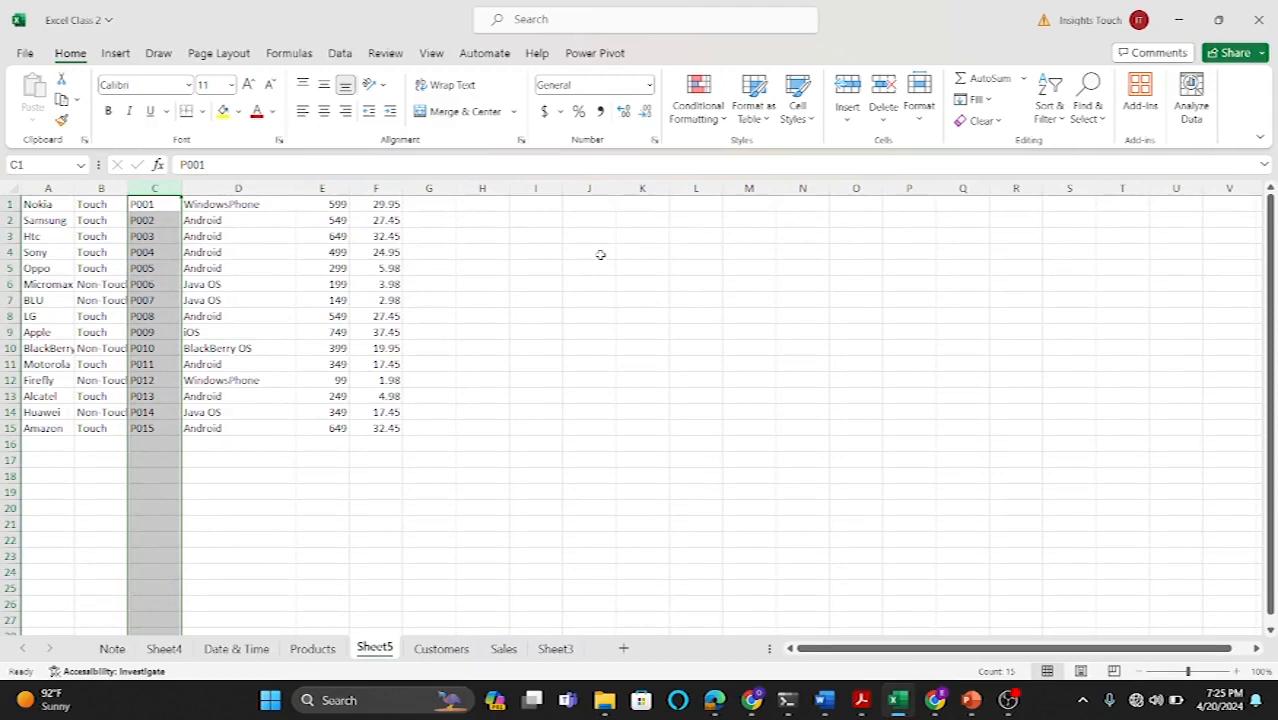
Step: In I3, enter =XLOOKUP(H3,C1:C15,E1:E15,"NONE",0) to return the price for the product ID in H3
{"action": "left_click", "coordinate": [539, 286]}
{"action": "left_click", "coordinate": [536, 240]}
{"action": "type", "text": "="}
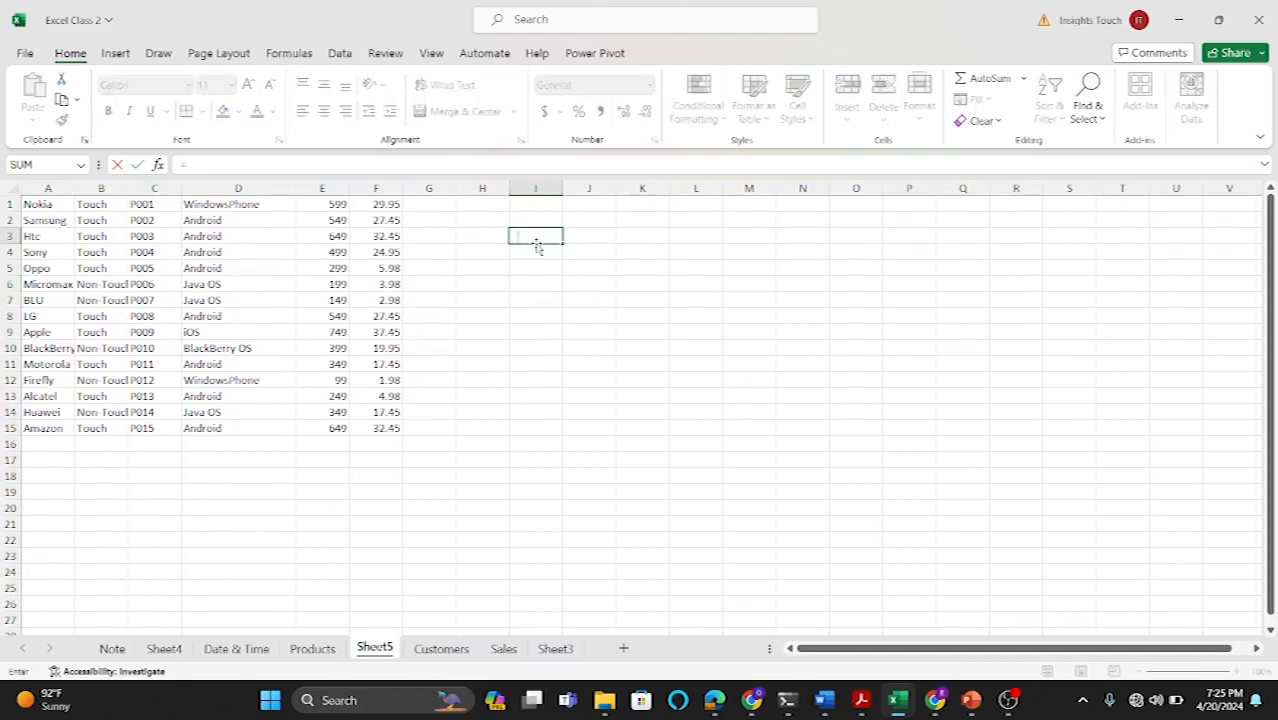
{"action": "type", "text": "XLOO"}
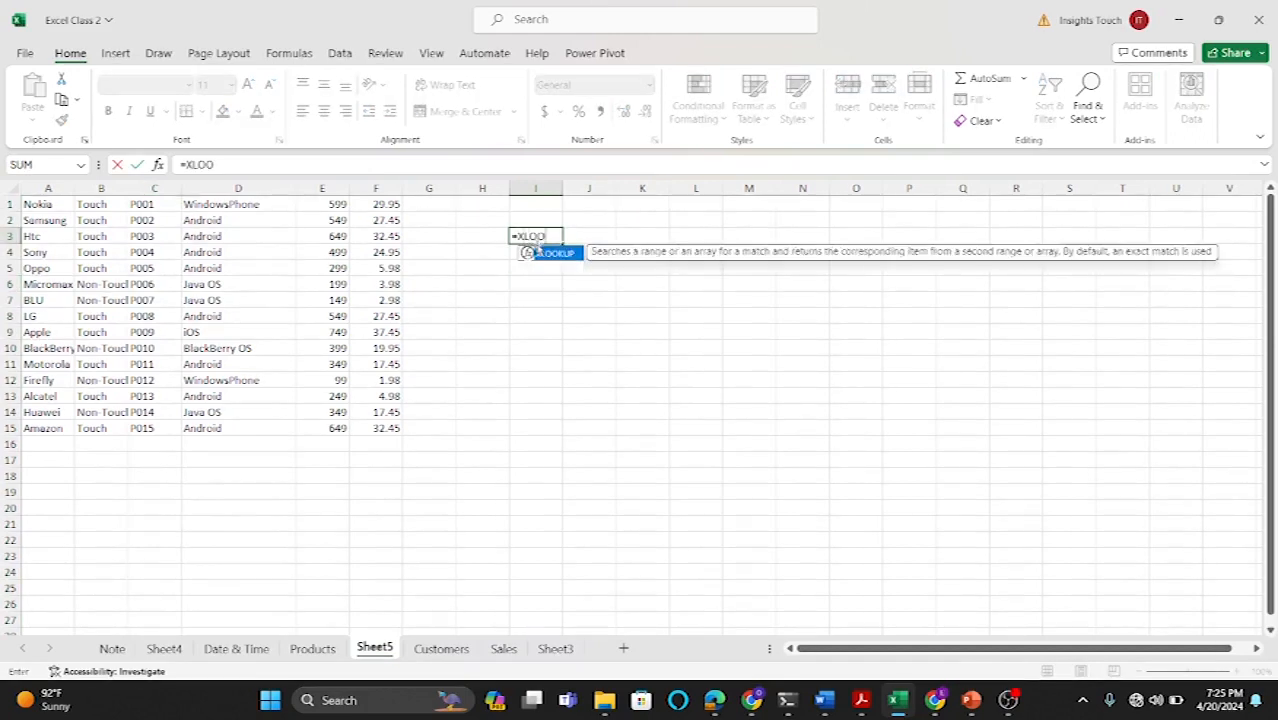
{"action": "double_click", "coordinate": [548, 255]}
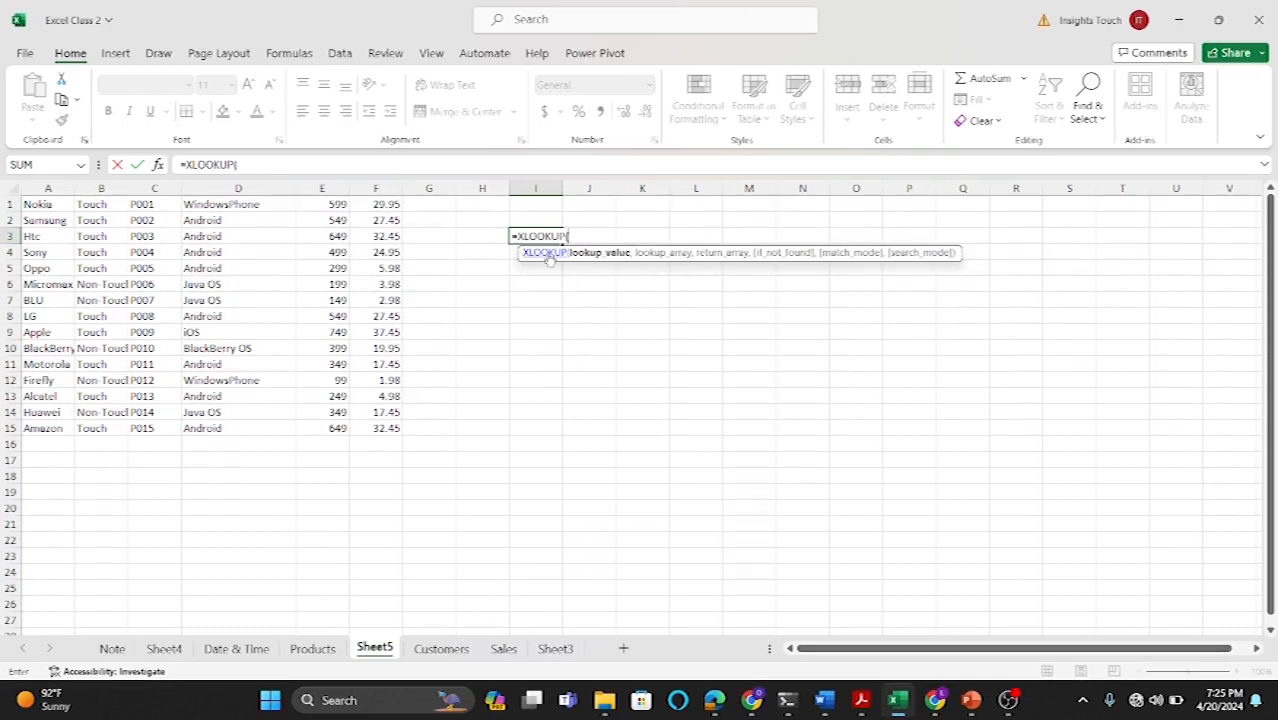
{"action": "left_click", "coordinate": [479, 236]}
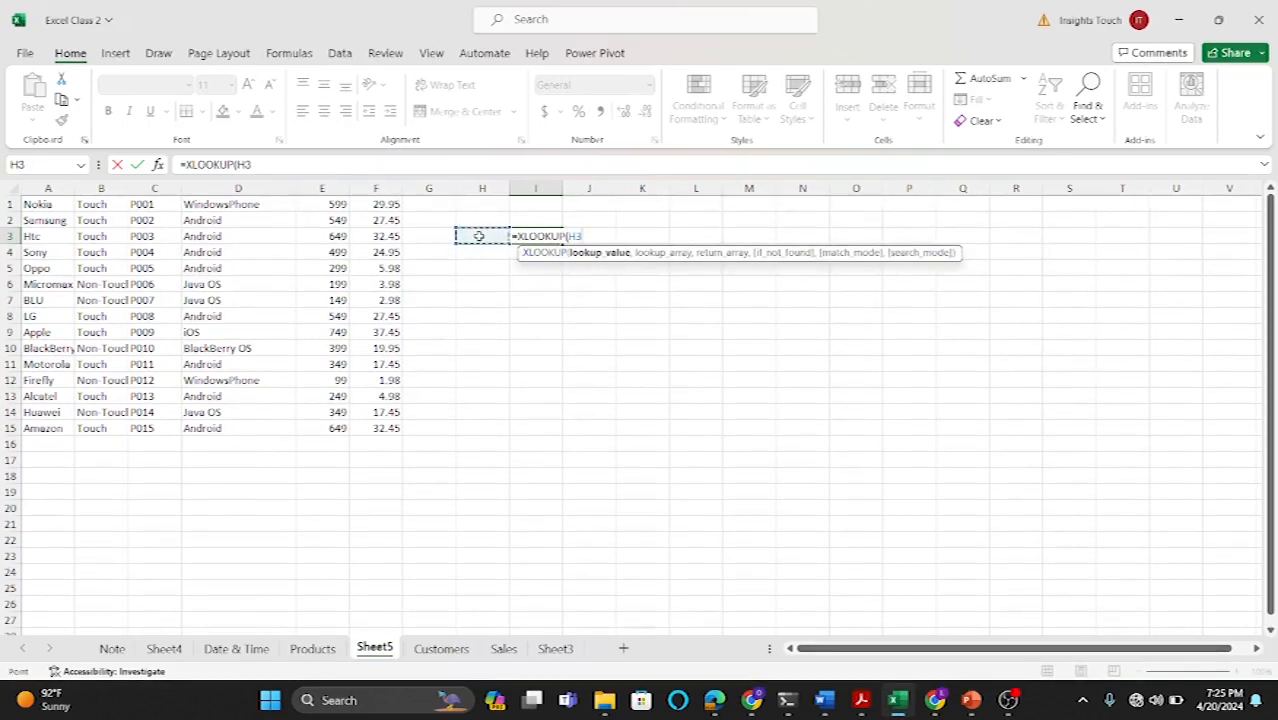
{"action": "type", "text": ","}
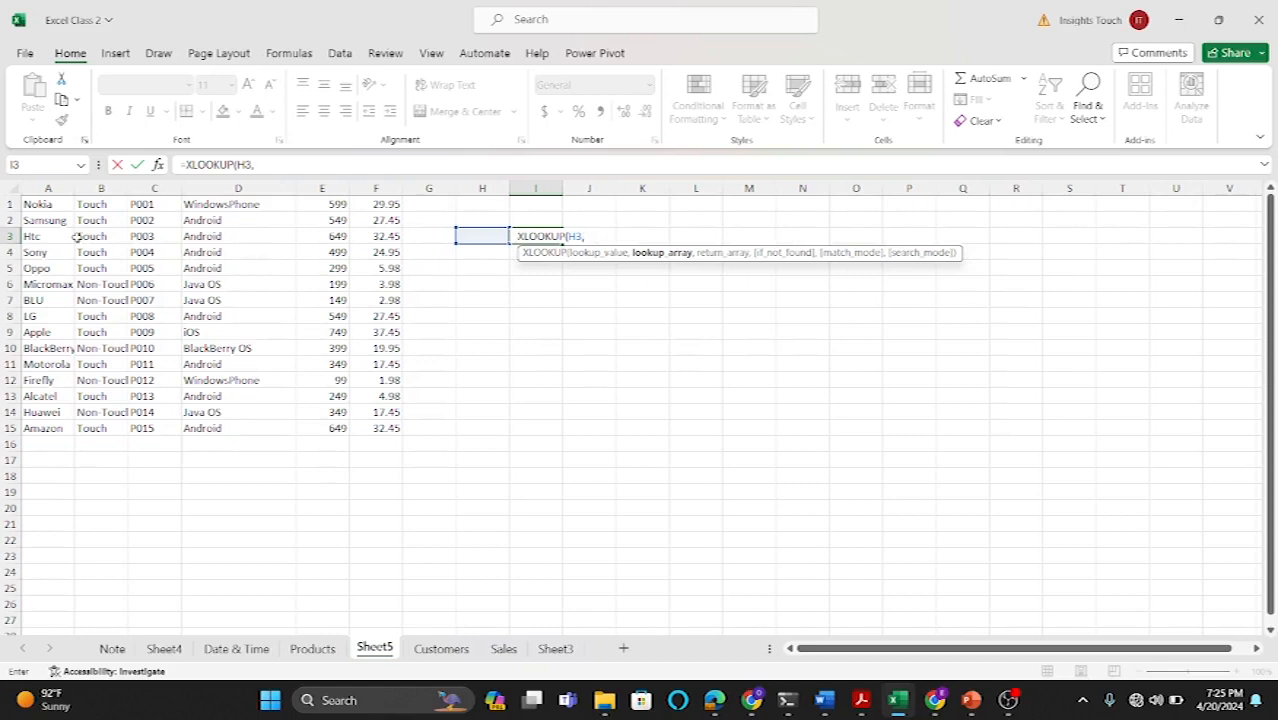
{"action": "left_click_drag", "start_coordinate": [143, 204], "coordinate": [147, 428]}
{"action": "type", "text": ","}
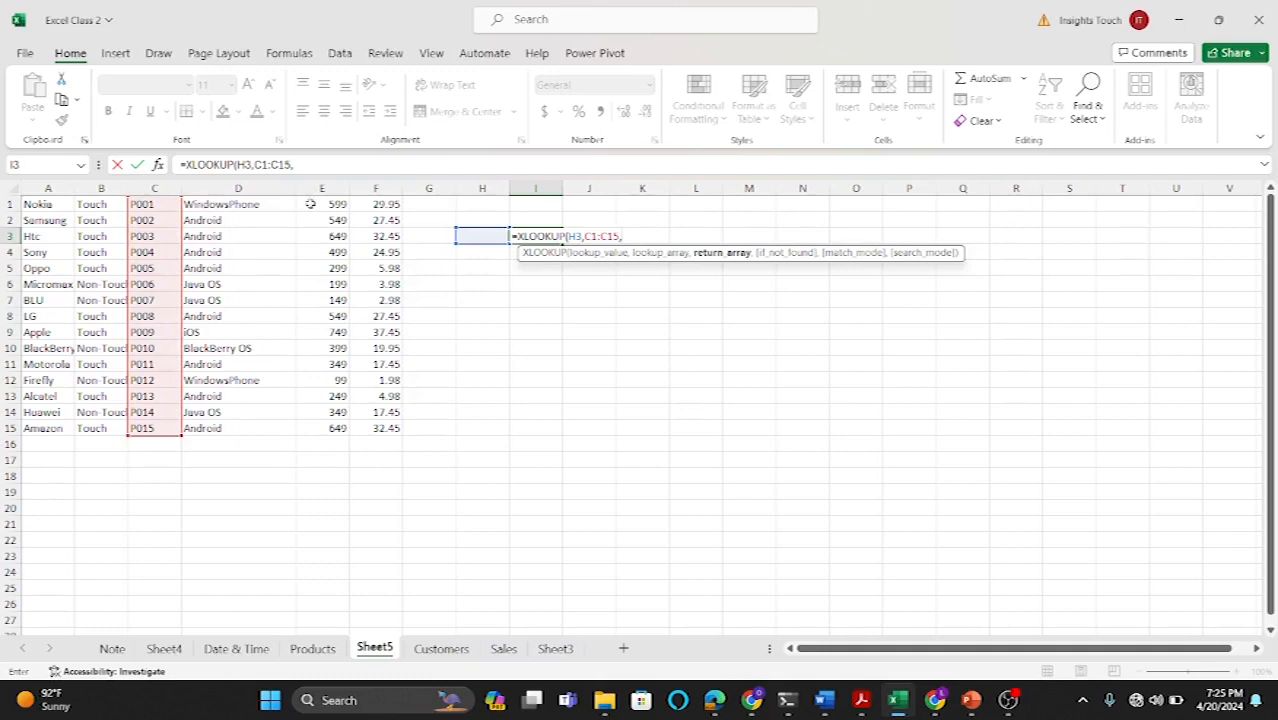
{"action": "left_click_drag", "start_coordinate": [322, 204], "coordinate": [332, 425]}
{"action": "type", "text": ","}
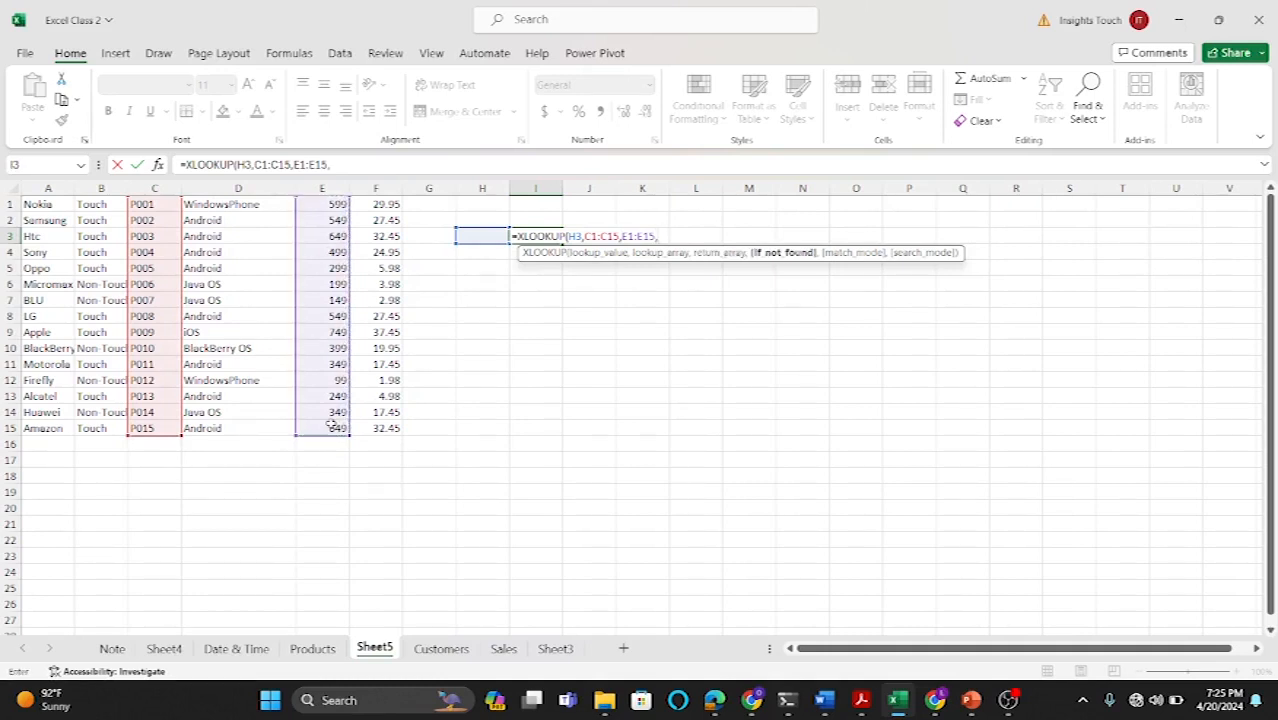
{"action": "type", "text": "\"NONE"}
{"action": "type", "text": "\","}
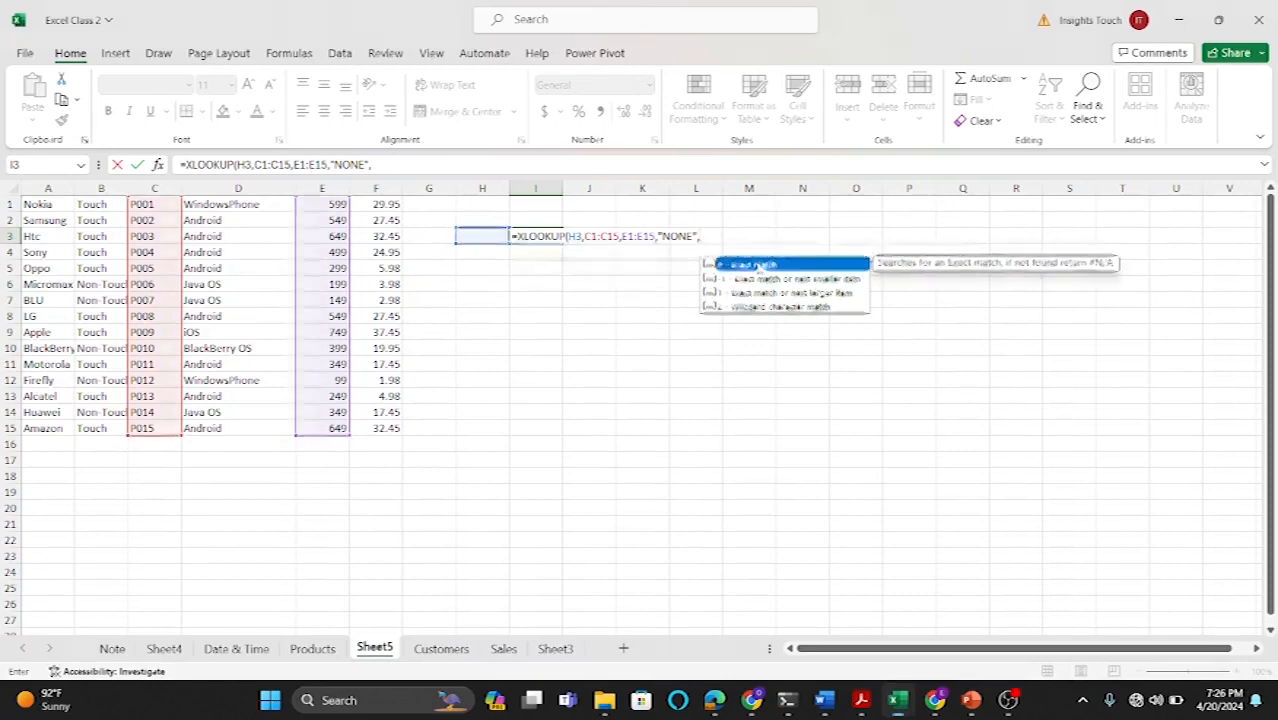
{"action": "double_click", "coordinate": [759, 265]}
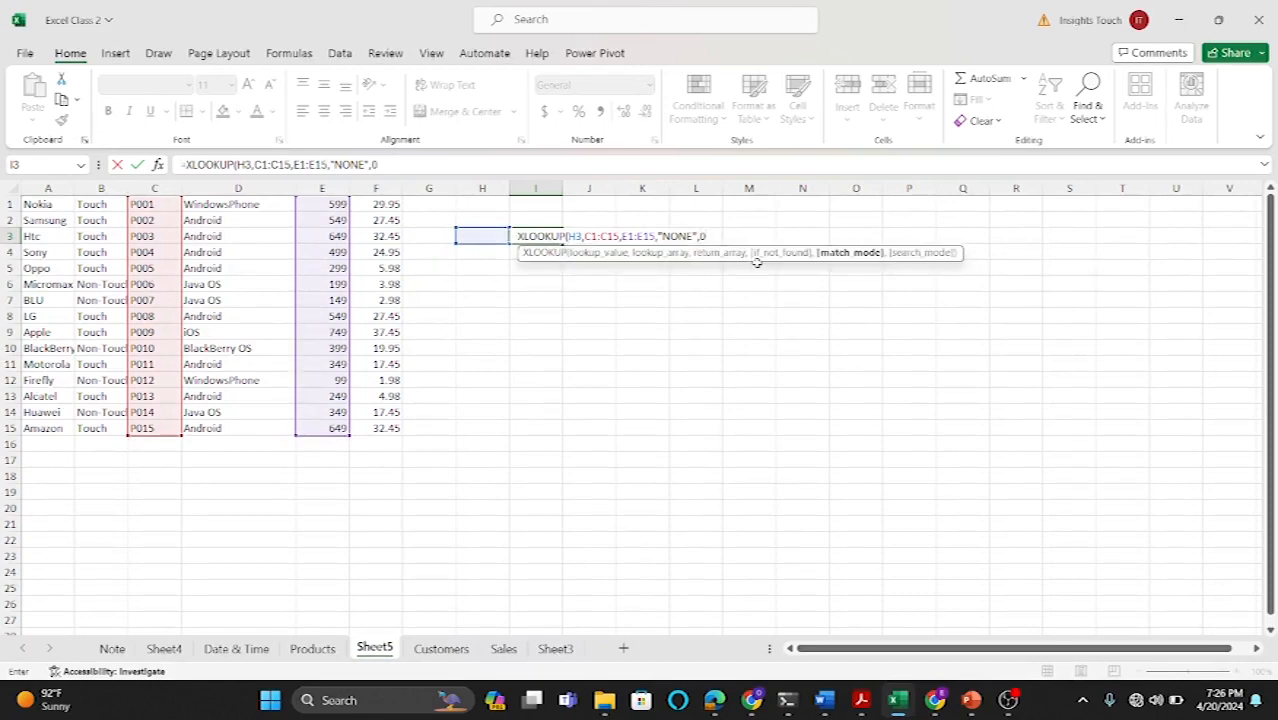
{"action": "type", "text": ")"}
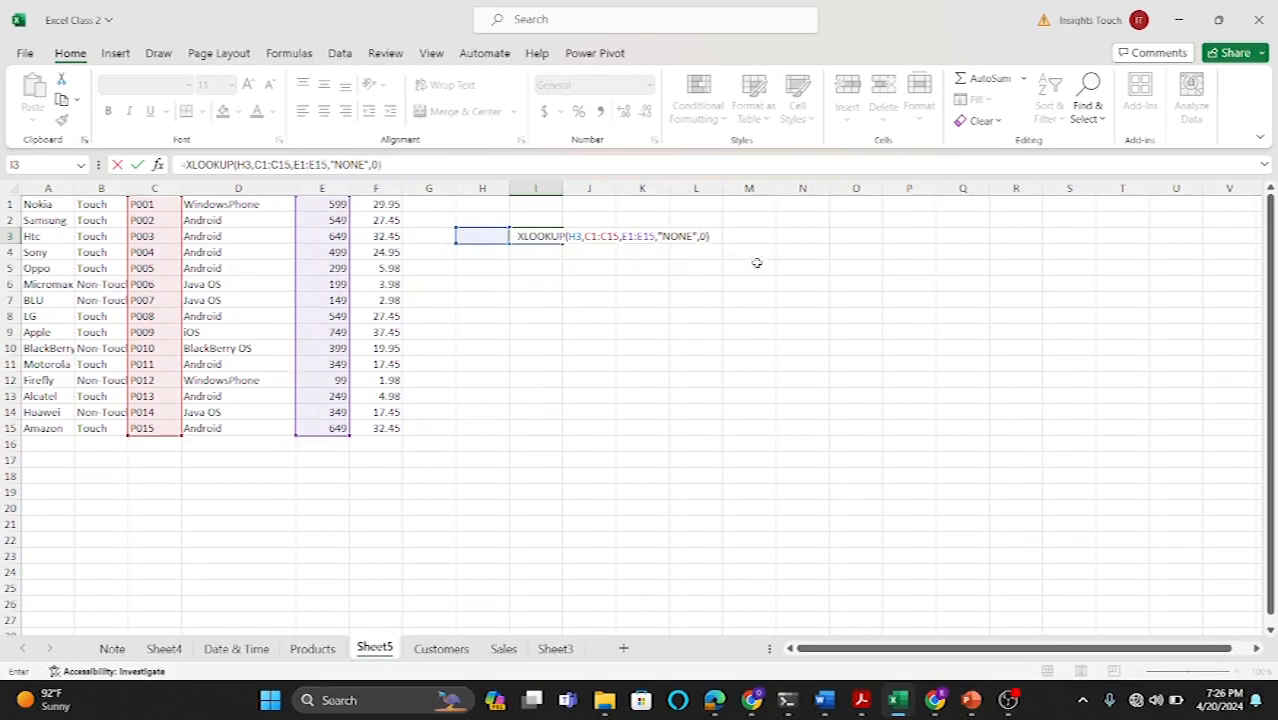
{"action": "key", "text": "Return"}
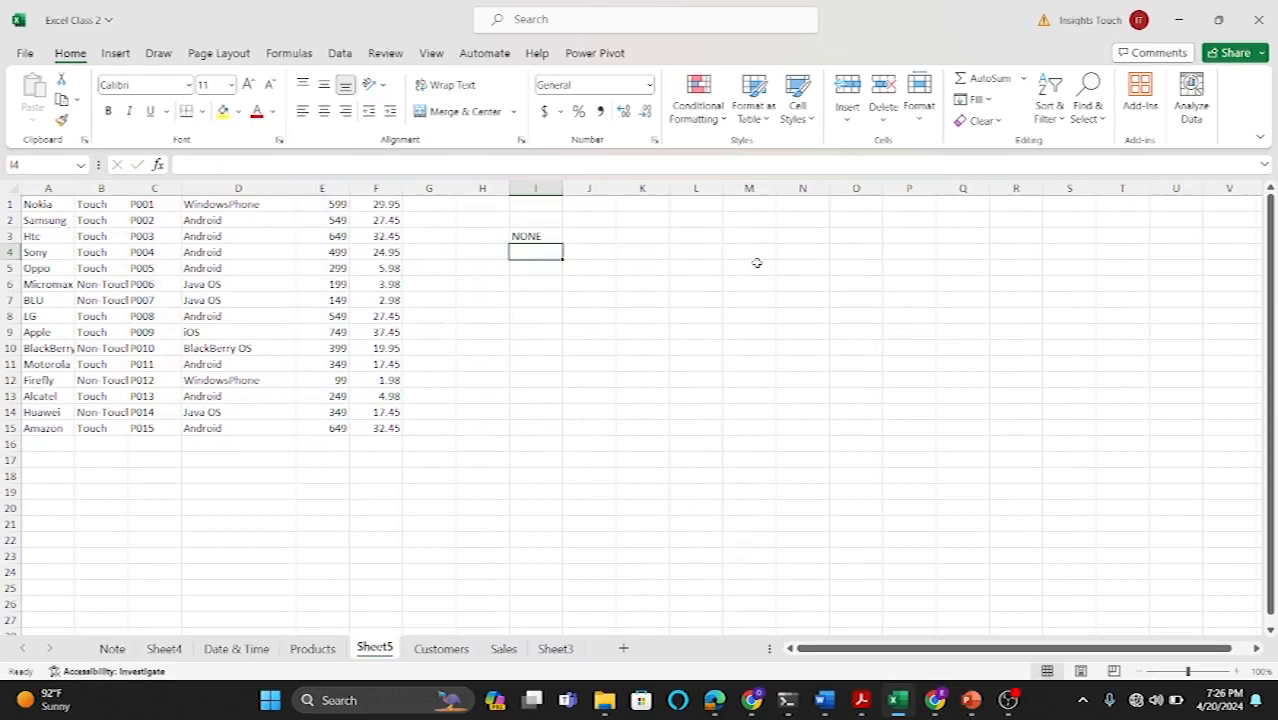
Step: Enter the product ID P005 in H3 as the XLOOKUP lookup value
{"action": "left_click", "coordinate": [489, 234]}
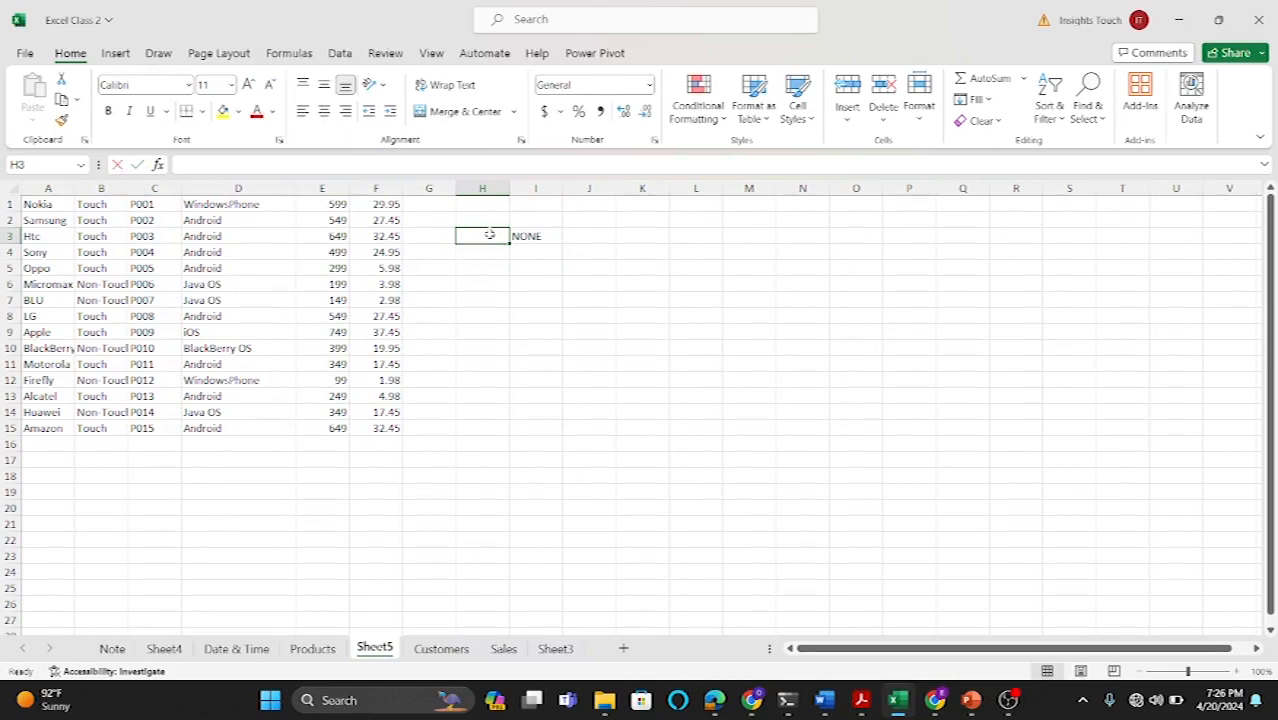
{"action": "type", "text": "P005"}
{"action": "key", "text": "Return"}
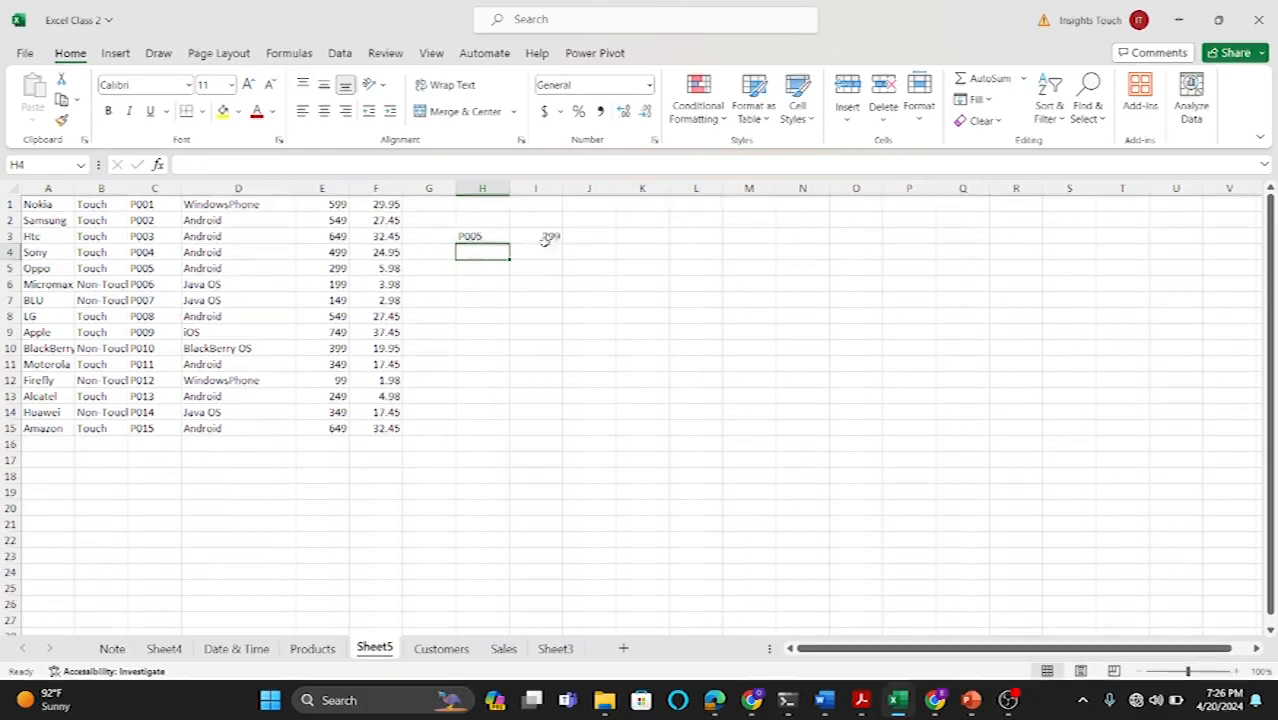
Step: In I5, enter =XLOOKUP(H5,C1:C15,A1:A15,"NONE",0) to return the product name for the ID in H5
{"action": "left_click", "coordinate": [339, 272]}
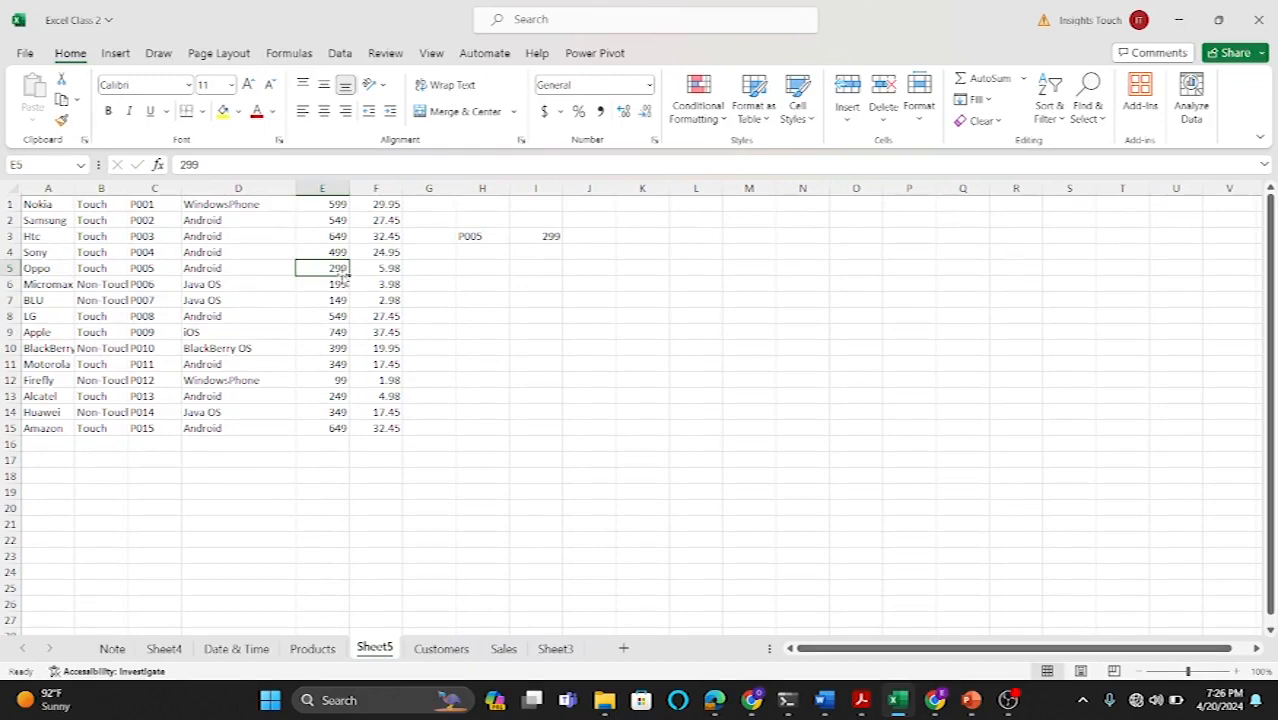
{"action": "left_click", "coordinate": [545, 273]}
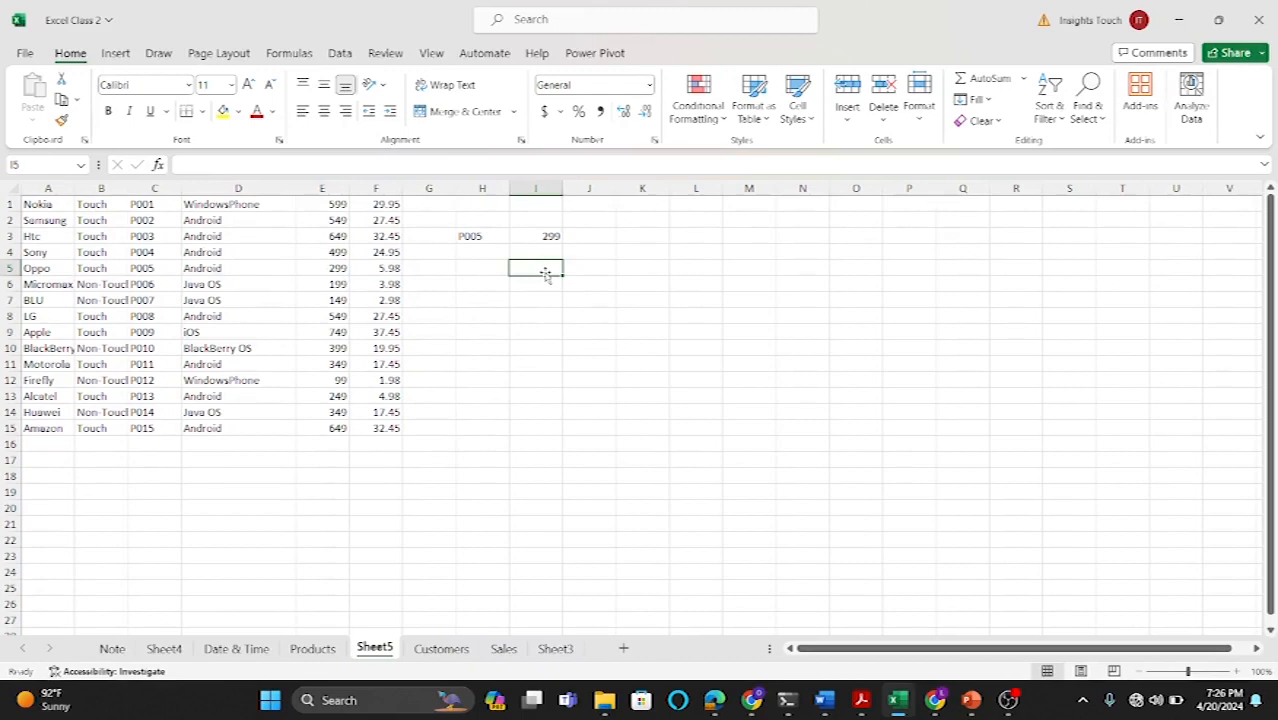
{"action": "type", "text": "=XLOO"}
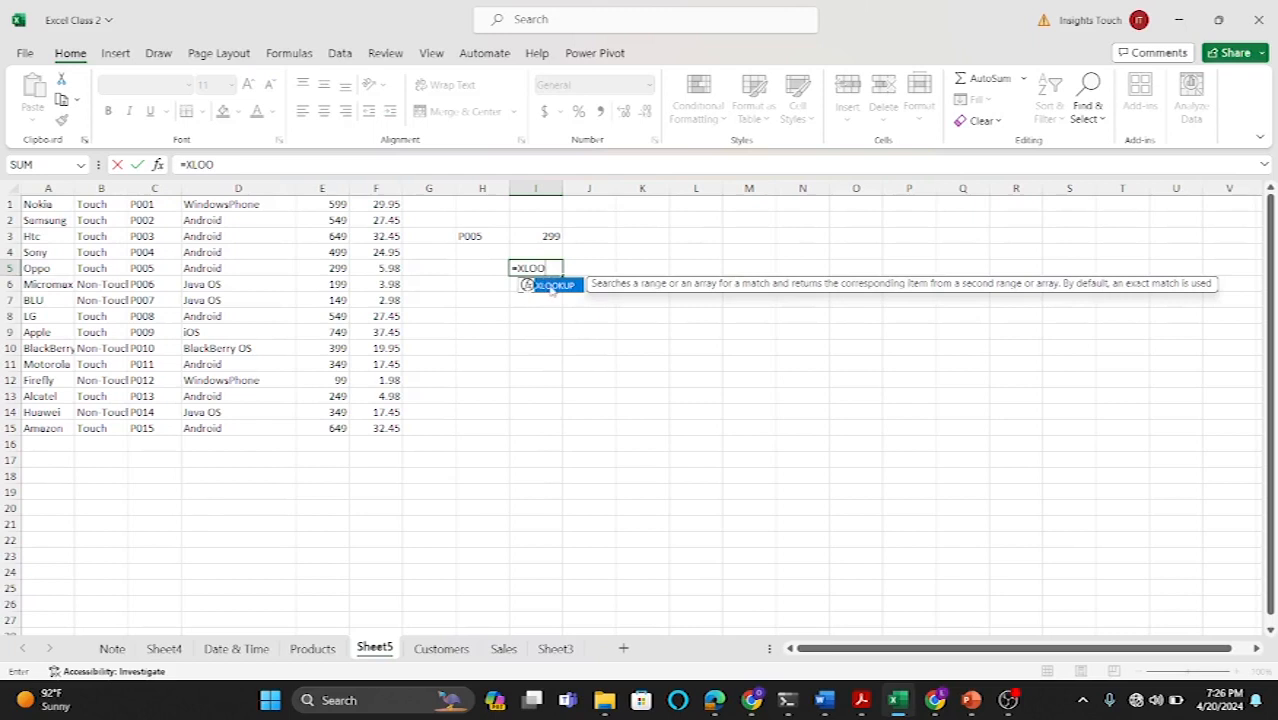
{"action": "double_click", "coordinate": [551, 286]}
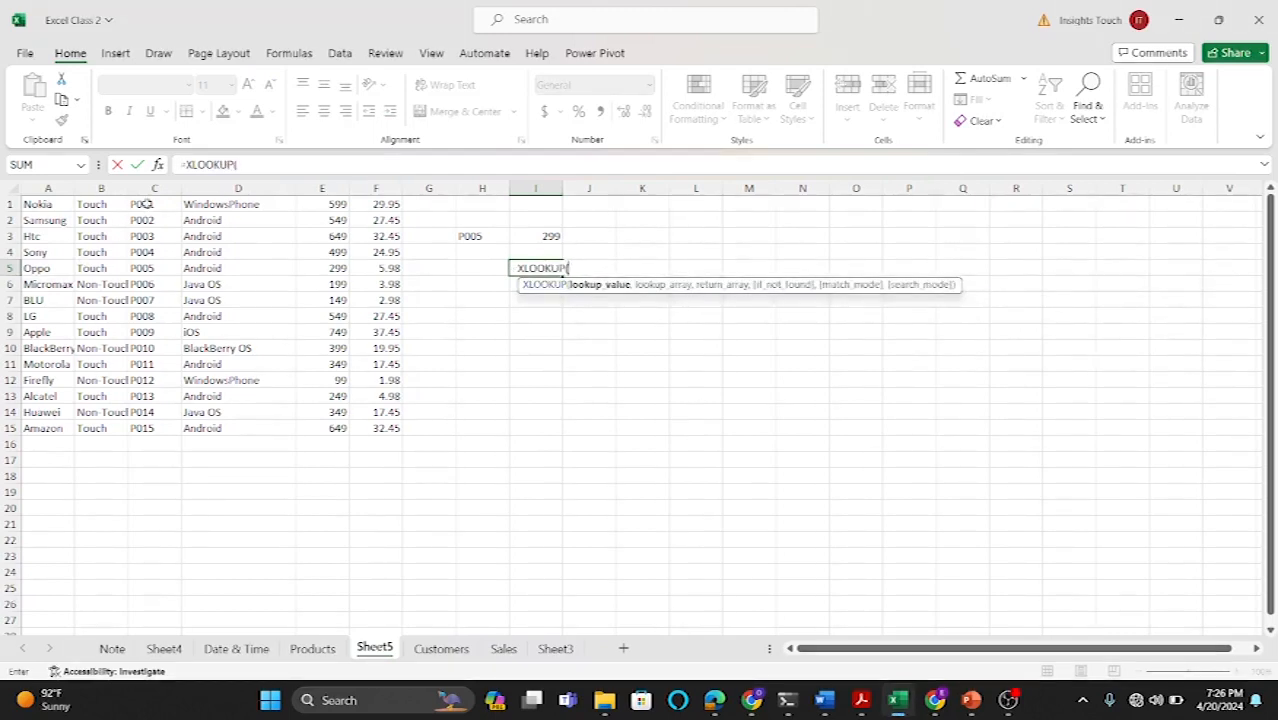
{"action": "left_click", "coordinate": [467, 270]}
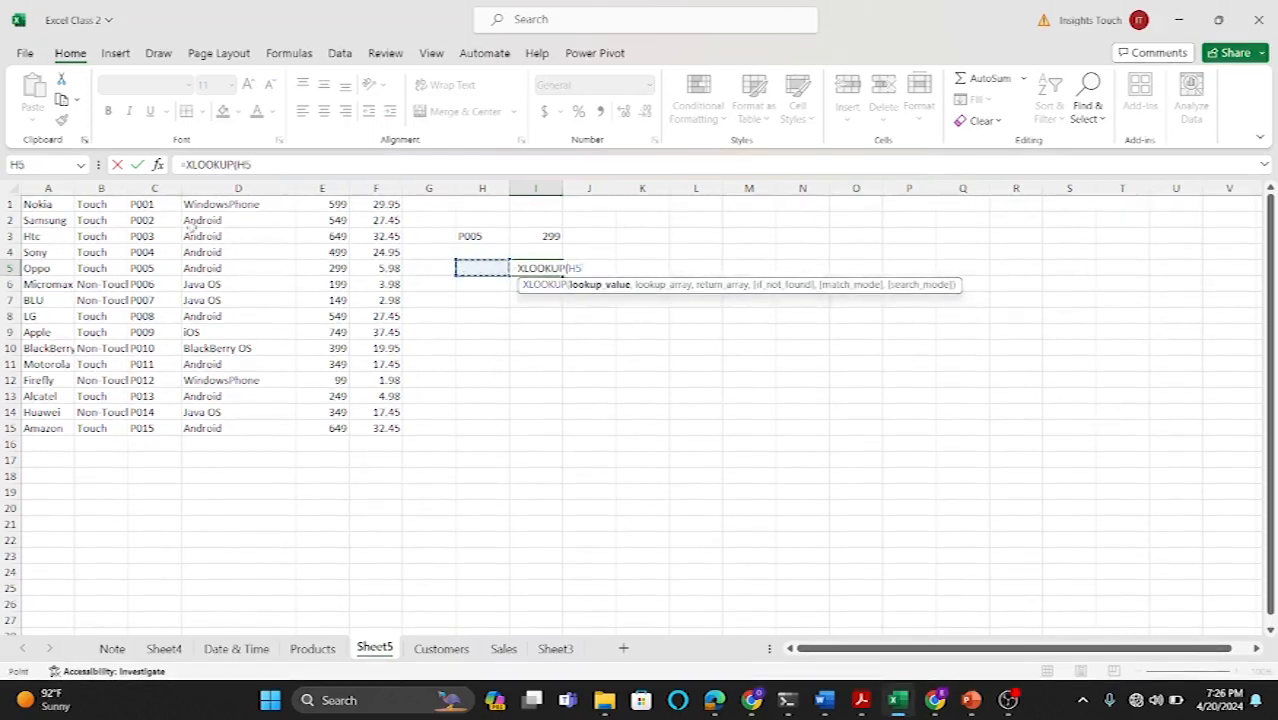
{"action": "left_click_drag", "start_coordinate": [154, 202], "coordinate": [130, 428]}
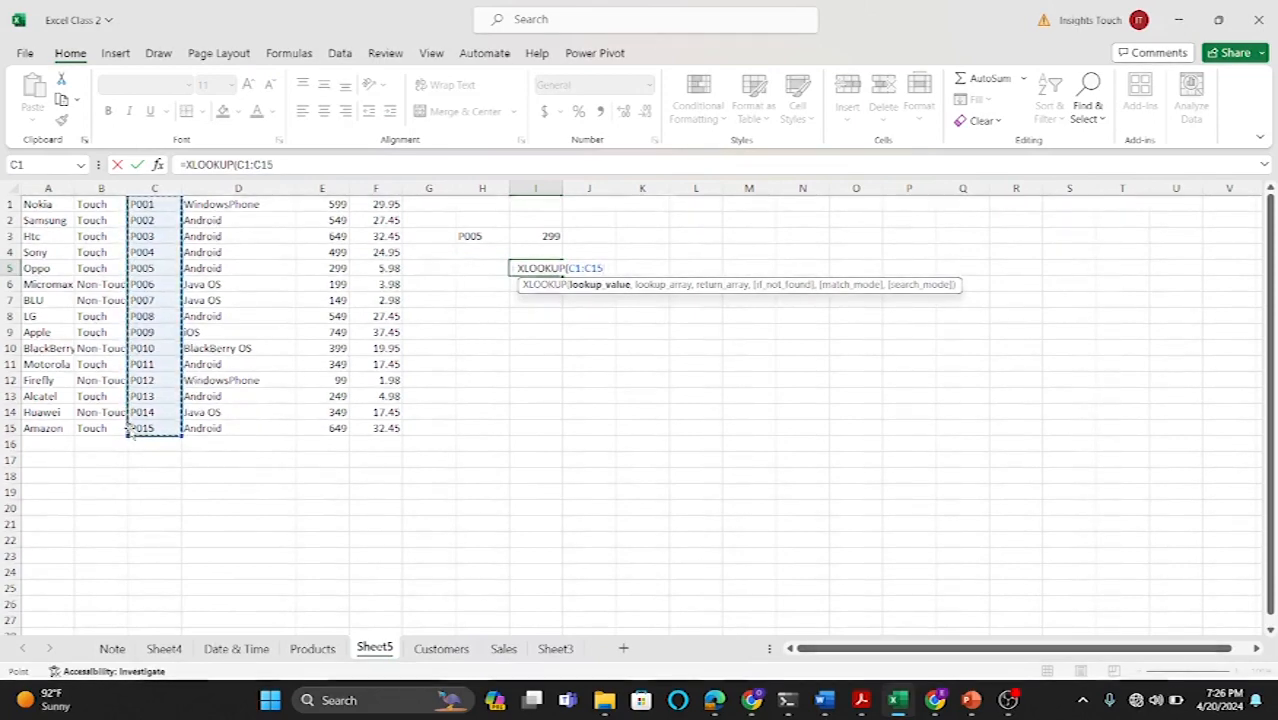
{"action": "key", "text": "BackSpace"}
{"action": "key", "text": "BackSpace"}
{"action": "key", "text": "BackSpace"}
{"action": "key", "text": "BackSpace"}
{"action": "key", "text": "BackSpace"}
{"action": "key", "text": "BackSpace"}
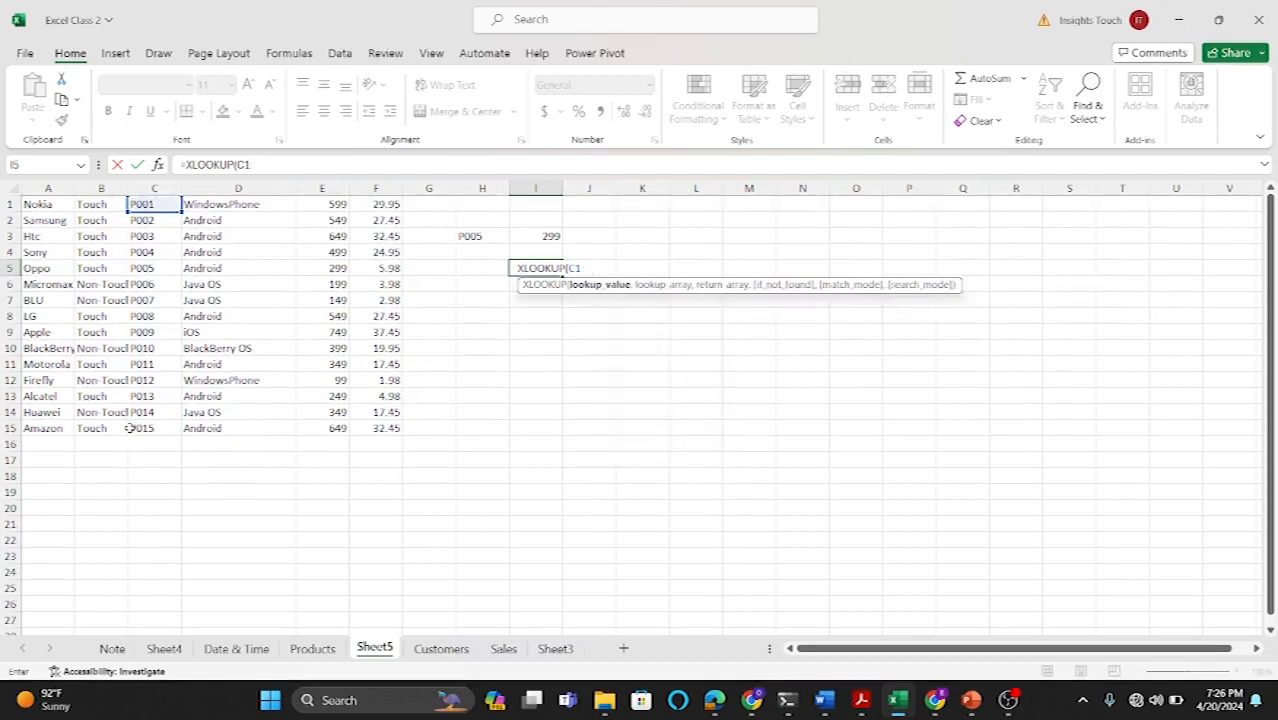
{"action": "left_click", "coordinate": [476, 270]}
{"action": "type", "text": ","}
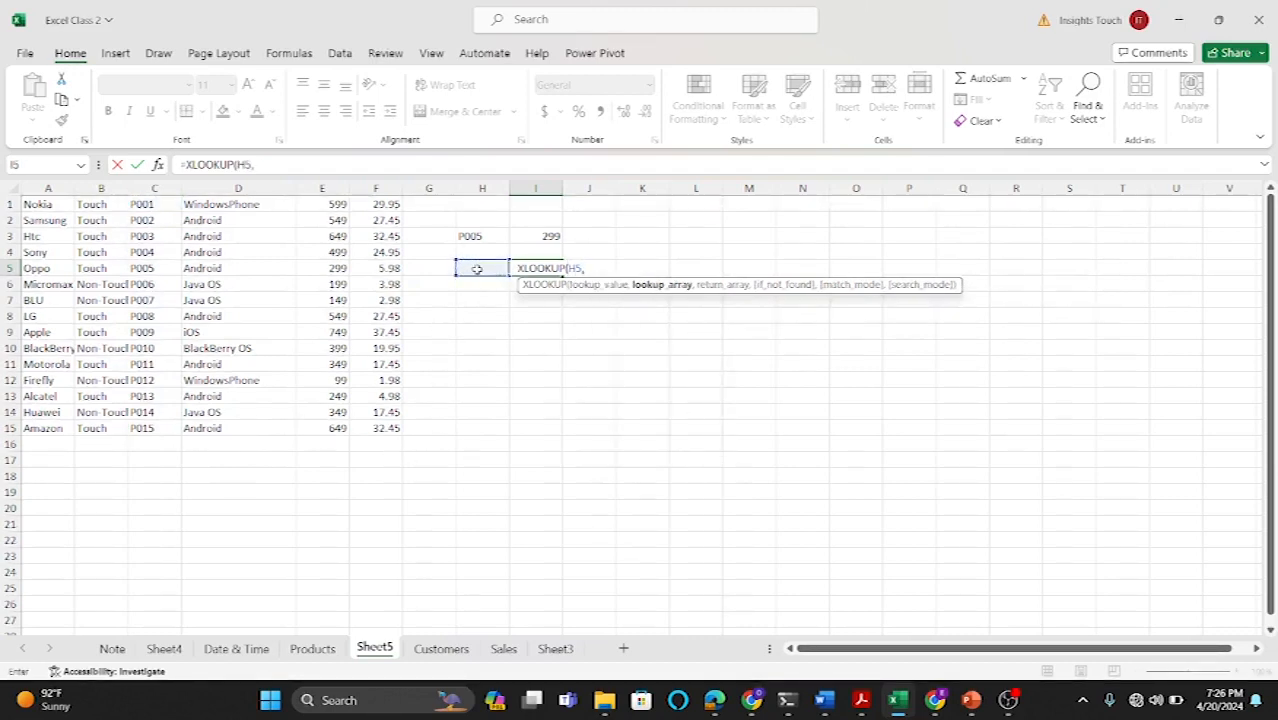
{"action": "left_click_drag", "start_coordinate": [148, 204], "coordinate": [145, 428]}
{"action": "type", "text": ","}
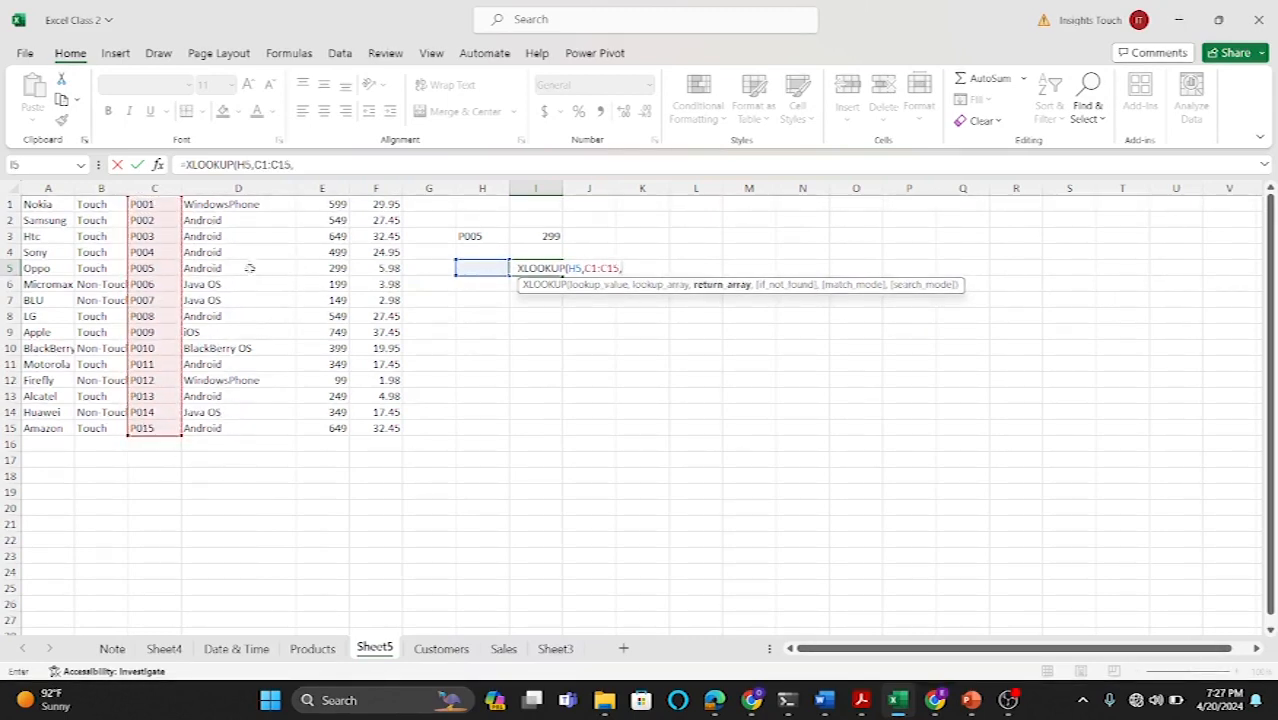
{"action": "left_click_drag", "start_coordinate": [50, 204], "coordinate": [35, 428]}
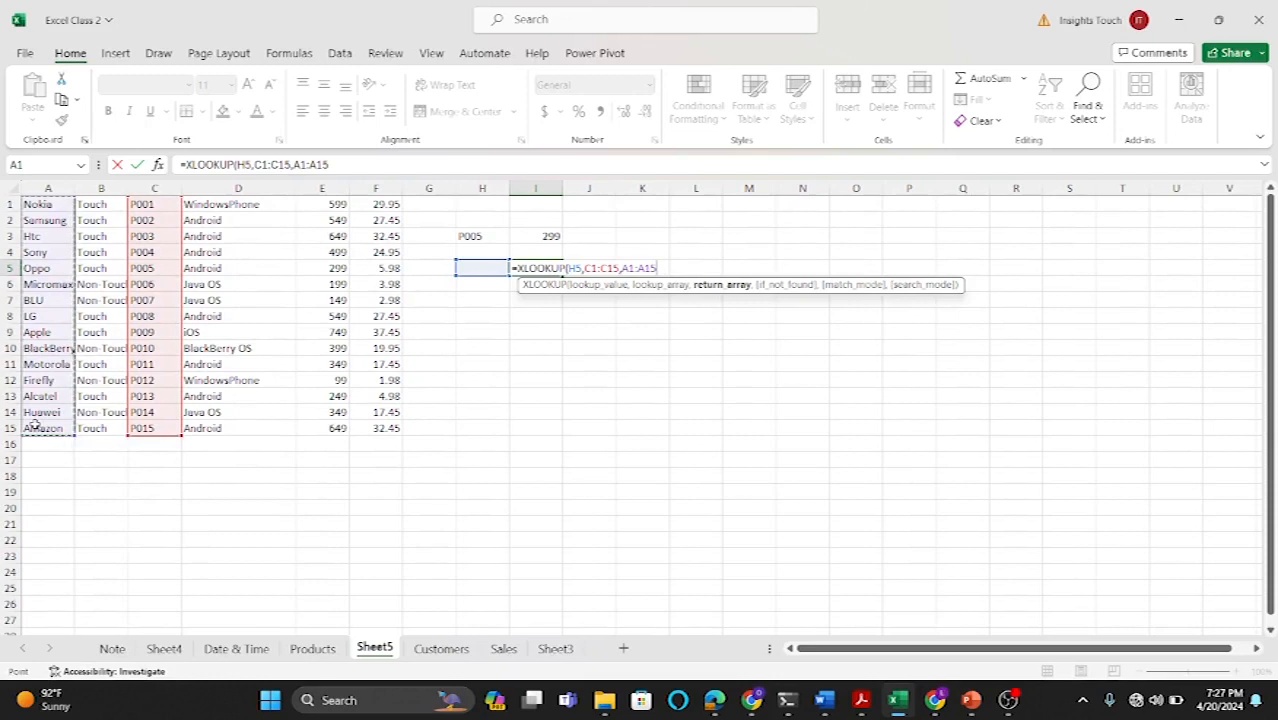
{"action": "type", "text": ","}
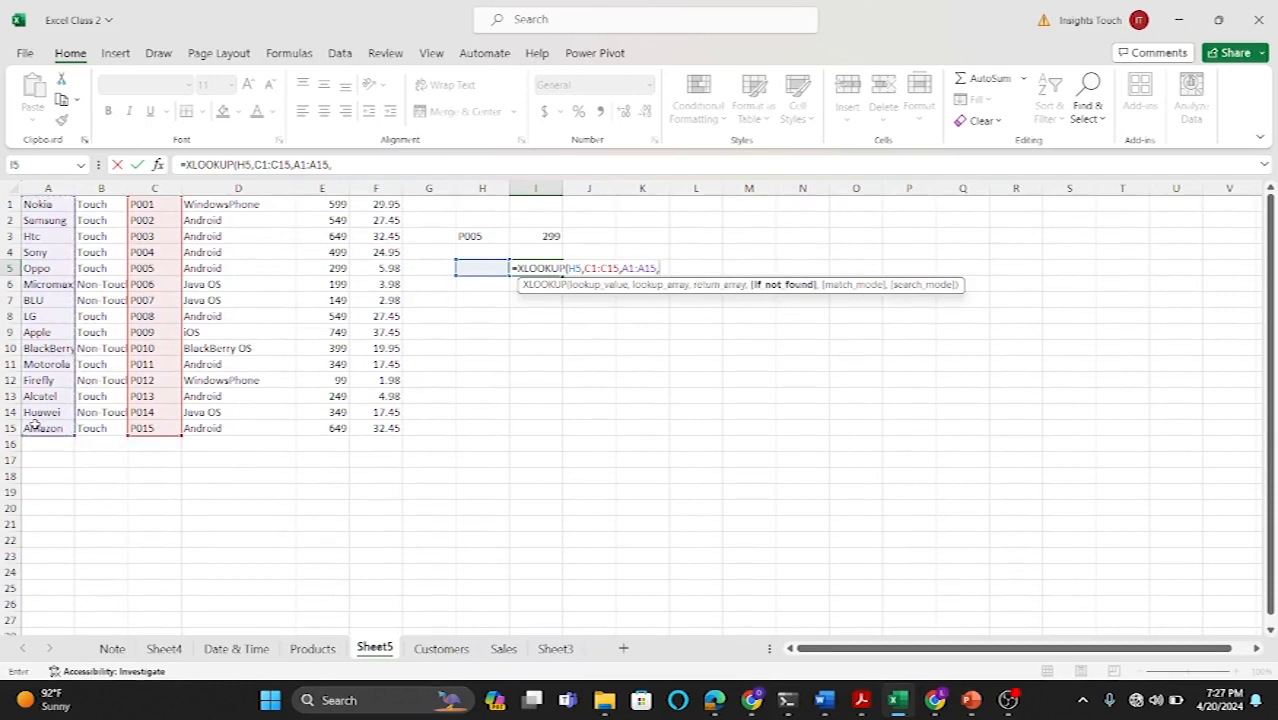
{"action": "type", "text": "\"NONE\""}
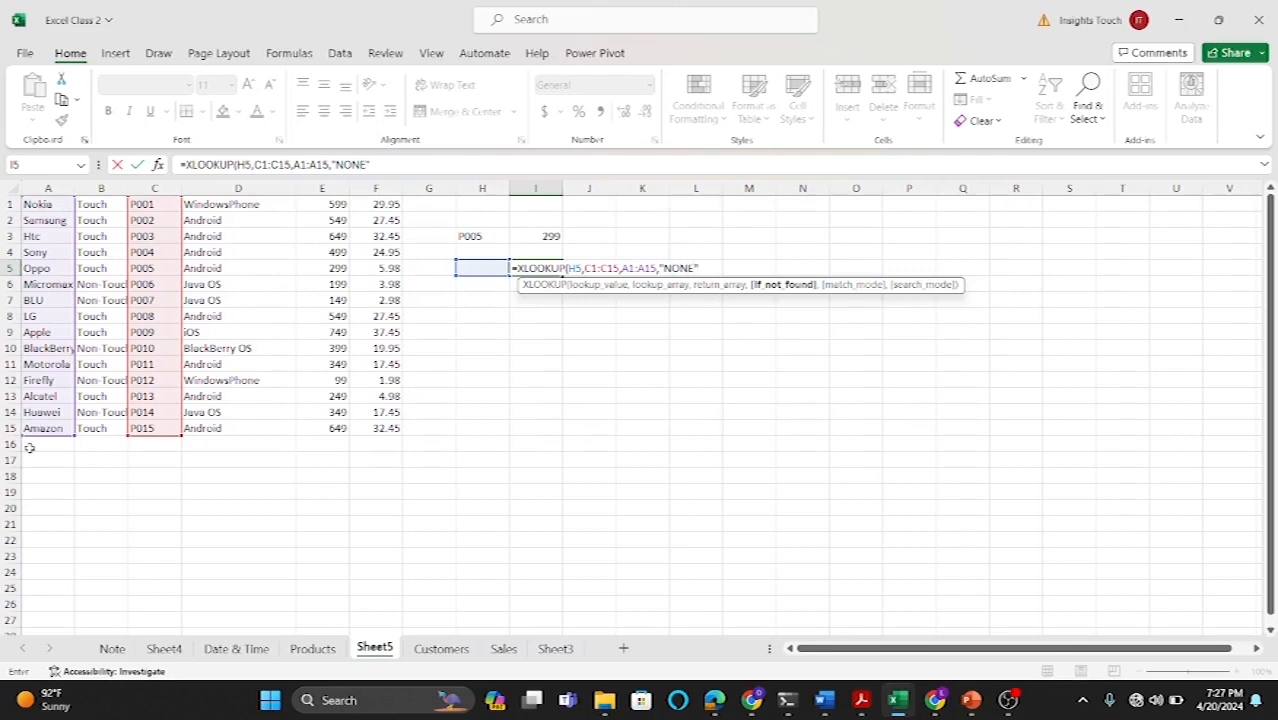
{"action": "type", "text": ","}
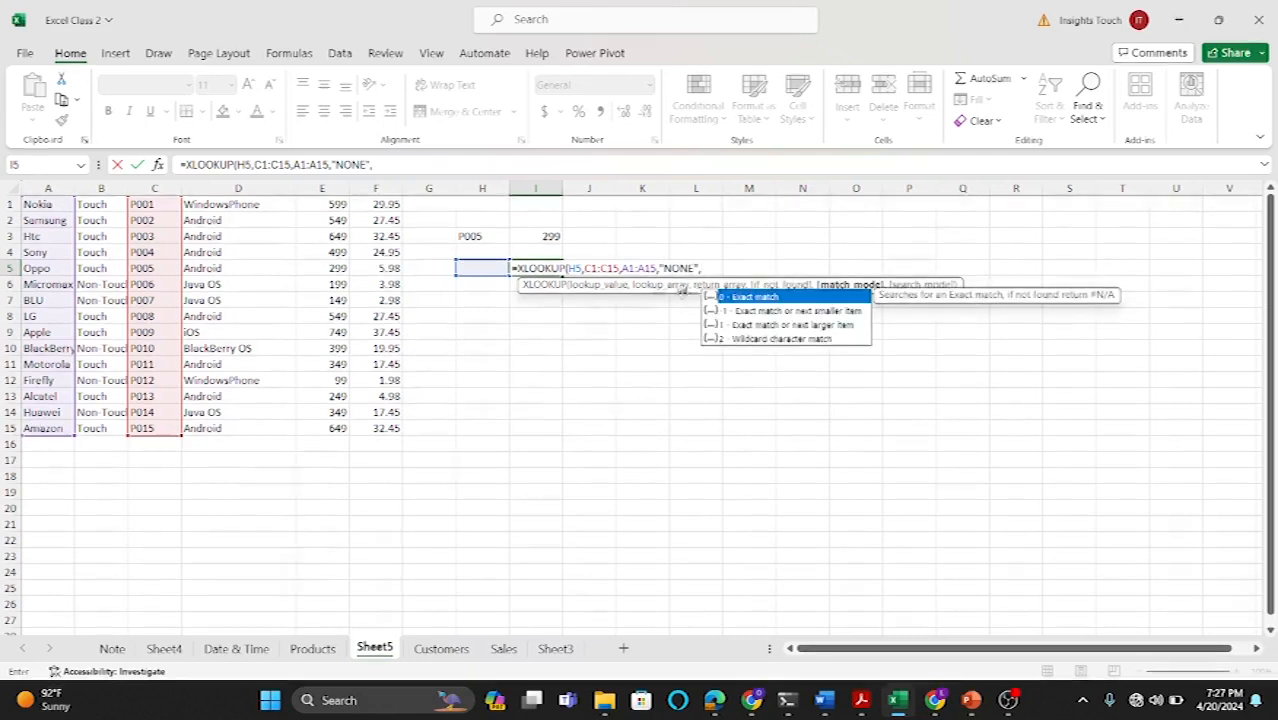
{"action": "double_click", "coordinate": [746, 295]}
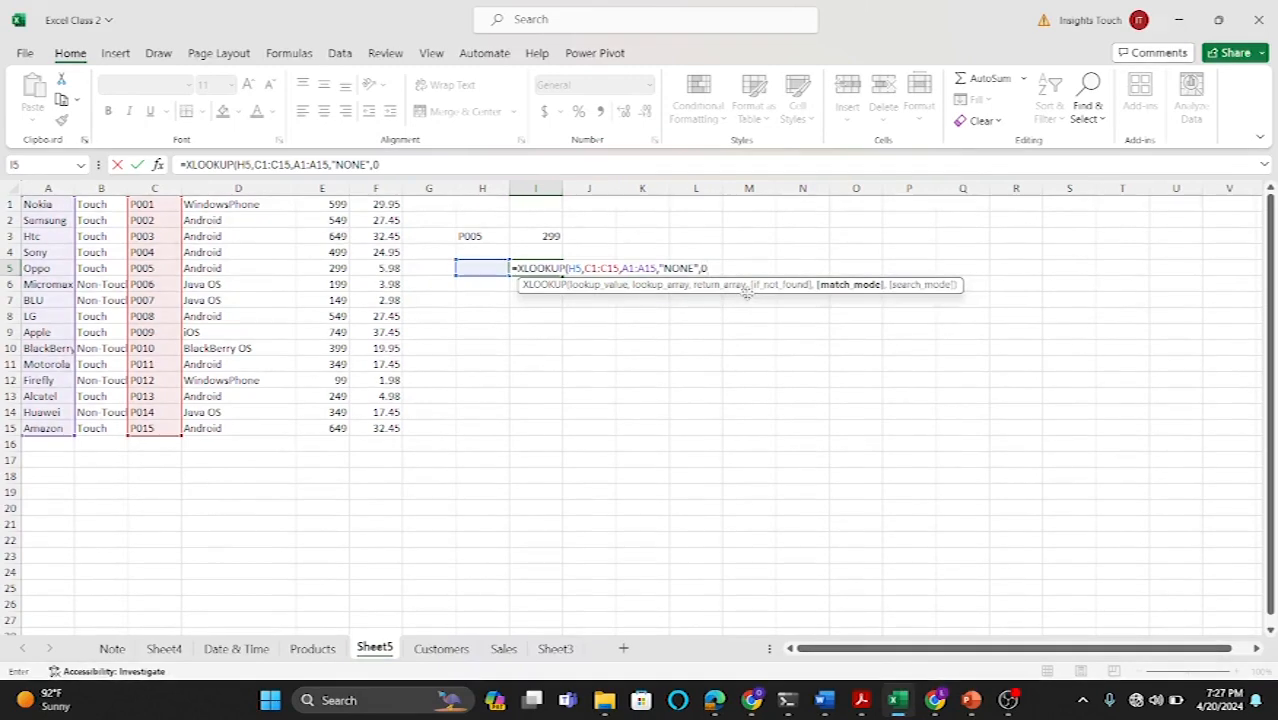
{"action": "type", "text": ")"}
{"action": "key", "text": "ctrl+Return"}
Step: Enter the product ID P005 in H5 as the lookup value
{"action": "left_click", "coordinate": [488, 268]}
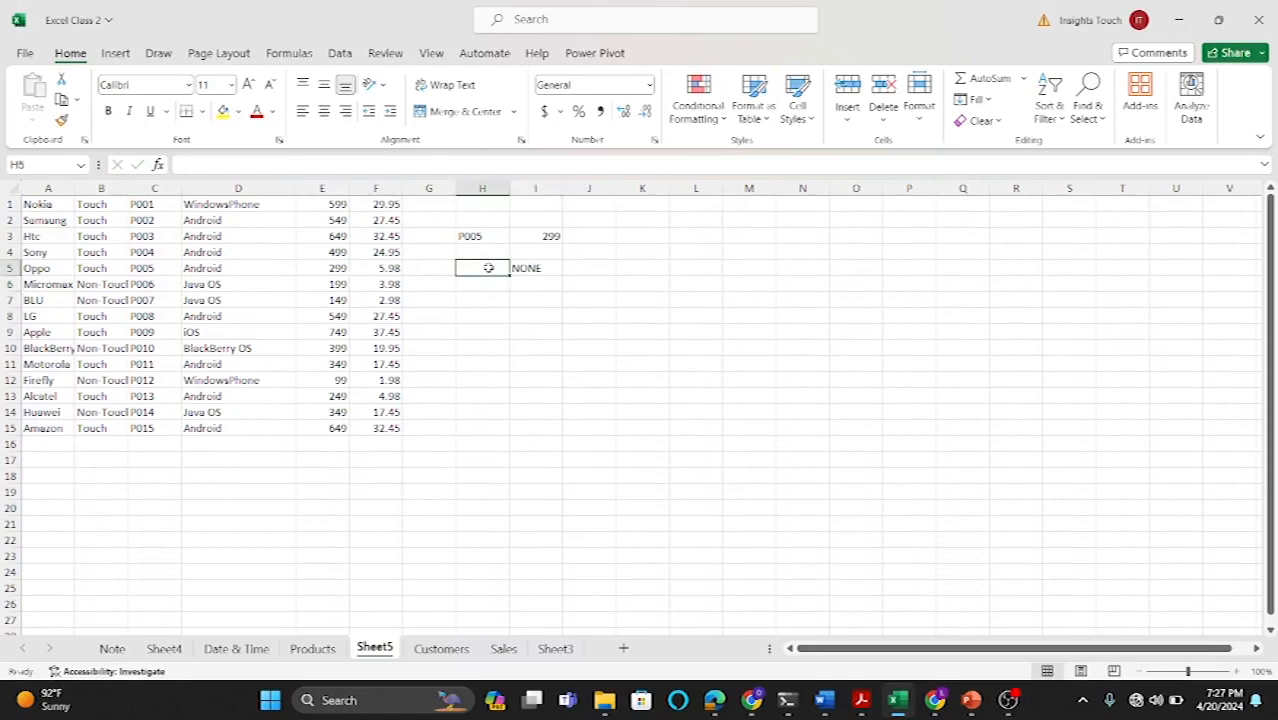
{"action": "type", "text": "P005"}
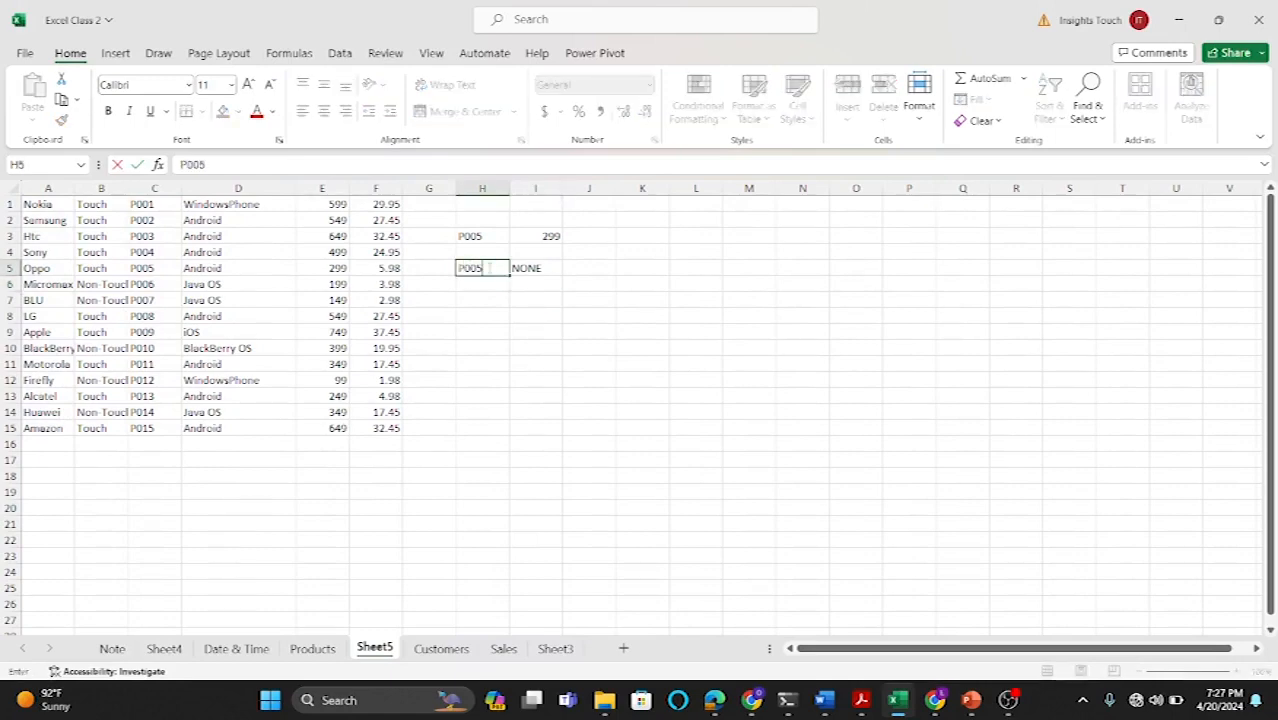
{"action": "key", "text": "Return"}
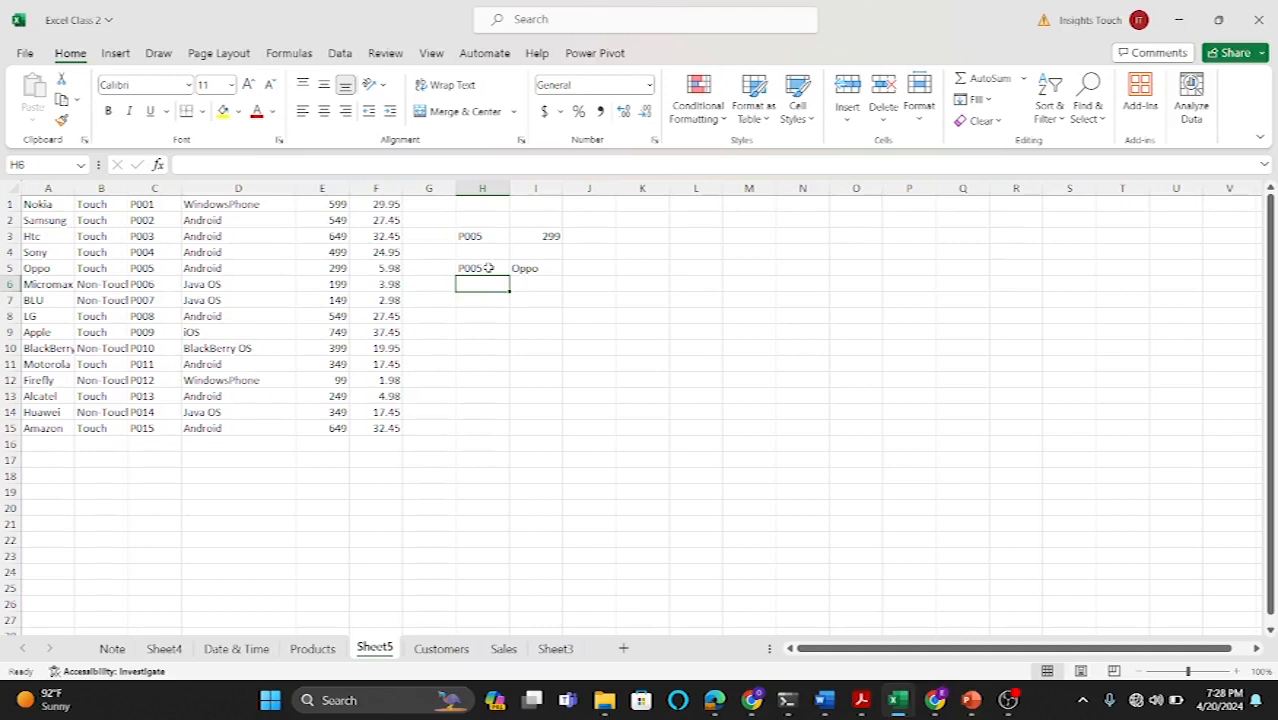
Step: In I6, enter the wildcard lookup =XLOOKUP("*"&H6,C1:C15,B1:B15,"NONE",2) returning the touch type
{"action": "left_click", "coordinate": [536, 287]}
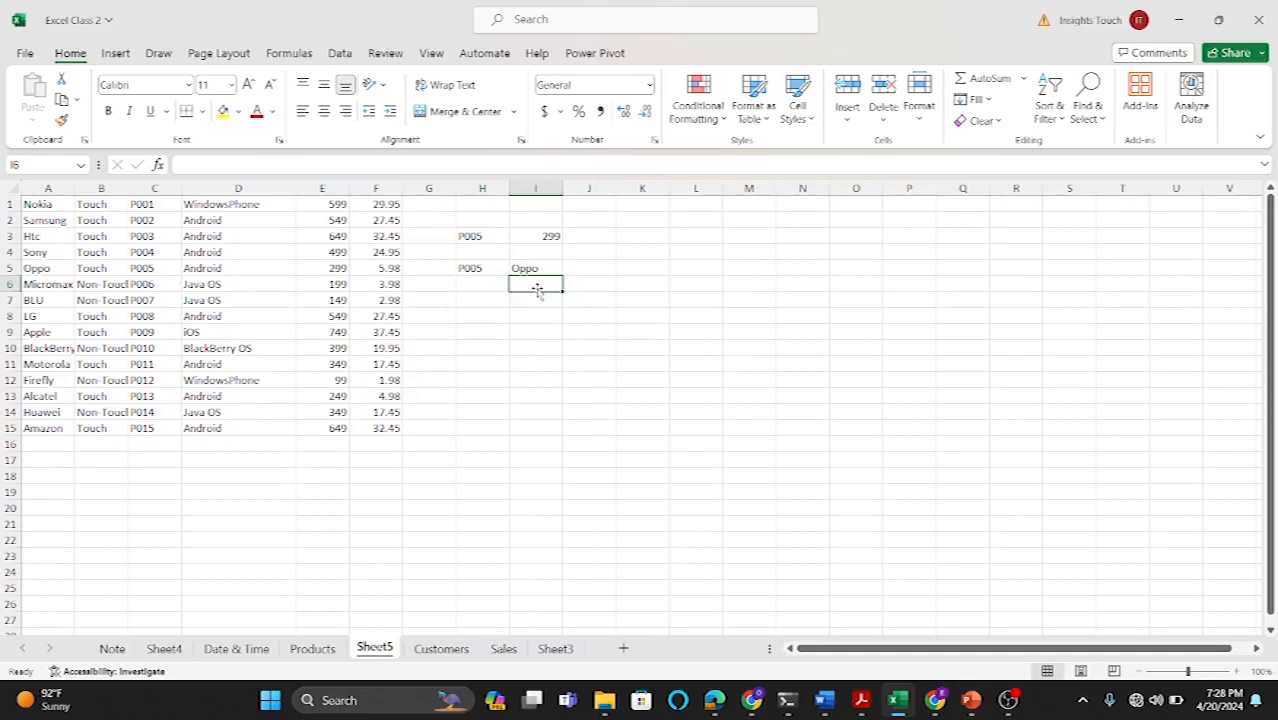
{"action": "type", "text": "=XLOOKUP("}
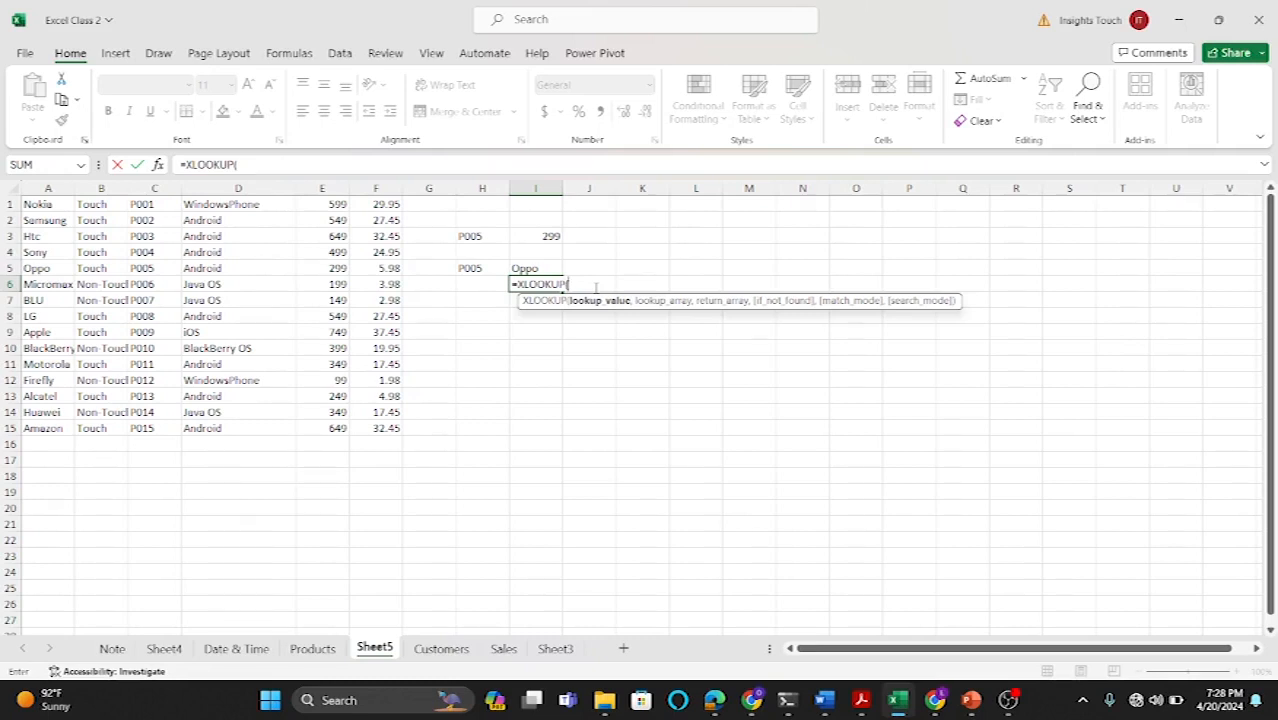
{"action": "type", "text": "\"*\"&01"}
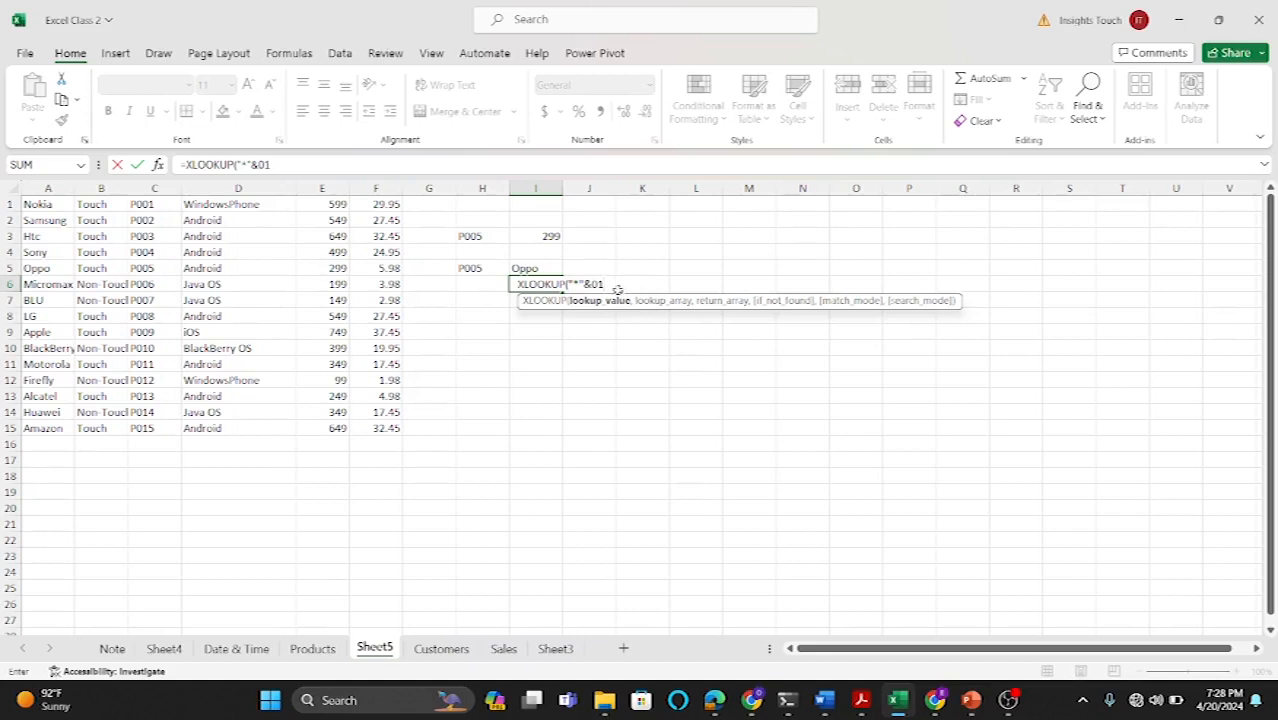
{"action": "key", "text": "BackSpace"}
{"action": "key", "text": "BackSpace"}
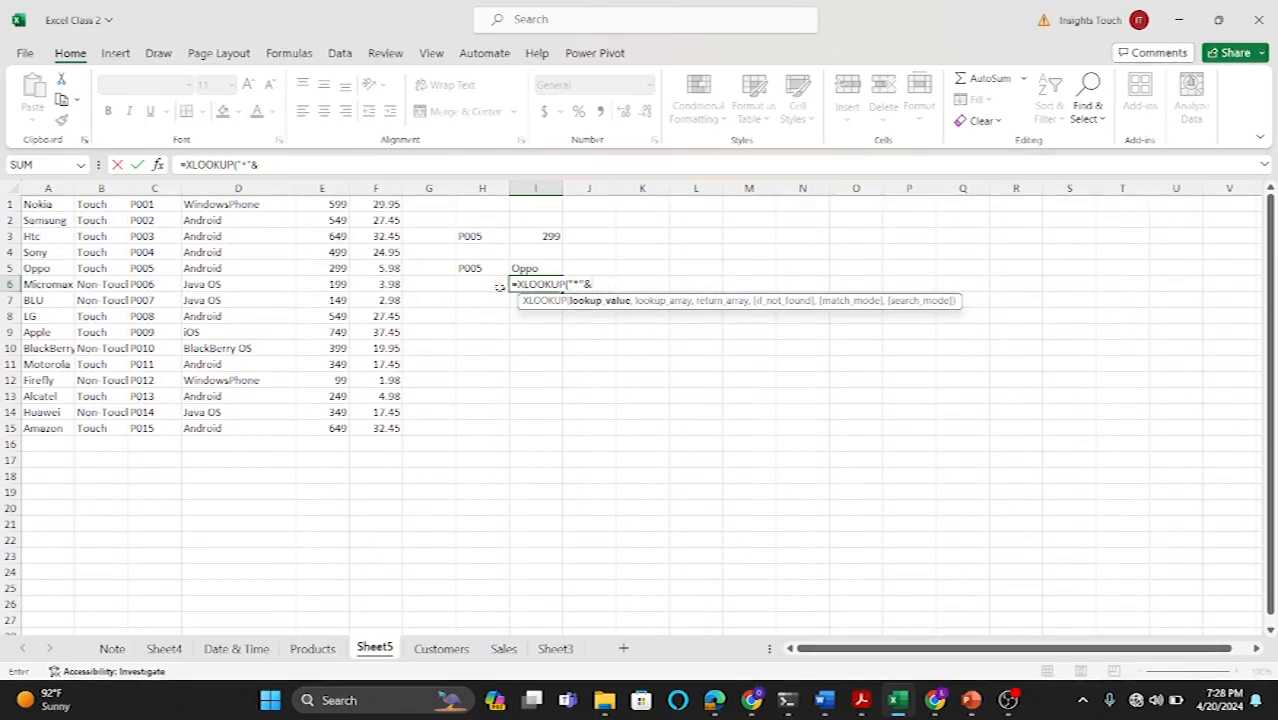
{"action": "left_click", "coordinate": [484, 285]}
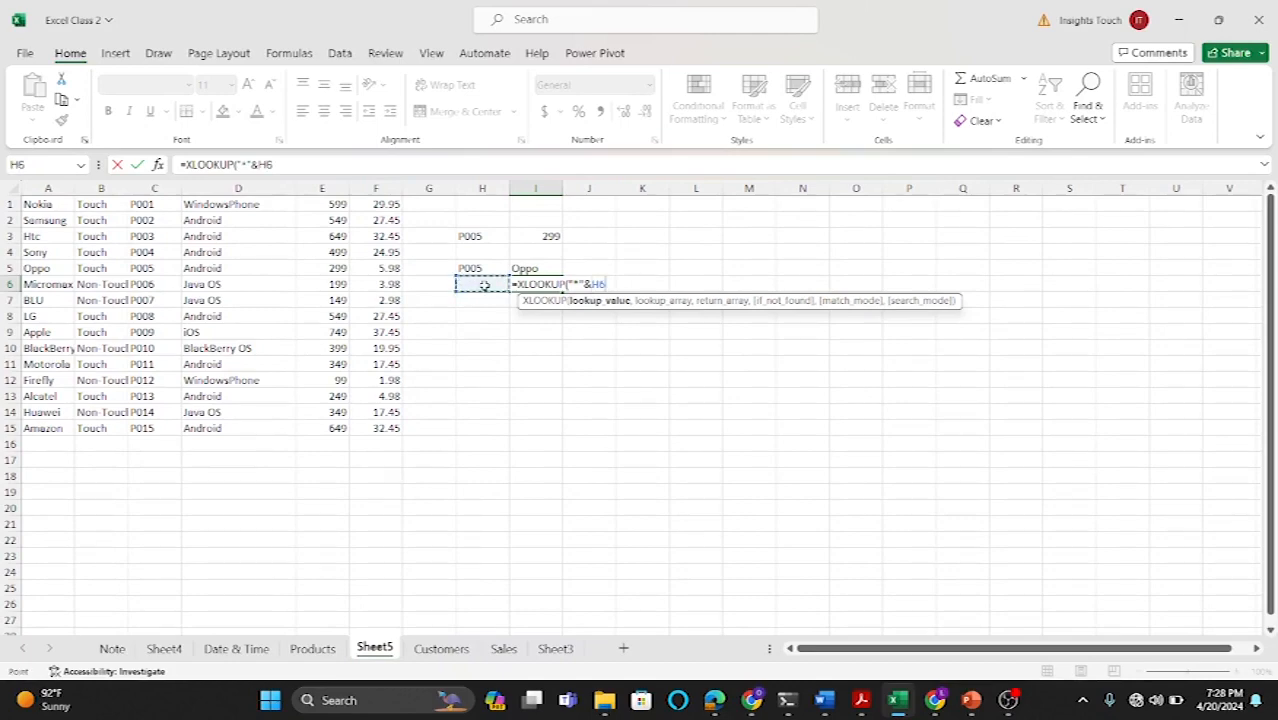
{"action": "type", "text": ","}
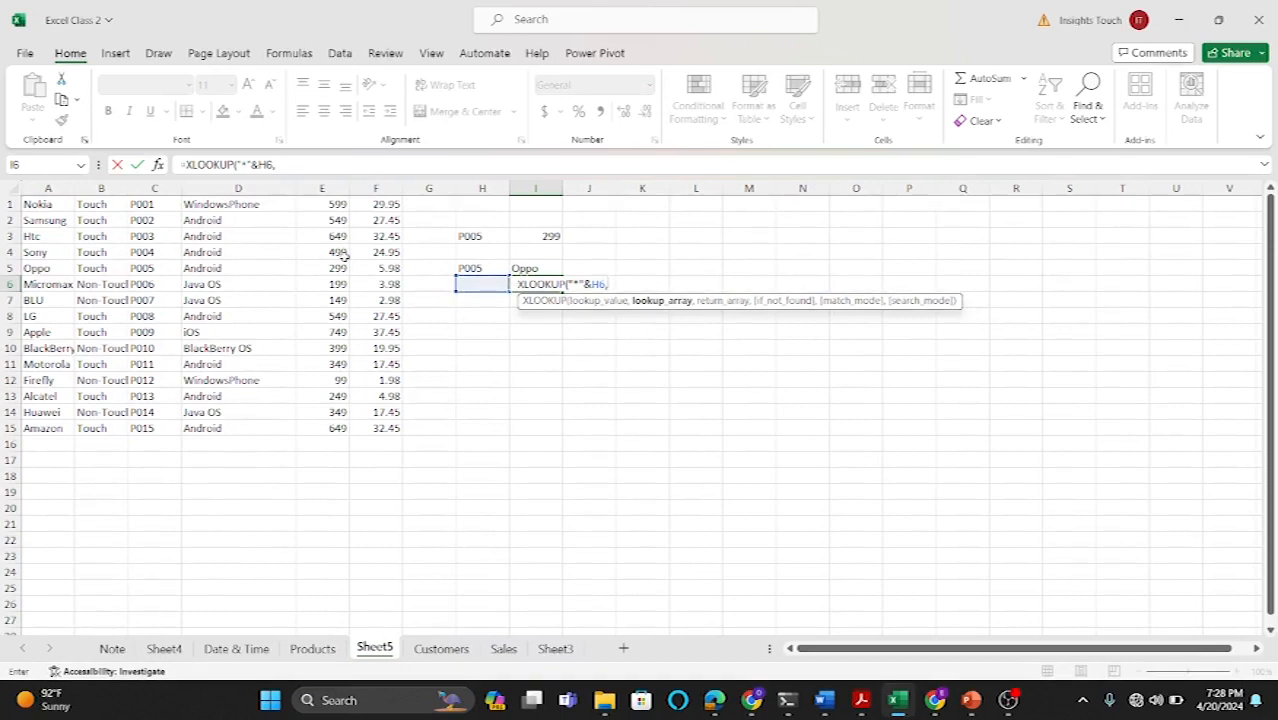
{"action": "left_click_drag", "start_coordinate": [148, 204], "coordinate": [151, 442]}
{"action": "type", "text": ","}
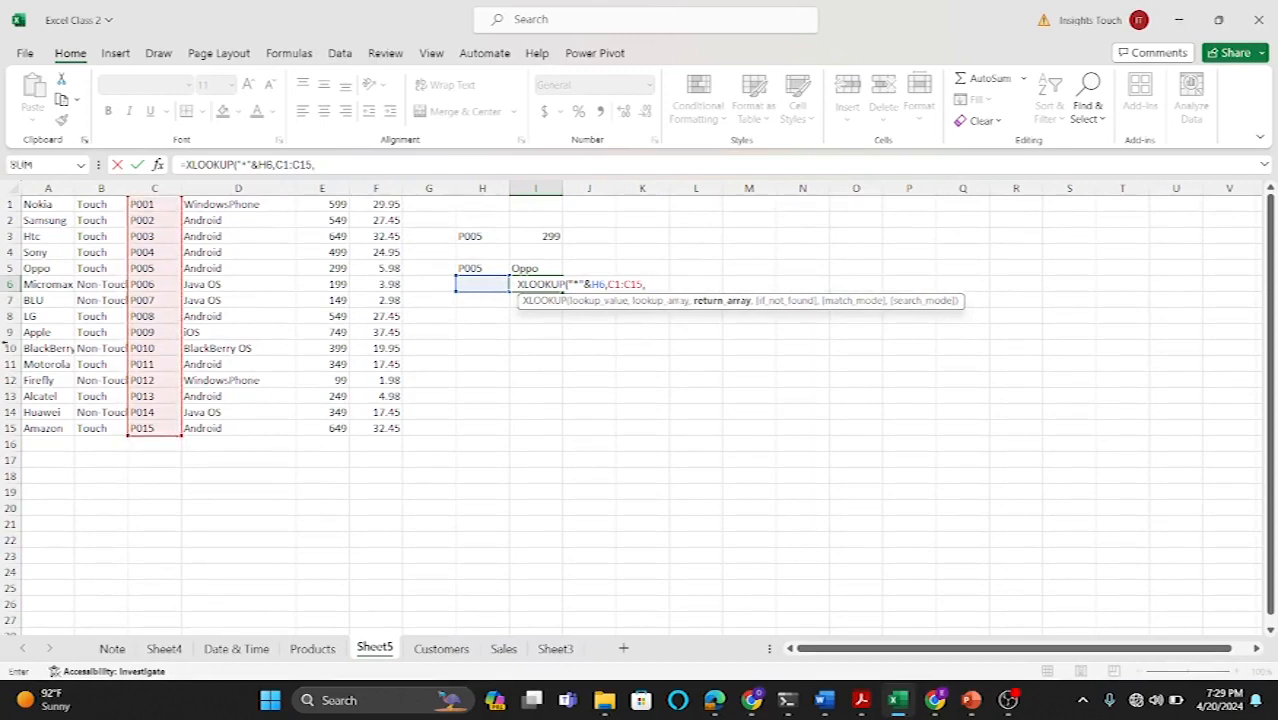
{"action": "left_click_drag", "start_coordinate": [92, 204], "coordinate": [84, 424]}
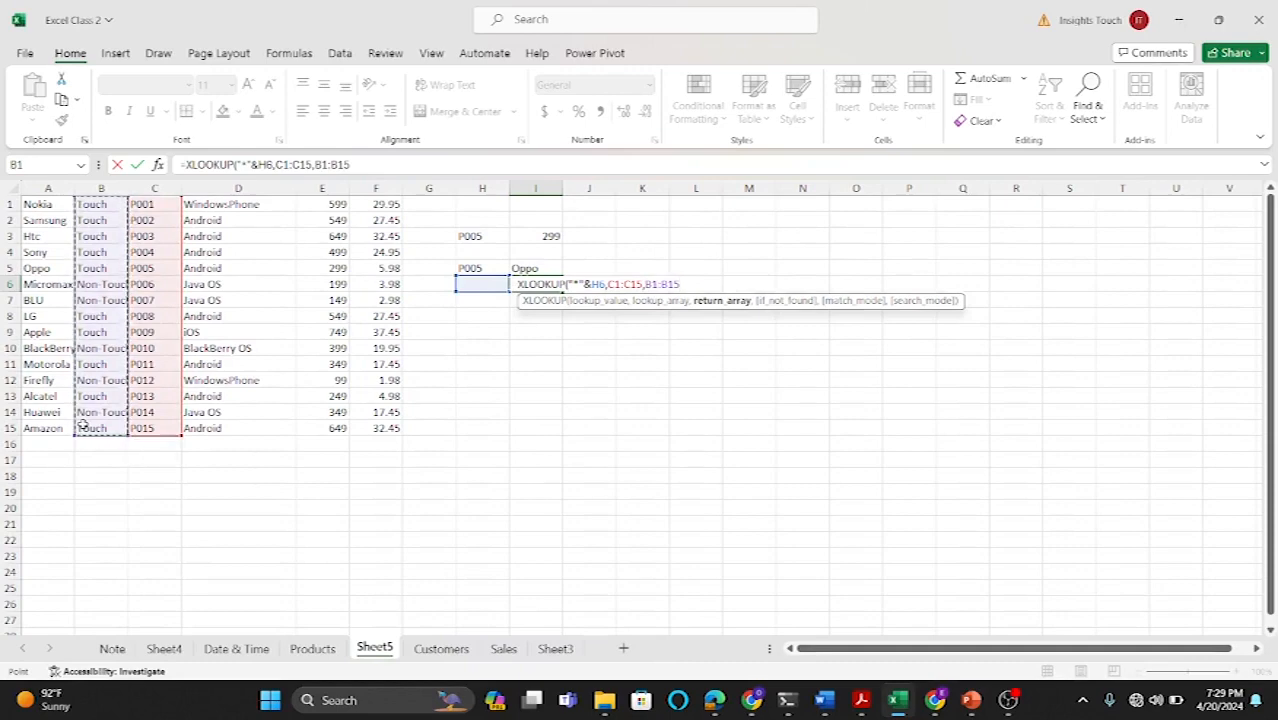
{"action": "type", "text": ",\""}
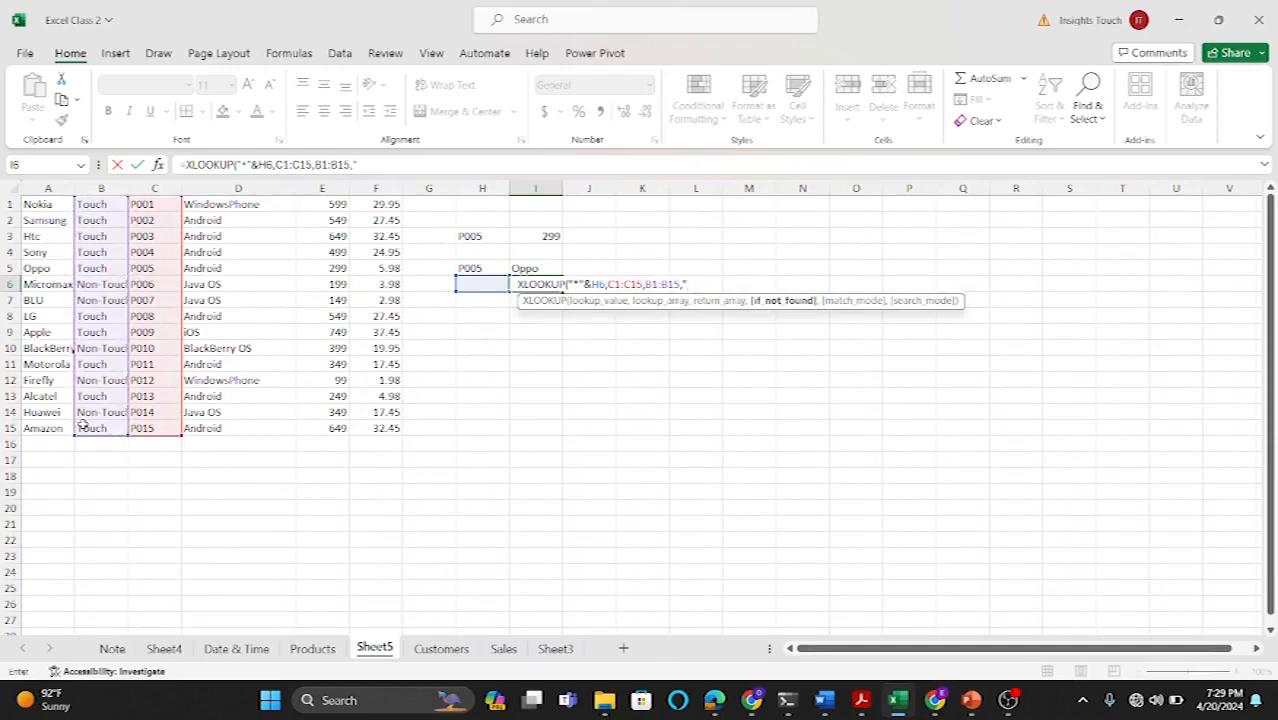
{"action": "type", "text": "NONE\","}
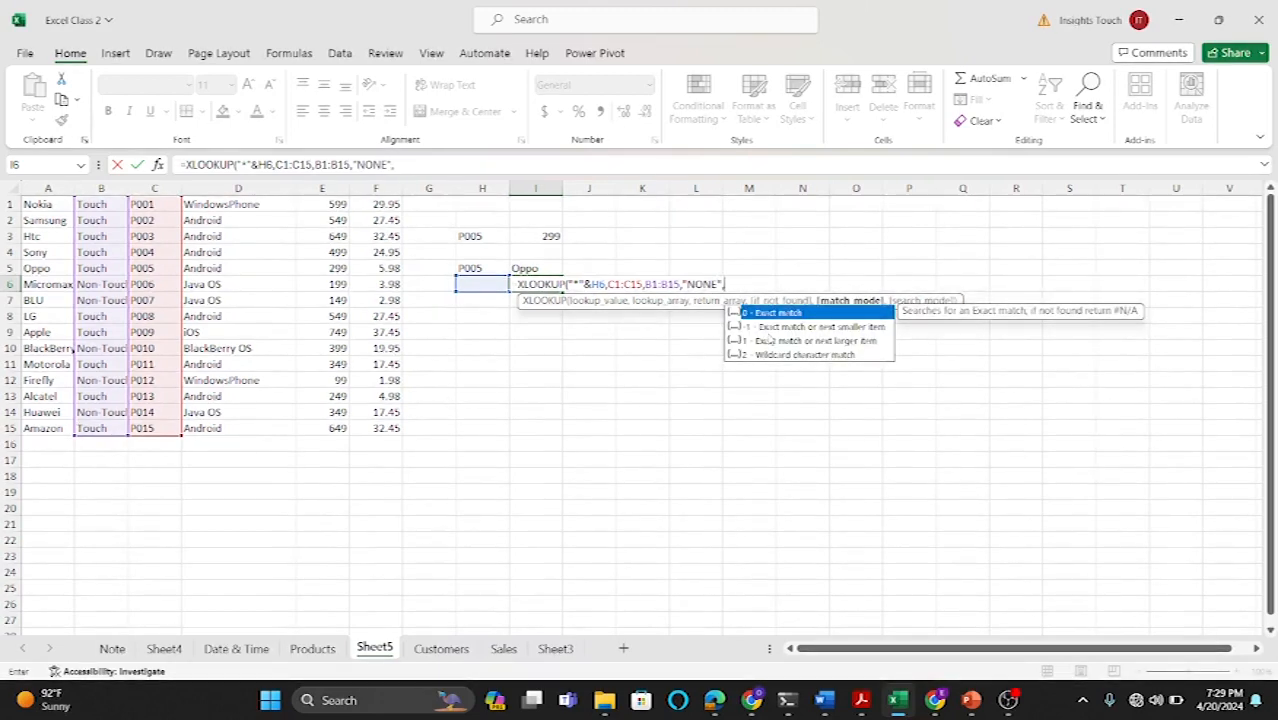
{"action": "double_click", "coordinate": [797, 356]}
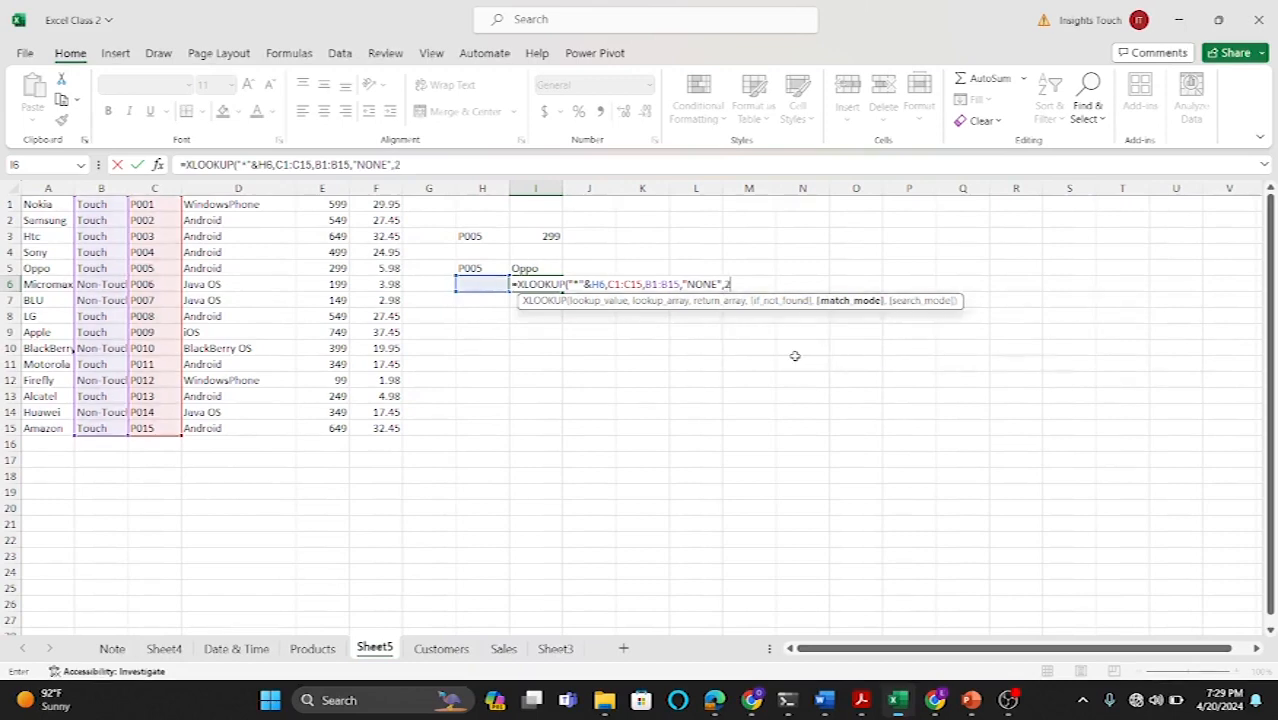
{"action": "type", "text": ")"}
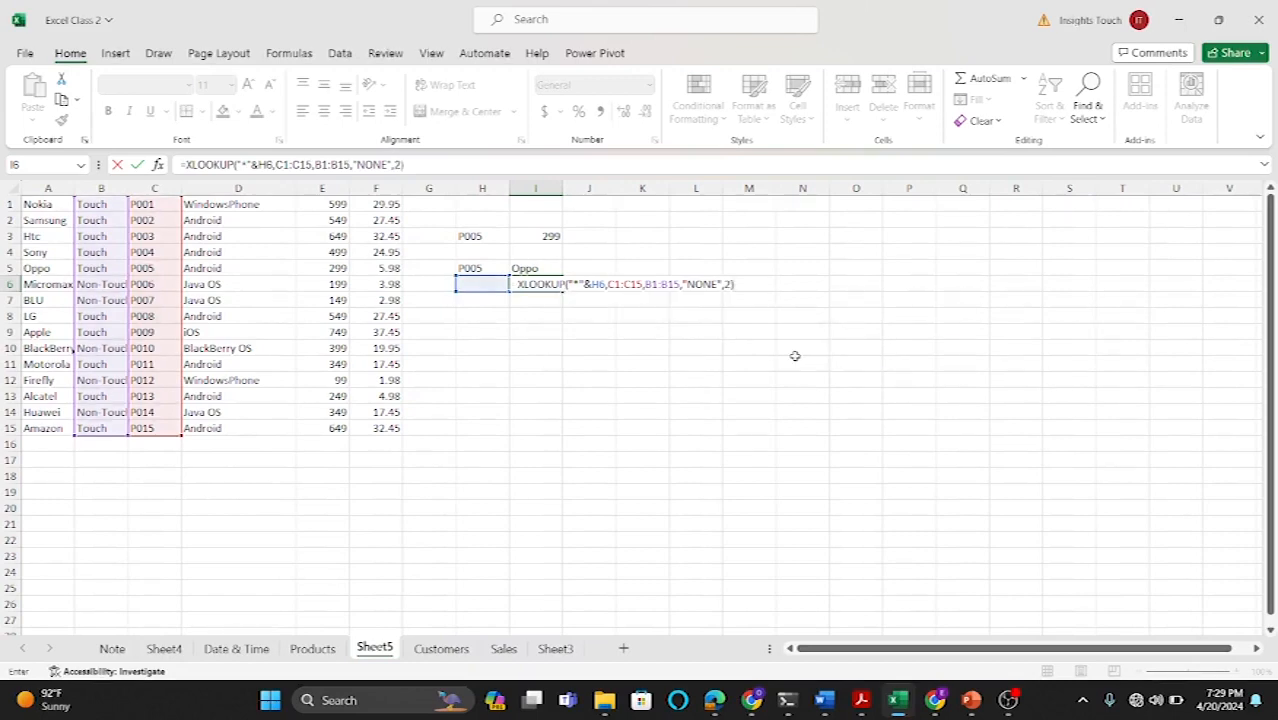
{"action": "key", "text": "Return"}
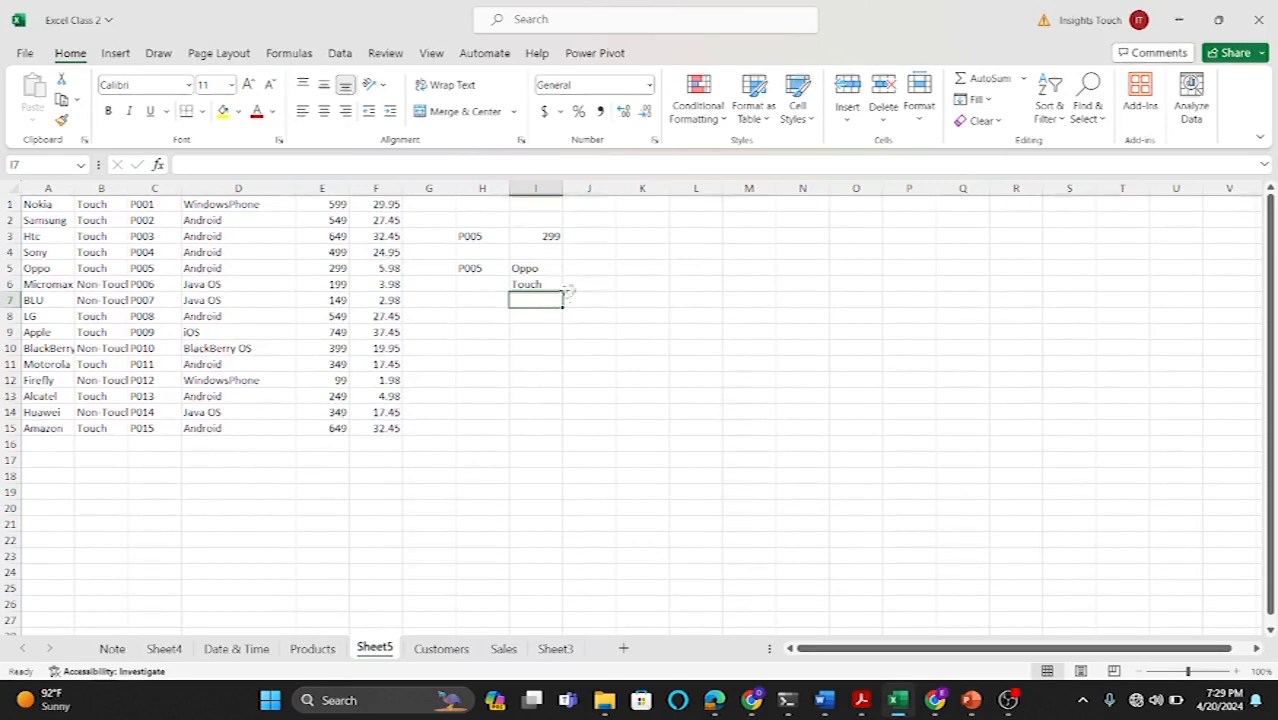
Step: Enter 06 in H6 as the partial product ID for the wildcard lookup
{"action": "left_click", "coordinate": [484, 284]}
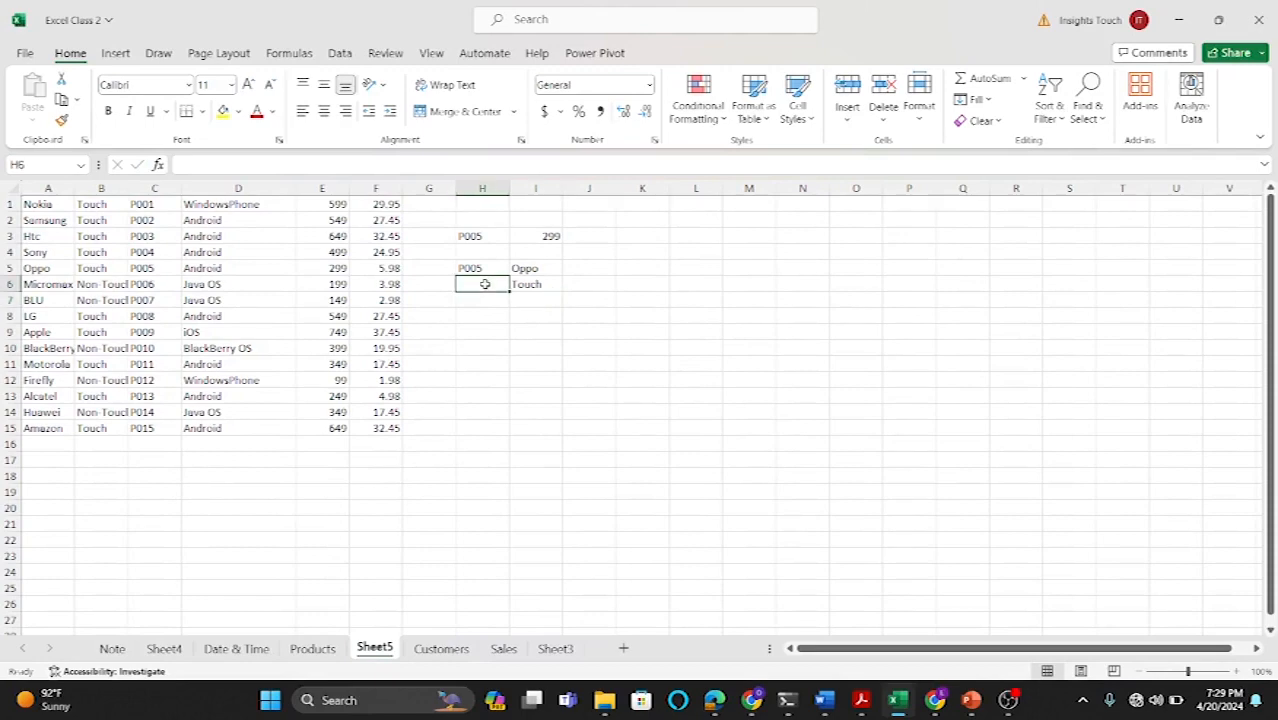
{"action": "type", "text": "0"}
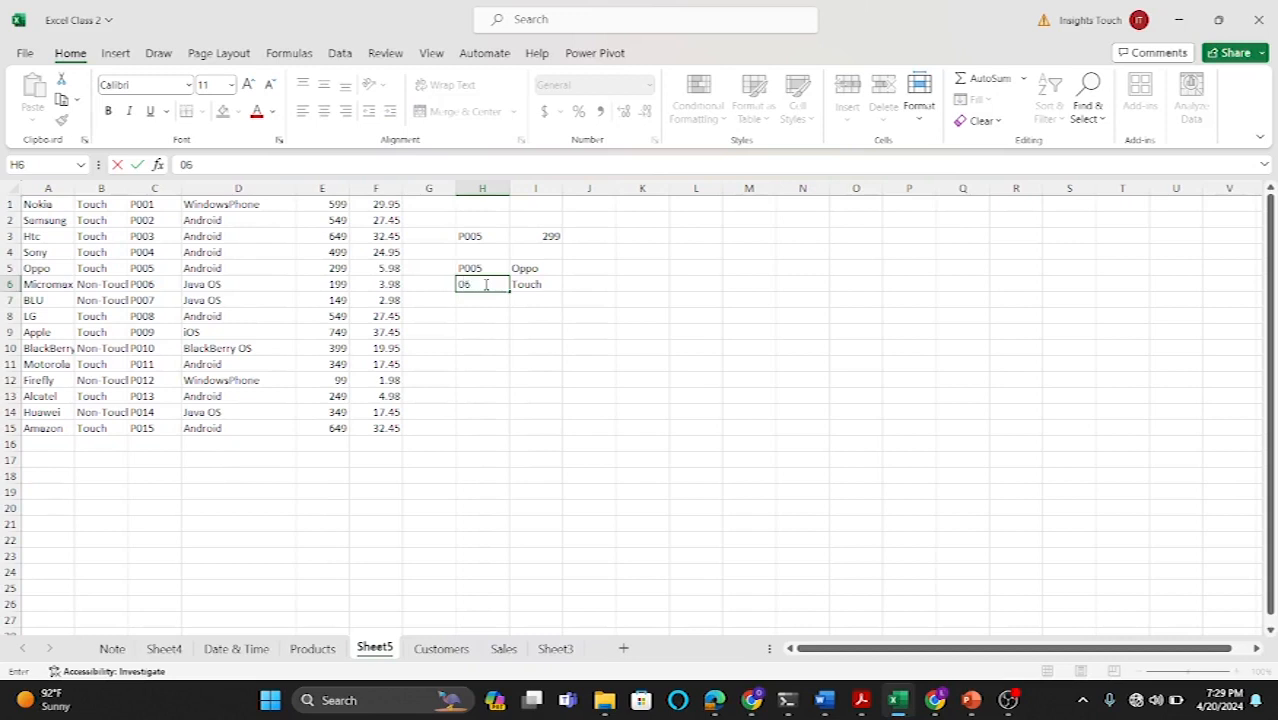
{"action": "type", "text": "6"}
{"action": "key", "text": "Return"}
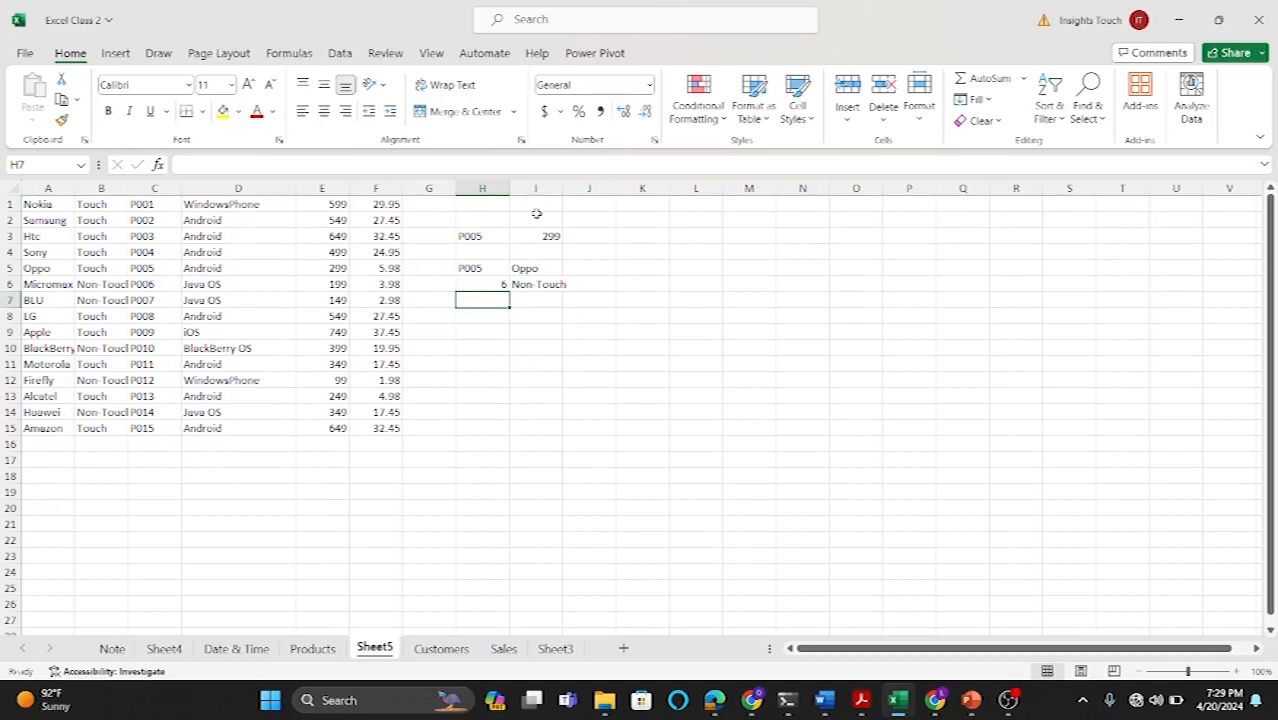
Step: Widen columns H and B and enter 10 in H6 as the partial product ID for the wildcard lookup
{"action": "mouse_move", "coordinate": [562, 188]}
{"action": "left_mouse_down"}
{"action": "mouse_move", "coordinate": [584, 188]}
{"action": "mouse_move", "coordinate": [518, 188]}
{"action": "mouse_move", "coordinate": [542, 188]}
{"action": "left_mouse_up"}
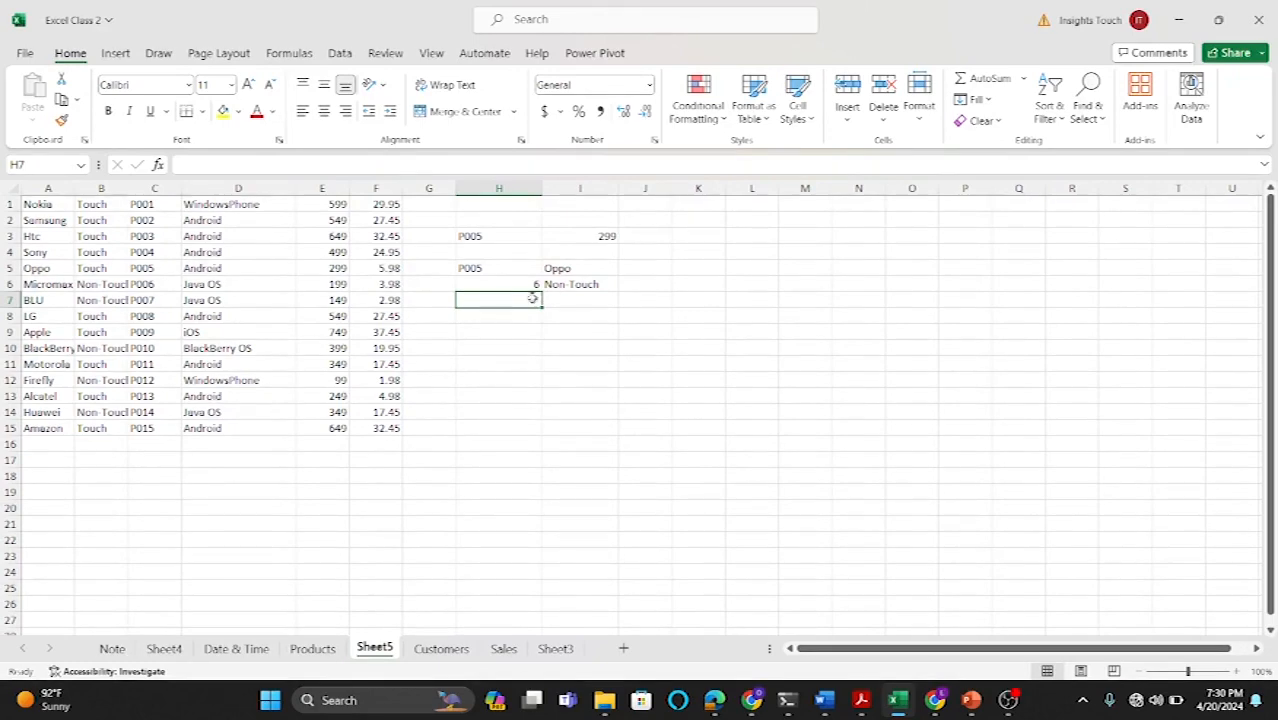
{"action": "left_click", "coordinate": [527, 283]}
{"action": "key", "text": "BackSpace"}
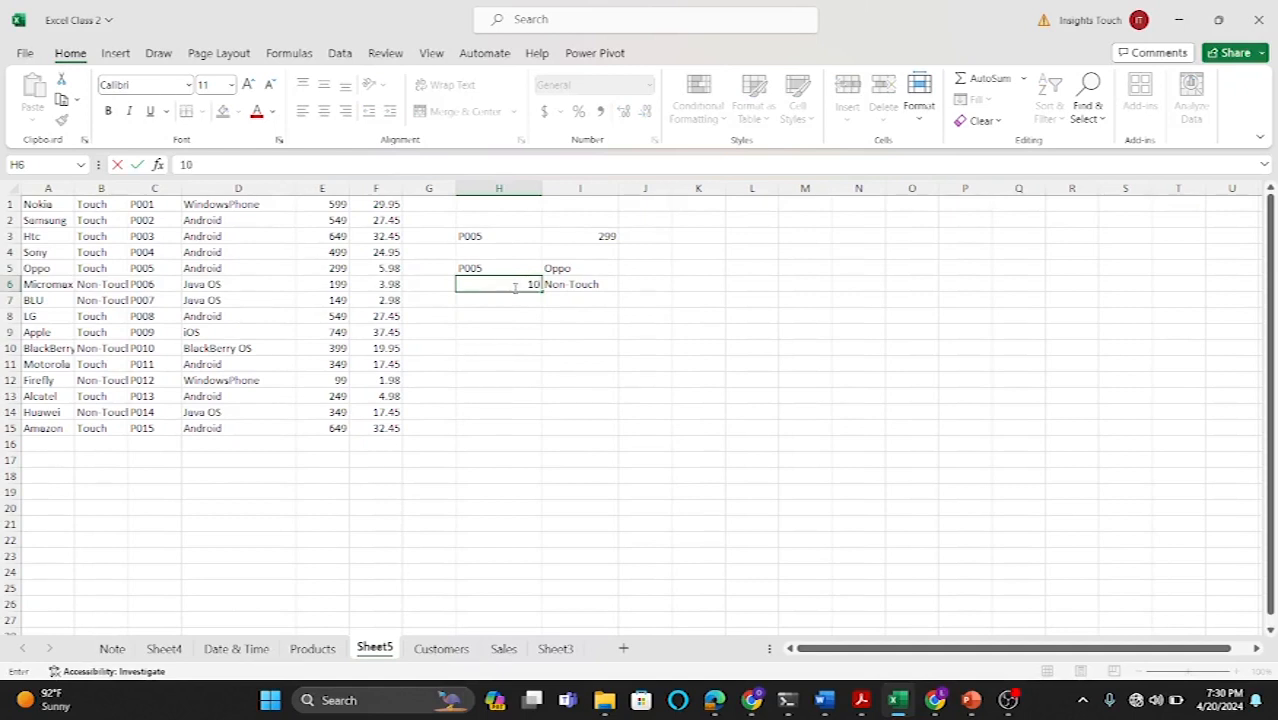
{"action": "key", "text": "Return"}
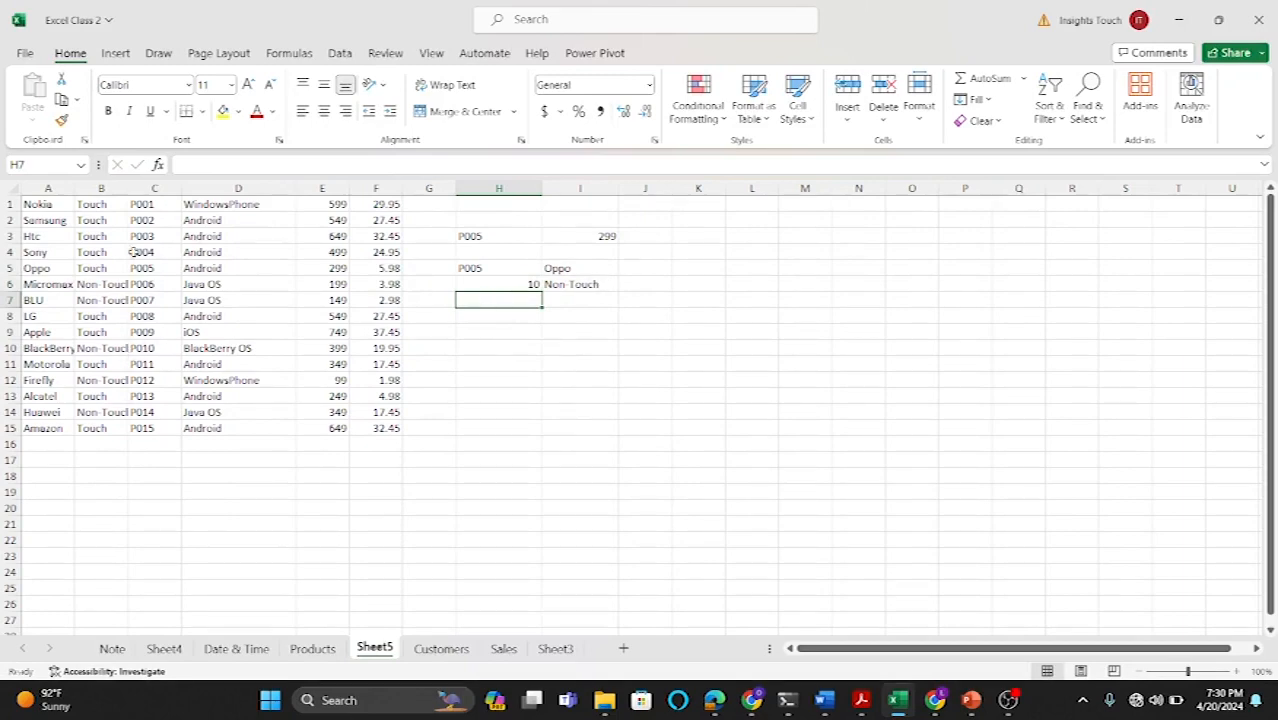
{"action": "left_click_drag", "start_coordinate": [126, 186], "coordinate": [158, 186]}
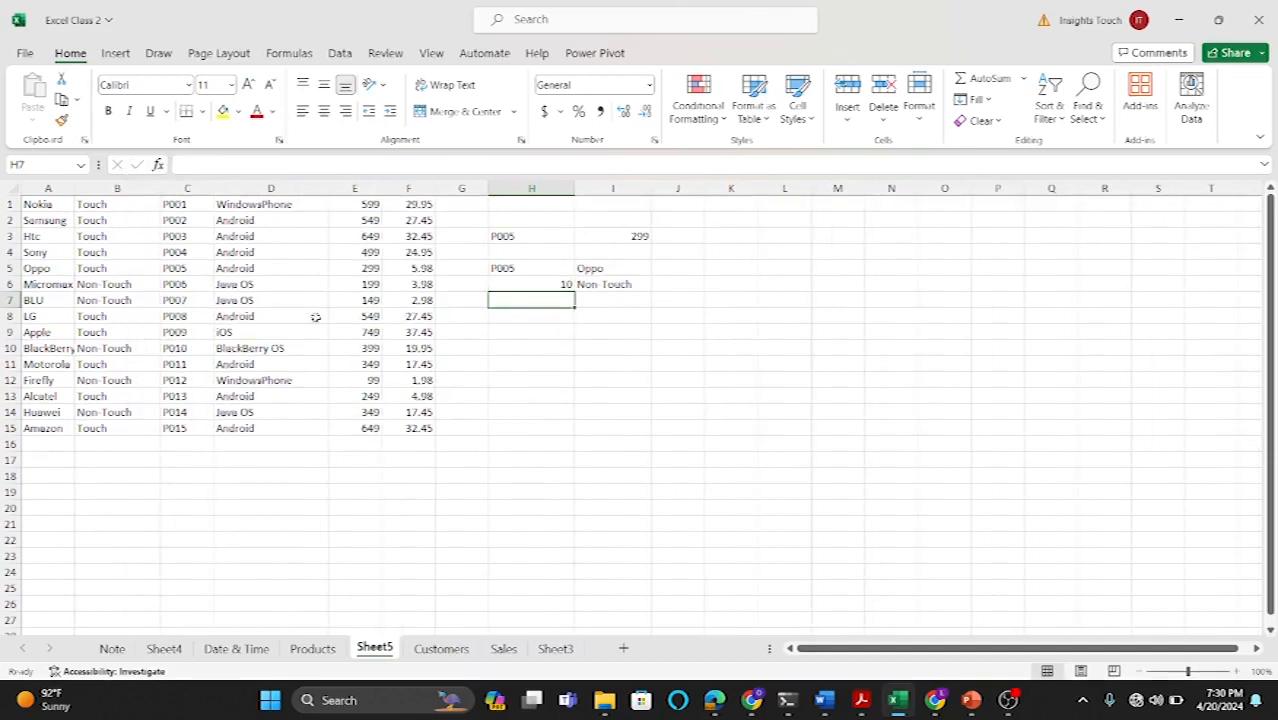
{"action": "left_click", "coordinate": [474, 488]}
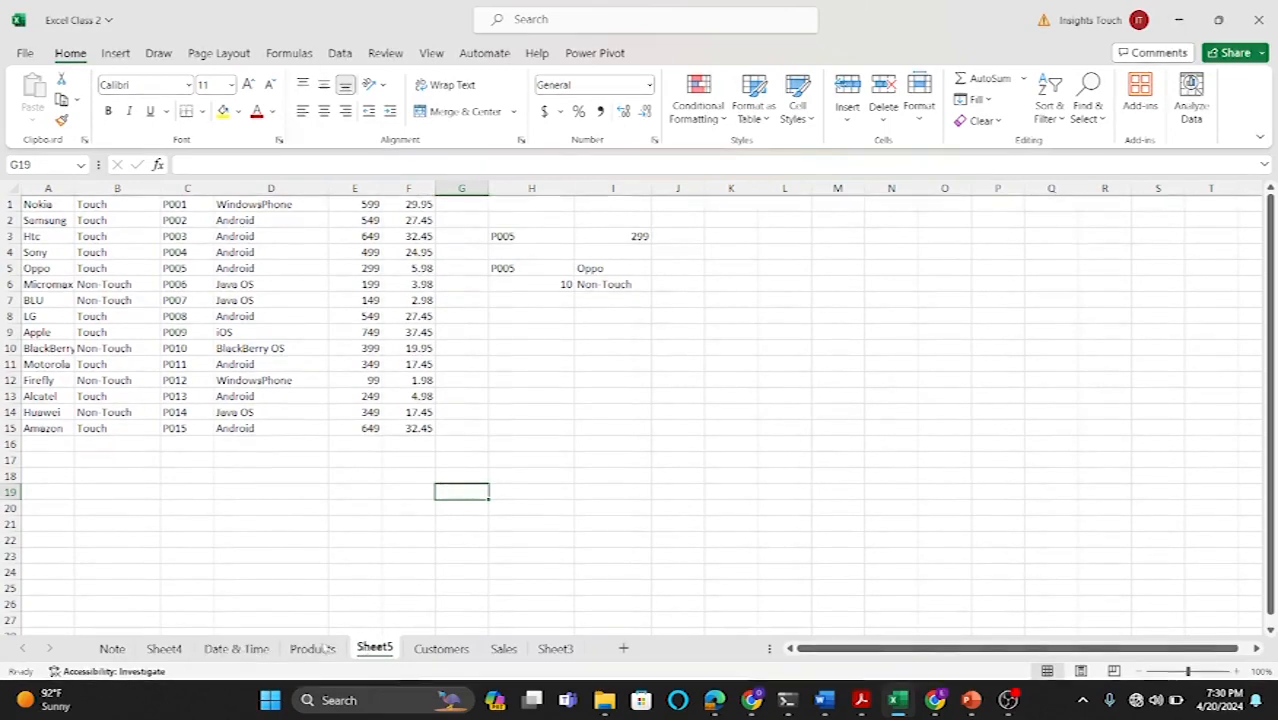
Step: Move the Sheet5 tab to the end of the sheet tabs, after Sheet3
{"action": "left_click_drag", "start_coordinate": [378, 652], "coordinate": [575, 650]}
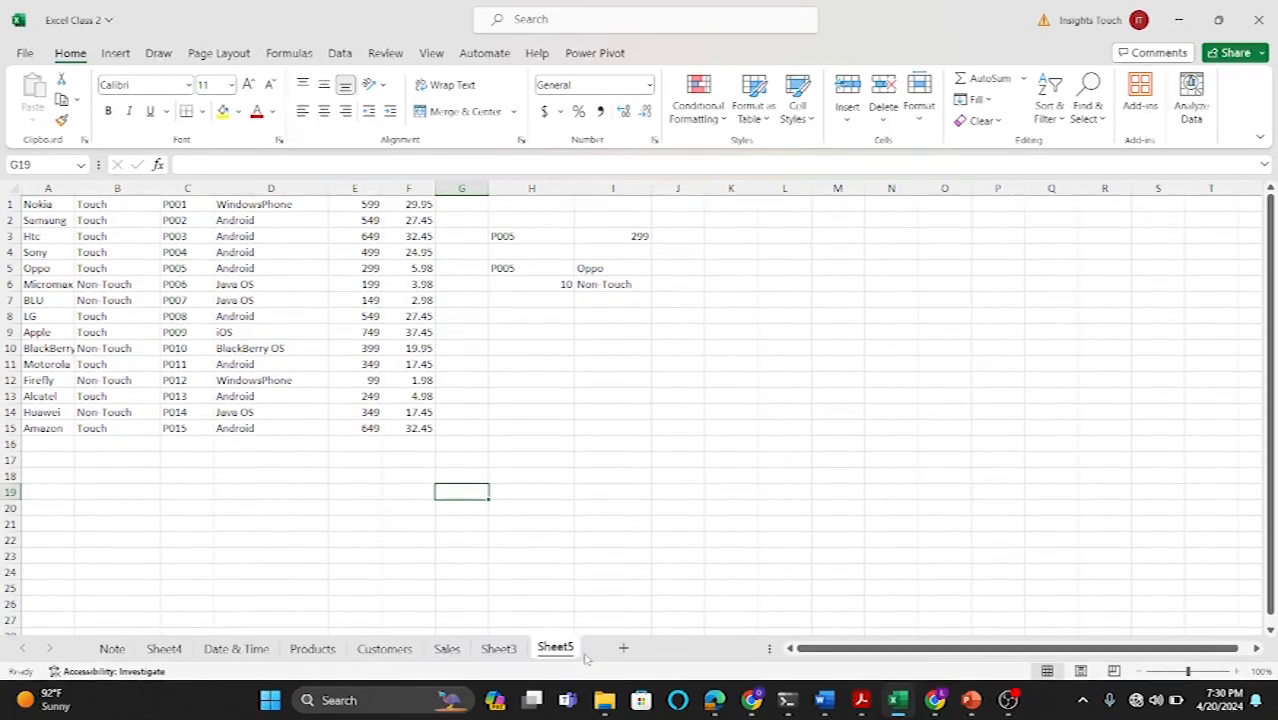
Step: Switch between the Products, Customers and Sales sheets to compare their tables
{"action": "left_click", "coordinate": [314, 648]}
{"action": "left_click", "coordinate": [369, 576]}
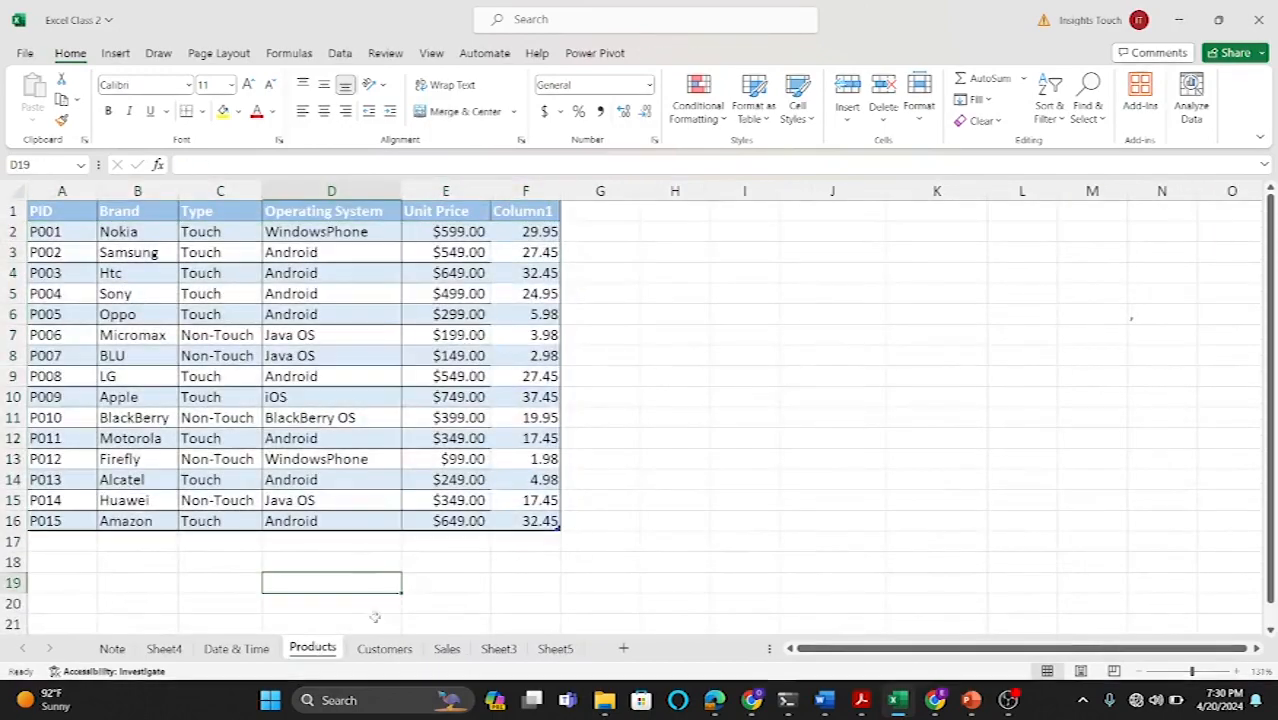
{"action": "left_click", "coordinate": [376, 650]}
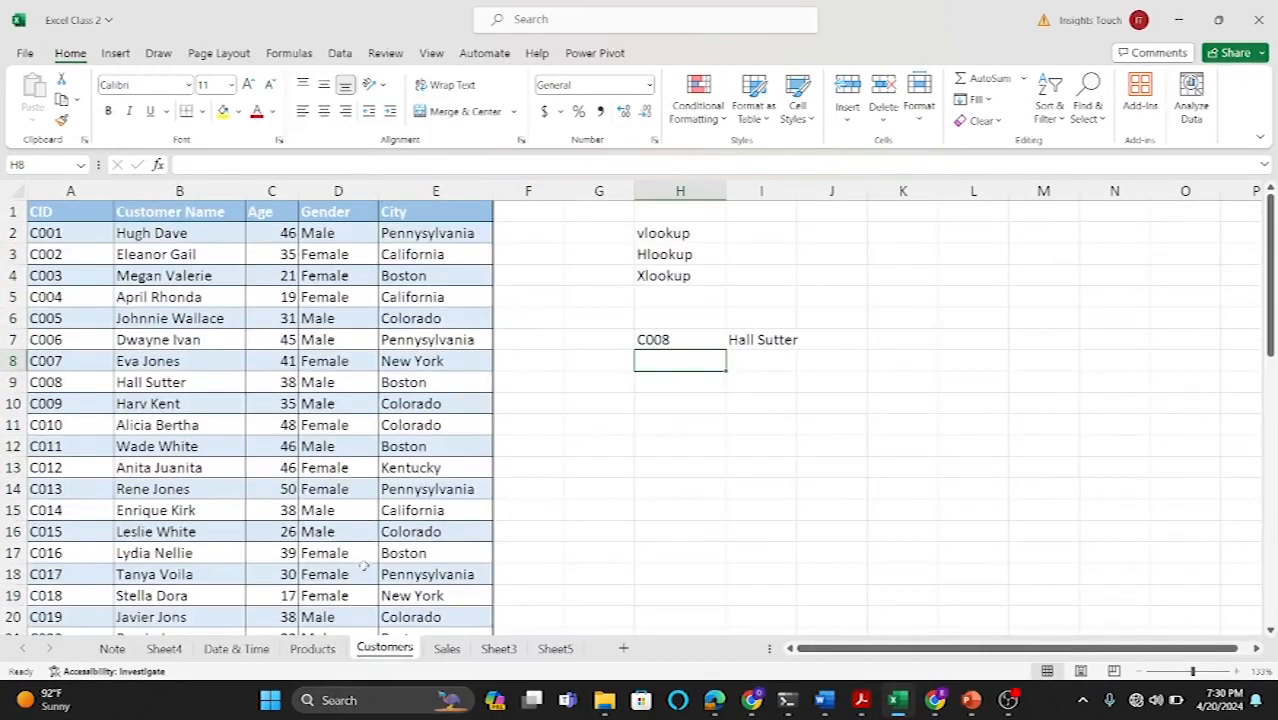
{"action": "left_click", "coordinate": [315, 650]}
{"action": "left_click", "coordinate": [385, 650]}
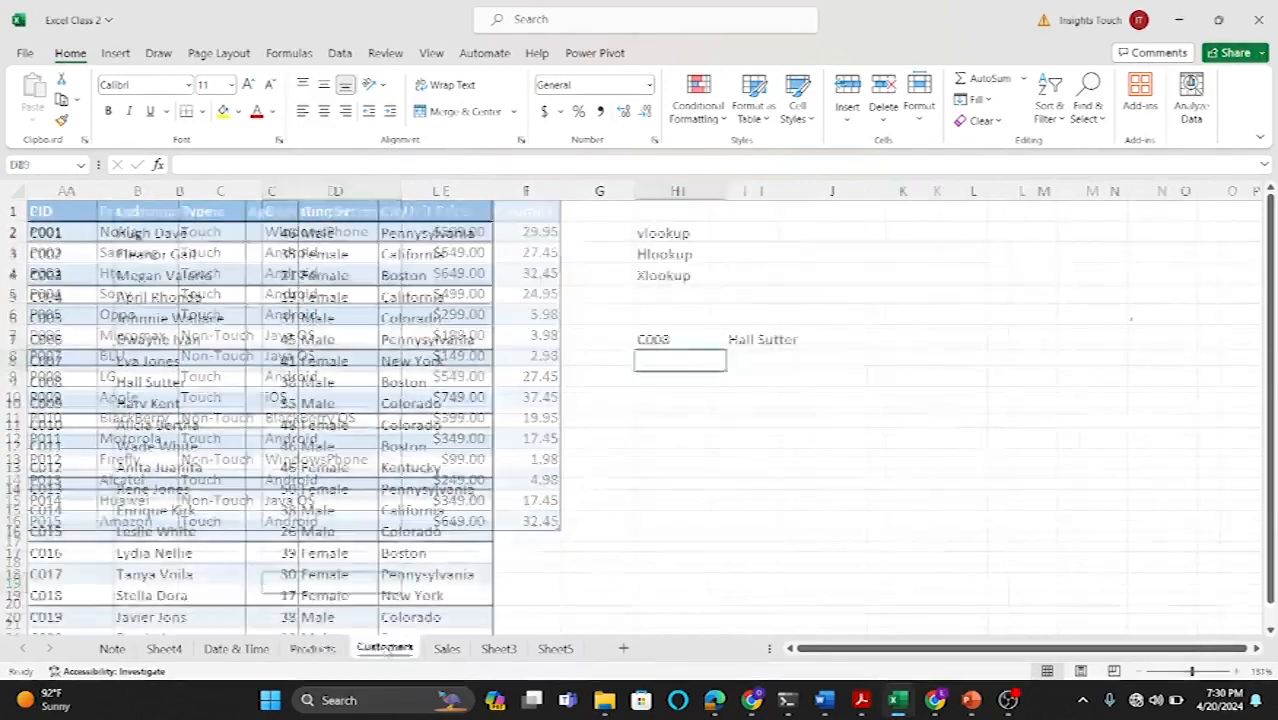
{"action": "left_click", "coordinate": [446, 649]}
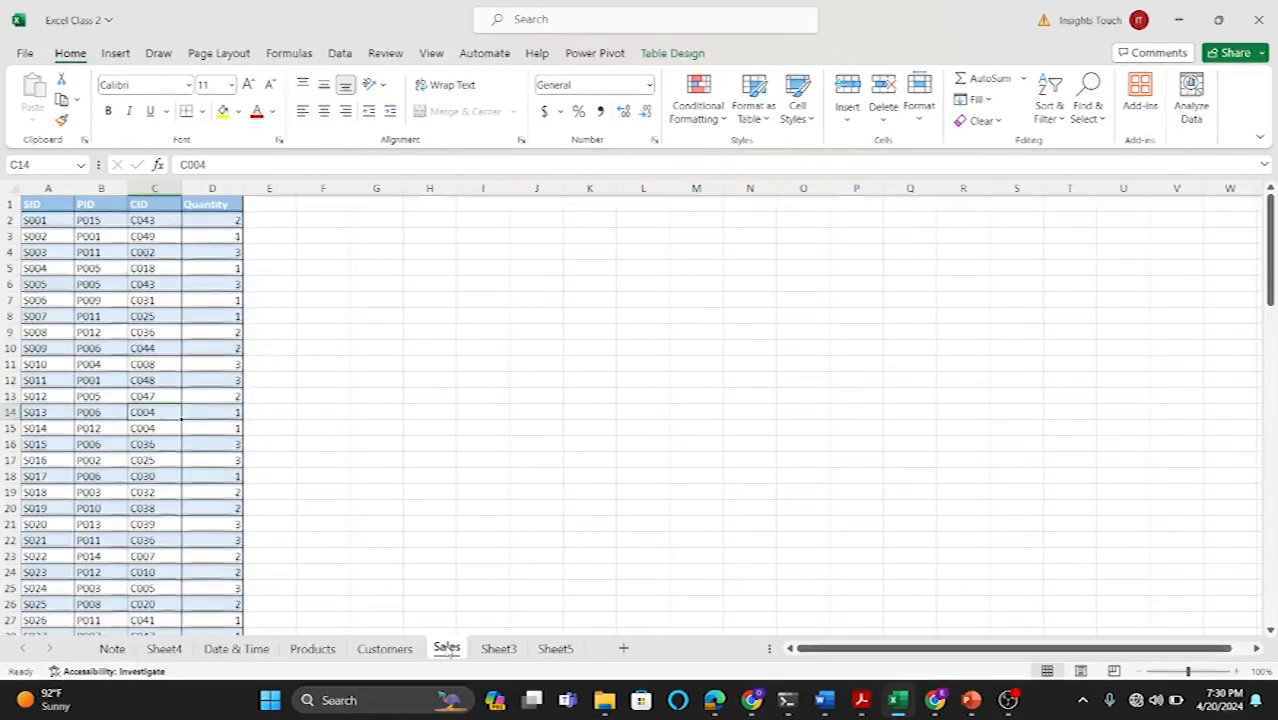
{"action": "left_click", "coordinate": [386, 650]}
{"action": "left_click", "coordinate": [322, 650]}
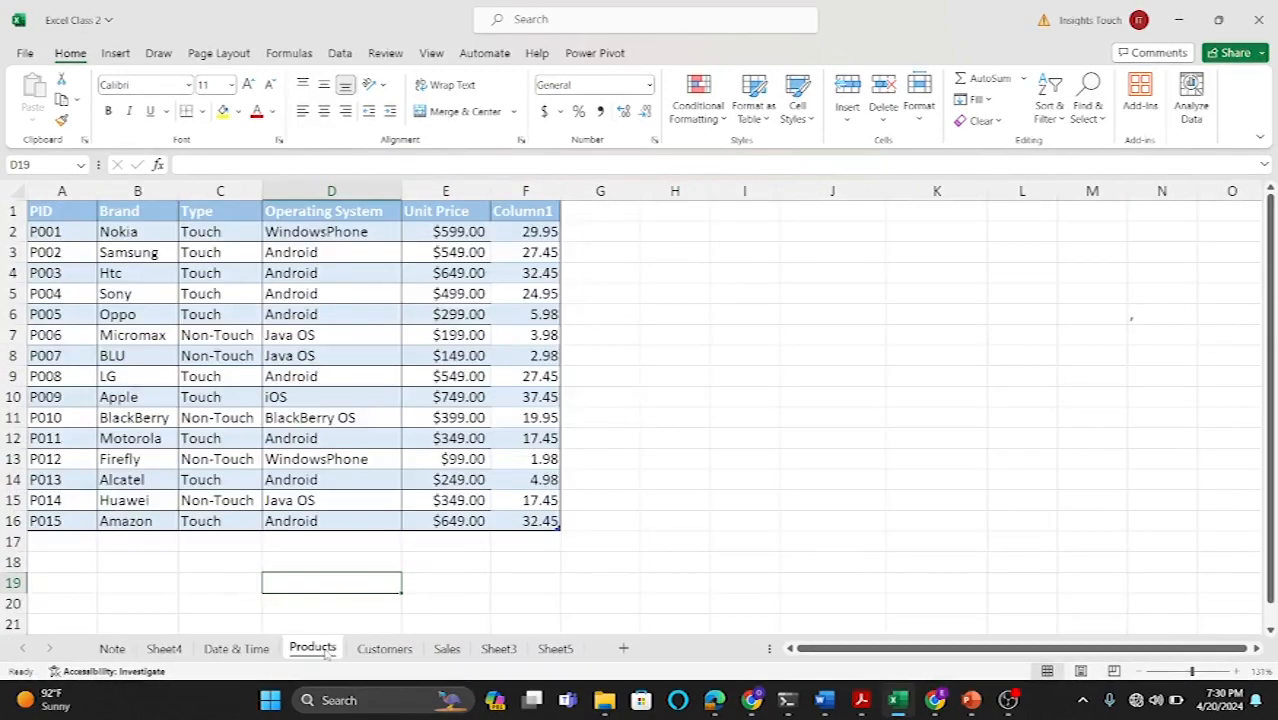
Step: On the Customers sheet, clear the earlier lookup labels and results in H2:I7
{"action": "left_click", "coordinate": [385, 650]}
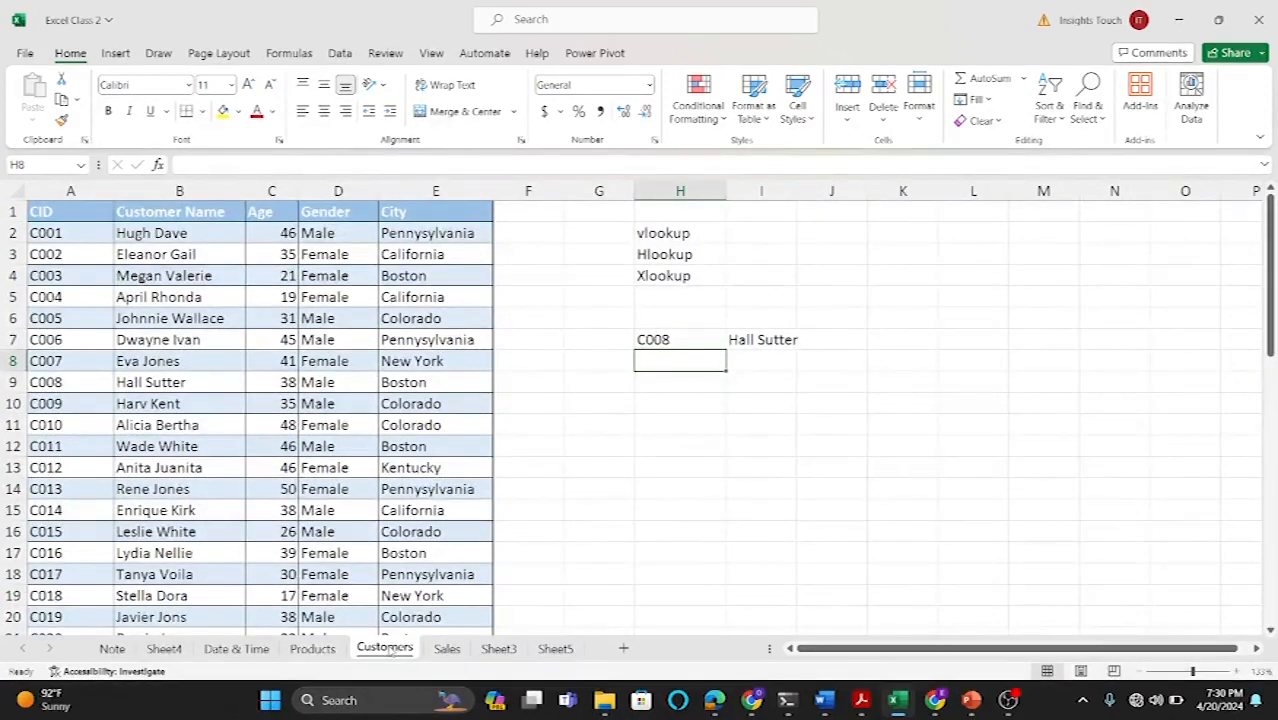
{"action": "left_click_drag", "start_coordinate": [680, 233], "coordinate": [767, 342]}
{"action": "key", "text": "Delete"}
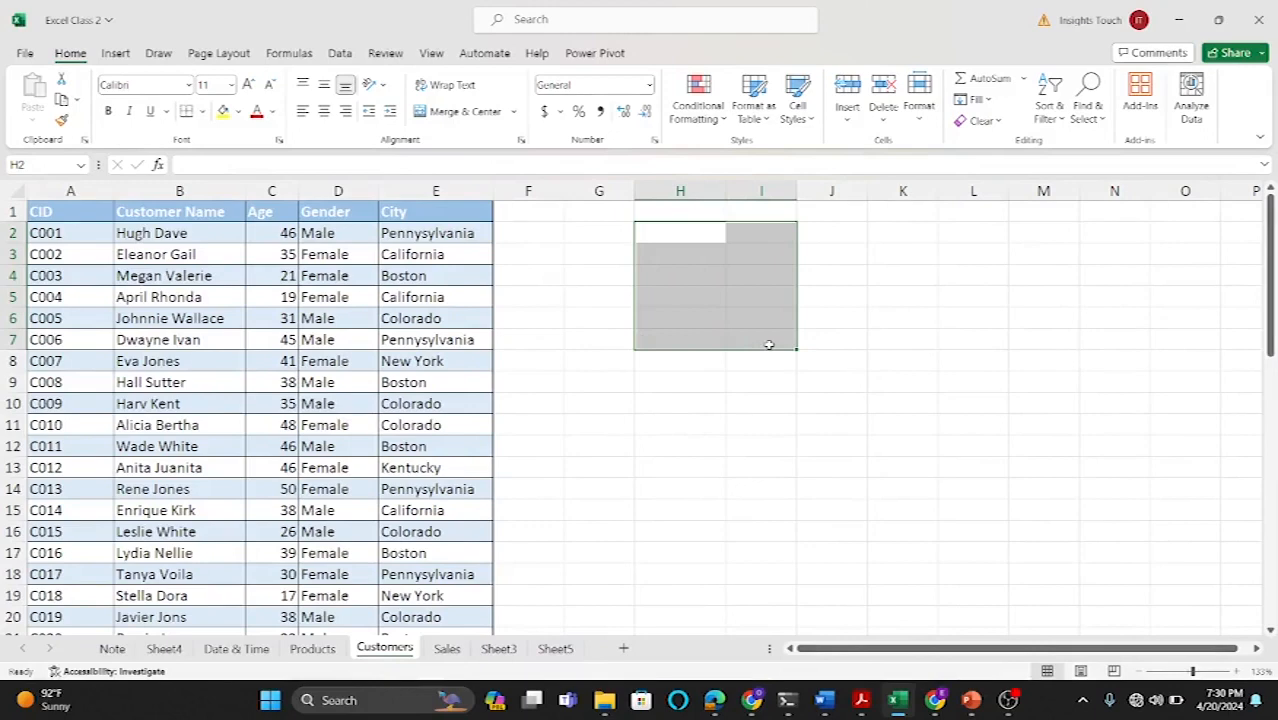
{"action": "left_click", "coordinate": [853, 423]}
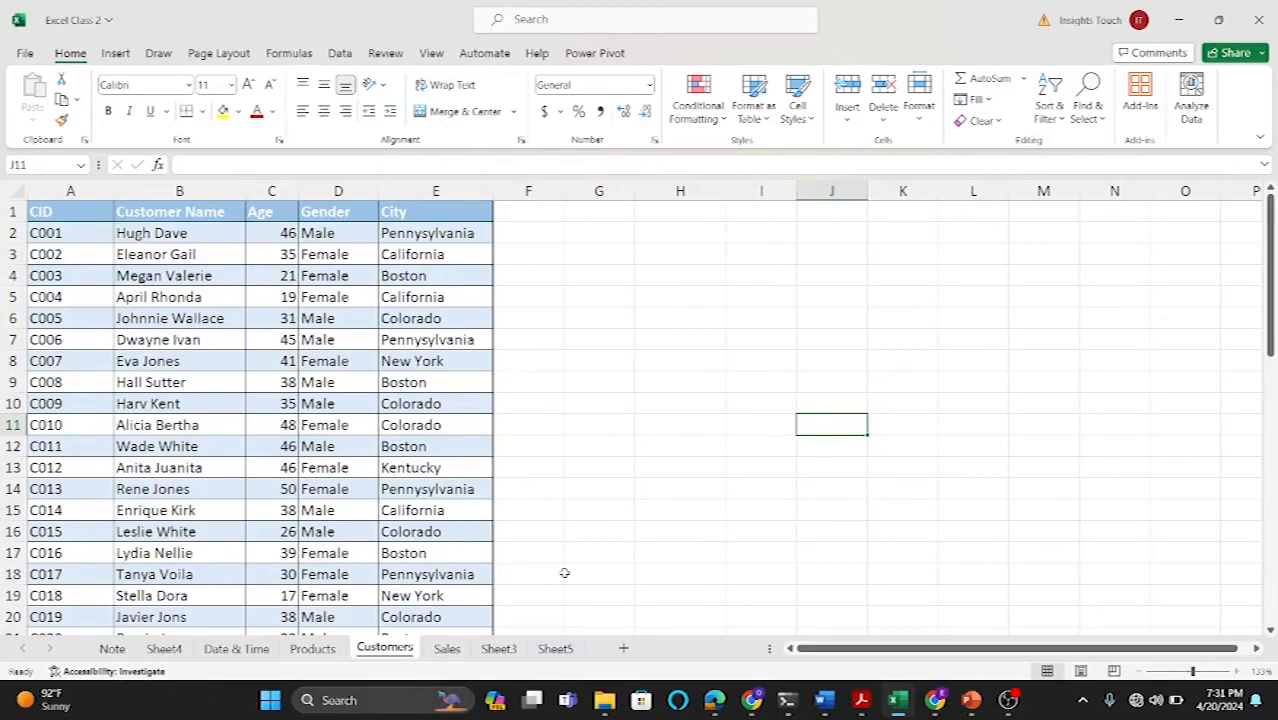
Step: Review the Sales, Products and Customers sheets to see how their ID columns relate
{"action": "left_click", "coordinate": [447, 649]}
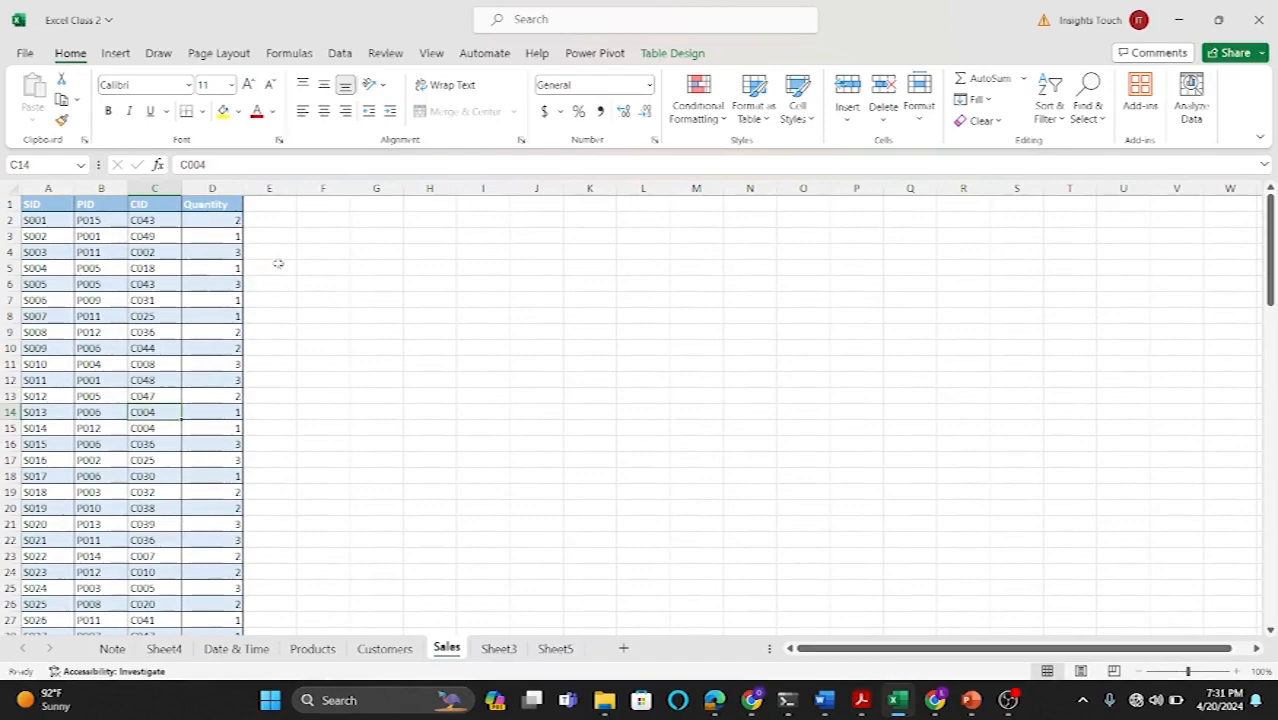
{"action": "left_click", "coordinate": [312, 649]}
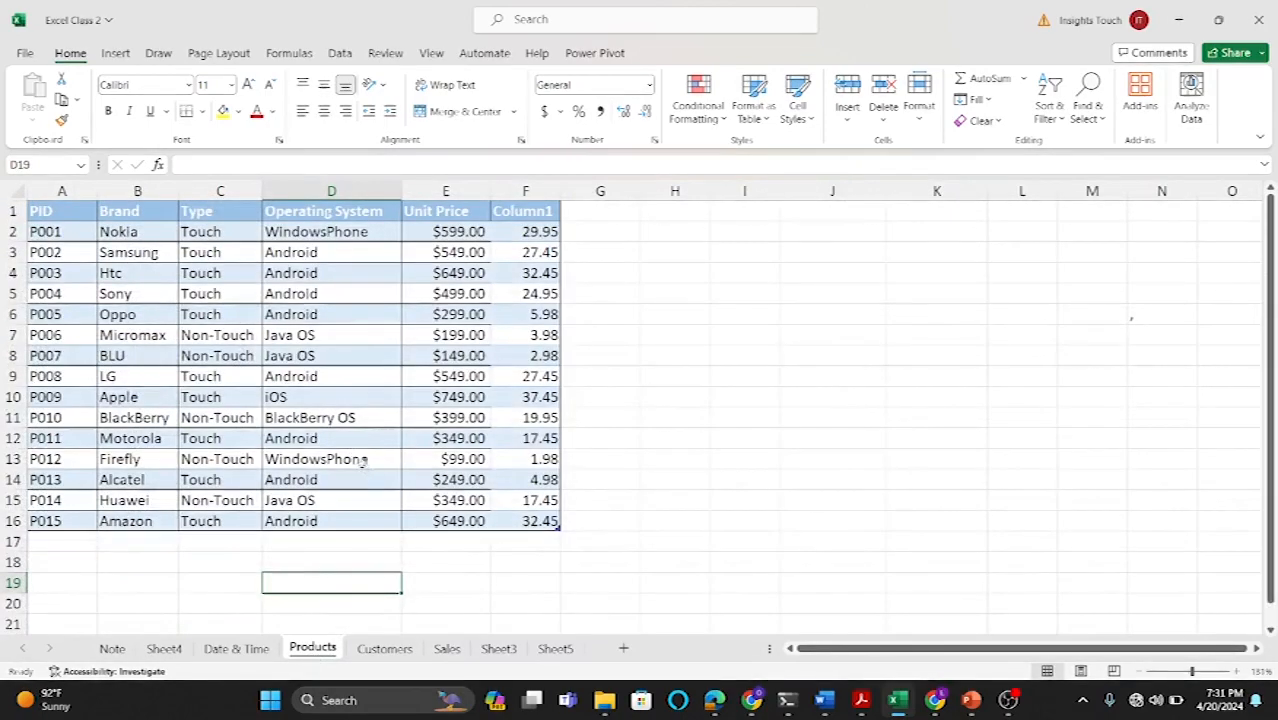
{"action": "left_click", "coordinate": [398, 650]}
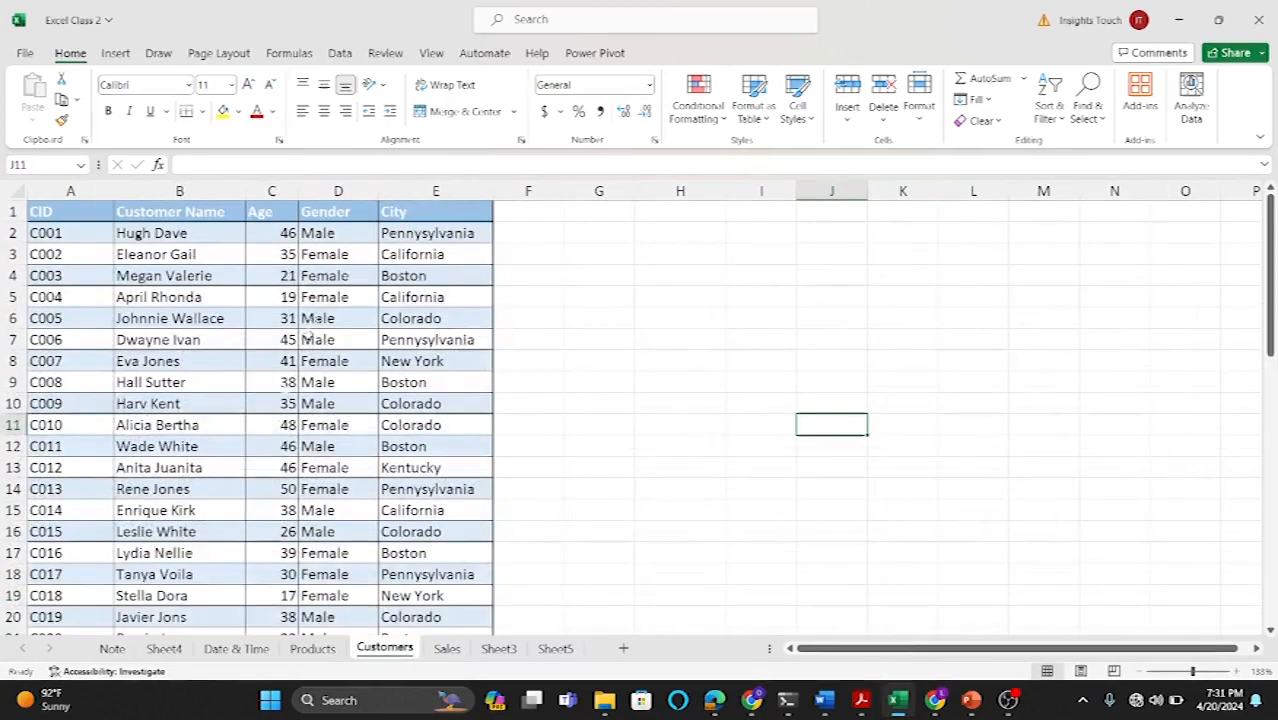
{"action": "left_click", "coordinate": [447, 648]}
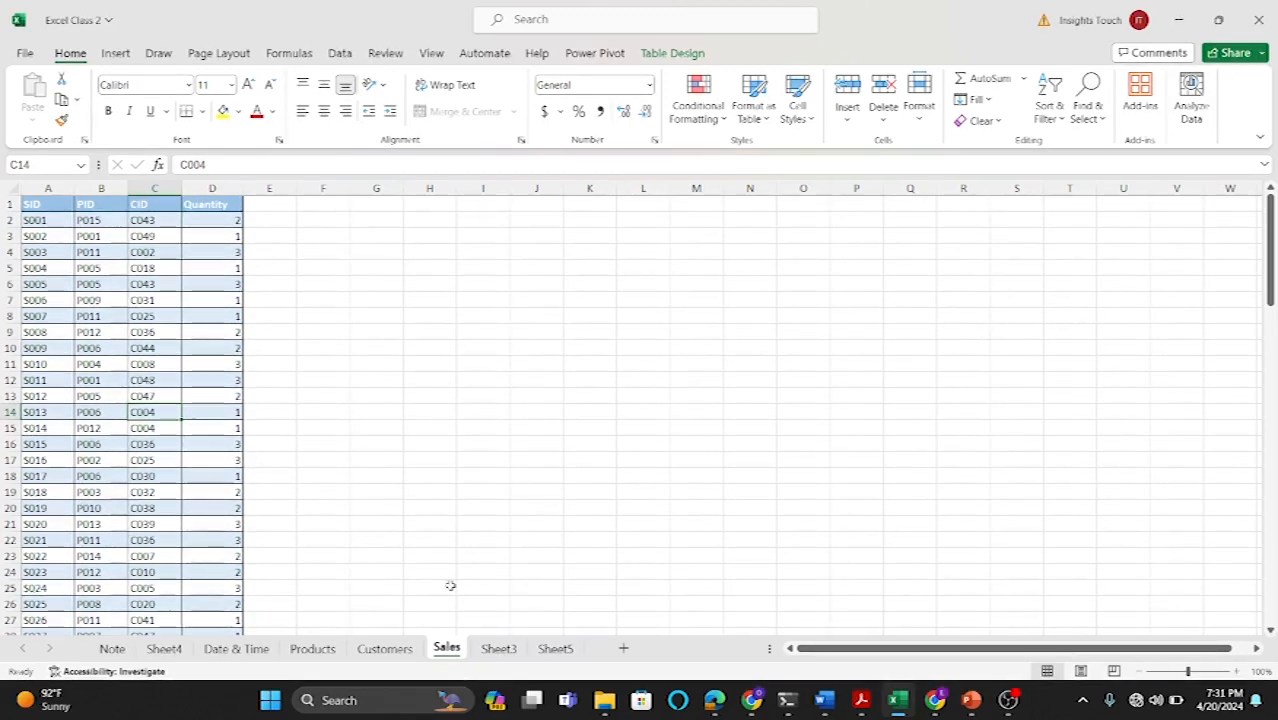
{"action": "left_click", "coordinate": [311, 650]}
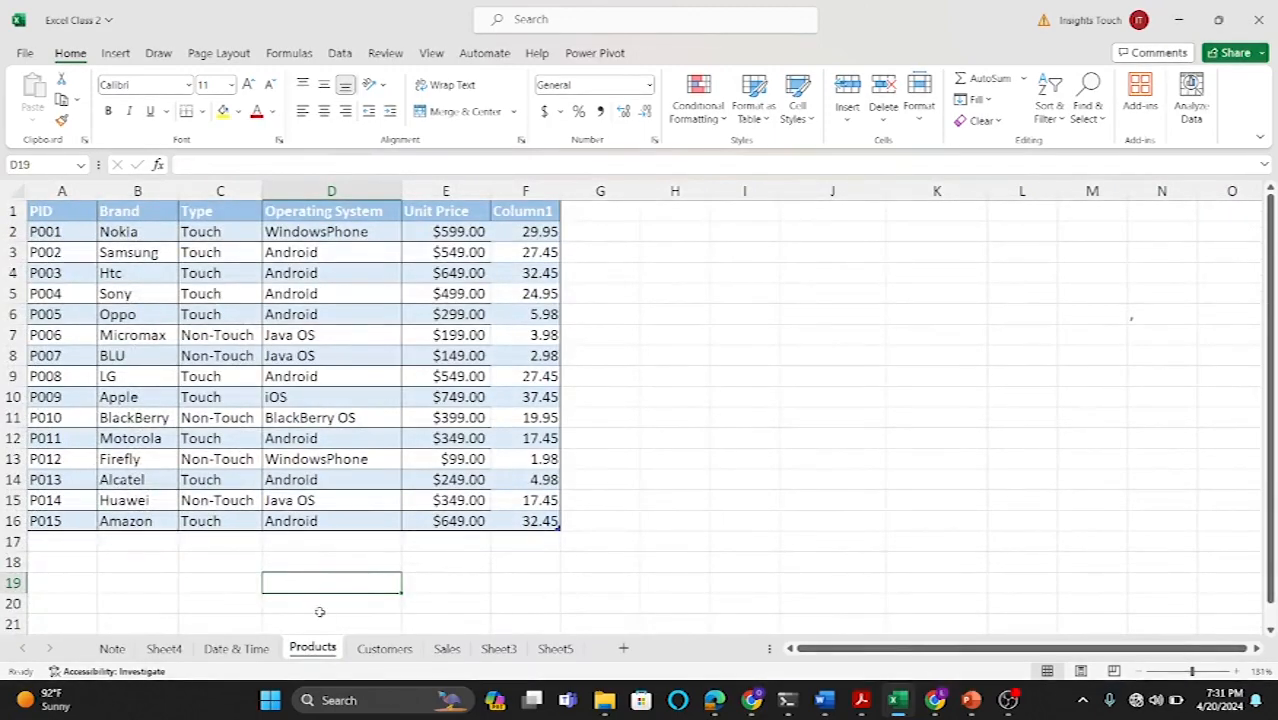
{"action": "left_click", "coordinate": [446, 649]}
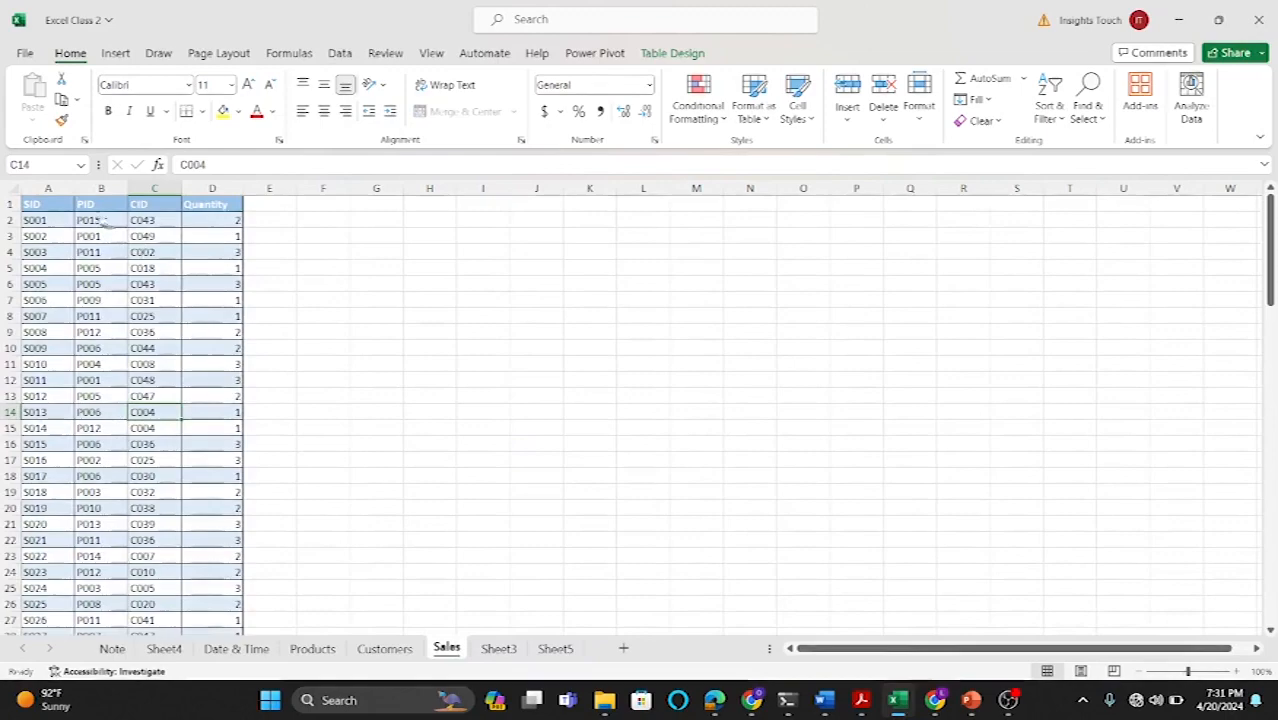
{"action": "scroll", "coordinate": [295, 393], "scroll_direction": "up", "scroll_amount": 2, "text": "ctrl"}
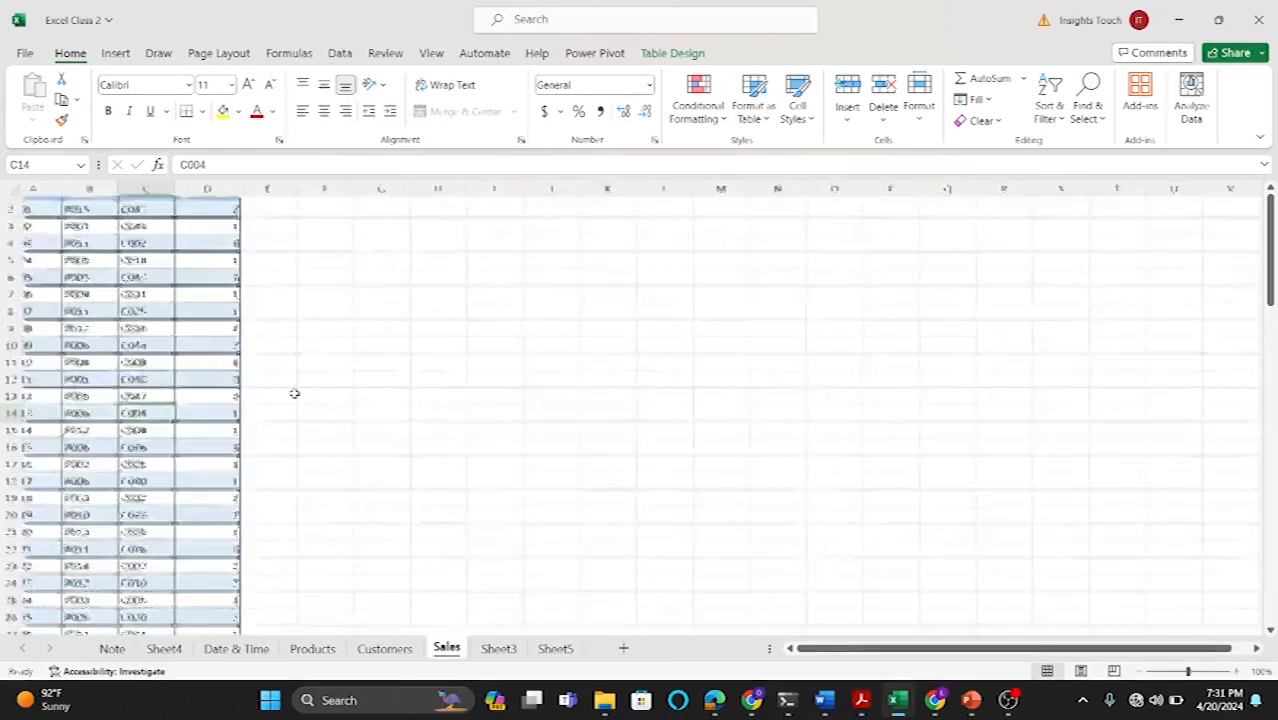
{"action": "scroll", "coordinate": [295, 393], "scroll_direction": "up", "scroll_amount": 1}
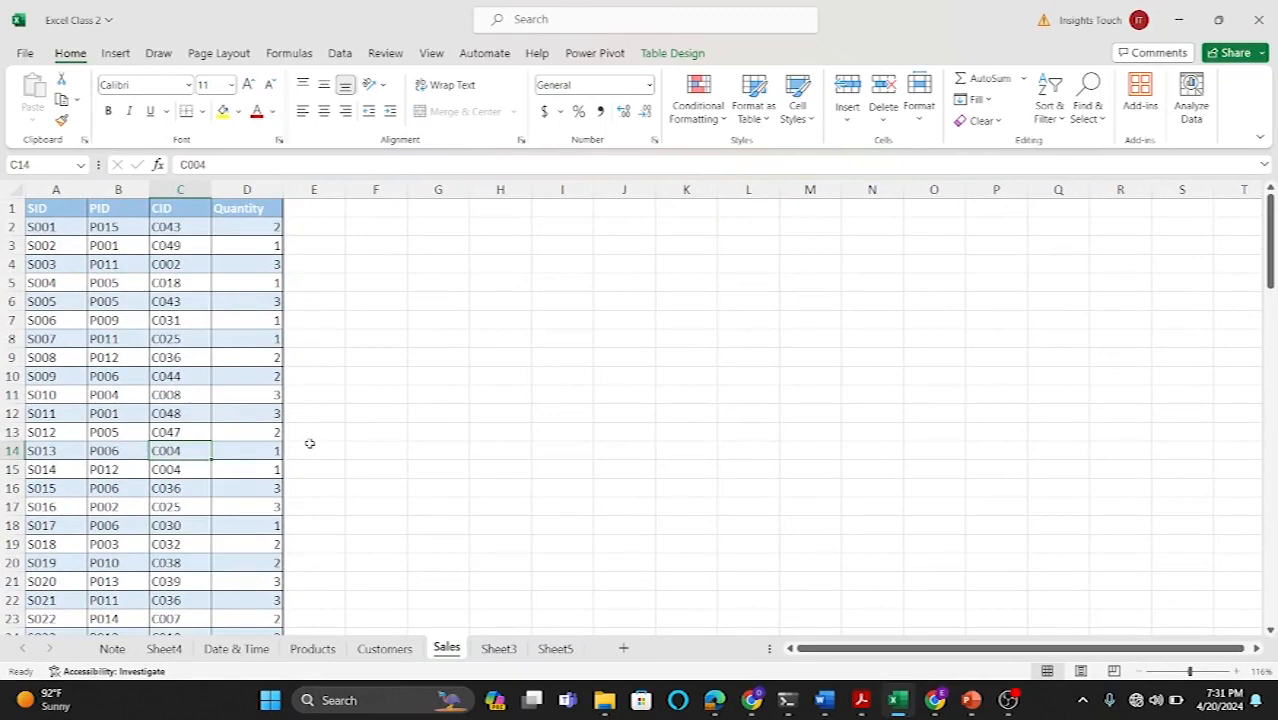
{"action": "left_click", "coordinate": [321, 231]}
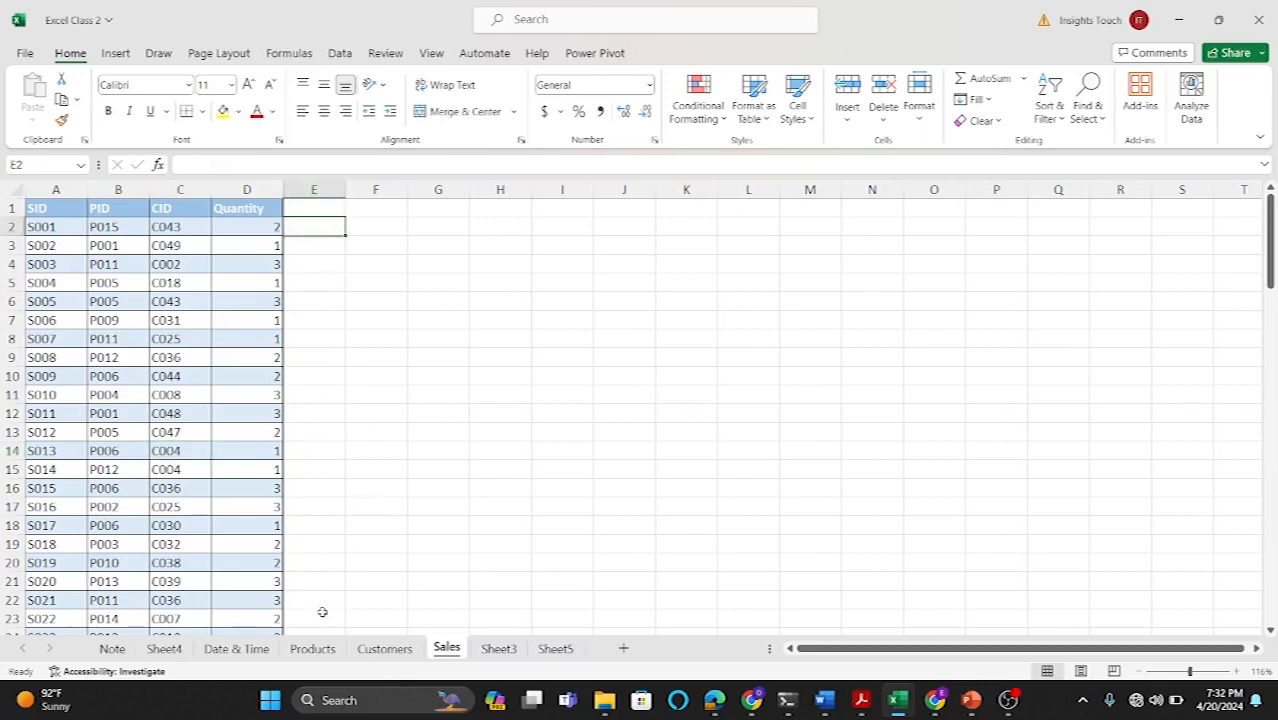
{"action": "left_click", "coordinate": [312, 648]}
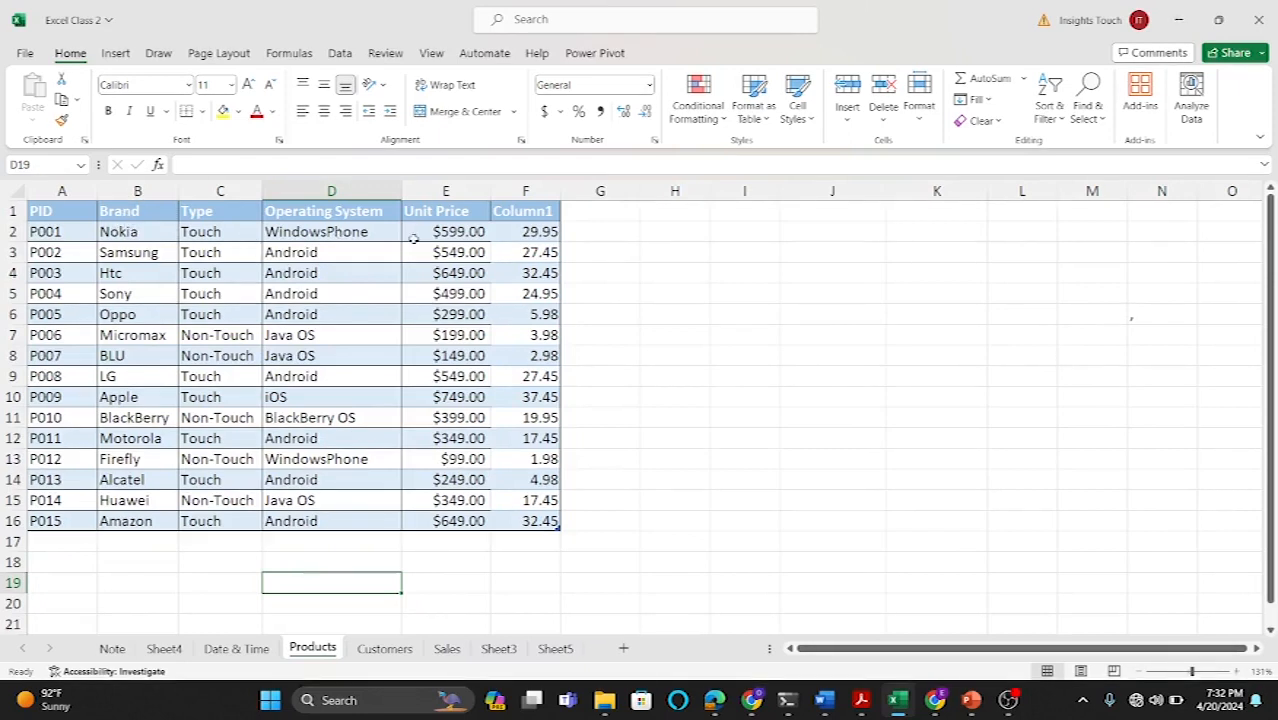
{"action": "left_click", "coordinate": [398, 650]}
{"action": "left_click", "coordinate": [443, 650]}
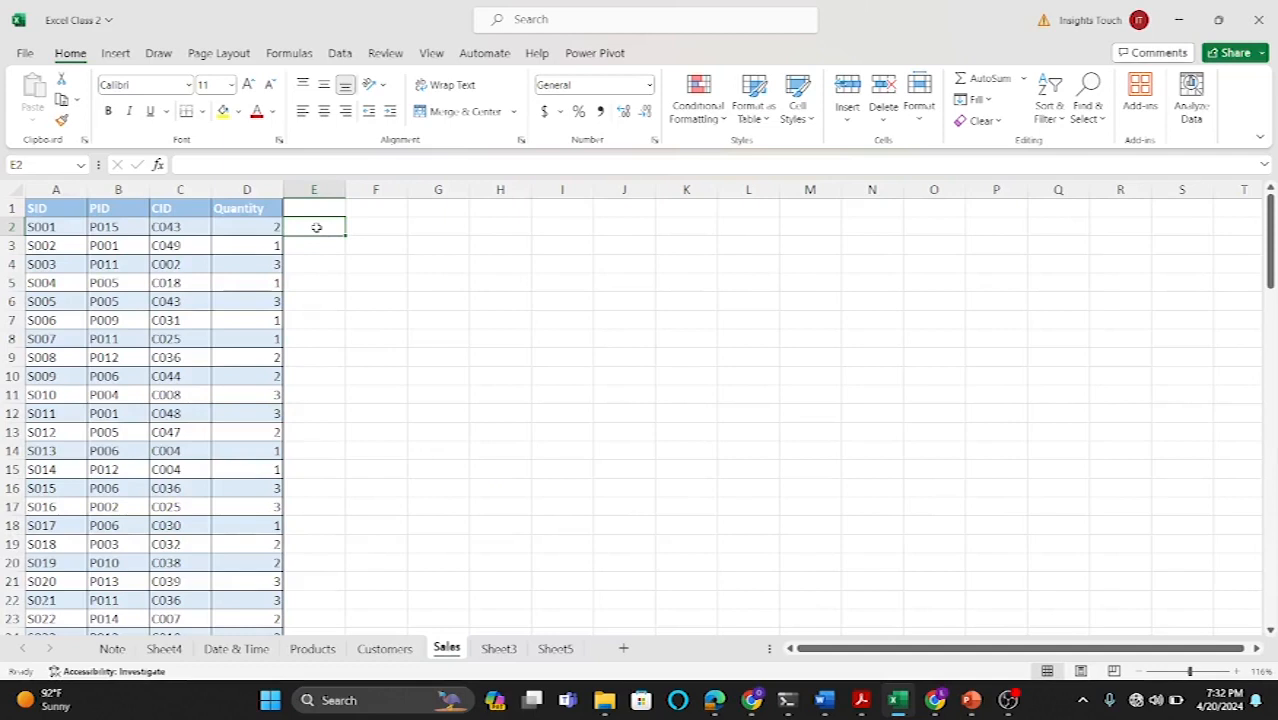
{"action": "type", "text": "=VLL"}
{"action": "key", "text": "BackSpace"}
{"action": "key", "text": "BackSpace"}
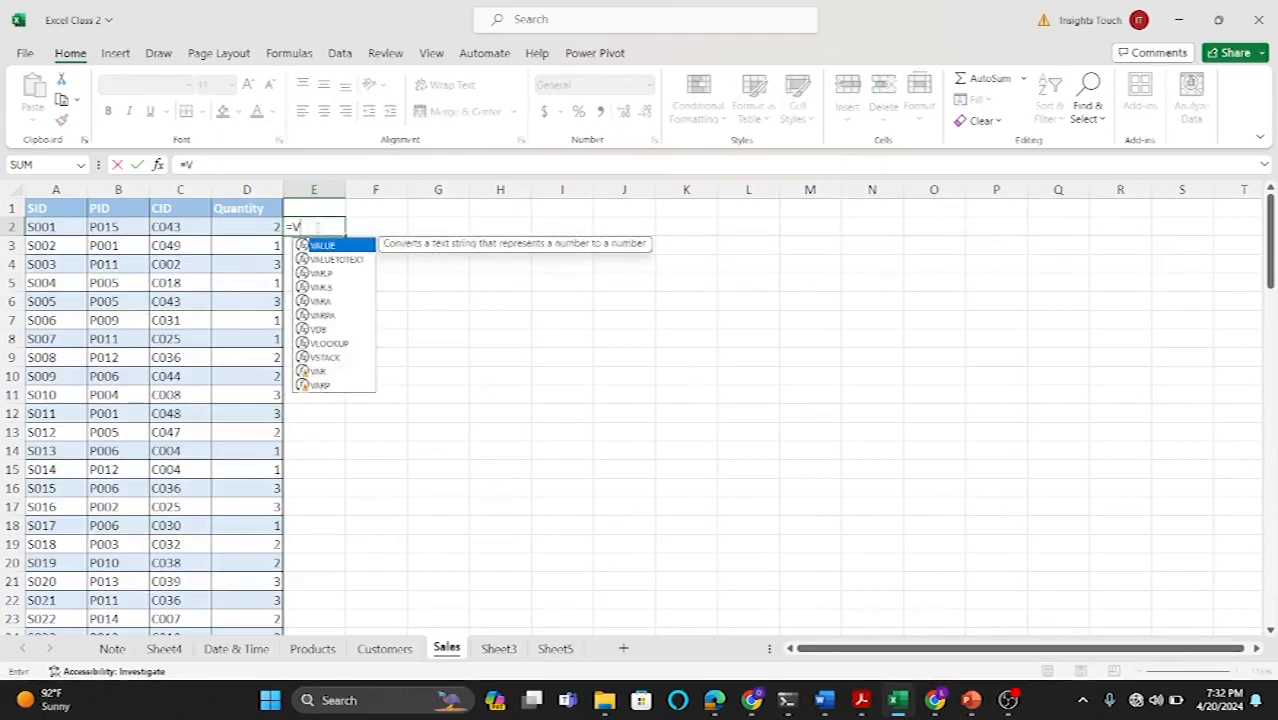
{"action": "type", "text": "LO"}
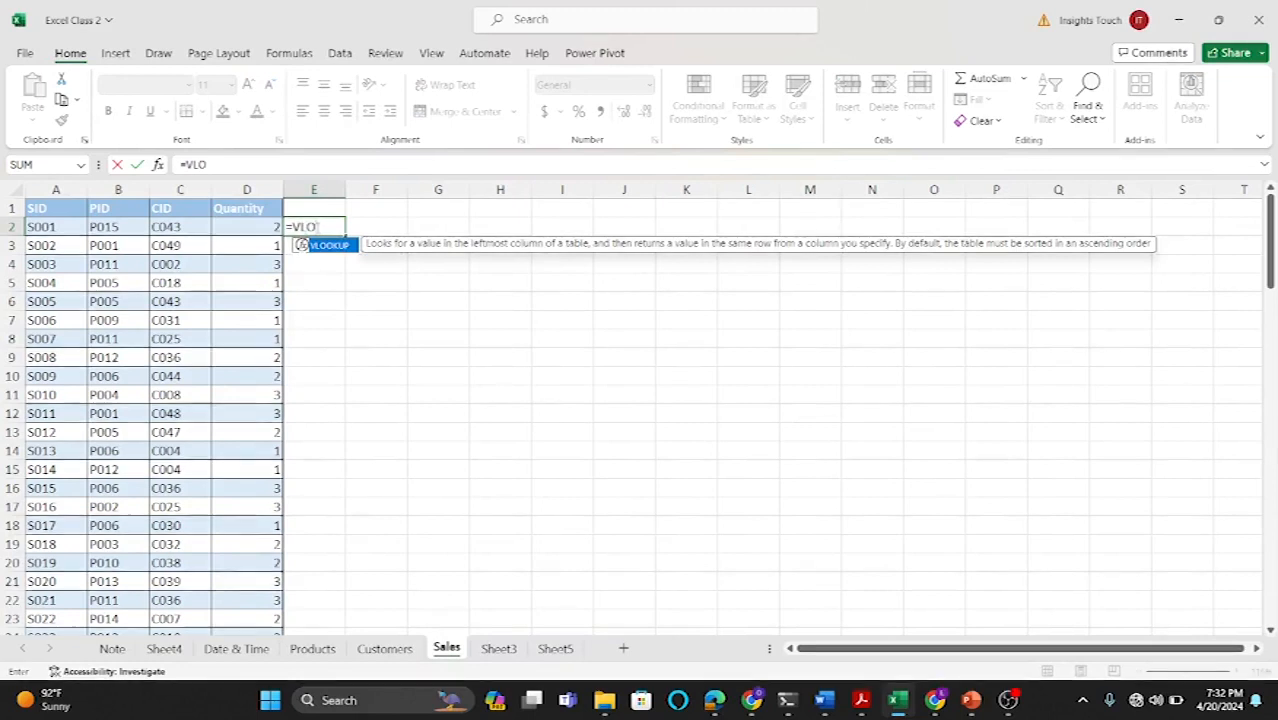
{"action": "double_click", "coordinate": [326, 246]}
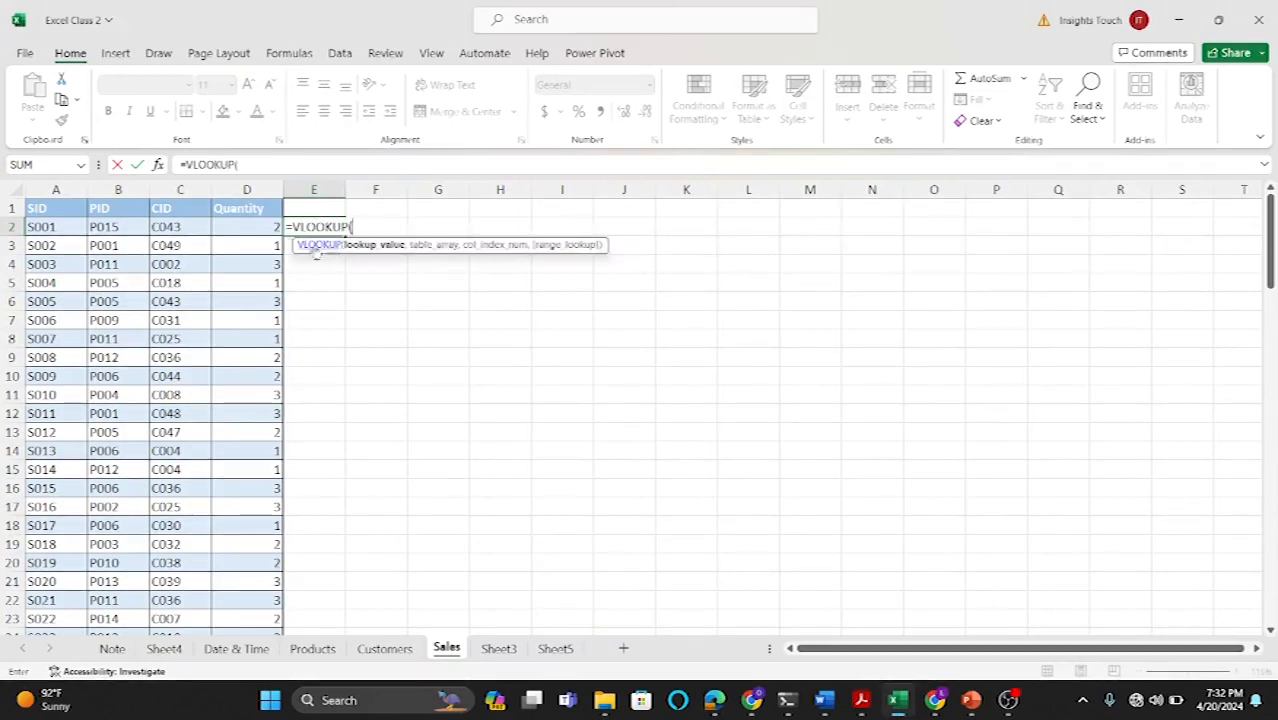
{"action": "left_click", "coordinate": [118, 227]}
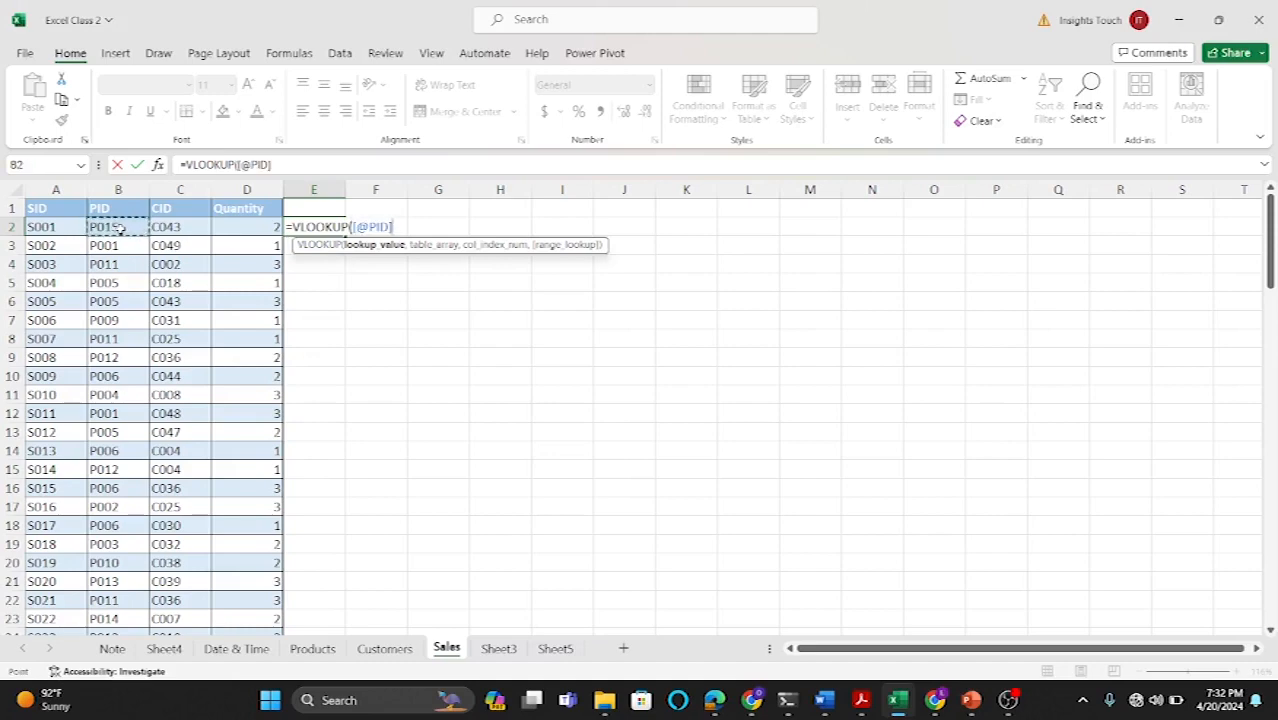
{"action": "type", "text": ","}
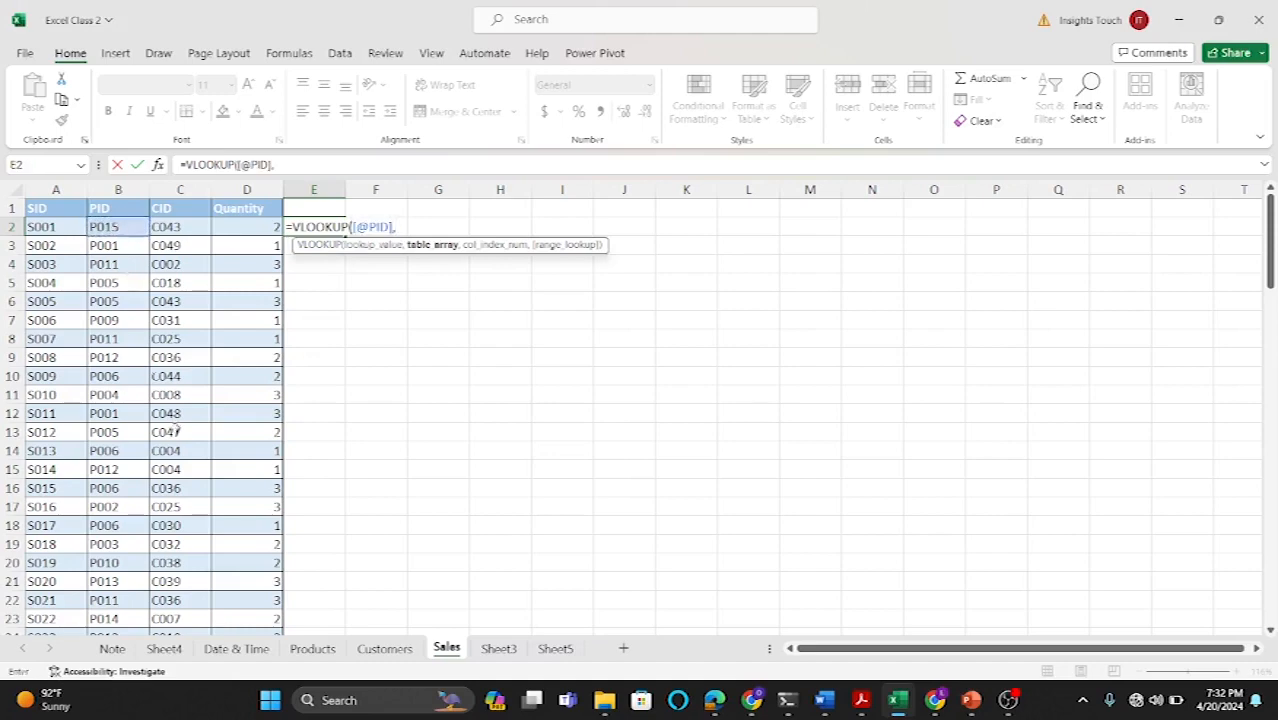
Step: Finish E2's VLOOKUP with the whole Products table as table array, column 2 and FALSE for an exact match
{"action": "left_click", "coordinate": [312, 649]}
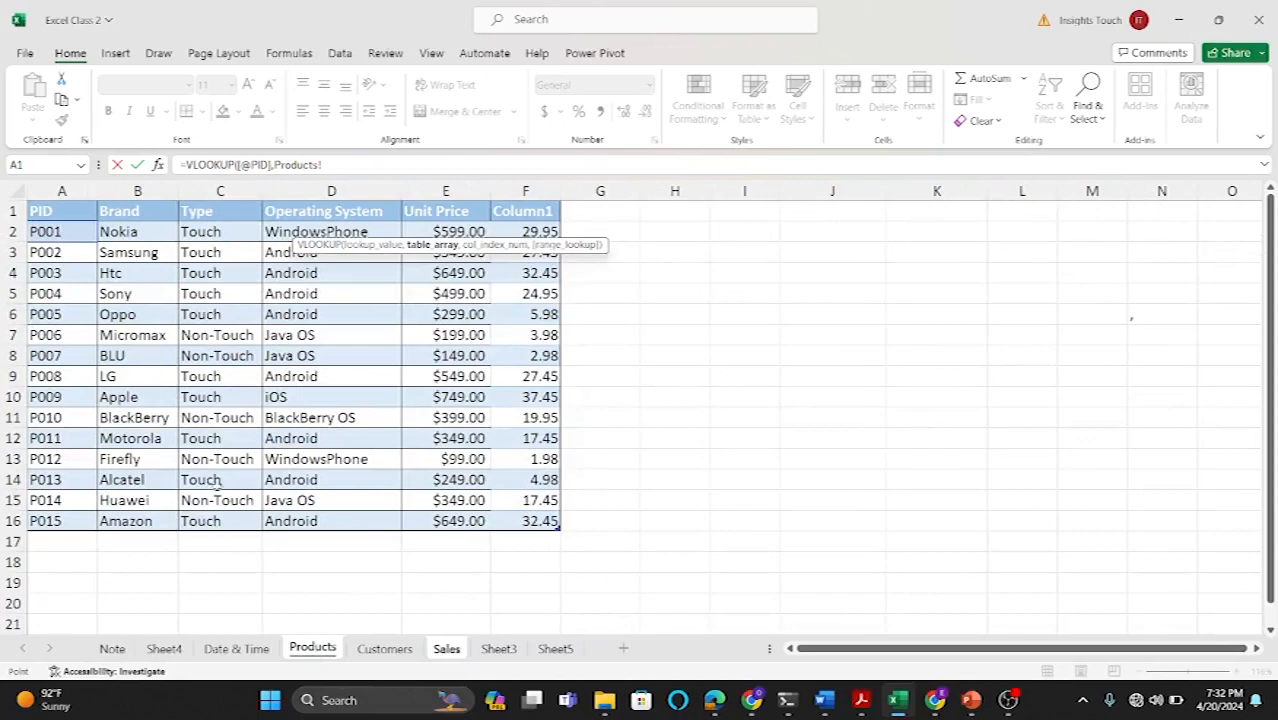
{"action": "left_click_drag", "start_coordinate": [42, 212], "coordinate": [522, 517]}
{"action": "type", "text": ","}
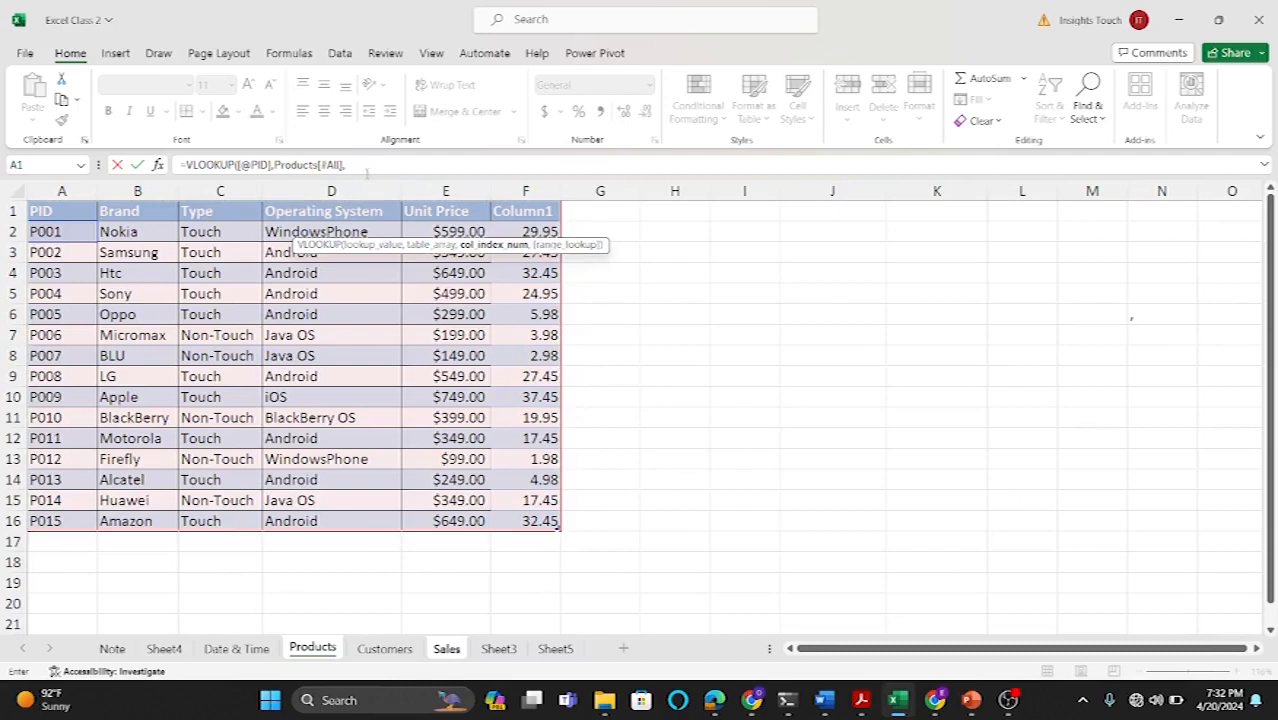
{"action": "left_click", "coordinate": [369, 168]}
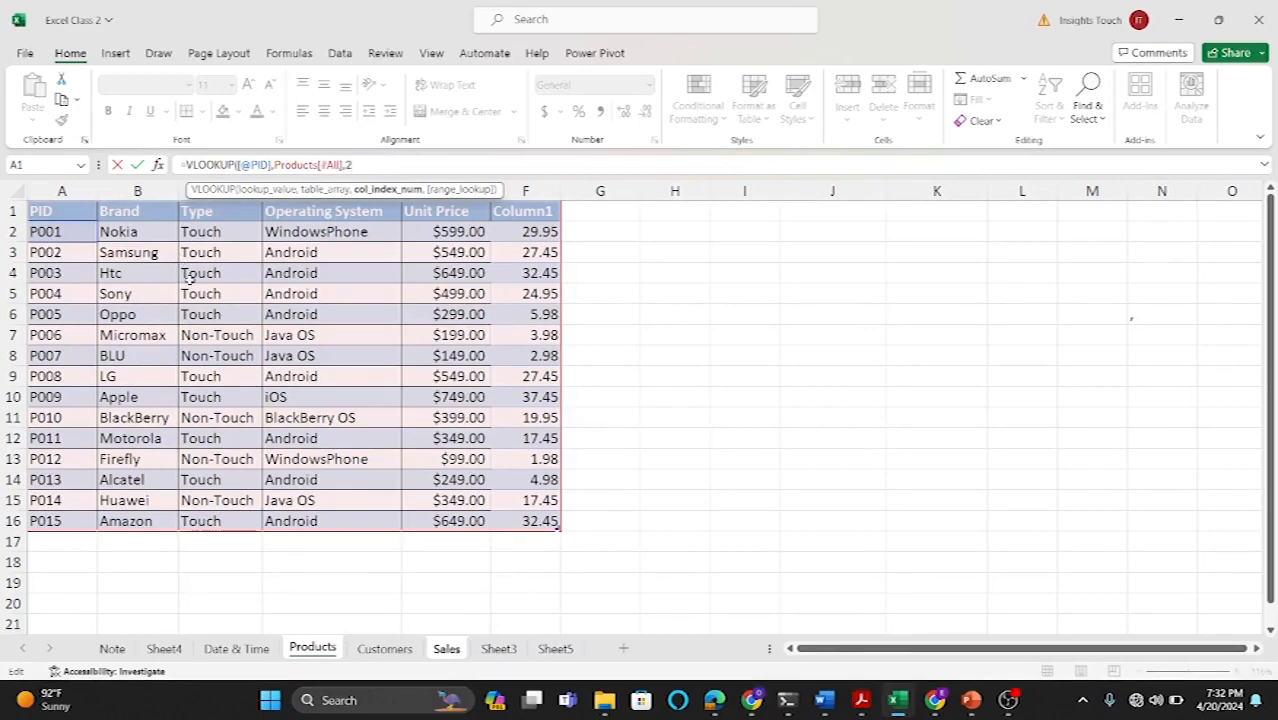
{"action": "type", "text": ","}
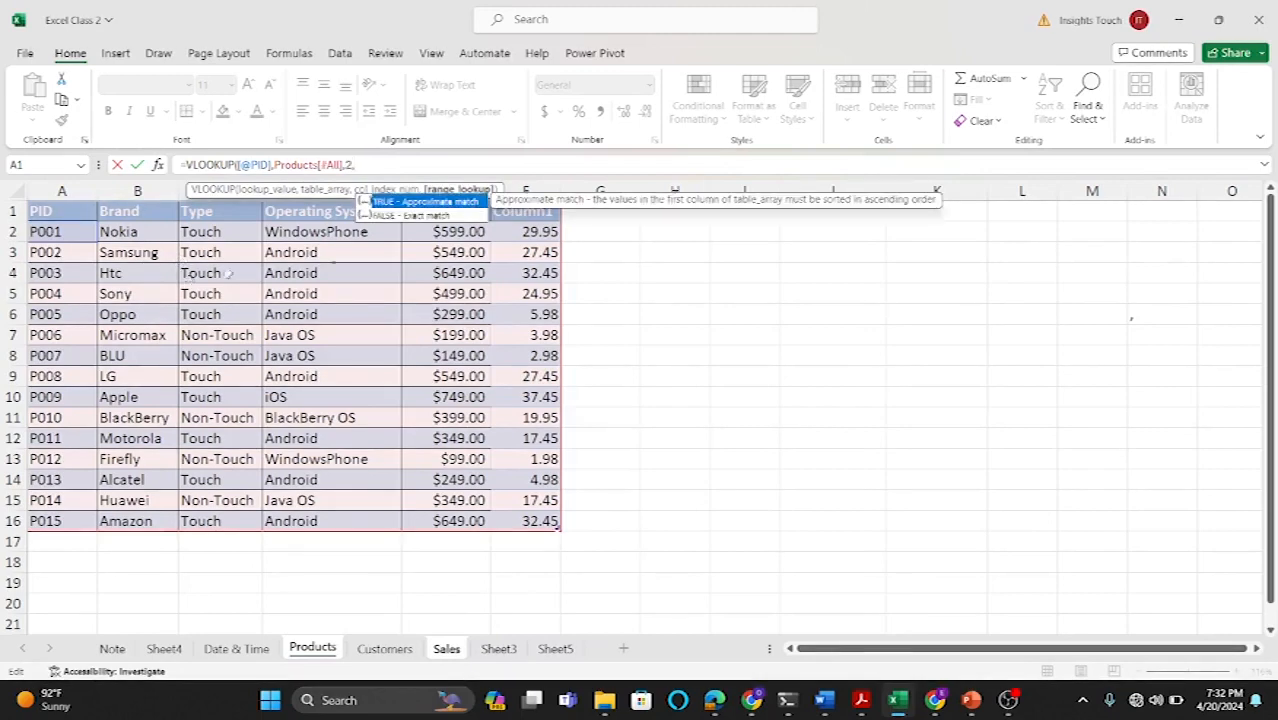
{"action": "double_click", "coordinate": [437, 216]}
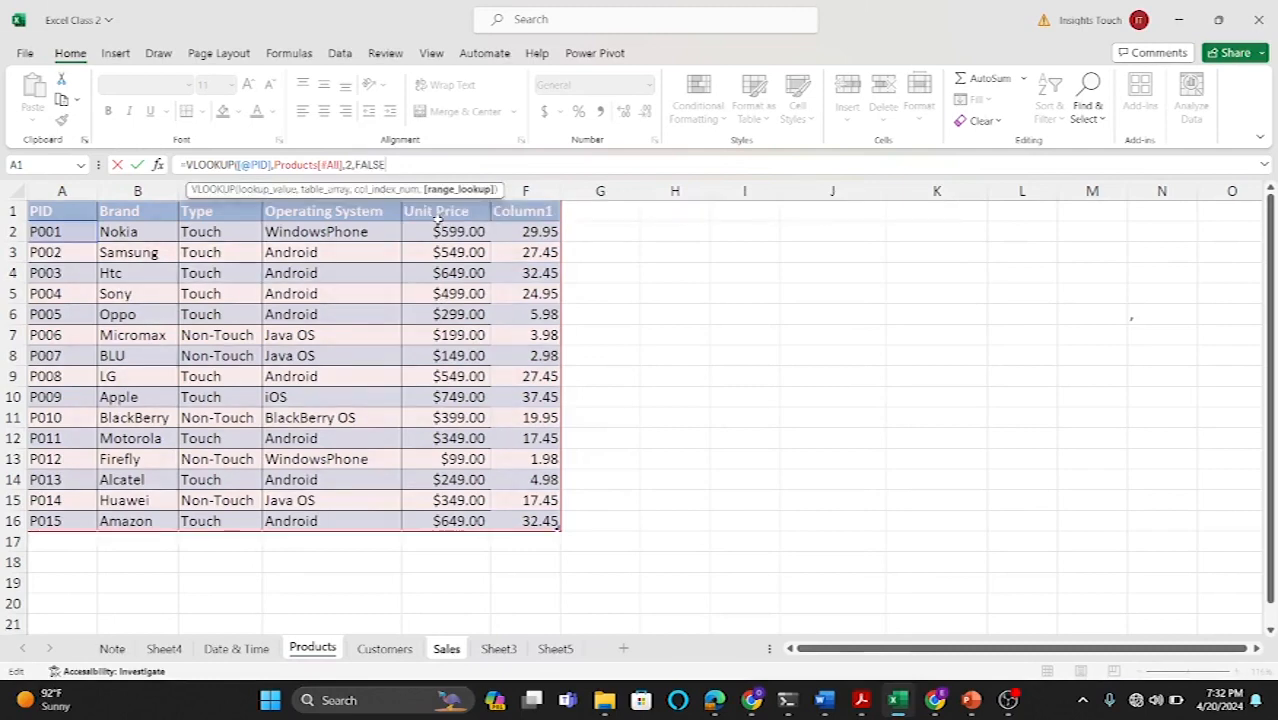
{"action": "type", "text": ")"}
{"action": "key", "text": "Return"}
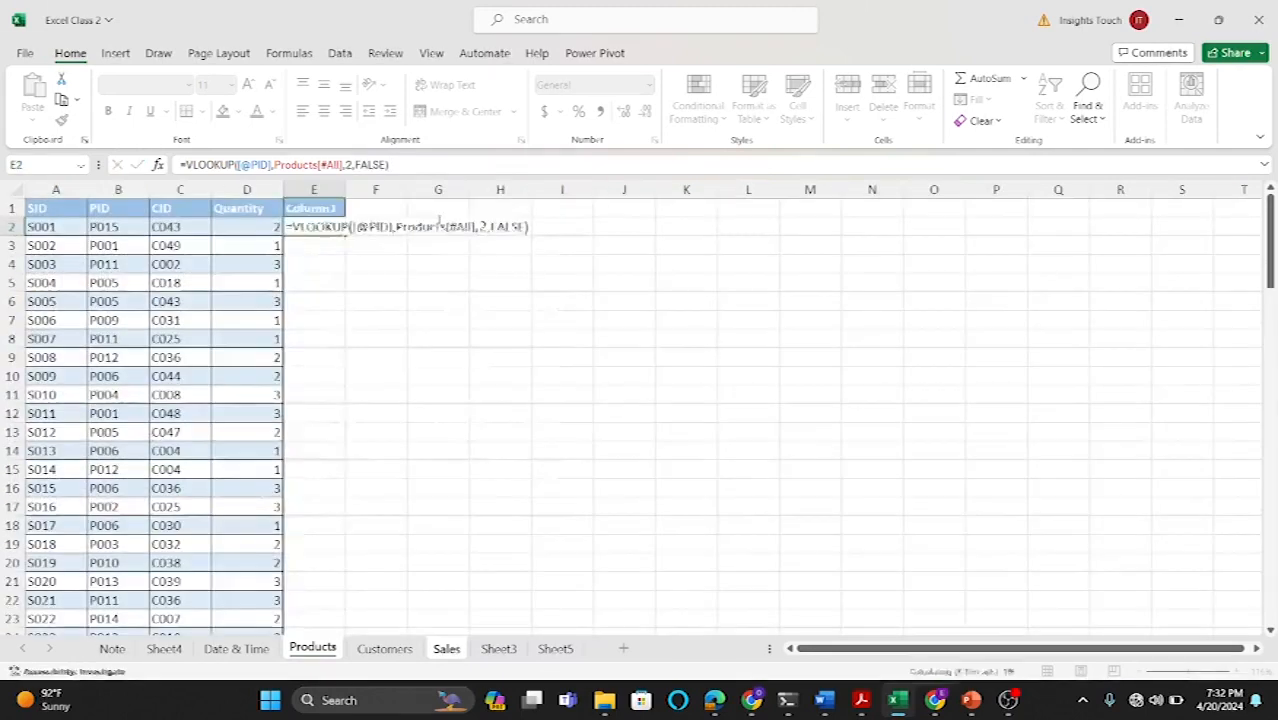
Step: Widen column E to fit the returned brand names
{"action": "left_click_drag", "start_coordinate": [354, 189], "coordinate": [368, 189]}
{"action": "scroll", "coordinate": [308, 390], "scroll_direction": "down", "scroll_amount": 3}
{"action": "scroll", "coordinate": [308, 390], "scroll_direction": "down", "scroll_amount": 14}
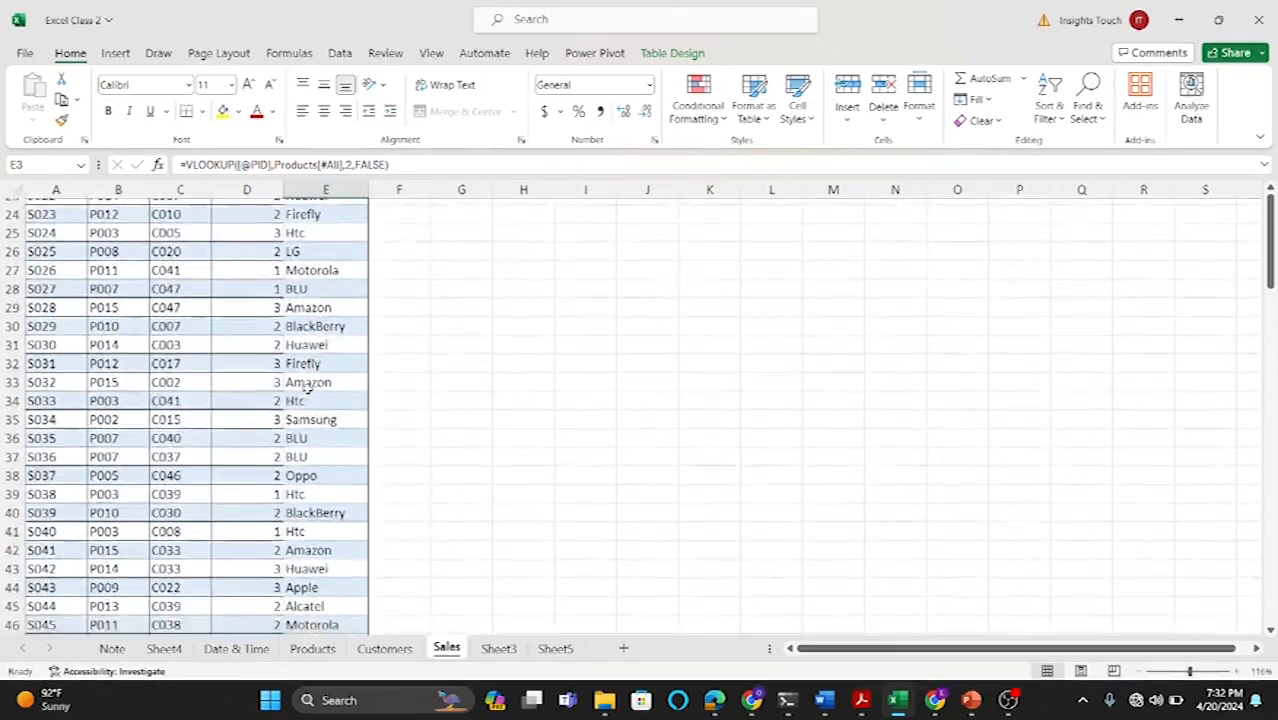
{"action": "scroll", "coordinate": [307, 394], "scroll_direction": "up", "scroll_amount": 14}
{"action": "scroll", "coordinate": [305, 392], "scroll_direction": "up", "scroll_amount": 3}
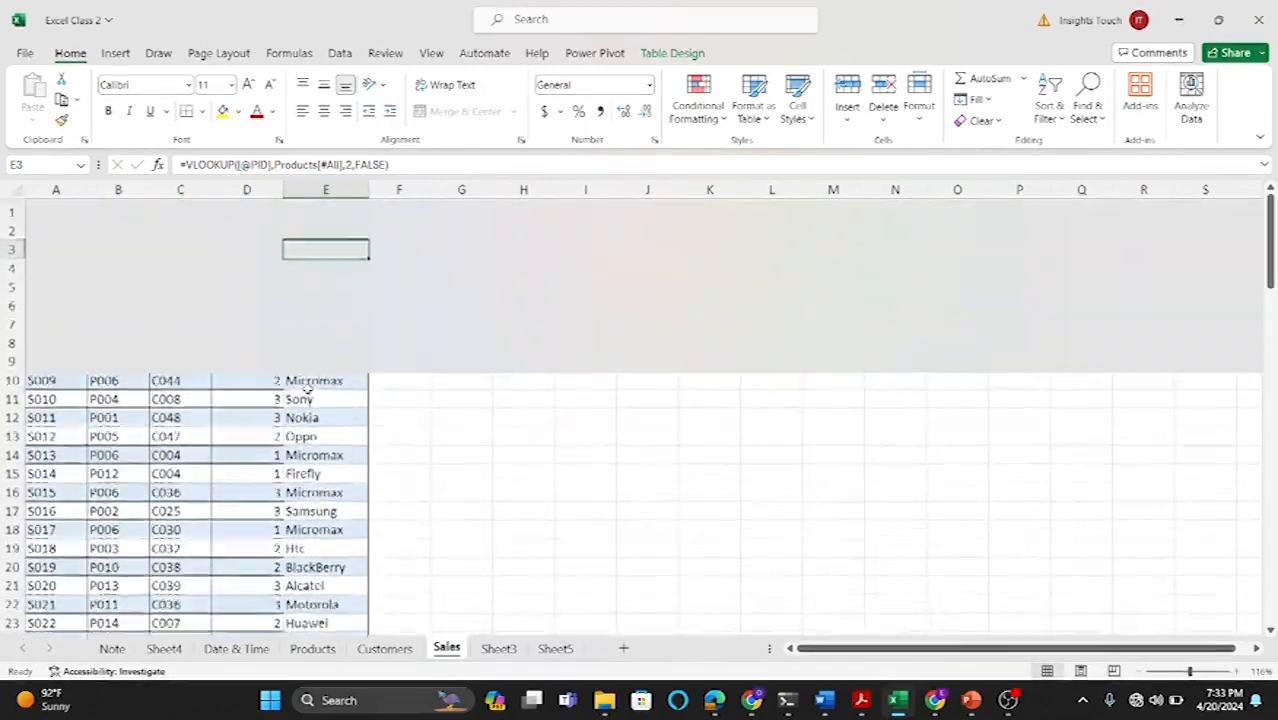
Step: Rename the header of column E to Brand
{"action": "left_click", "coordinate": [385, 228]}
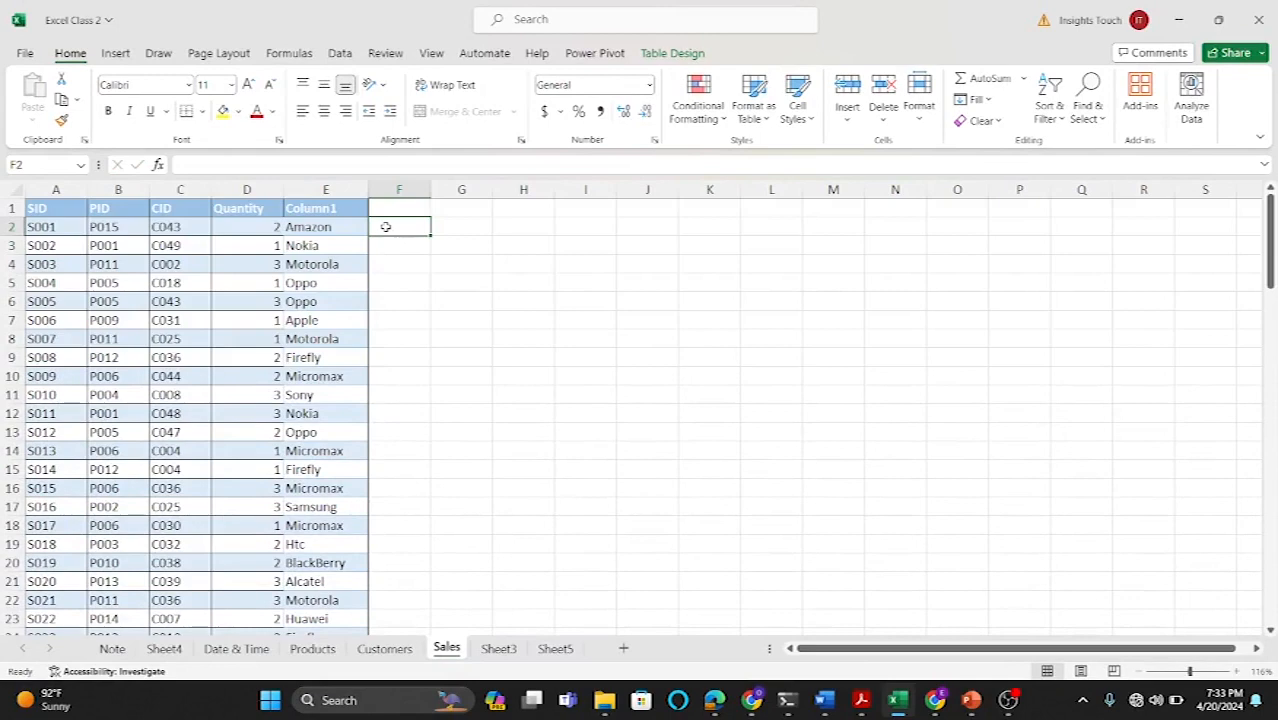
{"action": "double_click", "coordinate": [326, 208]}
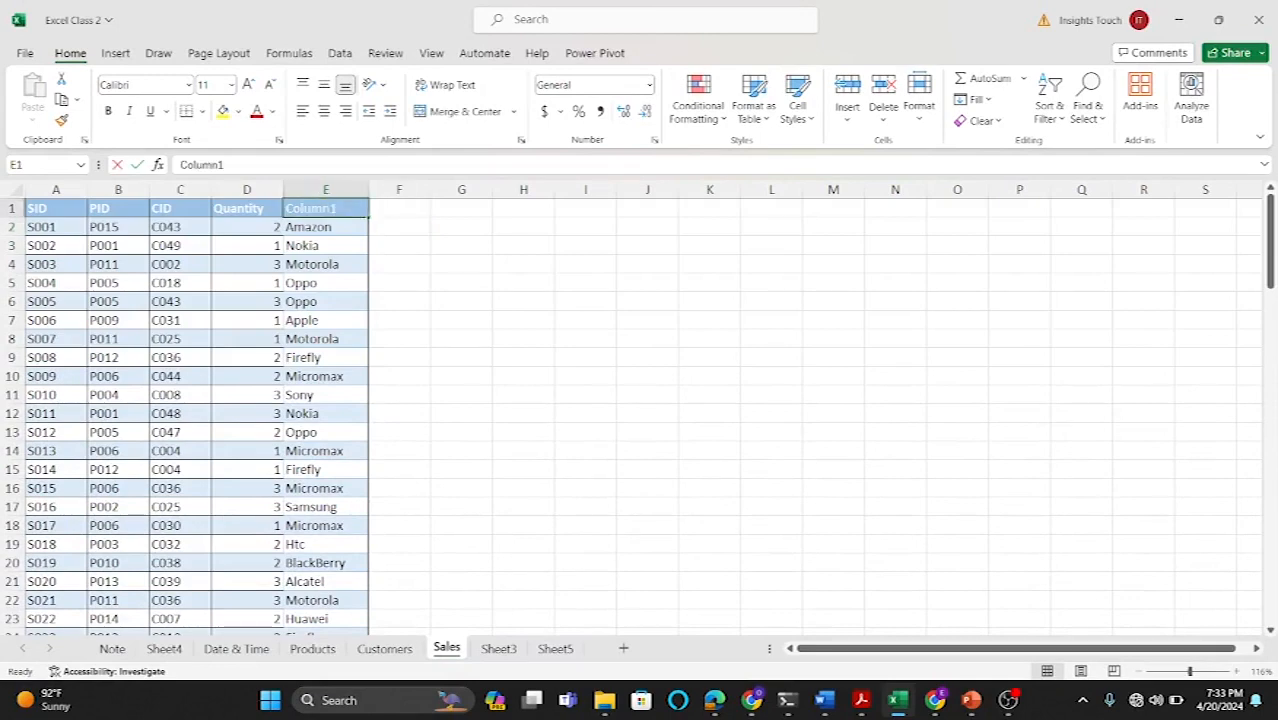
{"action": "key", "text": "BackSpace"}
{"action": "key", "text": "BackSpace"}
{"action": "key", "text": "BackSpace"}
{"action": "key", "text": "BackSpace"}
{"action": "key", "text": "BackSpace"}
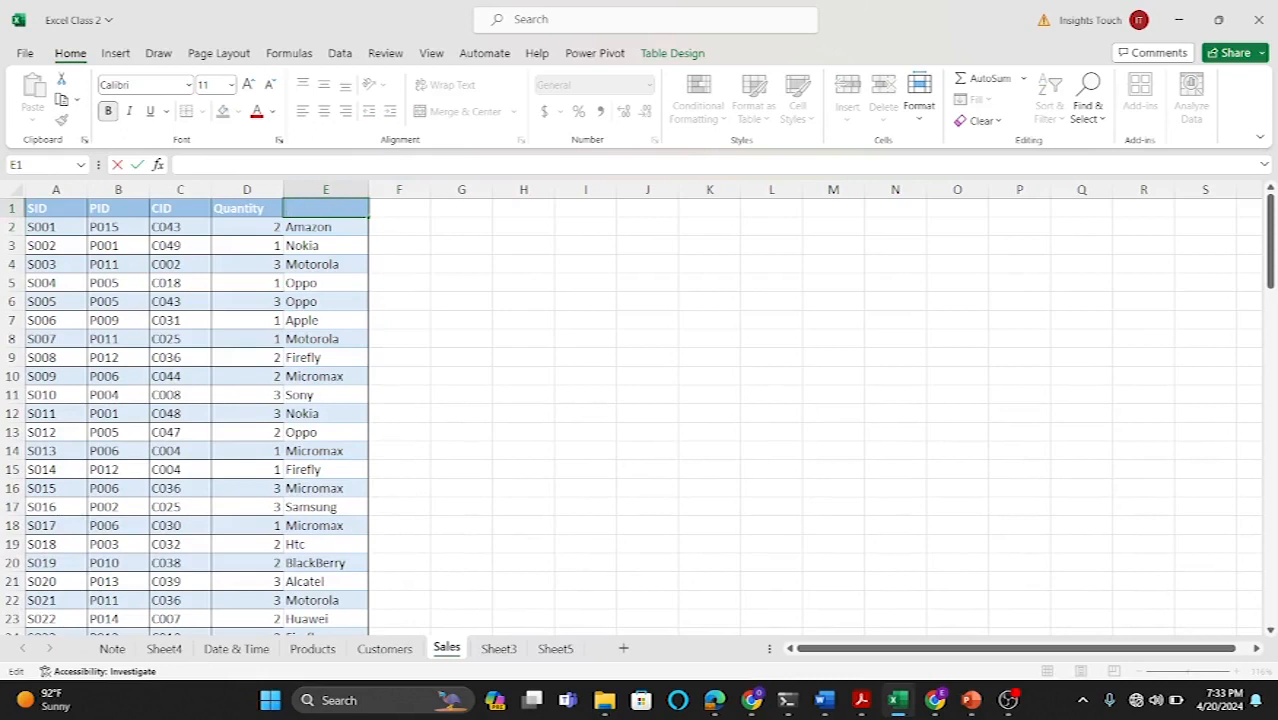
{"action": "key", "text": "BackSpace"}
{"action": "key", "text": "BackSpace"}
{"action": "key", "text": "Return"}
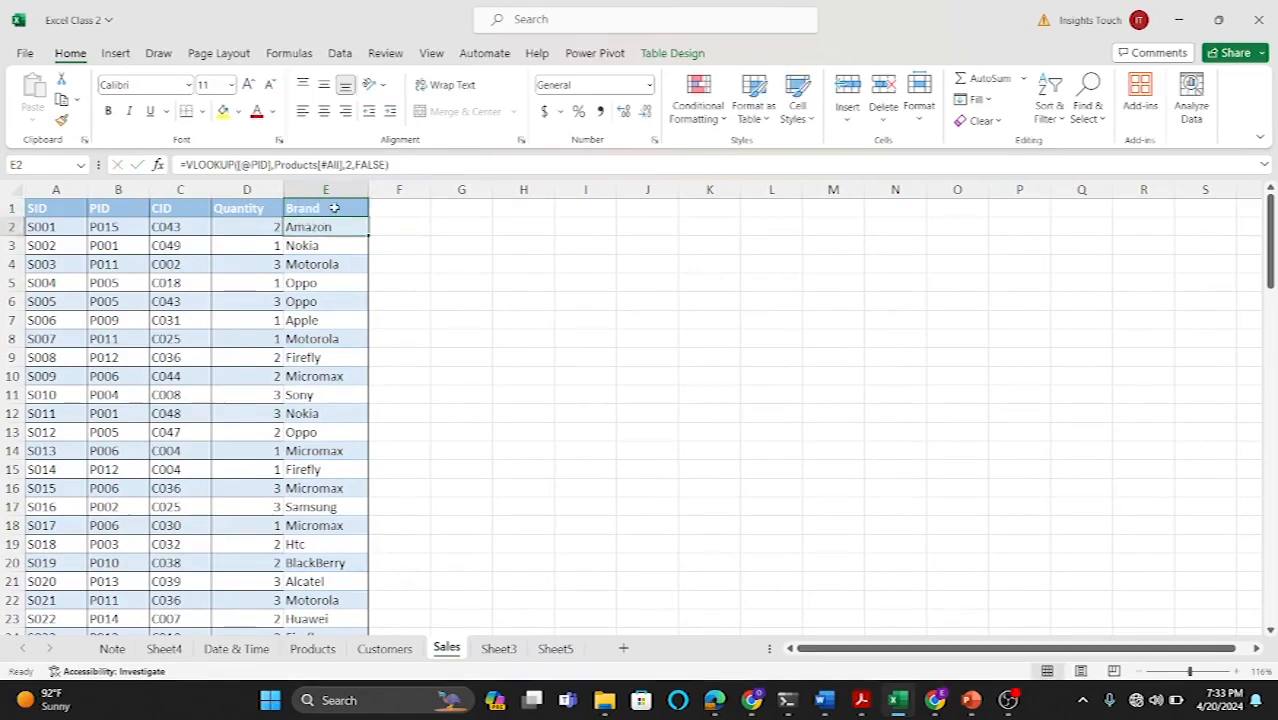
{"action": "left_click", "coordinate": [398, 205]}
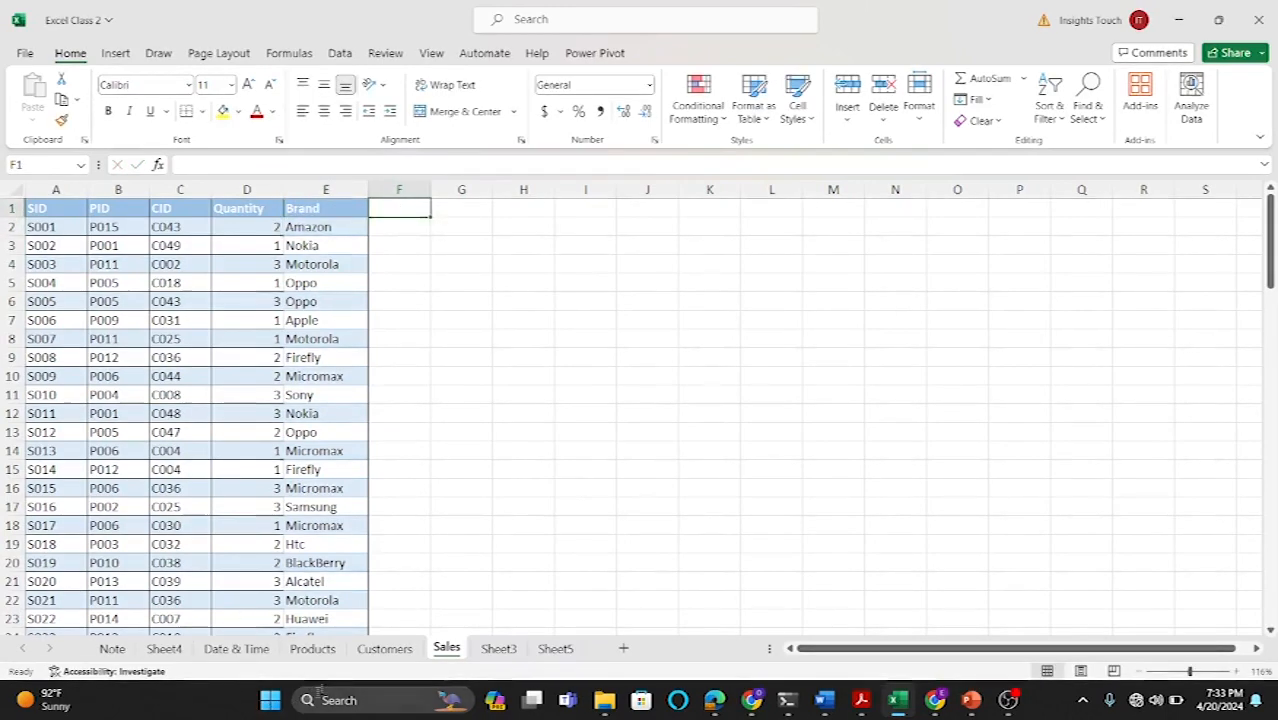
{"action": "left_click", "coordinate": [310, 649]}
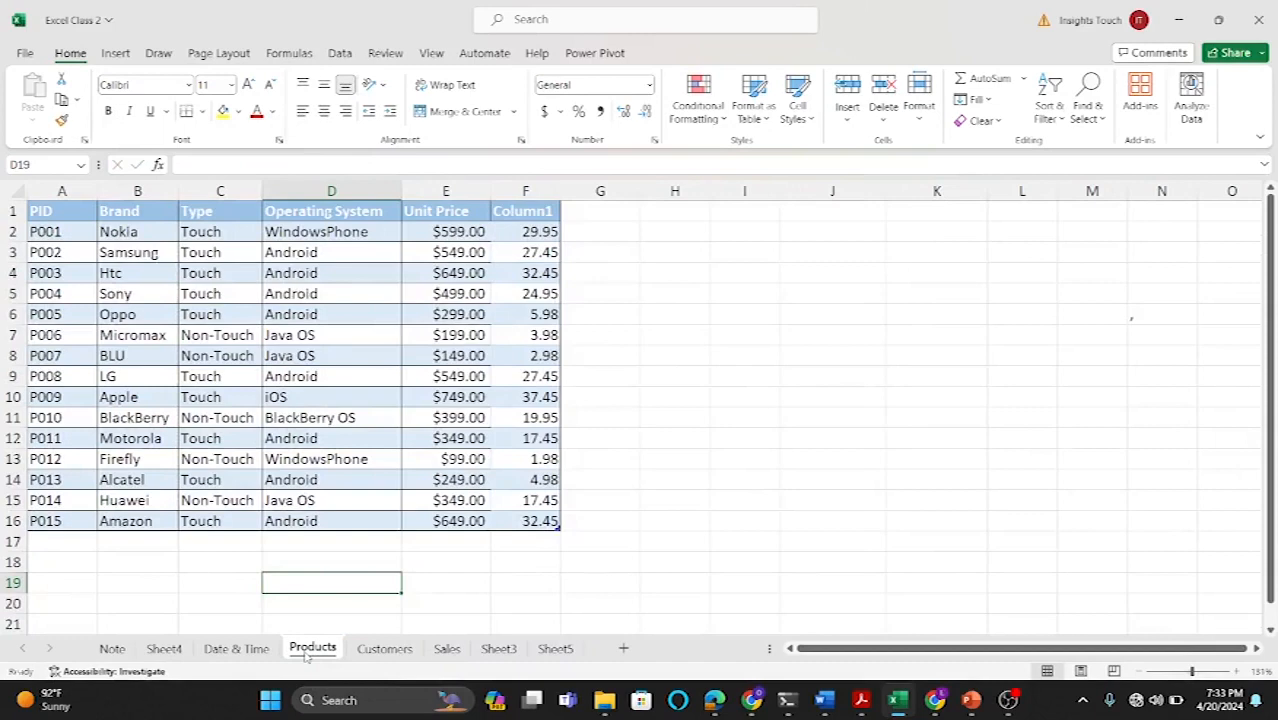
{"action": "left_click", "coordinate": [447, 649]}
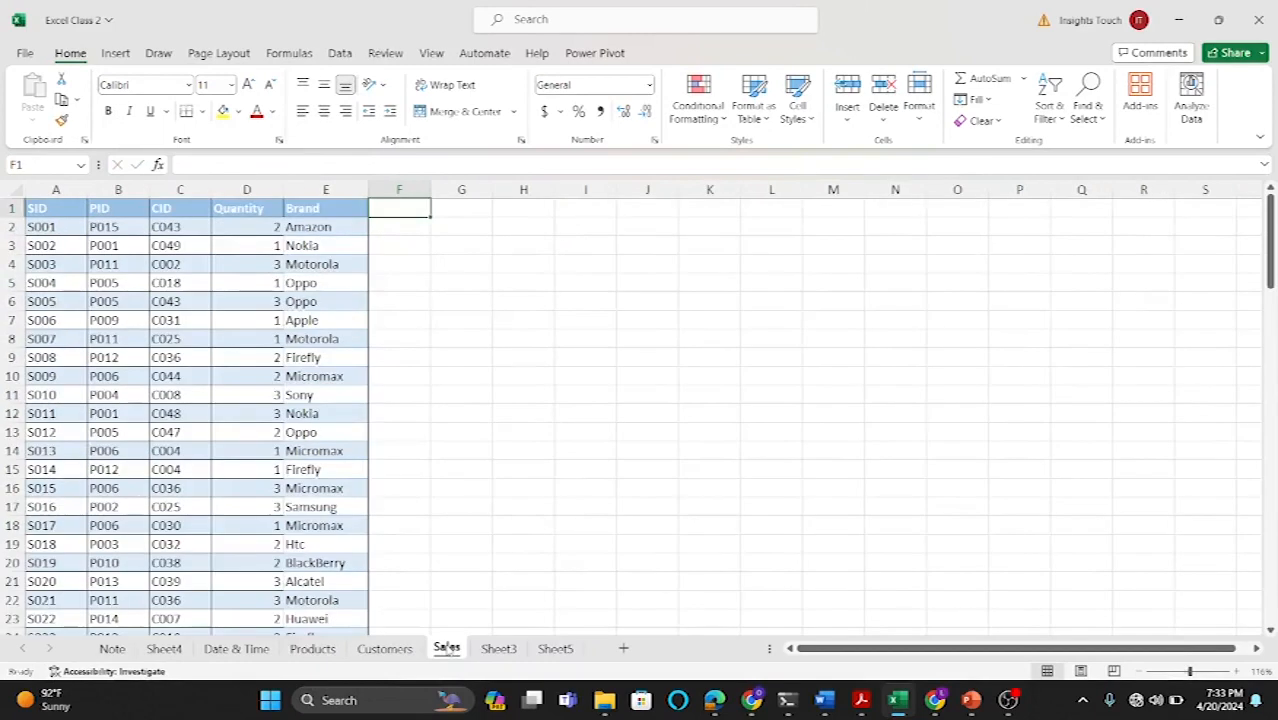
{"action": "type", "text": "="}
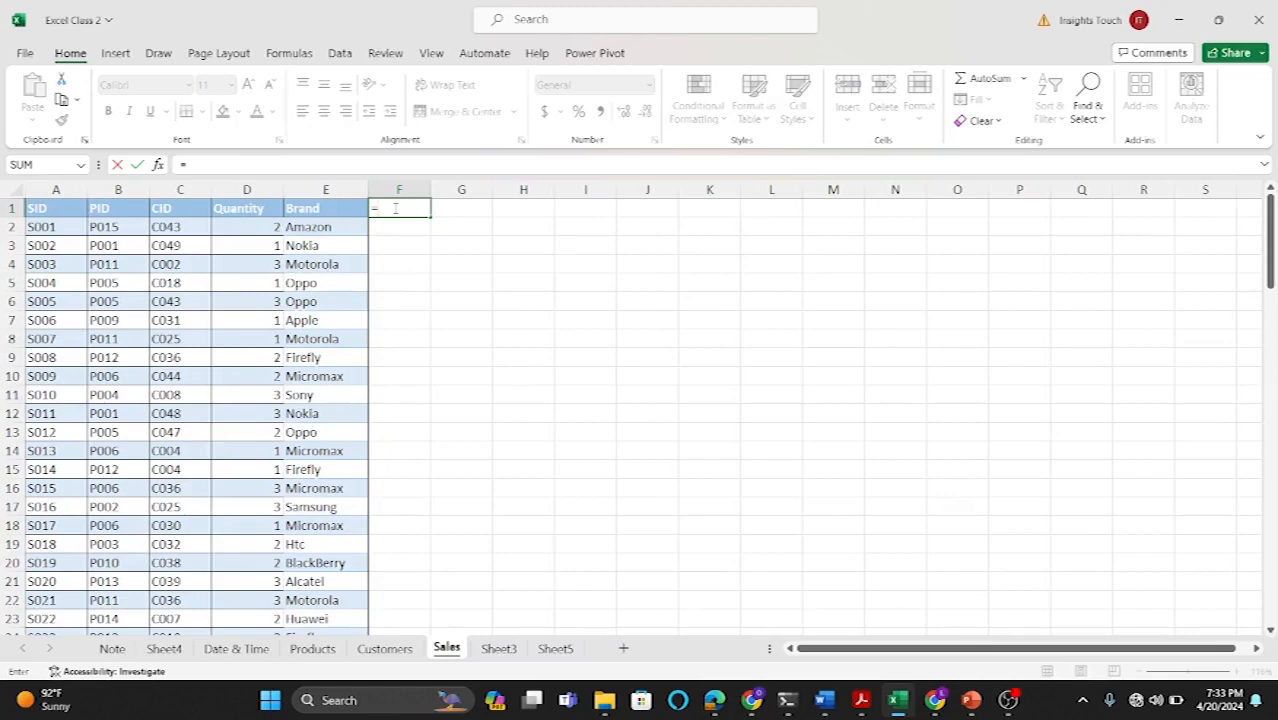
{"action": "key", "text": "Escape"}
{"action": "left_click", "coordinate": [406, 232]}
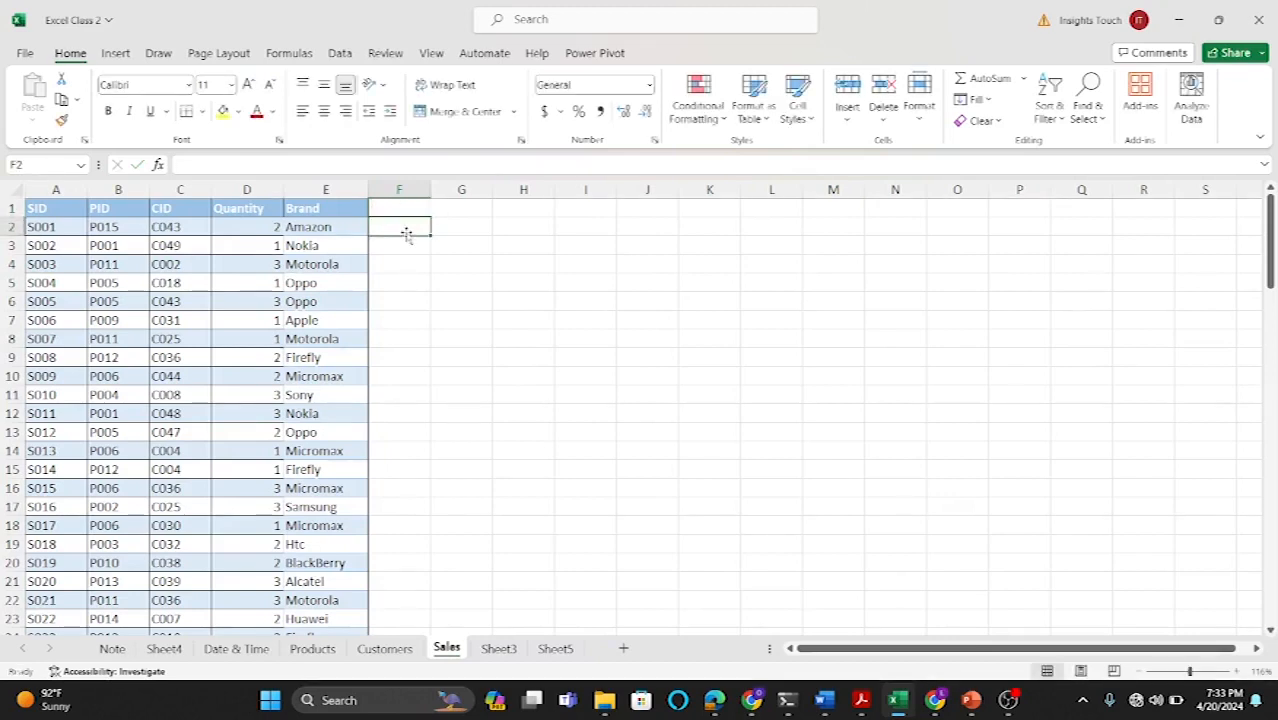
{"action": "type", "text": "="}
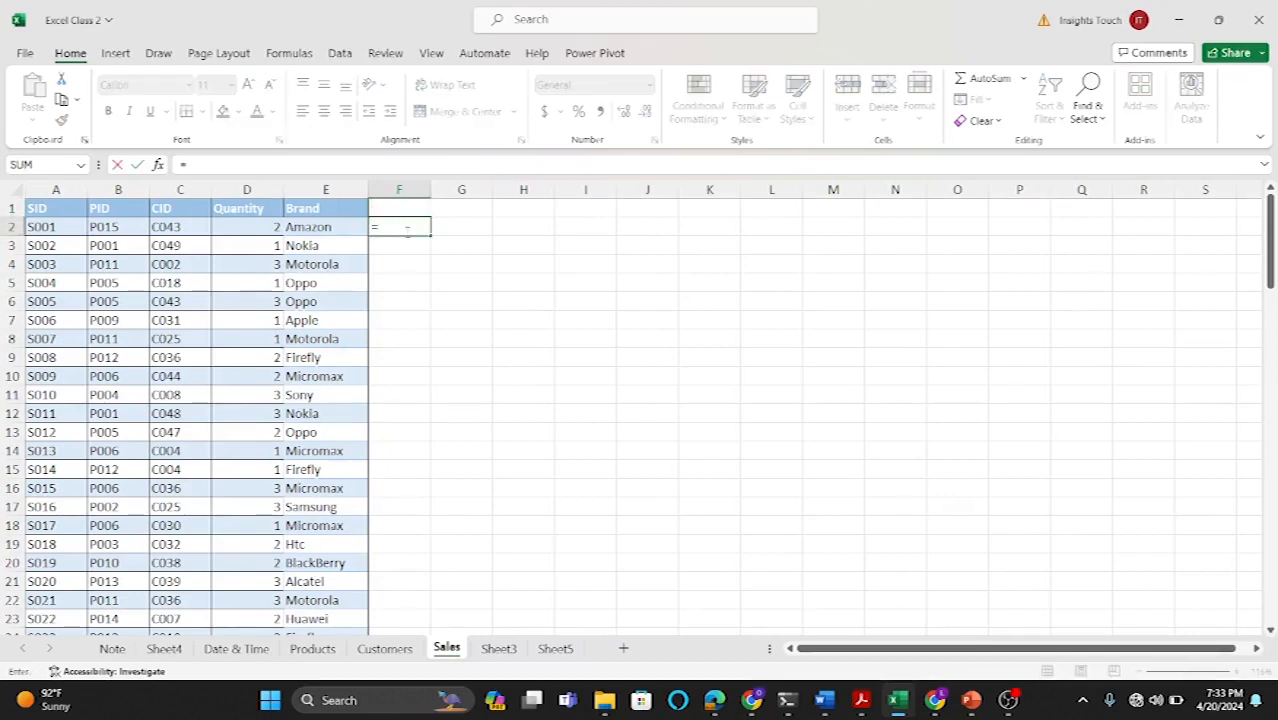
{"action": "type", "text": "vloo"}
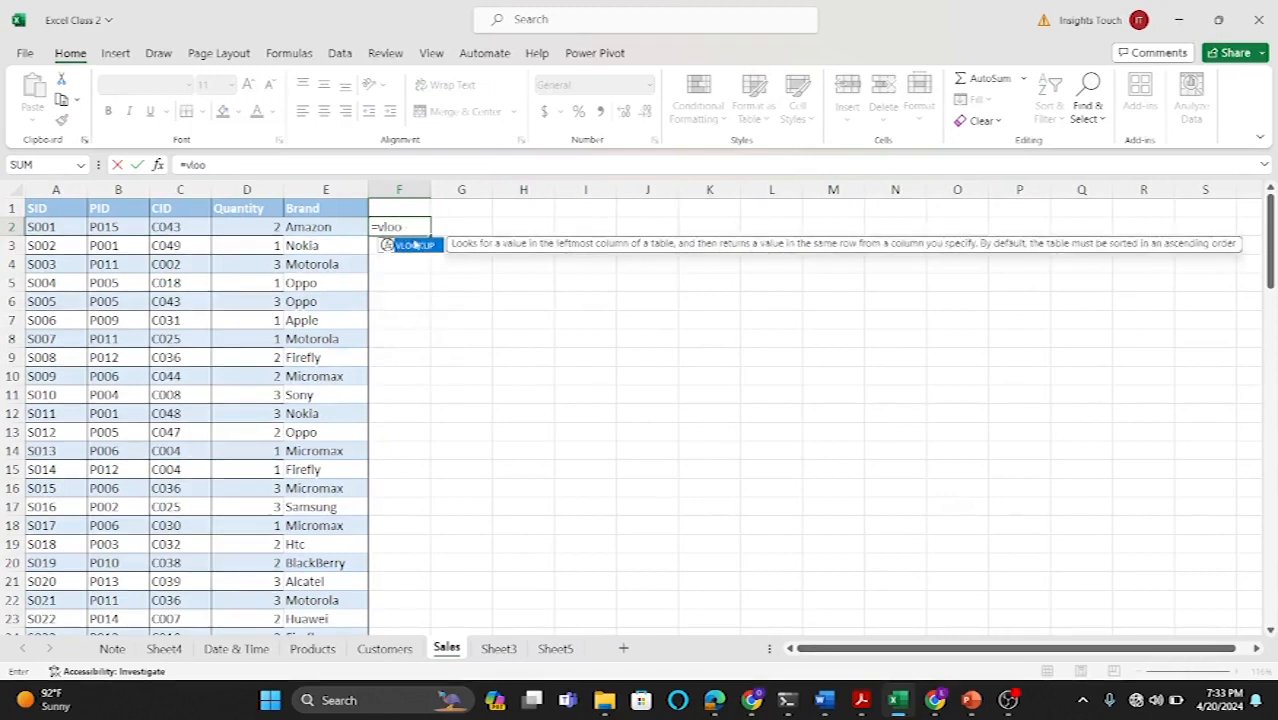
{"action": "double_click", "coordinate": [417, 247]}
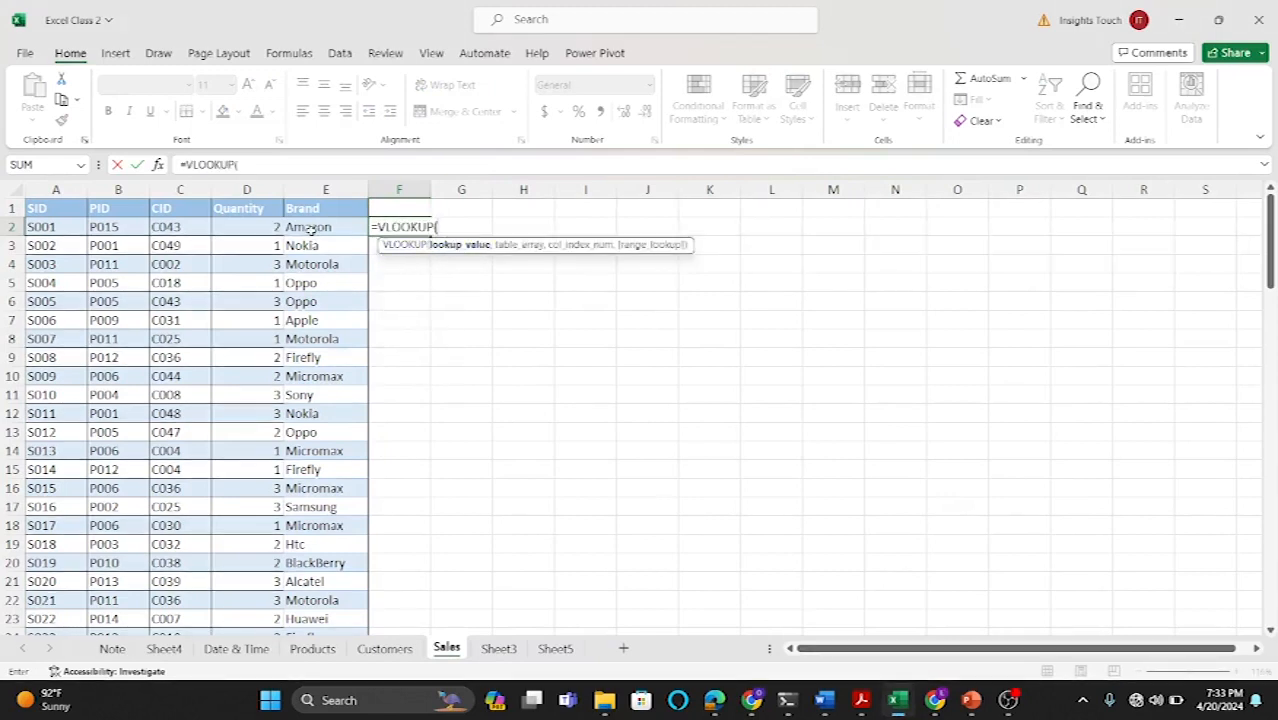
{"action": "left_click", "coordinate": [57, 228]}
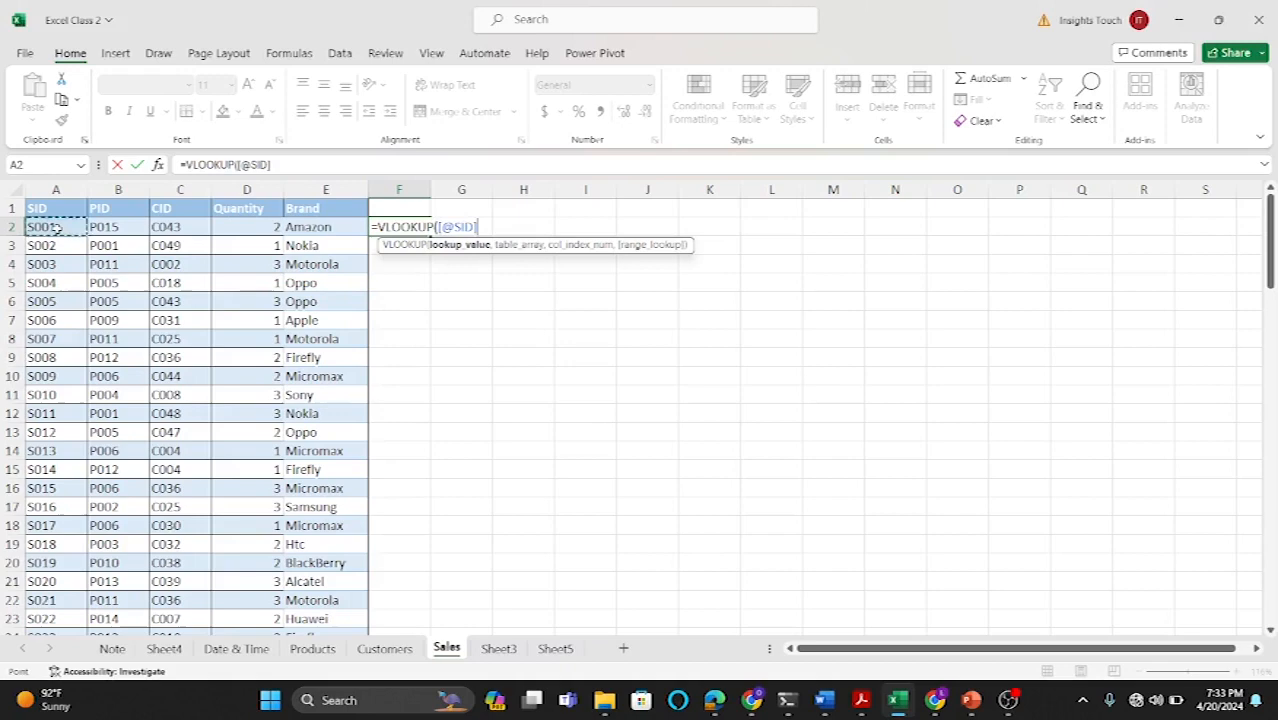
{"action": "type", "text": ","}
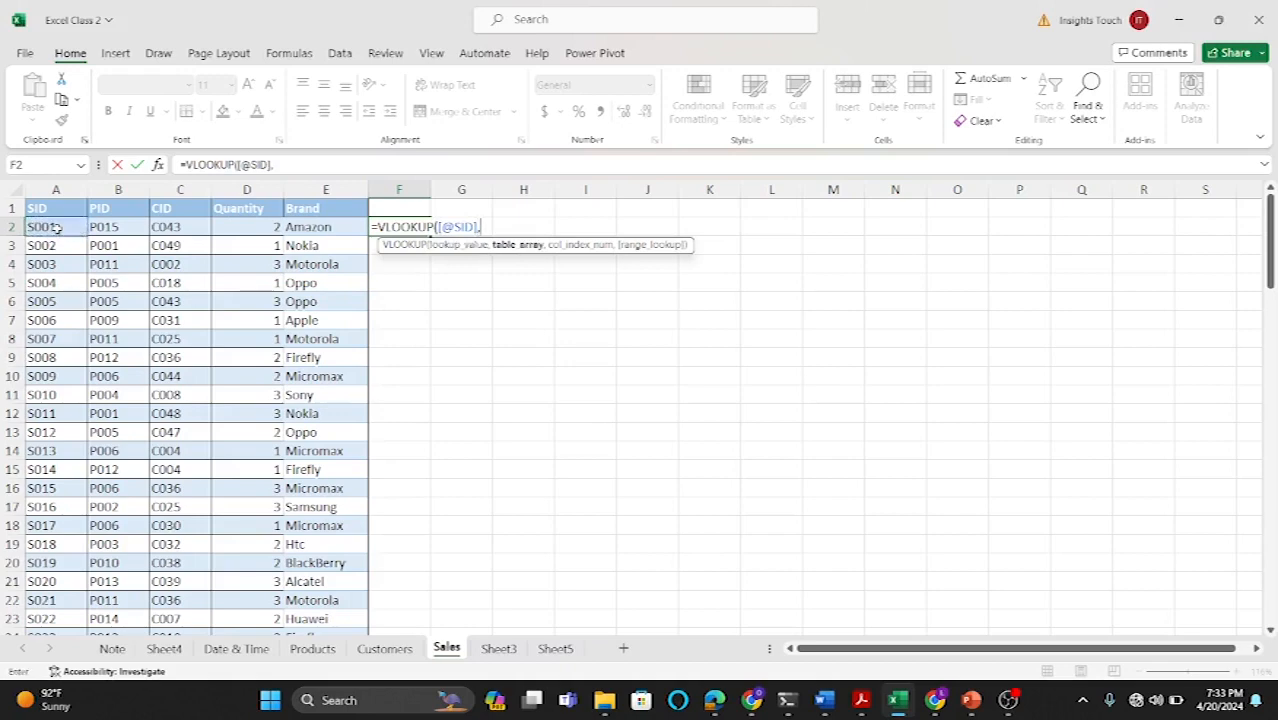
Step: Complete F2's VLOOKUP with the whole Products table, column index 4 and FALSE for an exact match
{"action": "left_click", "coordinate": [312, 648]}
{"action": "left_click_drag", "start_coordinate": [45, 211], "coordinate": [513, 517]}
{"action": "type", "text": ","}
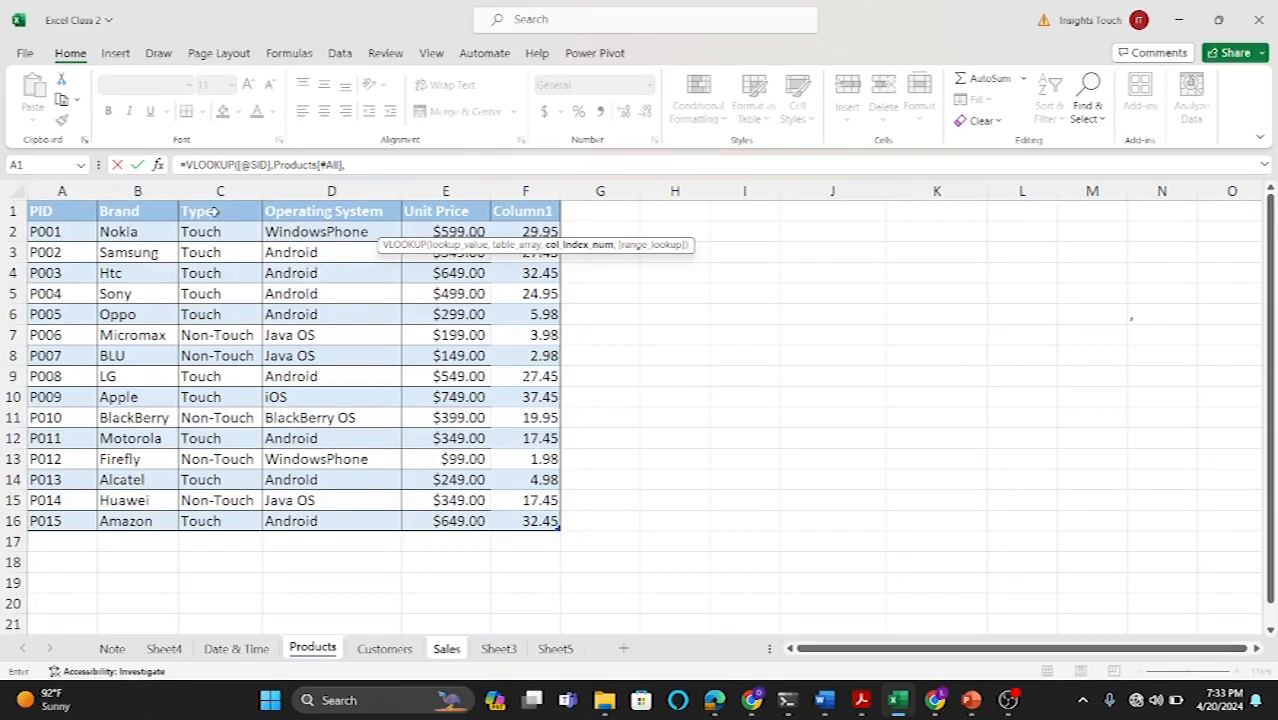
{"action": "type", "text": "4)"}
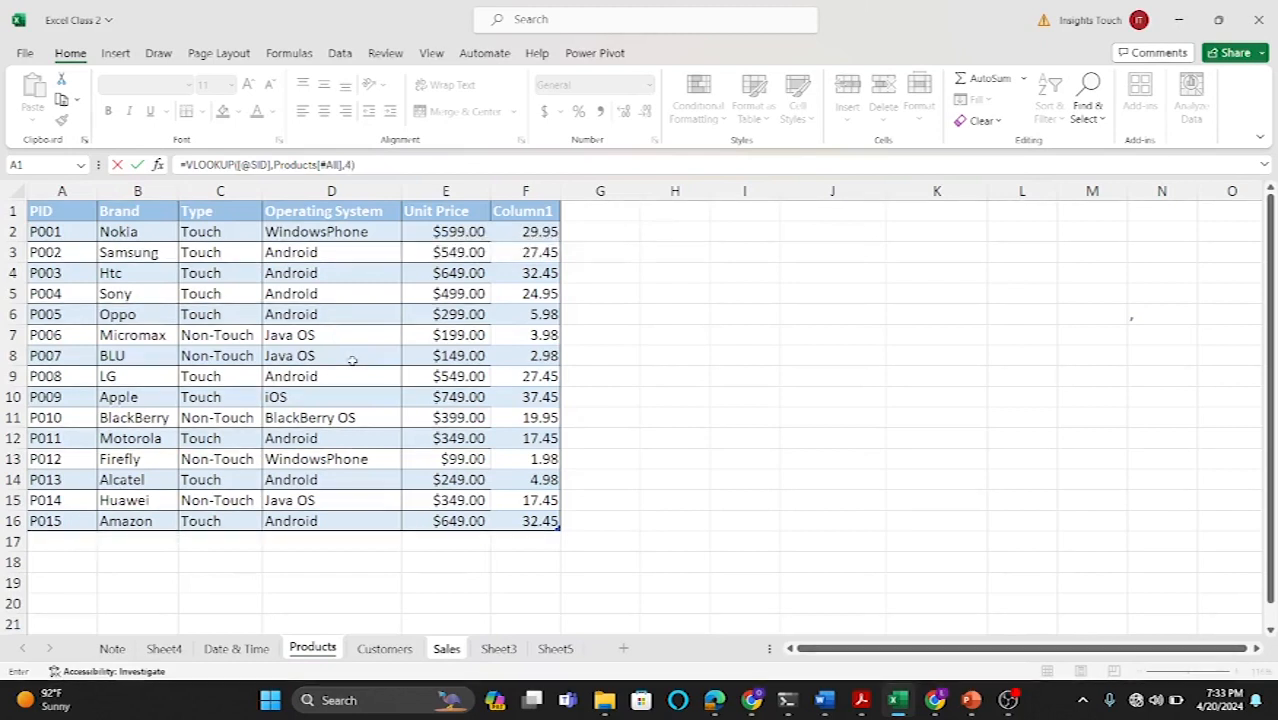
{"action": "key", "text": "BackSpace"}
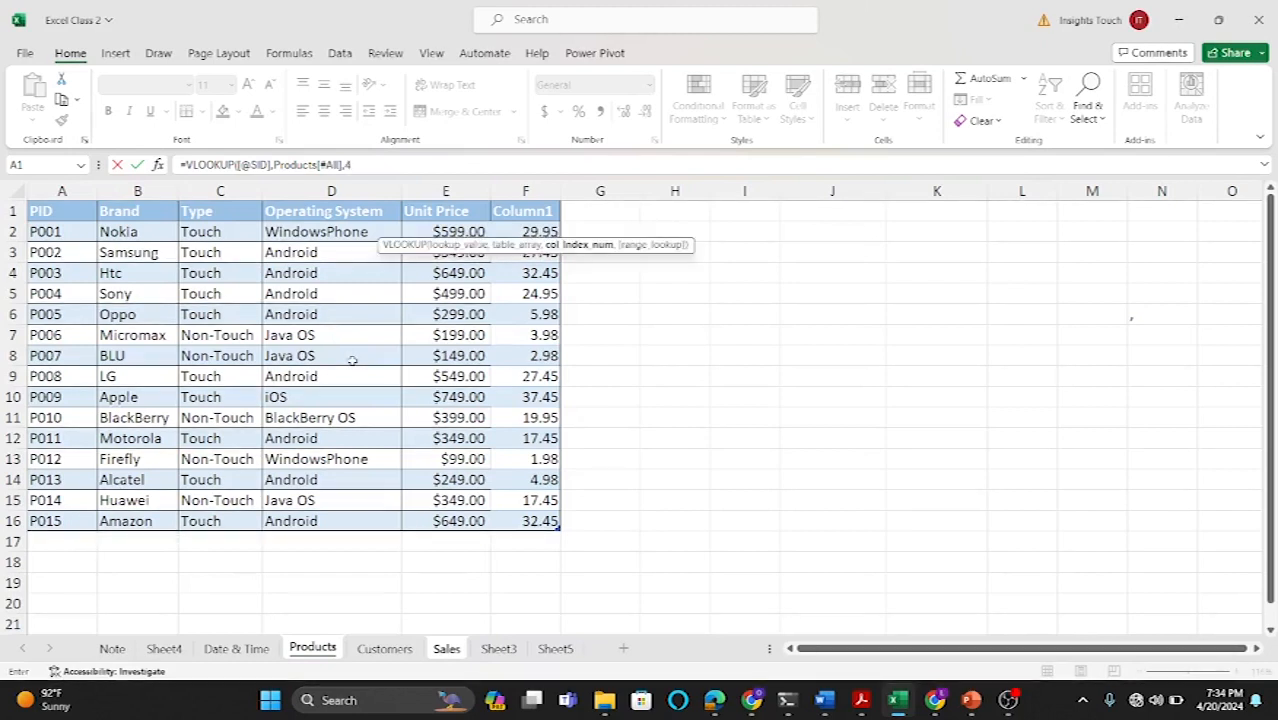
{"action": "type", "text": ","}
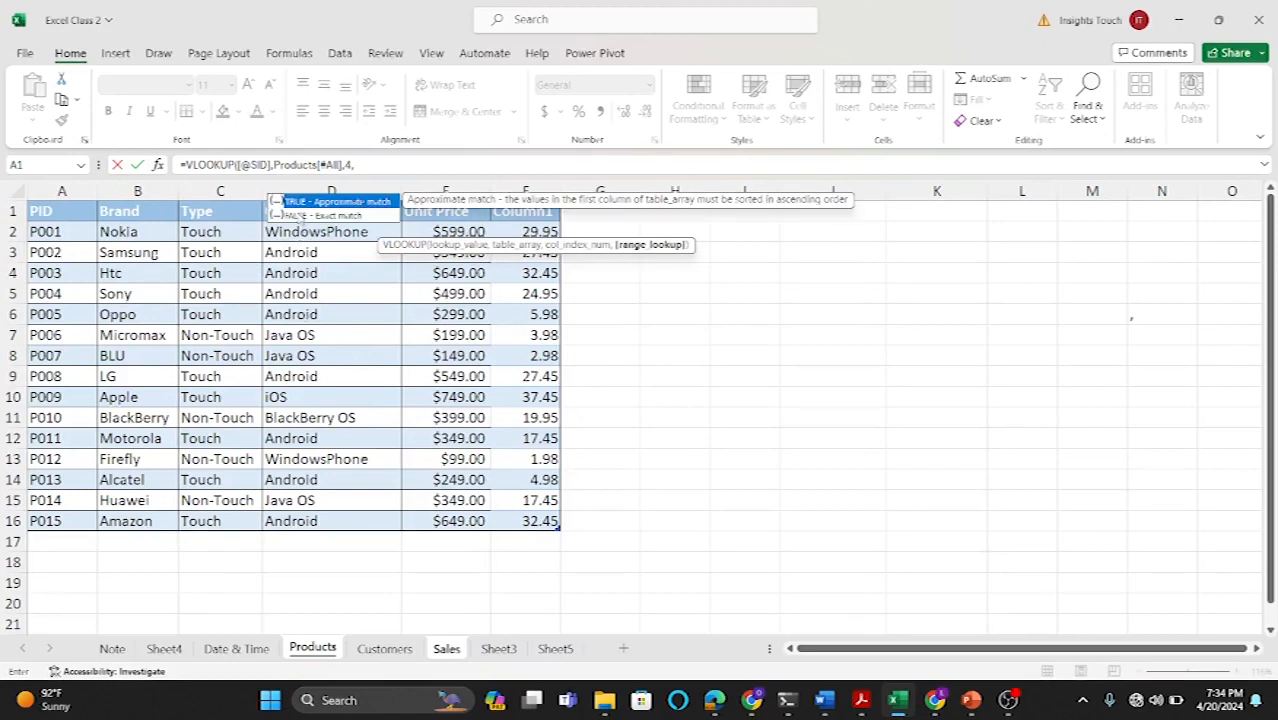
{"action": "double_click", "coordinate": [296, 215]}
{"action": "type", "text": ")"}
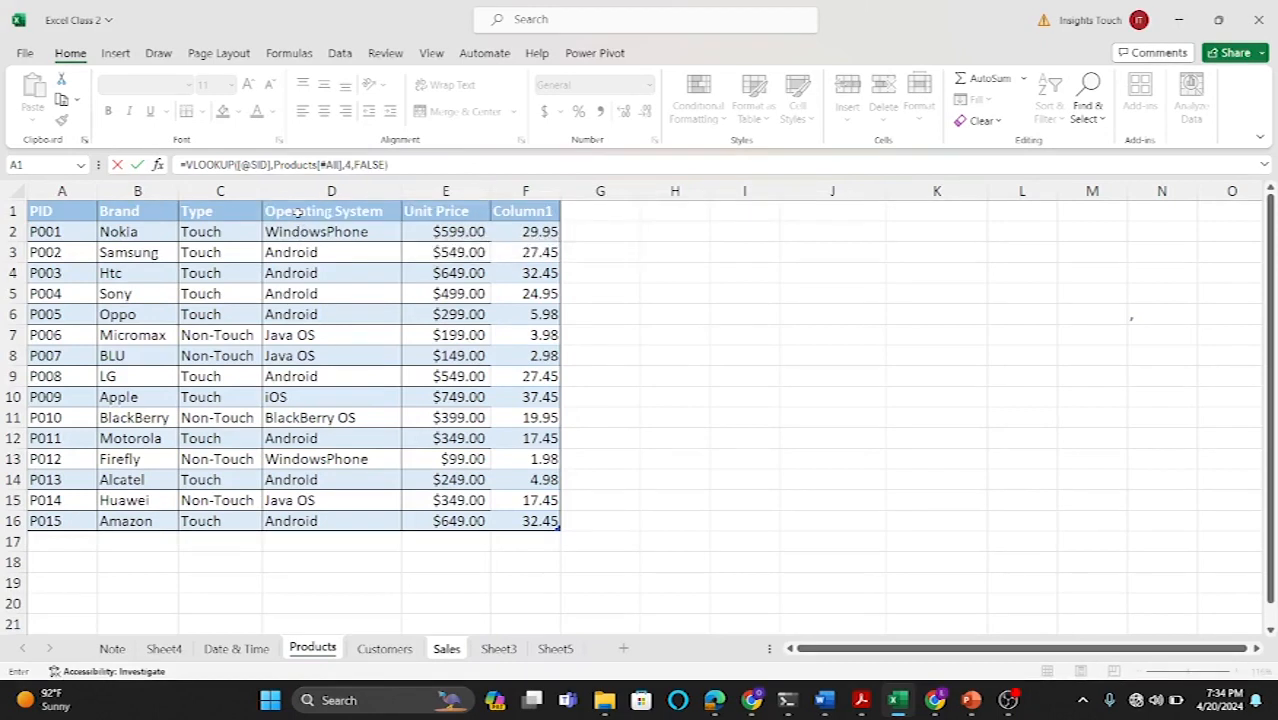
{"action": "key", "text": "Return"}
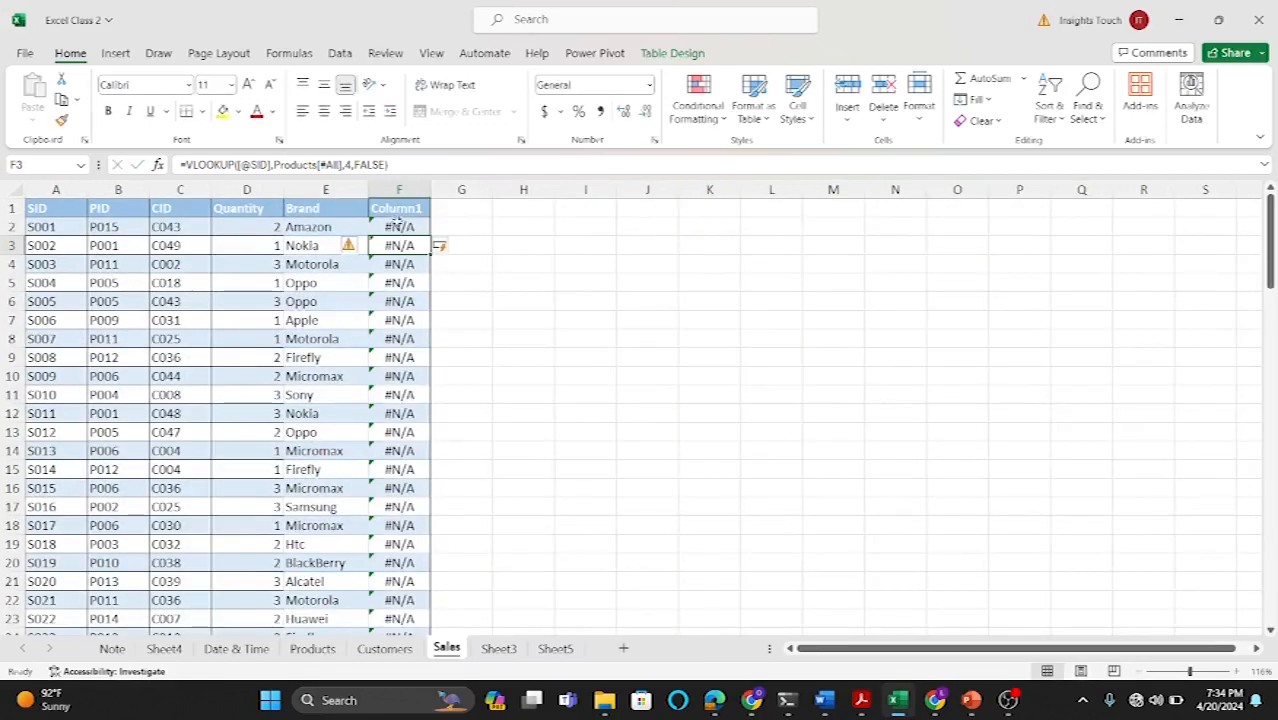
{"action": "left_click", "coordinate": [397, 228]}
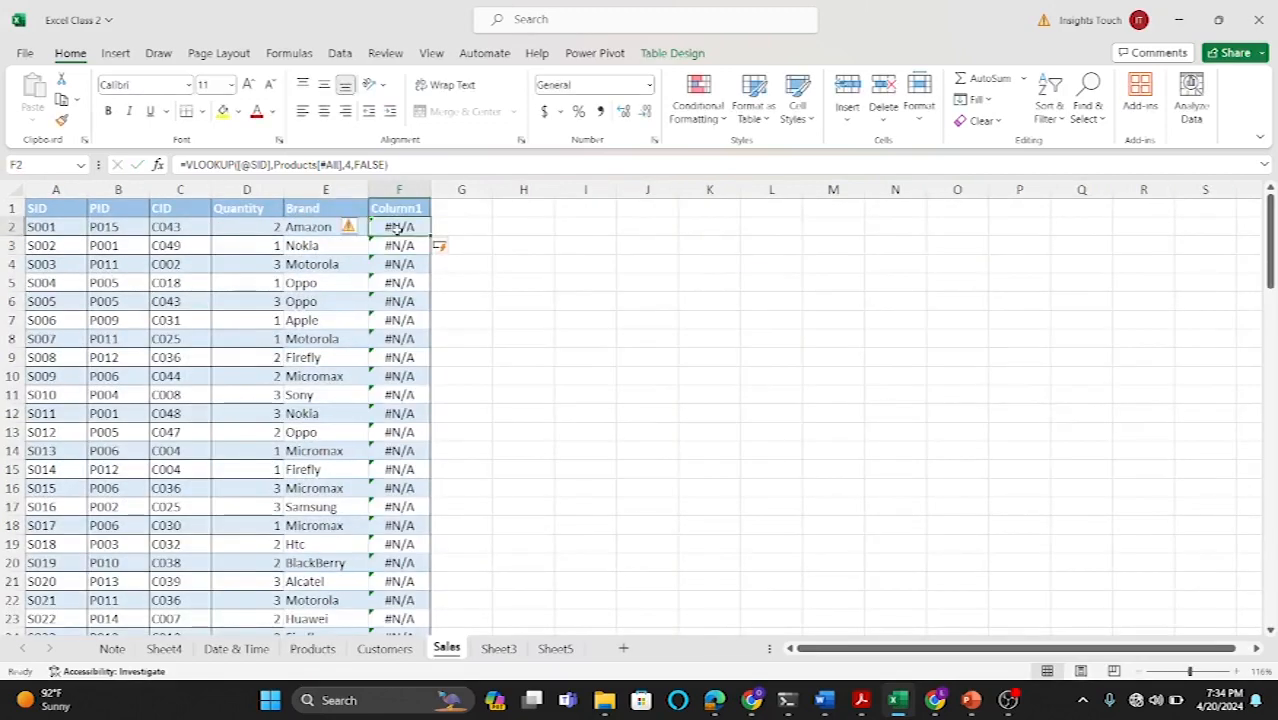
{"action": "double_click", "coordinate": [397, 227]}
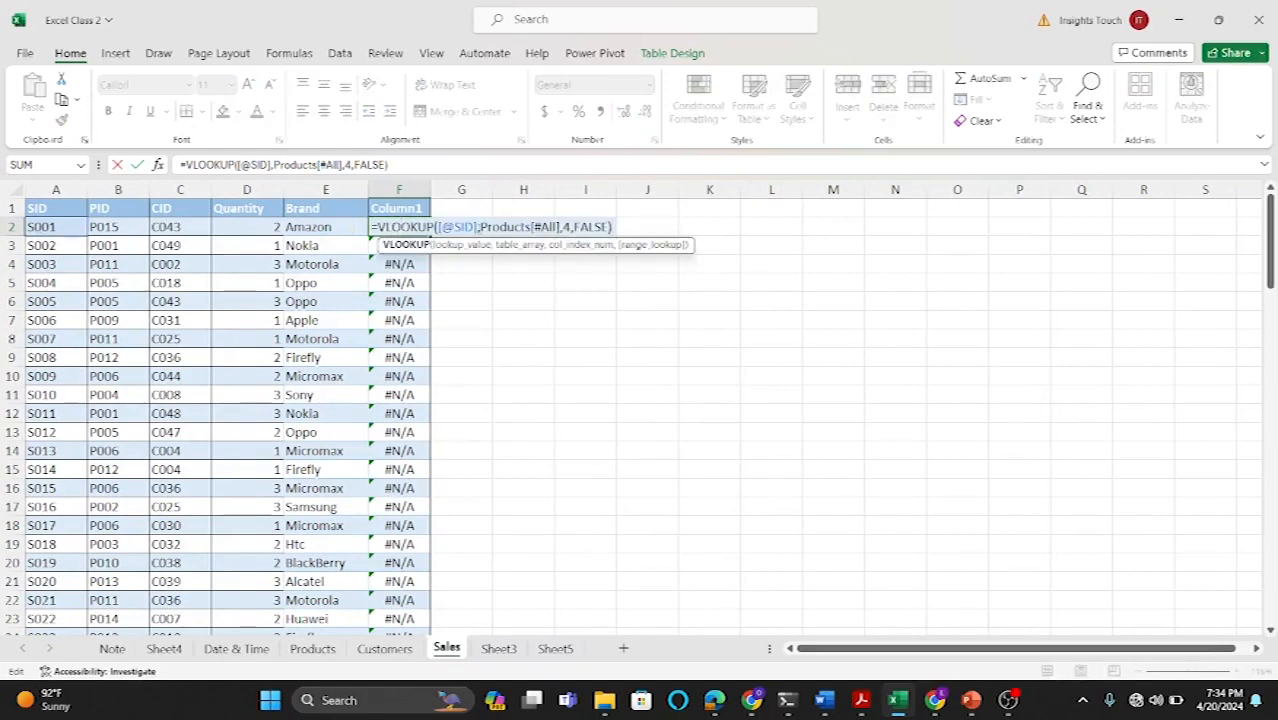
{"action": "key", "text": "BackSpace"}
{"action": "key", "text": "BackSpace"}
{"action": "key", "text": "BackSpace"}
{"action": "key", "text": "BackSpace"}
{"action": "key", "text": "BackSpace"}
{"action": "key", "text": "BackSpace"}
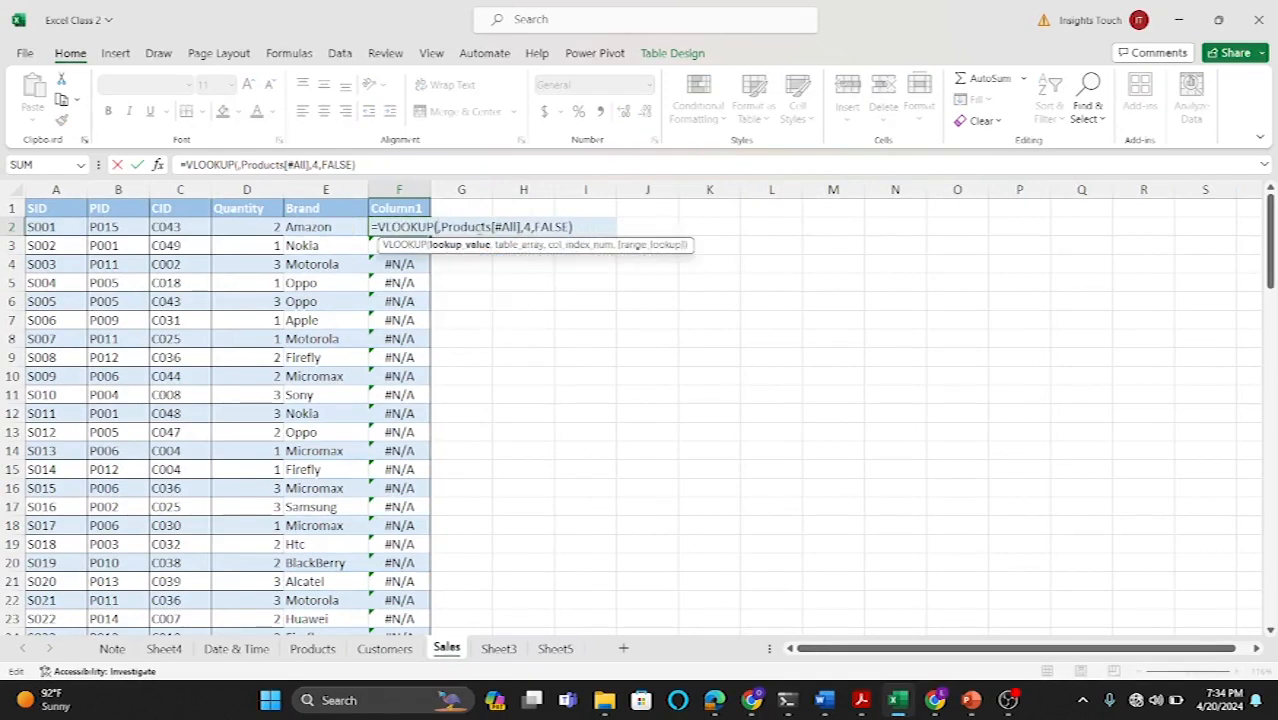
{"action": "left_click", "coordinate": [110, 228]}
{"action": "key", "text": "Return"}
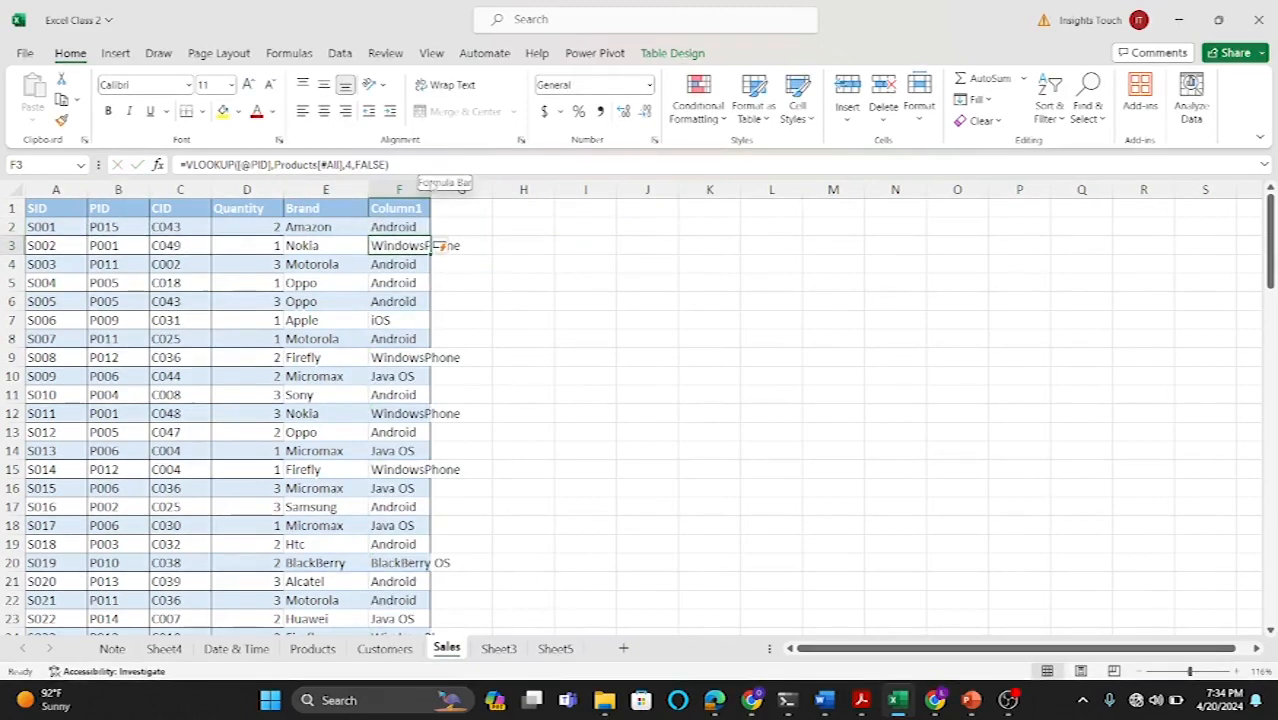
Step: Widen column F and start renaming its header, entering Oper
{"action": "left_click_drag", "start_coordinate": [433, 192], "coordinate": [457, 192]}
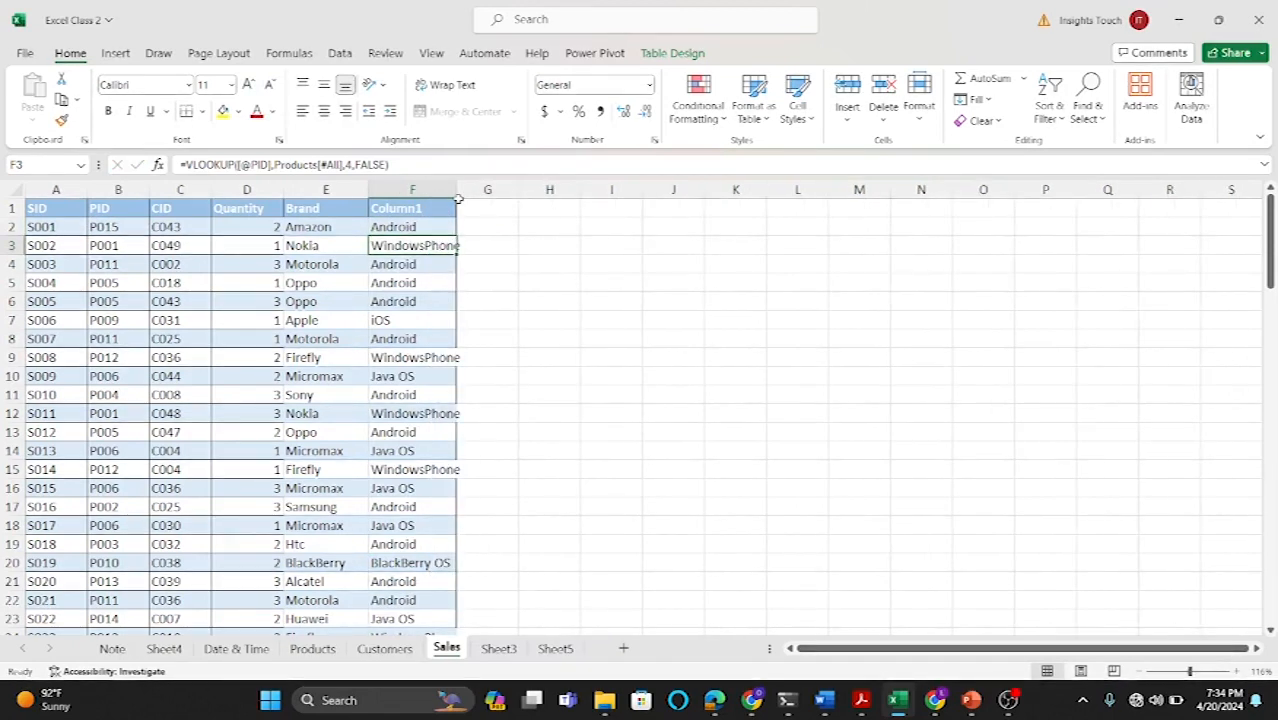
{"action": "left_click", "coordinate": [409, 208]}
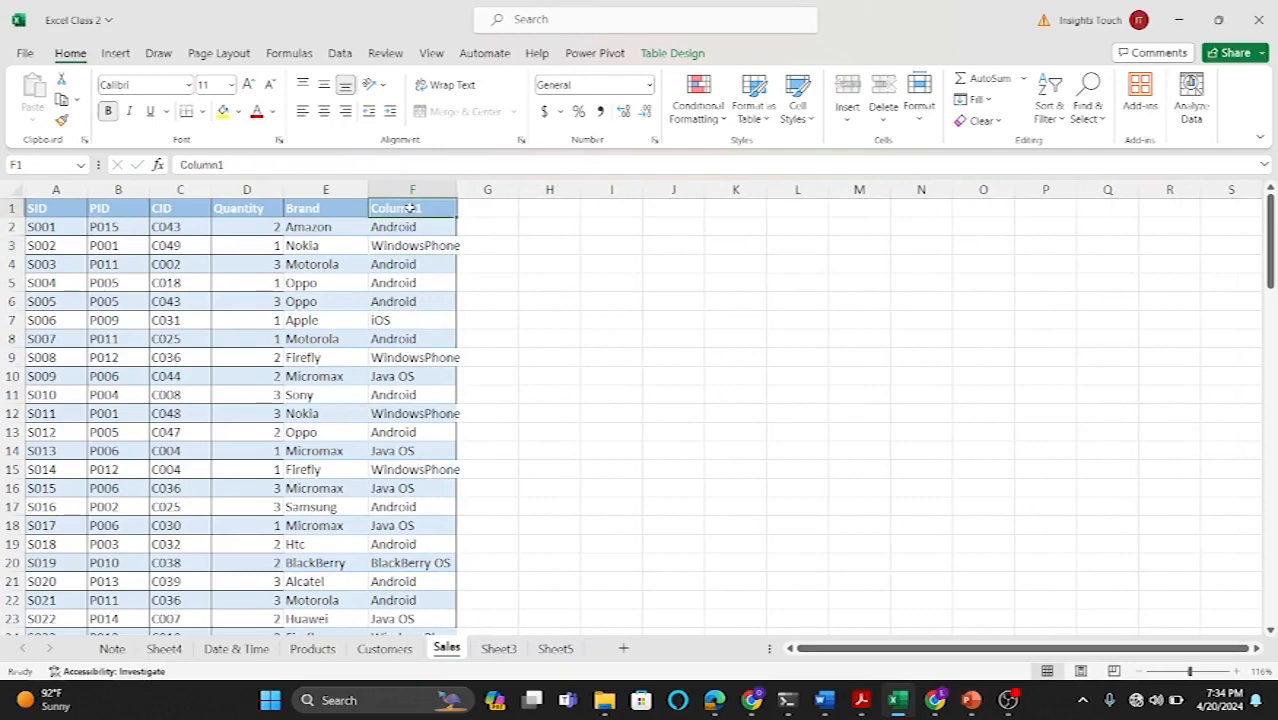
{"action": "type", "text": "Oper"}
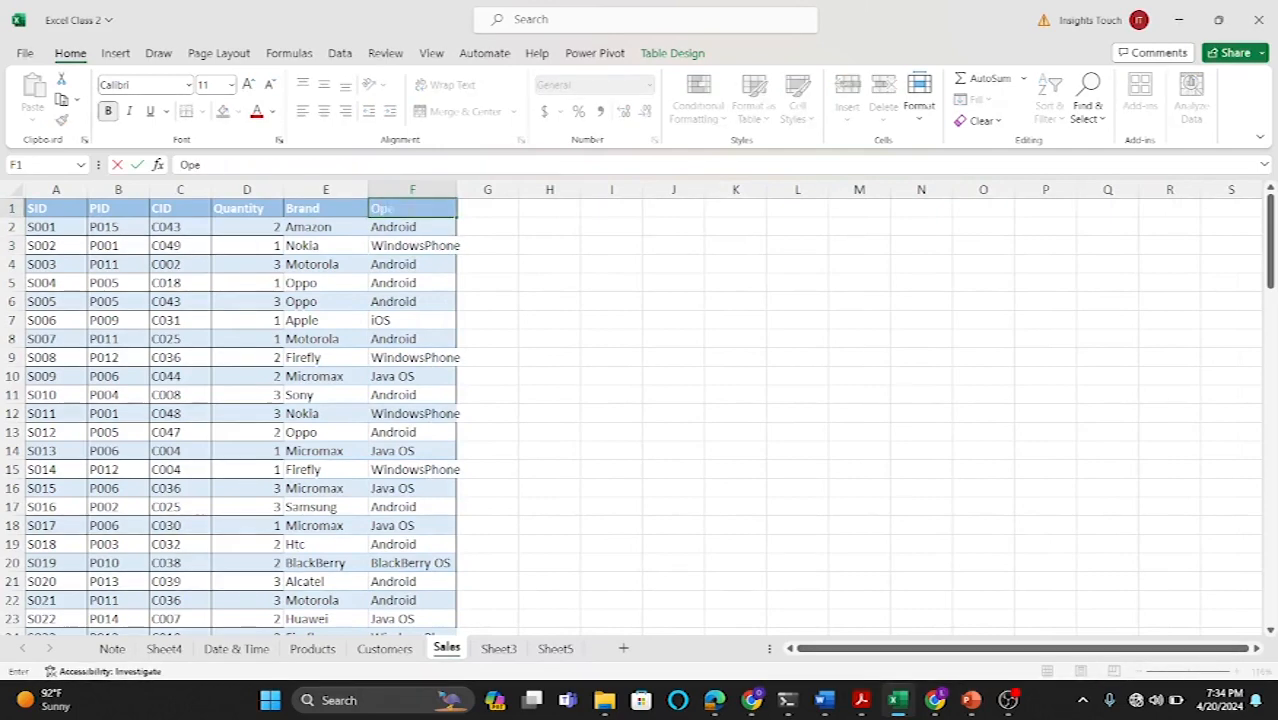